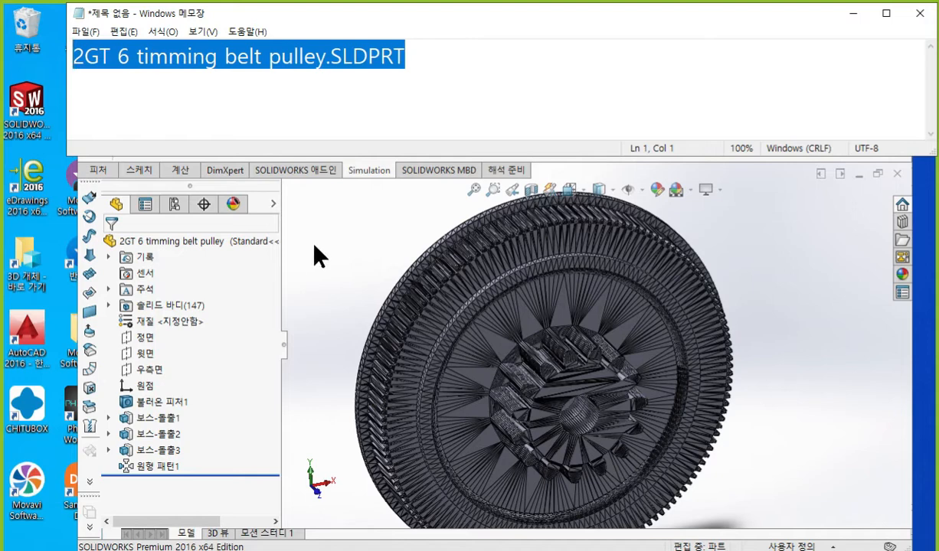
- Roll the feature history back to just after 보스-돌출1 and hide the imported body 불러온 피처1
{"action": "left_click", "coordinate": [325, 255]}
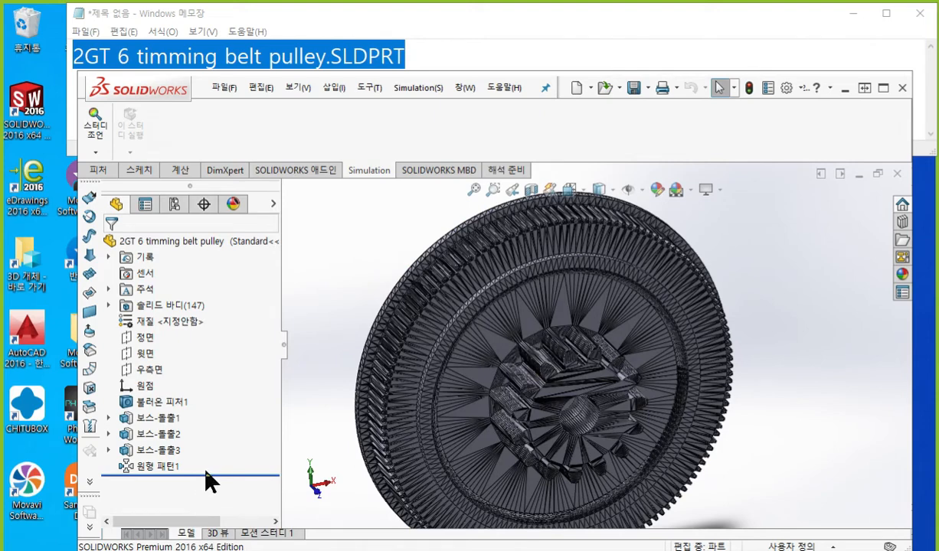
{"action": "left_click_drag", "start_coordinate": [218, 472], "coordinate": [215, 404]}
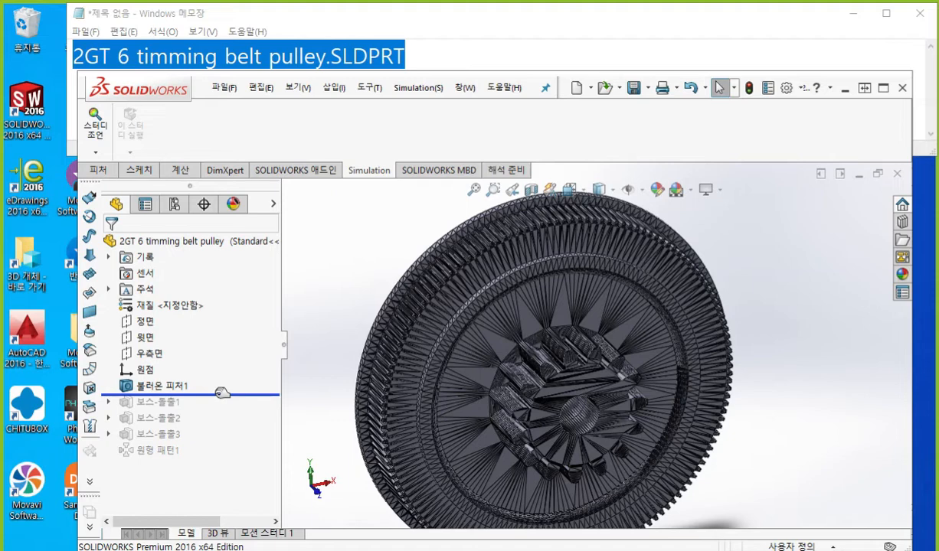
{"action": "left_click_drag", "start_coordinate": [222, 393], "coordinate": [221, 414]}
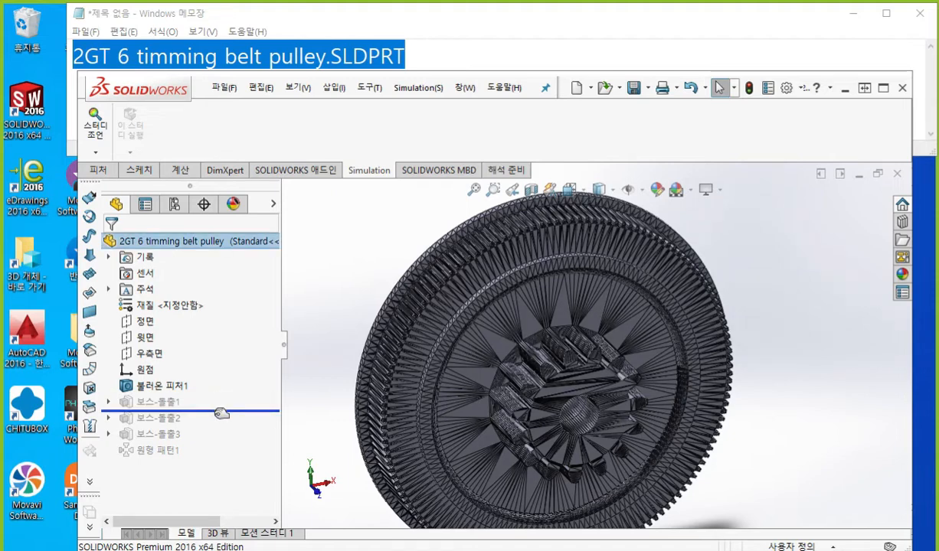
{"action": "left_click", "coordinate": [173, 404]}
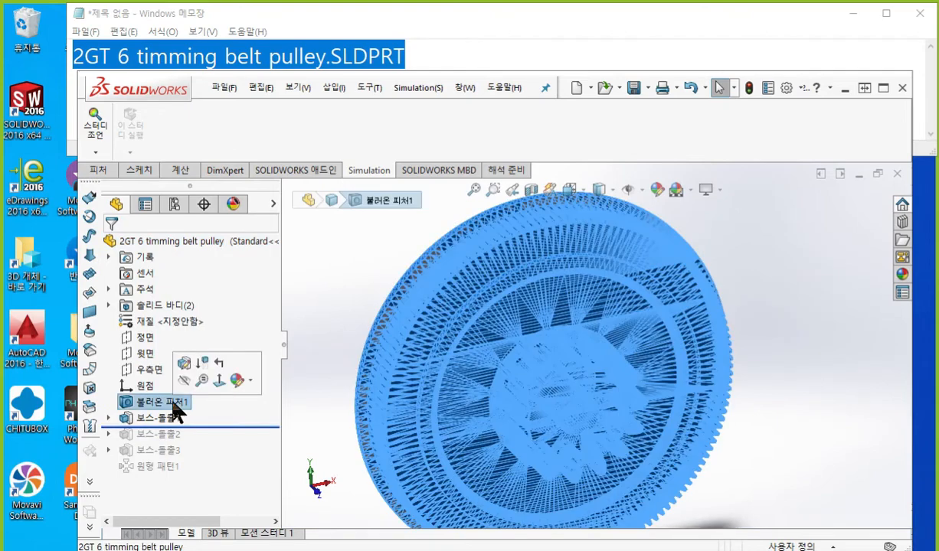
{"action": "left_click", "coordinate": [325, 415]}
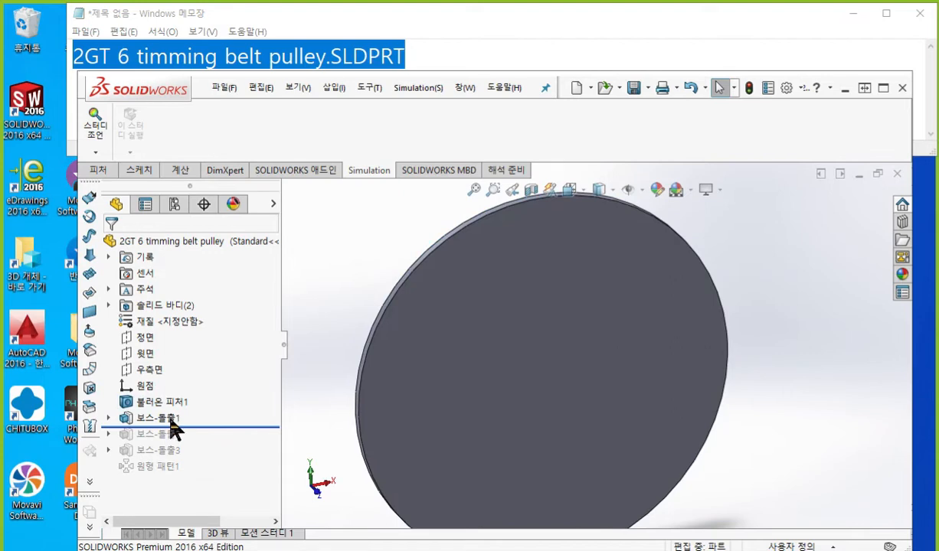
- Roll the history forward one feature at a time through 보스-돌출2, 보스-돌출3 and 원형 패턴1
{"action": "left_click_drag", "start_coordinate": [200, 427], "coordinate": [199, 443]}
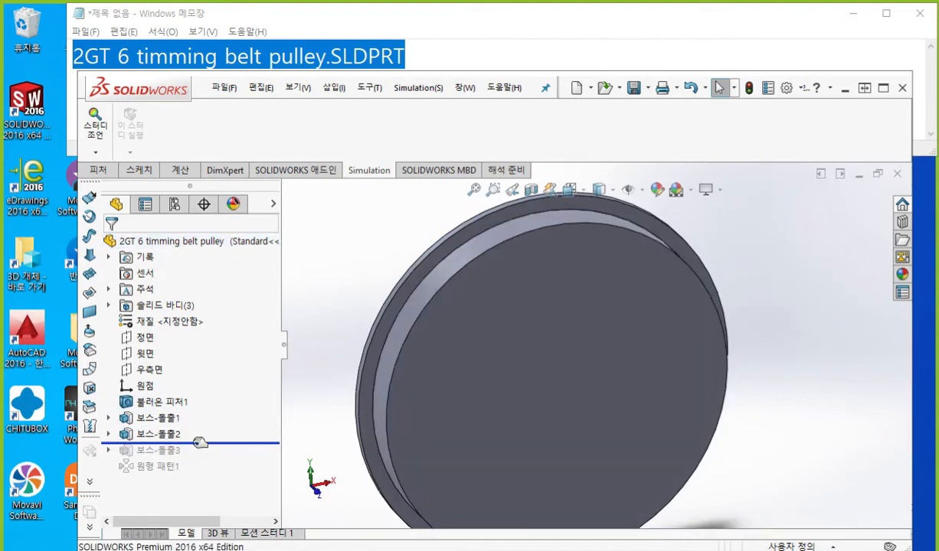
{"action": "left_click_drag", "start_coordinate": [199, 443], "coordinate": [199, 455]}
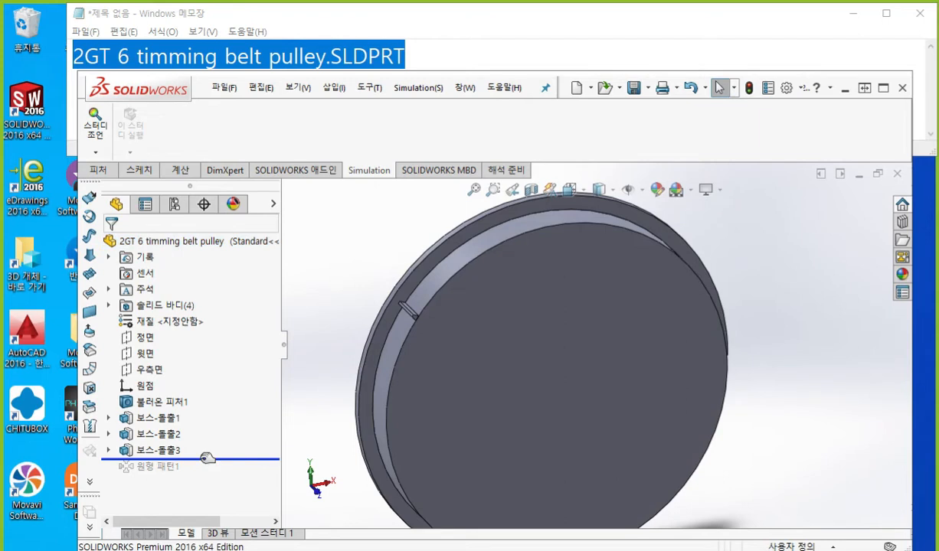
{"action": "left_click_drag", "start_coordinate": [207, 458], "coordinate": [202, 475]}
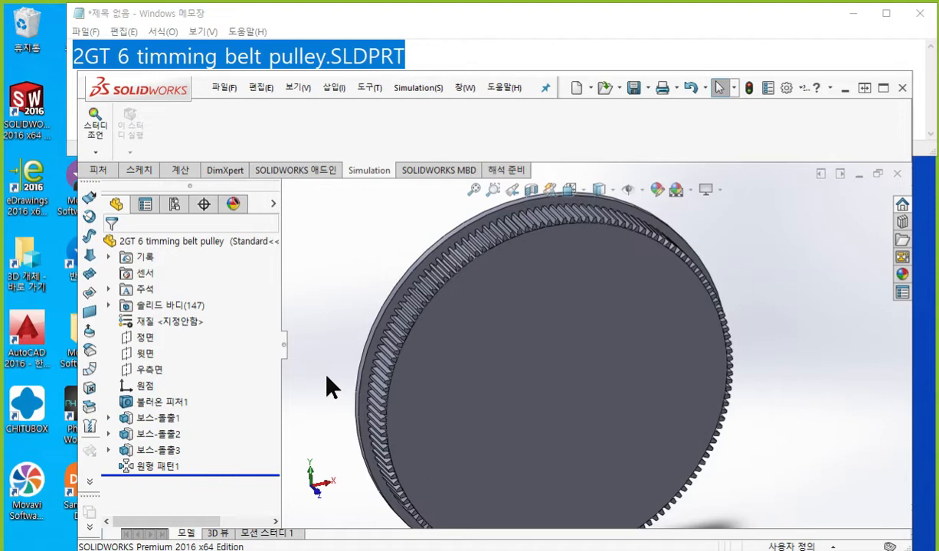
- Bring up the feature tools, expand the 솔리드 바디 folder in the feature tree and enlarge the SOLIDWORKS window upward
{"action": "left_click", "coordinate": [100, 167]}
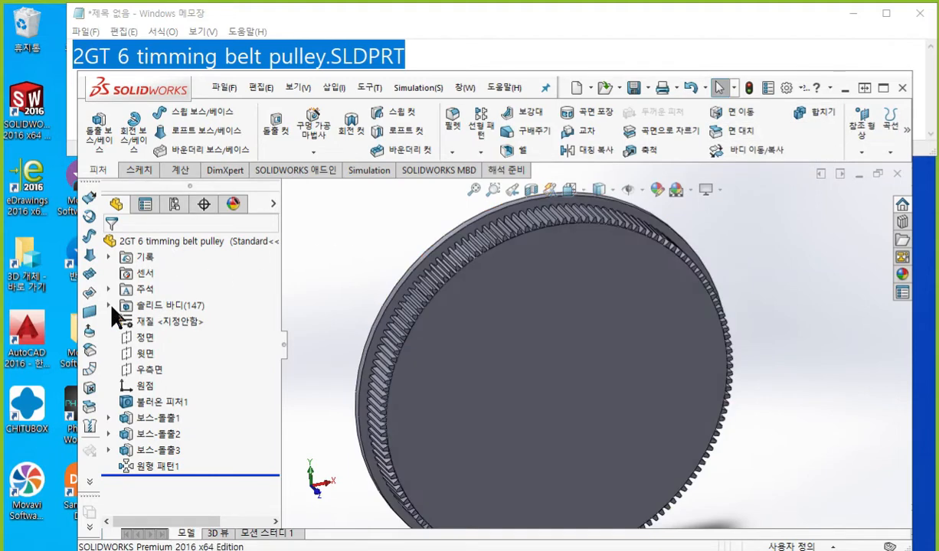
{"action": "left_click", "coordinate": [111, 307]}
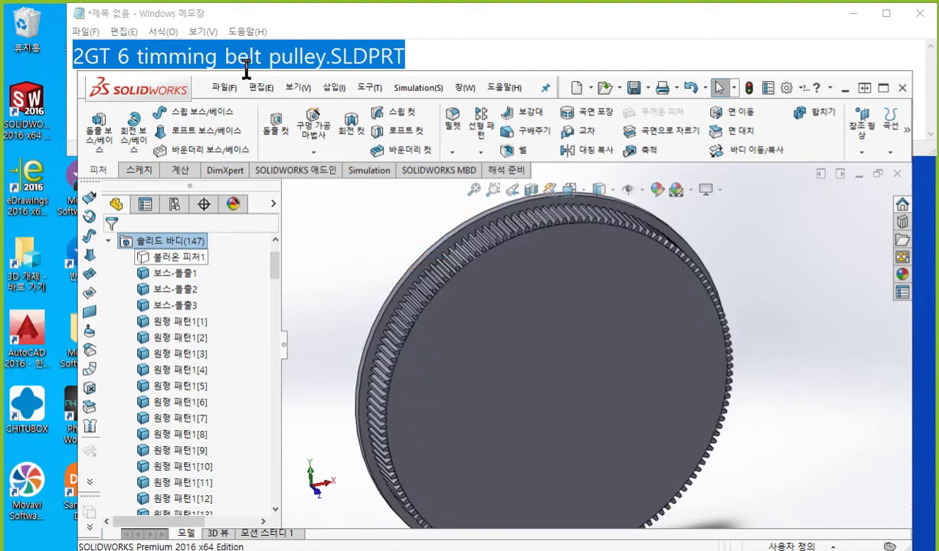
{"action": "left_click", "coordinate": [245, 69]}
{"action": "left_click", "coordinate": [318, 206]}
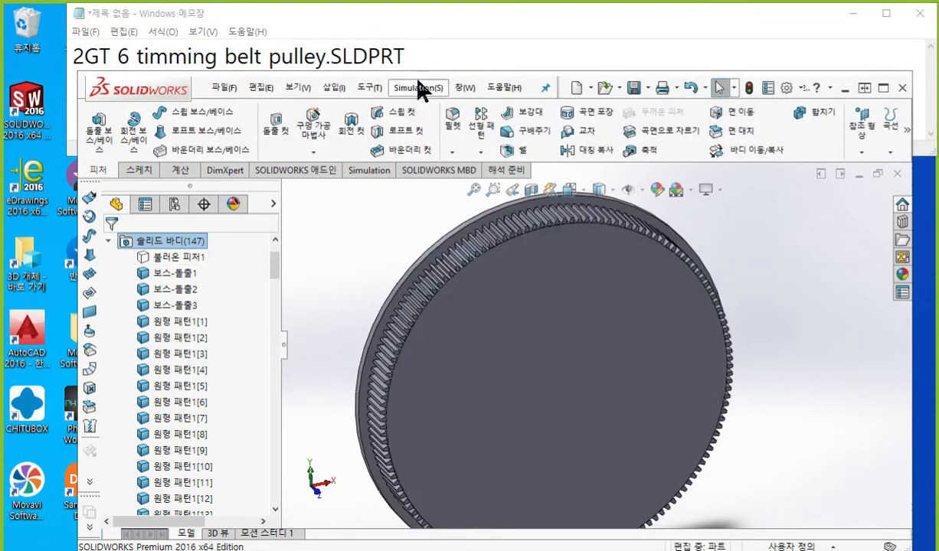
{"action": "left_click_drag", "start_coordinate": [451, 74], "coordinate": [450, 12]}
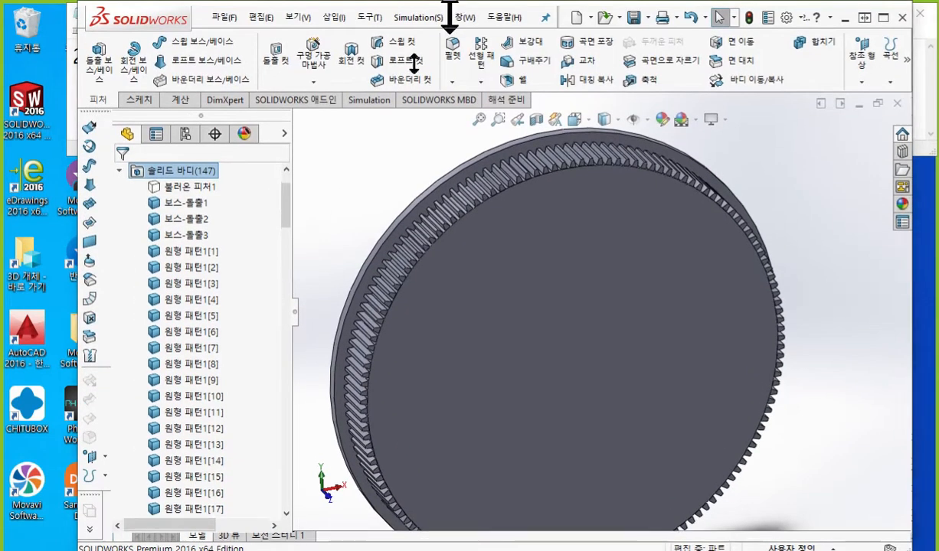
{"action": "left_click_drag", "start_coordinate": [283, 188], "coordinate": [287, 179]}
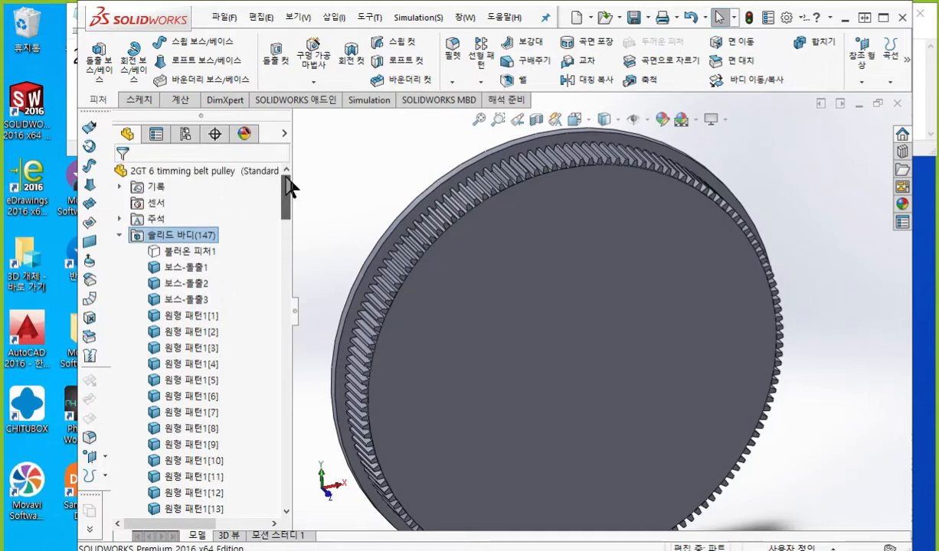
- With the screen pen, underline 솔리드 바디 and 불러온 피처1, write 숨기기 beside them, circle some pulley teeth, and clear the marks
{"action": "key", "text": "F2"}
{"action": "scroll", "coordinate": [121, 241], "scroll_direction": "up", "scroll_amount": 1}
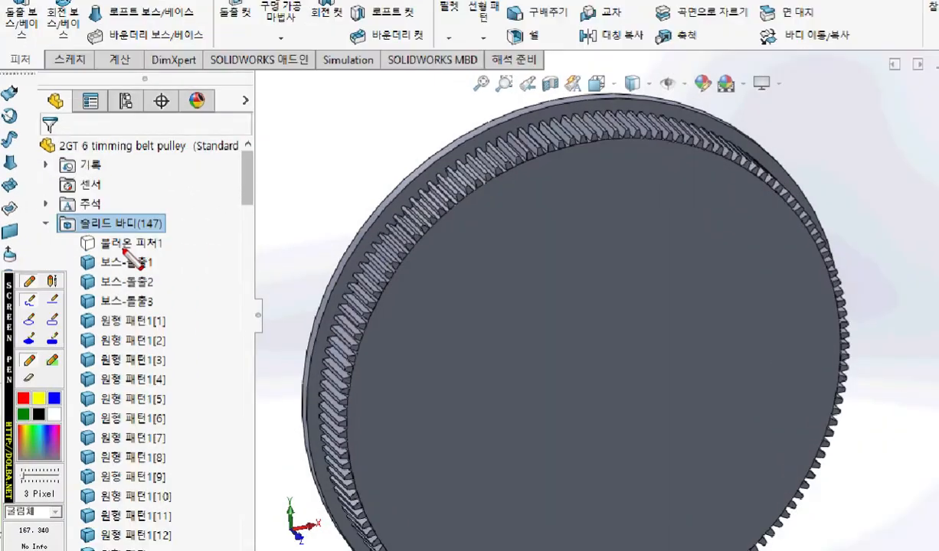
{"action": "left_click_drag", "start_coordinate": [46, 228], "coordinate": [181, 227]}
{"action": "left_click_drag", "start_coordinate": [72, 258], "coordinate": [216, 256]}
{"action": "mouse_move", "coordinate": [217, 219]}
{"action": "left_mouse_down"}
{"action": "mouse_move", "coordinate": [205, 229]}
{"action": "mouse_move", "coordinate": [221, 230]}
{"action": "left_mouse_up"}
{"action": "mouse_move", "coordinate": [201, 236]}
{"action": "left_mouse_down"}
{"action": "mouse_move", "coordinate": [222, 242]}
{"action": "mouse_move", "coordinate": [225, 260]}
{"action": "left_mouse_up"}
{"action": "left_click_drag", "start_coordinate": [226, 226], "coordinate": [253, 258]}
{"action": "mouse_move", "coordinate": [260, 223]}
{"action": "left_mouse_down"}
{"action": "mouse_move", "coordinate": [269, 253]}
{"action": "mouse_move", "coordinate": [284, 261]}
{"action": "left_mouse_up"}
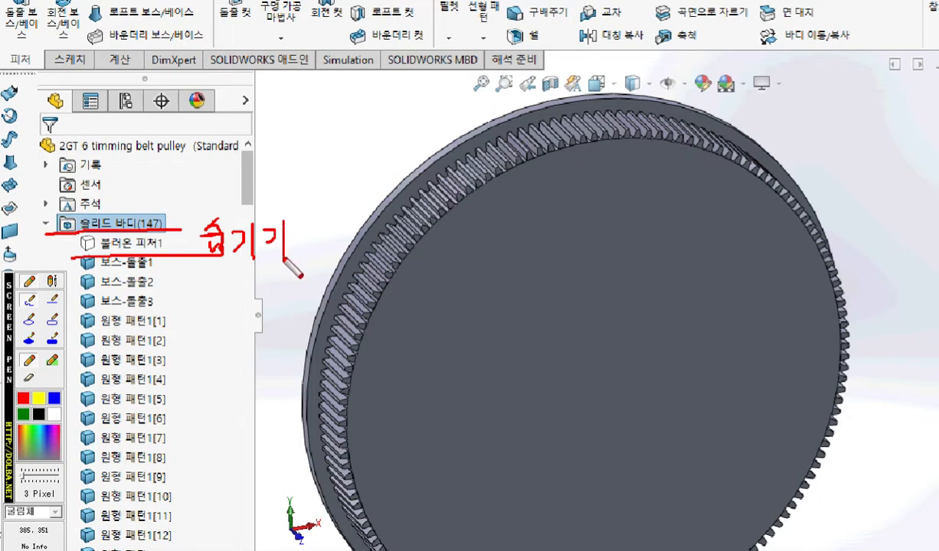
{"action": "mouse_move", "coordinate": [429, 261]}
{"action": "left_mouse_down"}
{"action": "mouse_move", "coordinate": [394, 259]}
{"action": "mouse_move", "coordinate": [426, 182]}
{"action": "left_mouse_up"}
{"action": "left_click_drag", "start_coordinate": [454, 215], "coordinate": [449, 272]}
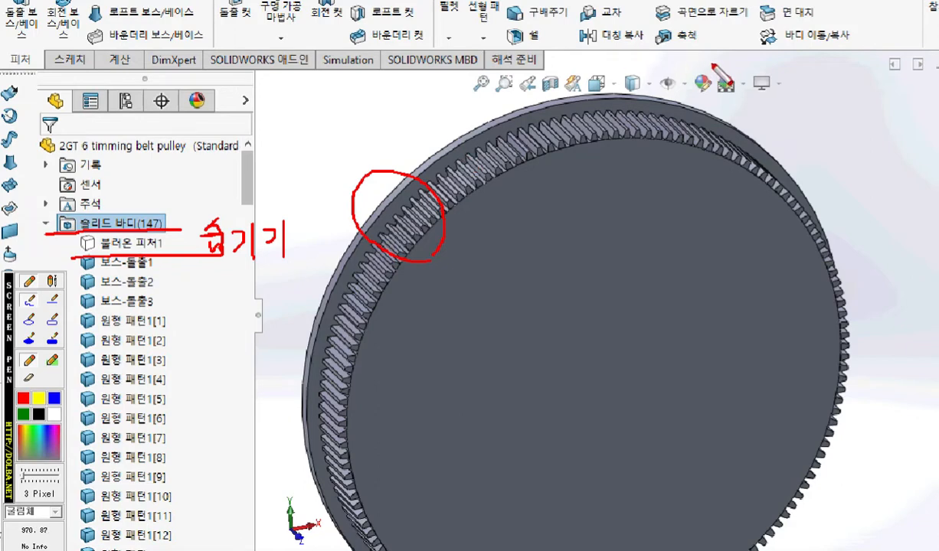
{"action": "key", "text": "Escape"}
- Start a Combine feature with the operation type 추가 (Add) and expand the solid bodies list in the model's feature tree
{"action": "left_click", "coordinate": [816, 45]}
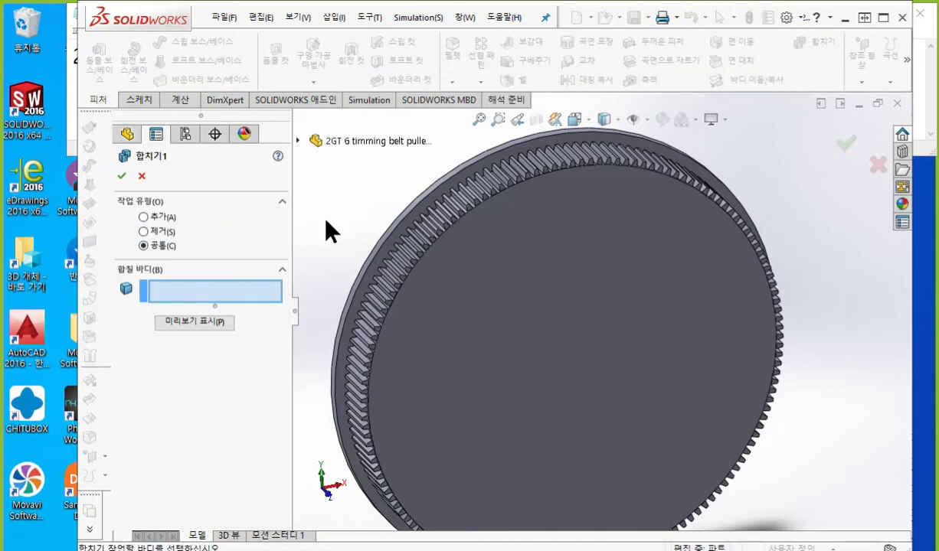
{"action": "left_click", "coordinate": [144, 218]}
{"action": "left_click_drag", "start_coordinate": [82, 217], "coordinate": [163, 215]}
{"action": "middle_click_drag", "start_coordinate": [405, 213], "coordinate": [491, 223], "text": "ctrl"}
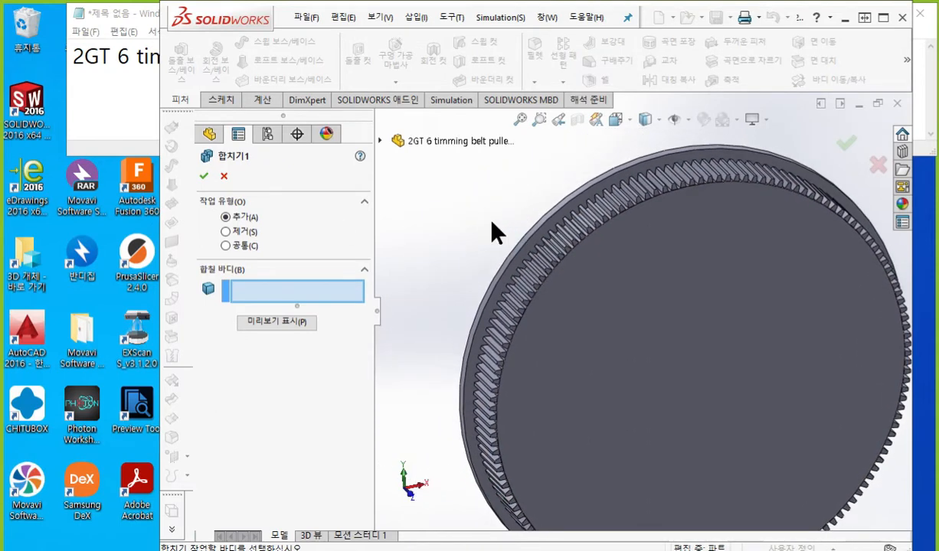
{"action": "left_click", "coordinate": [380, 140]}
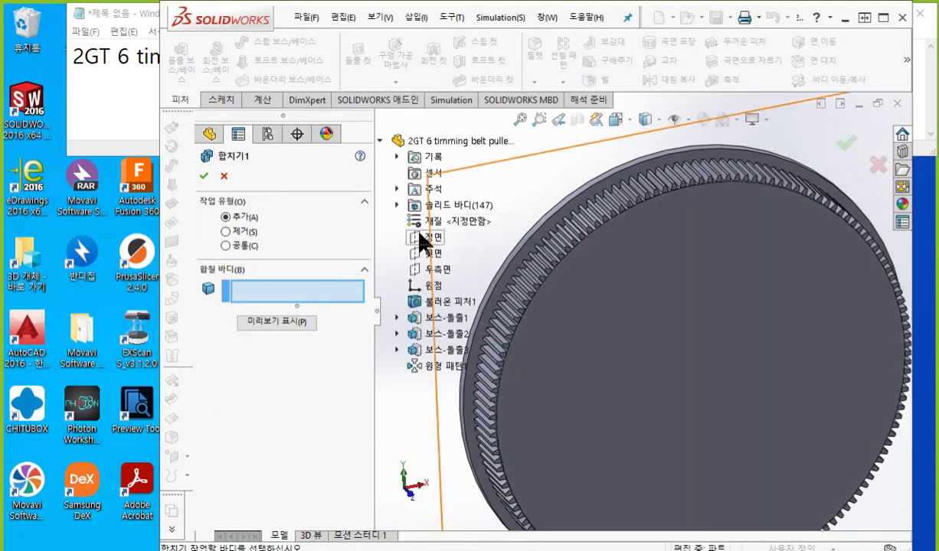
{"action": "left_click", "coordinate": [397, 205]}
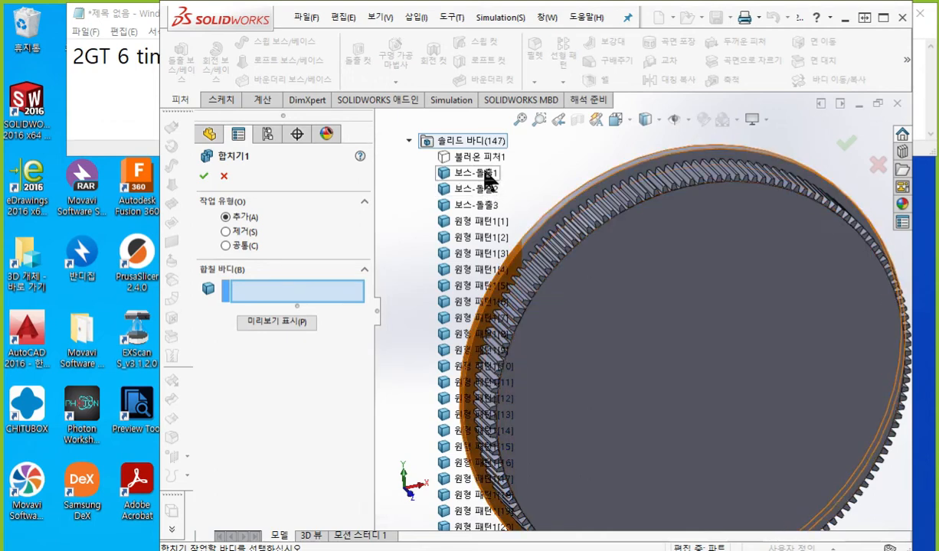
- With the screen pen, sketch the side profiles of 보스-돌출1 and 보스-돌출2 and link each to its body name
{"action": "key", "text": "F12"}
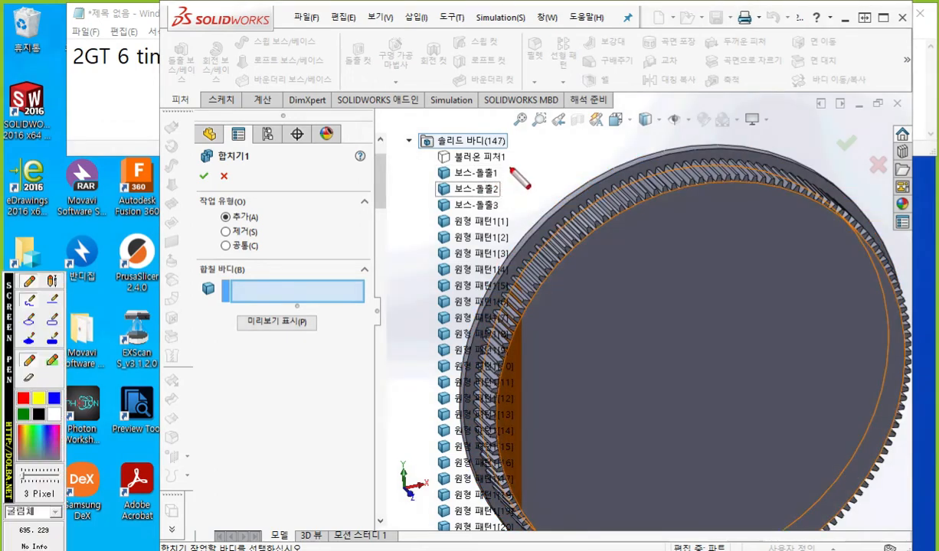
{"action": "left_click_drag", "start_coordinate": [494, 174], "coordinate": [536, 157]}
{"action": "mouse_move", "coordinate": [548, 86]}
{"action": "left_mouse_down"}
{"action": "mouse_move", "coordinate": [547, 177]}
{"action": "mouse_move", "coordinate": [556, 176]}
{"action": "mouse_move", "coordinate": [567, 57]}
{"action": "mouse_move", "coordinate": [549, 47]}
{"action": "left_mouse_up"}
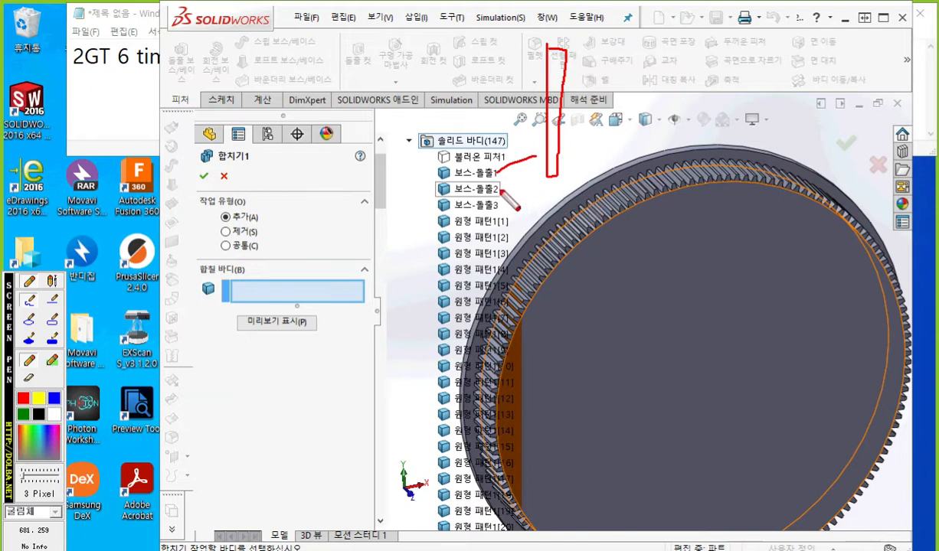
{"action": "mouse_move", "coordinate": [502, 190]}
{"action": "left_mouse_down"}
{"action": "mouse_move", "coordinate": [599, 155]}
{"action": "mouse_move", "coordinate": [582, 155]}
{"action": "mouse_move", "coordinate": [605, 138]}
{"action": "mouse_move", "coordinate": [605, 67]}
{"action": "mouse_move", "coordinate": [582, 60]}
{"action": "mouse_move", "coordinate": [584, 85]}
{"action": "left_mouse_up"}
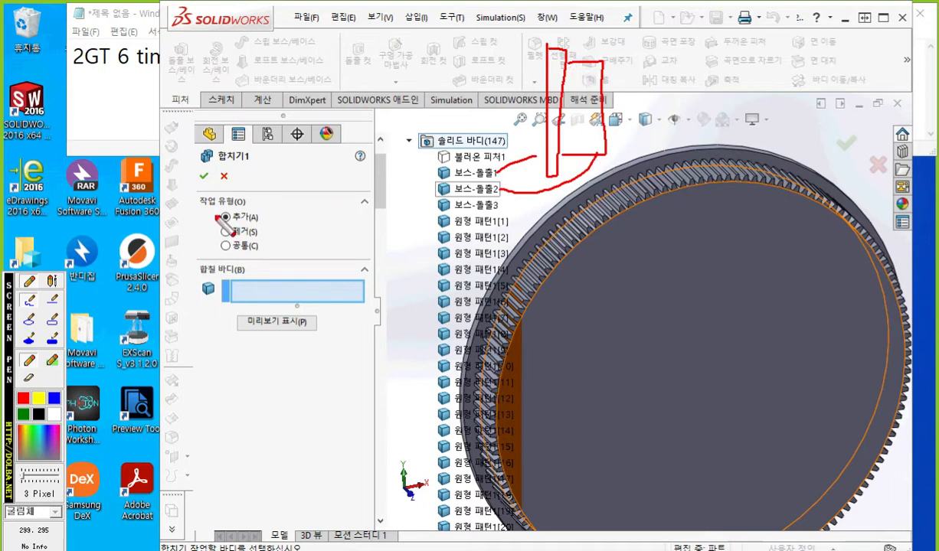
- Underline the 추가 operation type with the screen pen and write "add-Union" beside it
{"action": "left_click_drag", "start_coordinate": [205, 228], "coordinate": [274, 229]}
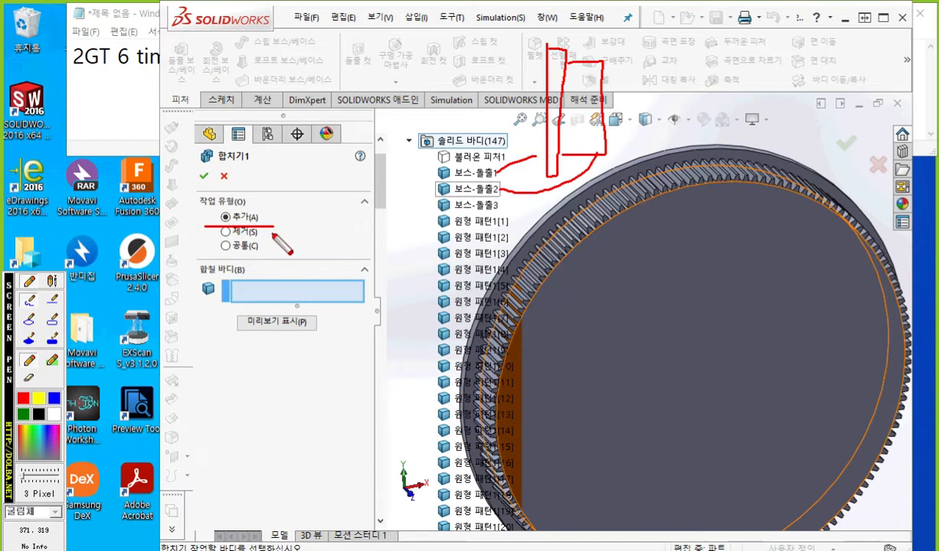
{"action": "mouse_move", "coordinate": [289, 211]}
{"action": "left_mouse_down"}
{"action": "mouse_move", "coordinate": [282, 218]}
{"action": "mouse_move", "coordinate": [308, 222]}
{"action": "mouse_move", "coordinate": [315, 197]}
{"action": "mouse_move", "coordinate": [334, 204]}
{"action": "left_mouse_up"}
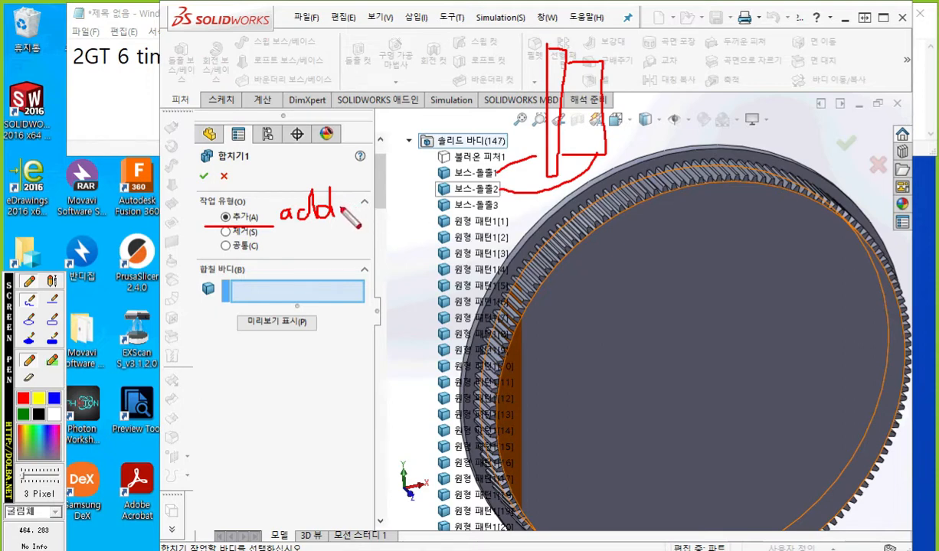
{"action": "left_click_drag", "start_coordinate": [339, 205], "coordinate": [359, 205]}
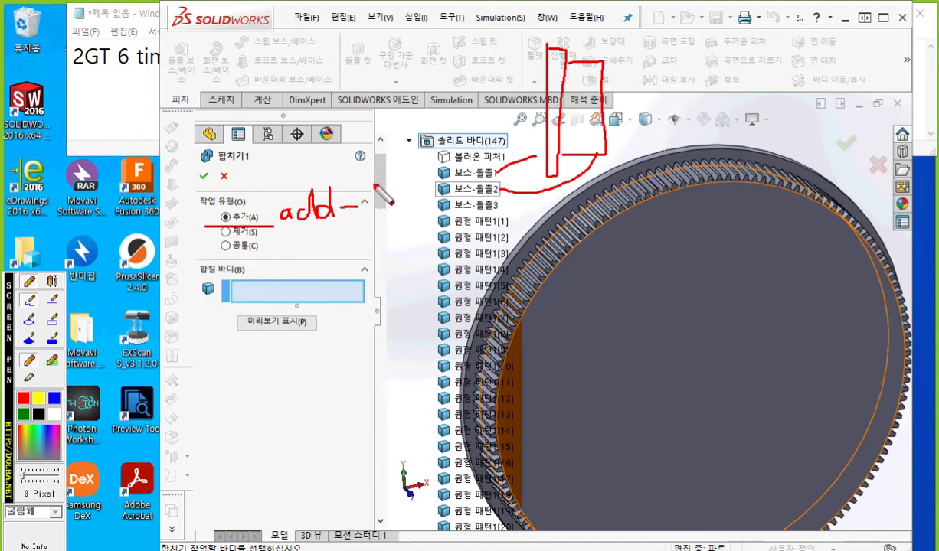
{"action": "mouse_move", "coordinate": [370, 186]}
{"action": "left_mouse_down"}
{"action": "mouse_move", "coordinate": [416, 218]}
{"action": "mouse_move", "coordinate": [479, 219]}
{"action": "left_mouse_up"}
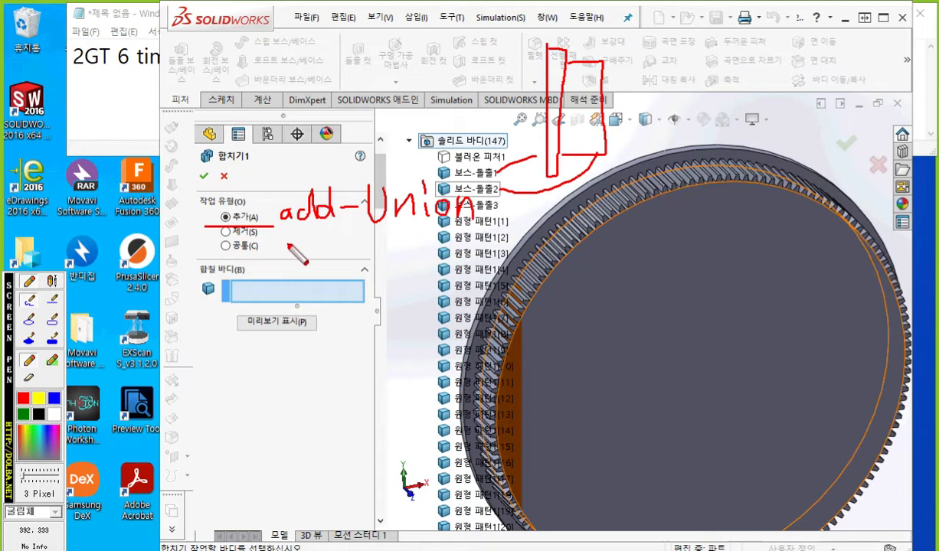
- Label the 제거 type "subtract" and the 공통 type "intersect" in pen, underlining both words
{"action": "left_click_drag", "start_coordinate": [266, 235], "coordinate": [291, 237]}
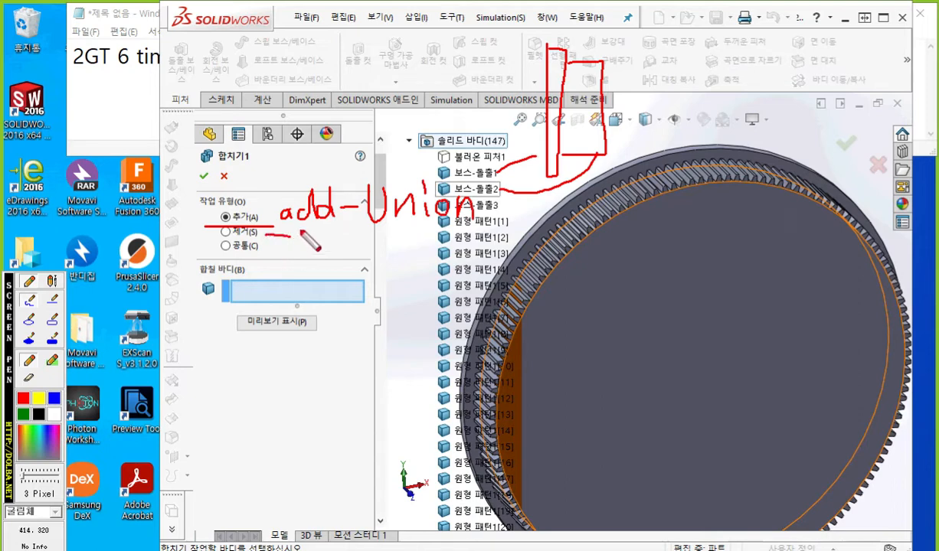
{"action": "mouse_move", "coordinate": [301, 231]}
{"action": "left_mouse_down"}
{"action": "mouse_move", "coordinate": [289, 246]}
{"action": "mouse_move", "coordinate": [361, 245]}
{"action": "mouse_move", "coordinate": [369, 229]}
{"action": "mouse_move", "coordinate": [416, 250]}
{"action": "left_mouse_up"}
{"action": "left_click_drag", "start_coordinate": [406, 234], "coordinate": [426, 233]}
{"action": "left_click_drag", "start_coordinate": [298, 252], "coordinate": [431, 265]}
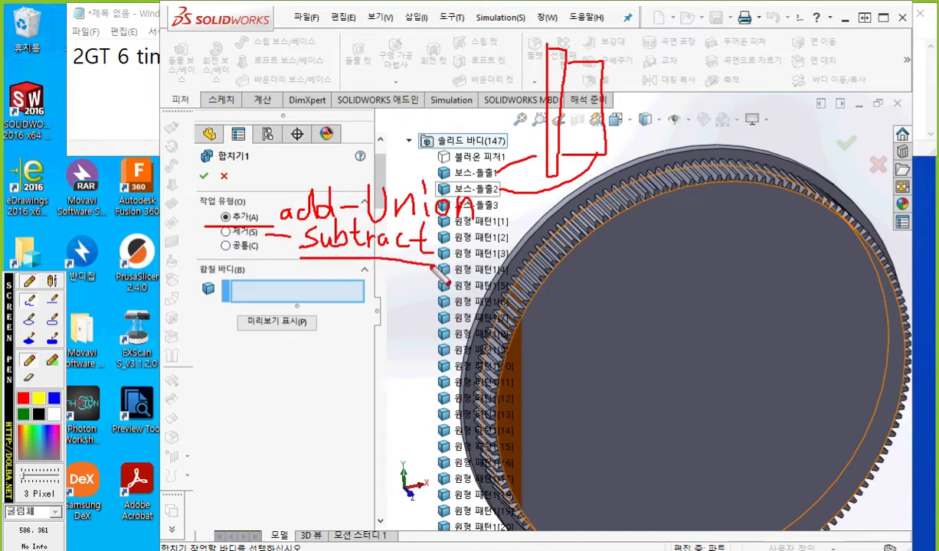
{"action": "mouse_move", "coordinate": [259, 253]}
{"action": "left_mouse_down"}
{"action": "mouse_move", "coordinate": [280, 273]}
{"action": "mouse_move", "coordinate": [309, 281]}
{"action": "mouse_move", "coordinate": [306, 295]}
{"action": "mouse_move", "coordinate": [320, 288]}
{"action": "mouse_move", "coordinate": [347, 297]}
{"action": "mouse_move", "coordinate": [359, 277]}
{"action": "mouse_move", "coordinate": [436, 290]}
{"action": "mouse_move", "coordinate": [430, 300]}
{"action": "mouse_move", "coordinate": [443, 284]}
{"action": "left_mouse_up"}
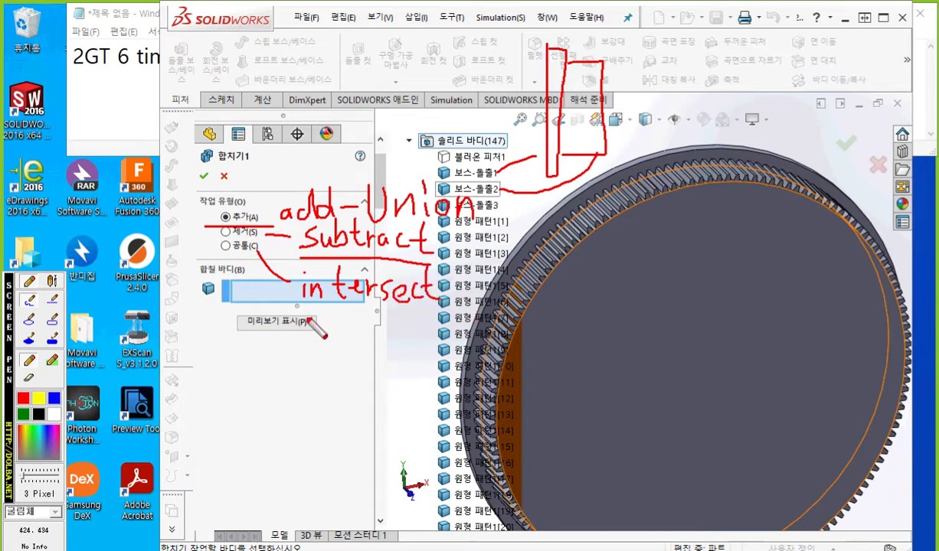
{"action": "left_click_drag", "start_coordinate": [300, 313], "coordinate": [441, 313]}
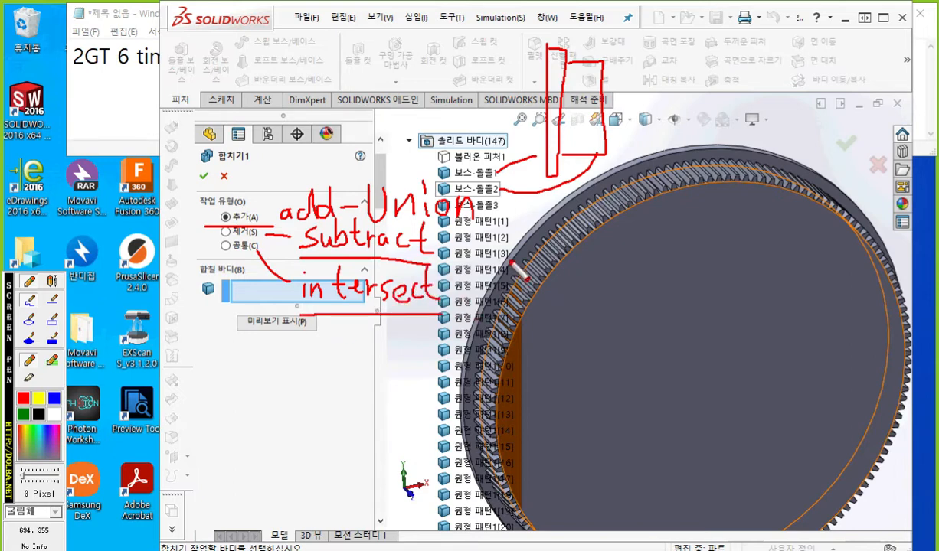
- Draw linked overlapping-circle diagrams for the first two types, hatching both circles for union and only one circle for subtract
{"action": "mouse_move", "coordinate": [709, 203]}
{"action": "left_mouse_down"}
{"action": "mouse_move", "coordinate": [715, 232]}
{"action": "mouse_move", "coordinate": [720, 189]}
{"action": "mouse_move", "coordinate": [721, 250]}
{"action": "mouse_move", "coordinate": [675, 230]}
{"action": "mouse_move", "coordinate": [661, 236]}
{"action": "mouse_move", "coordinate": [688, 264]}
{"action": "mouse_move", "coordinate": [728, 201]}
{"action": "mouse_move", "coordinate": [744, 213]}
{"action": "mouse_move", "coordinate": [719, 239]}
{"action": "left_mouse_up"}
{"action": "mouse_move", "coordinate": [467, 206]}
{"action": "left_mouse_down"}
{"action": "mouse_move", "coordinate": [642, 217]}
{"action": "mouse_move", "coordinate": [623, 223]}
{"action": "left_mouse_up"}
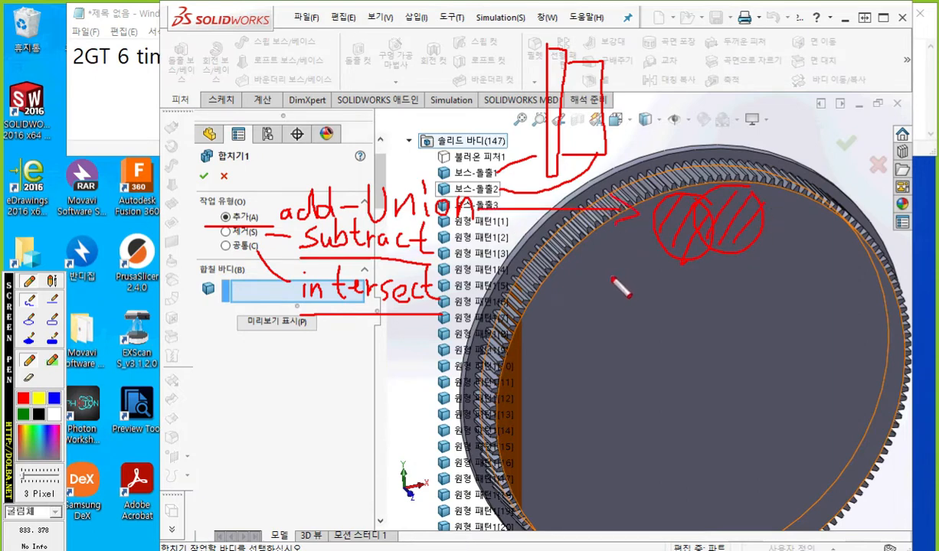
{"action": "mouse_move", "coordinate": [431, 239]}
{"action": "left_mouse_down"}
{"action": "mouse_move", "coordinate": [559, 279]}
{"action": "mouse_move", "coordinate": [619, 315]}
{"action": "left_mouse_up"}
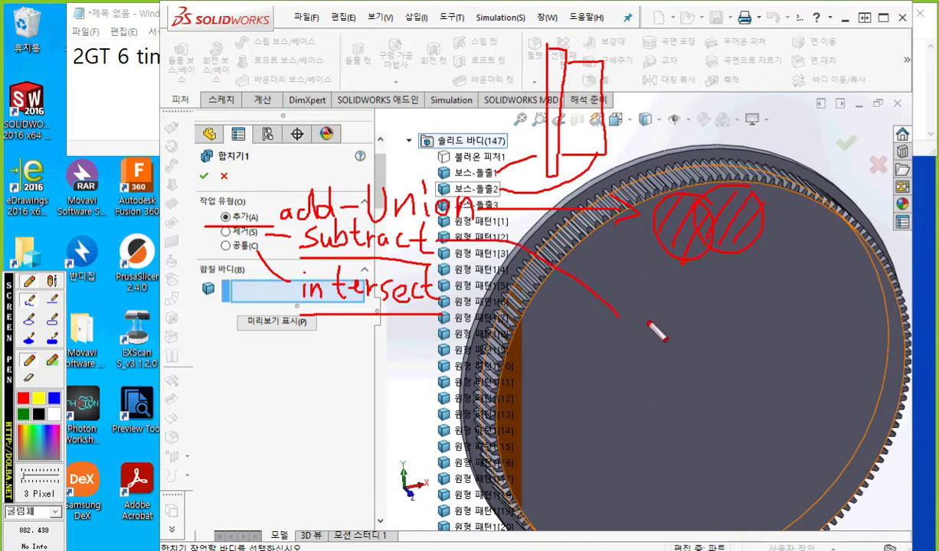
{"action": "mouse_move", "coordinate": [687, 296]}
{"action": "left_mouse_down"}
{"action": "mouse_move", "coordinate": [601, 348]}
{"action": "mouse_move", "coordinate": [680, 321]}
{"action": "mouse_move", "coordinate": [701, 308]}
{"action": "mouse_move", "coordinate": [707, 283]}
{"action": "mouse_move", "coordinate": [691, 360]}
{"action": "mouse_move", "coordinate": [754, 303]}
{"action": "mouse_move", "coordinate": [732, 285]}
{"action": "left_mouse_up"}
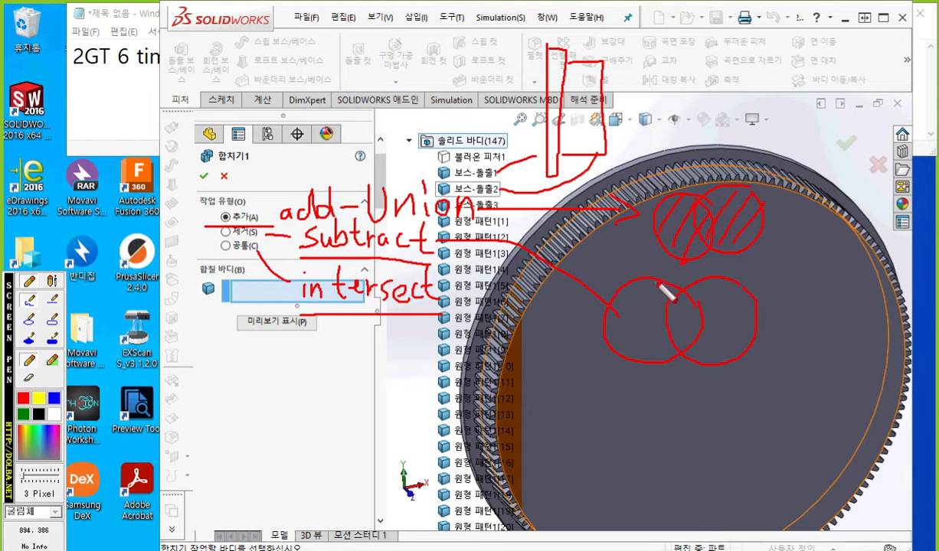
{"action": "mouse_move", "coordinate": [647, 309]}
{"action": "left_mouse_down"}
{"action": "mouse_move", "coordinate": [614, 340]}
{"action": "mouse_move", "coordinate": [661, 366]}
{"action": "left_mouse_up"}
- Draw a linked pair of overlapping circles for intersect and hatch only their common area
{"action": "left_click_drag", "start_coordinate": [432, 311], "coordinate": [569, 420]}
{"action": "mouse_move", "coordinate": [609, 391]}
{"action": "left_mouse_down"}
{"action": "mouse_move", "coordinate": [580, 402]}
{"action": "mouse_move", "coordinate": [659, 442]}
{"action": "mouse_move", "coordinate": [620, 391]}
{"action": "left_mouse_up"}
{"action": "mouse_move", "coordinate": [693, 394]}
{"action": "left_mouse_down"}
{"action": "mouse_move", "coordinate": [665, 393]}
{"action": "mouse_move", "coordinate": [678, 459]}
{"action": "mouse_move", "coordinate": [636, 413]}
{"action": "mouse_move", "coordinate": [645, 457]}
{"action": "left_mouse_up"}
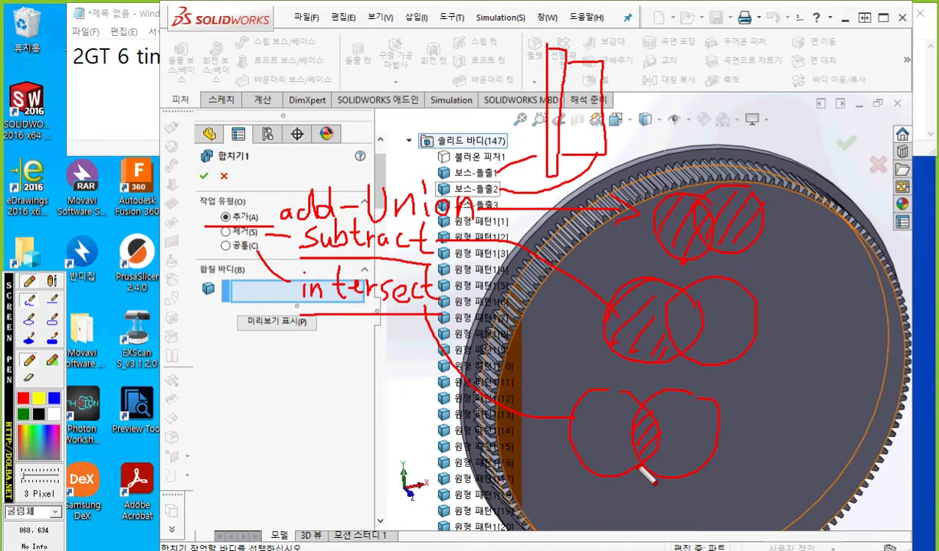
- Box the 합치기1 heading in pen, number the two sketched parts 1 and 2, and clear all the pen marks
{"action": "mouse_move", "coordinate": [185, 161]}
{"action": "left_mouse_down"}
{"action": "mouse_move", "coordinate": [257, 163]}
{"action": "mouse_move", "coordinate": [201, 142]}
{"action": "mouse_move", "coordinate": [181, 156]}
{"action": "mouse_move", "coordinate": [200, 172]}
{"action": "left_mouse_up"}
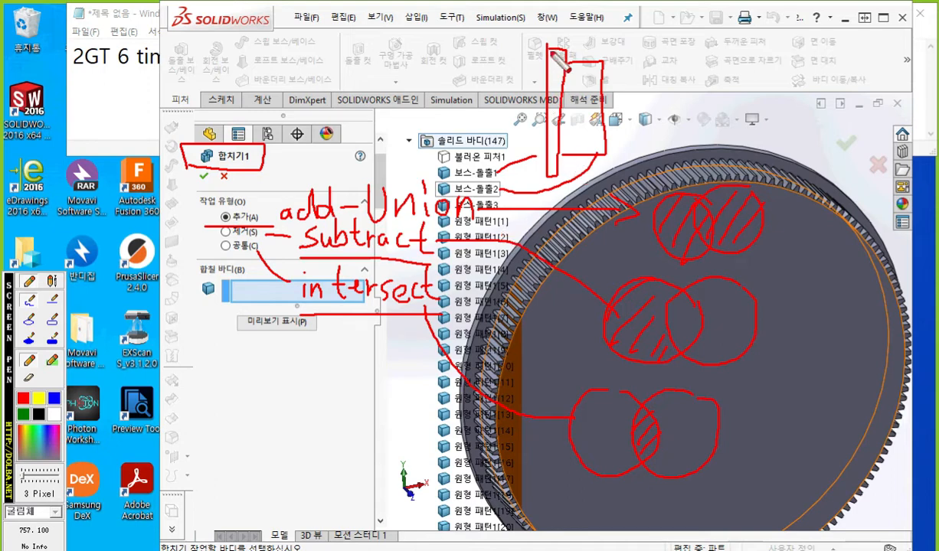
{"action": "mouse_move", "coordinate": [561, 31]}
{"action": "left_mouse_down"}
{"action": "mouse_move", "coordinate": [550, 30]}
{"action": "mouse_move", "coordinate": [565, 24]}
{"action": "left_mouse_up"}
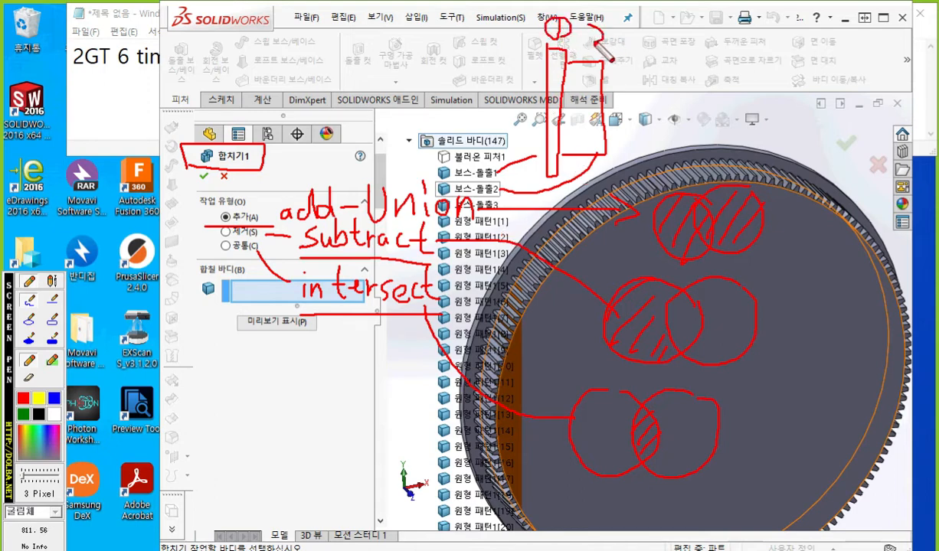
{"action": "mouse_move", "coordinate": [611, 44]}
{"action": "left_mouse_down"}
{"action": "mouse_move", "coordinate": [590, 34]}
{"action": "mouse_move", "coordinate": [611, 58]}
{"action": "left_mouse_up"}
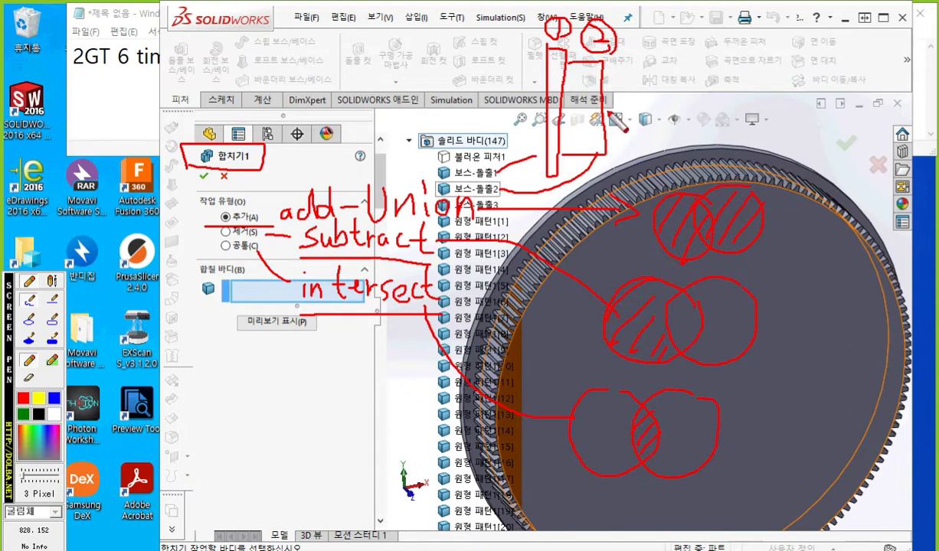
{"action": "key", "text": "Escape"}
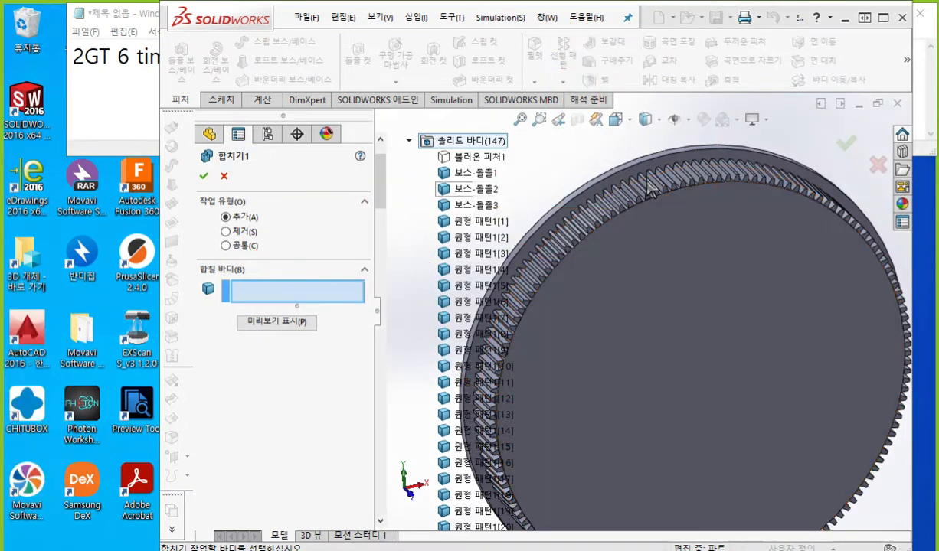
- Combine bodies 보스-돌출1 and 보스-돌출2 with the 추가 operation, tracing both picks to the body list in pen before confirming
{"action": "left_click", "coordinate": [475, 175]}
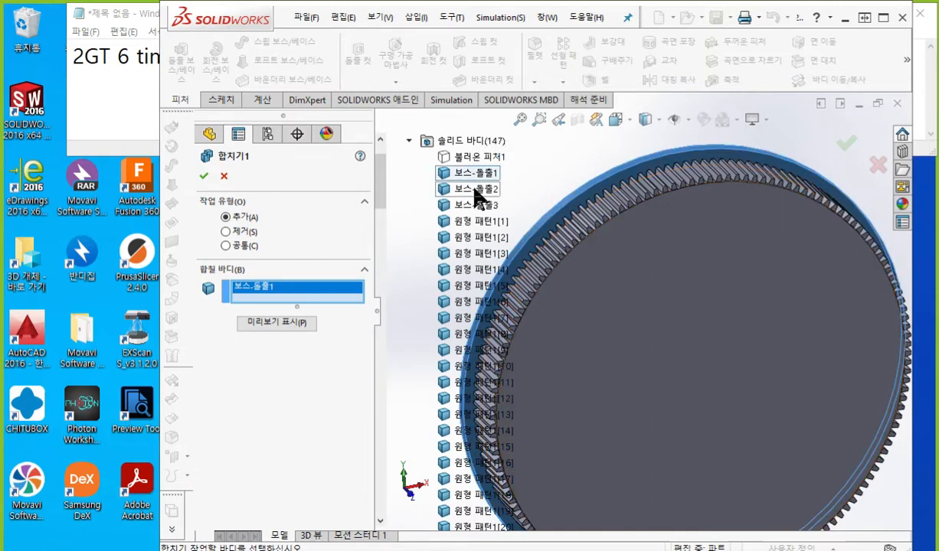
{"action": "left_click", "coordinate": [476, 190]}
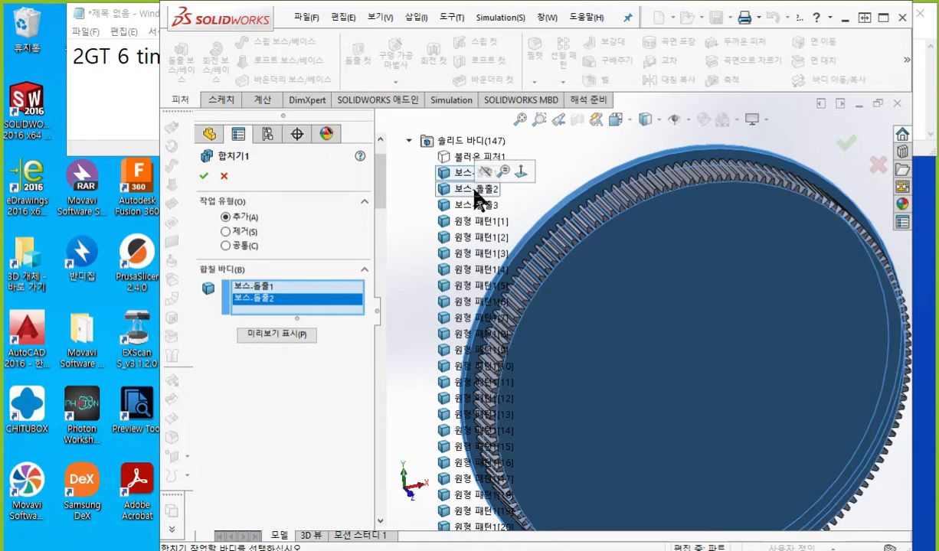
{"action": "key", "text": "F2"}
{"action": "left_click_drag", "start_coordinate": [433, 169], "coordinate": [309, 277]}
{"action": "left_click_drag", "start_coordinate": [434, 186], "coordinate": [341, 286]}
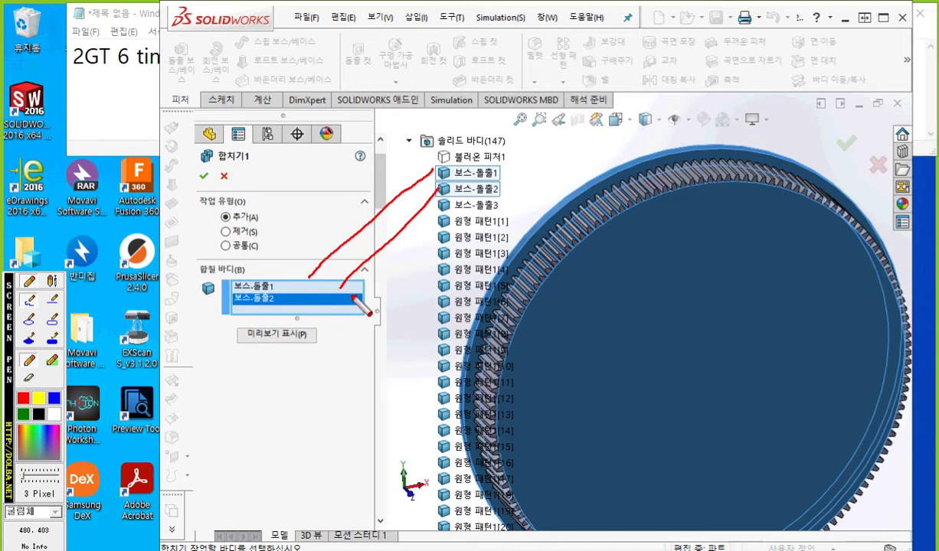
{"action": "key", "text": "Escape"}
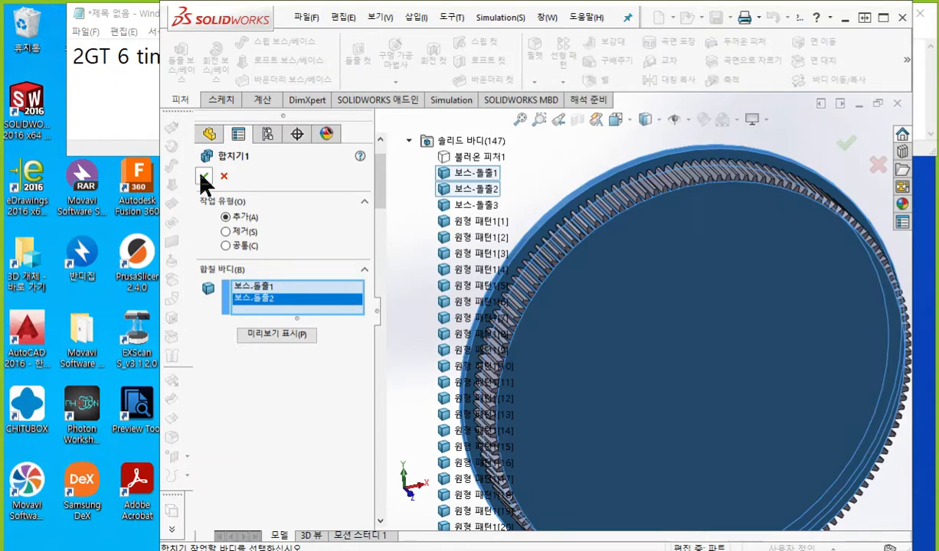
{"action": "left_click", "coordinate": [203, 179]}
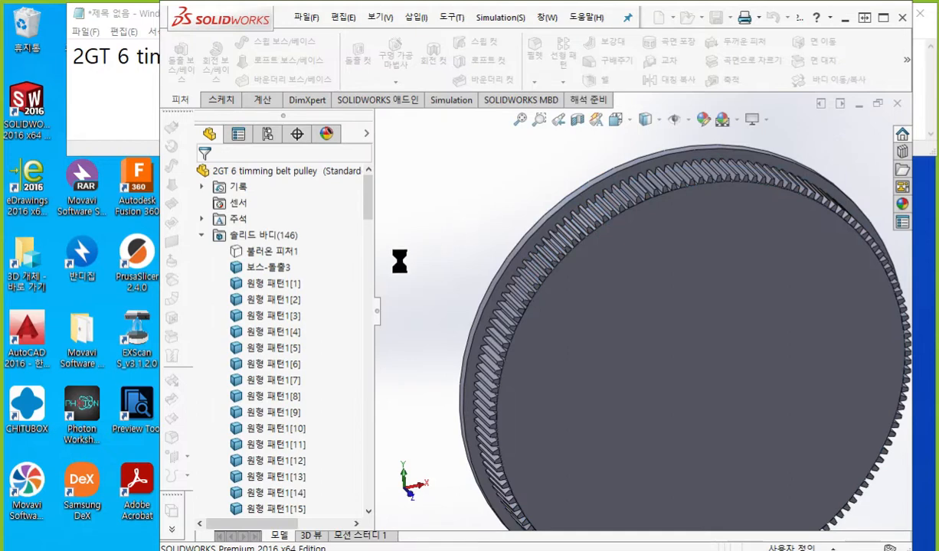
- Examine the solid bodies list, highlighting the 보스-돌출3 tooth body and the combined 합치기1 body in the model
{"action": "left_click", "coordinate": [272, 270]}
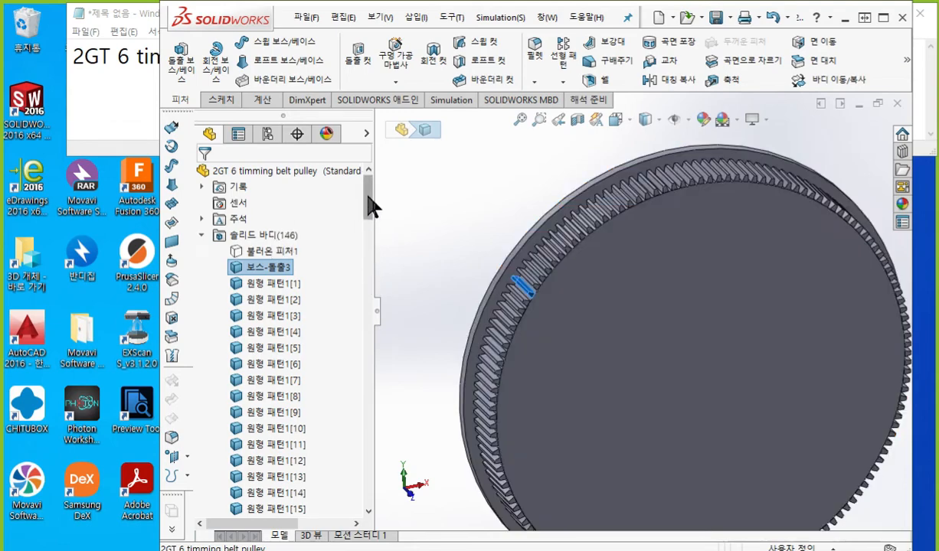
{"action": "left_click_drag", "start_coordinate": [371, 210], "coordinate": [375, 499]}
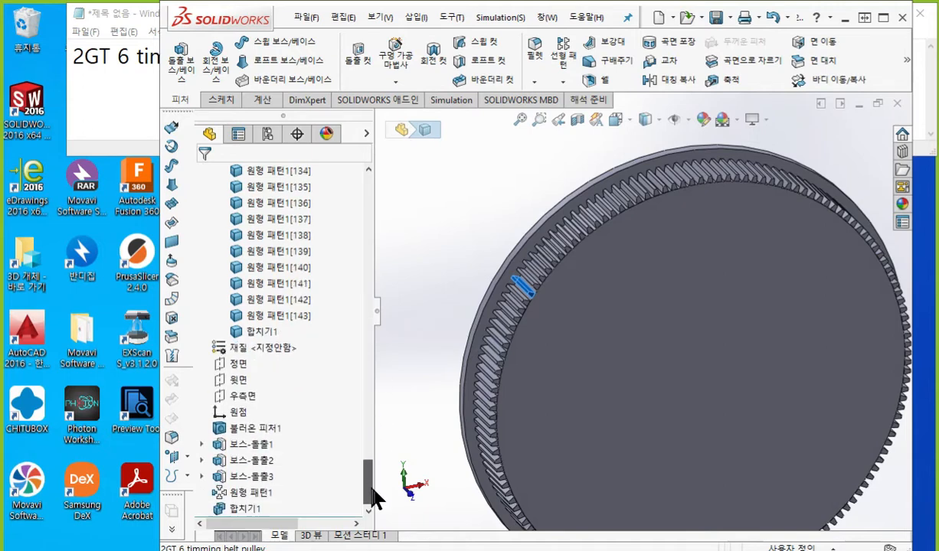
{"action": "left_click", "coordinate": [258, 333]}
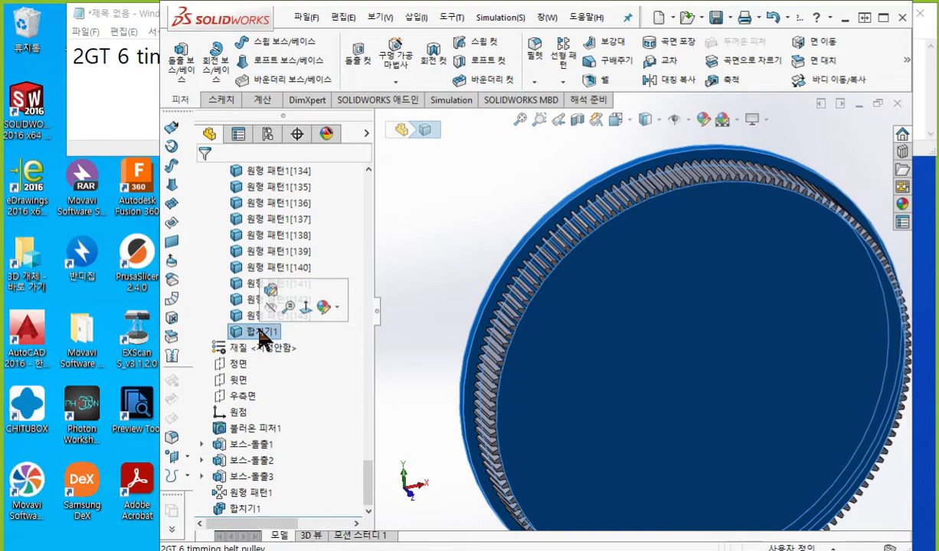
{"action": "left_click", "coordinate": [433, 259]}
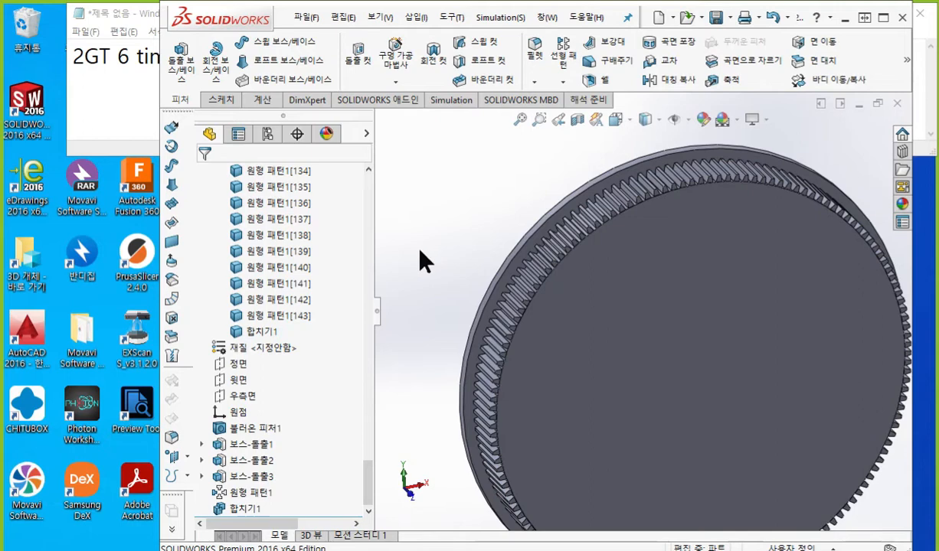
{"action": "scroll", "coordinate": [306, 260], "scroll_direction": "up", "scroll_amount": 7}
{"action": "scroll", "coordinate": [314, 262], "scroll_direction": "up", "scroll_amount": 14}
{"action": "scroll", "coordinate": [320, 274], "scroll_direction": "up", "scroll_amount": 18}
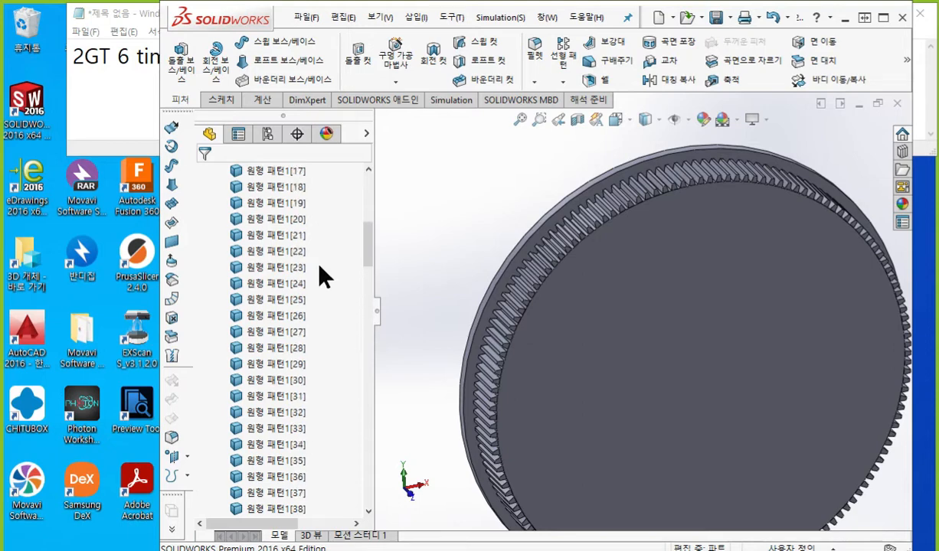
{"action": "scroll", "coordinate": [320, 274], "scroll_direction": "up", "scroll_amount": 8}
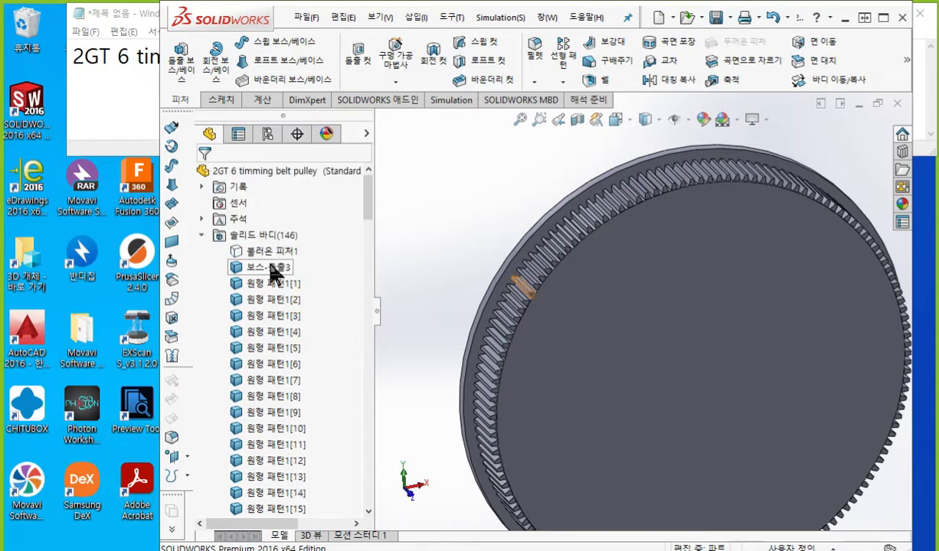
{"action": "left_click", "coordinate": [272, 272]}
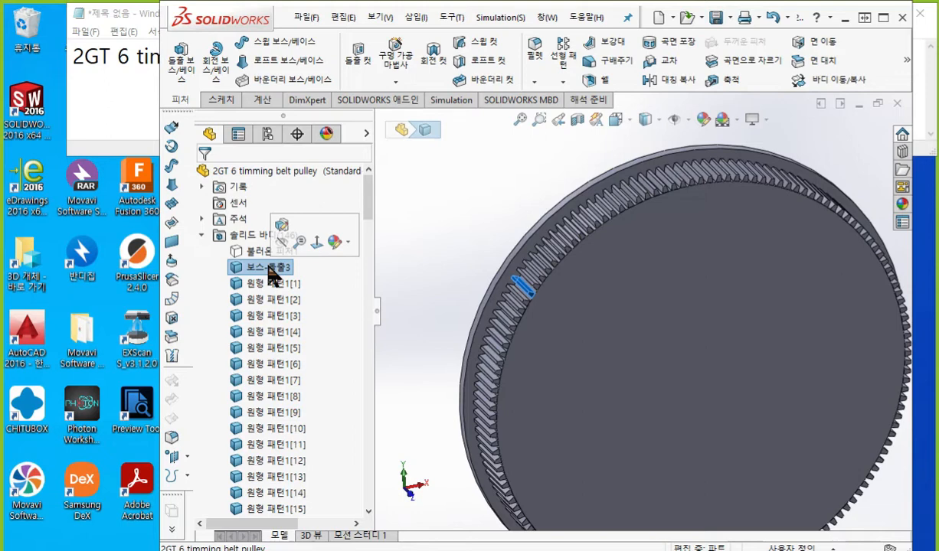
- Collapse the solid bodies folder and select 스케치3 under the 보스-돌출3 feature
{"action": "left_click", "coordinate": [201, 235]}
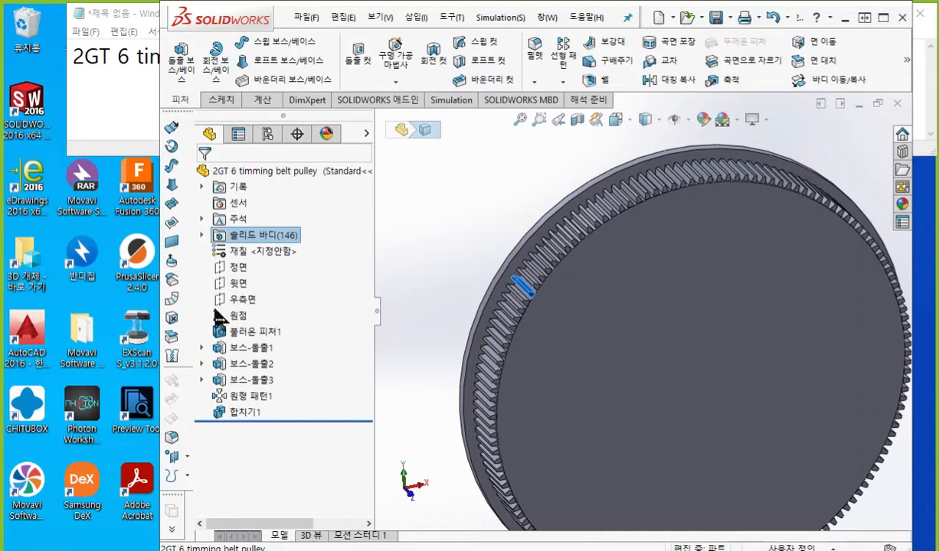
{"action": "left_click", "coordinate": [247, 382]}
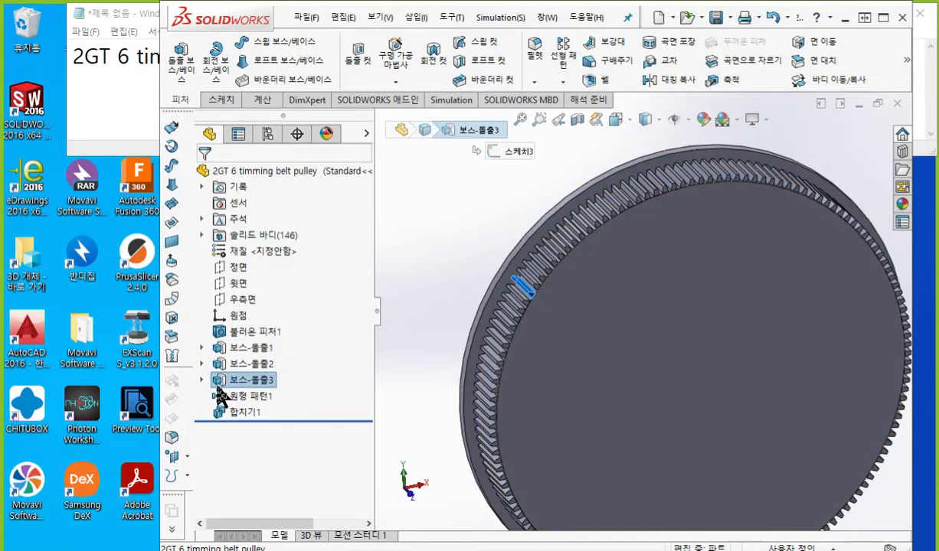
{"action": "left_click", "coordinate": [202, 380]}
{"action": "left_click", "coordinate": [272, 396]}
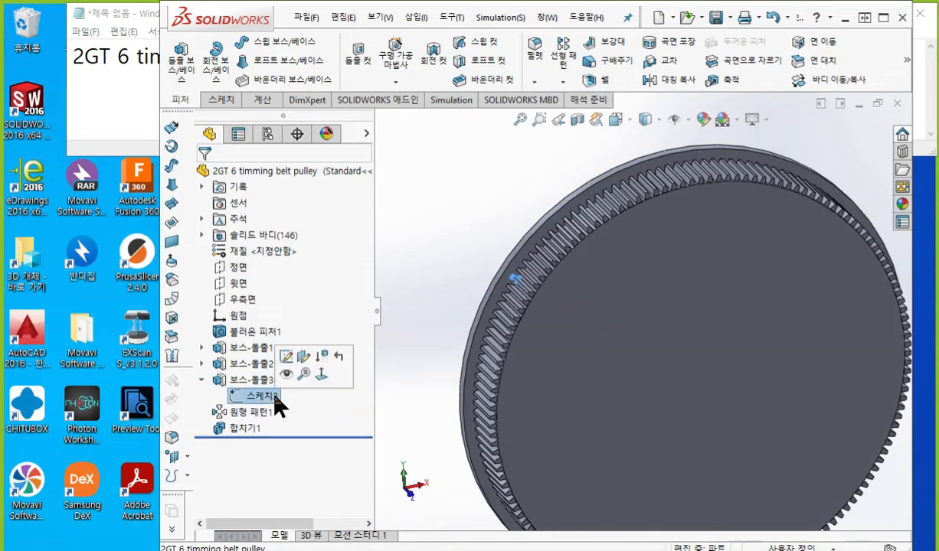
- Circle 스케치3 with the screen pen, write "편집" beside it, and link the note to the circled tooth on the pulley
{"action": "key", "text": "ctrl+F1"}
{"action": "scroll", "coordinate": [275, 397], "scroll_direction": "up", "scroll_amount": 5}
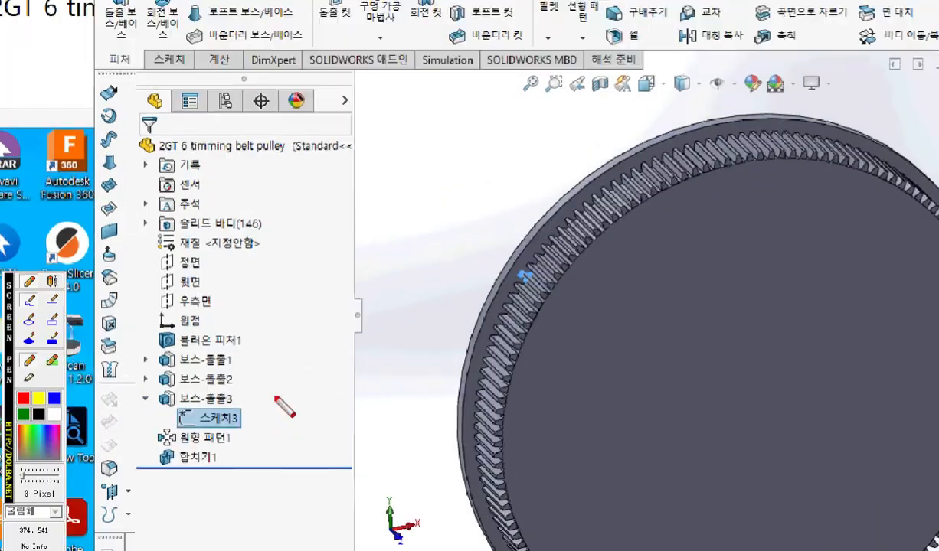
{"action": "scroll", "coordinate": [282, 406], "scroll_direction": "down", "scroll_amount": 5}
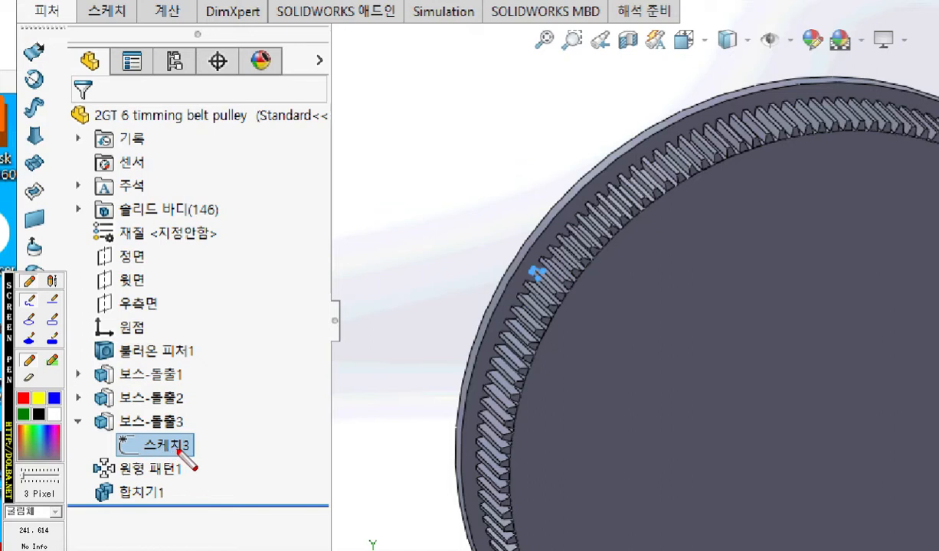
{"action": "mouse_move", "coordinate": [204, 438]}
{"action": "left_mouse_down"}
{"action": "mouse_move", "coordinate": [121, 423]}
{"action": "mouse_move", "coordinate": [195, 453]}
{"action": "left_mouse_up"}
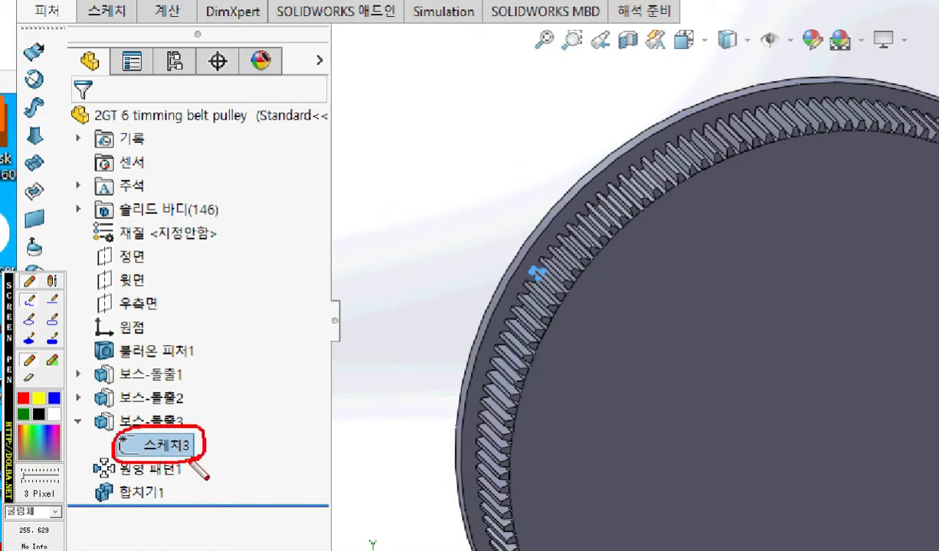
{"action": "left_click_drag", "start_coordinate": [230, 421], "coordinate": [256, 421]}
{"action": "mouse_move", "coordinate": [243, 423]}
{"action": "left_mouse_down"}
{"action": "mouse_move", "coordinate": [256, 439]}
{"action": "mouse_move", "coordinate": [272, 425]}
{"action": "mouse_move", "coordinate": [263, 437]}
{"action": "left_mouse_up"}
{"action": "left_click_drag", "start_coordinate": [279, 422], "coordinate": [277, 450]}
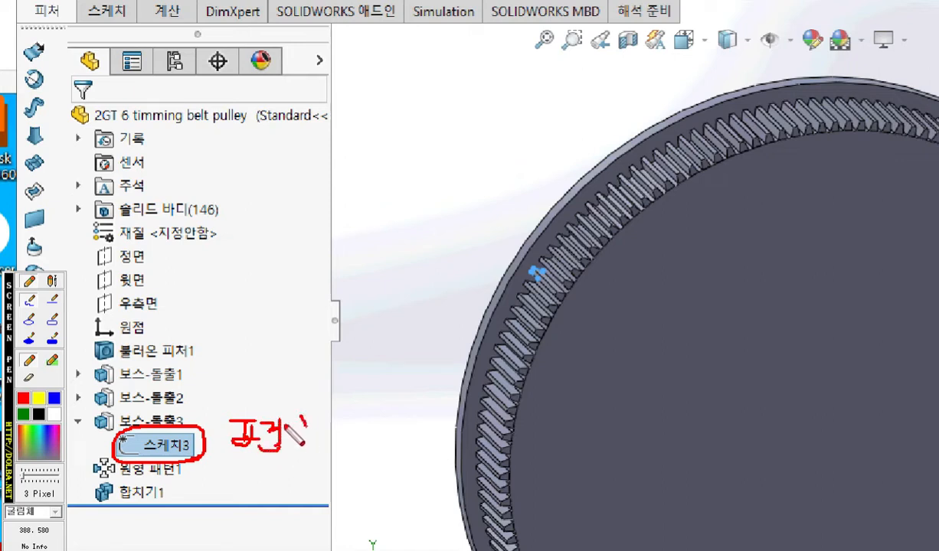
{"action": "mouse_move", "coordinate": [296, 419]}
{"action": "left_mouse_down"}
{"action": "mouse_move", "coordinate": [300, 434]}
{"action": "mouse_move", "coordinate": [313, 433]}
{"action": "left_mouse_up"}
{"action": "mouse_move", "coordinate": [324, 418]}
{"action": "left_mouse_down"}
{"action": "mouse_move", "coordinate": [322, 453]}
{"action": "mouse_move", "coordinate": [317, 442]}
{"action": "mouse_move", "coordinate": [536, 291]}
{"action": "mouse_move", "coordinate": [527, 264]}
{"action": "mouse_move", "coordinate": [566, 306]}
{"action": "left_mouse_up"}
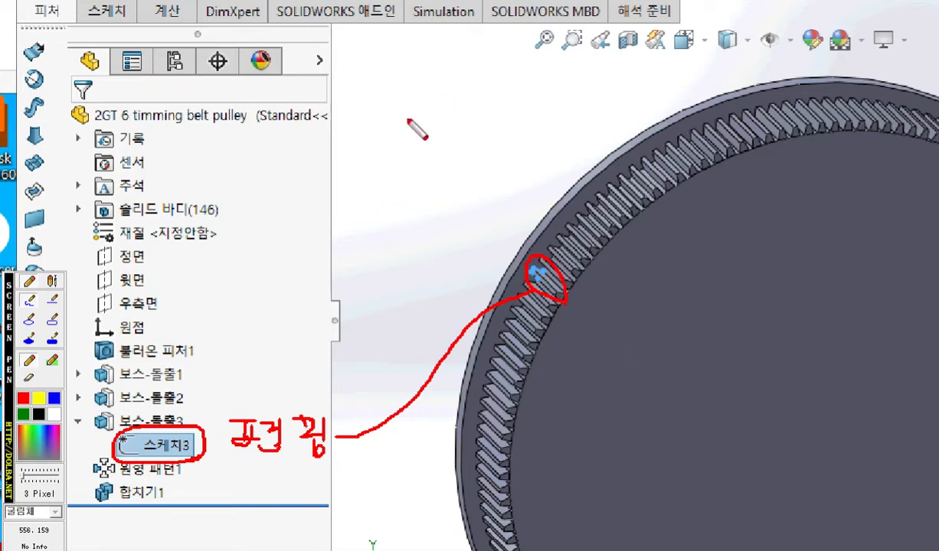
- Draw an enlarged tooth profile in red on the pulley's arc, extending its base as a rectangle below the arc
{"action": "mouse_move", "coordinate": [414, 124]}
{"action": "left_mouse_down"}
{"action": "mouse_move", "coordinate": [421, 44]}
{"action": "mouse_move", "coordinate": [475, 46]}
{"action": "mouse_move", "coordinate": [501, 121]}
{"action": "left_mouse_up"}
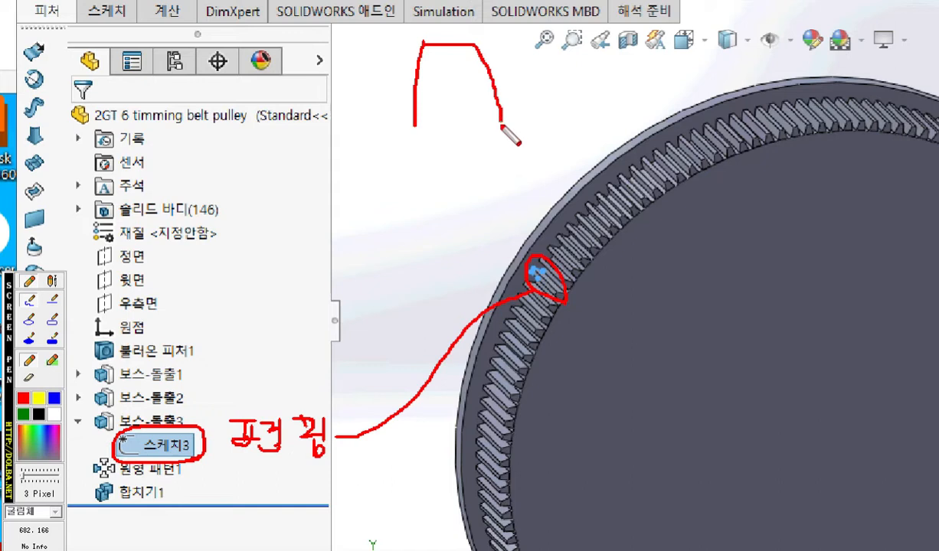
{"action": "mouse_move", "coordinate": [556, 140]}
{"action": "left_mouse_down"}
{"action": "mouse_move", "coordinate": [492, 129]}
{"action": "mouse_move", "coordinate": [338, 174]}
{"action": "left_mouse_up"}
{"action": "left_click_drag", "start_coordinate": [414, 124], "coordinate": [506, 128]}
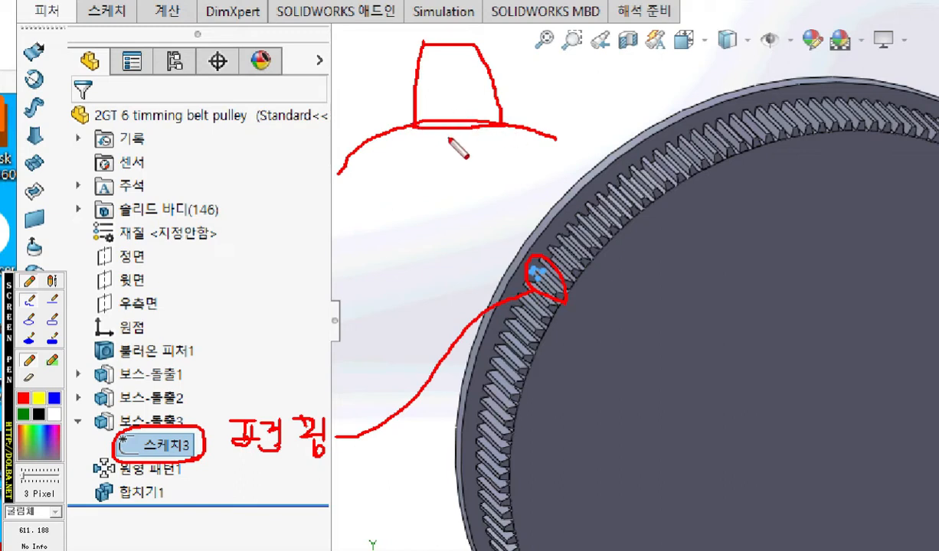
{"action": "mouse_move", "coordinate": [415, 130]}
{"action": "left_mouse_down"}
{"action": "mouse_move", "coordinate": [415, 169]}
{"action": "mouse_move", "coordinate": [497, 169]}
{"action": "left_mouse_up"}
{"action": "left_click_drag", "start_coordinate": [501, 122], "coordinate": [502, 165]}
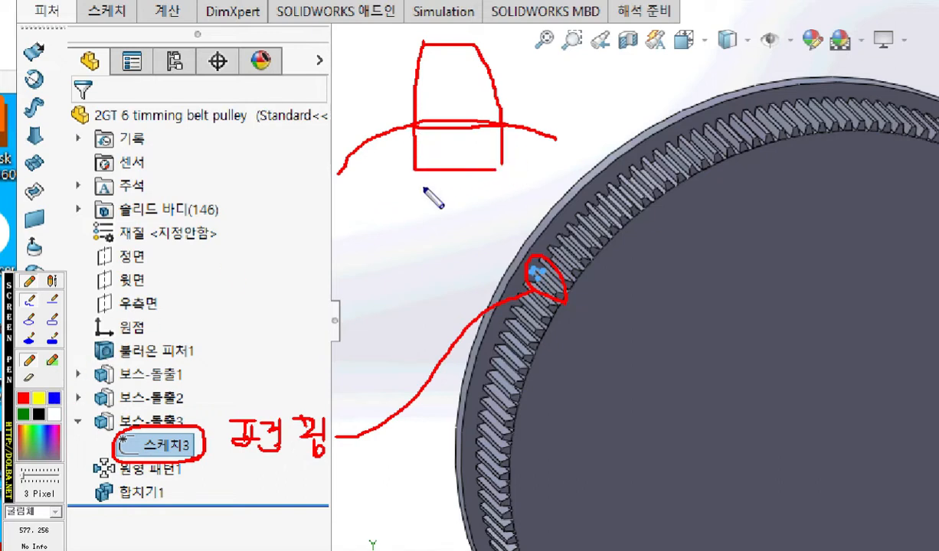
- Trace the tooth's upper outline in blue and its base extension in green, hatch the extension, and clear the pen drawing
{"action": "left_click_drag", "start_coordinate": [432, 37], "coordinate": [404, 121]}
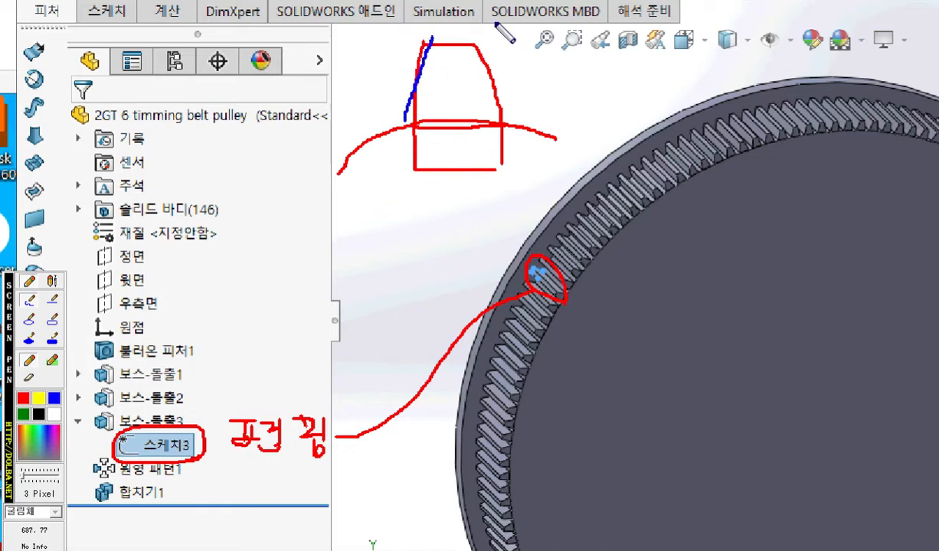
{"action": "mouse_move", "coordinate": [431, 44]}
{"action": "left_mouse_down"}
{"action": "mouse_move", "coordinate": [477, 44]}
{"action": "mouse_move", "coordinate": [502, 119]}
{"action": "left_mouse_up"}
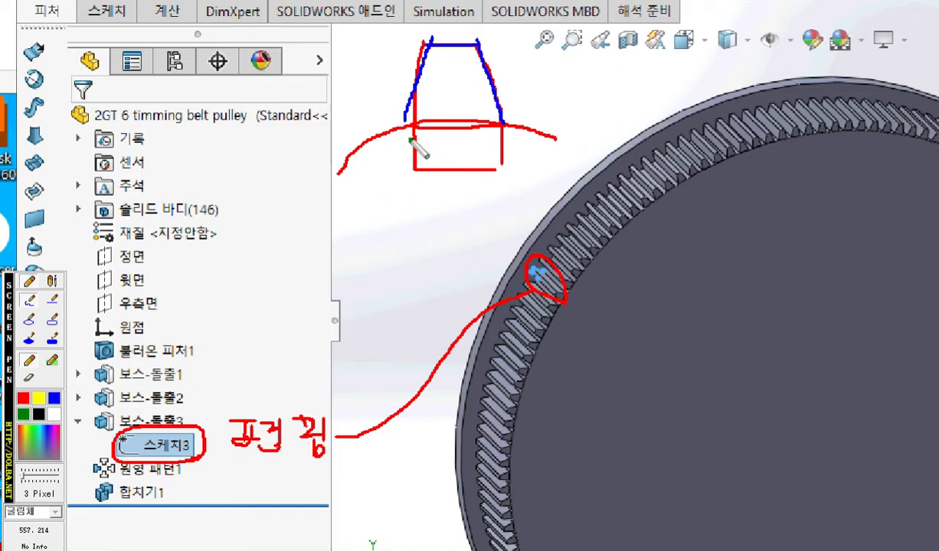
{"action": "left_click_drag", "start_coordinate": [414, 127], "coordinate": [415, 177]}
{"action": "left_click_drag", "start_coordinate": [505, 176], "coordinate": [506, 135]}
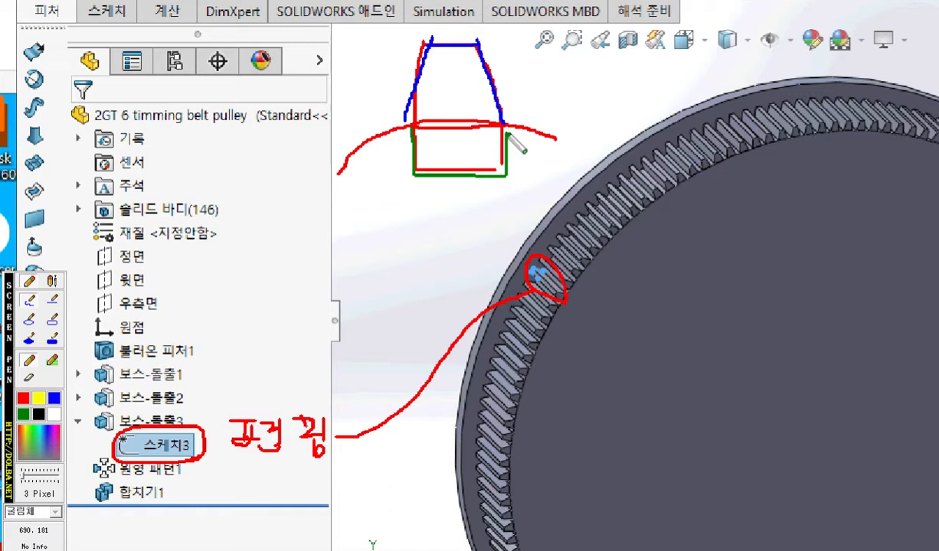
{"action": "mouse_move", "coordinate": [435, 127]}
{"action": "left_mouse_down"}
{"action": "mouse_move", "coordinate": [429, 149]}
{"action": "mouse_move", "coordinate": [482, 169]}
{"action": "left_mouse_up"}
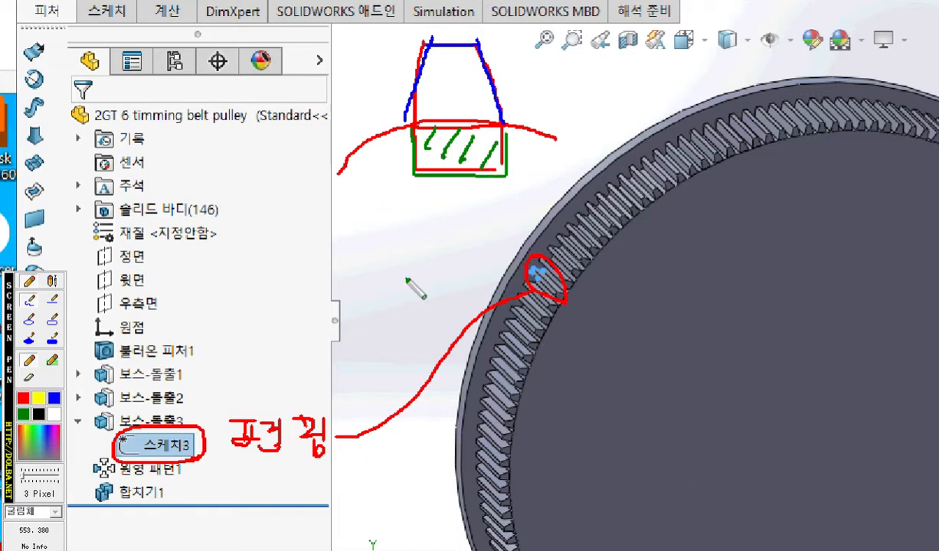
{"action": "key", "text": "Escape"}
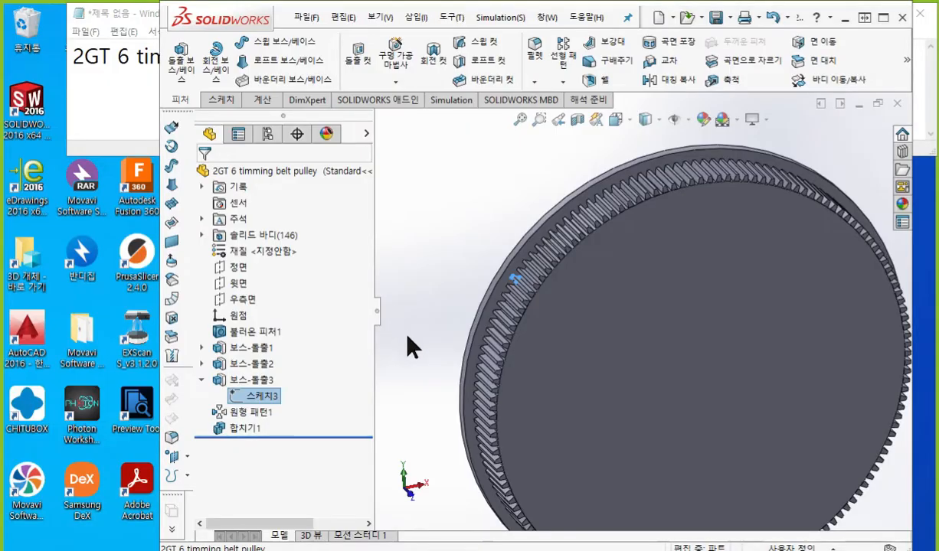
- Roll the feature history back to just before 원형 패턴1 and open 스케치3 of 보스-돌출3 for editing
{"action": "left_click", "coordinate": [406, 335]}
{"action": "left_click_drag", "start_coordinate": [322, 438], "coordinate": [335, 402]}
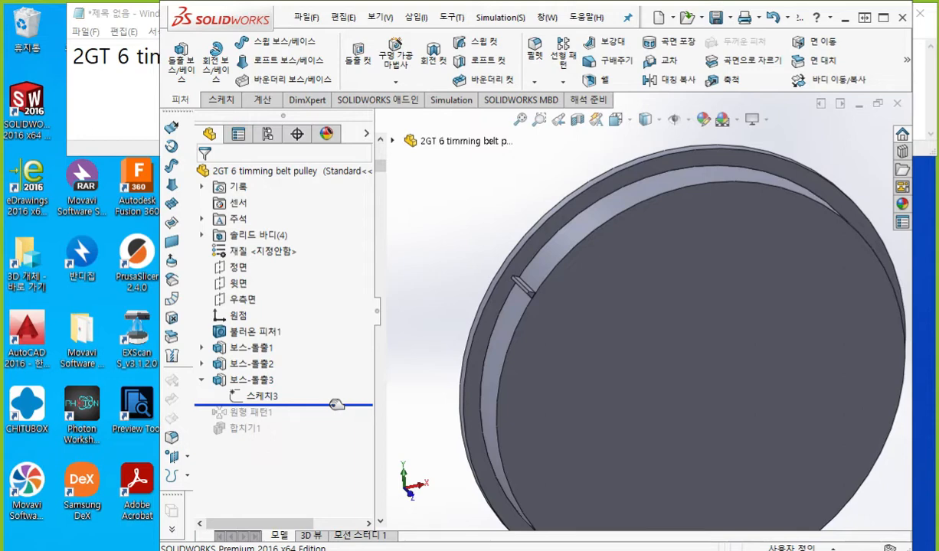
{"action": "left_click", "coordinate": [267, 400]}
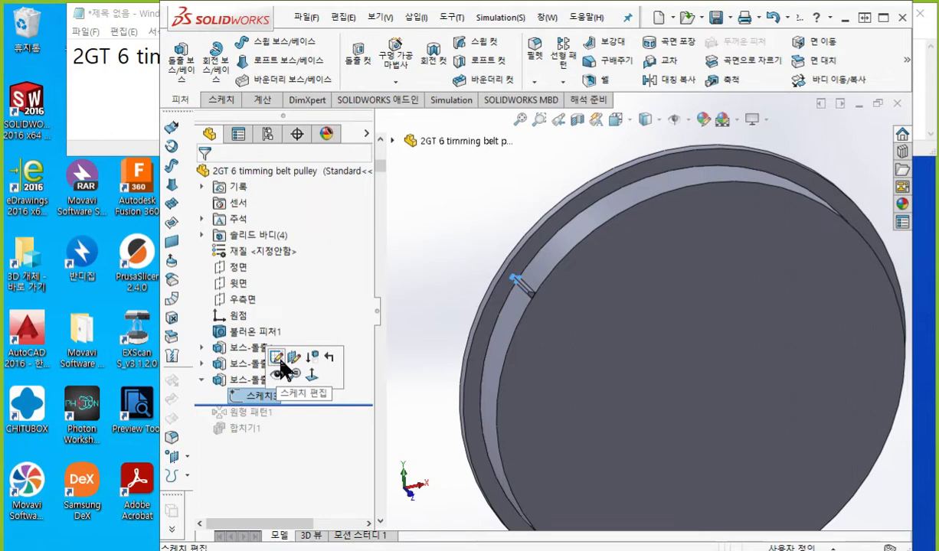
{"action": "left_click", "coordinate": [278, 360]}
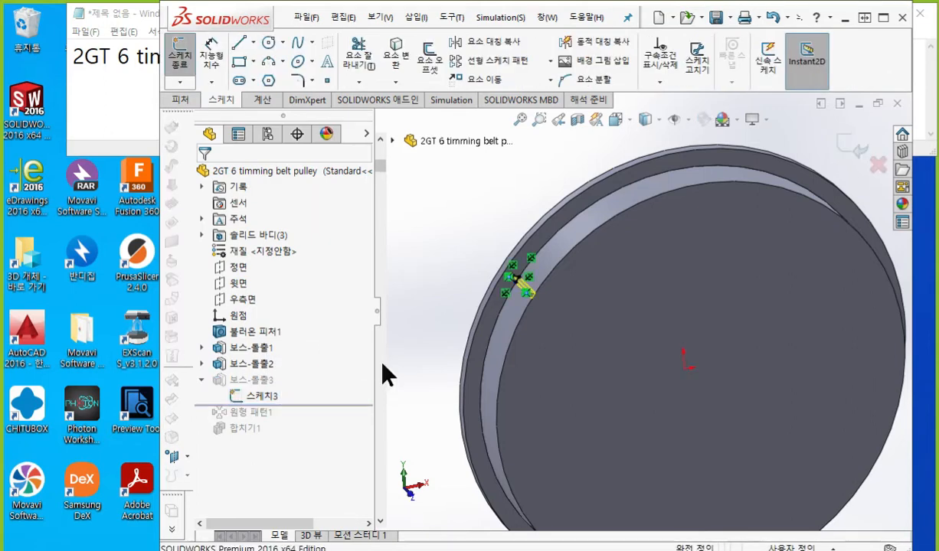
- View the tooth sketch head-on, trace the pulley's curved edge beside the tooth's base in white with the screen pen, and clear the strokes
{"action": "key", "text": "ctrl+8"}
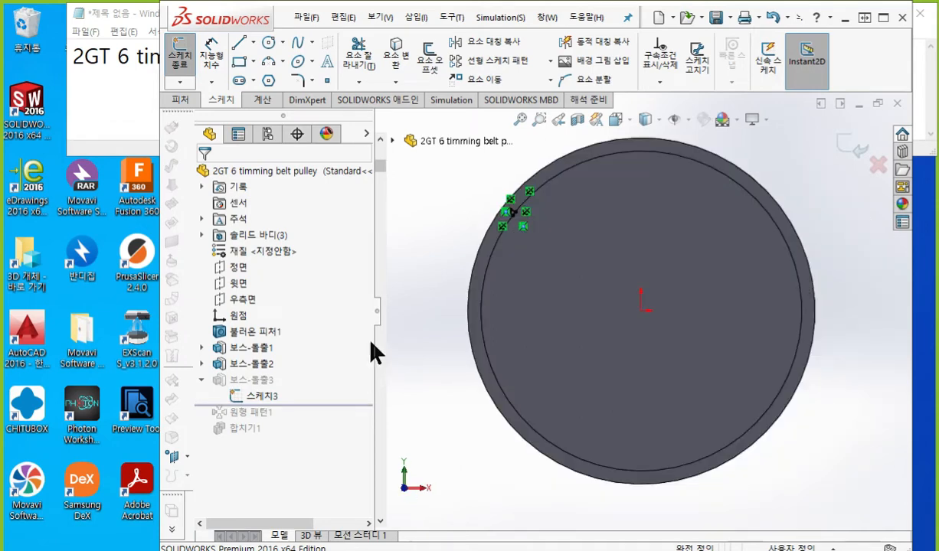
{"action": "scroll", "coordinate": [513, 188], "scroll_direction": "down", "scroll_amount": 3}
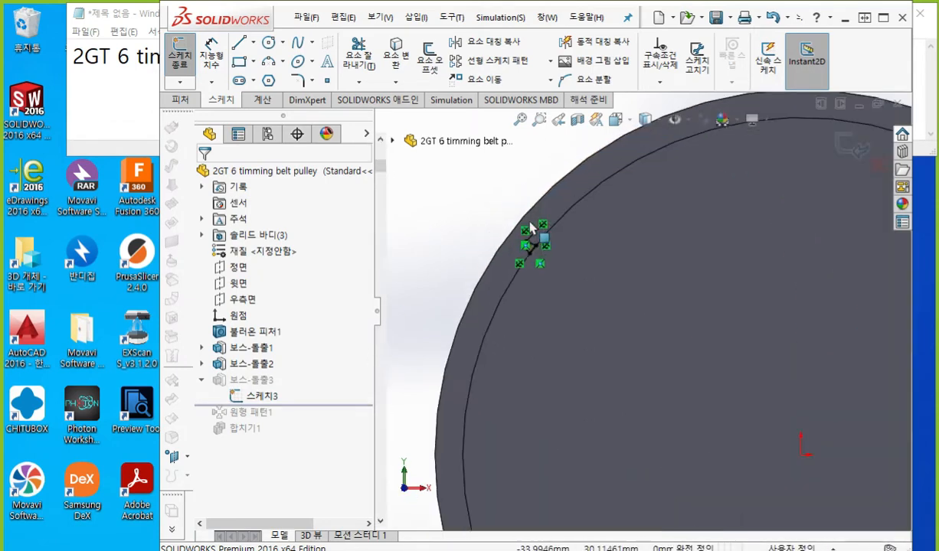
{"action": "scroll", "coordinate": [532, 227], "scroll_direction": "down", "scroll_amount": 5}
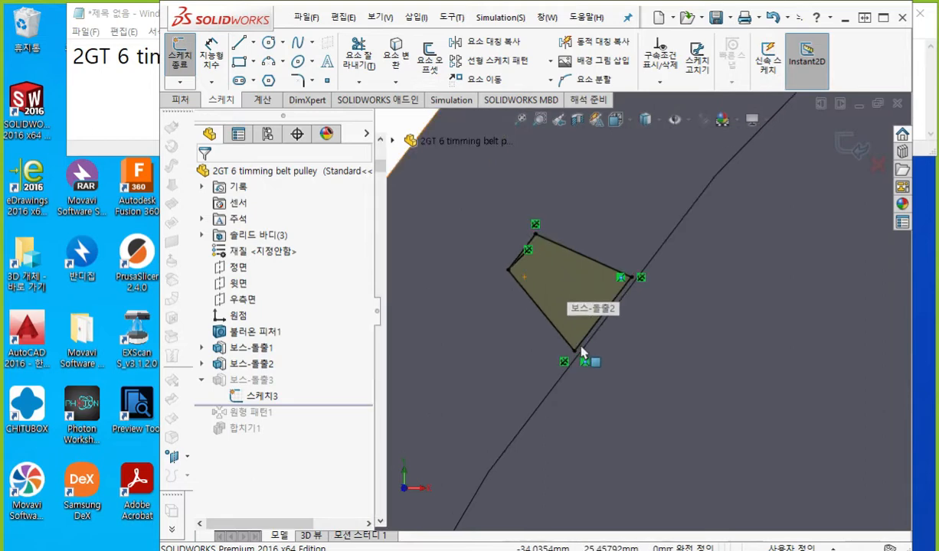
{"action": "scroll", "coordinate": [649, 383], "scroll_direction": "down", "scroll_amount": 3}
{"action": "middle_click_drag", "start_coordinate": [667, 403], "coordinate": [683, 408], "text": "ctrl"}
{"action": "scroll", "coordinate": [673, 406], "scroll_direction": "up", "scroll_amount": 2}
{"action": "key", "text": "F12"}
{"action": "left_click", "coordinate": [52, 413]}
{"action": "mouse_move", "coordinate": [772, 136]}
{"action": "left_mouse_down"}
{"action": "mouse_move", "coordinate": [699, 259]}
{"action": "mouse_move", "coordinate": [511, 484]}
{"action": "left_mouse_up"}
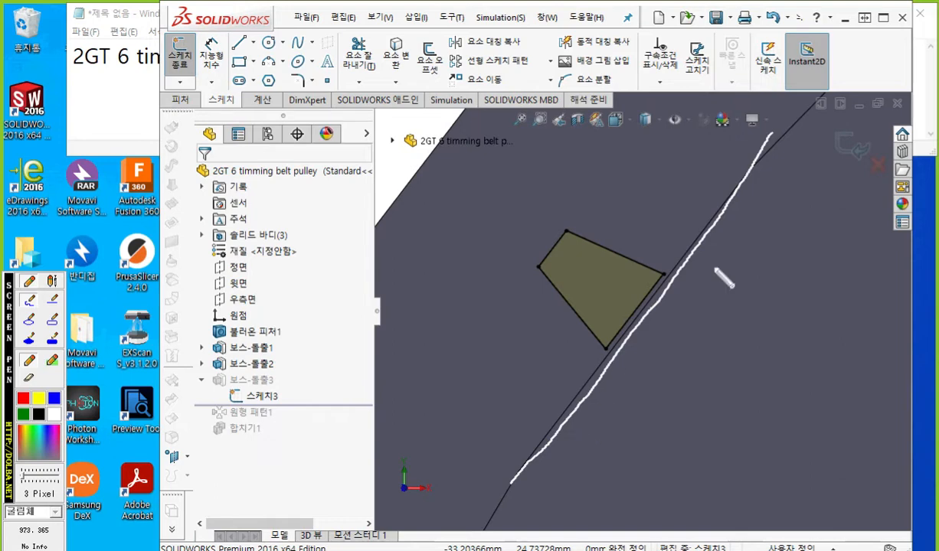
{"action": "mouse_move", "coordinate": [848, 106]}
{"action": "left_mouse_down"}
{"action": "mouse_move", "coordinate": [736, 178]}
{"action": "mouse_move", "coordinate": [647, 256]}
{"action": "mouse_move", "coordinate": [581, 345]}
{"action": "mouse_move", "coordinate": [525, 528]}
{"action": "left_mouse_up"}
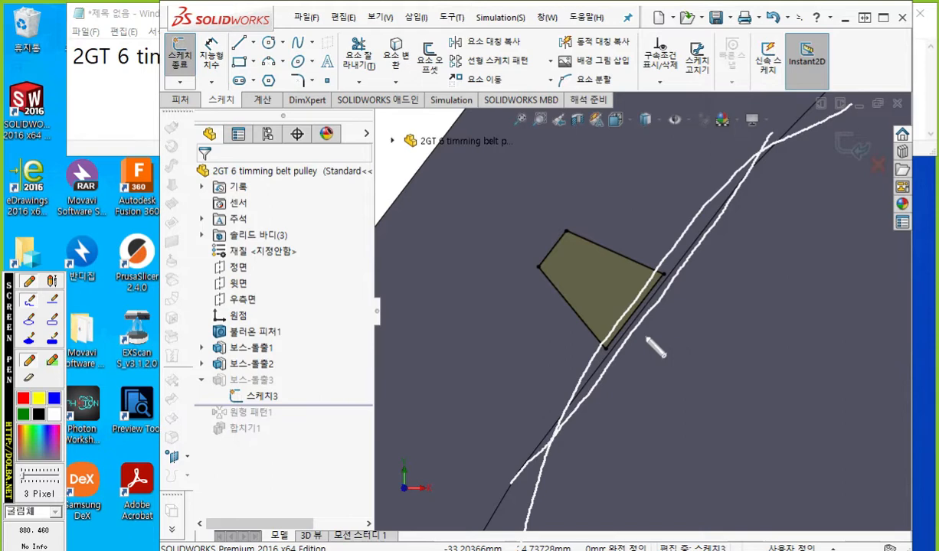
{"action": "key", "text": "Escape"}
- Draw a white rectangular extension from the tooth's base into the pulley, circle the base line, and clear the pen drawing
{"action": "key", "text": "F12"}
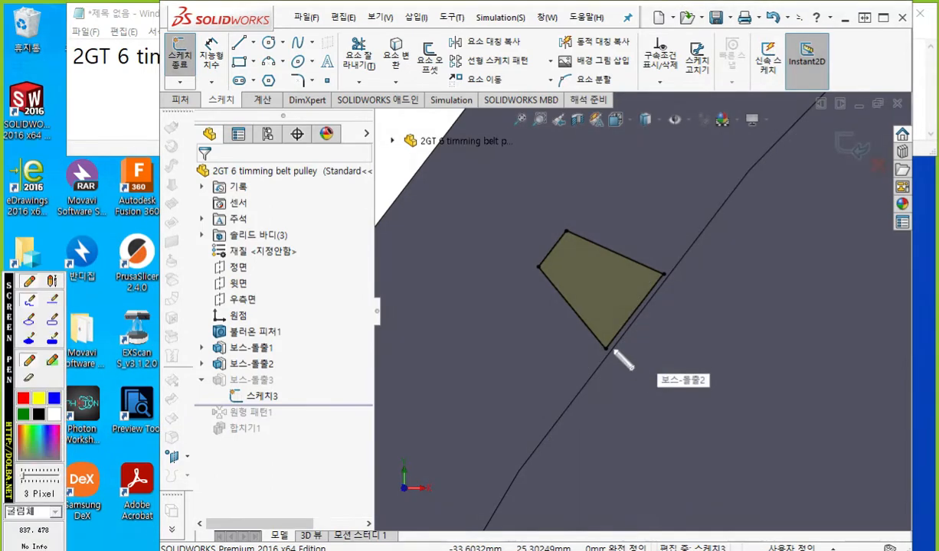
{"action": "left_click_drag", "start_coordinate": [605, 353], "coordinate": [659, 383]}
{"action": "mouse_move", "coordinate": [669, 275]}
{"action": "left_mouse_down"}
{"action": "mouse_move", "coordinate": [724, 314]}
{"action": "mouse_move", "coordinate": [658, 380]}
{"action": "left_mouse_up"}
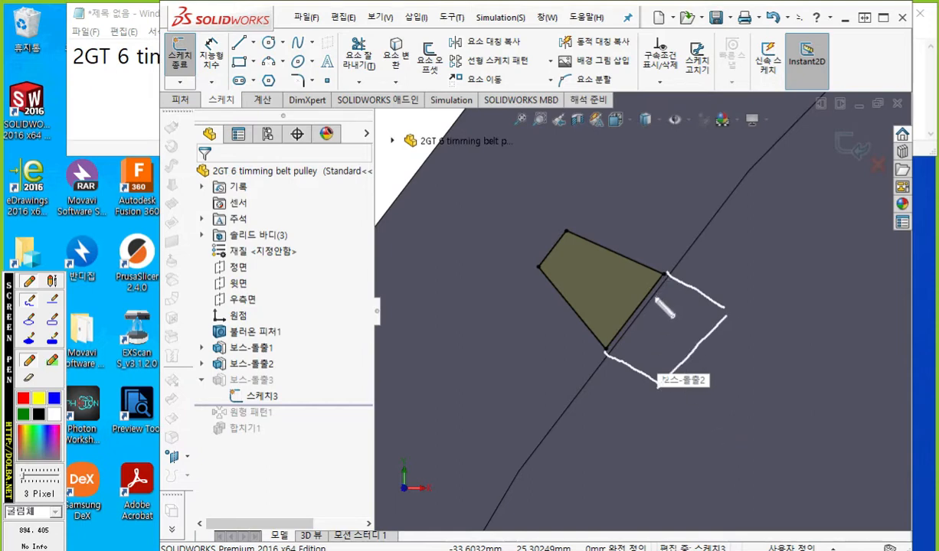
{"action": "left_click_drag", "start_coordinate": [629, 320], "coordinate": [635, 317]}
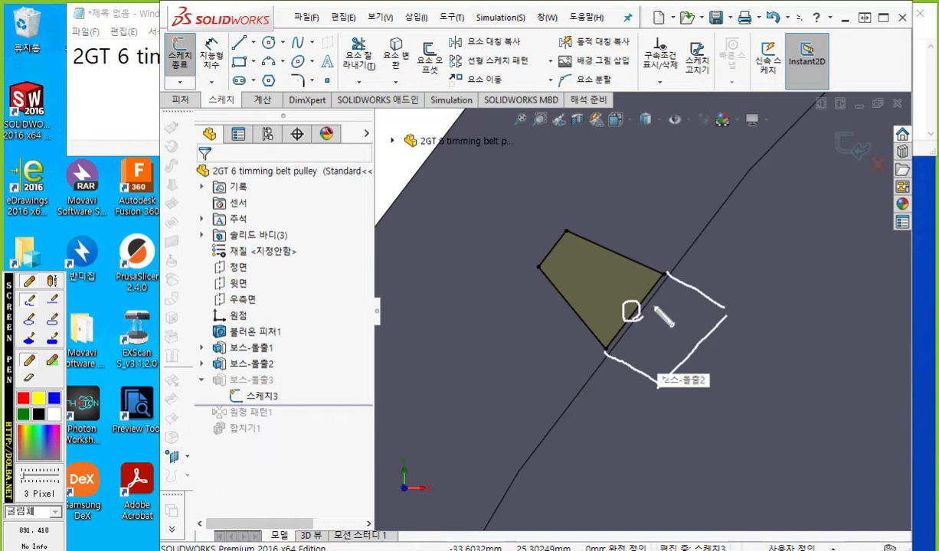
{"action": "key", "text": "Escape"}
- Select the tooth's base line, draw the construction-line symbol with the note "보조선" beside it in white, and clear the drawing
{"action": "middle_click_drag", "start_coordinate": [694, 328], "coordinate": [690, 326], "text": "ctrl"}
{"action": "scroll", "coordinate": [647, 325], "scroll_direction": "down", "scroll_amount": 5}
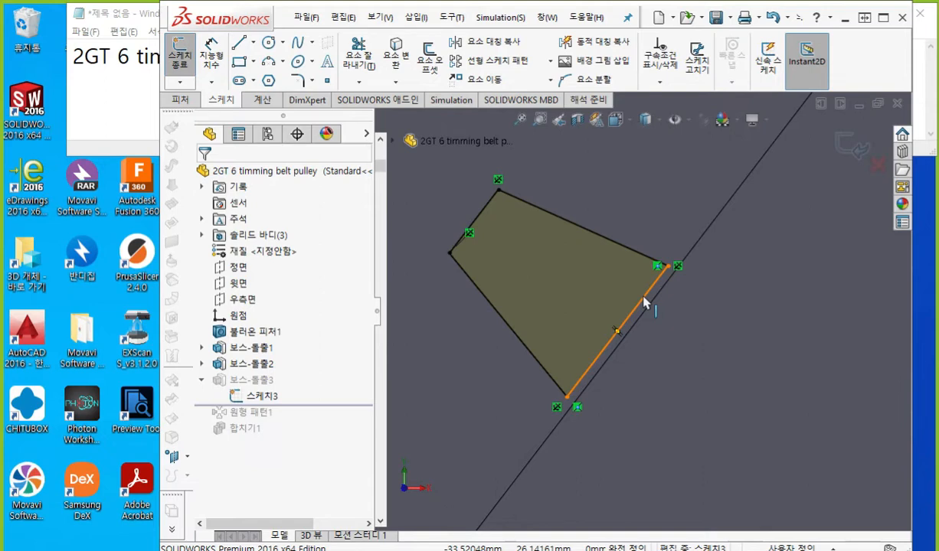
{"action": "left_click", "coordinate": [643, 304]}
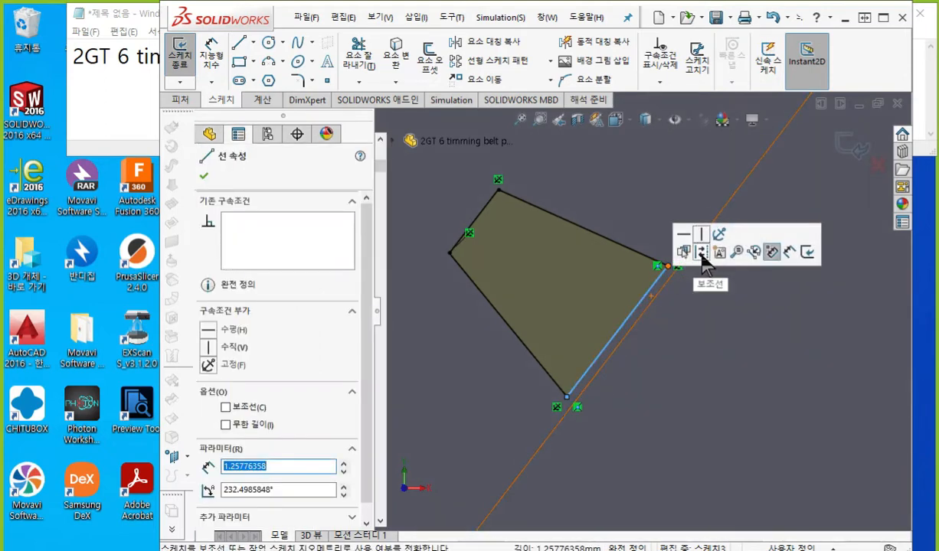
{"action": "key", "text": "F12"}
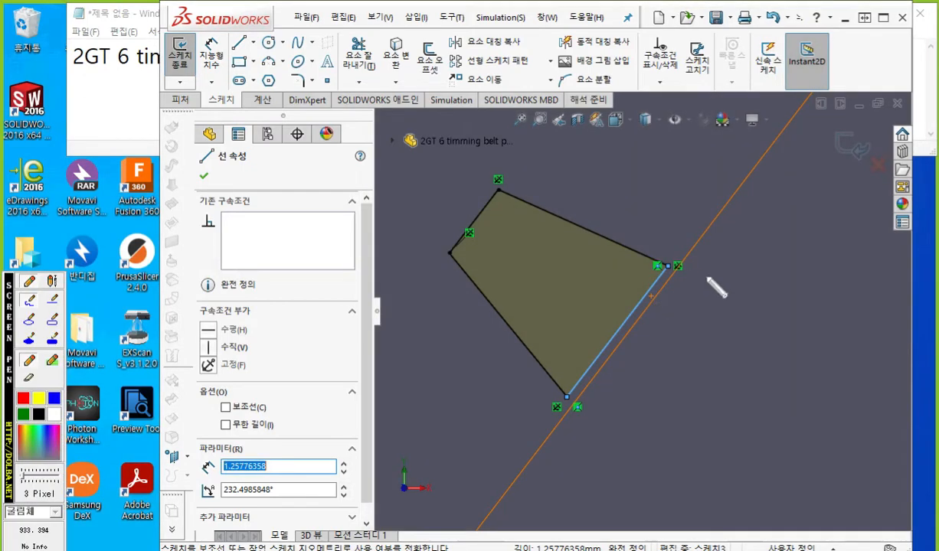
{"action": "left_click_drag", "start_coordinate": [707, 251], "coordinate": [706, 311]}
{"action": "left_click_drag", "start_coordinate": [754, 250], "coordinate": [755, 305]}
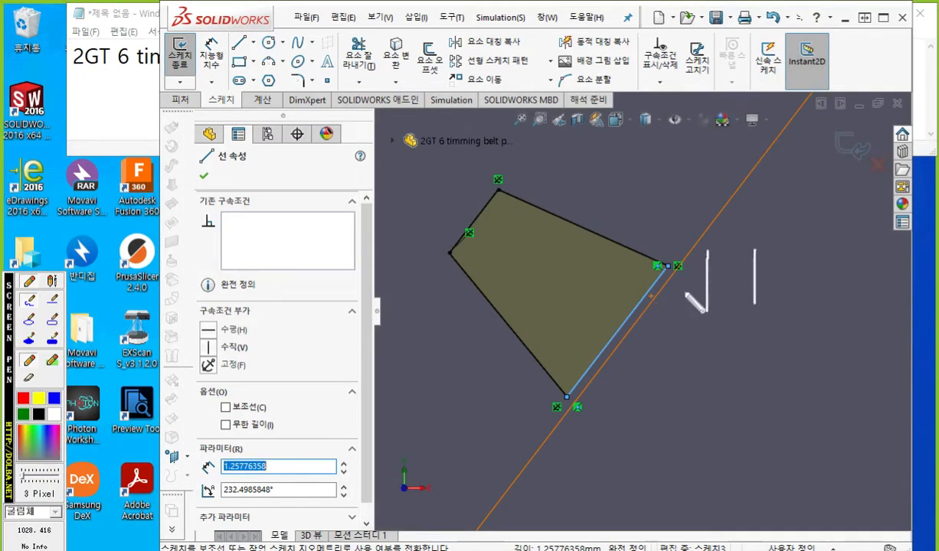
{"action": "mouse_move", "coordinate": [723, 261]}
{"action": "left_mouse_down"}
{"action": "mouse_move", "coordinate": [748, 261]}
{"action": "mouse_move", "coordinate": [731, 268]}
{"action": "mouse_move", "coordinate": [746, 281]}
{"action": "mouse_move", "coordinate": [716, 298]}
{"action": "mouse_move", "coordinate": [724, 304]}
{"action": "left_mouse_up"}
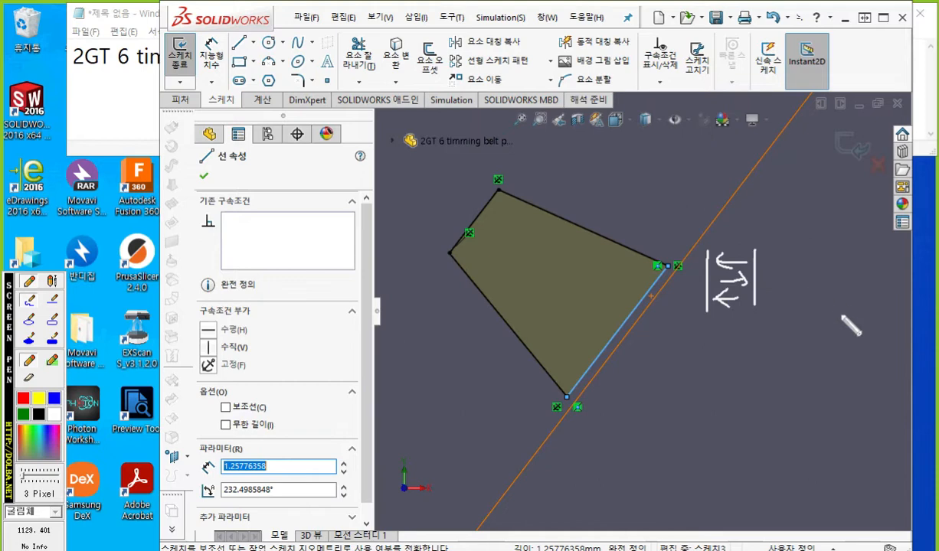
{"action": "mouse_move", "coordinate": [700, 329]}
{"action": "left_mouse_down"}
{"action": "mouse_move", "coordinate": [717, 362]}
{"action": "mouse_move", "coordinate": [727, 328]}
{"action": "mouse_move", "coordinate": [744, 356]}
{"action": "mouse_move", "coordinate": [767, 344]}
{"action": "mouse_move", "coordinate": [764, 364]}
{"action": "left_mouse_up"}
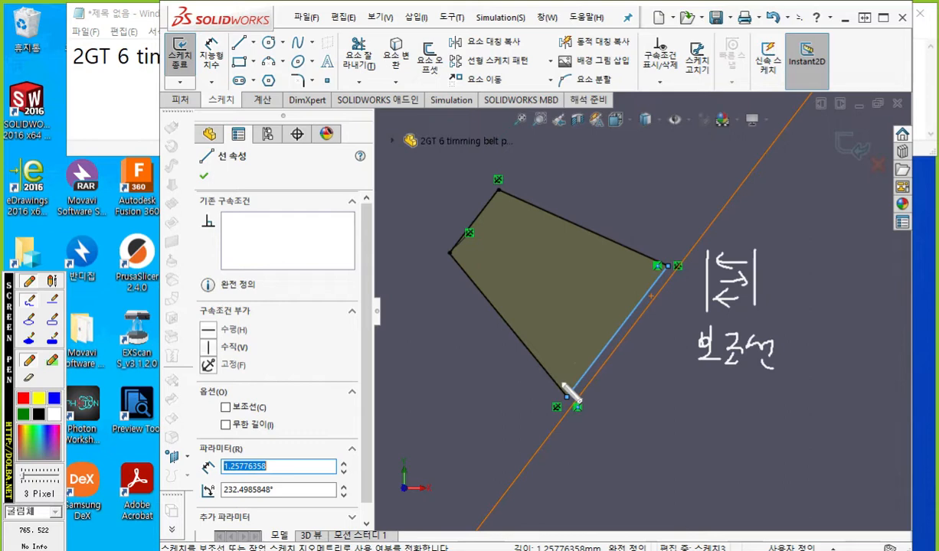
{"action": "key", "text": "Escape"}
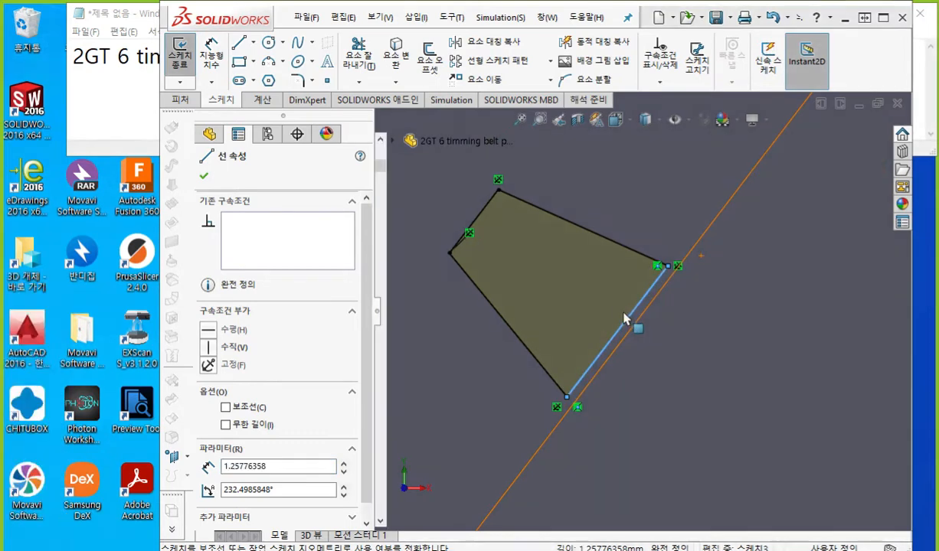
- Convert the base line of the tooth profile into a construction line
{"action": "left_click", "coordinate": [629, 323]}
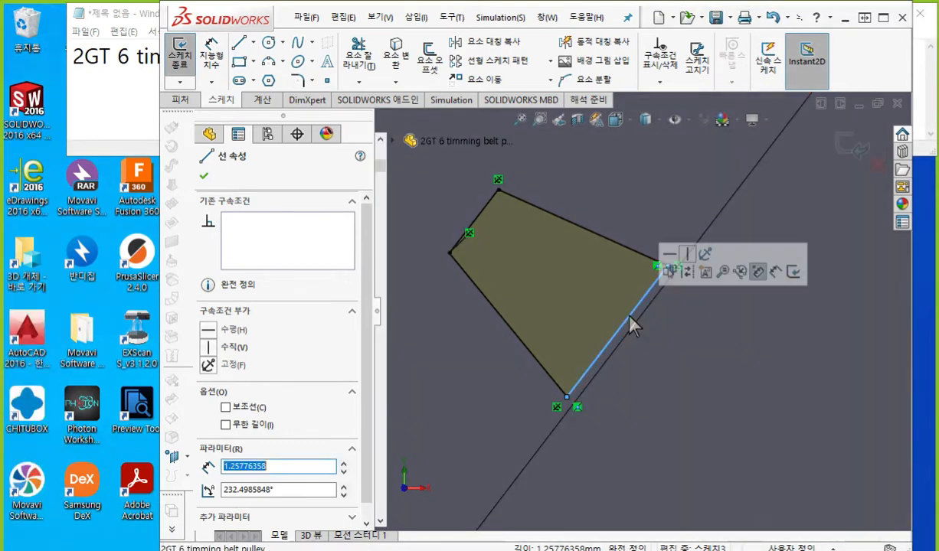
{"action": "left_click", "coordinate": [688, 275]}
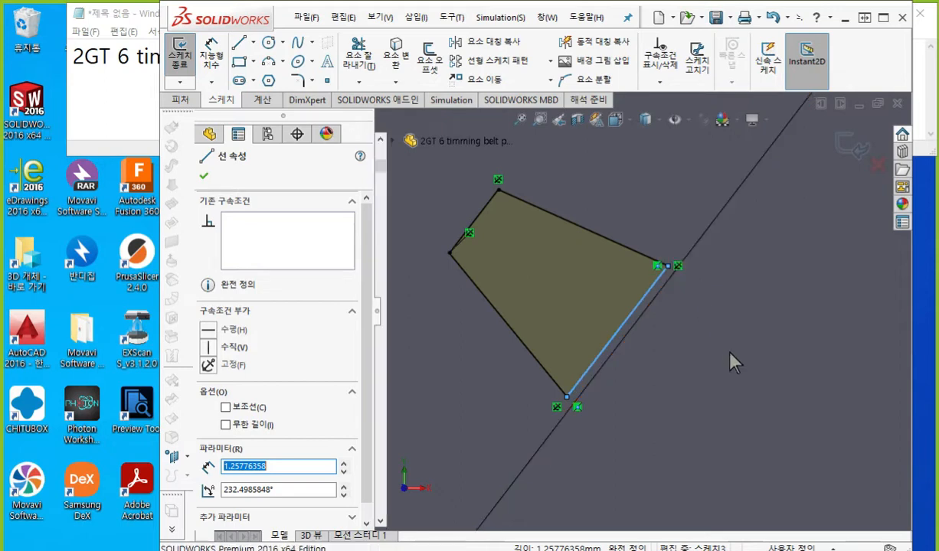
{"action": "left_click", "coordinate": [699, 337]}
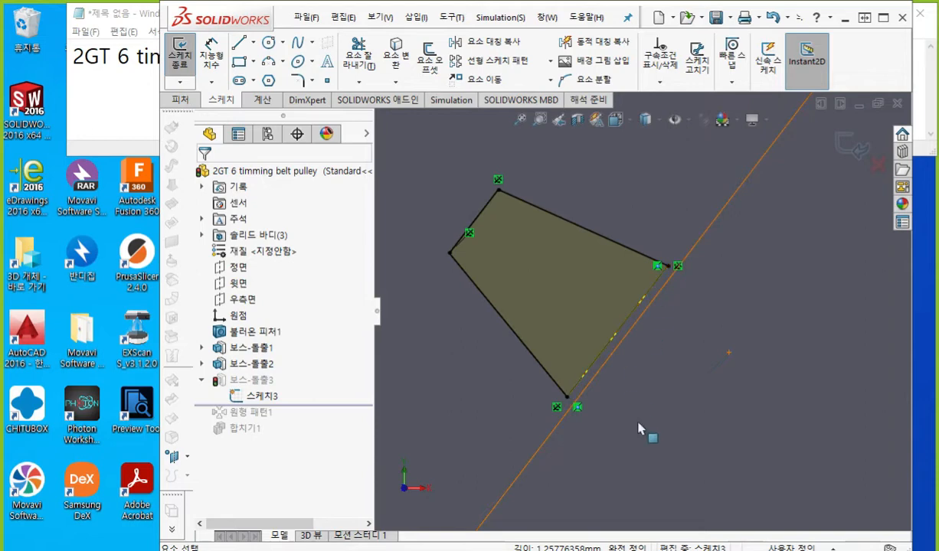
- Sketch three perpendicular lines joining both ends of the tooth's base, forming a rectangular extension about 0.9 mm deep into the pulley
{"action": "key", "text": "l"}
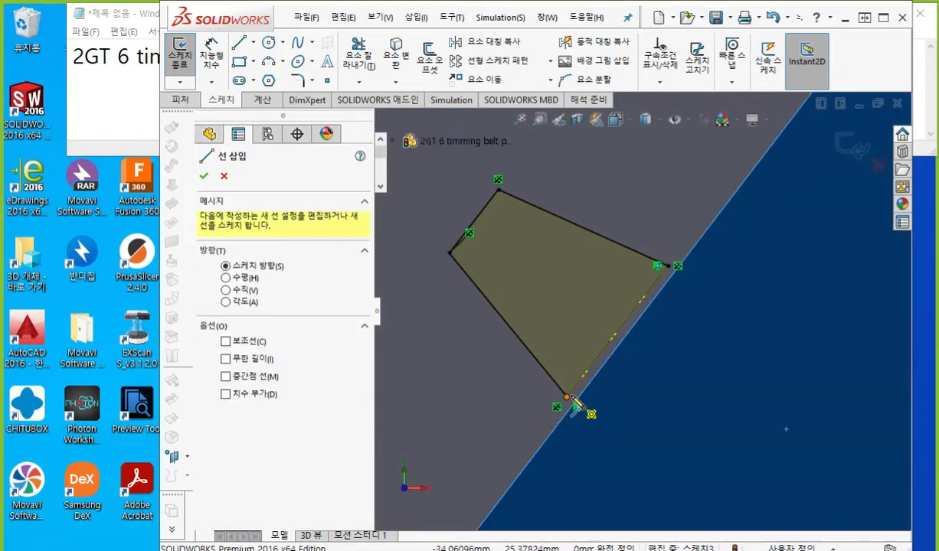
{"action": "left_click", "coordinate": [577, 407]}
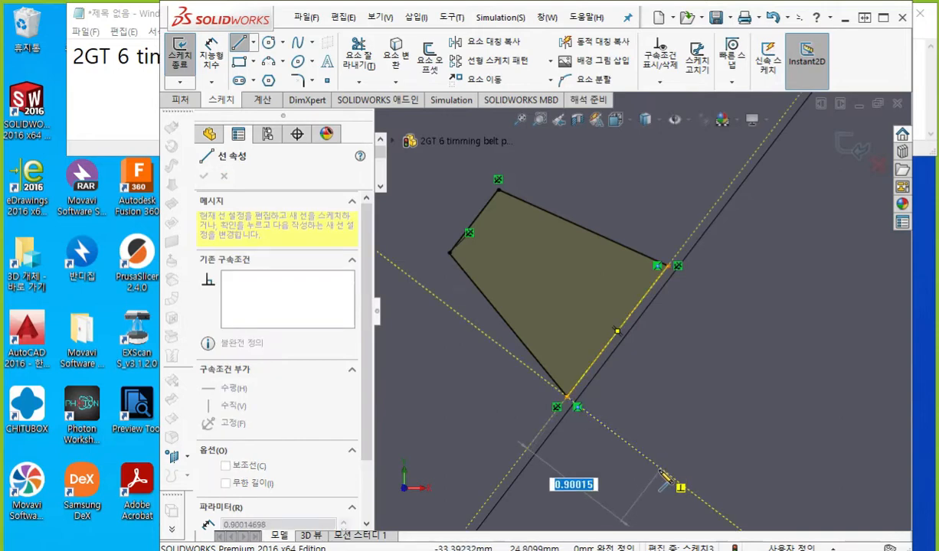
{"action": "left_click", "coordinate": [660, 468]}
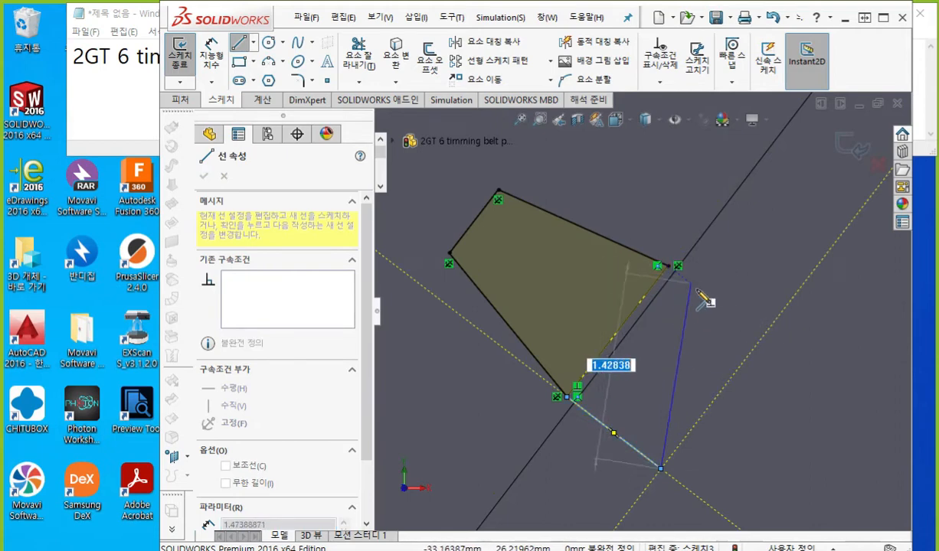
{"action": "left_click", "coordinate": [761, 340]}
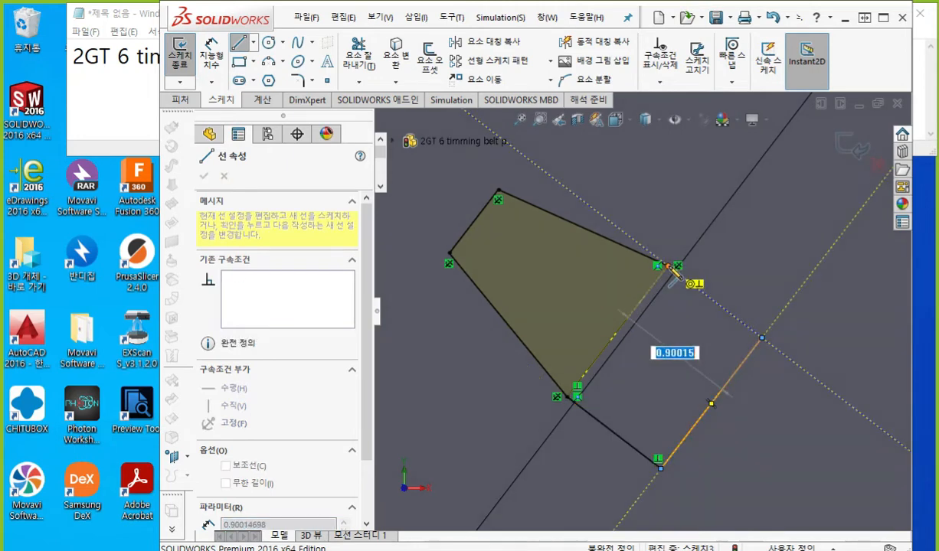
{"action": "left_click", "coordinate": [668, 267]}
{"action": "key", "text": "Escape"}
{"action": "key", "text": "Escape"}
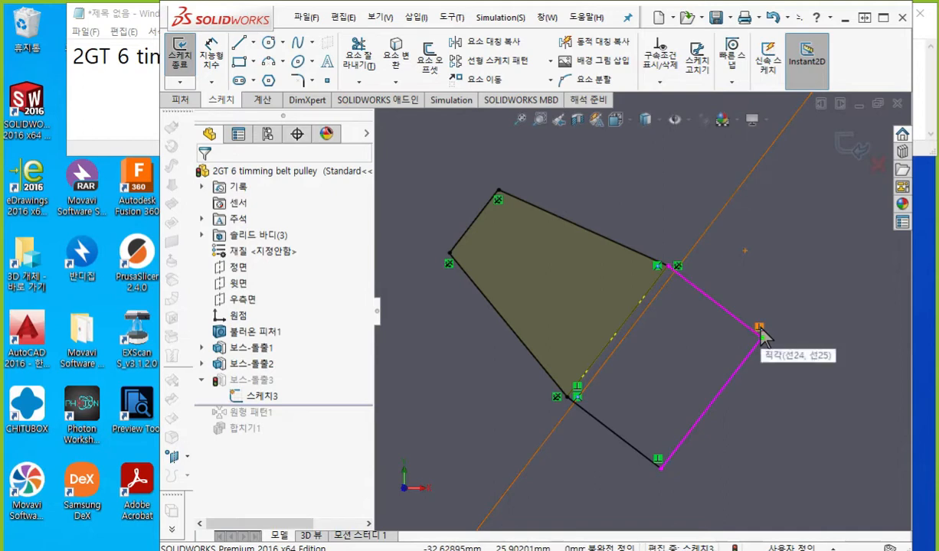
- Trace the construction base line in white, mark its right angle with the extension's adjoining side, and clear the pen strokes
{"action": "left_click", "coordinate": [660, 462]}
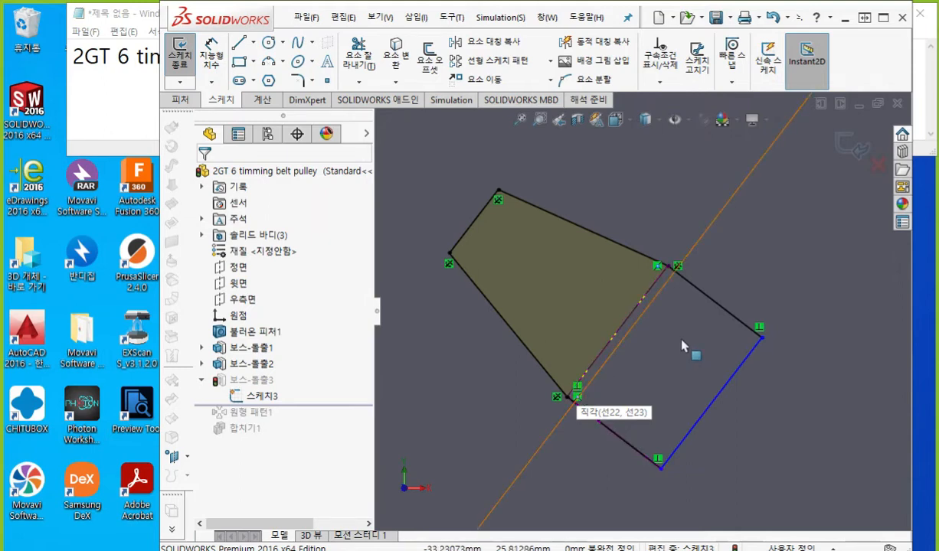
{"action": "key", "text": "F12"}
{"action": "left_click_drag", "start_coordinate": [667, 263], "coordinate": [553, 405]}
{"action": "mouse_move", "coordinate": [587, 367]}
{"action": "left_mouse_down"}
{"action": "mouse_move", "coordinate": [621, 389]}
{"action": "mouse_move", "coordinate": [597, 421]}
{"action": "left_mouse_up"}
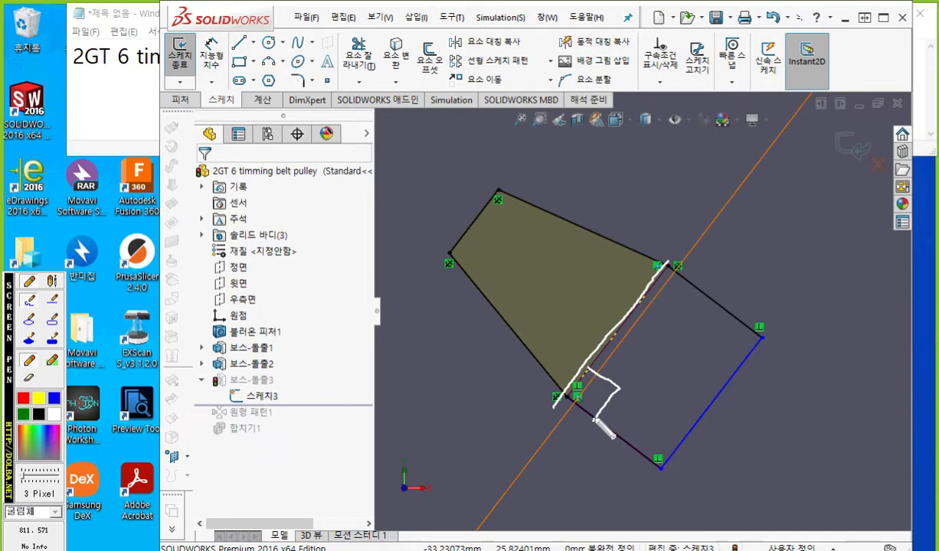
{"action": "key", "text": "Escape"}
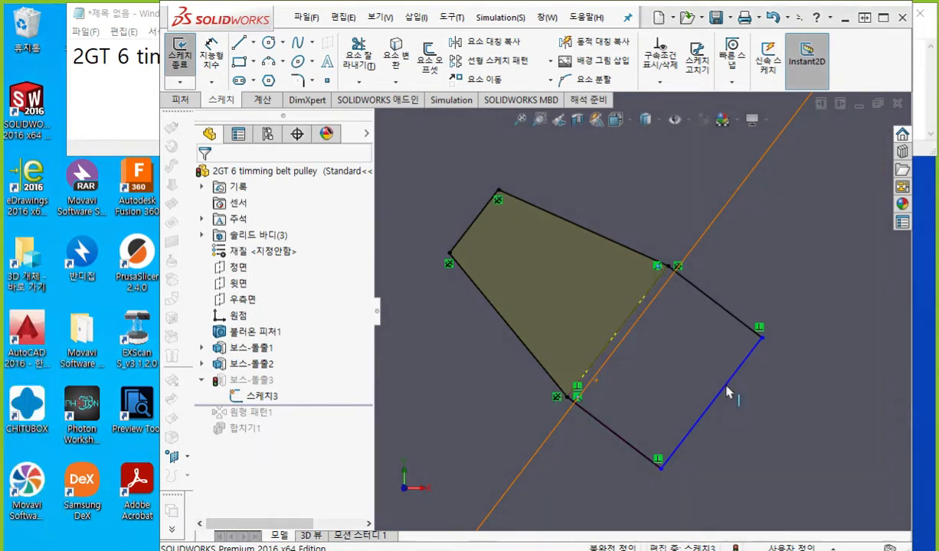
- Circle the extension's perpendicular relations and trace their lines in white, mark the outer corner in yellow, and clear the pen drawing
{"action": "key", "text": "F2"}
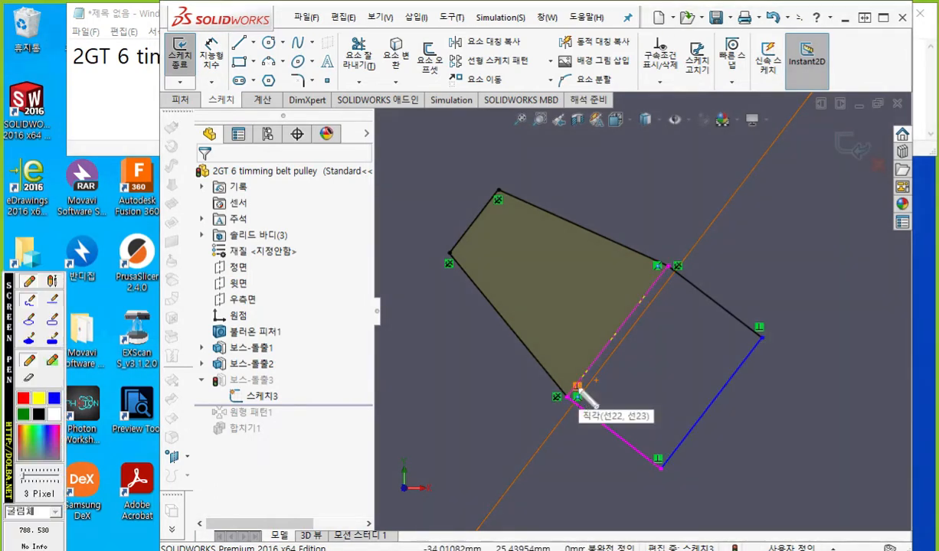
{"action": "scroll", "coordinate": [580, 390], "scroll_direction": "up", "scroll_amount": 4}
{"action": "mouse_move", "coordinate": [646, 439]}
{"action": "left_mouse_down"}
{"action": "mouse_move", "coordinate": [617, 426]}
{"action": "mouse_move", "coordinate": [643, 427]}
{"action": "left_mouse_up"}
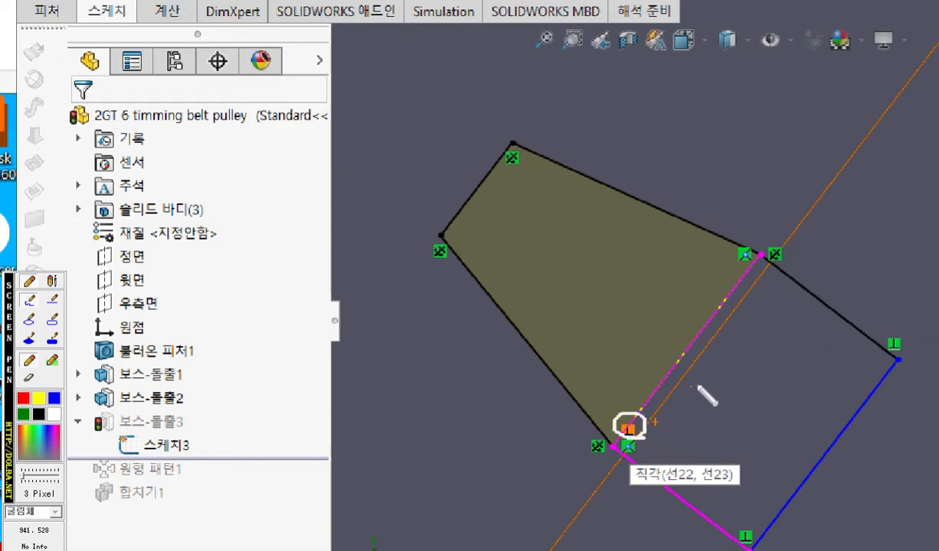
{"action": "left_click_drag", "start_coordinate": [763, 263], "coordinate": [640, 414]}
{"action": "left_click_drag", "start_coordinate": [609, 447], "coordinate": [714, 541]}
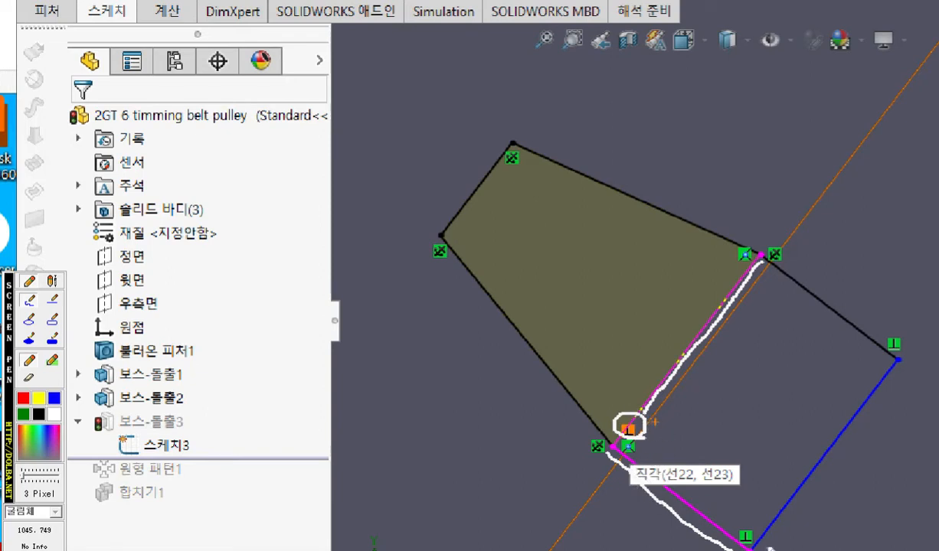
{"action": "left_click_drag", "start_coordinate": [754, 545], "coordinate": [747, 536]}
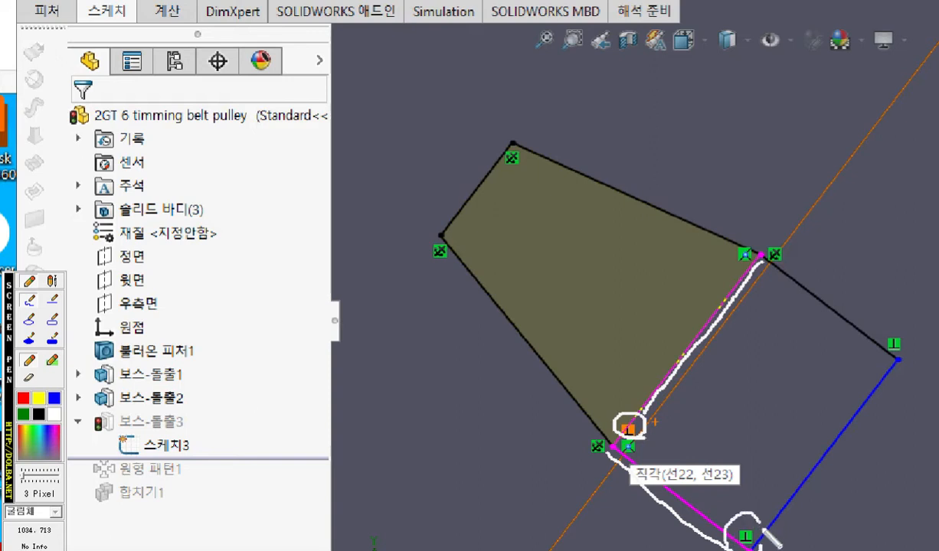
{"action": "left_click", "coordinate": [38, 398]}
{"action": "mouse_move", "coordinate": [661, 461]}
{"action": "left_mouse_down"}
{"action": "mouse_move", "coordinate": [749, 508]}
{"action": "mouse_move", "coordinate": [835, 418]}
{"action": "left_mouse_up"}
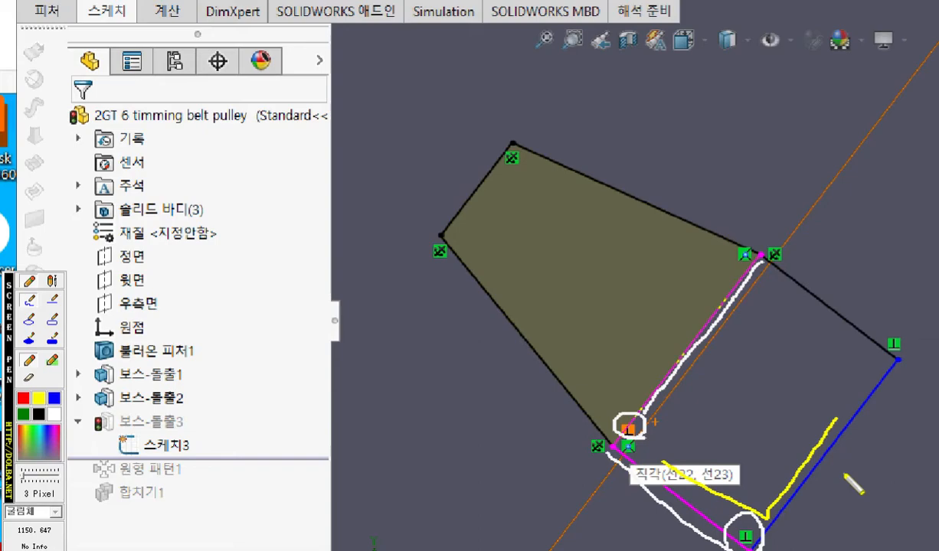
{"action": "key", "text": "Escape"}
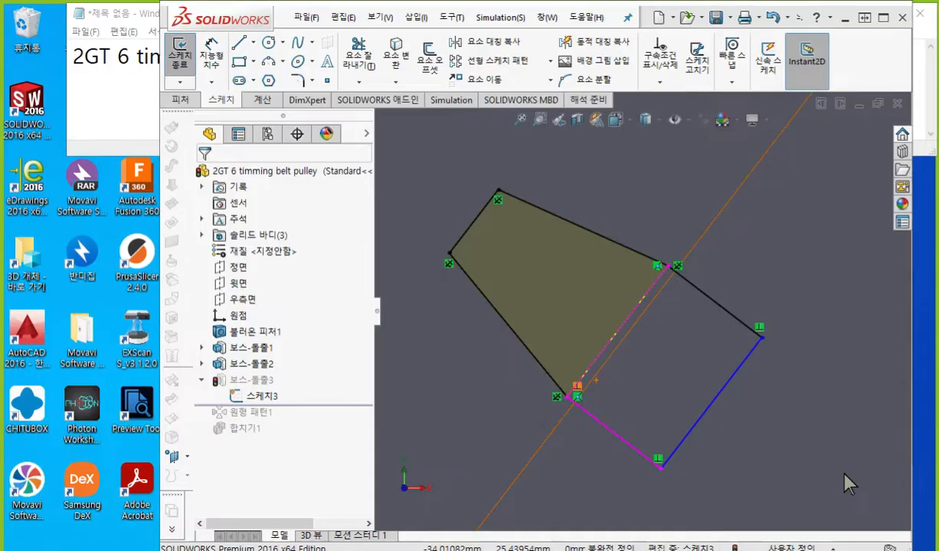
- Outline the whole extended tooth profile in yellow with the screen pen and circle the construction line across it
{"action": "key", "text": "ctrl+F2"}
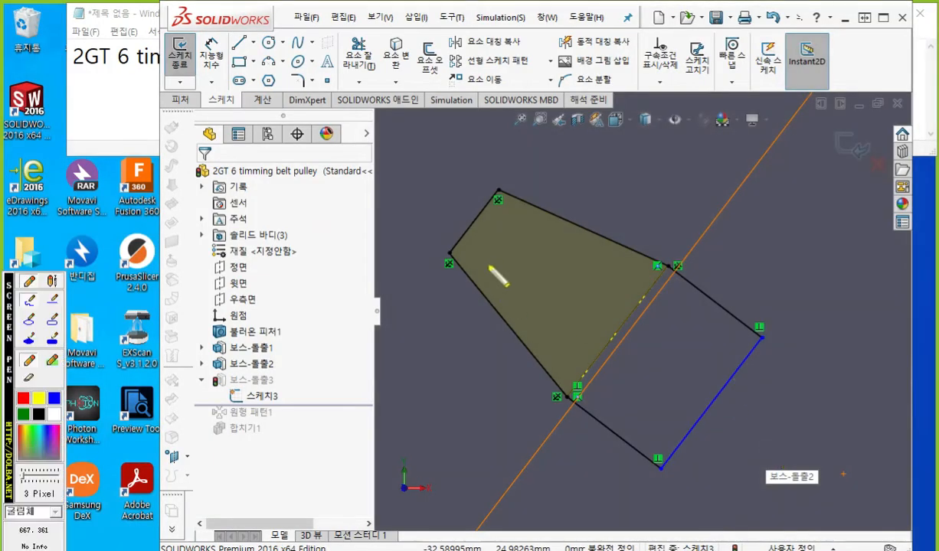
{"action": "mouse_move", "coordinate": [444, 243]}
{"action": "left_mouse_down"}
{"action": "mouse_move", "coordinate": [560, 404]}
{"action": "mouse_move", "coordinate": [664, 469]}
{"action": "mouse_move", "coordinate": [754, 360]}
{"action": "mouse_move", "coordinate": [729, 304]}
{"action": "mouse_move", "coordinate": [655, 257]}
{"action": "mouse_move", "coordinate": [502, 196]}
{"action": "mouse_move", "coordinate": [443, 249]}
{"action": "left_mouse_up"}
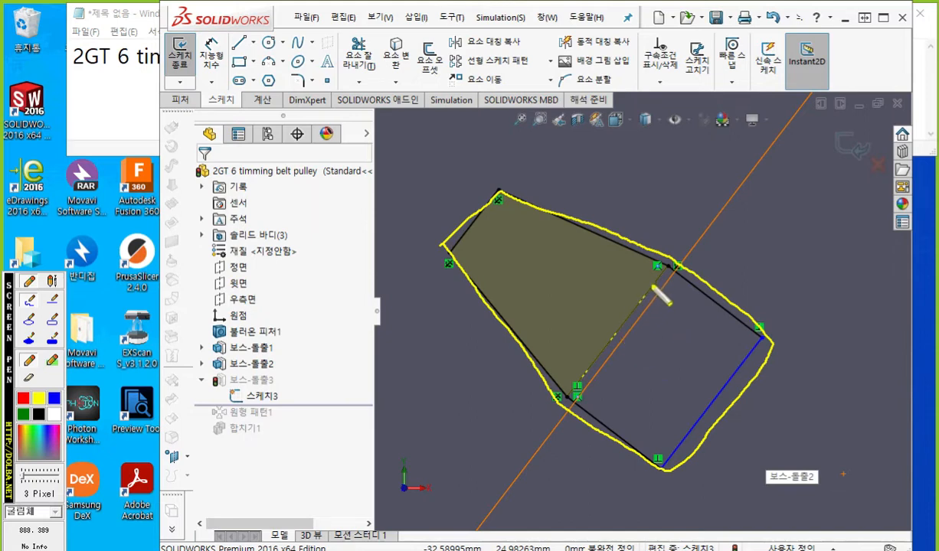
{"action": "mouse_move", "coordinate": [626, 325]}
{"action": "left_mouse_down"}
{"action": "mouse_move", "coordinate": [609, 317]}
{"action": "mouse_move", "coordinate": [620, 342]}
{"action": "left_mouse_up"}
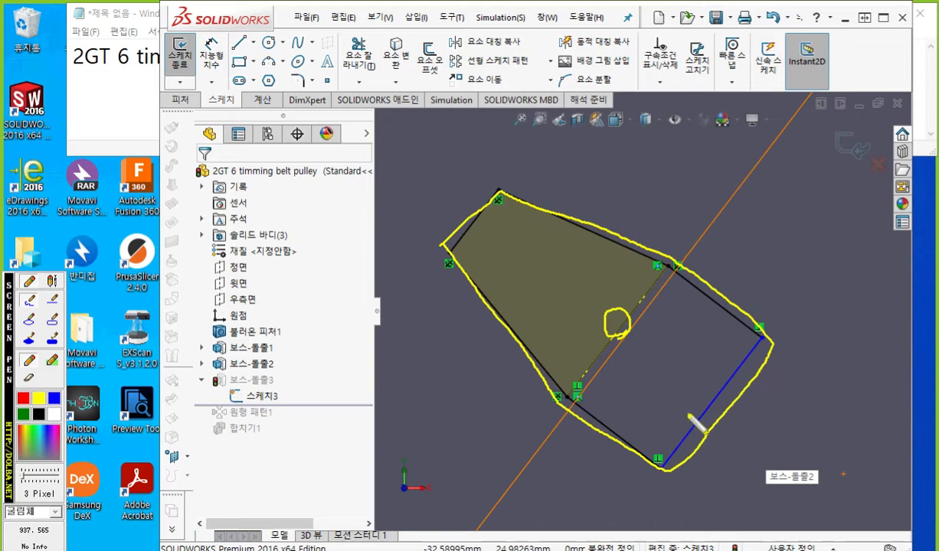
- Clear the yellow pen strokes, exit the extended tooth sketch, and trace the rollback bar below it in red with the screen pen
{"action": "key", "text": "Escape"}
{"action": "left_click", "coordinate": [841, 144]}
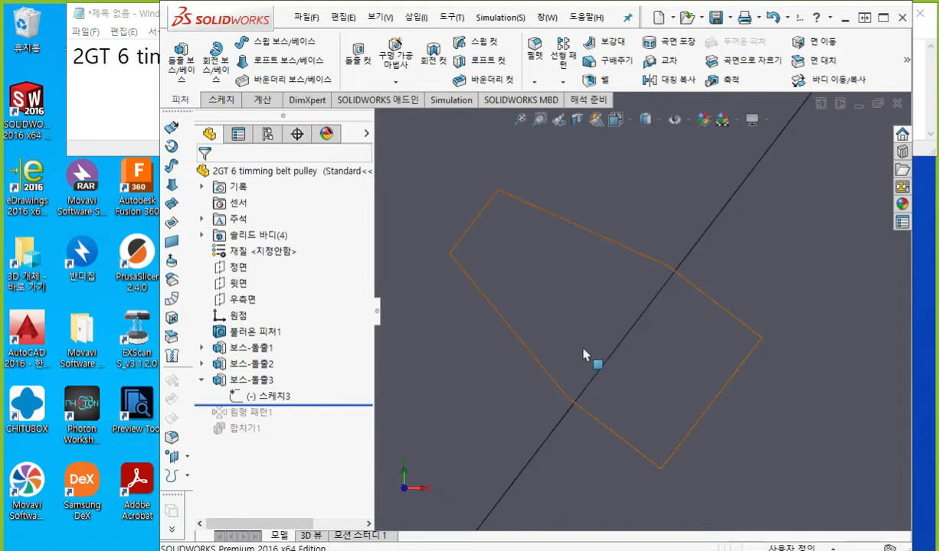
{"action": "key", "text": "F12"}
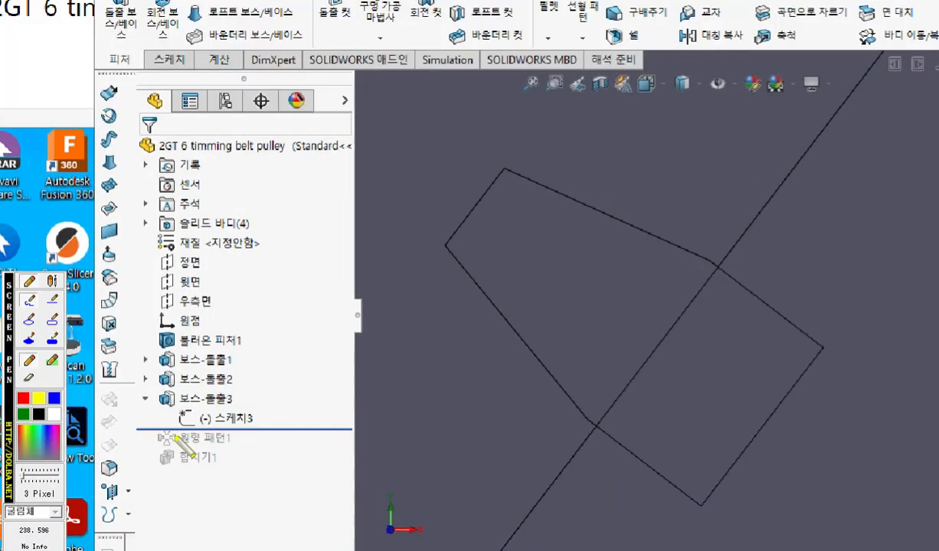
{"action": "left_click", "coordinate": [22, 399]}
{"action": "left_click_drag", "start_coordinate": [155, 428], "coordinate": [355, 425]}
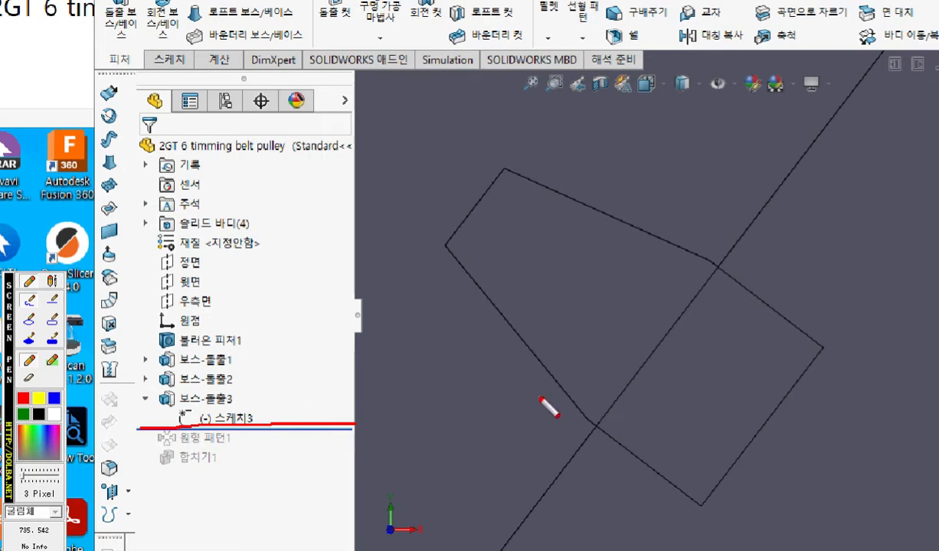
{"action": "key", "text": "Escape"}
- Open the tooth's extrusion feature, 보스-돌출3, for editing
{"action": "scroll", "coordinate": [621, 414], "scroll_direction": "up", "scroll_amount": 2}
{"action": "scroll", "coordinate": [622, 419], "scroll_direction": "up", "scroll_amount": 4}
{"action": "mouse_move", "coordinate": [622, 419]}
{"action": "middle_mouse_down"}
{"action": "mouse_move", "coordinate": [658, 386]}
{"action": "mouse_move", "coordinate": [615, 408]}
{"action": "mouse_move", "coordinate": [677, 375]}
{"action": "middle_mouse_up"}
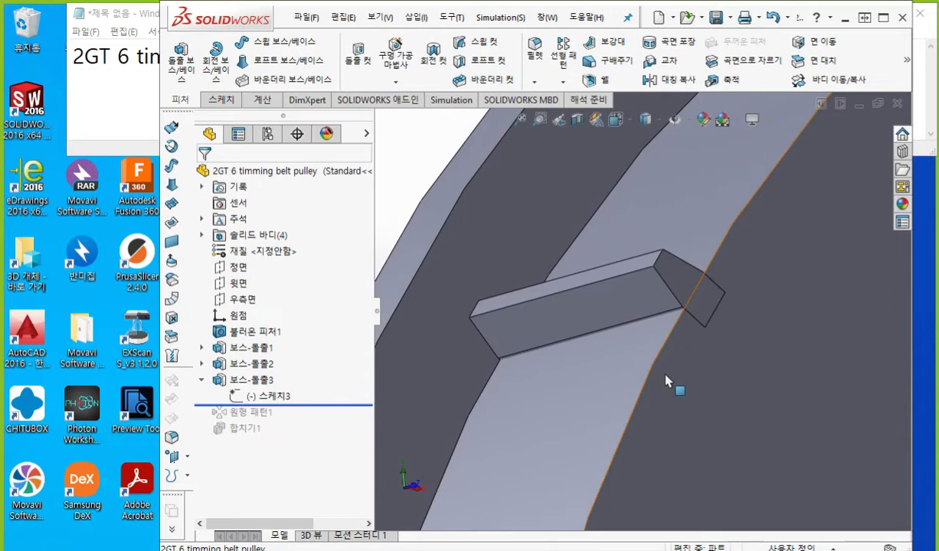
{"action": "left_click", "coordinate": [256, 382]}
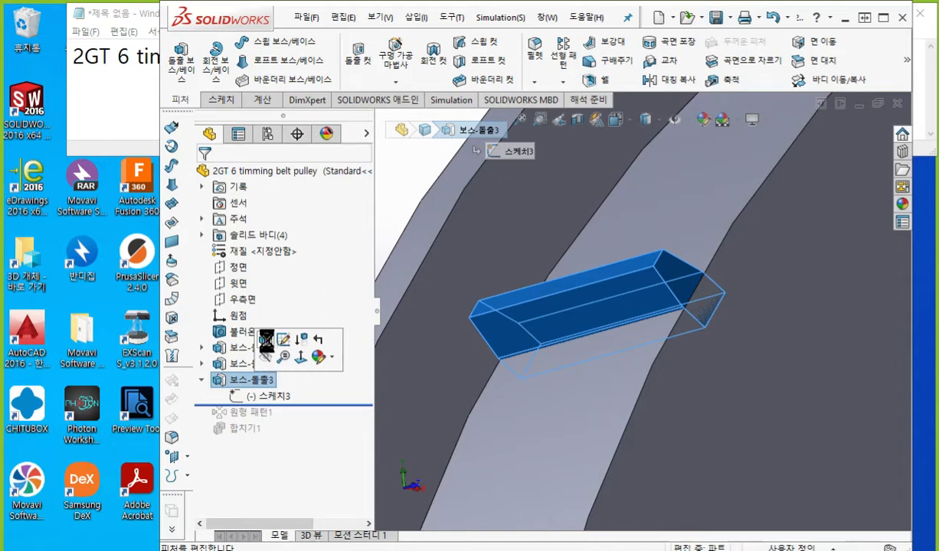
{"action": "left_click", "coordinate": [266, 342]}
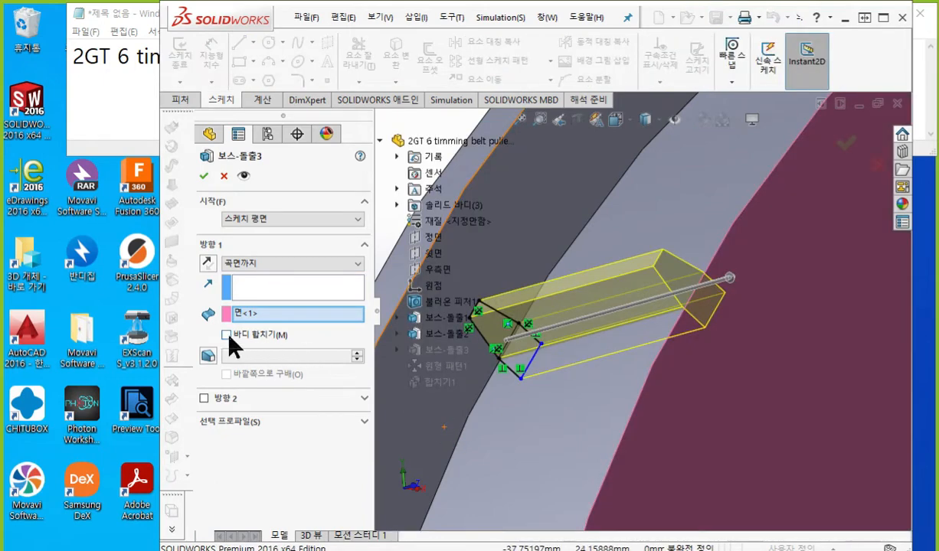
- Circle the merge-bodies option in red with the screen pen, draw a check mark on it, and clear the pen strokes
{"action": "key", "text": "F2"}
{"action": "scroll", "coordinate": [228, 339], "scroll_direction": "up", "scroll_amount": 2}
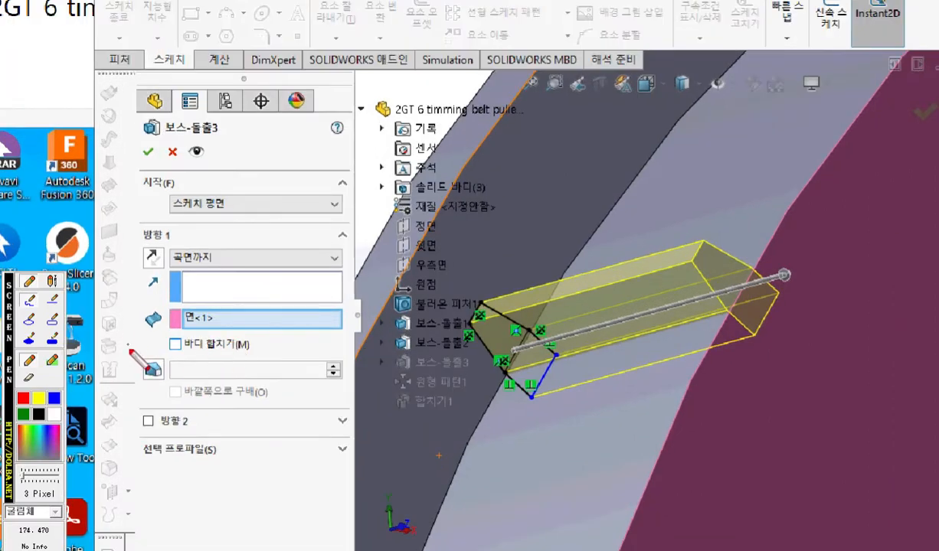
{"action": "mouse_move", "coordinate": [166, 354]}
{"action": "left_mouse_down"}
{"action": "mouse_move", "coordinate": [270, 337]}
{"action": "mouse_move", "coordinate": [166, 331]}
{"action": "mouse_move", "coordinate": [201, 365]}
{"action": "left_mouse_up"}
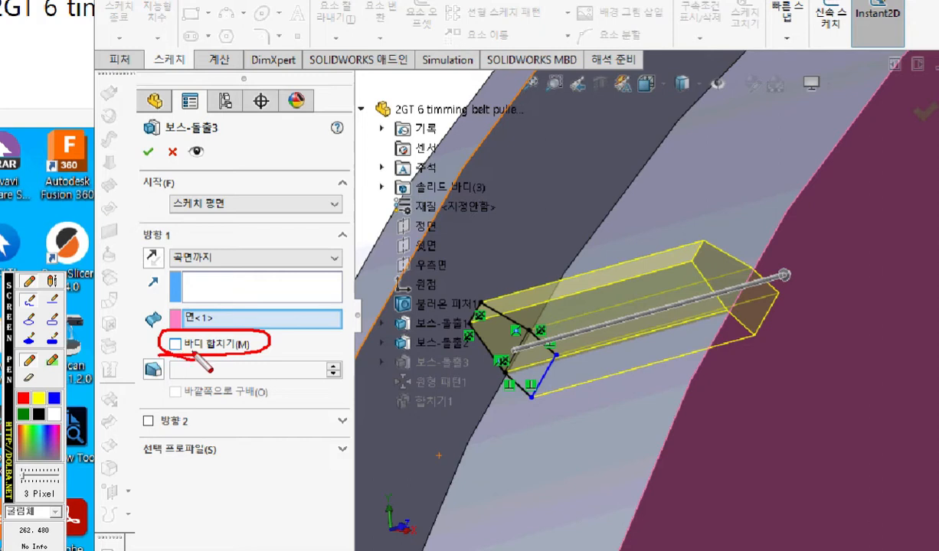
{"action": "left_click_drag", "start_coordinate": [170, 340], "coordinate": [187, 333]}
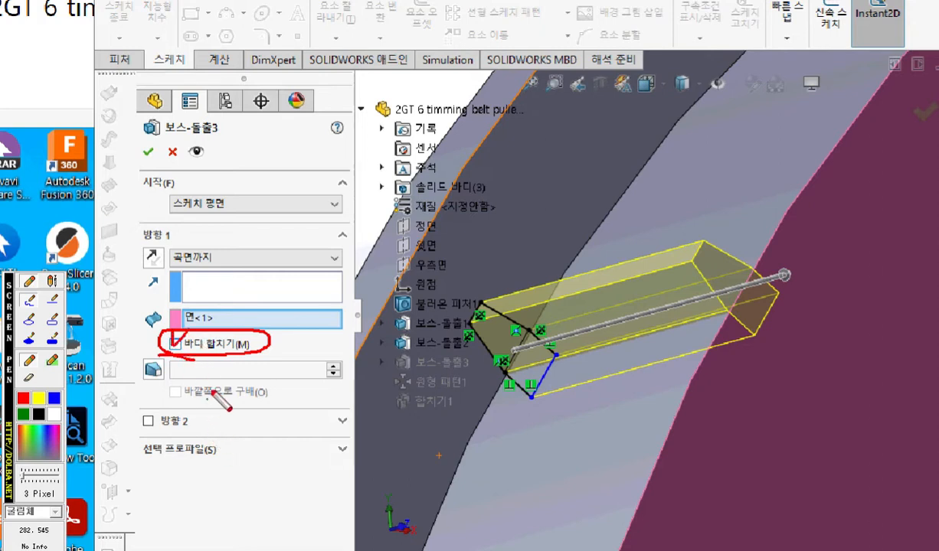
{"action": "key", "text": "Escape"}
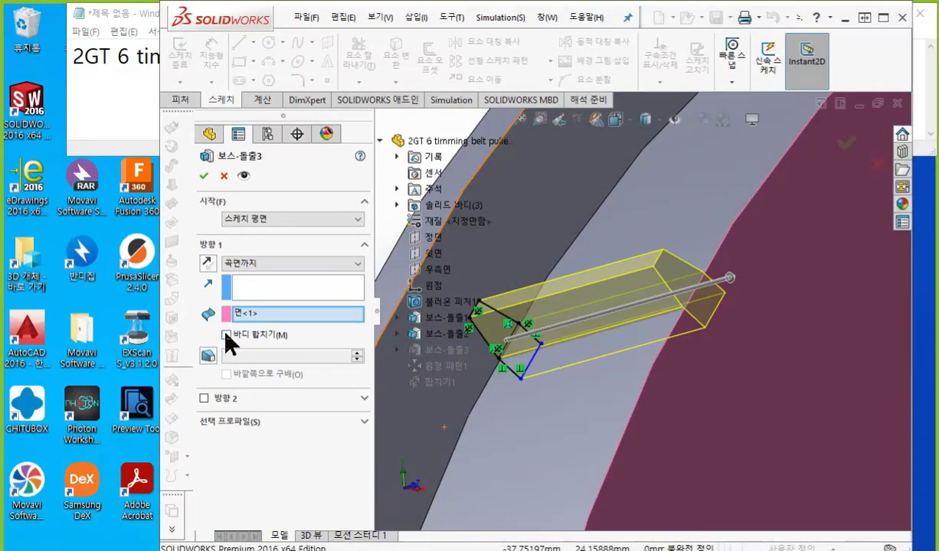
- Enable merging bodies for the tooth extrusion and resize the window to show its feature scope settings
{"action": "left_click", "coordinate": [226, 336]}
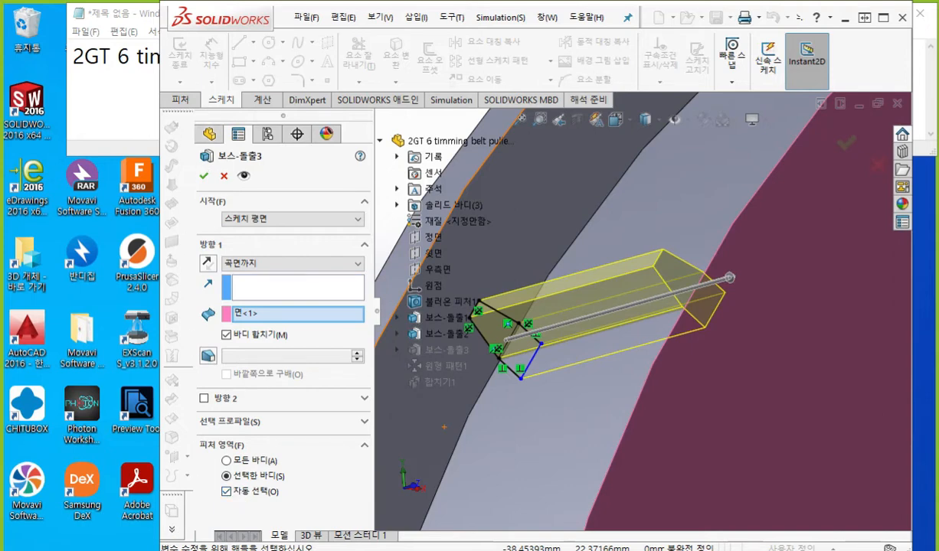
{"action": "left_click_drag", "start_coordinate": [179, 494], "coordinate": [193, 388]}
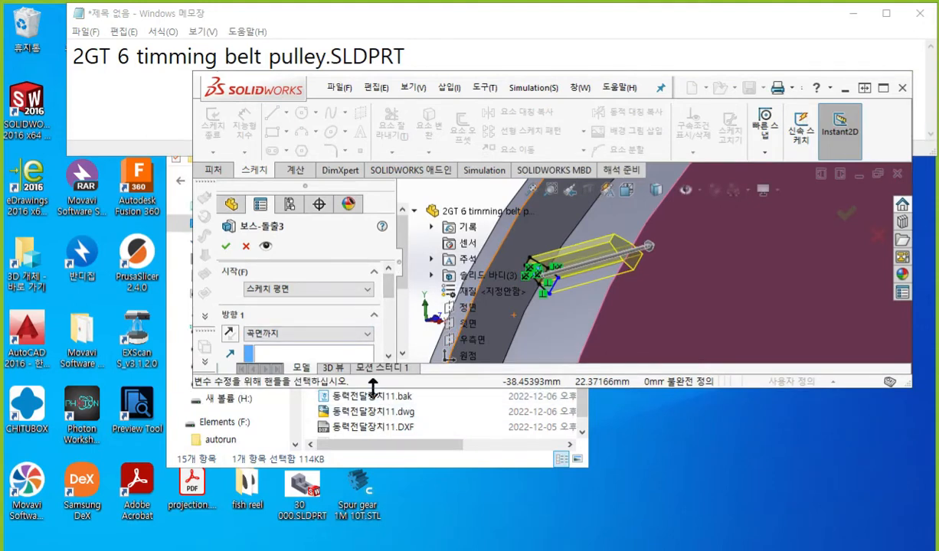
{"action": "left_click_drag", "start_coordinate": [371, 412], "coordinate": [368, 459]}
{"action": "left_click_drag", "start_coordinate": [392, 325], "coordinate": [386, 429]}
- Underline the feature scope heading, selected bodies option and automatic selection option with the screen pen, and clear the pen strokes
{"action": "key", "text": "F2"}
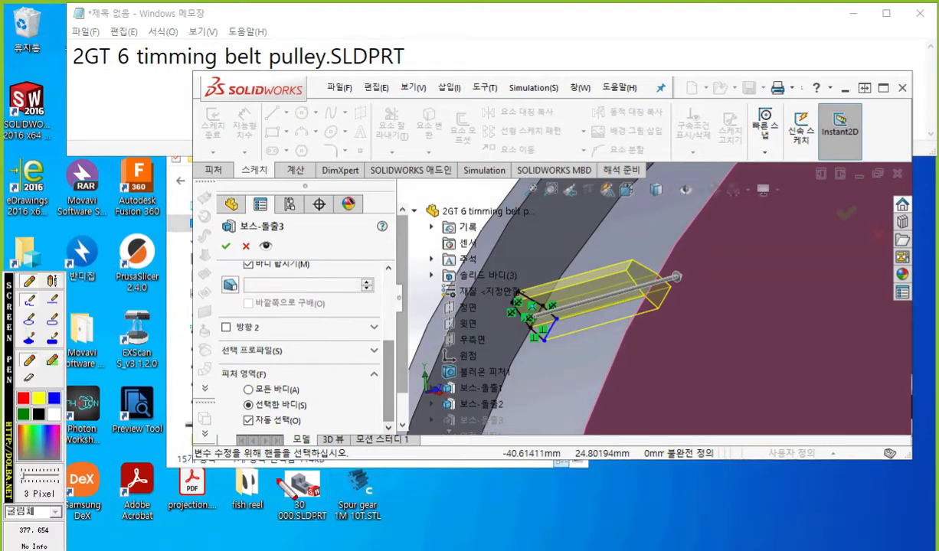
{"action": "scroll", "coordinate": [278, 481], "scroll_direction": "up", "scroll_amount": 2}
{"action": "scroll", "coordinate": [280, 487], "scroll_direction": "up", "scroll_amount": 1}
{"action": "left_click_drag", "start_coordinate": [95, 422], "coordinate": [187, 419]}
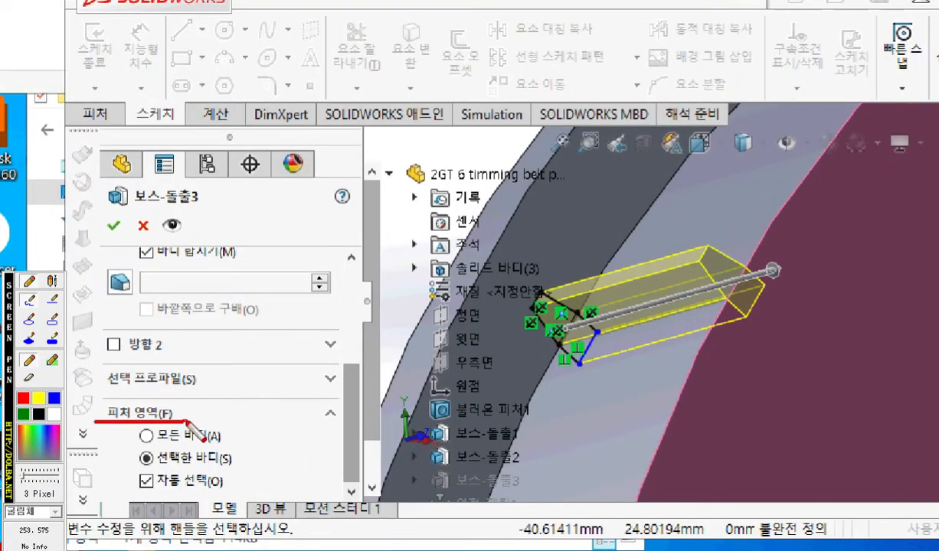
{"action": "left_click_drag", "start_coordinate": [136, 465], "coordinate": [239, 463]}
{"action": "left_click_drag", "start_coordinate": [127, 497], "coordinate": [244, 497]}
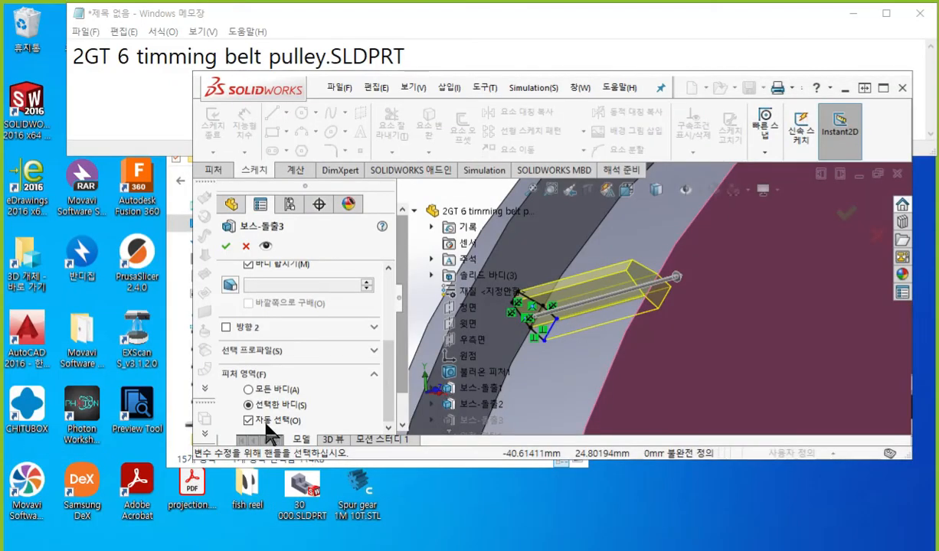
- Turn off automatic selection in the feature scope so the merge bodies can be chosen manually
{"action": "left_click_drag", "start_coordinate": [295, 460], "coordinate": [296, 488]}
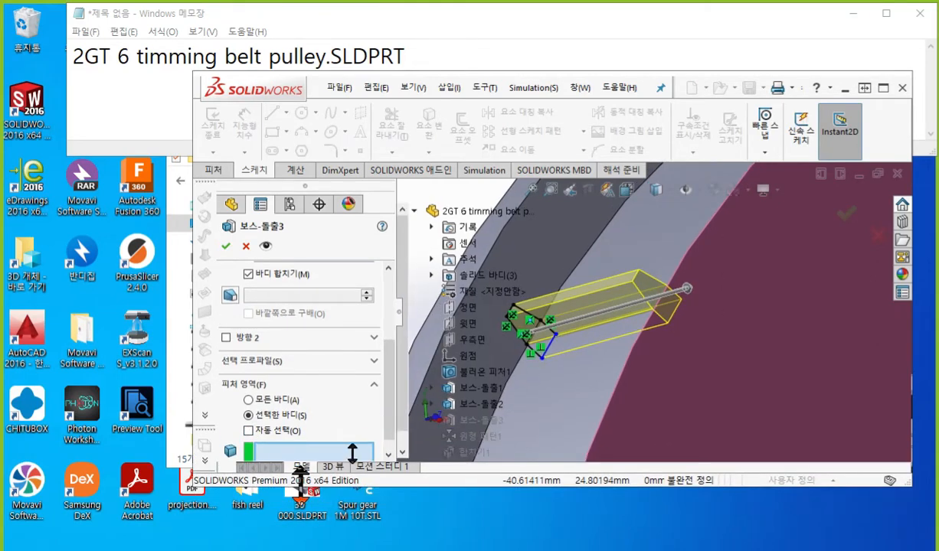
{"action": "left_click_drag", "start_coordinate": [388, 383], "coordinate": [387, 430]}
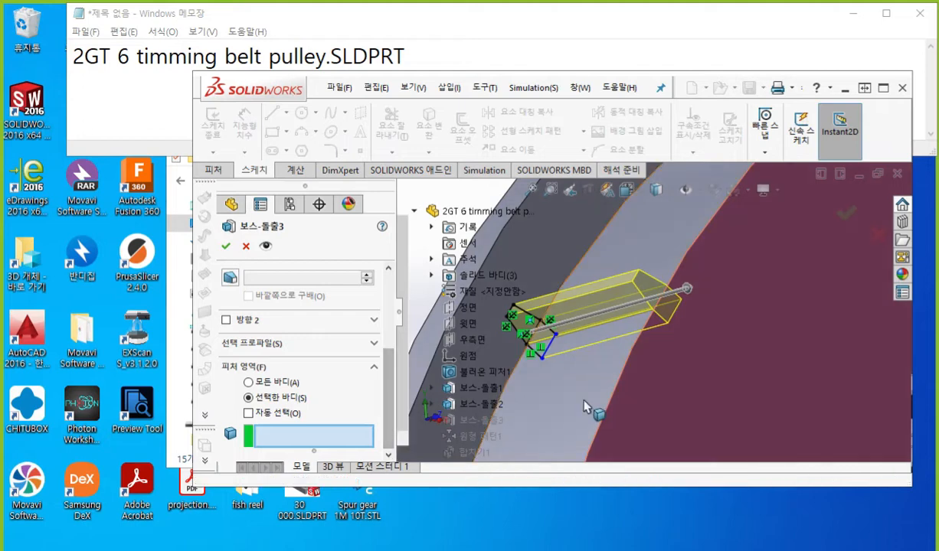
{"action": "scroll", "coordinate": [584, 401], "scroll_direction": "up", "scroll_amount": 2}
{"action": "middle_click_drag", "start_coordinate": [659, 375], "coordinate": [642, 356]}
{"action": "scroll", "coordinate": [641, 356], "scroll_direction": "up", "scroll_amount": 1}
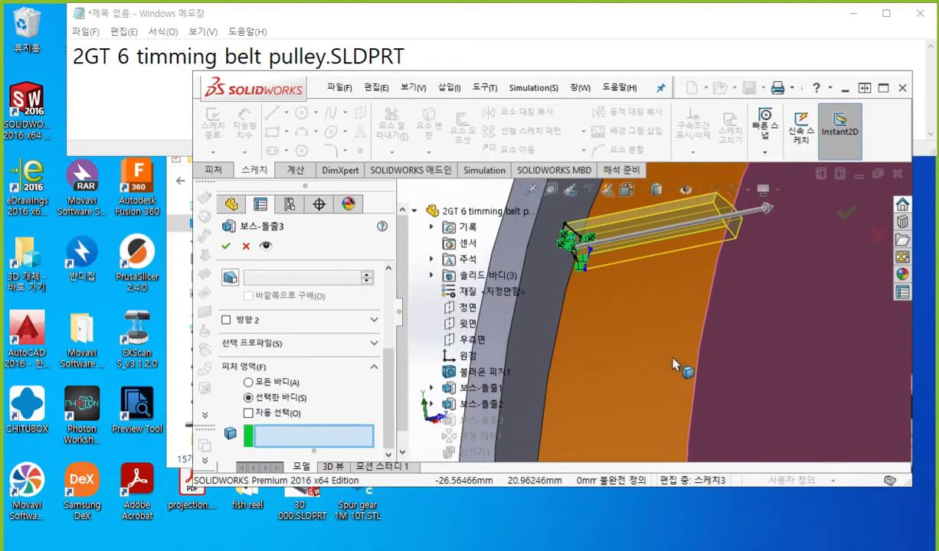
- Link the empty body list to the pulley body in red, number that body 2 with an arrow to the tooth, and clear the drawing
{"action": "key", "text": "F12"}
{"action": "mouse_move", "coordinate": [339, 442]}
{"action": "left_mouse_down"}
{"action": "mouse_move", "coordinate": [420, 471]}
{"action": "mouse_move", "coordinate": [611, 385]}
{"action": "left_mouse_up"}
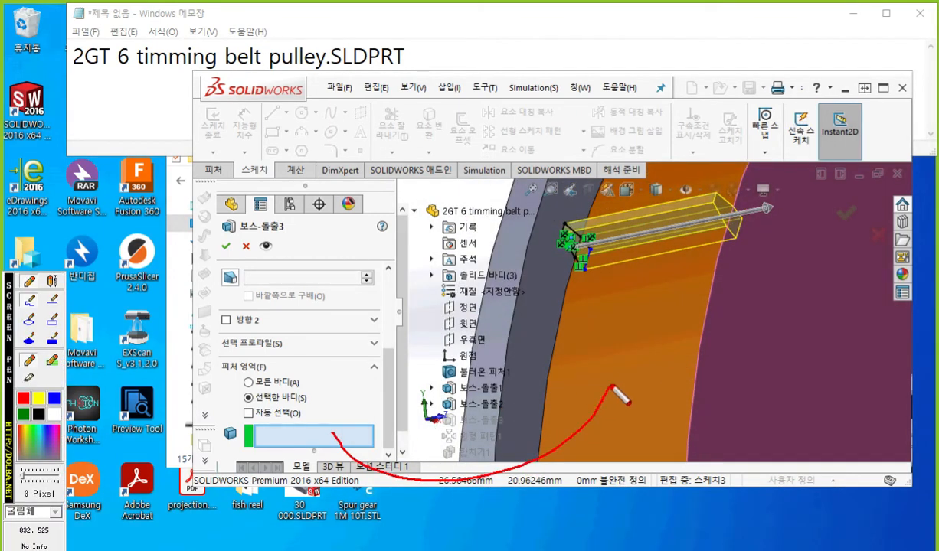
{"action": "mouse_move", "coordinate": [331, 438]}
{"action": "left_mouse_down"}
{"action": "mouse_move", "coordinate": [281, 418]}
{"action": "mouse_move", "coordinate": [342, 426]}
{"action": "mouse_move", "coordinate": [334, 446]}
{"action": "left_mouse_up"}
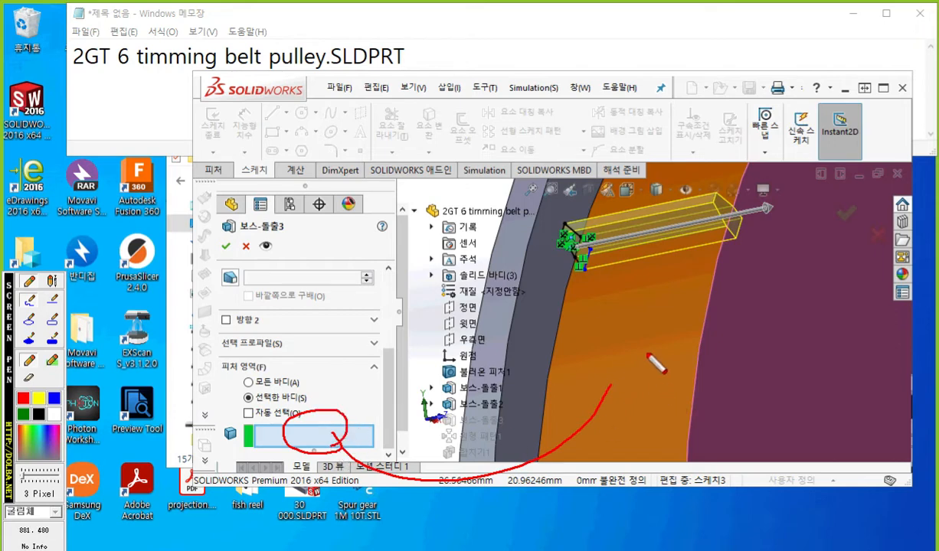
{"action": "left_click_drag", "start_coordinate": [609, 383], "coordinate": [648, 394]}
{"action": "left_click_drag", "start_coordinate": [637, 244], "coordinate": [625, 329]}
{"action": "left_click_drag", "start_coordinate": [598, 278], "coordinate": [646, 266]}
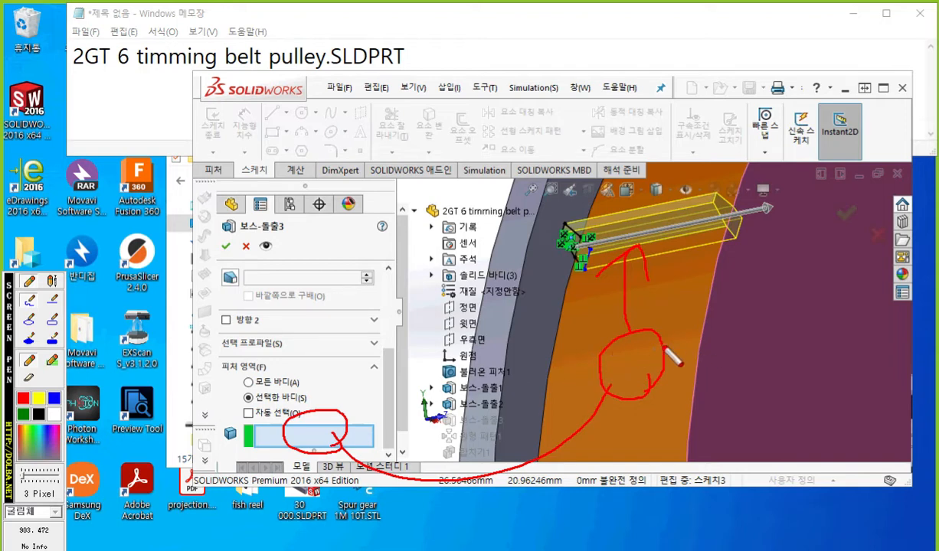
{"action": "mouse_move", "coordinate": [611, 353]}
{"action": "left_mouse_down"}
{"action": "mouse_move", "coordinate": [632, 351]}
{"action": "mouse_move", "coordinate": [606, 369]}
{"action": "mouse_move", "coordinate": [644, 368]}
{"action": "left_mouse_up"}
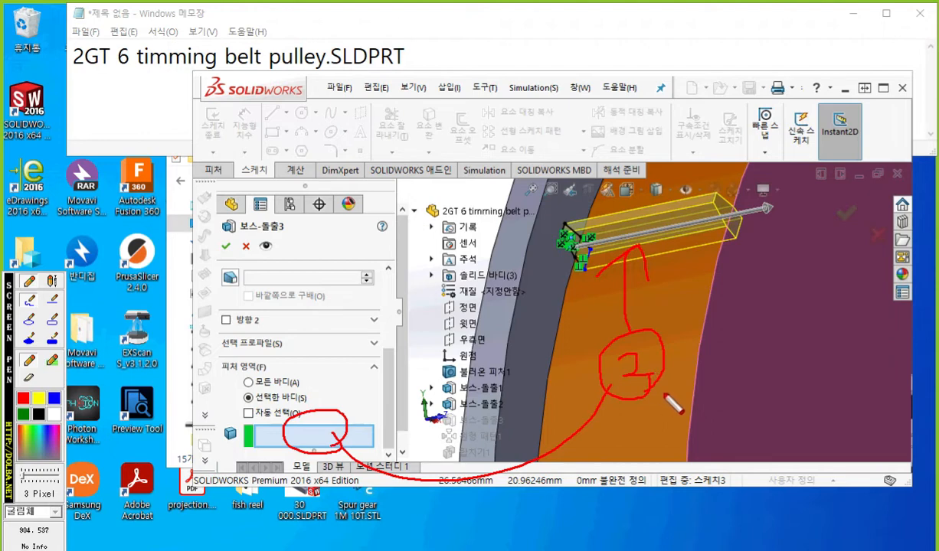
{"action": "key", "text": "Escape"}
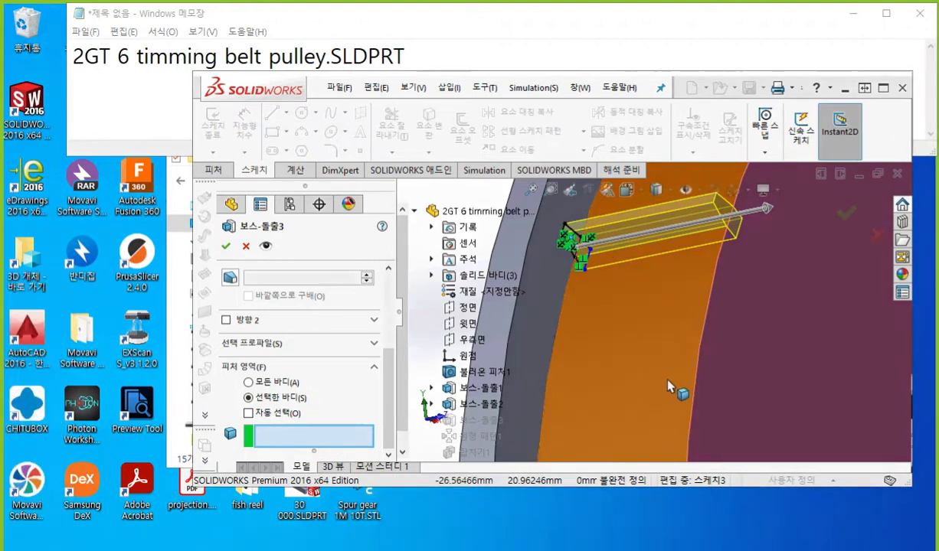
- Select the 보스-돌출2 pulley body as the merge target, and link it to its circled list entry with the screen pen
{"action": "left_click", "coordinate": [669, 383]}
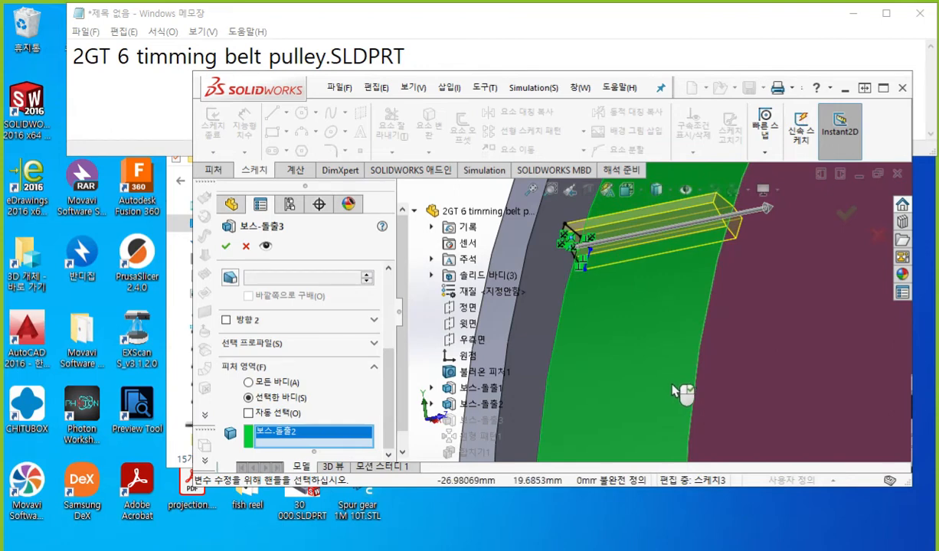
{"action": "key", "text": "F12"}
{"action": "mouse_move", "coordinate": [632, 356]}
{"action": "left_mouse_down"}
{"action": "mouse_move", "coordinate": [446, 377]}
{"action": "mouse_move", "coordinate": [343, 435]}
{"action": "left_mouse_up"}
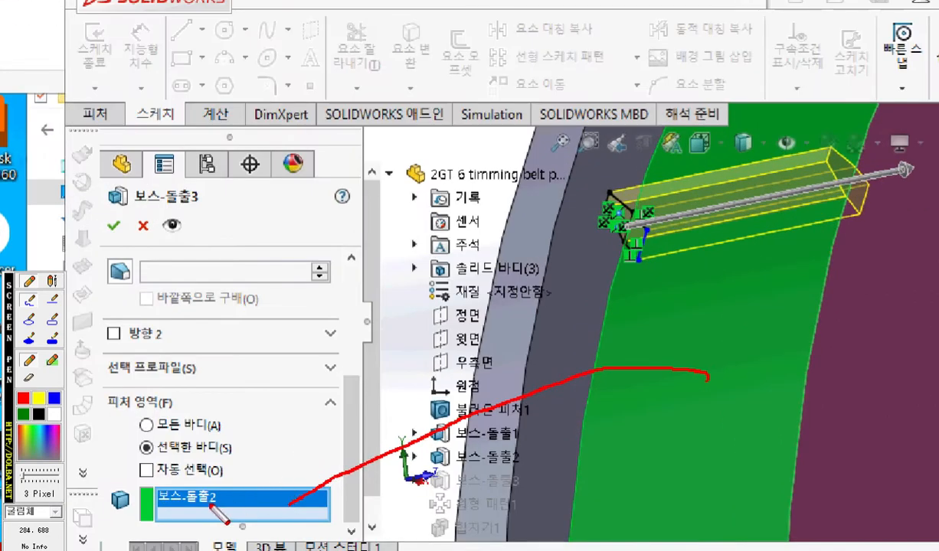
{"action": "mouse_move", "coordinate": [249, 481]}
{"action": "left_mouse_down"}
{"action": "mouse_move", "coordinate": [197, 454]}
{"action": "mouse_move", "coordinate": [259, 481]}
{"action": "left_mouse_up"}
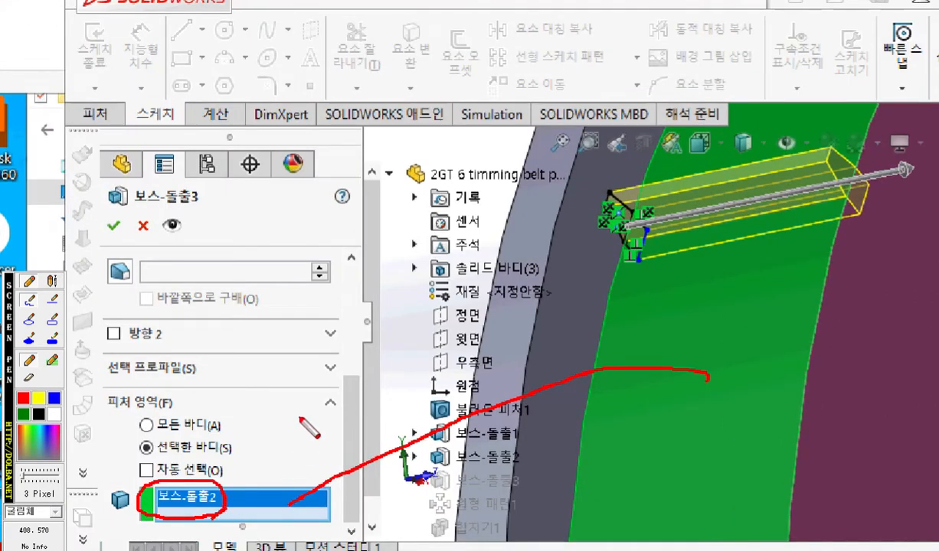
- Underline the 보스-돌출3 feature name, mark the tooth as 3 and the pulley body as 2 in red, and clear the pen drawing
{"action": "left_click_drag", "start_coordinate": [108, 203], "coordinate": [224, 206]}
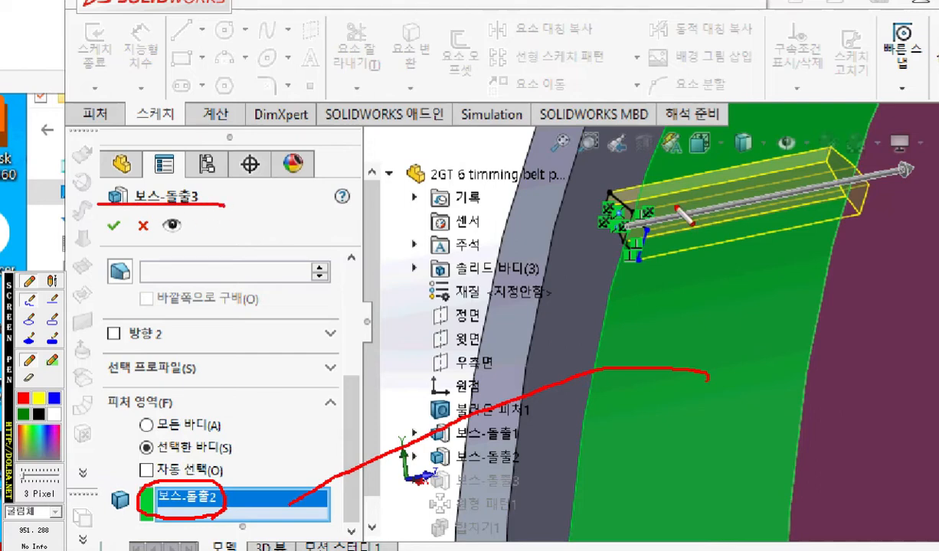
{"action": "mouse_move", "coordinate": [754, 214]}
{"action": "left_mouse_down"}
{"action": "mouse_move", "coordinate": [693, 249]}
{"action": "mouse_move", "coordinate": [724, 224]}
{"action": "left_mouse_up"}
{"action": "mouse_move", "coordinate": [706, 345]}
{"action": "left_mouse_down"}
{"action": "mouse_move", "coordinate": [694, 394]}
{"action": "mouse_move", "coordinate": [737, 384]}
{"action": "left_mouse_up"}
{"action": "mouse_move", "coordinate": [704, 190]}
{"action": "left_mouse_down"}
{"action": "mouse_move", "coordinate": [720, 208]}
{"action": "mouse_move", "coordinate": [709, 230]}
{"action": "left_mouse_up"}
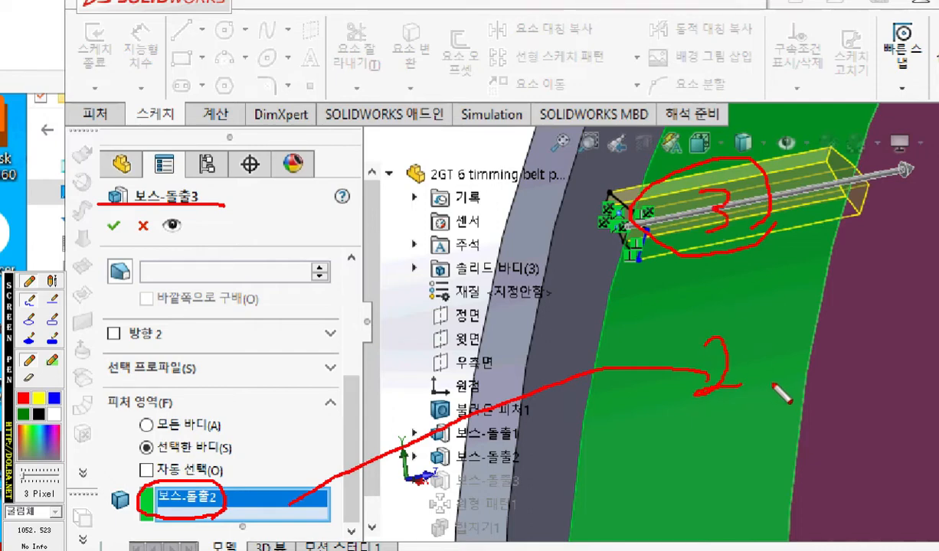
{"action": "key", "text": "Escape"}
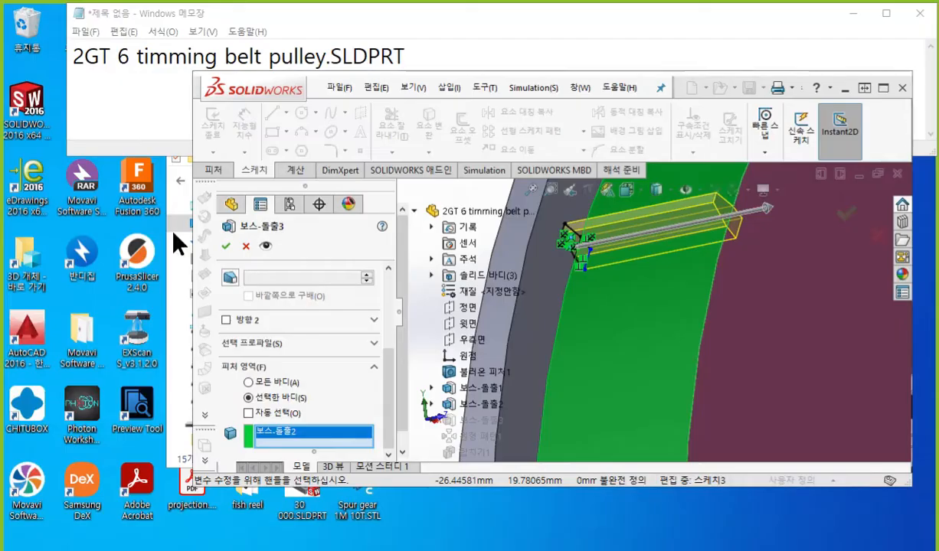
- Accept the edited tooth extrusion, merging the tooth into the 보스-돌출2 body
{"action": "left_click", "coordinate": [225, 246]}
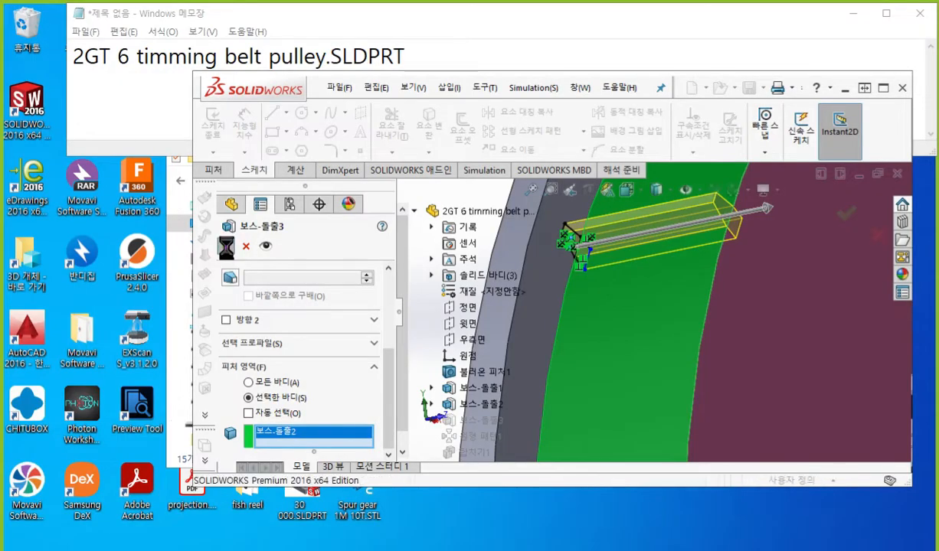
{"action": "left_click", "coordinate": [227, 249]}
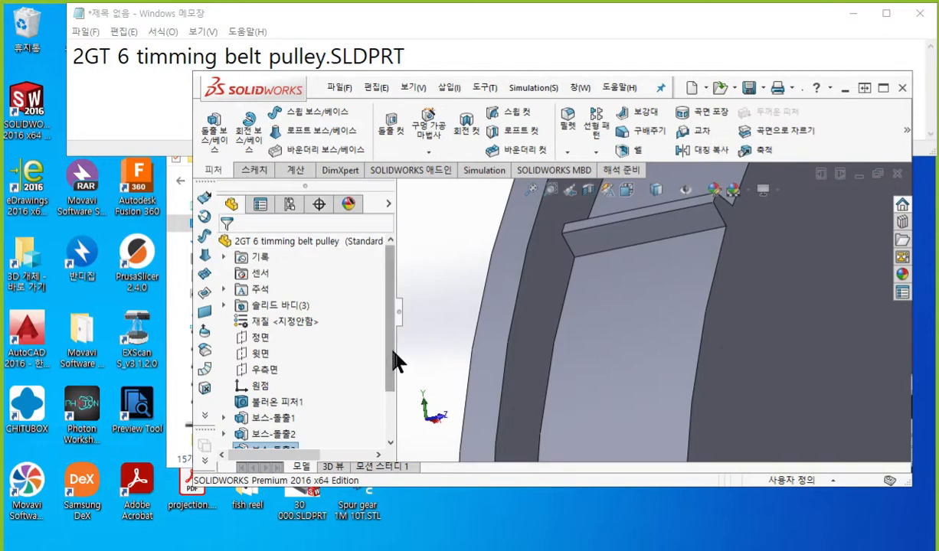
- Expand the solid bodies folder and highlight the 보스-돌출1 and 보스-돌출3 bodies to examine what each one contains
{"action": "scroll", "coordinate": [396, 387], "scroll_direction": "down", "scroll_amount": 2}
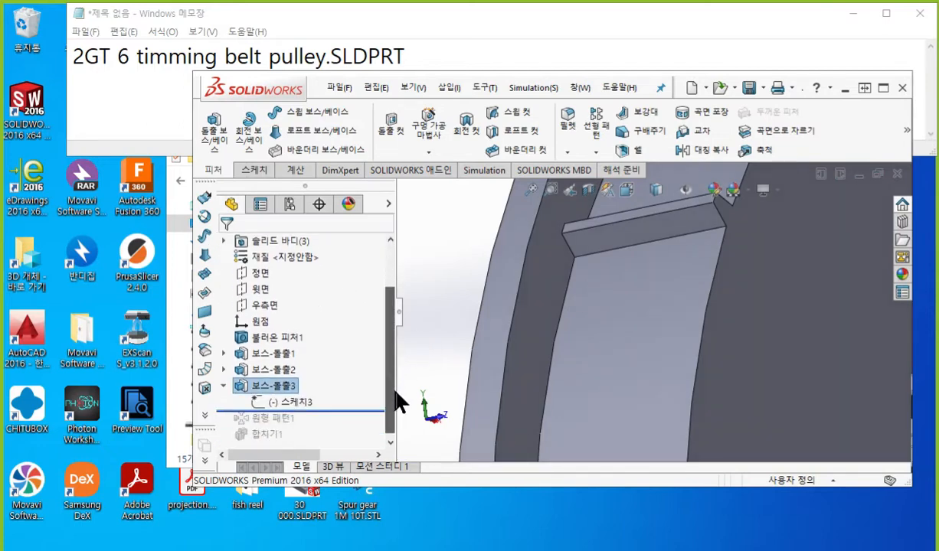
{"action": "left_click", "coordinate": [223, 241]}
{"action": "left_click", "coordinate": [289, 276]}
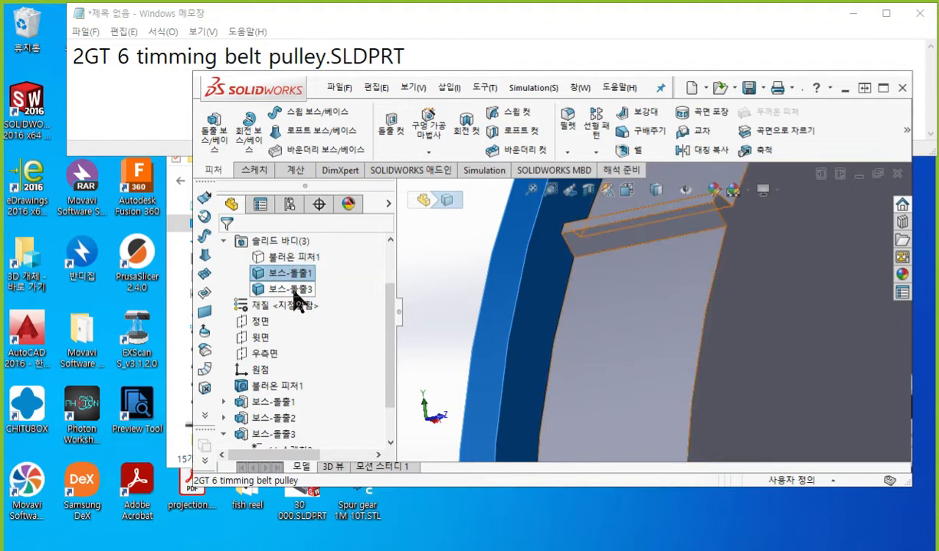
{"action": "left_click", "coordinate": [295, 295]}
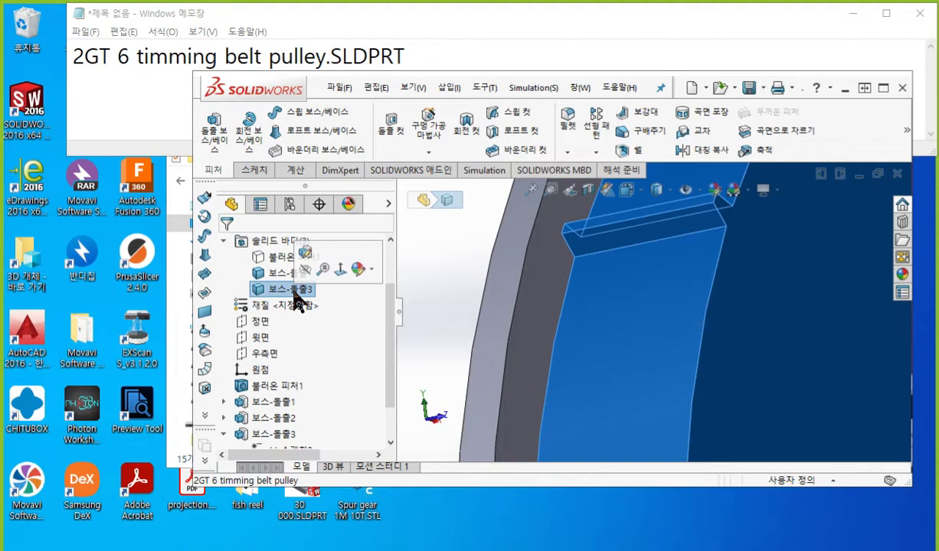
{"action": "left_click", "coordinate": [285, 278], "text": "ctrl"}
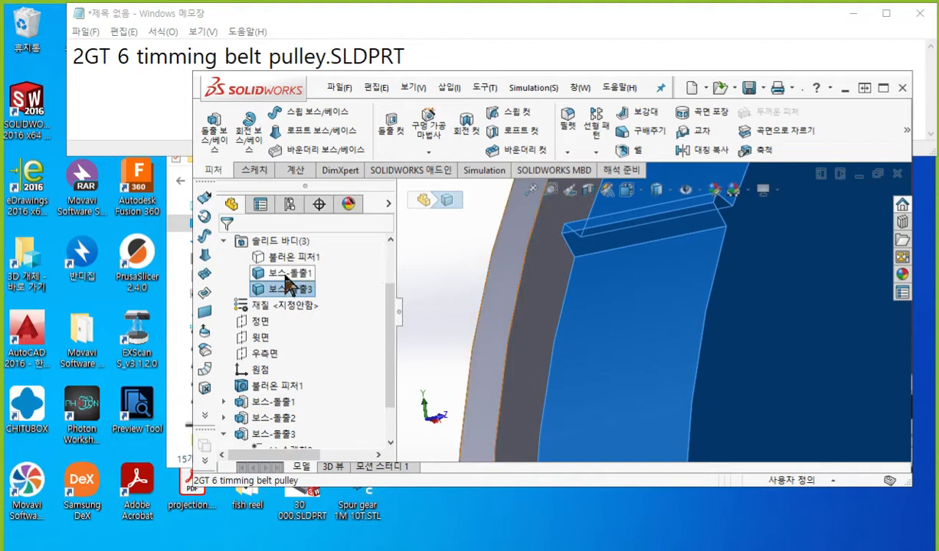
- Compare the 보스-돌출1 and 보스-돌출3 solid bodies by selecting each in turn, and clear the selection
{"action": "left_click", "coordinate": [286, 278]}
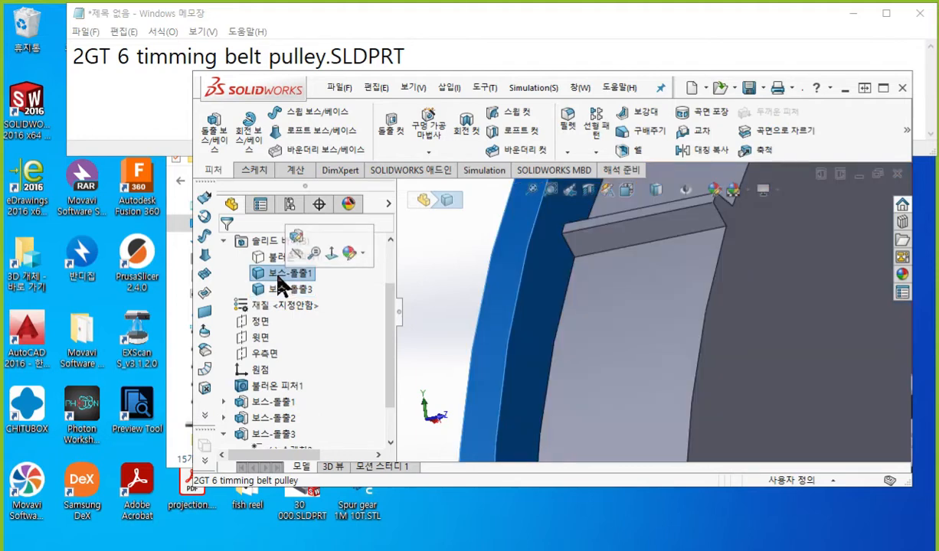
{"action": "left_click", "coordinate": [275, 290], "text": "ctrl"}
{"action": "left_click", "coordinate": [276, 291]}
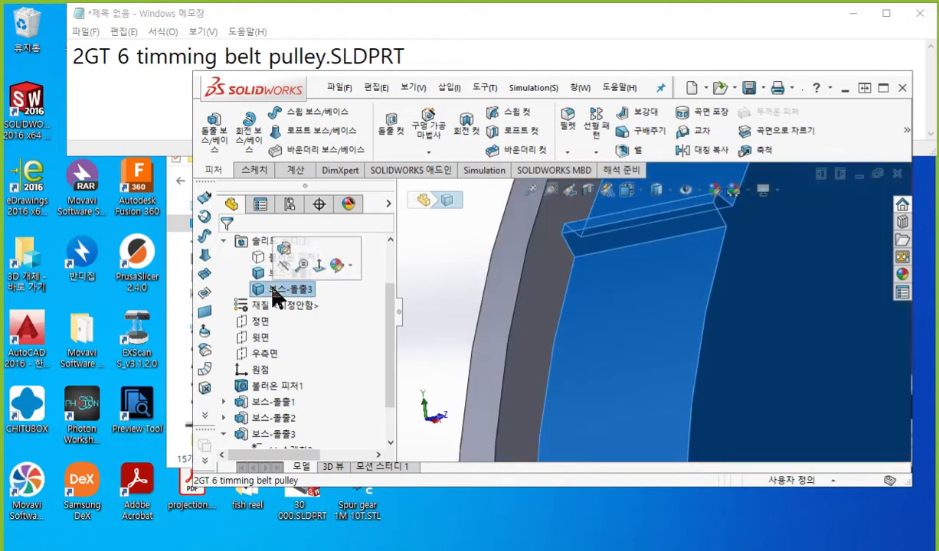
{"action": "left_click", "coordinate": [308, 273]}
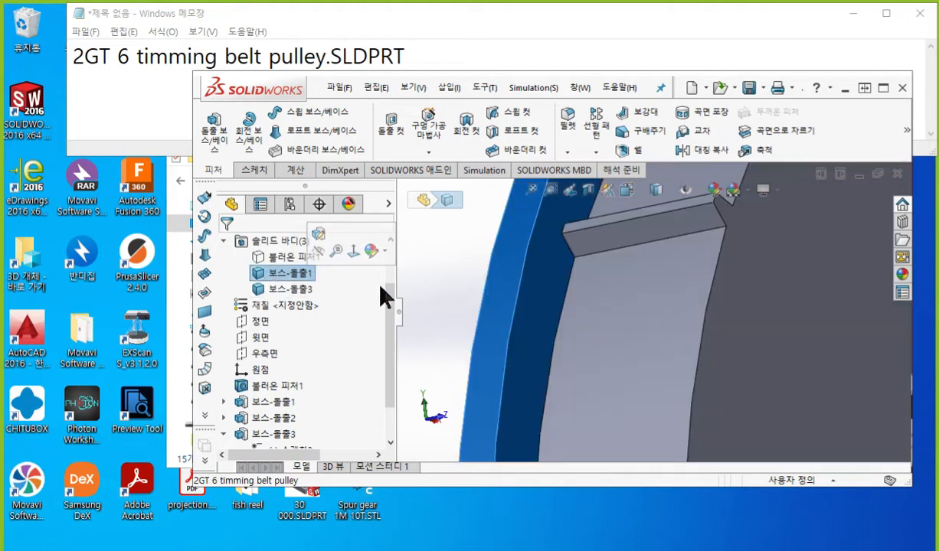
{"action": "left_click", "coordinate": [432, 306]}
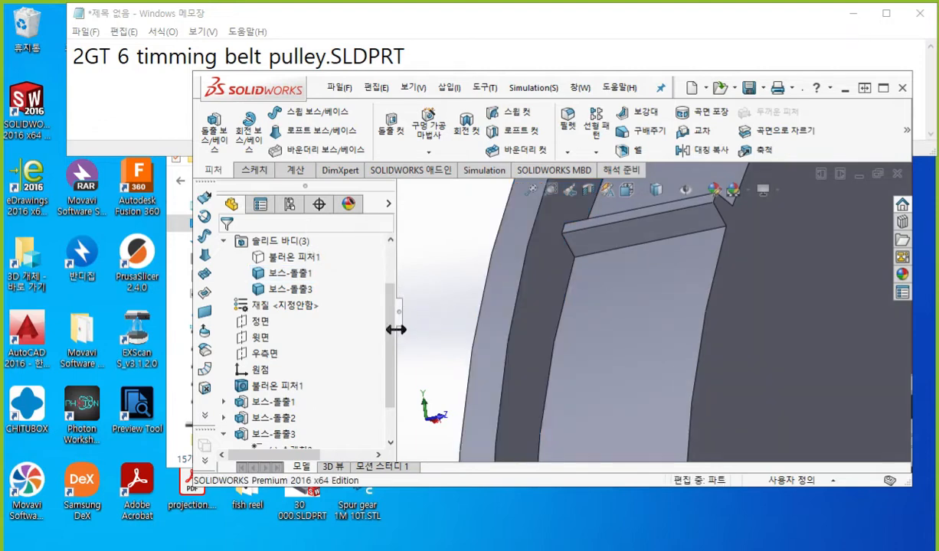
- Mark the position below 원형 패턴1 with the red screen pen, clear the drawing, and roll the model forward past that circular pattern
{"action": "left_click_drag", "start_coordinate": [398, 346], "coordinate": [397, 406]}
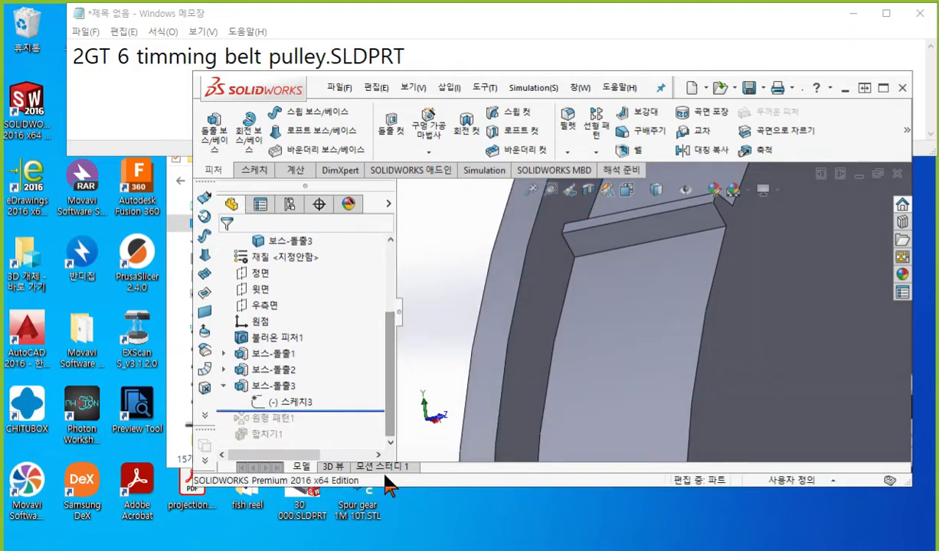
{"action": "left_click_drag", "start_coordinate": [386, 502], "coordinate": [385, 533]}
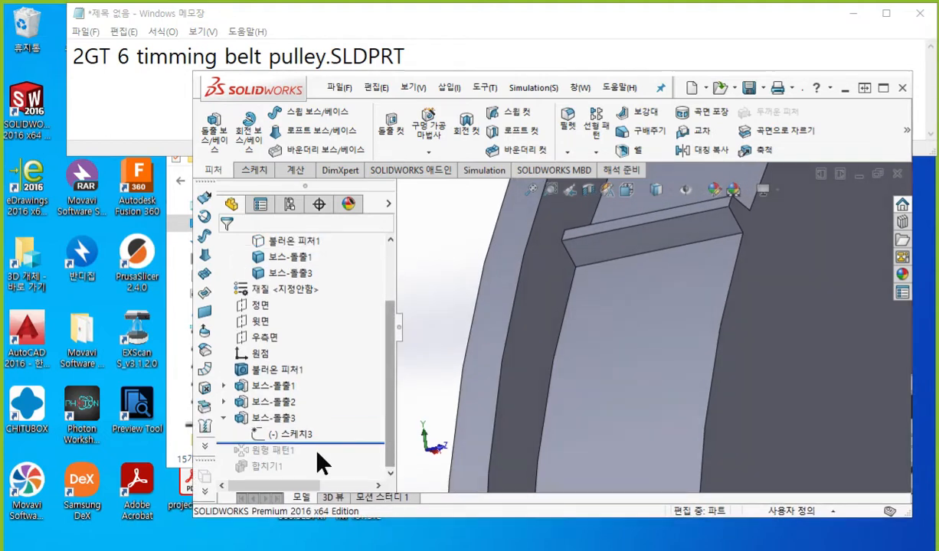
{"action": "key", "text": "ctrl+F12"}
{"action": "scroll", "coordinate": [220, 445], "scroll_direction": "up", "scroll_amount": 2}
{"action": "left_click_drag", "start_coordinate": [167, 496], "coordinate": [383, 496]}
{"action": "mouse_move", "coordinate": [309, 476]}
{"action": "left_mouse_down"}
{"action": "mouse_move", "coordinate": [303, 492]}
{"action": "mouse_move", "coordinate": [316, 481]}
{"action": "mouse_move", "coordinate": [333, 491]}
{"action": "left_mouse_up"}
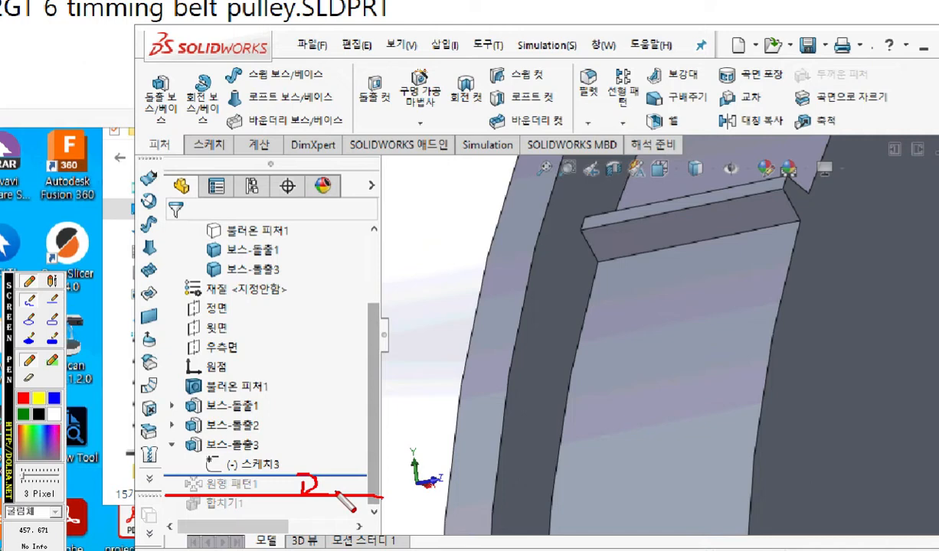
{"action": "key", "text": "Escape"}
{"action": "left_click_drag", "start_coordinate": [330, 444], "coordinate": [326, 460]}
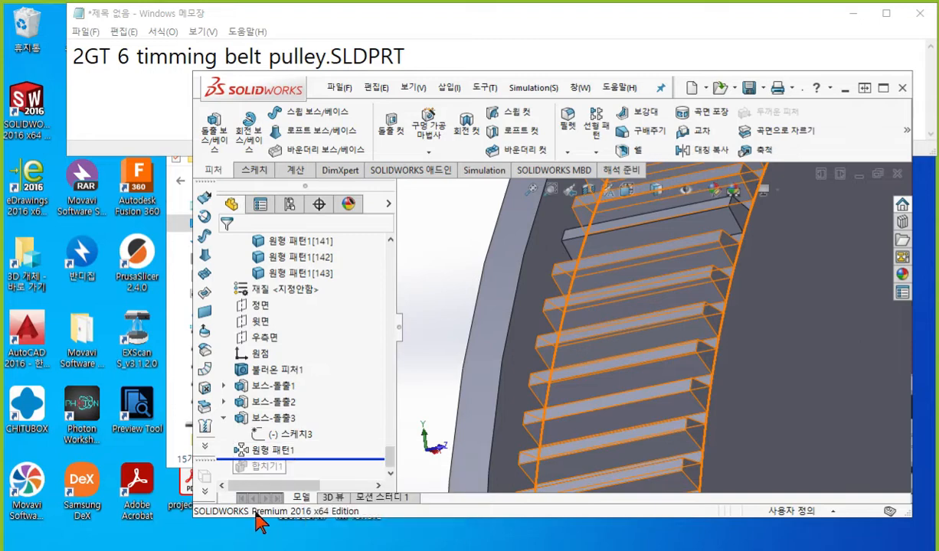
- Underline the rollback position below 원형 패턴1, draw a red line away from the pattern's name, and clear the pen drawing
{"action": "left_click_drag", "start_coordinate": [260, 478], "coordinate": [257, 421]}
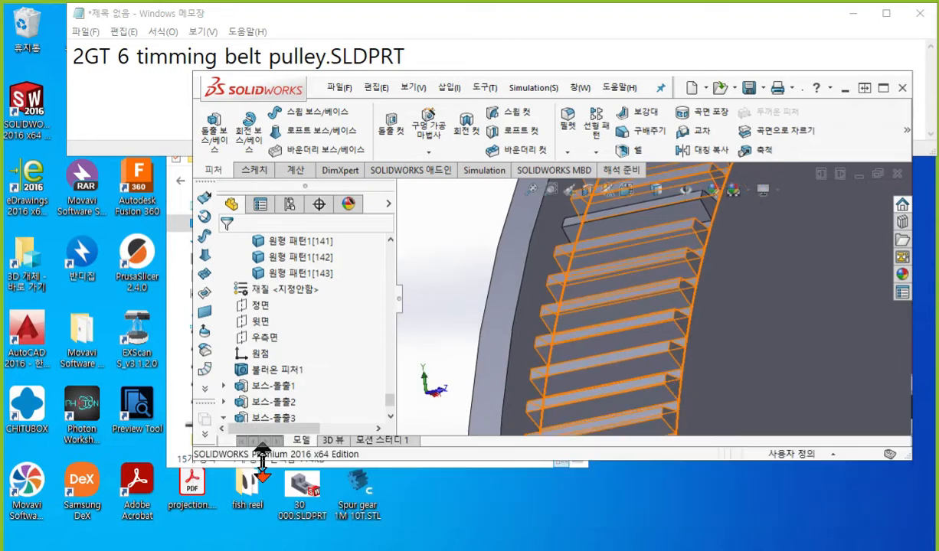
{"action": "scroll", "coordinate": [387, 410], "scroll_direction": "down", "scroll_amount": 2}
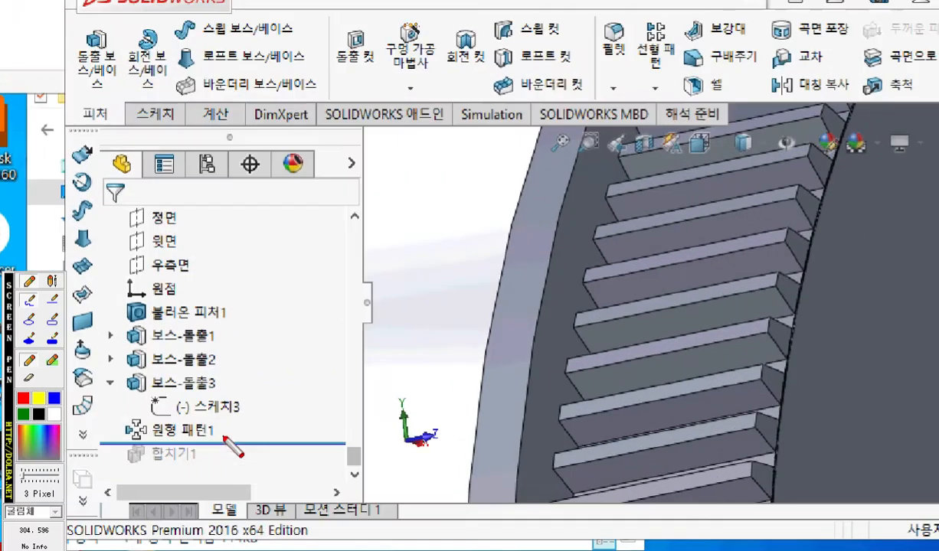
{"action": "left_click_drag", "start_coordinate": [100, 445], "coordinate": [330, 454]}
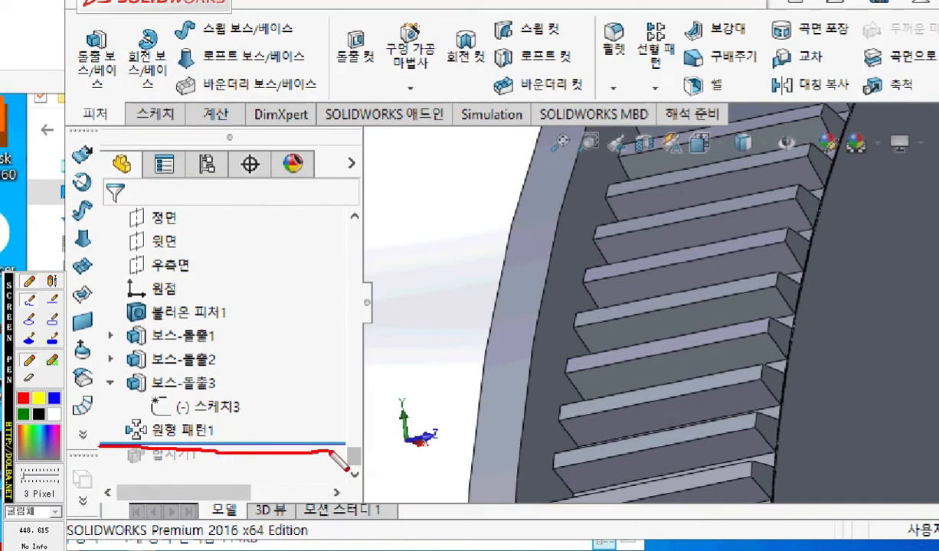
{"action": "left_click_drag", "start_coordinate": [214, 434], "coordinate": [309, 384]}
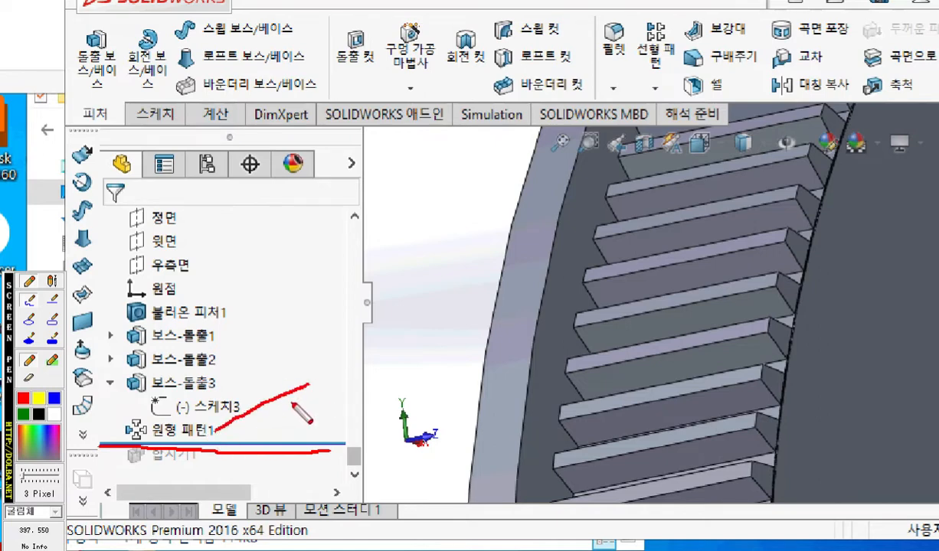
{"action": "key", "text": "Escape"}
- Open the 원형 패턴1 circular pattern for editing, circle its 보스-돌출3 body entry in red, and clear the drawing
{"action": "left_click", "coordinate": [264, 386]}
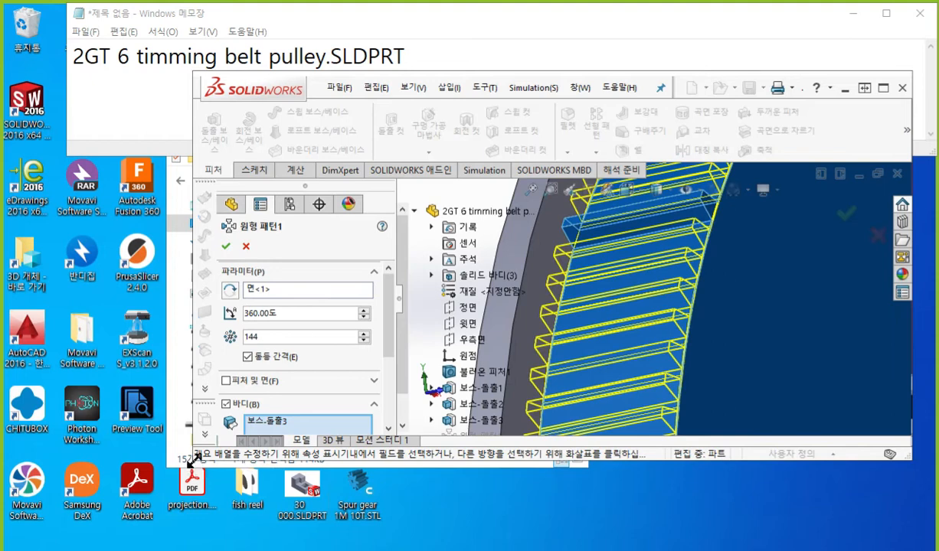
{"action": "left_click_drag", "start_coordinate": [190, 494], "coordinate": [156, 549]}
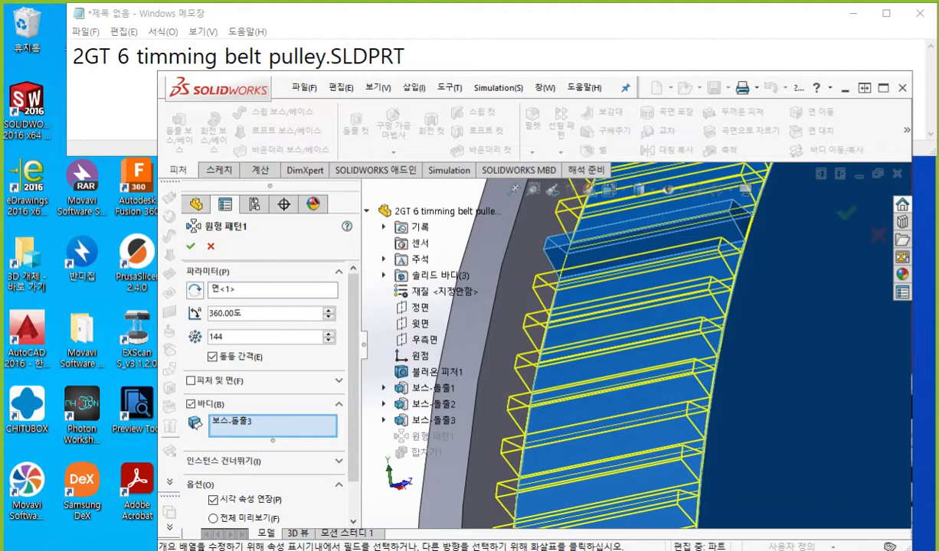
{"action": "left_click", "coordinate": [244, 423]}
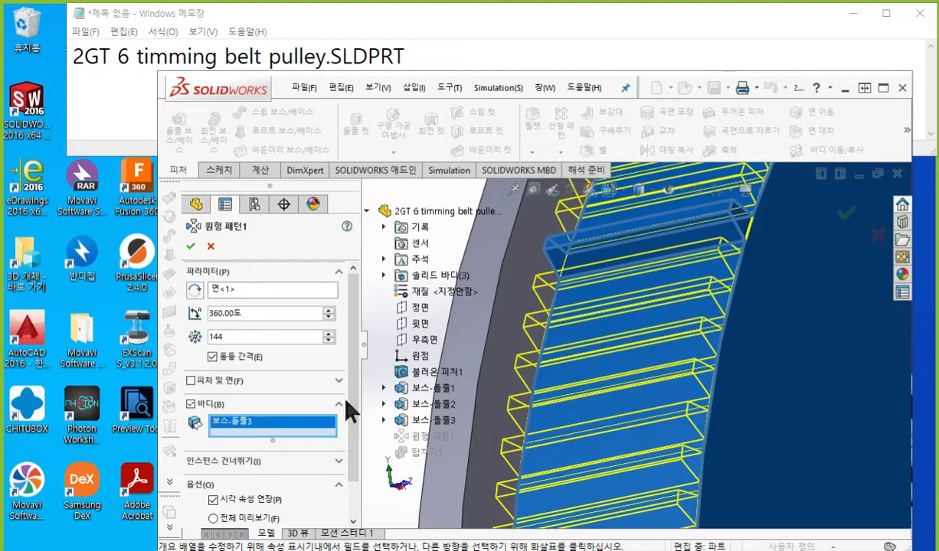
{"action": "scroll", "coordinate": [356, 414], "scroll_direction": "down", "scroll_amount": 2}
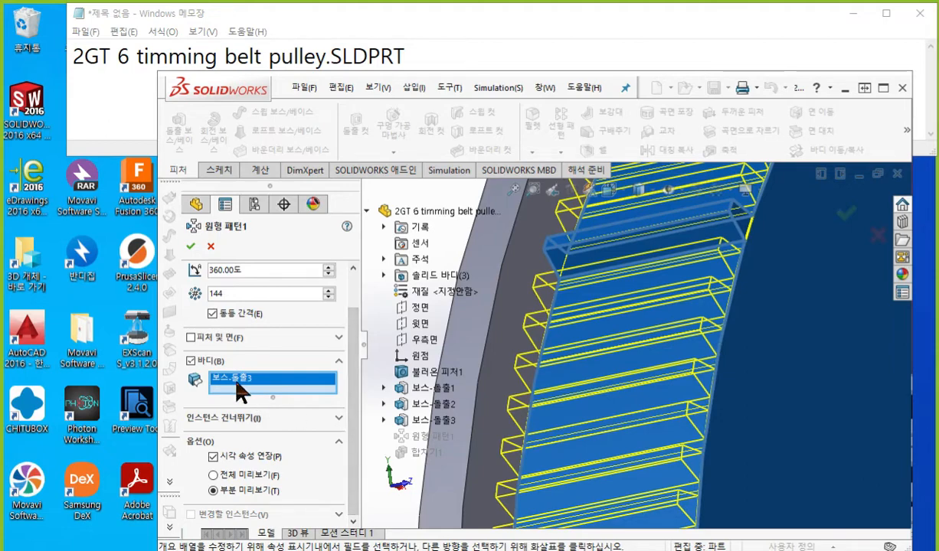
{"action": "key", "text": "F2"}
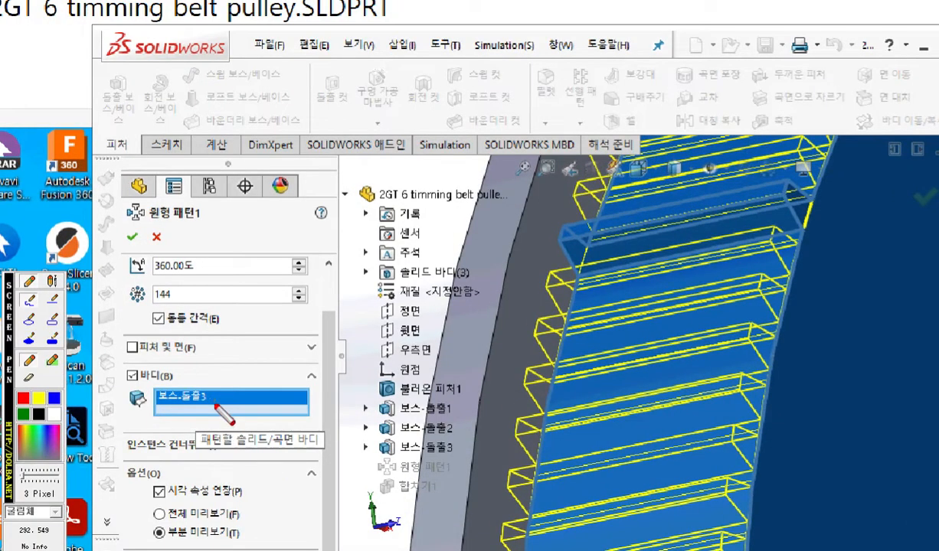
{"action": "left_click_drag", "start_coordinate": [259, 385], "coordinate": [212, 376]}
{"action": "mouse_move", "coordinate": [161, 400]}
{"action": "left_mouse_down"}
{"action": "mouse_move", "coordinate": [214, 410]}
{"action": "mouse_move", "coordinate": [212, 428]}
{"action": "left_mouse_up"}
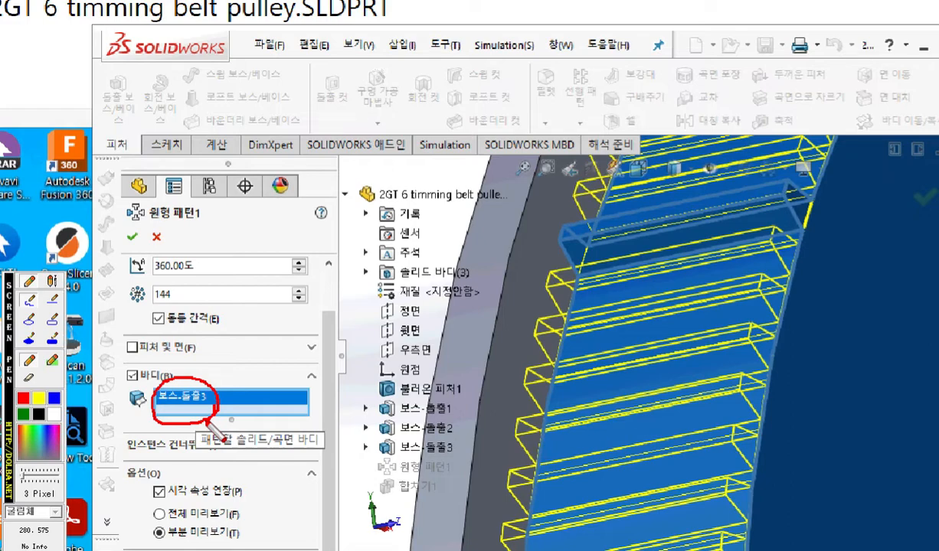
{"action": "key", "text": "F2"}
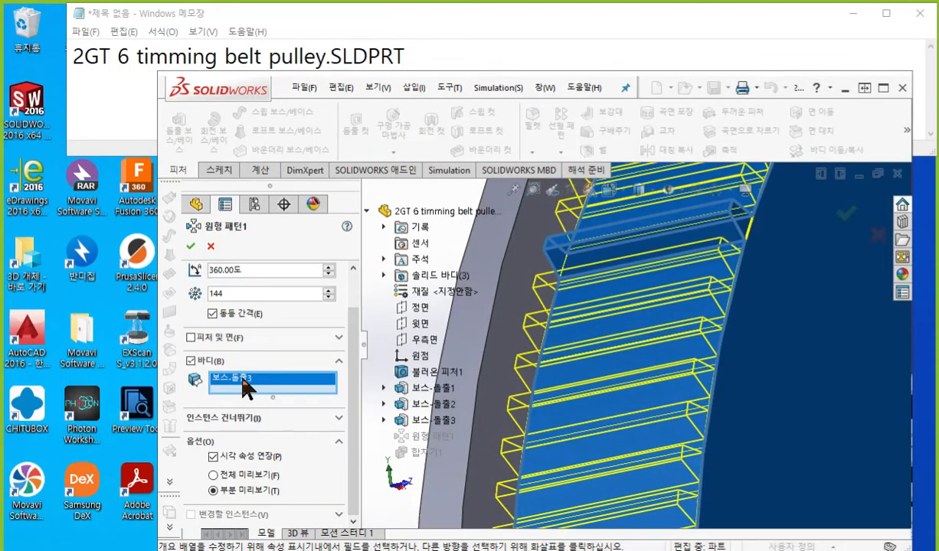
- Remove the 보스-돌출3 body from the circular pattern and switch the pattern to features and faces instead of bodies
{"action": "right_click", "coordinate": [248, 383]}
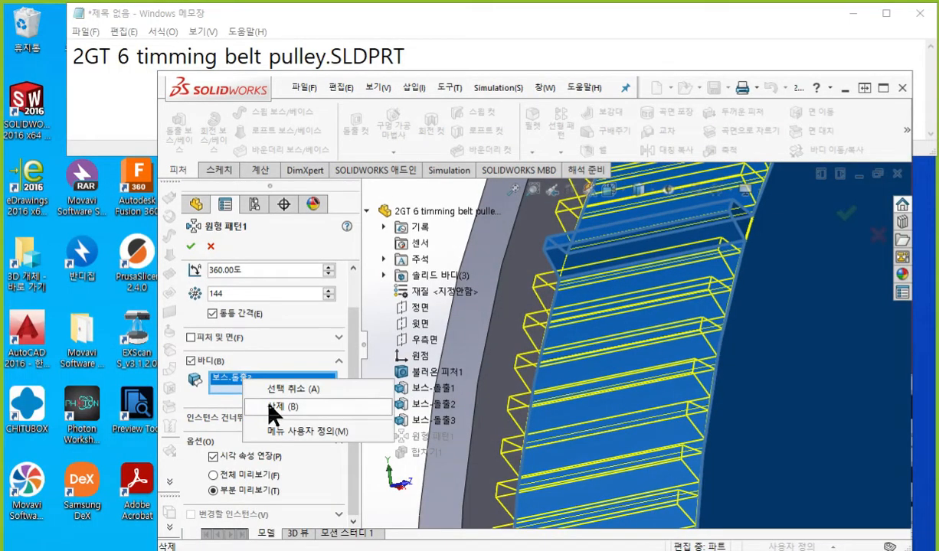
{"action": "left_click", "coordinate": [284, 406]}
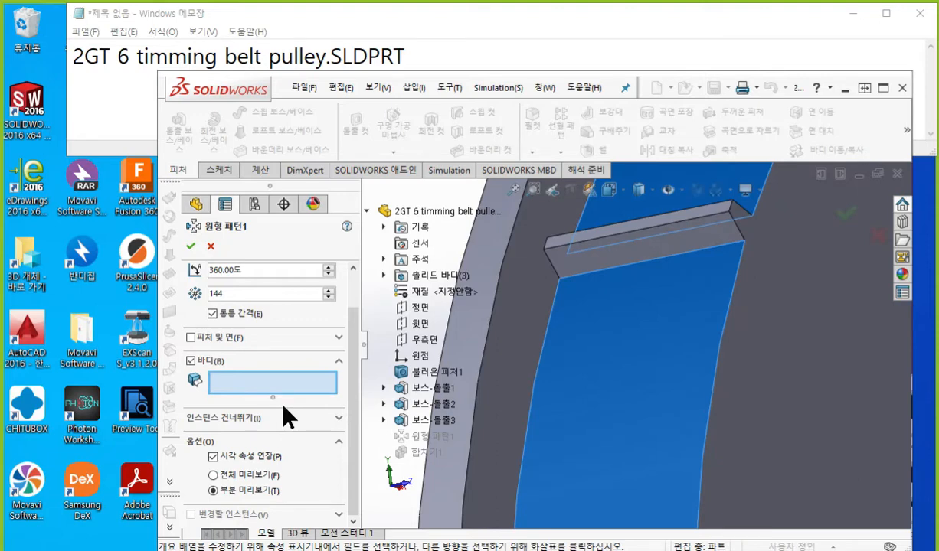
{"action": "left_click", "coordinate": [192, 339]}
- Tick the features option in red, cross out the bodies option, link the 보스-돌출3 feature to the empty list, and clear the drawing
{"action": "key", "text": "F2"}
{"action": "scroll", "coordinate": [258, 349], "scroll_direction": "up", "scroll_amount": 2}
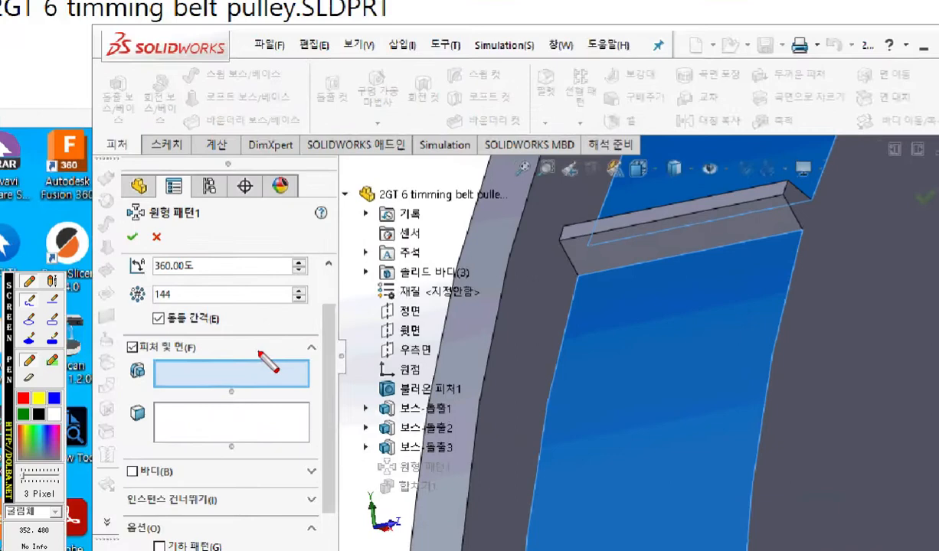
{"action": "scroll", "coordinate": [258, 349], "scroll_direction": "down", "scroll_amount": 1}
{"action": "left_click_drag", "start_coordinate": [105, 354], "coordinate": [241, 357]}
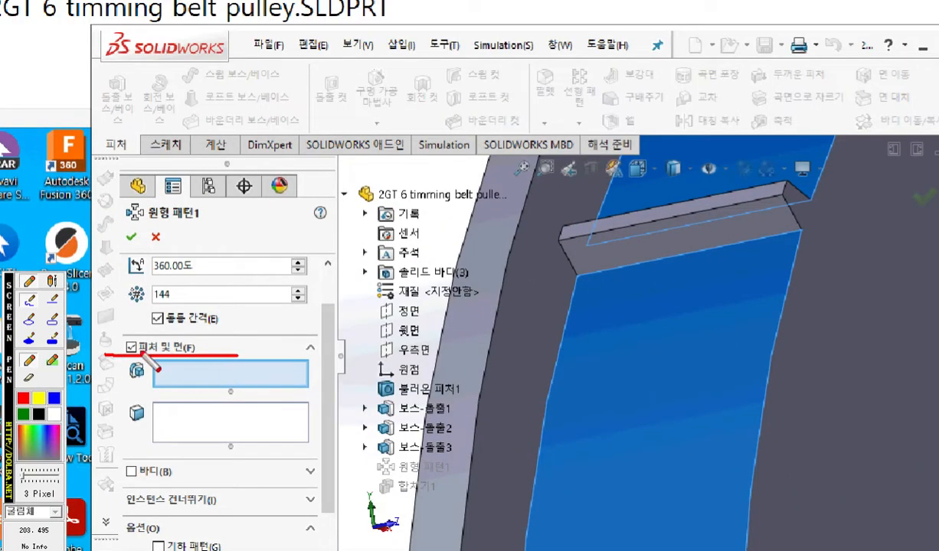
{"action": "left_click_drag", "start_coordinate": [112, 333], "coordinate": [147, 322]}
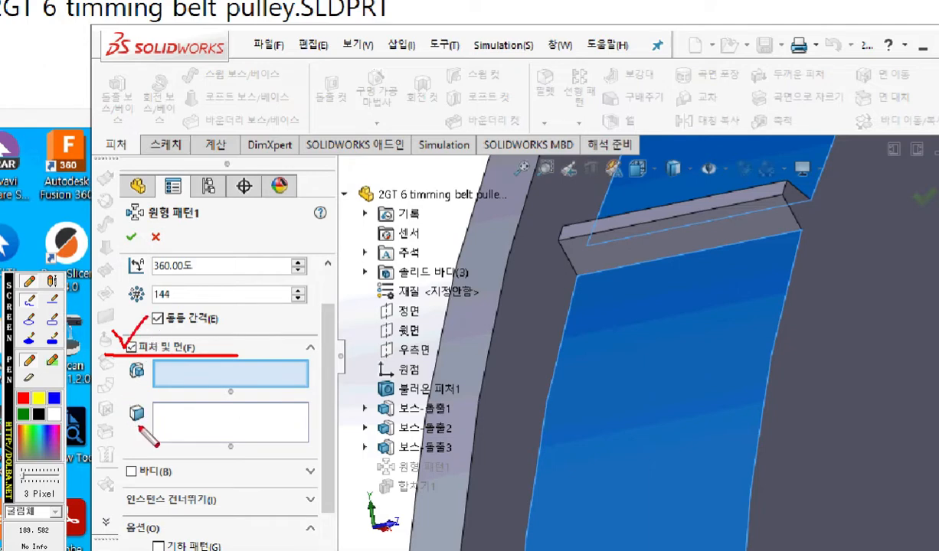
{"action": "mouse_move", "coordinate": [219, 468]}
{"action": "left_mouse_down"}
{"action": "mouse_move", "coordinate": [192, 498]}
{"action": "mouse_move", "coordinate": [223, 500]}
{"action": "left_mouse_up"}
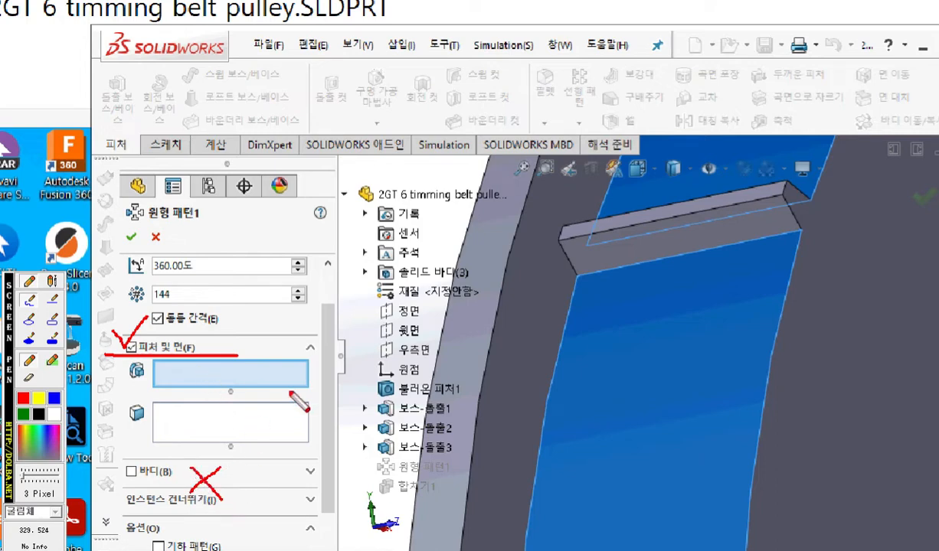
{"action": "mouse_move", "coordinate": [373, 460]}
{"action": "left_mouse_down"}
{"action": "mouse_move", "coordinate": [429, 459]}
{"action": "mouse_move", "coordinate": [464, 440]}
{"action": "mouse_move", "coordinate": [364, 436]}
{"action": "mouse_move", "coordinate": [367, 460]}
{"action": "mouse_move", "coordinate": [274, 375]}
{"action": "left_mouse_up"}
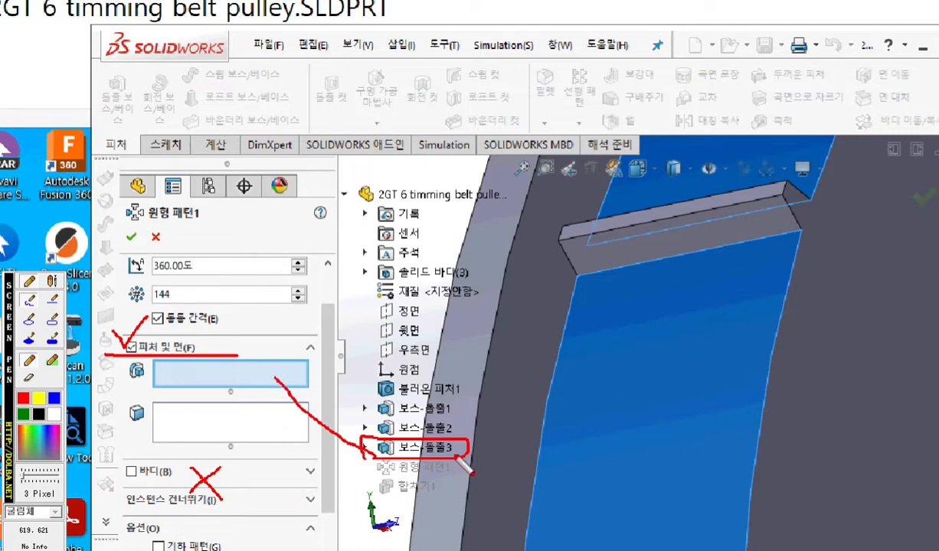
{"action": "left_click_drag", "start_coordinate": [153, 303], "coordinate": [203, 301]}
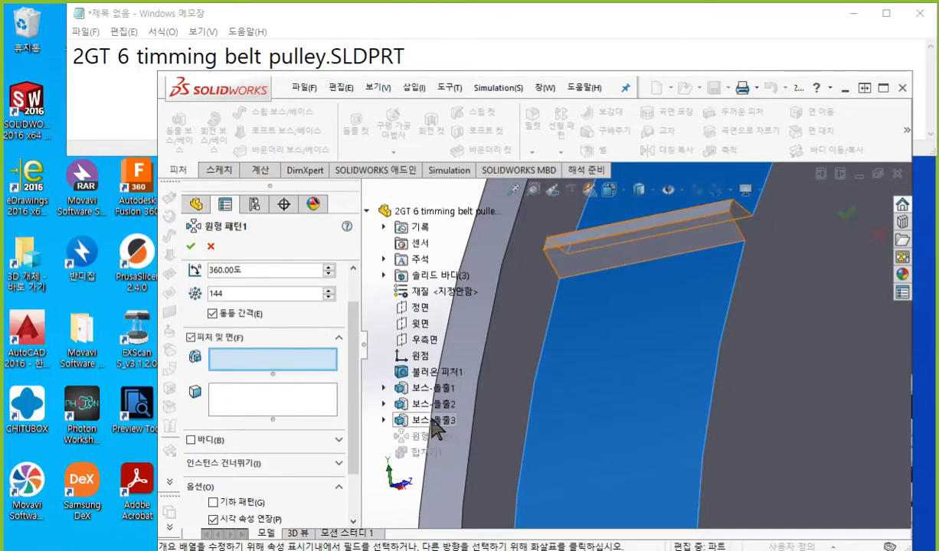
- Select the 보스-돌출3 tooth feature as the feature to pattern and accept the edited circular pattern
{"action": "left_click", "coordinate": [432, 420]}
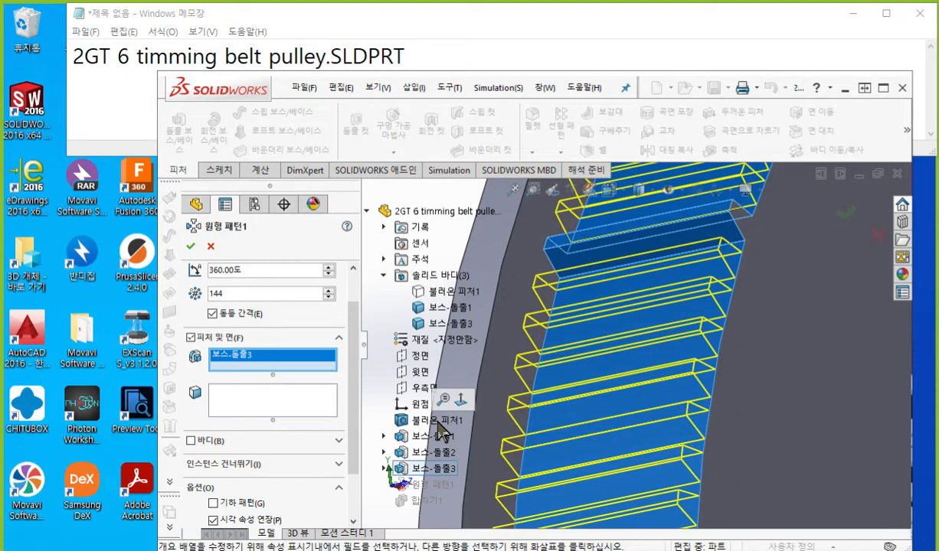
{"action": "left_click", "coordinate": [191, 246]}
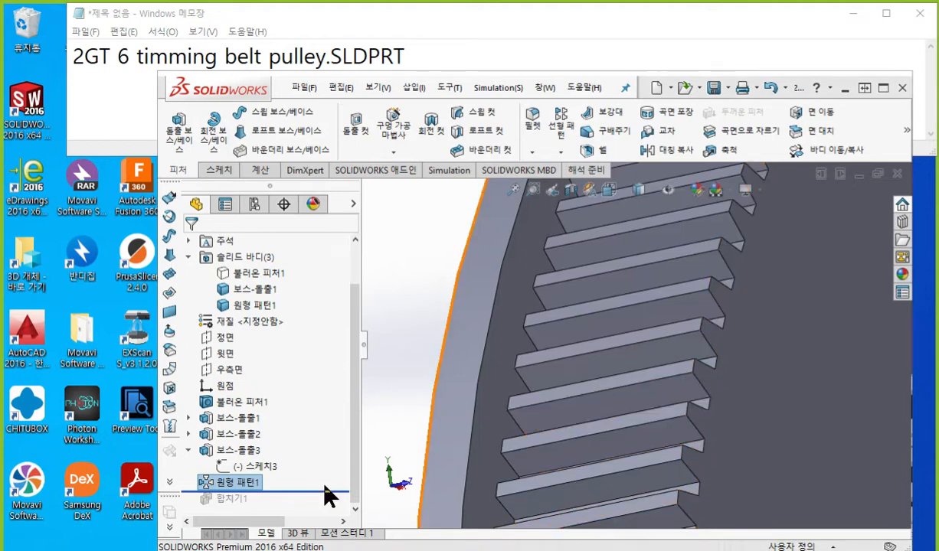
- Roll the model forward past the 합치기1 combine feature, and circle one tooth and the 합치기1 name with the red screen pen
{"action": "left_click_drag", "start_coordinate": [321, 491], "coordinate": [312, 506]}
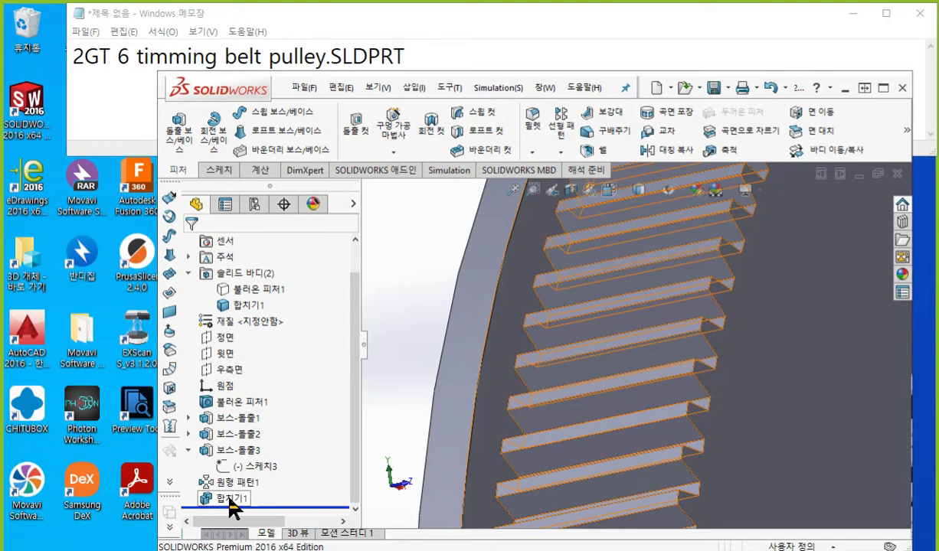
{"action": "key", "text": "F12"}
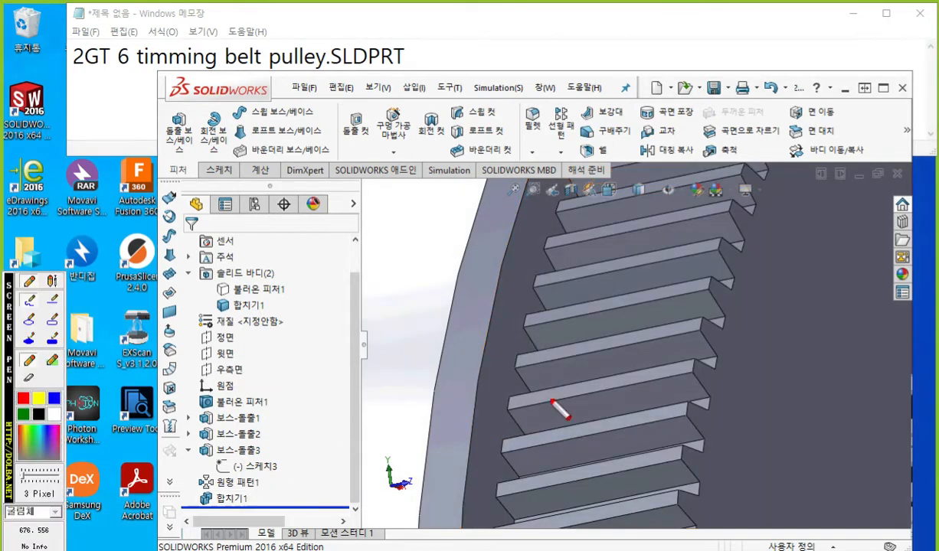
{"action": "left_click_drag", "start_coordinate": [591, 392], "coordinate": [594, 416]}
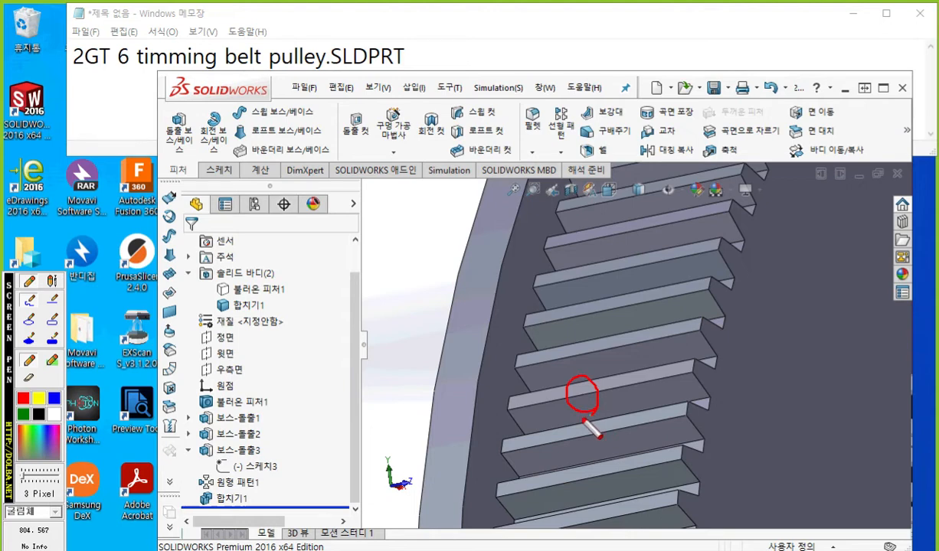
{"action": "mouse_move", "coordinate": [253, 499]}
{"action": "left_mouse_down"}
{"action": "mouse_move", "coordinate": [198, 502]}
{"action": "mouse_move", "coordinate": [249, 500]}
{"action": "mouse_move", "coordinate": [268, 515]}
{"action": "left_mouse_up"}
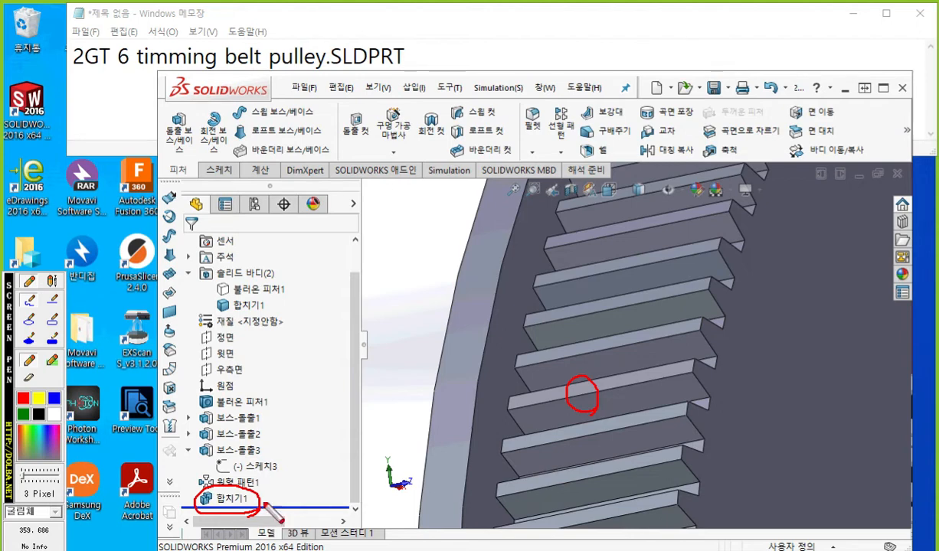
- Open the 합치기1 combine feature for editing to show the bodies it combines
{"action": "left_click", "coordinate": [229, 499]}
{"action": "left_click", "coordinate": [240, 504]}
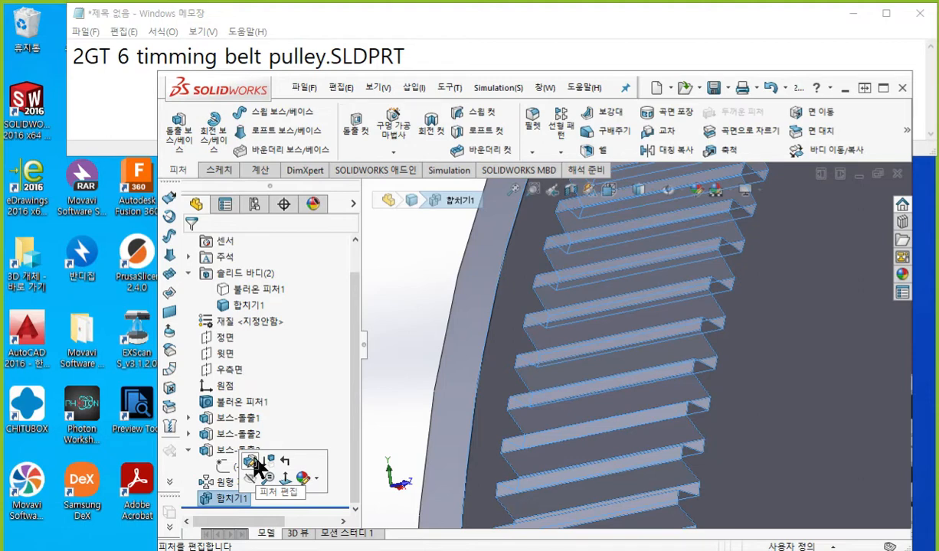
{"action": "left_click", "coordinate": [253, 462]}
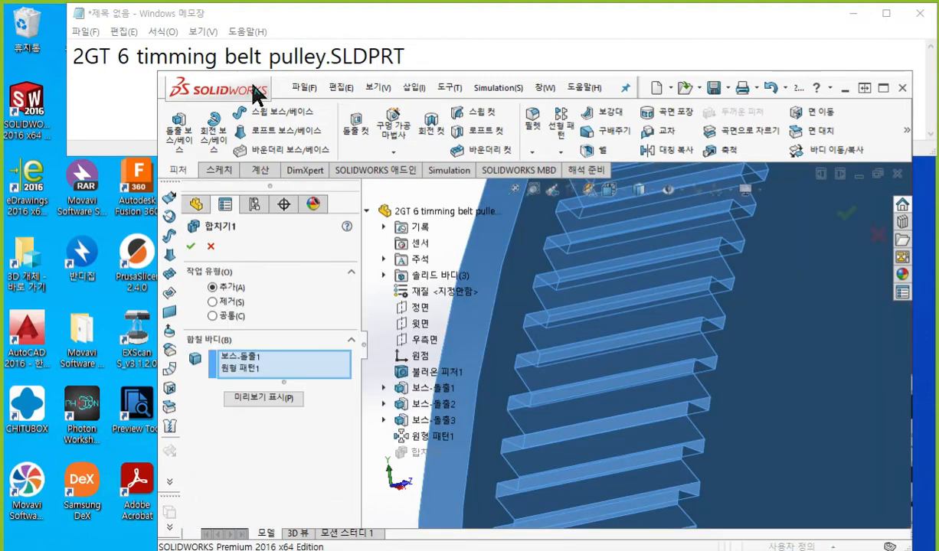
- Compare the 보스-돌출1 and 원형 패턴1 entries being combined with the expanded solid bodies folder, and accept the 합치기1 combine
{"action": "left_click_drag", "start_coordinate": [254, 87], "coordinate": [250, 17]}
{"action": "left_click_drag", "start_coordinate": [315, 484], "coordinate": [316, 508]}
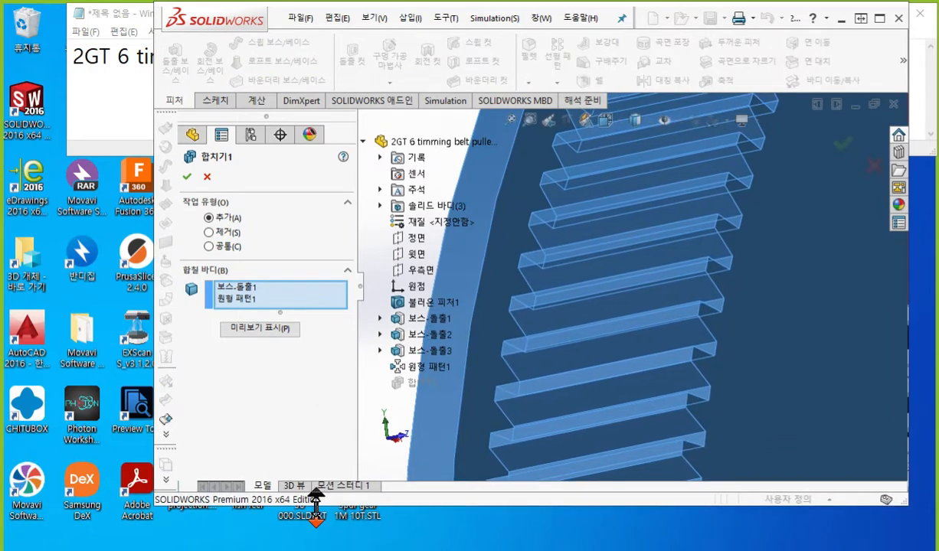
{"action": "left_click", "coordinate": [380, 206]}
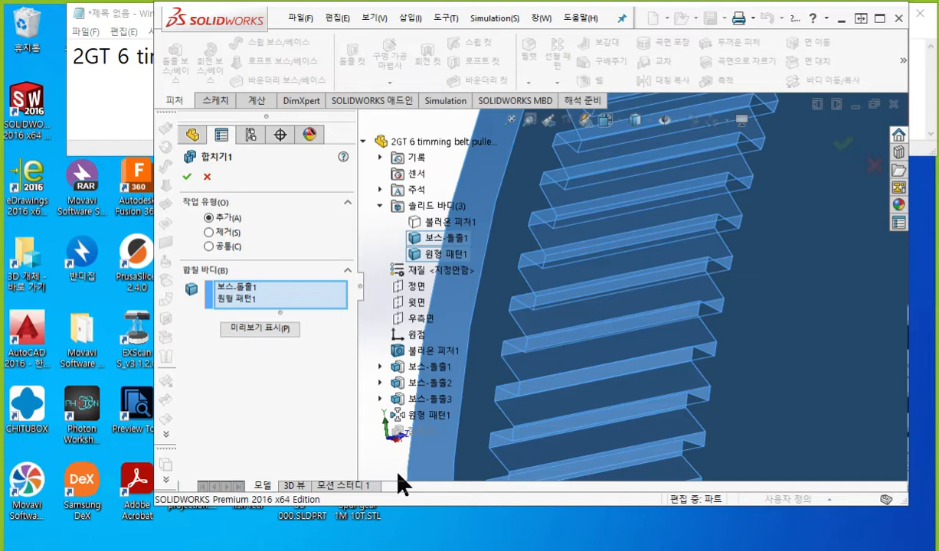
{"action": "left_click", "coordinate": [244, 288]}
{"action": "left_click", "coordinate": [242, 300]}
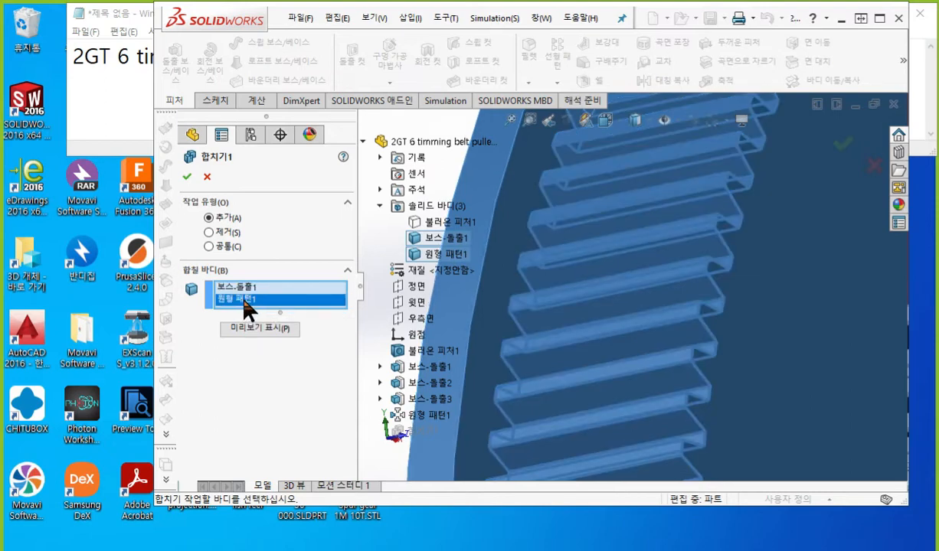
{"action": "left_click", "coordinate": [187, 177]}
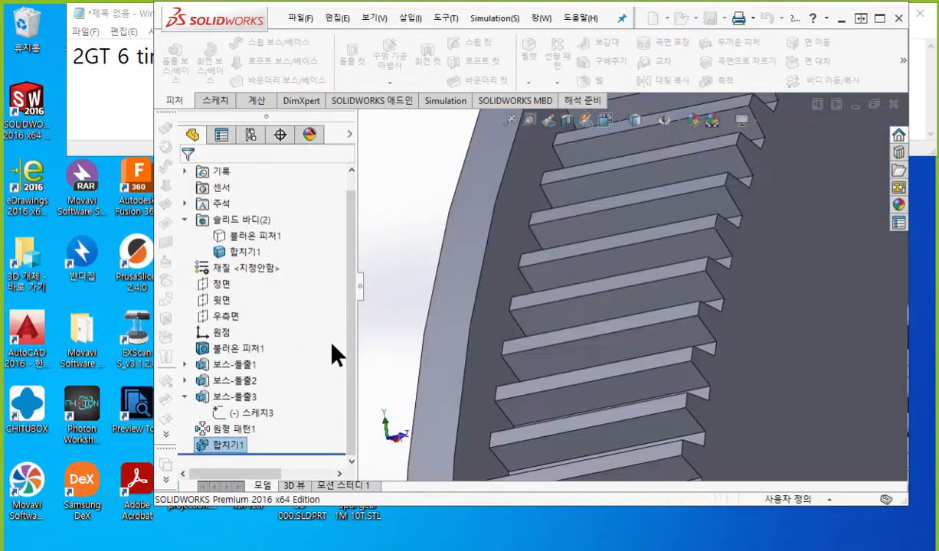
- Select the combined 합치기1 body, tick both entries of the solid bodies folder with the red screen pen, and clear the marks
{"action": "left_click", "coordinate": [245, 252]}
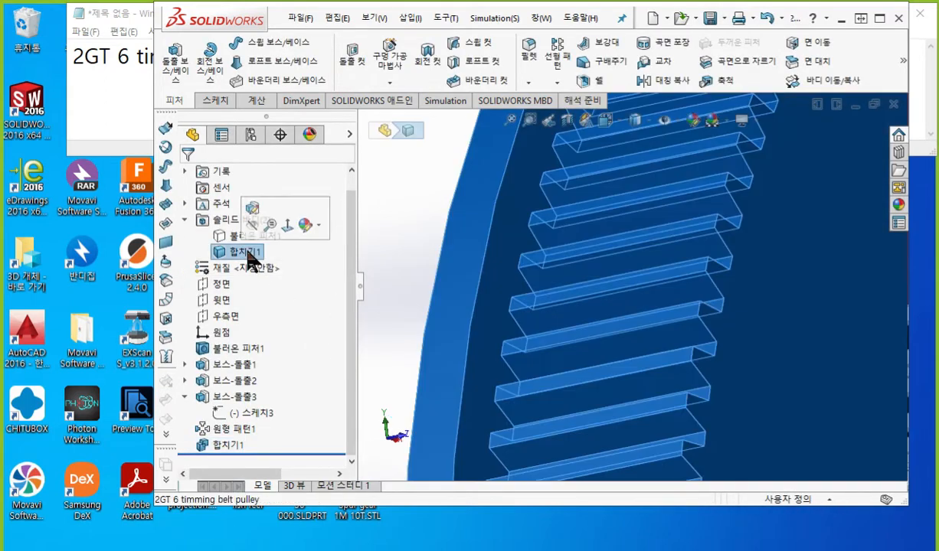
{"action": "key", "text": "F12"}
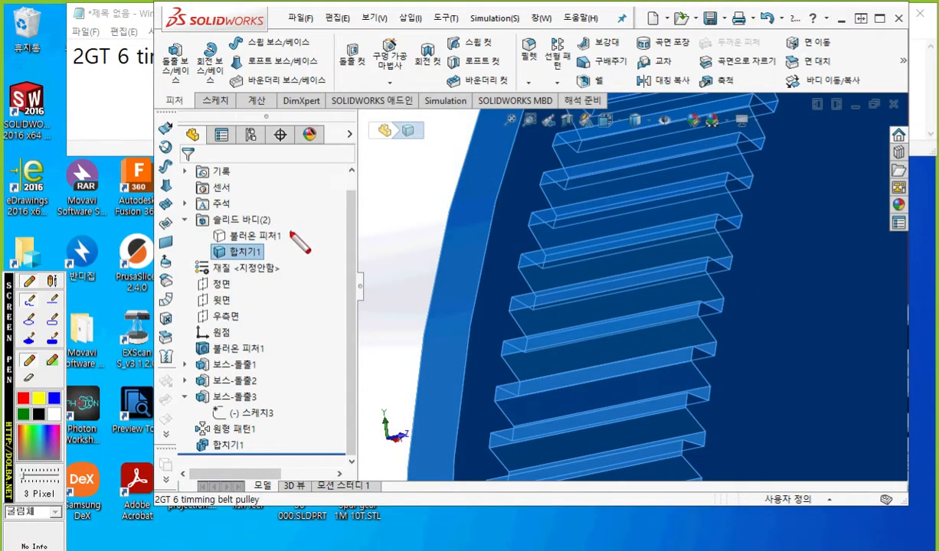
{"action": "left_click_drag", "start_coordinate": [289, 229], "coordinate": [321, 217]}
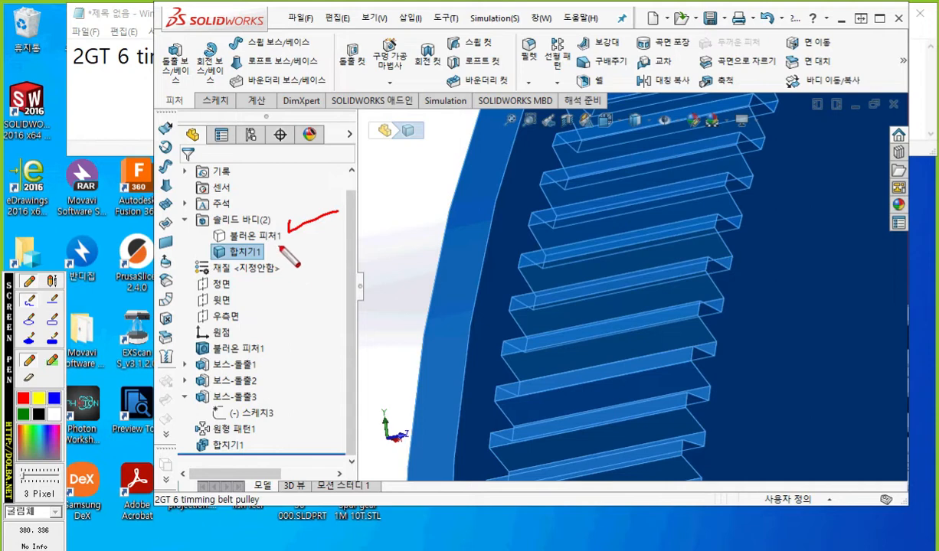
{"action": "left_click_drag", "start_coordinate": [275, 261], "coordinate": [306, 251]}
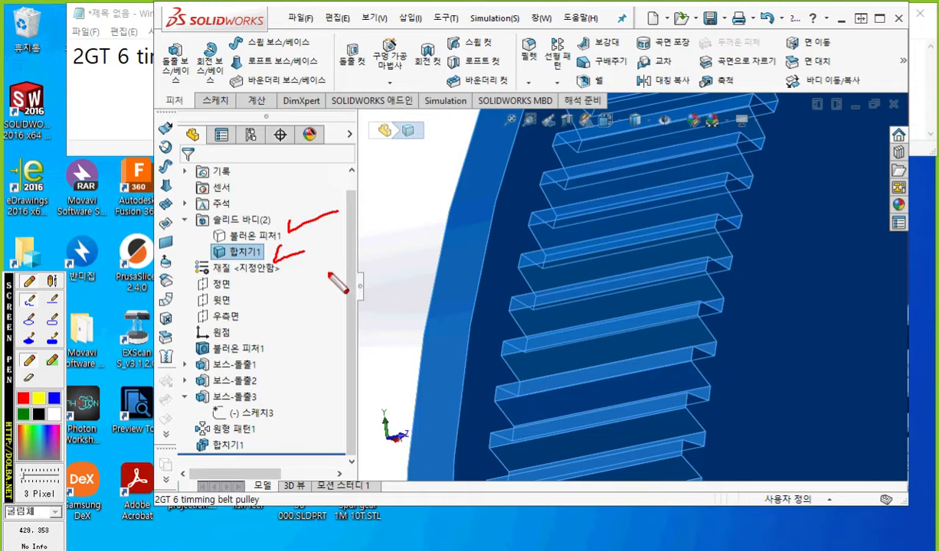
{"action": "key", "text": "Escape"}
{"action": "left_click", "coordinate": [398, 297]}
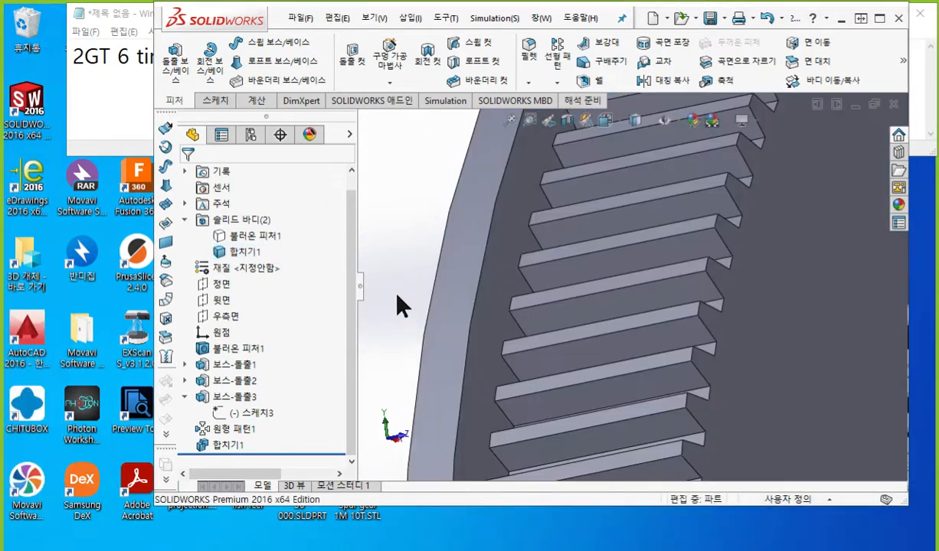
- Select the hidden 불러온 피처1 body, underline its name and circle its show option in red, and clear the drawing
{"action": "scroll", "coordinate": [395, 301], "scroll_direction": "up", "scroll_amount": 4}
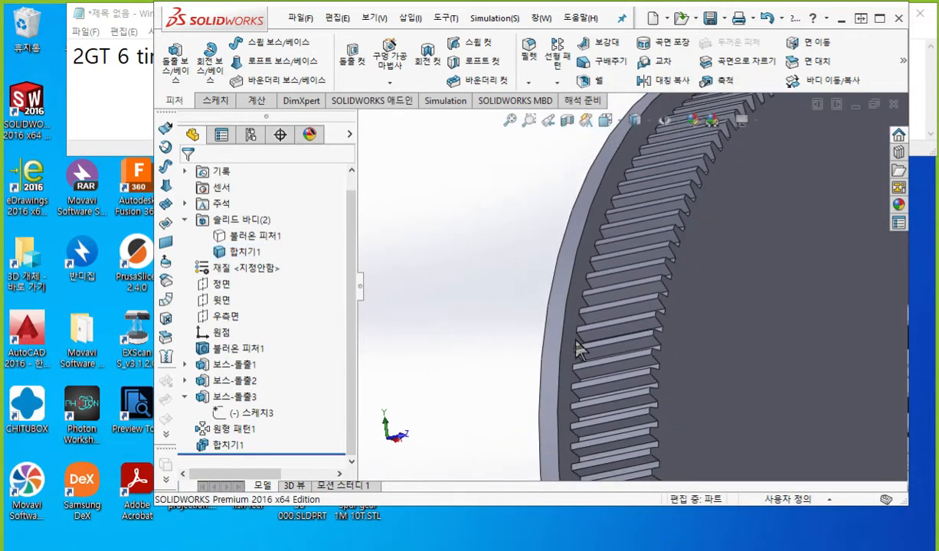
{"action": "scroll", "coordinate": [645, 339], "scroll_direction": "up", "scroll_amount": 2}
{"action": "middle_click_drag", "start_coordinate": [646, 339], "coordinate": [578, 313], "text": "ctrl"}
{"action": "scroll", "coordinate": [657, 319], "scroll_direction": "up", "scroll_amount": 1}
{"action": "scroll", "coordinate": [650, 319], "scroll_direction": "up", "scroll_amount": 2}
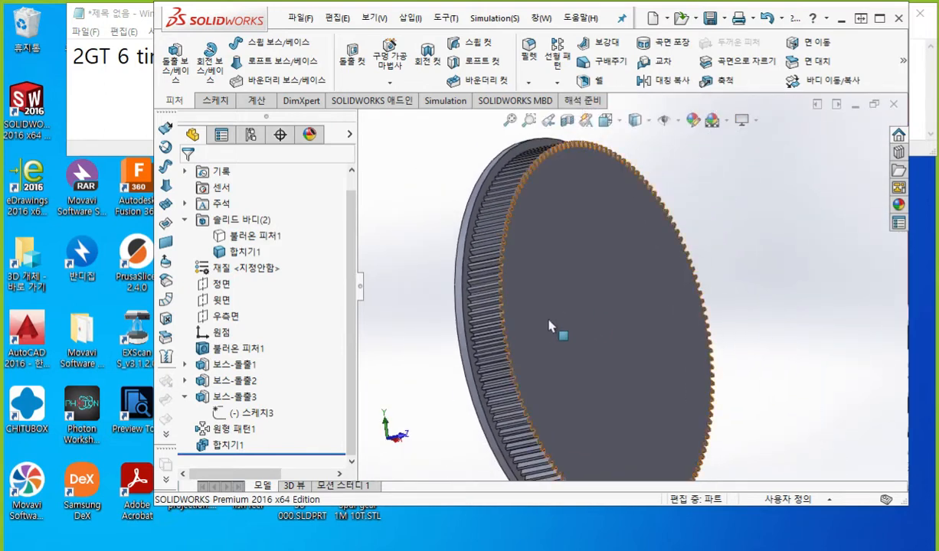
{"action": "left_click", "coordinate": [264, 235]}
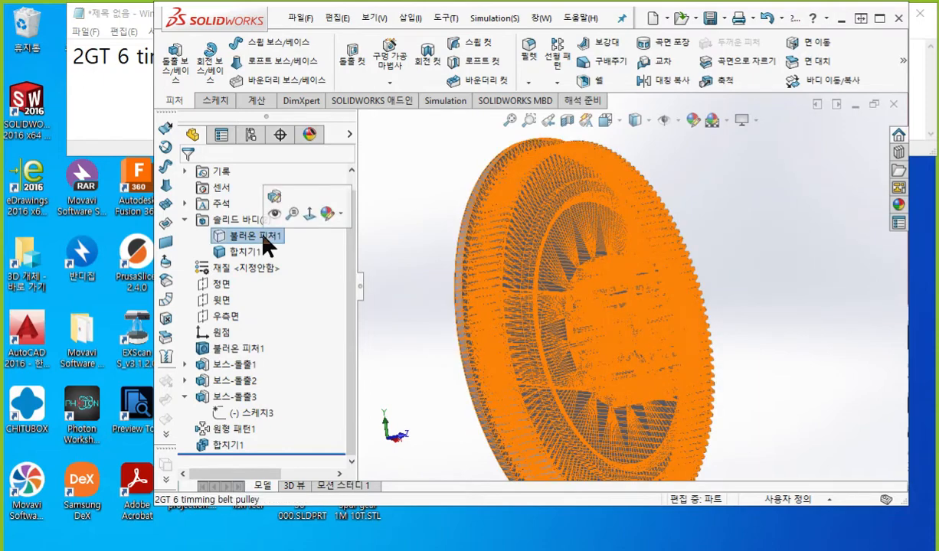
{"action": "key", "text": "F9"}
{"action": "scroll", "coordinate": [264, 236], "scroll_direction": "up", "scroll_amount": 2}
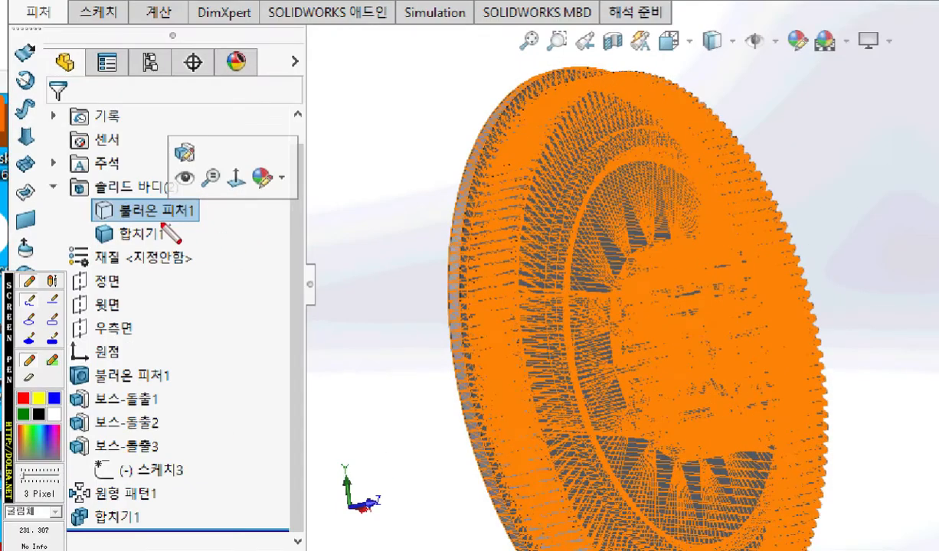
{"action": "left_click_drag", "start_coordinate": [90, 221], "coordinate": [214, 221]}
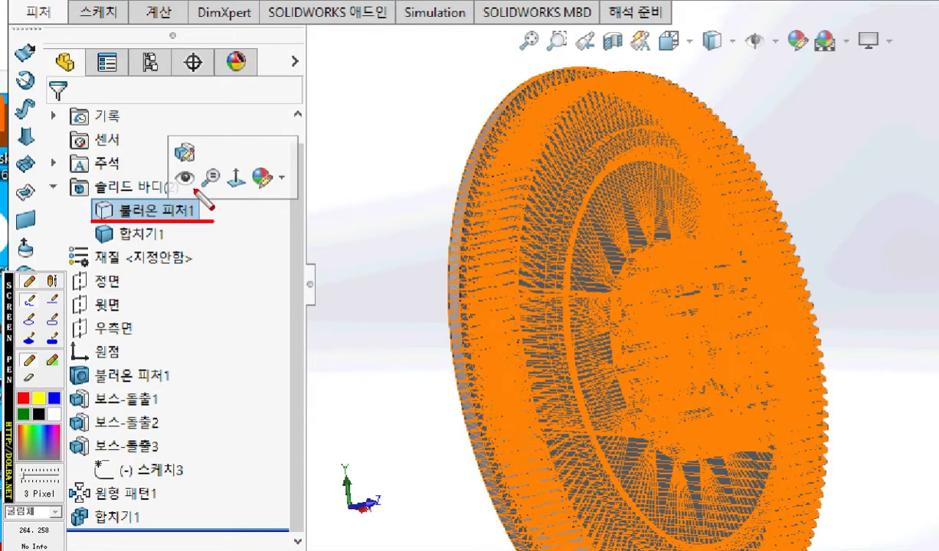
{"action": "mouse_move", "coordinate": [196, 194]}
{"action": "left_mouse_down"}
{"action": "mouse_move", "coordinate": [199, 172]}
{"action": "mouse_move", "coordinate": [200, 199]}
{"action": "left_mouse_up"}
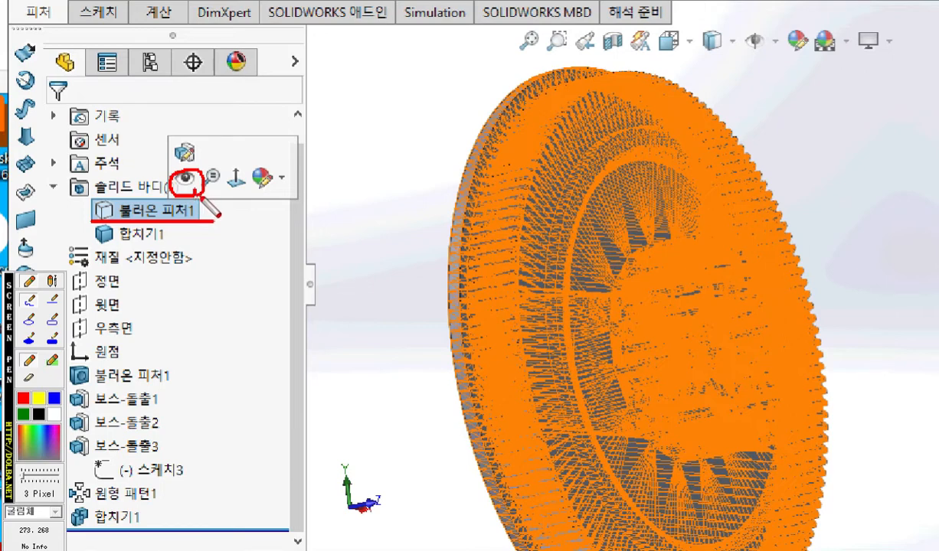
{"action": "key", "text": "Escape"}
- Show the hidden 불러온 피처1 body together with the combined pulley and inspect its small central gear
{"action": "left_click", "coordinate": [267, 239]}
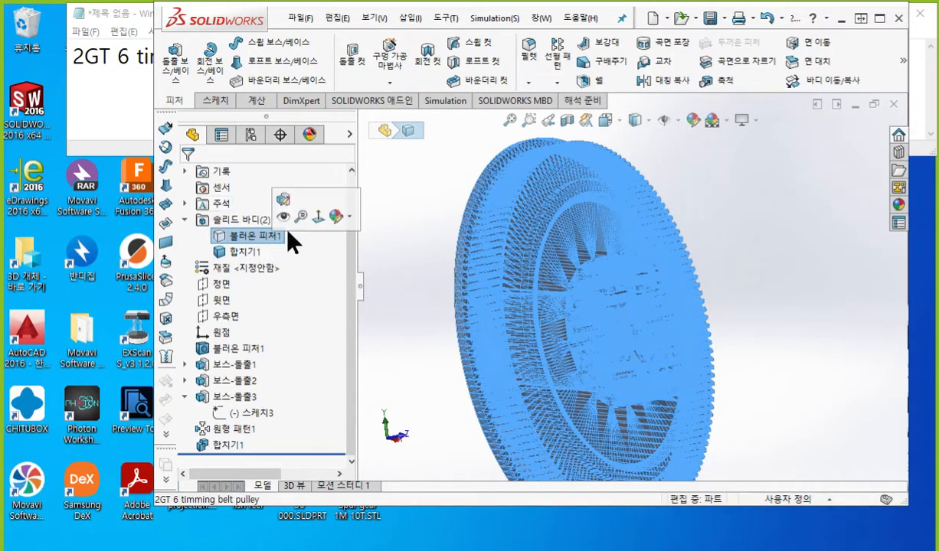
{"action": "left_click", "coordinate": [404, 298]}
{"action": "middle_click_drag", "start_coordinate": [741, 353], "coordinate": [702, 343]}
{"action": "scroll", "coordinate": [540, 320], "scroll_direction": "down", "scroll_amount": 6}
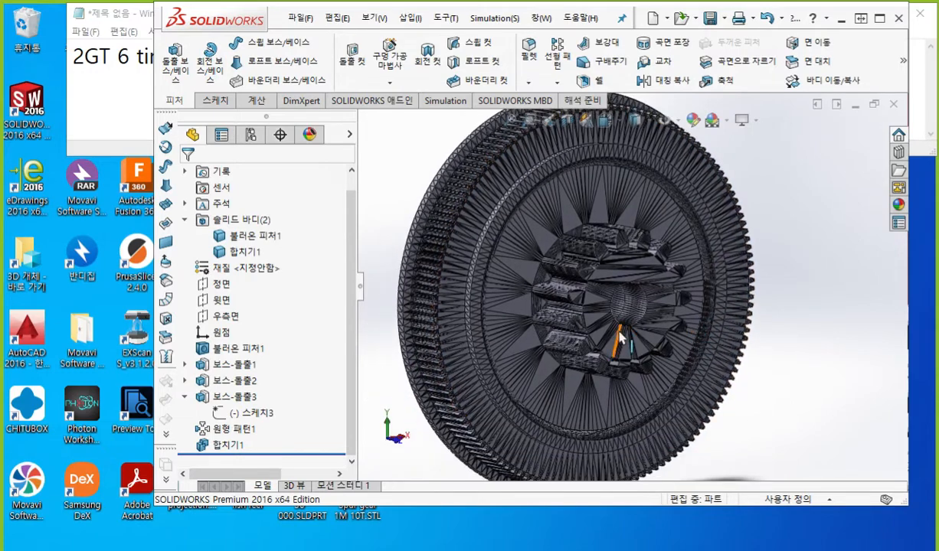
{"action": "scroll", "coordinate": [512, 315], "scroll_direction": "up", "scroll_amount": 1}
{"action": "mouse_move", "coordinate": [522, 320]}
{"action": "middle_mouse_down"}
{"action": "mouse_move", "coordinate": [539, 329]}
{"action": "mouse_move", "coordinate": [530, 321]}
{"action": "middle_mouse_up"}
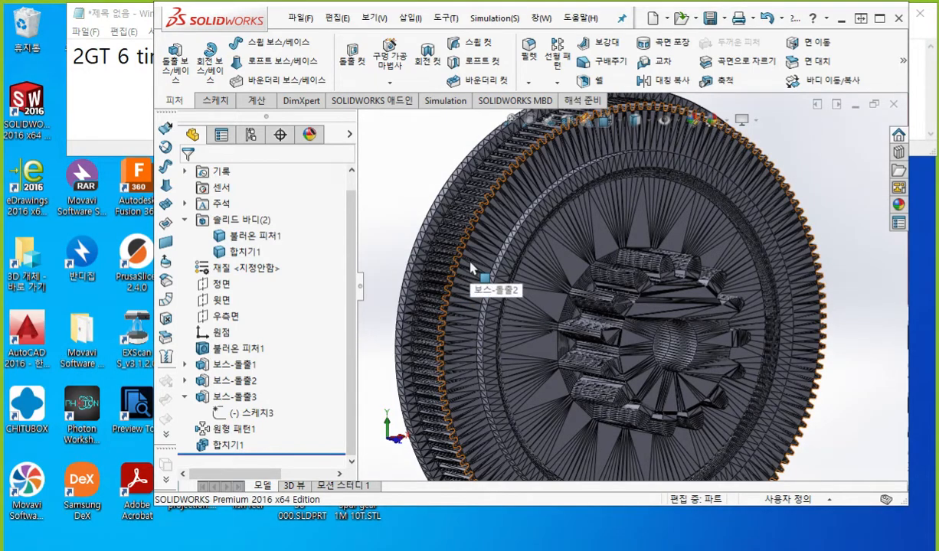
- Outline a belt tooth in red, draw a cross beside it, and outline a tooth of the small central gear
{"action": "key", "text": "F2"}
{"action": "left_click_drag", "start_coordinate": [455, 244], "coordinate": [462, 261]}
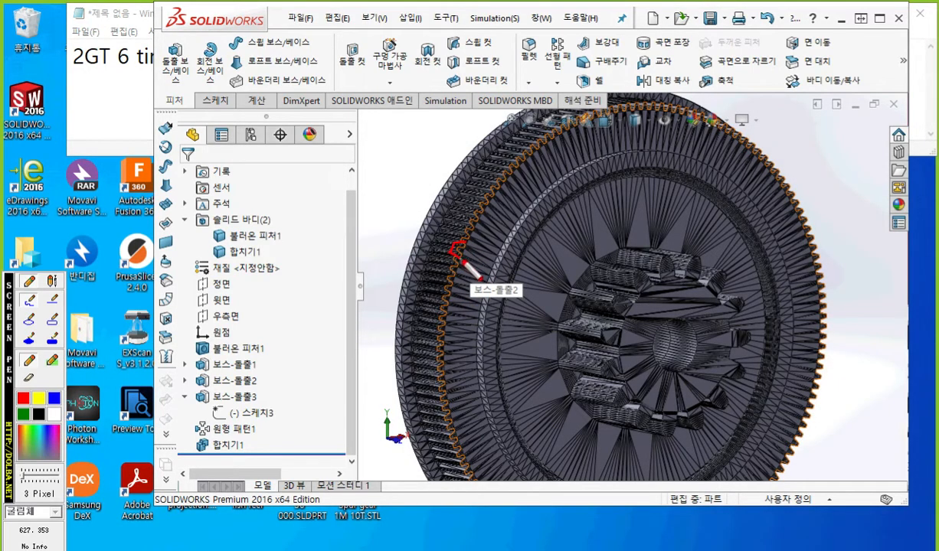
{"action": "mouse_move", "coordinate": [538, 249]}
{"action": "left_mouse_down"}
{"action": "mouse_move", "coordinate": [491, 267]}
{"action": "mouse_move", "coordinate": [517, 275]}
{"action": "left_mouse_up"}
{"action": "mouse_move", "coordinate": [622, 322]}
{"action": "left_mouse_down"}
{"action": "mouse_move", "coordinate": [610, 295]}
{"action": "mouse_move", "coordinate": [631, 300]}
{"action": "left_mouse_up"}
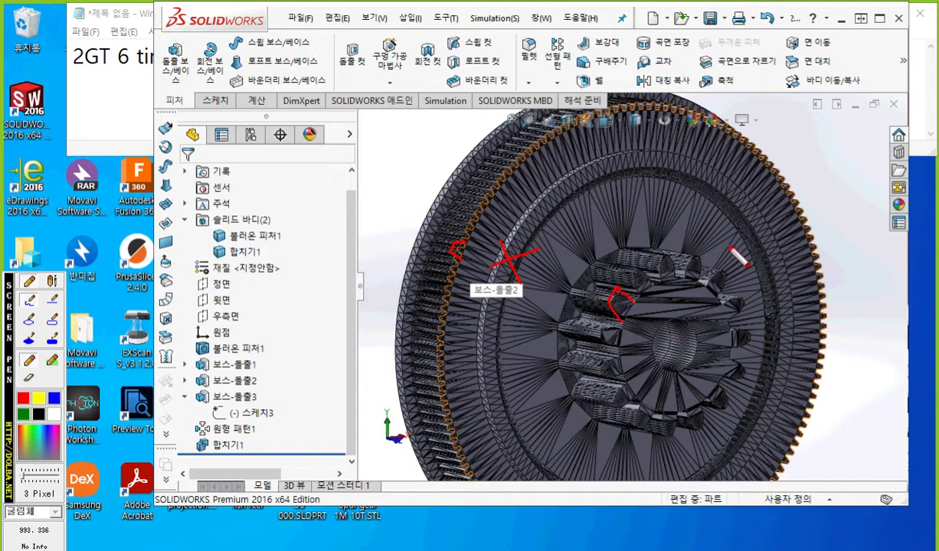
- Circle the design library in red and write the Z tooth-number note and M? beside the pulley with the screen pen
{"action": "mouse_move", "coordinate": [882, 140]}
{"action": "left_mouse_down"}
{"action": "mouse_move", "coordinate": [880, 160]}
{"action": "mouse_move", "coordinate": [905, 181]}
{"action": "left_mouse_up"}
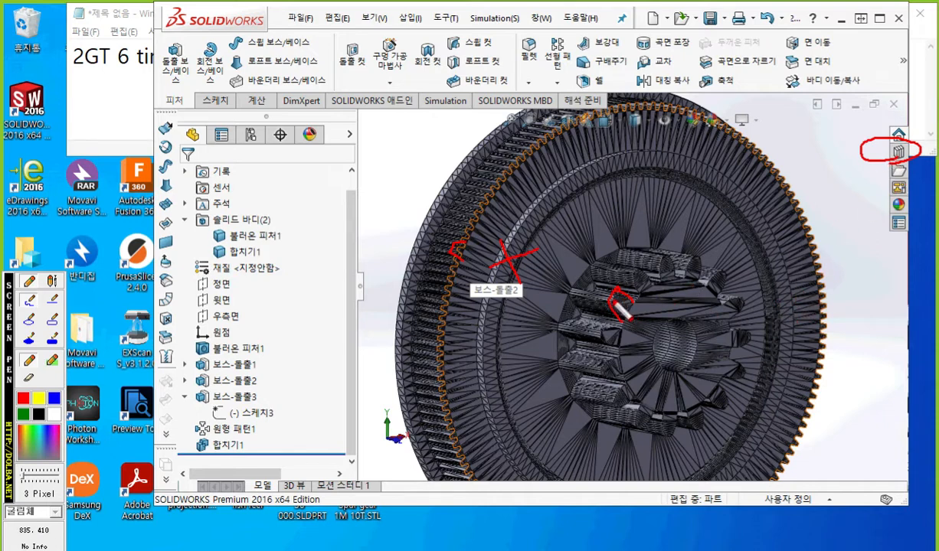
{"action": "mouse_move", "coordinate": [743, 186]}
{"action": "left_mouse_down"}
{"action": "mouse_move", "coordinate": [740, 216]}
{"action": "mouse_move", "coordinate": [780, 210]}
{"action": "left_mouse_up"}
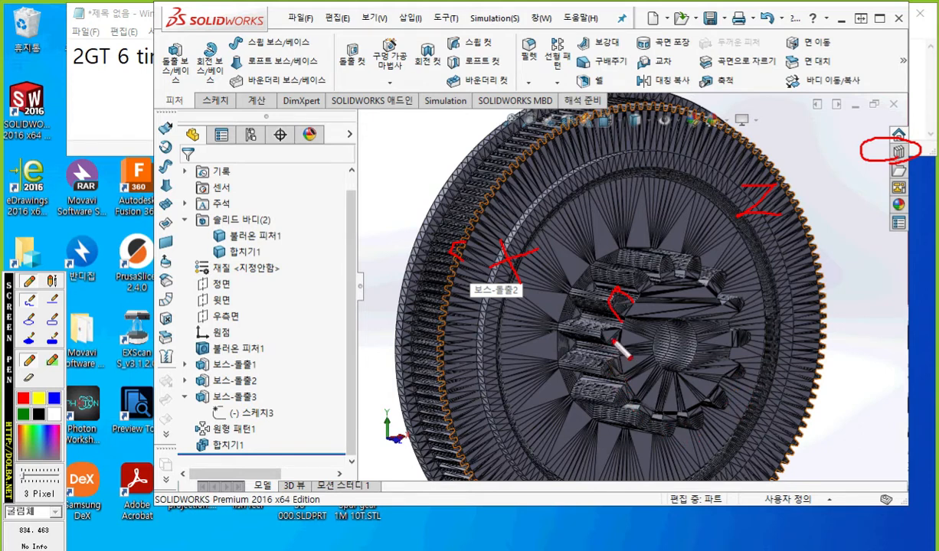
{"action": "mouse_move", "coordinate": [812, 175]}
{"action": "left_mouse_down"}
{"action": "mouse_move", "coordinate": [802, 212]}
{"action": "mouse_move", "coordinate": [835, 200]}
{"action": "mouse_move", "coordinate": [825, 213]}
{"action": "mouse_move", "coordinate": [846, 174]}
{"action": "mouse_move", "coordinate": [806, 194]}
{"action": "left_mouse_up"}
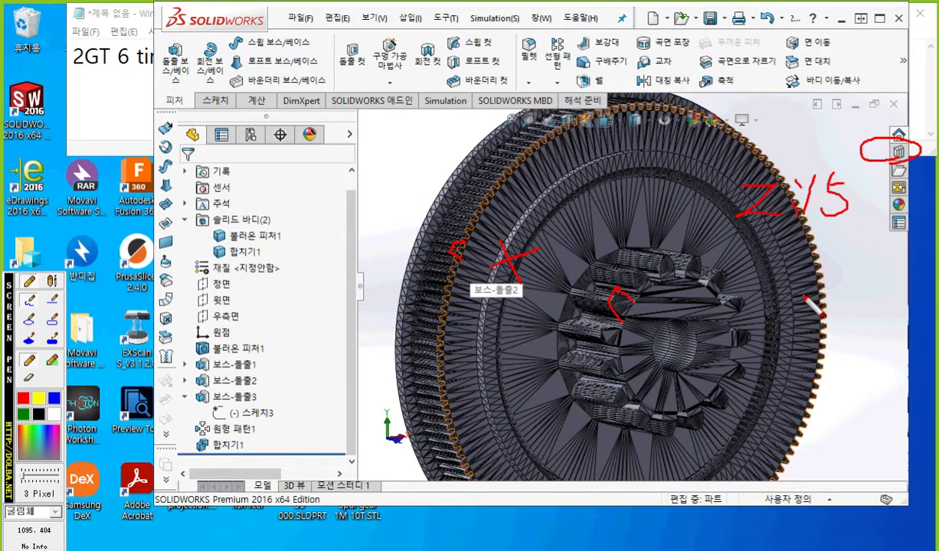
{"action": "mouse_move", "coordinate": [757, 143]}
{"action": "left_mouse_down"}
{"action": "mouse_move", "coordinate": [759, 116]}
{"action": "mouse_move", "coordinate": [772, 134]}
{"action": "mouse_move", "coordinate": [782, 115]}
{"action": "mouse_move", "coordinate": [794, 146]}
{"action": "left_mouse_up"}
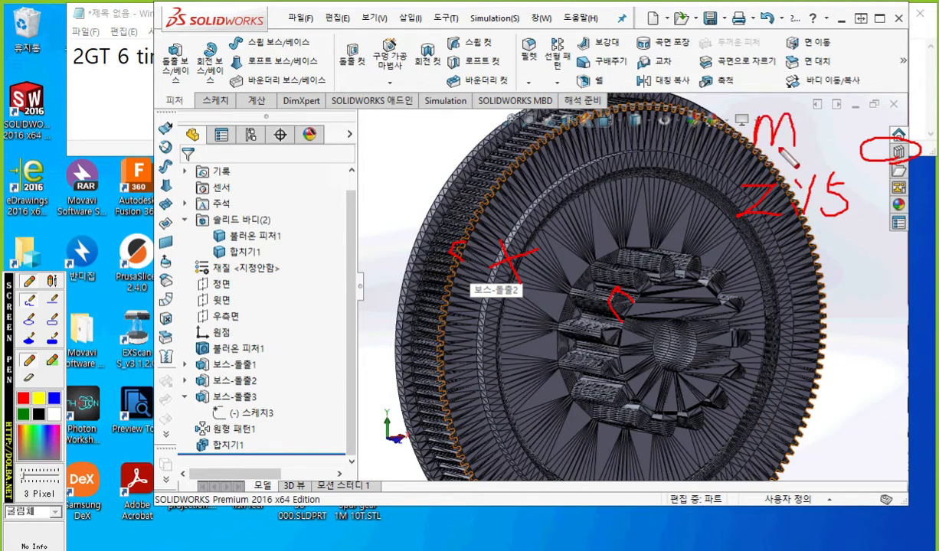
{"action": "mouse_move", "coordinate": [764, 115]}
{"action": "left_mouse_down"}
{"action": "mouse_move", "coordinate": [786, 108]}
{"action": "mouse_move", "coordinate": [766, 119]}
{"action": "mouse_move", "coordinate": [778, 143]}
{"action": "mouse_move", "coordinate": [790, 116]}
{"action": "mouse_move", "coordinate": [793, 145]}
{"action": "mouse_move", "coordinate": [756, 148]}
{"action": "left_mouse_up"}
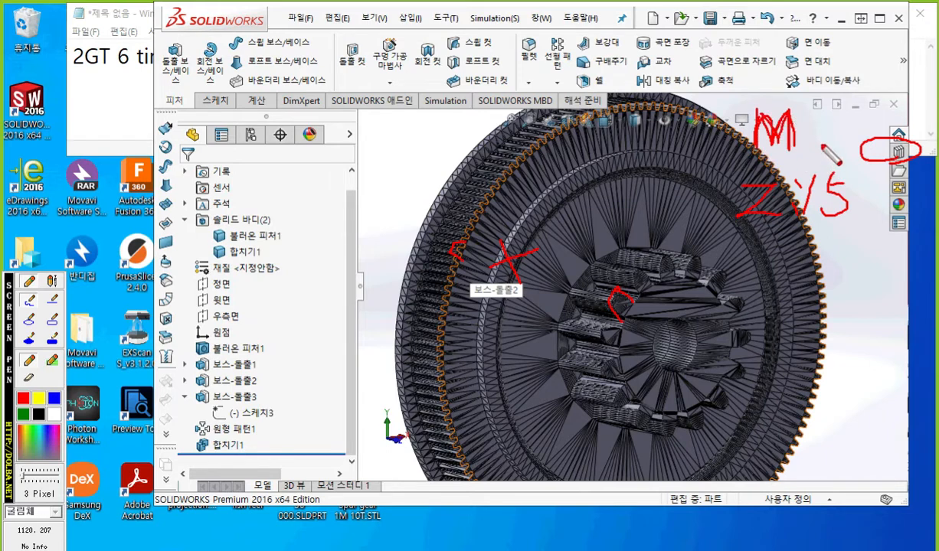
{"action": "mouse_move", "coordinate": [818, 119]}
{"action": "left_mouse_down"}
{"action": "mouse_move", "coordinate": [829, 110]}
{"action": "mouse_move", "coordinate": [824, 157]}
{"action": "left_mouse_up"}
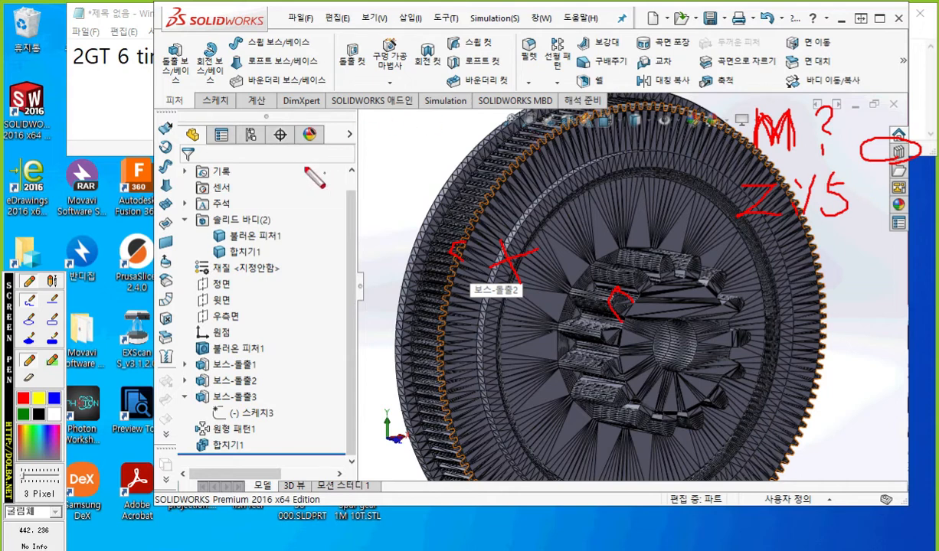
- Write the formula PCD=MZ in red over the feature tree and clear all the pen marks
{"action": "mouse_move", "coordinate": [247, 153]}
{"action": "left_mouse_down"}
{"action": "mouse_move", "coordinate": [247, 179]}
{"action": "mouse_move", "coordinate": [248, 166]}
{"action": "mouse_move", "coordinate": [277, 153]}
{"action": "mouse_move", "coordinate": [283, 195]}
{"action": "left_mouse_up"}
{"action": "mouse_move", "coordinate": [295, 153]}
{"action": "left_mouse_down"}
{"action": "mouse_move", "coordinate": [295, 193]}
{"action": "mouse_move", "coordinate": [329, 183]}
{"action": "mouse_move", "coordinate": [330, 173]}
{"action": "mouse_move", "coordinate": [425, 185]}
{"action": "left_mouse_up"}
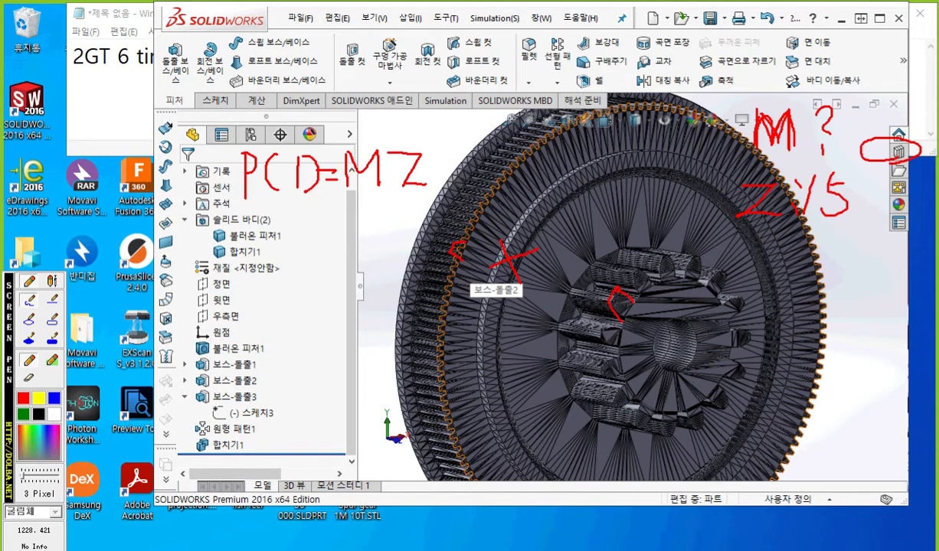
{"action": "left_click", "coordinate": [399, 248]}
{"action": "key", "text": "Escape"}
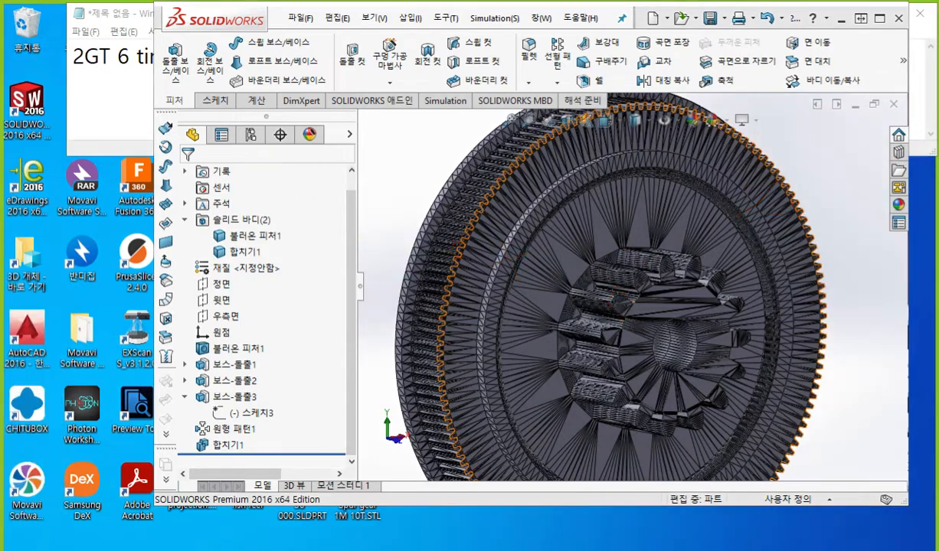
- Bring up the 스퍼기어 공식정리.txt notes in Notepad, resize the window to fit the text, and highlight the M, Z and P.C.D definitions and the PCD formula
{"action": "left_click_drag", "start_coordinate": [938, 258], "coordinate": [536, 18]}
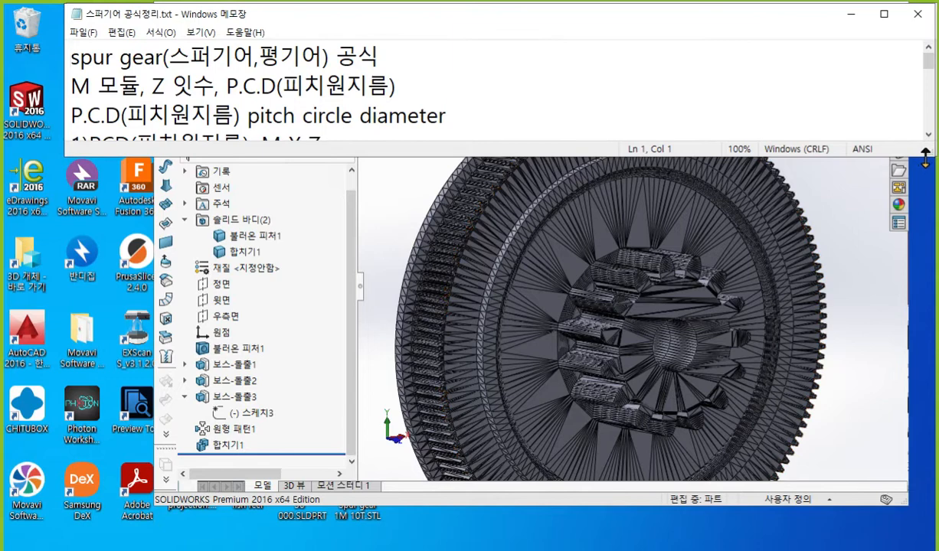
{"action": "left_click_drag", "start_coordinate": [928, 155], "coordinate": [490, 487]}
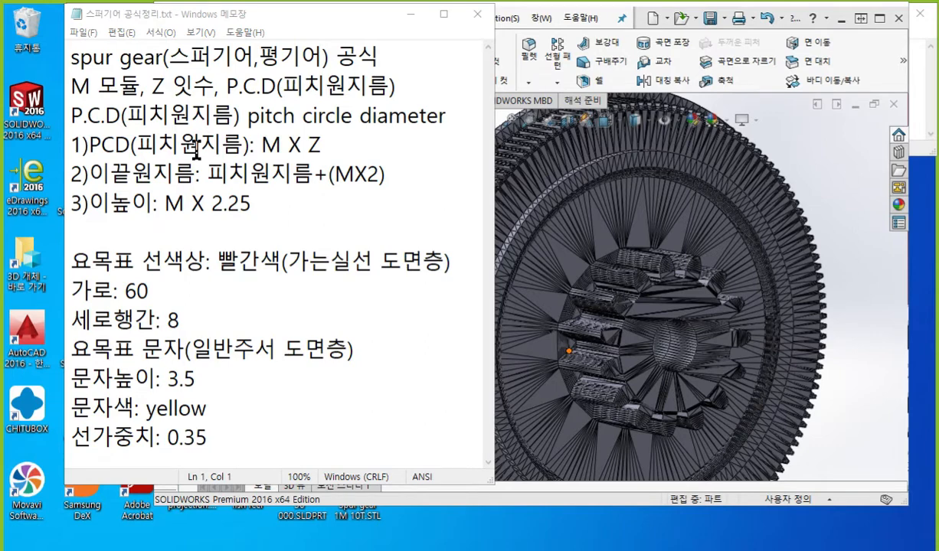
{"action": "left_click_drag", "start_coordinate": [71, 88], "coordinate": [141, 88]}
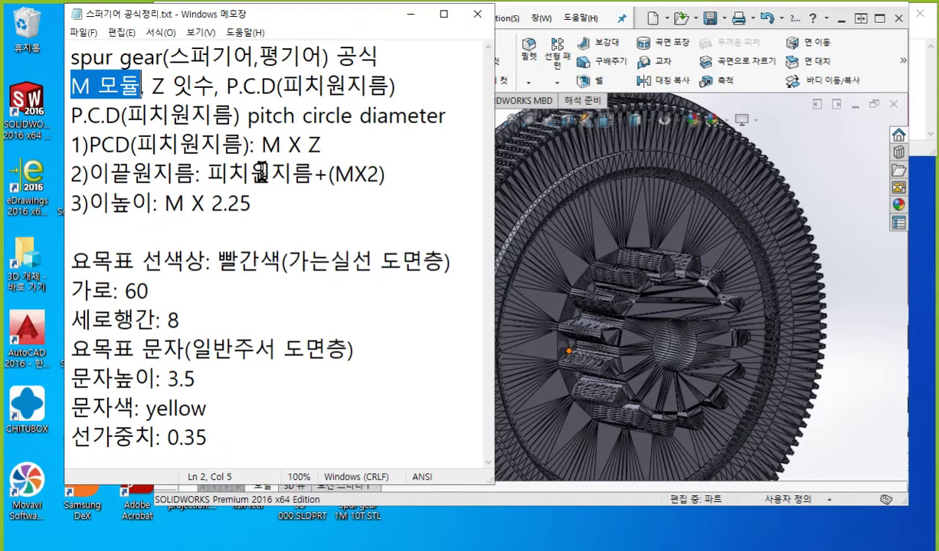
{"action": "left_click_drag", "start_coordinate": [152, 86], "coordinate": [207, 84]}
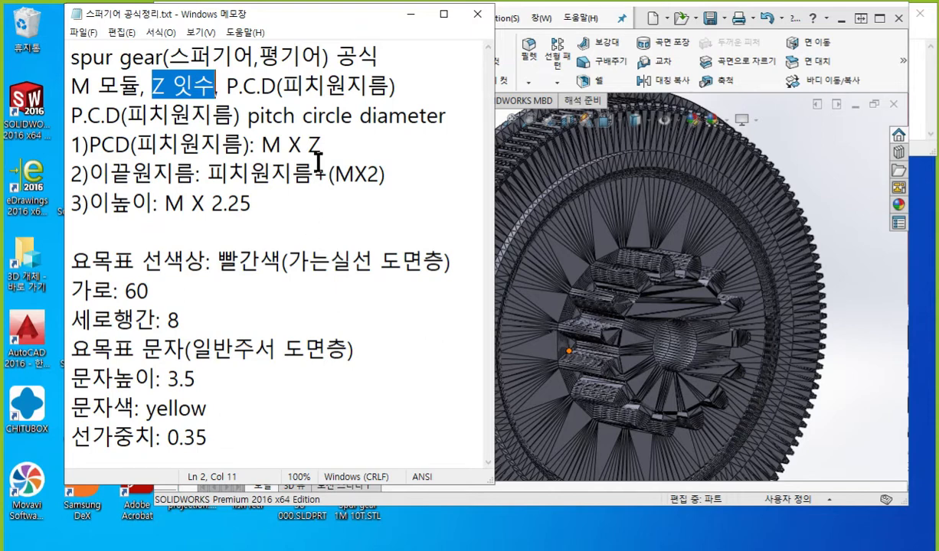
{"action": "left_click_drag", "start_coordinate": [227, 86], "coordinate": [397, 86]}
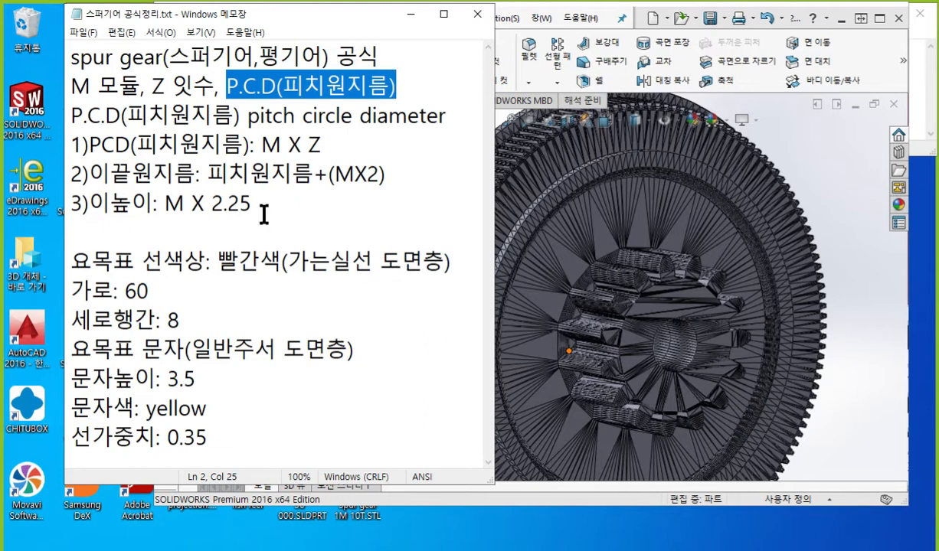
{"action": "left_click_drag", "start_coordinate": [248, 117], "coordinate": [451, 115]}
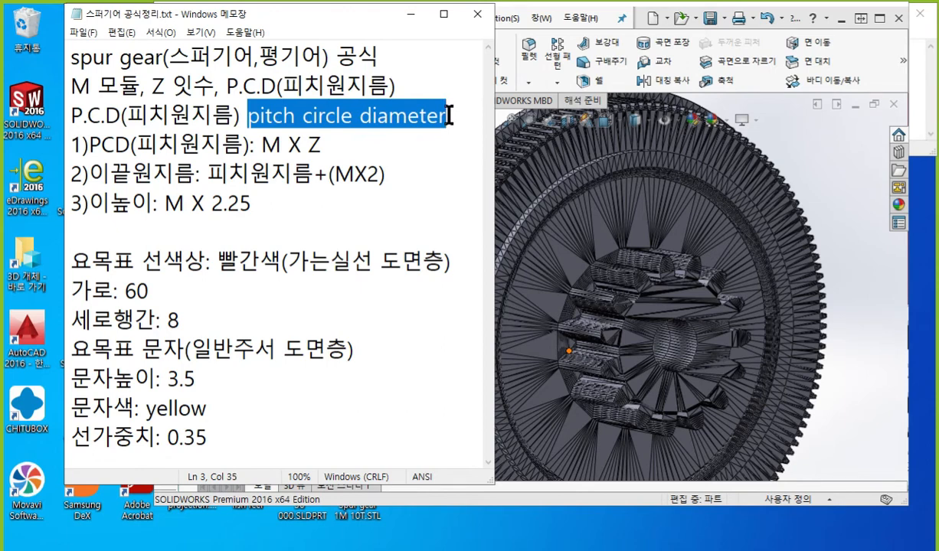
{"action": "left_click_drag", "start_coordinate": [89, 144], "coordinate": [335, 144]}
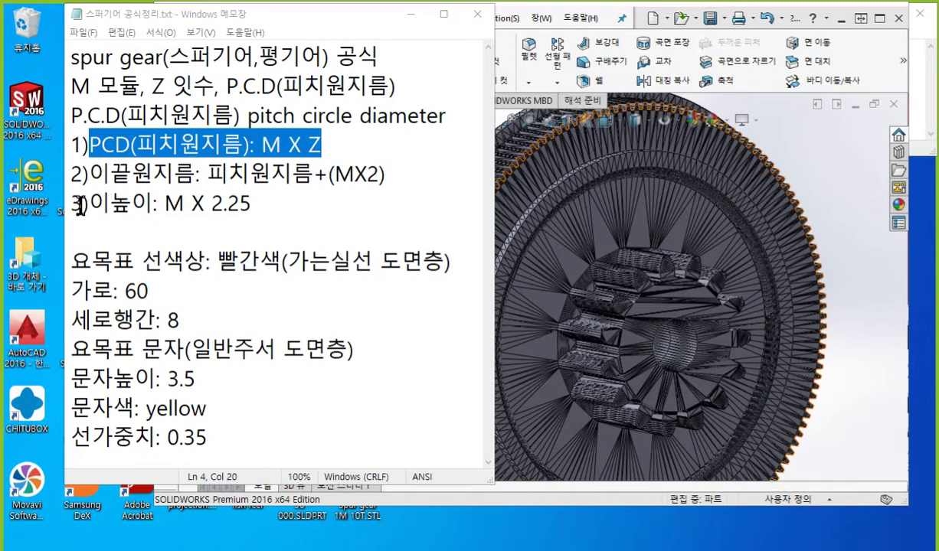
- Highlight the tooth height formula and the tip circle diameter formula, including its pitch diameter and (MX2) terms, in the gear notes
{"action": "left_click_drag", "start_coordinate": [68, 207], "coordinate": [288, 211]}
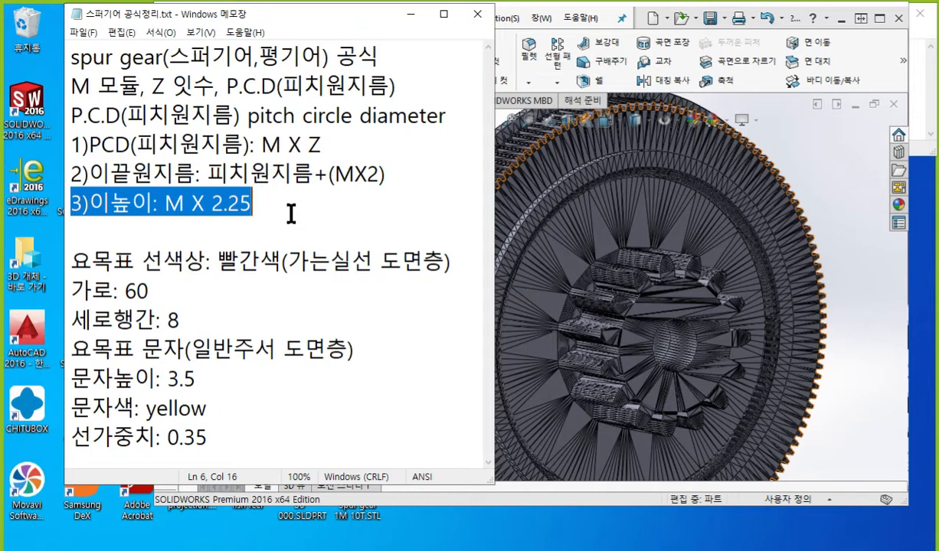
{"action": "left_click_drag", "start_coordinate": [383, 174], "coordinate": [327, 176]}
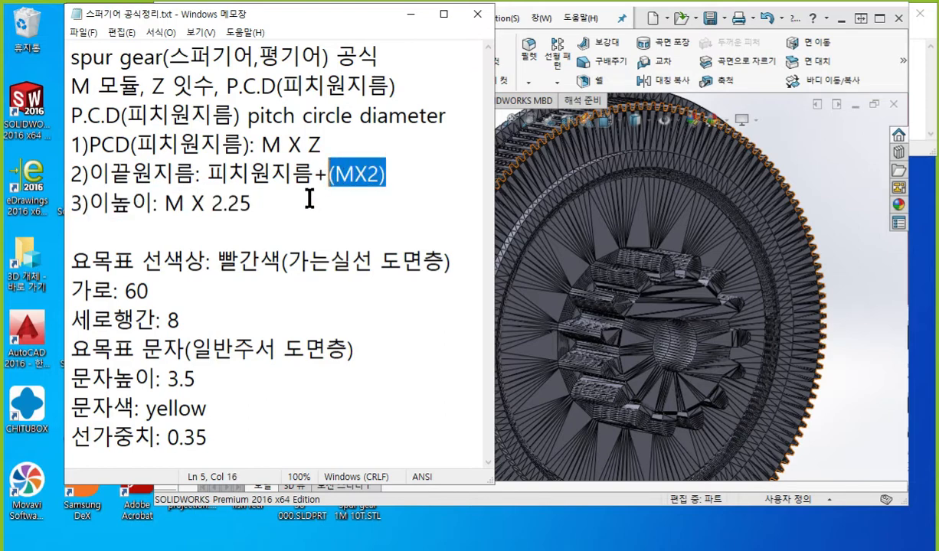
{"action": "left_click", "coordinate": [211, 175]}
{"action": "left_click_drag", "start_coordinate": [216, 175], "coordinate": [313, 175]}
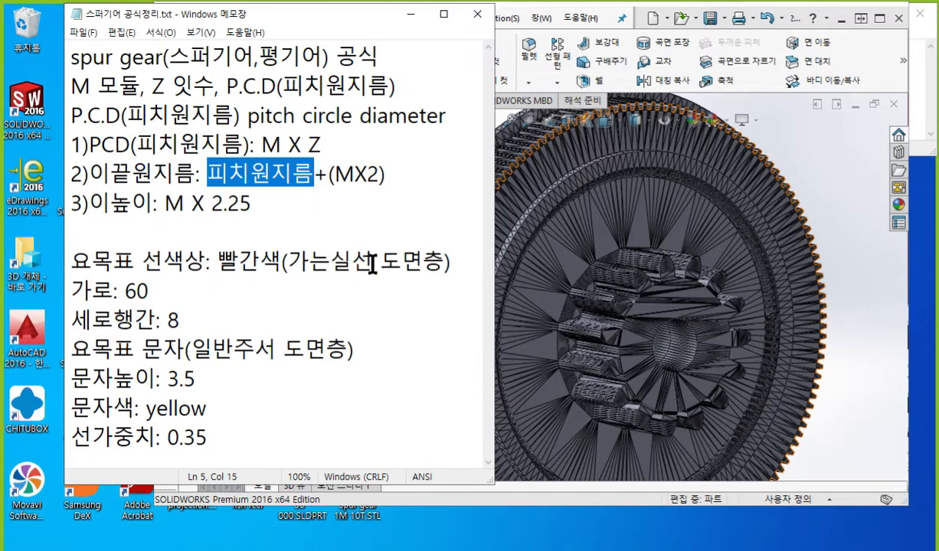
{"action": "left_click_drag", "start_coordinate": [91, 176], "coordinate": [401, 177]}
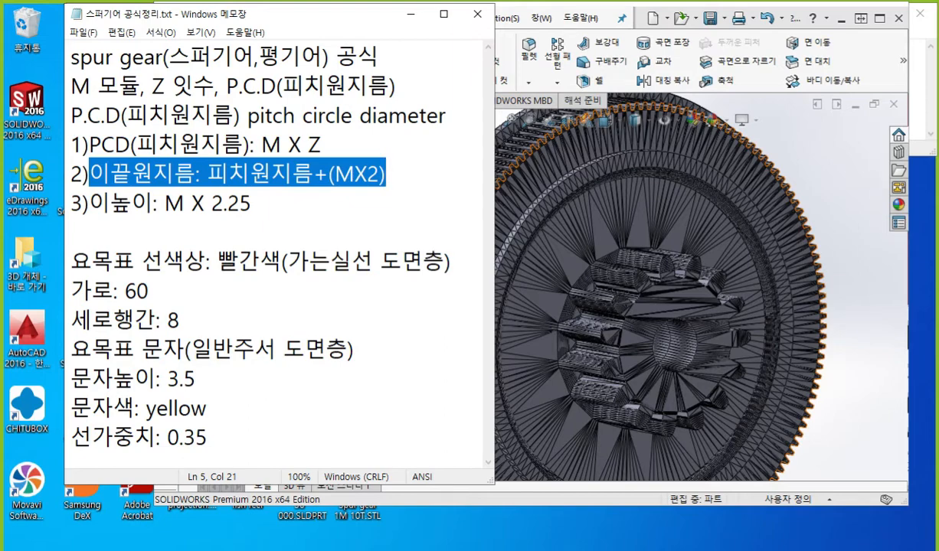
- Switch to the 142,143.jpg textbook page in the photo viewer and examine the 스퍼 기어의 도시법 figure up close
{"action": "left_click", "coordinate": [812, 549]}
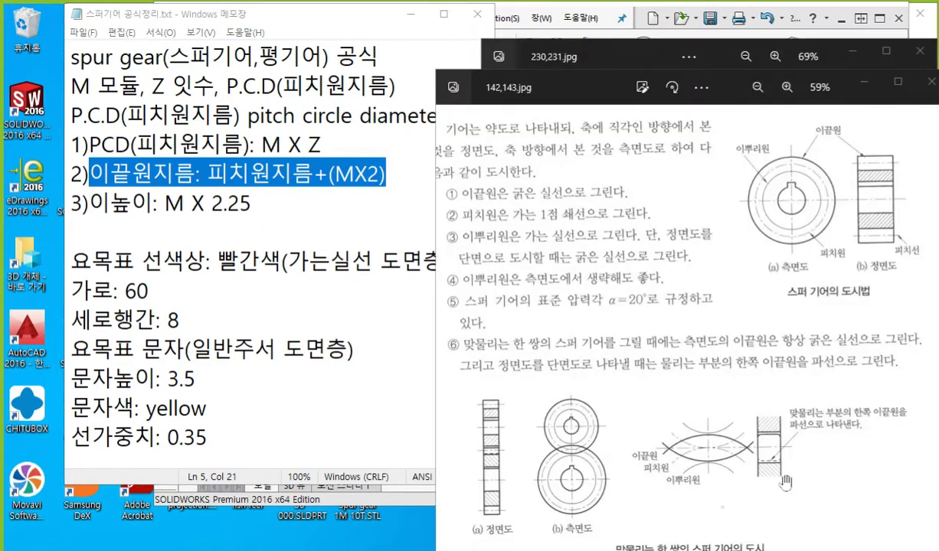
{"action": "left_click_drag", "start_coordinate": [594, 207], "coordinate": [593, 279]}
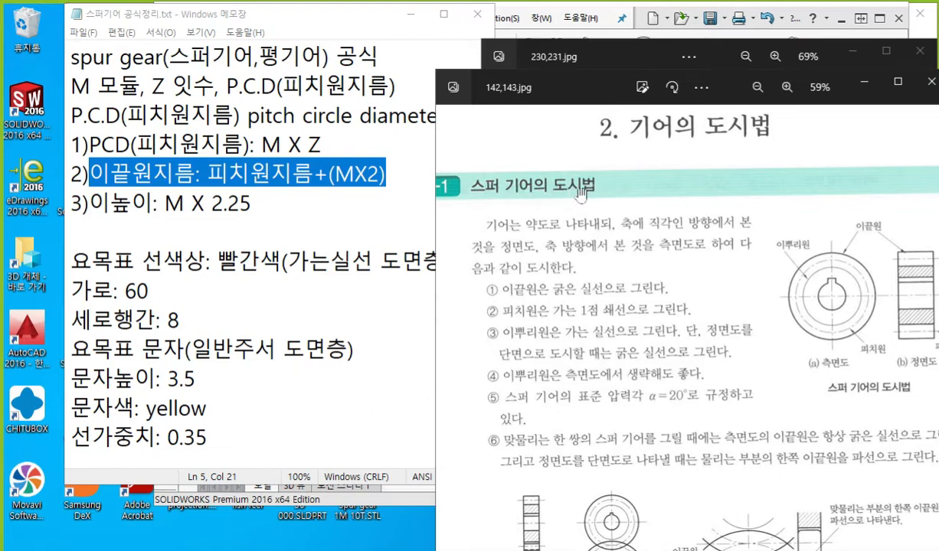
{"action": "left_click_drag", "start_coordinate": [804, 373], "coordinate": [652, 343]}
{"action": "scroll", "coordinate": [761, 294], "scroll_direction": "up", "scroll_amount": 2}
{"action": "scroll", "coordinate": [756, 302], "scroll_direction": "up", "scroll_amount": 3}
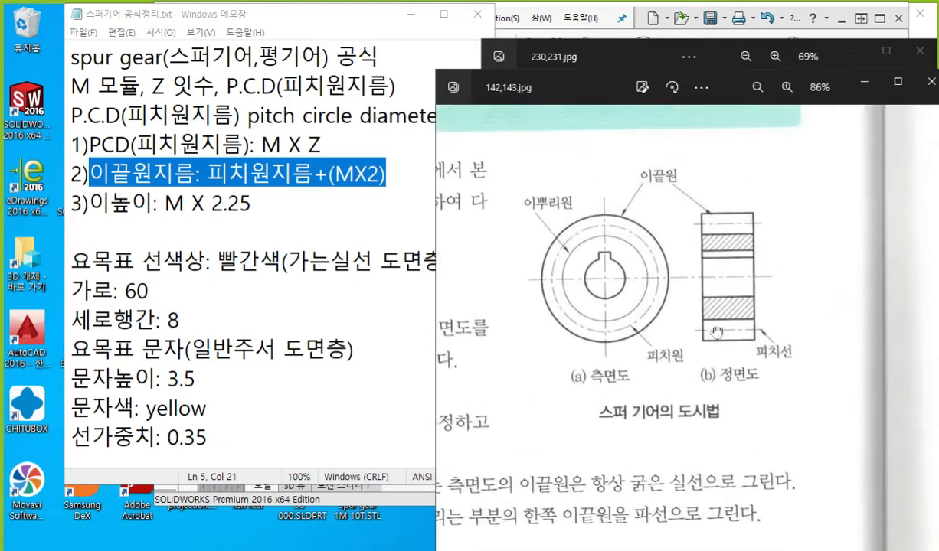
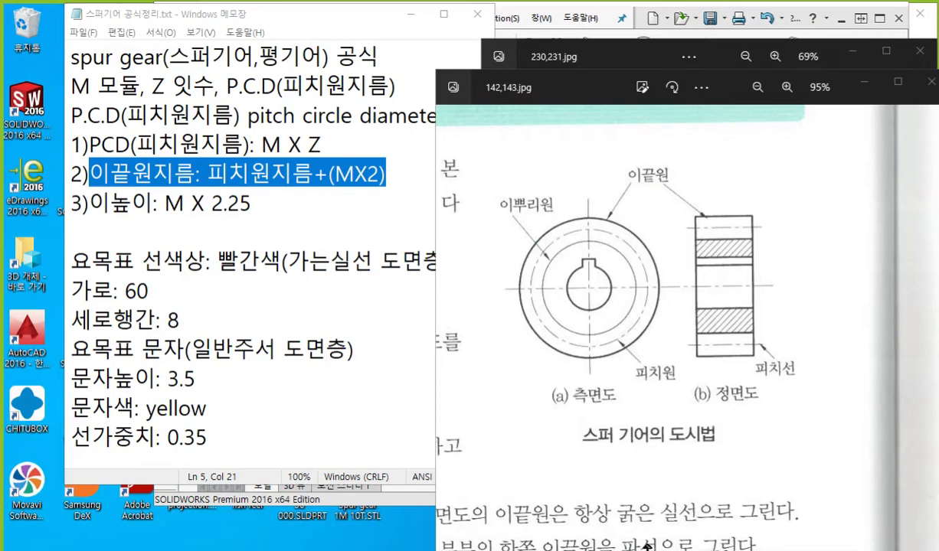
- Mark the side view's centre with a note beside the gear, trace the front view's axis, and underline 정면도 in red pen
{"action": "mouse_move", "coordinate": [550, 350]}
{"action": "left_mouse_down"}
{"action": "mouse_move", "coordinate": [564, 359]}
{"action": "mouse_move", "coordinate": [540, 369]}
{"action": "mouse_move", "coordinate": [559, 380]}
{"action": "left_mouse_up"}
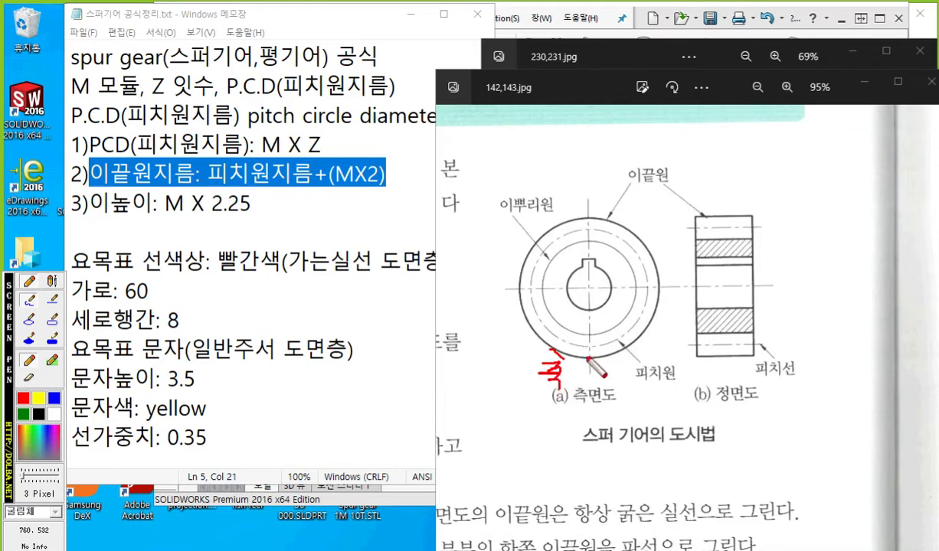
{"action": "left_click_drag", "start_coordinate": [592, 281], "coordinate": [588, 288]}
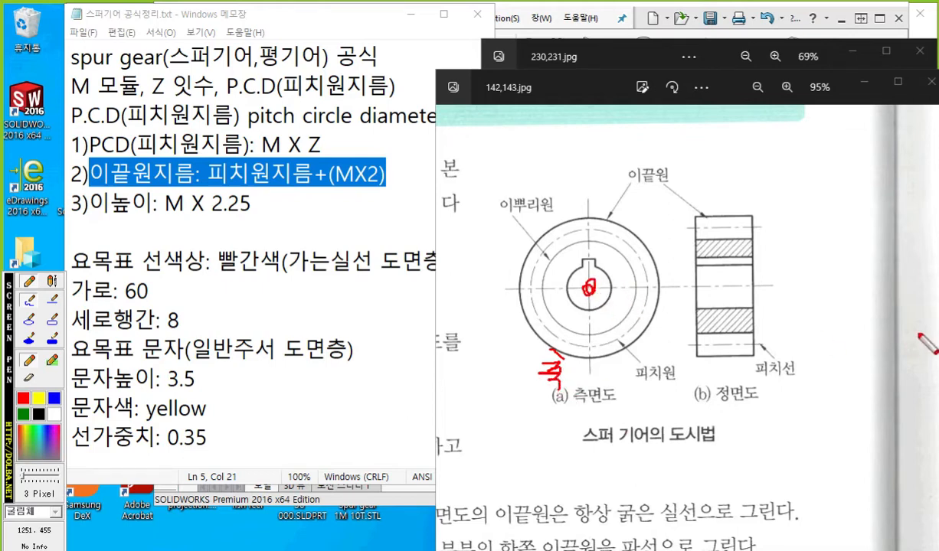
{"action": "left_click_drag", "start_coordinate": [672, 287], "coordinate": [785, 289]}
{"action": "mouse_move", "coordinate": [734, 325]}
{"action": "left_mouse_down"}
{"action": "mouse_move", "coordinate": [729, 291]}
{"action": "mouse_move", "coordinate": [750, 305]}
{"action": "mouse_move", "coordinate": [739, 291]}
{"action": "left_mouse_up"}
{"action": "left_click_drag", "start_coordinate": [697, 405], "coordinate": [795, 406]}
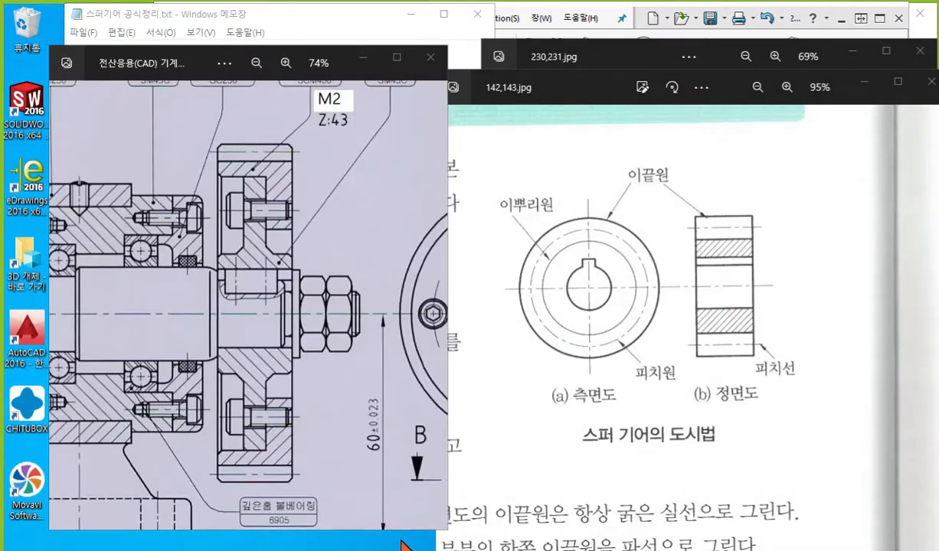
- Browse the 전산응용(CAD) drawing images to the whole 동력전달장치-11 assembly drawing on page 92
{"action": "scroll", "coordinate": [131, 304], "scroll_direction": "down", "scroll_amount": 3, "text": "ctrl"}
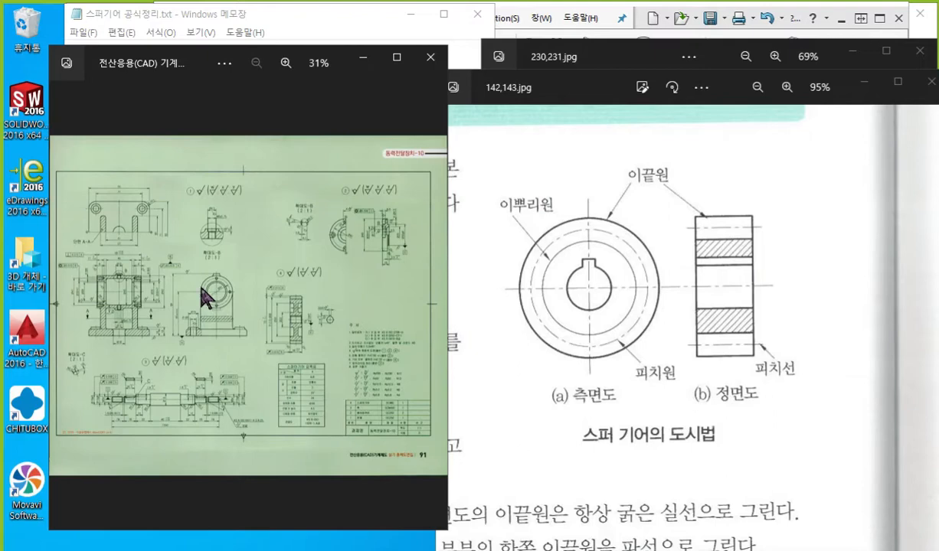
{"action": "left_click", "coordinate": [63, 307]}
{"action": "left_click", "coordinate": [433, 308]}
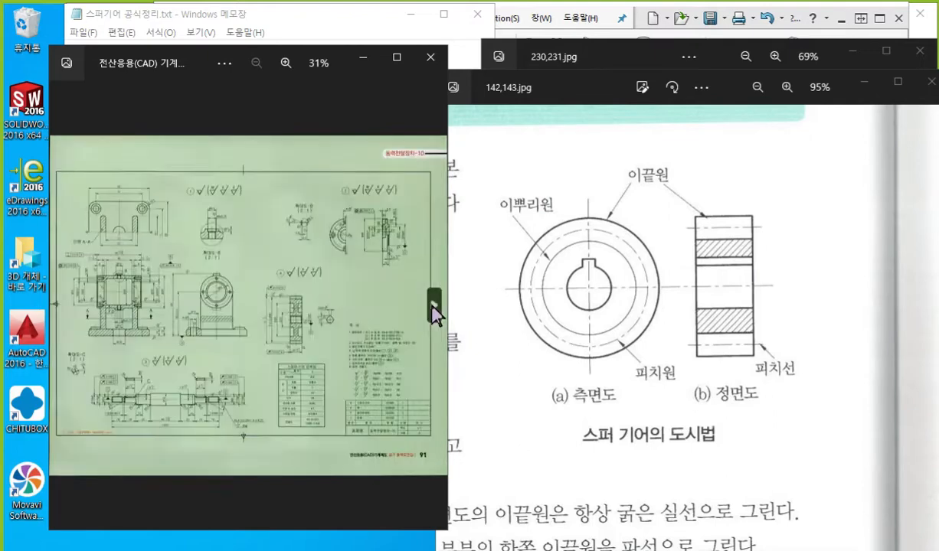
{"action": "left_click", "coordinate": [433, 308]}
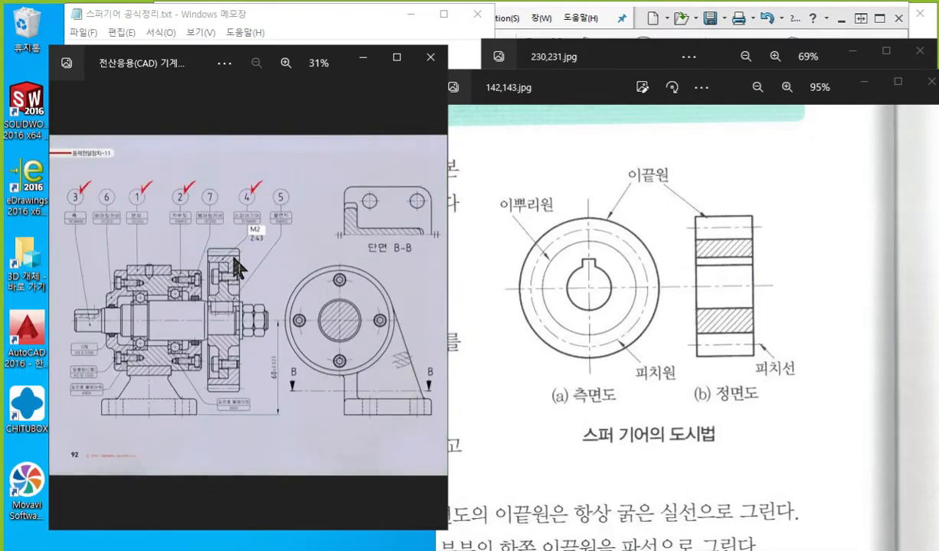
- Circle the assembly drawing's spur gear teeth and link them by arrow to the textbook front view, marked with 이빨, a pitch line and hatching
{"action": "key", "text": "F12"}
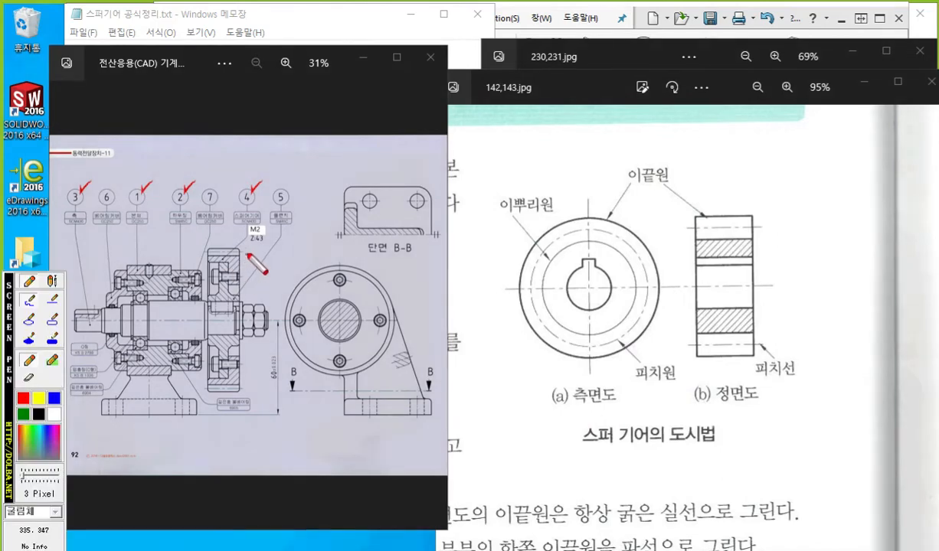
{"action": "mouse_move", "coordinate": [252, 257]}
{"action": "left_mouse_down"}
{"action": "mouse_move", "coordinate": [203, 239]}
{"action": "mouse_move", "coordinate": [249, 246]}
{"action": "mouse_move", "coordinate": [253, 262]}
{"action": "left_mouse_up"}
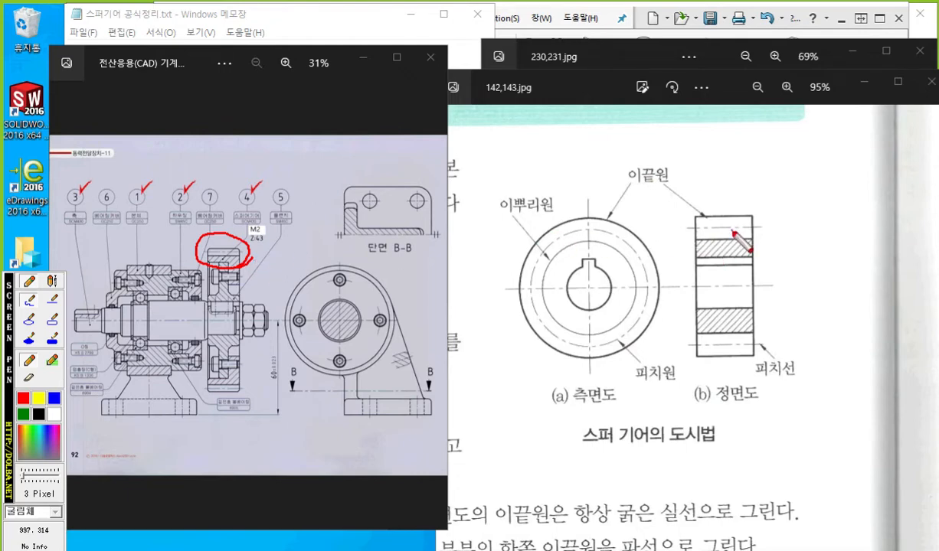
{"action": "mouse_move", "coordinate": [787, 180]}
{"action": "left_mouse_down"}
{"action": "mouse_move", "coordinate": [762, 209]}
{"action": "mouse_move", "coordinate": [802, 181]}
{"action": "mouse_move", "coordinate": [835, 178]}
{"action": "mouse_move", "coordinate": [821, 177]}
{"action": "mouse_move", "coordinate": [835, 193]}
{"action": "mouse_move", "coordinate": [846, 180]}
{"action": "mouse_move", "coordinate": [829, 217]}
{"action": "left_mouse_up"}
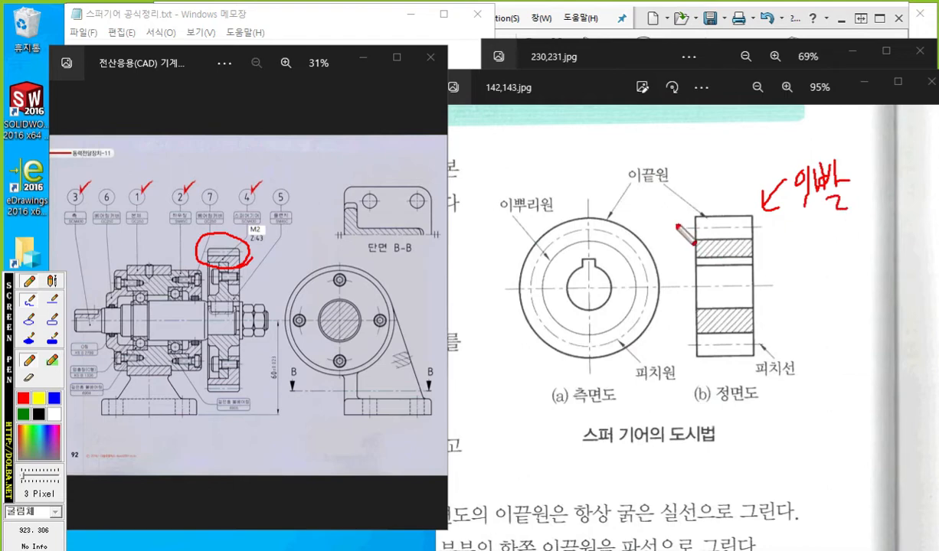
{"action": "left_click_drag", "start_coordinate": [674, 227], "coordinate": [771, 228]}
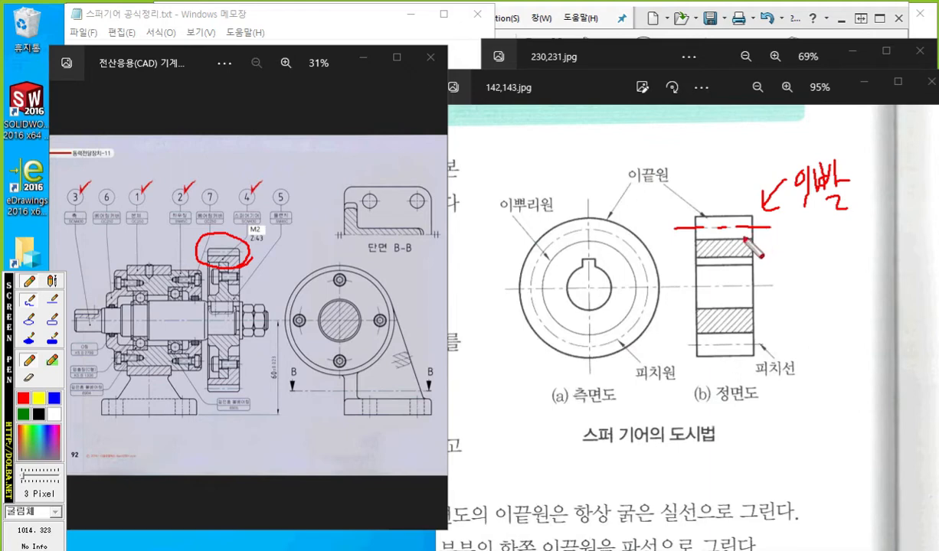
{"action": "mouse_move", "coordinate": [703, 242]}
{"action": "left_mouse_down"}
{"action": "mouse_move", "coordinate": [712, 256]}
{"action": "mouse_move", "coordinate": [736, 256]}
{"action": "left_mouse_up"}
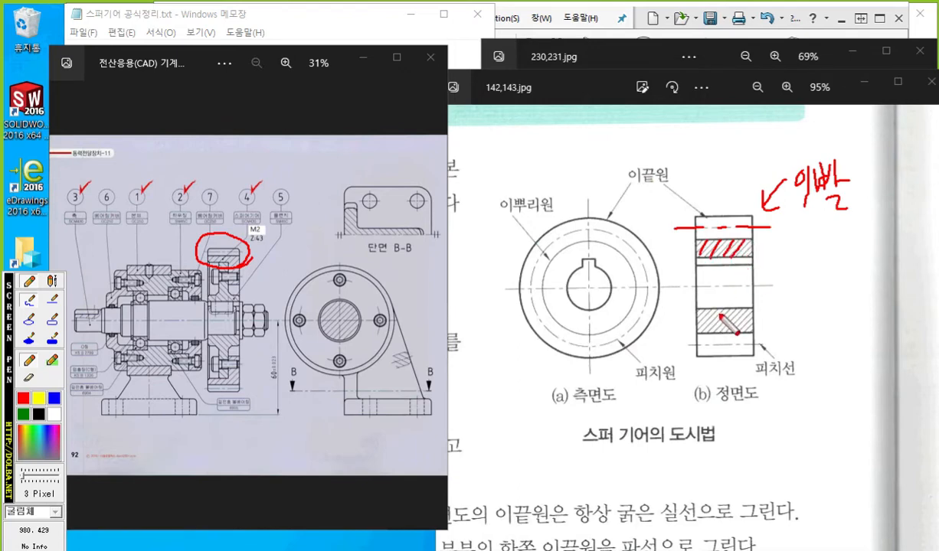
{"action": "mouse_move", "coordinate": [252, 265]}
{"action": "left_mouse_down"}
{"action": "mouse_move", "coordinate": [660, 258]}
{"action": "mouse_move", "coordinate": [678, 246]}
{"action": "mouse_move", "coordinate": [671, 279]}
{"action": "left_mouse_up"}
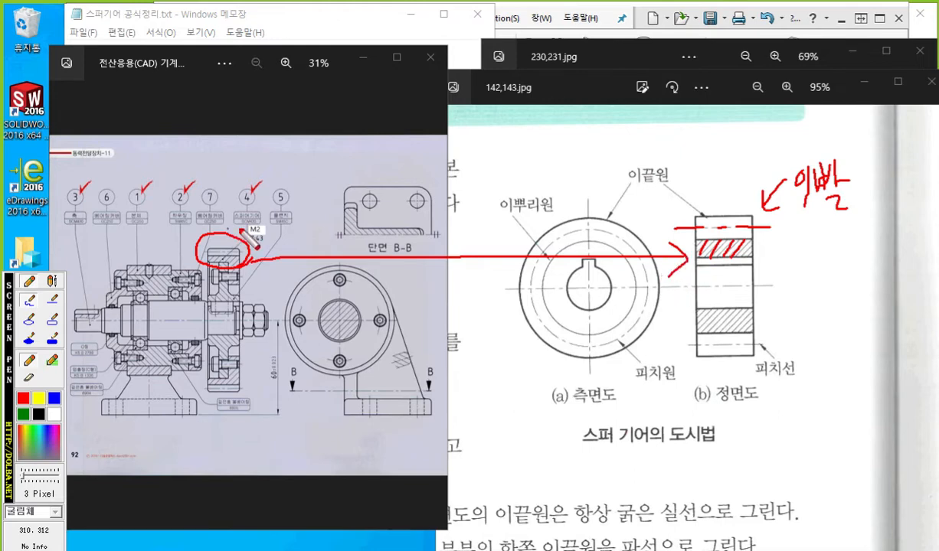
- Circle the spur gear's module and tooth-number label, write M2 and Z43 in large red letters beside it, and clear the pen marks
{"action": "mouse_move", "coordinate": [267, 245]}
{"action": "left_mouse_down"}
{"action": "mouse_move", "coordinate": [238, 218]}
{"action": "mouse_move", "coordinate": [269, 255]}
{"action": "left_mouse_up"}
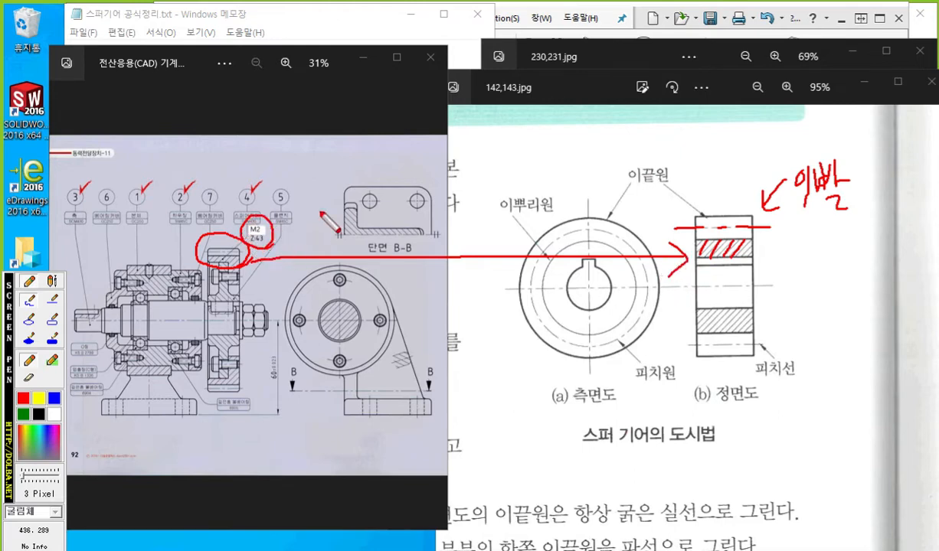
{"action": "mouse_move", "coordinate": [282, 167]}
{"action": "left_mouse_down"}
{"action": "mouse_move", "coordinate": [283, 141]}
{"action": "mouse_move", "coordinate": [293, 157]}
{"action": "mouse_move", "coordinate": [301, 142]}
{"action": "mouse_move", "coordinate": [305, 165]}
{"action": "mouse_move", "coordinate": [345, 149]}
{"action": "mouse_move", "coordinate": [360, 177]}
{"action": "left_mouse_up"}
{"action": "mouse_move", "coordinate": [272, 197]}
{"action": "left_mouse_down"}
{"action": "mouse_move", "coordinate": [303, 201]}
{"action": "mouse_move", "coordinate": [304, 233]}
{"action": "left_mouse_up"}
{"action": "mouse_move", "coordinate": [321, 193]}
{"action": "left_mouse_down"}
{"action": "mouse_move", "coordinate": [315, 209]}
{"action": "mouse_move", "coordinate": [335, 213]}
{"action": "mouse_move", "coordinate": [316, 232]}
{"action": "mouse_move", "coordinate": [354, 230]}
{"action": "mouse_move", "coordinate": [340, 238]}
{"action": "left_mouse_up"}
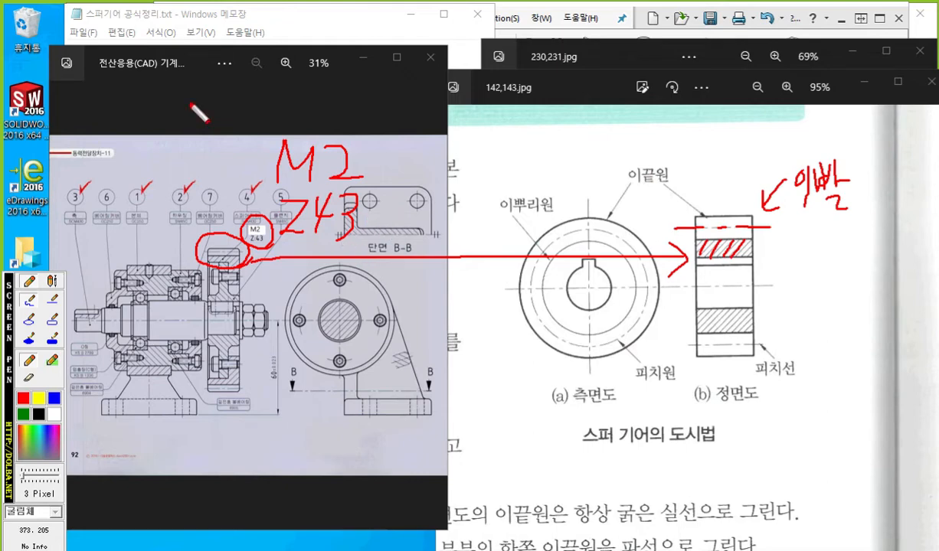
{"action": "key", "text": "Escape"}
- Place the assembly drawing beside the notes, underline M 모듈 and Z 잇수, connect them to the M2 and Z:43 labels, and clear the marks
{"action": "mouse_move", "coordinate": [149, 60]}
{"action": "left_mouse_down"}
{"action": "mouse_move", "coordinate": [450, 91]}
{"action": "mouse_move", "coordinate": [565, 28]}
{"action": "mouse_move", "coordinate": [552, 27]}
{"action": "left_mouse_up"}
{"action": "key", "text": "F2"}
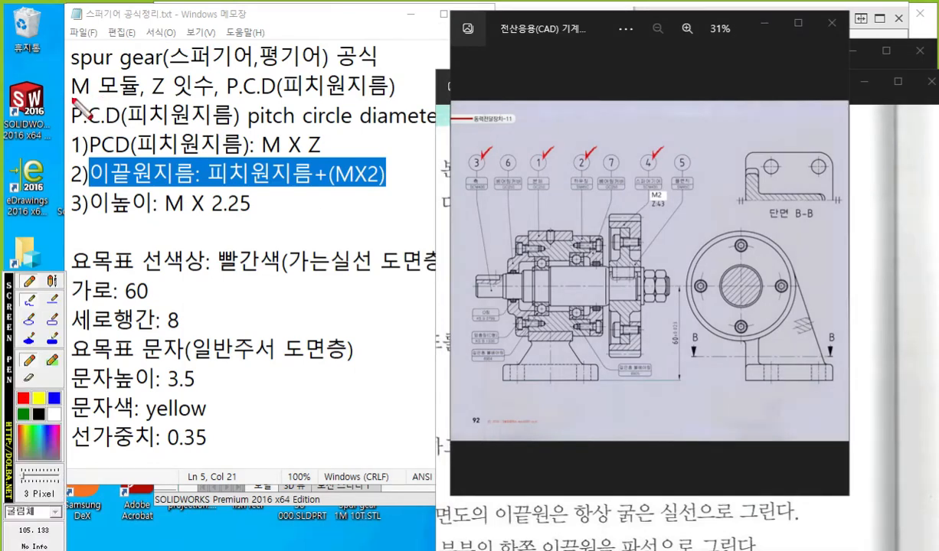
{"action": "left_click_drag", "start_coordinate": [63, 99], "coordinate": [221, 101]}
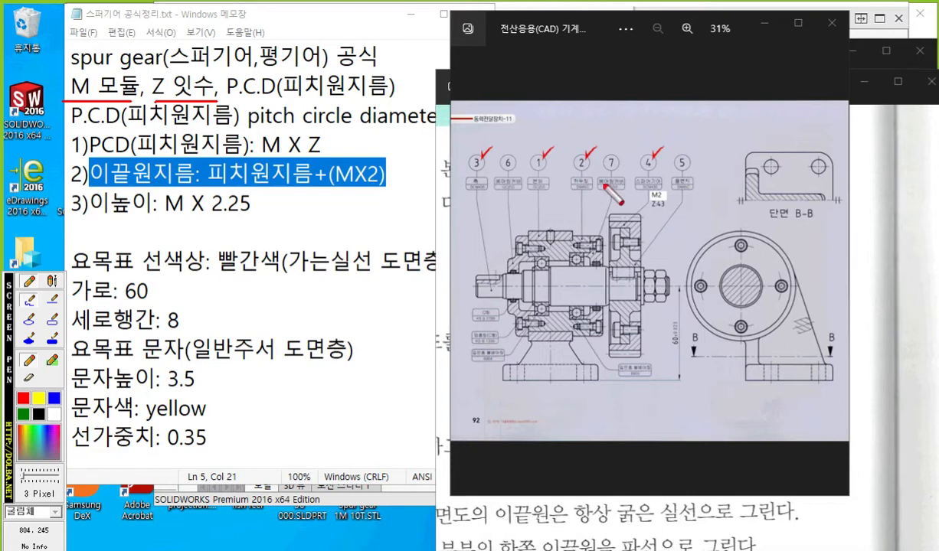
{"action": "mouse_move", "coordinate": [649, 197]}
{"action": "left_mouse_down"}
{"action": "mouse_move", "coordinate": [339, 47]}
{"action": "mouse_move", "coordinate": [149, 65]}
{"action": "mouse_move", "coordinate": [135, 80]}
{"action": "left_mouse_up"}
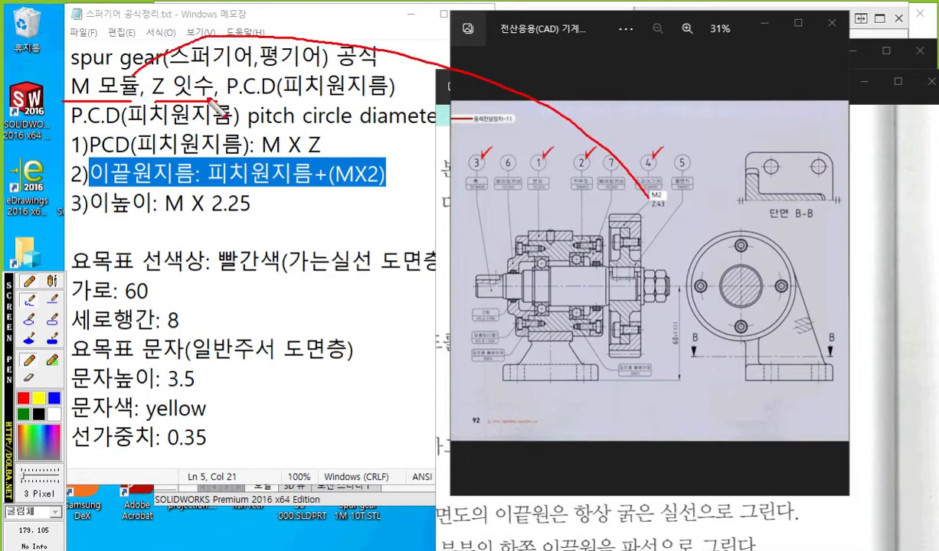
{"action": "mouse_move", "coordinate": [659, 212]}
{"action": "left_mouse_down"}
{"action": "mouse_move", "coordinate": [520, 225]}
{"action": "mouse_move", "coordinate": [262, 170]}
{"action": "mouse_move", "coordinate": [200, 110]}
{"action": "left_mouse_up"}
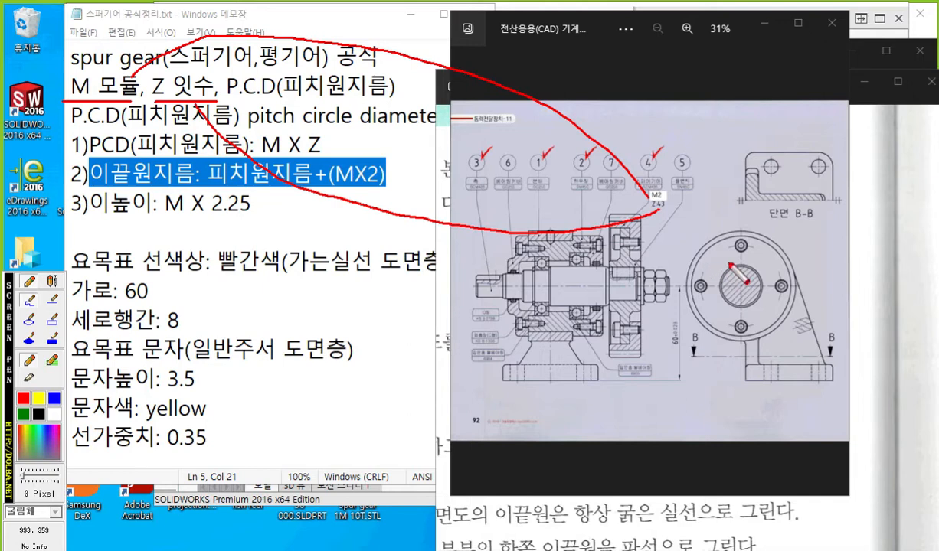
{"action": "key", "text": "Escape"}
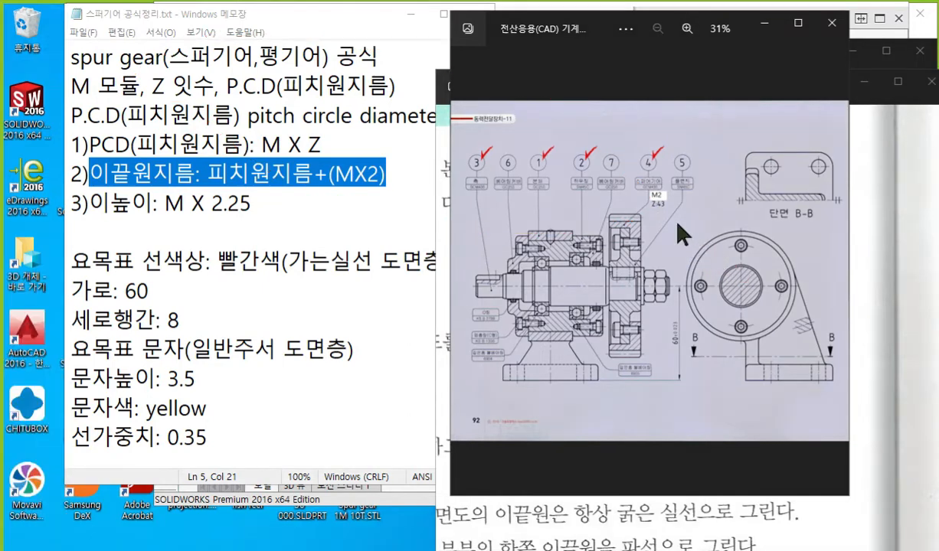
- Enlarge the spur gear area of the assembly drawing, circle its M2 and Z:43 label in red, and clear the mark
{"action": "scroll", "coordinate": [661, 221], "scroll_direction": "up", "scroll_amount": 5}
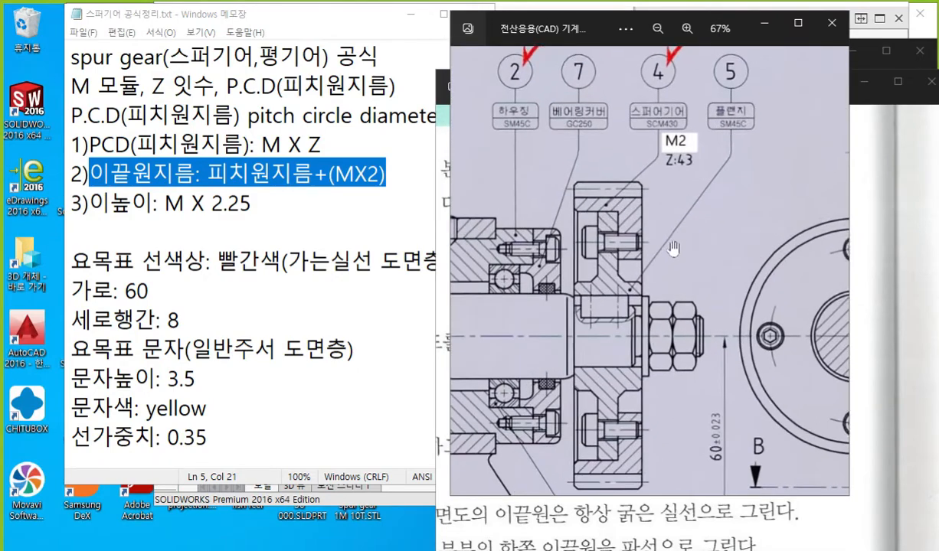
{"action": "left_click_drag", "start_coordinate": [695, 254], "coordinate": [687, 226]}
{"action": "key", "text": "F2"}
{"action": "mouse_move", "coordinate": [712, 139]}
{"action": "left_mouse_down"}
{"action": "mouse_move", "coordinate": [630, 124]}
{"action": "mouse_move", "coordinate": [702, 162]}
{"action": "left_mouse_up"}
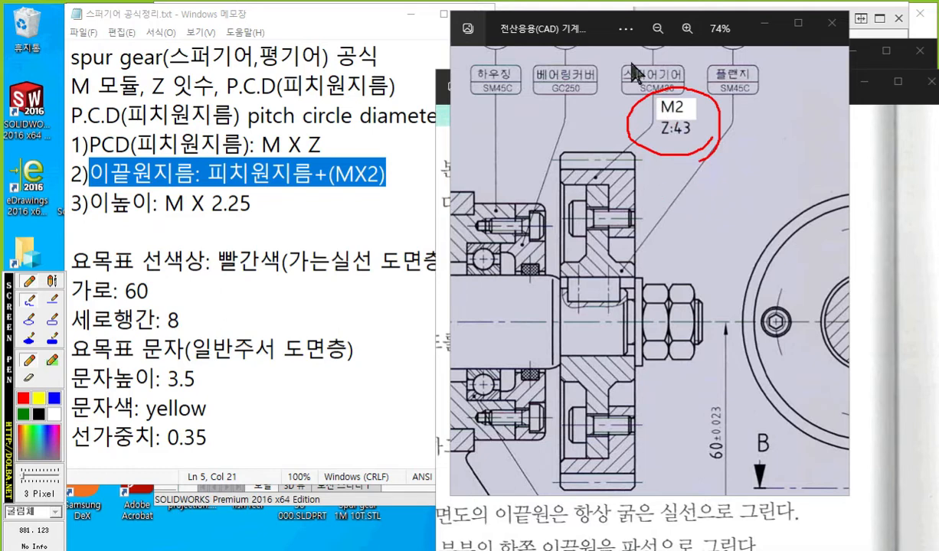
{"action": "key", "text": "F2"}
- Move the assembly drawing next to the textbook figure and trace the spur gear's root line and section hatching in red
{"action": "left_click_drag", "start_coordinate": [592, 34], "coordinate": [218, 57]}
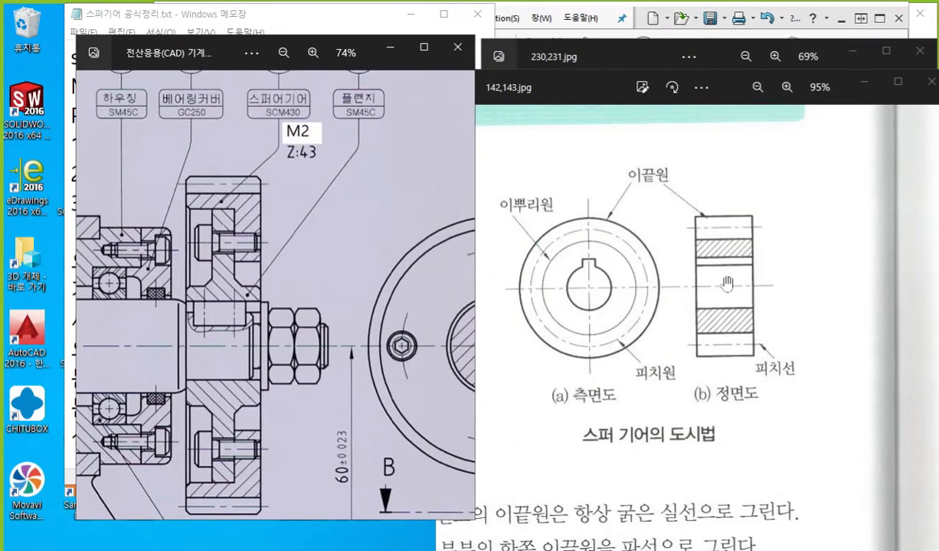
{"action": "key", "text": "F2"}
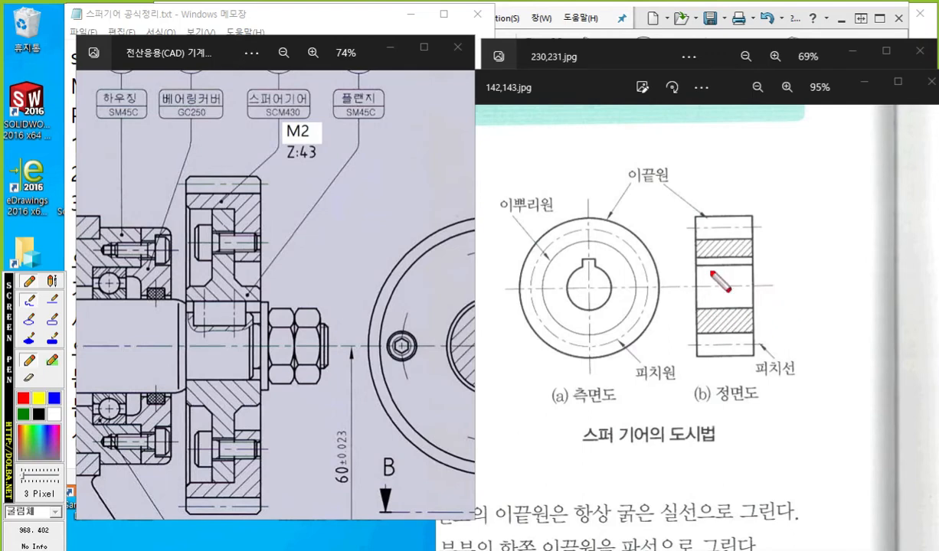
{"action": "mouse_move", "coordinate": [185, 209]}
{"action": "left_mouse_down"}
{"action": "mouse_move", "coordinate": [199, 194]}
{"action": "mouse_move", "coordinate": [232, 211]}
{"action": "mouse_move", "coordinate": [214, 195]}
{"action": "mouse_move", "coordinate": [253, 201]}
{"action": "left_mouse_up"}
{"action": "mouse_move", "coordinate": [239, 227]}
{"action": "left_mouse_down"}
{"action": "mouse_move", "coordinate": [255, 211]}
{"action": "mouse_move", "coordinate": [268, 216]}
{"action": "left_mouse_up"}
{"action": "left_click_drag", "start_coordinate": [243, 258], "coordinate": [258, 231]}
{"action": "mouse_move", "coordinate": [180, 209]}
{"action": "left_mouse_down"}
{"action": "mouse_move", "coordinate": [193, 196]}
{"action": "mouse_move", "coordinate": [280, 217]}
{"action": "left_mouse_up"}
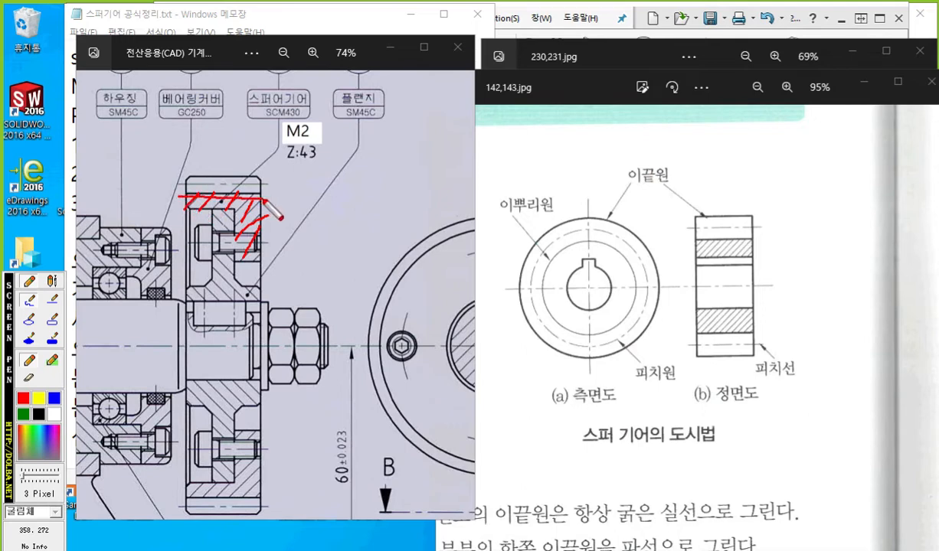
- Trace the centreline and upper section hatching of the textbook gear's front view in red, and clear all pen marks
{"action": "left_click_drag", "start_coordinate": [671, 285], "coordinate": [757, 285]}
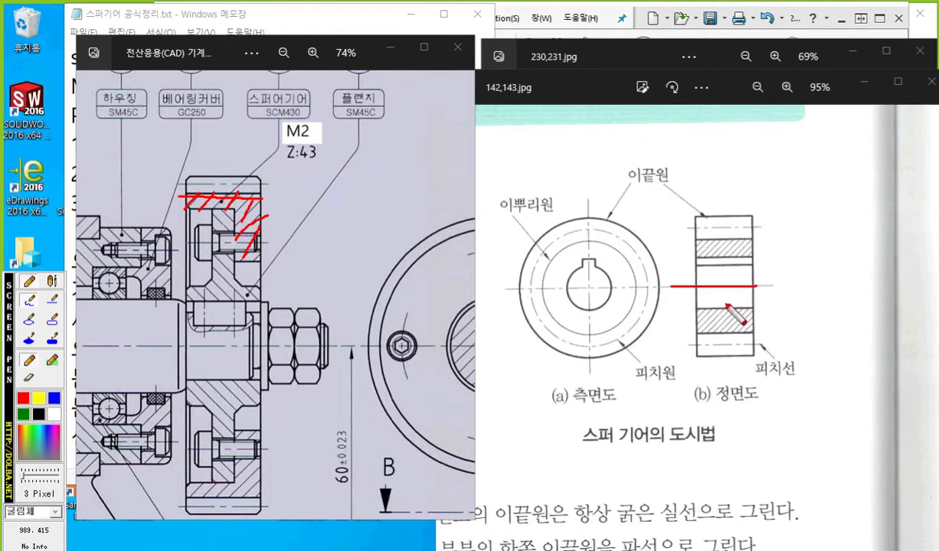
{"action": "mouse_move", "coordinate": [697, 255]}
{"action": "left_mouse_down"}
{"action": "mouse_move", "coordinate": [706, 241]}
{"action": "mouse_move", "coordinate": [734, 240]}
{"action": "mouse_move", "coordinate": [740, 255]}
{"action": "left_mouse_up"}
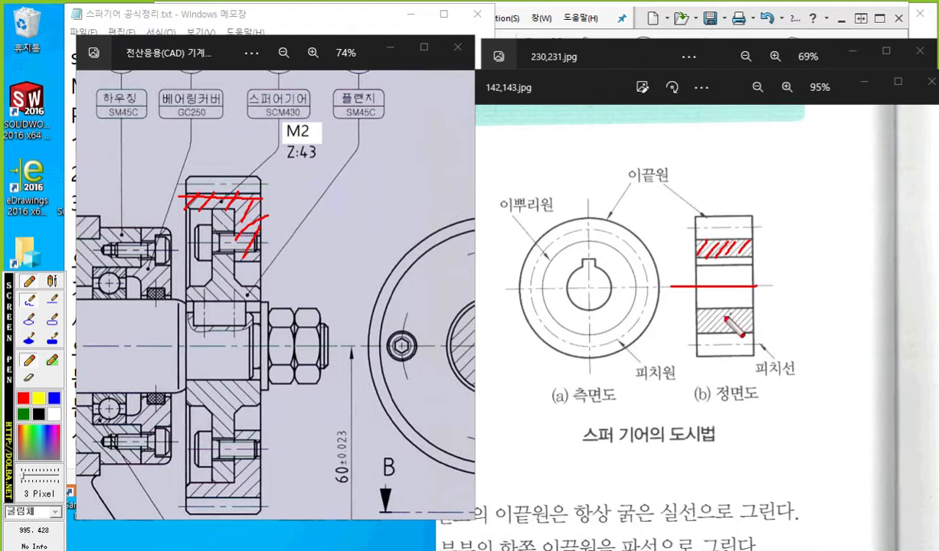
{"action": "key", "text": "Escape"}
- Examine the textbook figure of a meshing pair of spur gears
{"action": "mouse_move", "coordinate": [621, 391]}
{"action": "left_mouse_down"}
{"action": "mouse_move", "coordinate": [686, 247]}
{"action": "mouse_move", "coordinate": [706, 247]}
{"action": "left_mouse_up"}
{"action": "left_click_drag", "start_coordinate": [654, 398], "coordinate": [666, 364]}
{"action": "scroll", "coordinate": [667, 365], "scroll_direction": "down", "scroll_amount": 2, "text": "ctrl"}
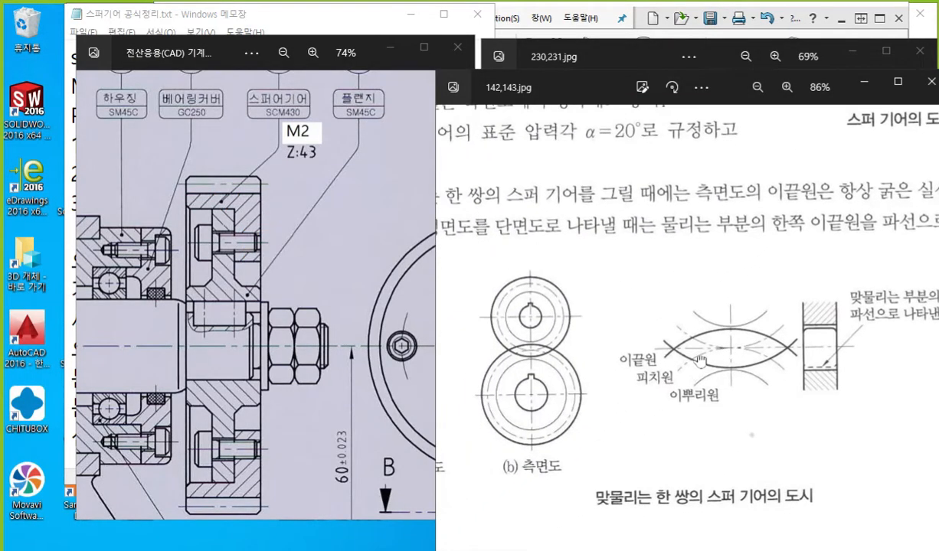
- Mark the meshing zone of the textbook gear pair and trace the curves in its enlarged detail in red, and clear the marks
{"action": "scroll", "coordinate": [666, 380], "scroll_direction": "up", "scroll_amount": 1, "text": "ctrl"}
{"action": "left_click_drag", "start_coordinate": [668, 392], "coordinate": [686, 380]}
{"action": "key", "text": "F12"}
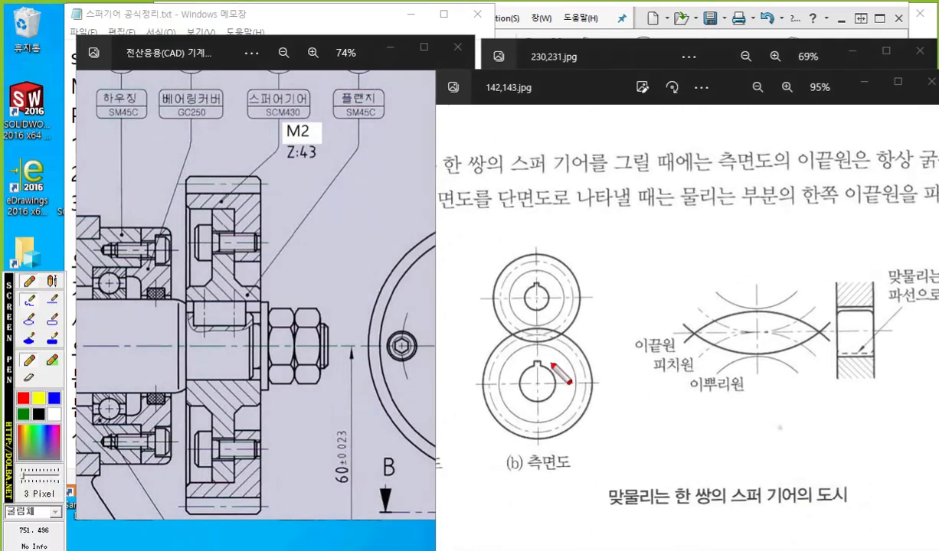
{"action": "mouse_move", "coordinate": [525, 325]}
{"action": "left_mouse_down"}
{"action": "mouse_move", "coordinate": [541, 340]}
{"action": "mouse_move", "coordinate": [544, 325]}
{"action": "mouse_move", "coordinate": [565, 360]}
{"action": "left_mouse_up"}
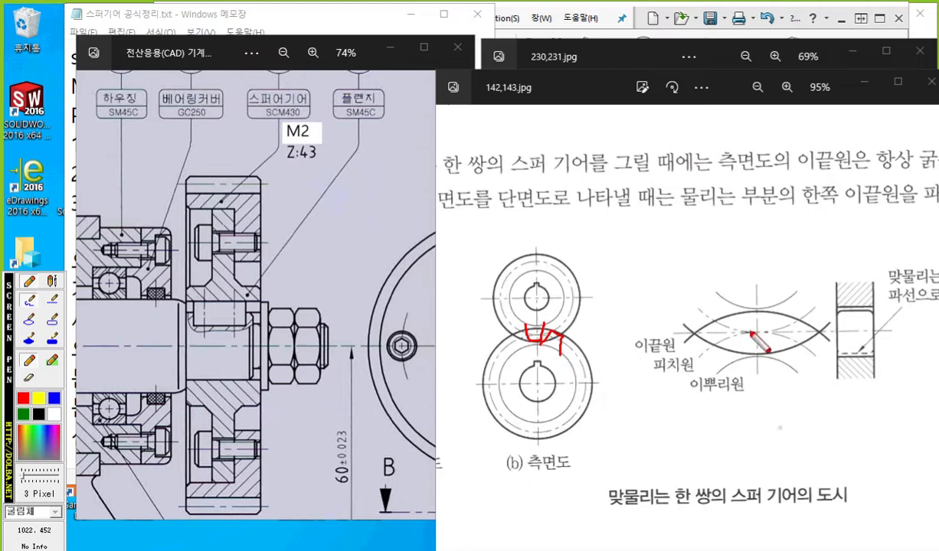
{"action": "mouse_move", "coordinate": [670, 279]}
{"action": "left_mouse_down"}
{"action": "mouse_move", "coordinate": [698, 310]}
{"action": "mouse_move", "coordinate": [757, 330]}
{"action": "mouse_move", "coordinate": [826, 300]}
{"action": "left_mouse_up"}
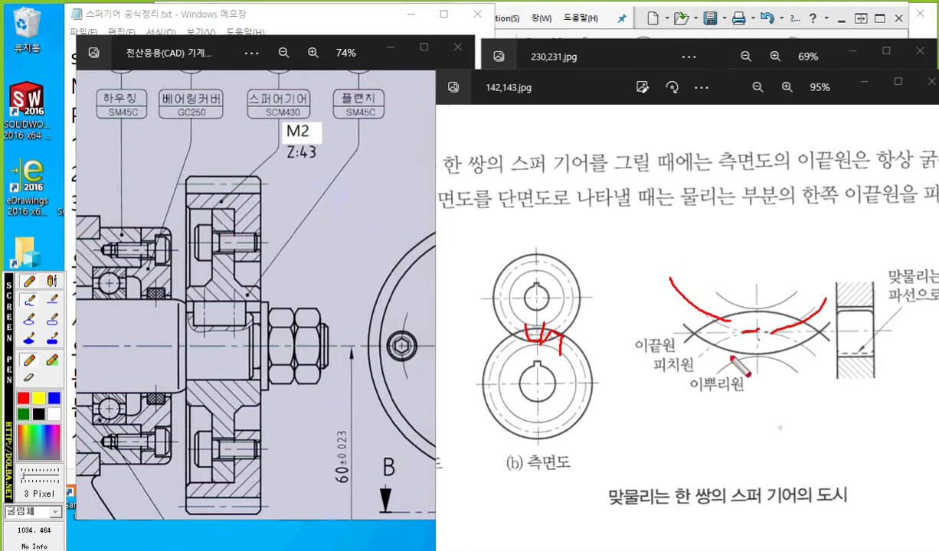
{"action": "left_click_drag", "start_coordinate": [686, 370], "coordinate": [725, 342]}
{"action": "left_click_drag", "start_coordinate": [782, 339], "coordinate": [801, 348]}
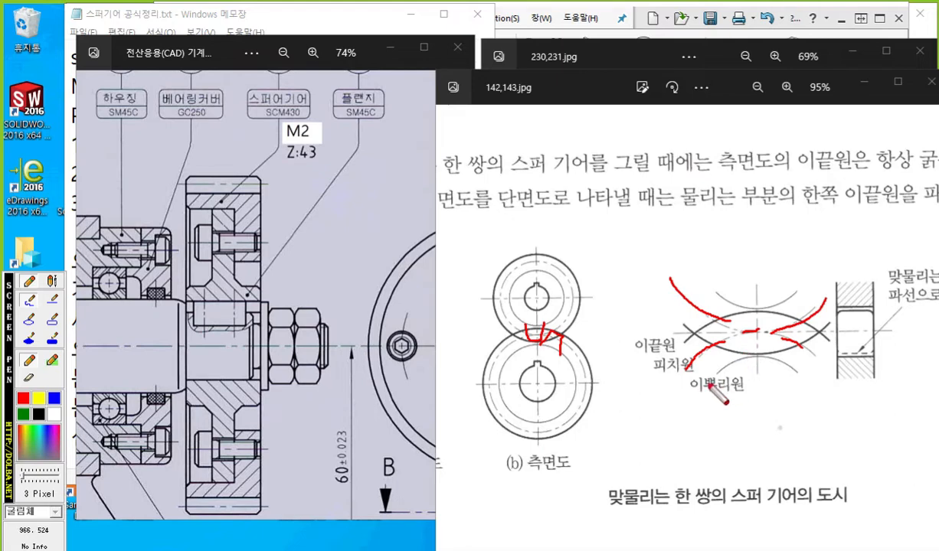
{"action": "key", "text": "Escape"}
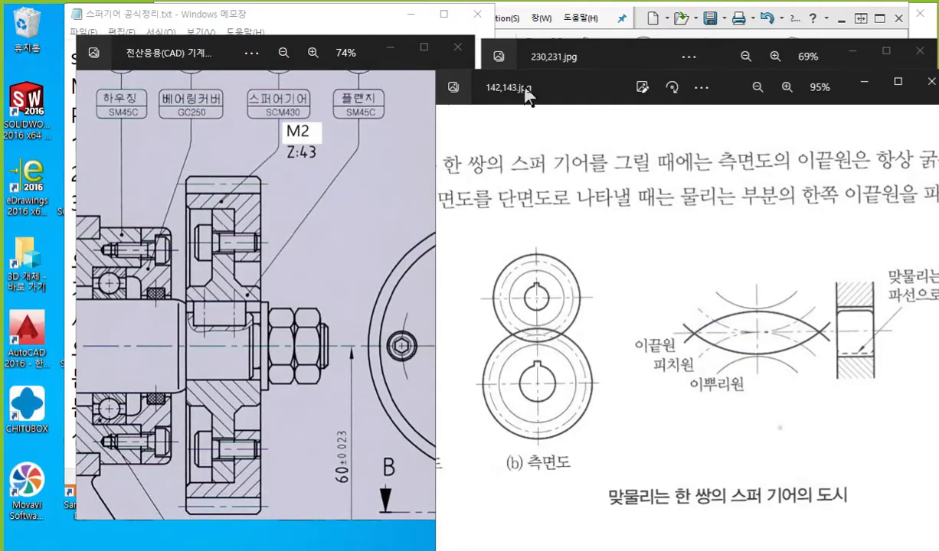
- Bring up the gear terminology figure in 230,231.jpg, trace its pitch circle in red, and mark the tooth contact points with dots and arrows
{"action": "mouse_move", "coordinate": [511, 88]}
{"action": "left_mouse_down"}
{"action": "mouse_move", "coordinate": [686, 132]}
{"action": "mouse_move", "coordinate": [938, 130]}
{"action": "left_mouse_up"}
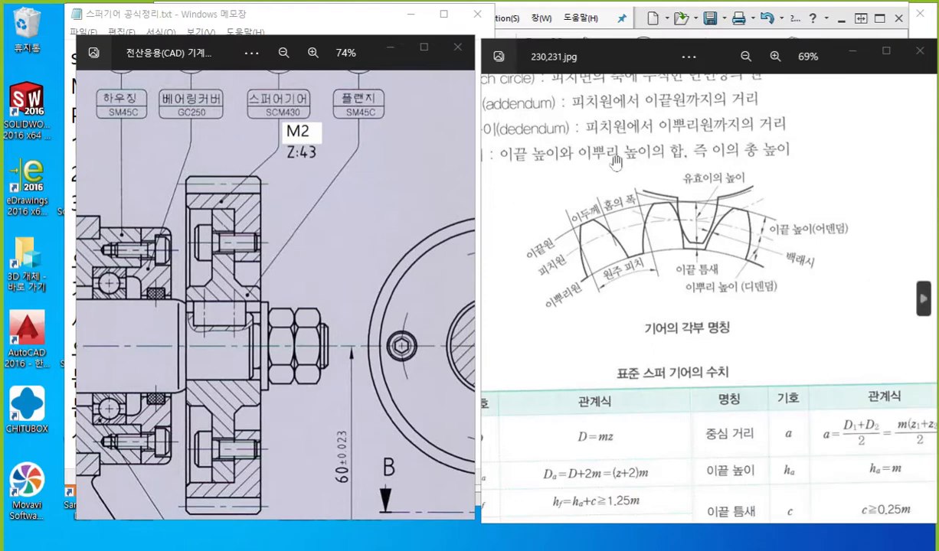
{"action": "left_click", "coordinate": [576, 59]}
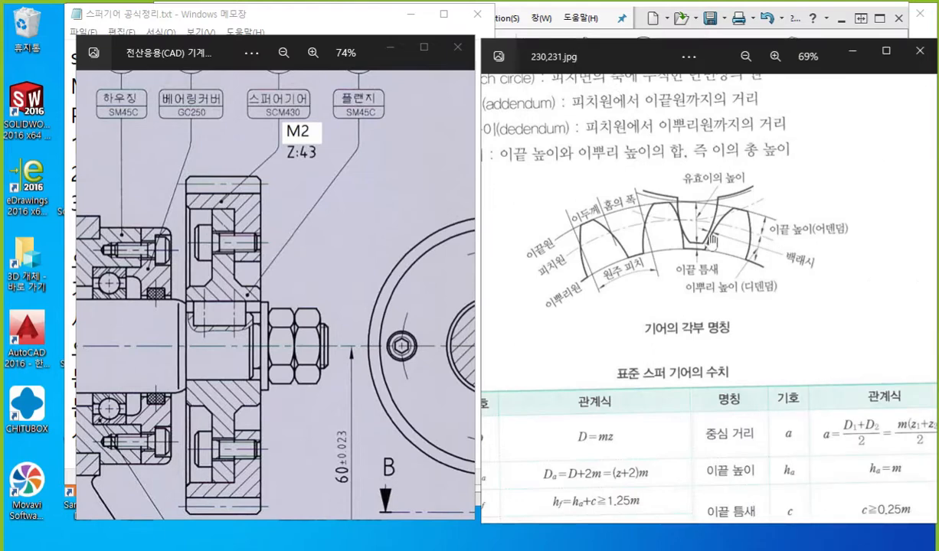
{"action": "scroll", "coordinate": [639, 227], "scroll_direction": "up", "scroll_amount": 2, "text": "ctrl"}
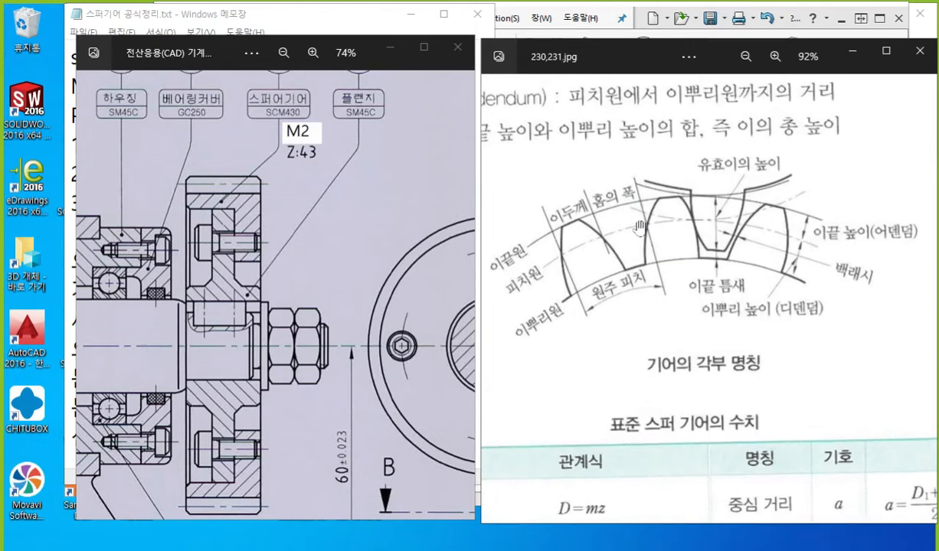
{"action": "key", "text": "ctrl+F1"}
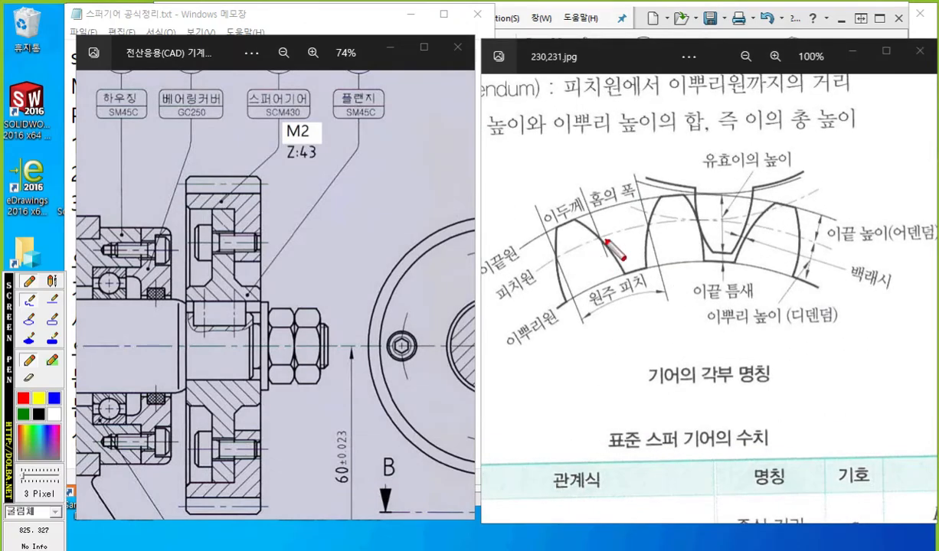
{"action": "mouse_move", "coordinate": [538, 272]}
{"action": "left_mouse_down"}
{"action": "mouse_move", "coordinate": [613, 233]}
{"action": "mouse_move", "coordinate": [721, 221]}
{"action": "mouse_move", "coordinate": [762, 224]}
{"action": "mouse_move", "coordinate": [896, 275]}
{"action": "left_mouse_up"}
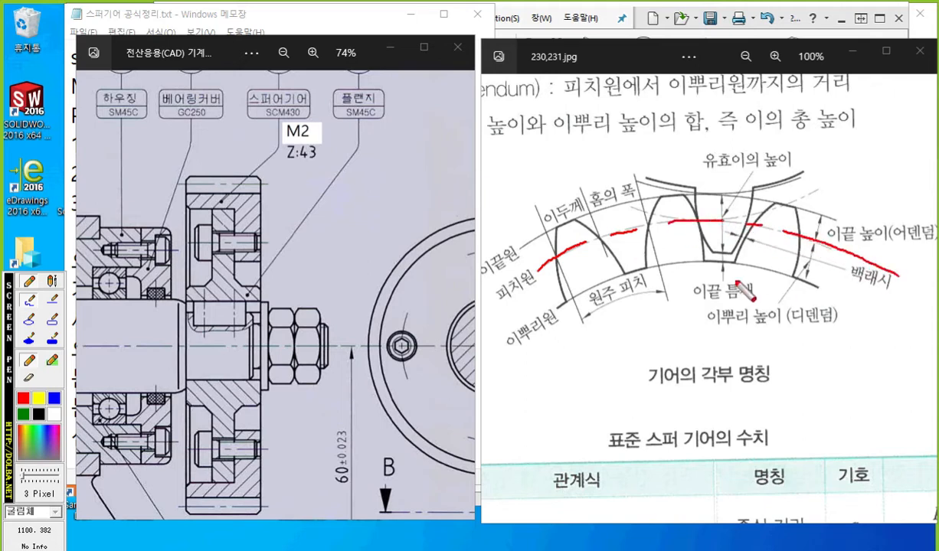
{"action": "left_click_drag", "start_coordinate": [607, 237], "coordinate": [597, 237]}
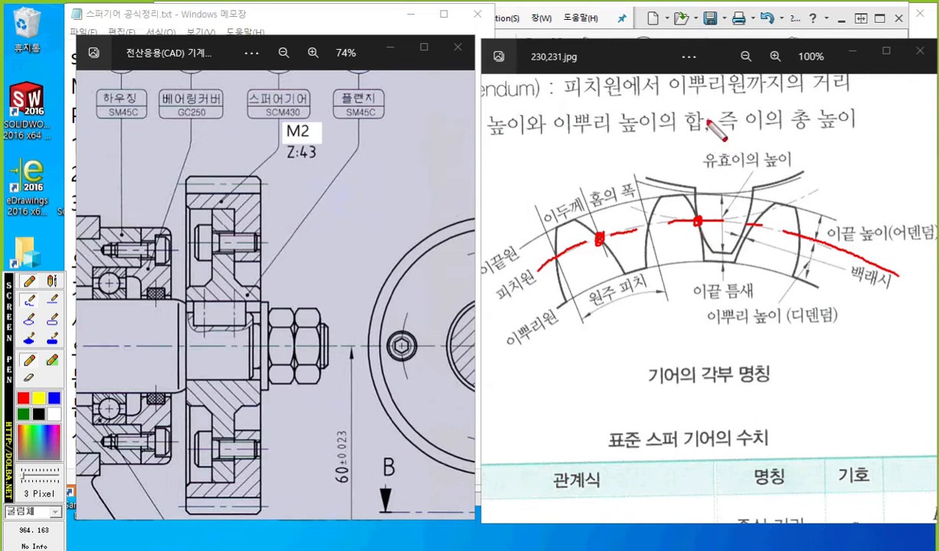
{"action": "mouse_move", "coordinate": [699, 128]}
{"action": "left_mouse_down"}
{"action": "mouse_move", "coordinate": [691, 163]}
{"action": "mouse_move", "coordinate": [703, 165]}
{"action": "left_mouse_up"}
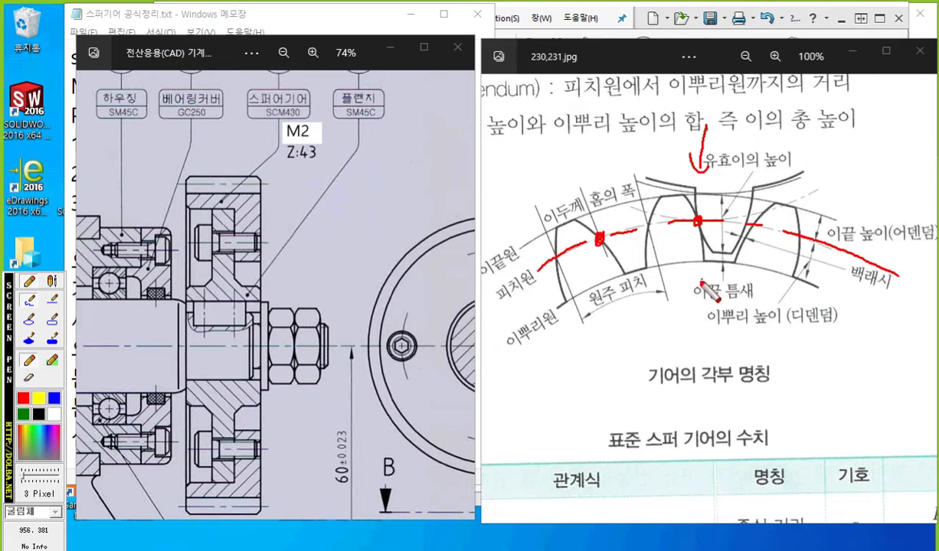
{"action": "mouse_move", "coordinate": [676, 333]}
{"action": "left_mouse_down"}
{"action": "mouse_move", "coordinate": [678, 257]}
{"action": "mouse_move", "coordinate": [668, 270]}
{"action": "mouse_move", "coordinate": [687, 271]}
{"action": "left_mouse_up"}
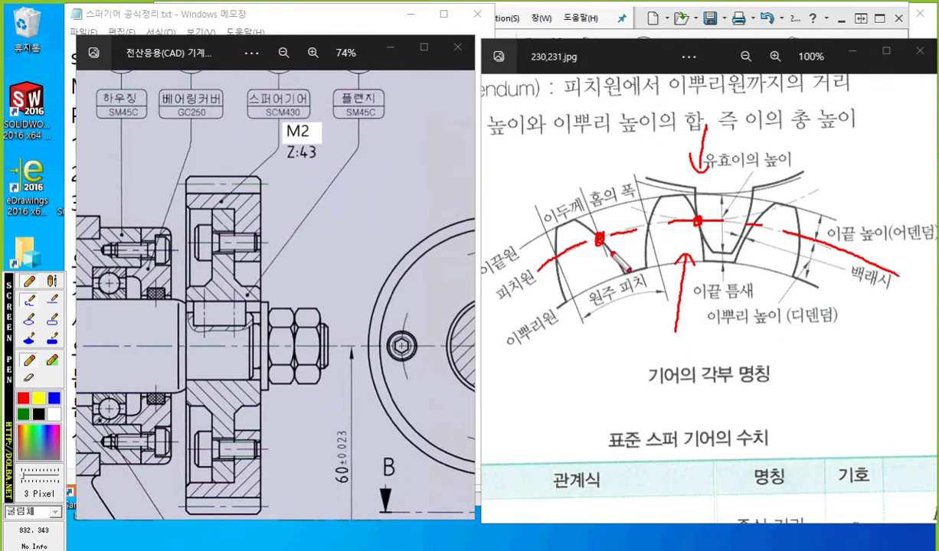
- Trace the tooth outlines and the spacing between neighbouring teeth in red, and clear all pen marks
{"action": "mouse_move", "coordinate": [564, 302]}
{"action": "left_mouse_down"}
{"action": "mouse_move", "coordinate": [553, 260]}
{"action": "mouse_move", "coordinate": [584, 223]}
{"action": "mouse_move", "coordinate": [624, 282]}
{"action": "mouse_move", "coordinate": [642, 278]}
{"action": "mouse_move", "coordinate": [651, 195]}
{"action": "mouse_move", "coordinate": [691, 218]}
{"action": "mouse_move", "coordinate": [739, 203]}
{"action": "mouse_move", "coordinate": [797, 268]}
{"action": "left_mouse_up"}
{"action": "mouse_move", "coordinate": [567, 192]}
{"action": "left_mouse_down"}
{"action": "mouse_move", "coordinate": [639, 174]}
{"action": "mouse_move", "coordinate": [663, 157]}
{"action": "mouse_move", "coordinate": [700, 218]}
{"action": "mouse_move", "coordinate": [693, 221]}
{"action": "left_mouse_up"}
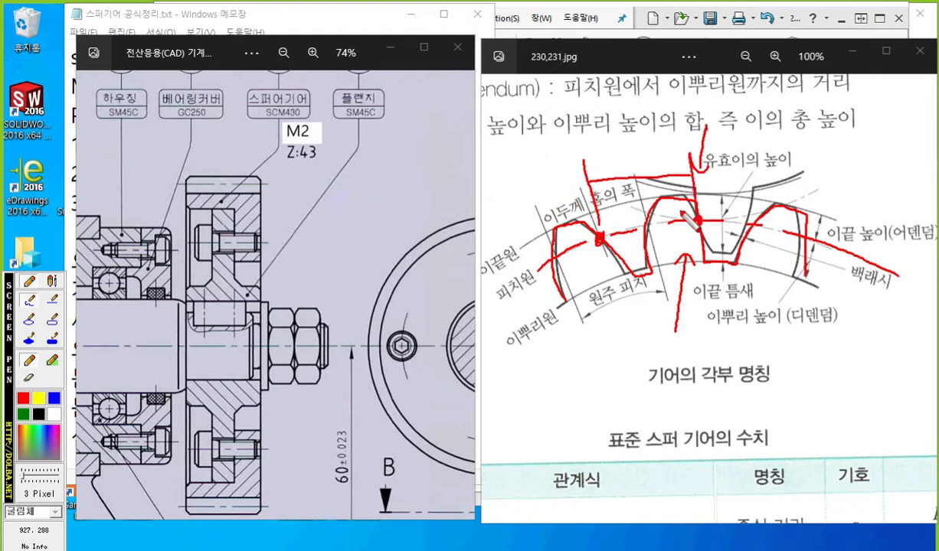
{"action": "key", "text": "Escape"}
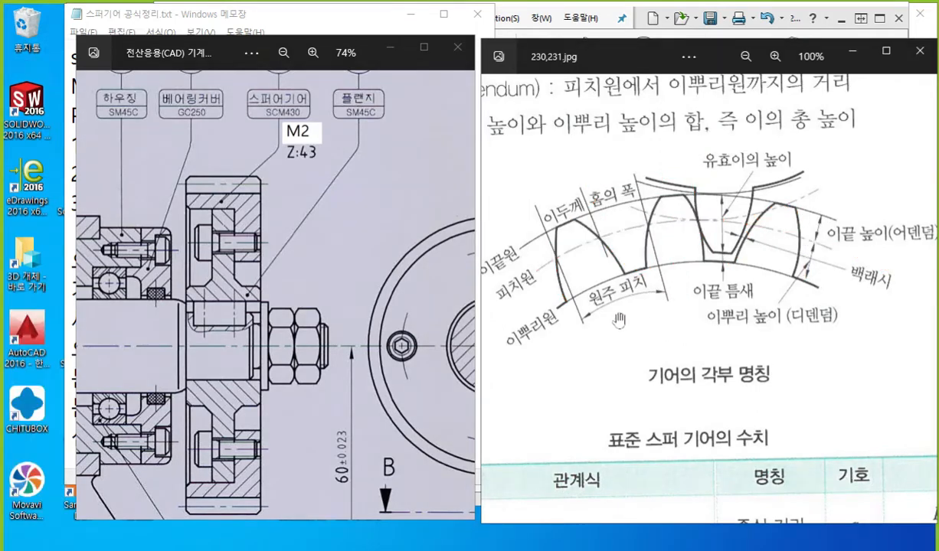
- Mark three points on the tooth flanks, trace the pitch circle through them, circle the 피치원 label, and clear the marks
{"action": "key", "text": "F12"}
{"action": "left_click_drag", "start_coordinate": [596, 232], "coordinate": [601, 241]}
{"action": "mouse_move", "coordinate": [701, 227]}
{"action": "left_mouse_down"}
{"action": "mouse_move", "coordinate": [691, 216]}
{"action": "mouse_move", "coordinate": [702, 226]}
{"action": "left_mouse_up"}
{"action": "left_click_drag", "start_coordinate": [806, 231], "coordinate": [802, 237]}
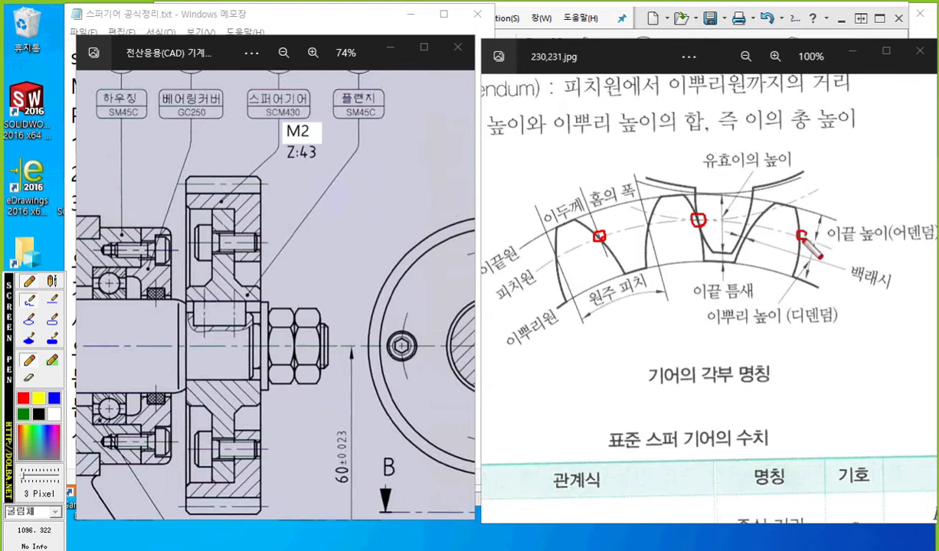
{"action": "mouse_move", "coordinate": [535, 270]}
{"action": "left_mouse_down"}
{"action": "mouse_move", "coordinate": [630, 231]}
{"action": "mouse_move", "coordinate": [712, 218]}
{"action": "mouse_move", "coordinate": [801, 238]}
{"action": "left_mouse_up"}
{"action": "mouse_move", "coordinate": [550, 284]}
{"action": "left_mouse_down"}
{"action": "mouse_move", "coordinate": [490, 297]}
{"action": "mouse_move", "coordinate": [547, 281]}
{"action": "mouse_move", "coordinate": [550, 307]}
{"action": "left_mouse_up"}
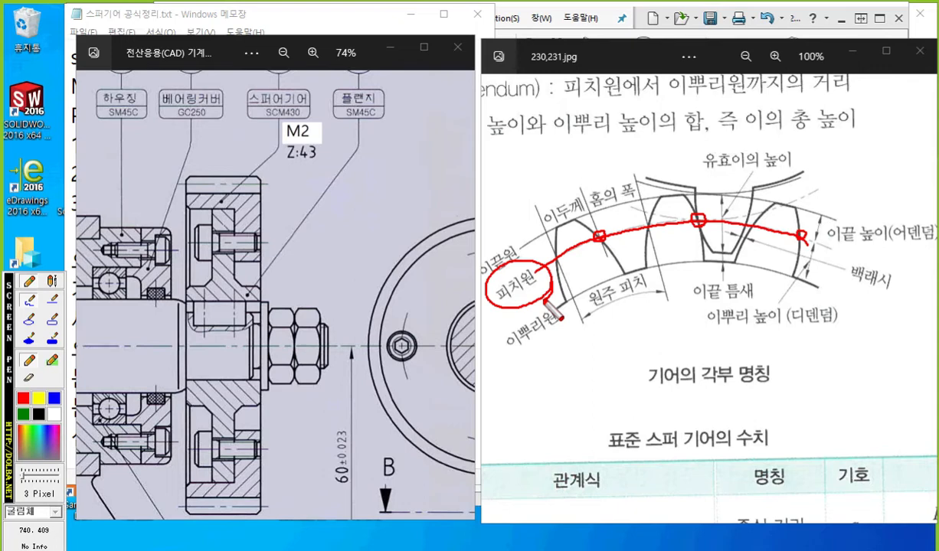
{"action": "key", "text": "Escape"}
- Highlight M X Z in the formula notes, link it in red to the figure's pitch circle, and clear the marks
{"action": "left_click", "coordinate": [246, 23]}
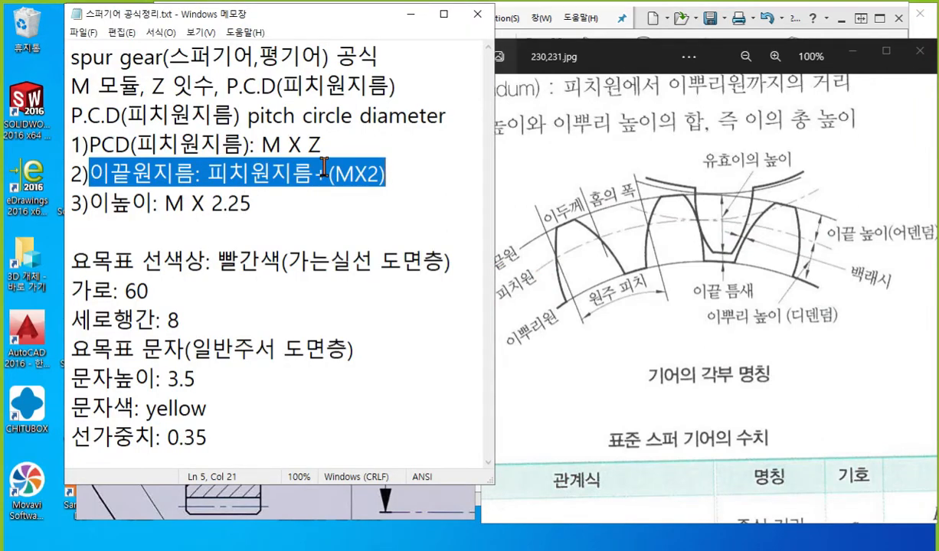
{"action": "mouse_move", "coordinate": [262, 146]}
{"action": "left_mouse_down"}
{"action": "mouse_move", "coordinate": [419, 142]}
{"action": "mouse_move", "coordinate": [504, 214]}
{"action": "mouse_move", "coordinate": [526, 264]}
{"action": "mouse_move", "coordinate": [553, 281]}
{"action": "mouse_move", "coordinate": [469, 279]}
{"action": "mouse_move", "coordinate": [521, 280]}
{"action": "mouse_move", "coordinate": [534, 252]}
{"action": "mouse_move", "coordinate": [716, 218]}
{"action": "left_mouse_up"}
{"action": "left_click_drag", "start_coordinate": [592, 249], "coordinate": [657, 450]}
{"action": "mouse_move", "coordinate": [580, 268]}
{"action": "left_mouse_down"}
{"action": "mouse_move", "coordinate": [592, 247]}
{"action": "mouse_move", "coordinate": [610, 268]}
{"action": "left_mouse_up"}
{"action": "left_click_drag", "start_coordinate": [252, 160], "coordinate": [349, 169]}
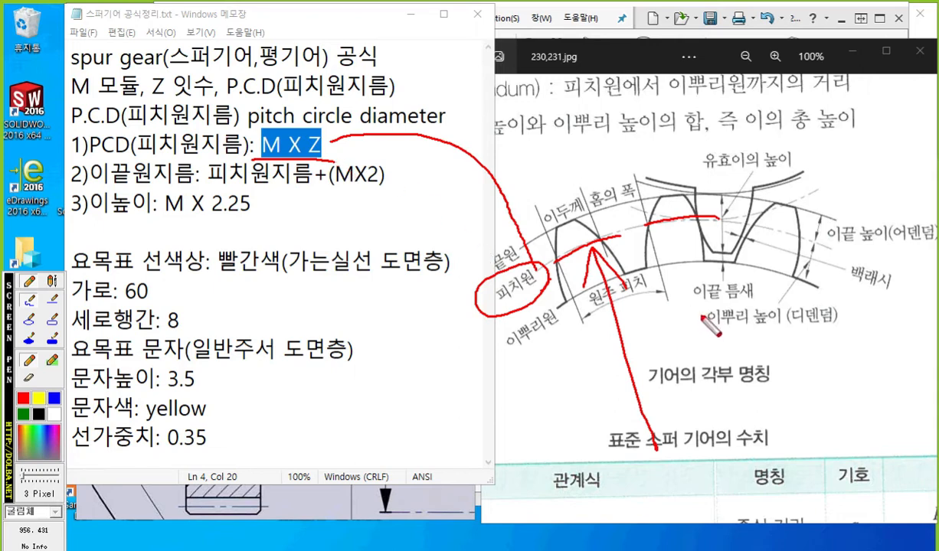
{"action": "key", "text": "Escape"}
- Show the standard spur gear table, circle the D=mz formula in red, and write PCD = M Z around it
{"action": "left_click_drag", "start_coordinate": [687, 376], "coordinate": [705, 244]}
{"action": "scroll", "coordinate": [691, 312], "scroll_direction": "down", "scroll_amount": 2}
{"action": "scroll", "coordinate": [731, 364], "scroll_direction": "down", "scroll_amount": 3}
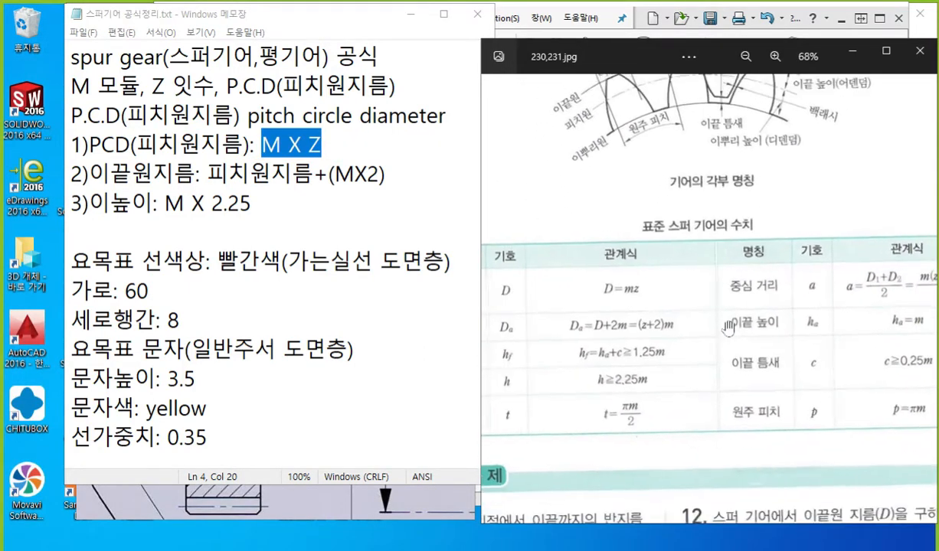
{"action": "mouse_move", "coordinate": [657, 316]}
{"action": "left_mouse_down"}
{"action": "mouse_move", "coordinate": [576, 306]}
{"action": "mouse_move", "coordinate": [628, 317]}
{"action": "mouse_move", "coordinate": [636, 329]}
{"action": "mouse_move", "coordinate": [668, 327]}
{"action": "left_mouse_up"}
{"action": "key", "text": "Escape"}
{"action": "mouse_move", "coordinate": [712, 277]}
{"action": "left_mouse_down"}
{"action": "mouse_move", "coordinate": [674, 300]}
{"action": "mouse_move", "coordinate": [731, 320]}
{"action": "left_mouse_up"}
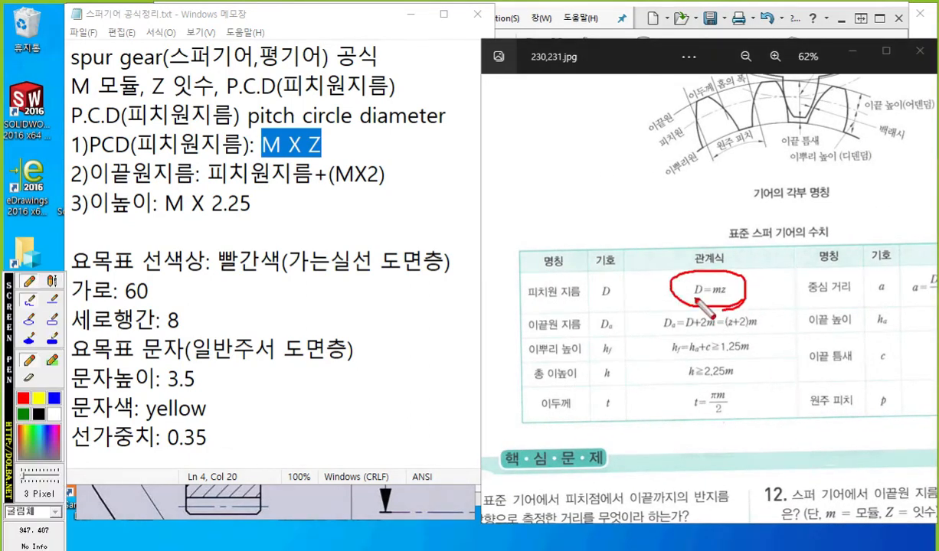
{"action": "mouse_move", "coordinate": [630, 288]}
{"action": "left_mouse_down"}
{"action": "mouse_move", "coordinate": [628, 321]}
{"action": "mouse_move", "coordinate": [632, 305]}
{"action": "mouse_move", "coordinate": [669, 307]}
{"action": "left_mouse_up"}
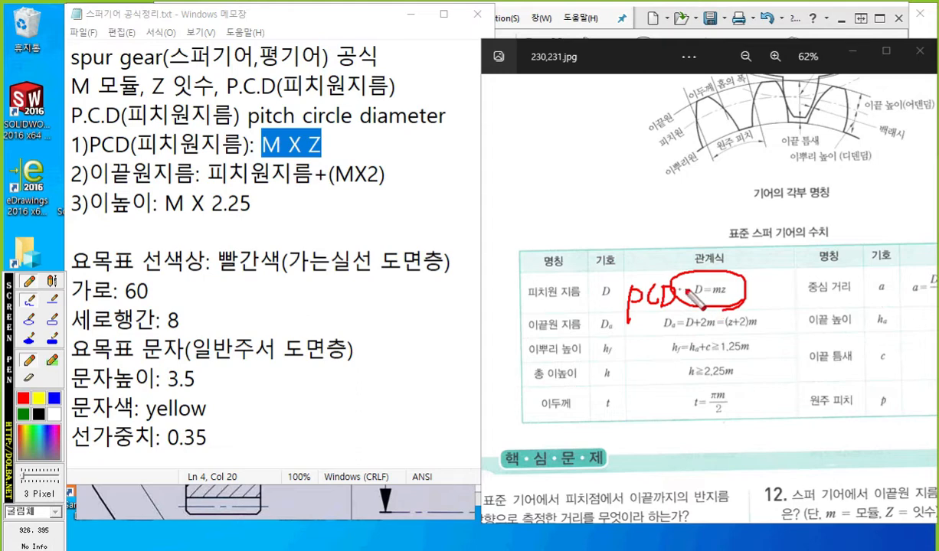
{"action": "left_click_drag", "start_coordinate": [673, 289], "coordinate": [703, 289]}
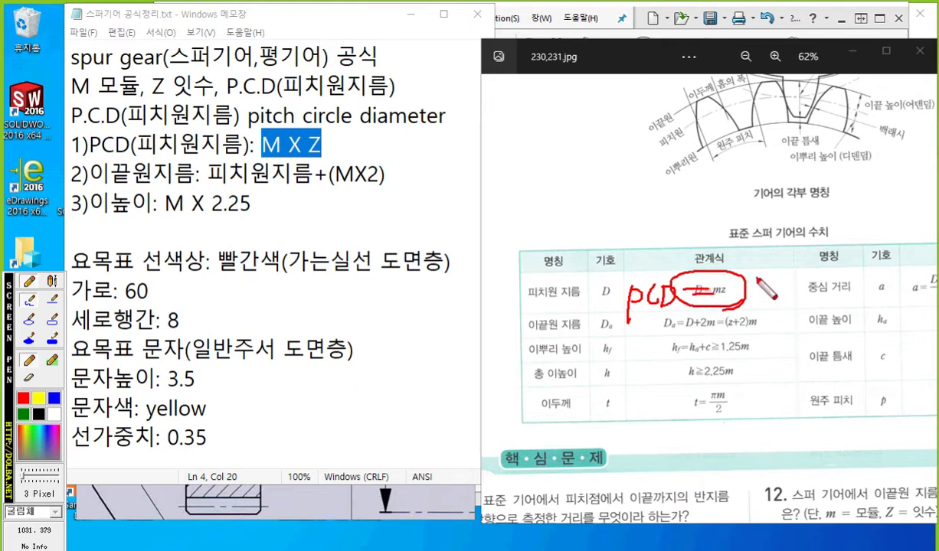
{"action": "mouse_move", "coordinate": [752, 275]}
{"action": "left_mouse_down"}
{"action": "mouse_move", "coordinate": [750, 303]}
{"action": "mouse_move", "coordinate": [774, 271]}
{"action": "mouse_move", "coordinate": [776, 307]}
{"action": "mouse_move", "coordinate": [842, 308]}
{"action": "left_mouse_up"}
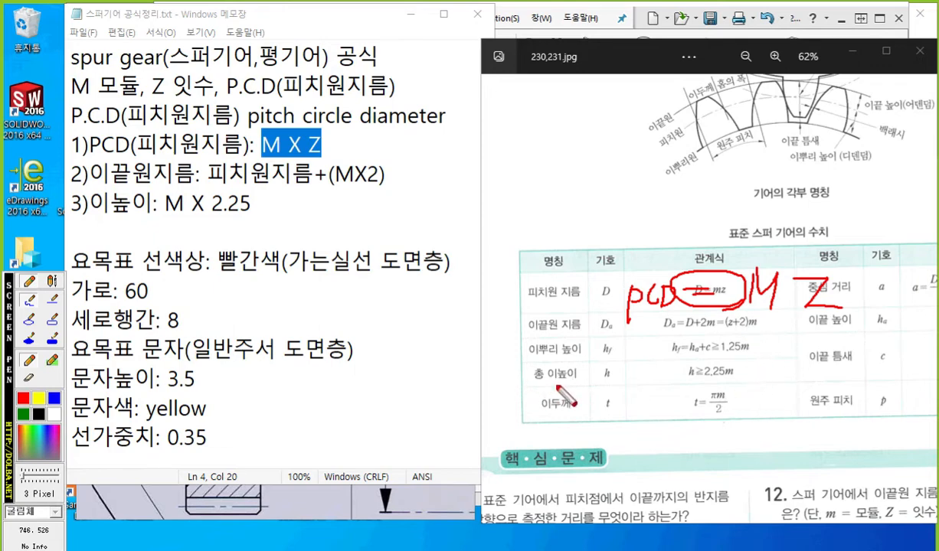
- Link the notes' tooth height formula M X 2.25 in red to the table's h≥2.25m entry, and clear all pen marks
{"action": "left_click_drag", "start_coordinate": [595, 380], "coordinate": [776, 381]}
{"action": "mouse_move", "coordinate": [95, 223]}
{"action": "left_mouse_down"}
{"action": "mouse_move", "coordinate": [233, 224]}
{"action": "mouse_move", "coordinate": [221, 229]}
{"action": "mouse_move", "coordinate": [573, 404]}
{"action": "mouse_move", "coordinate": [643, 386]}
{"action": "mouse_move", "coordinate": [755, 385]}
{"action": "left_mouse_up"}
{"action": "mouse_move", "coordinate": [672, 375]}
{"action": "left_mouse_down"}
{"action": "mouse_move", "coordinate": [686, 354]}
{"action": "mouse_move", "coordinate": [700, 383]}
{"action": "mouse_move", "coordinate": [677, 380]}
{"action": "left_mouse_up"}
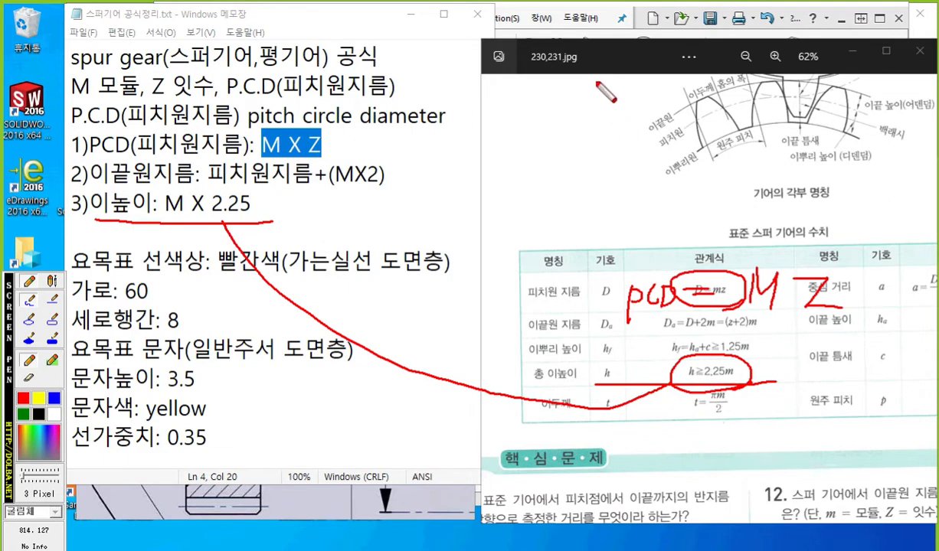
{"action": "key", "text": "Escape"}
- Move the textbook image off the pulley model and highlight the spur gear formula lines from the heading through the tooth height formula
{"action": "left_click_drag", "start_coordinate": [595, 59], "coordinate": [938, 115]}
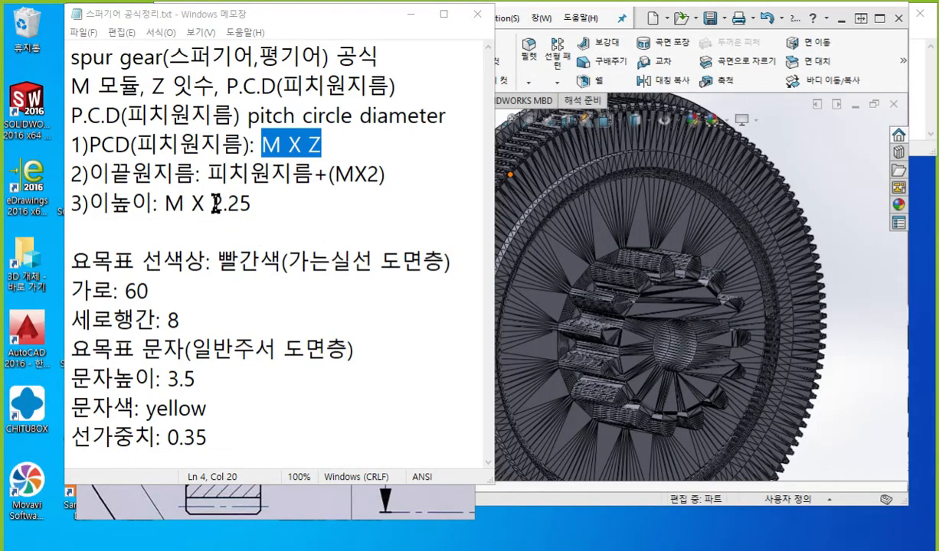
{"action": "left_click_drag", "start_coordinate": [260, 212], "coordinate": [44, 57]}
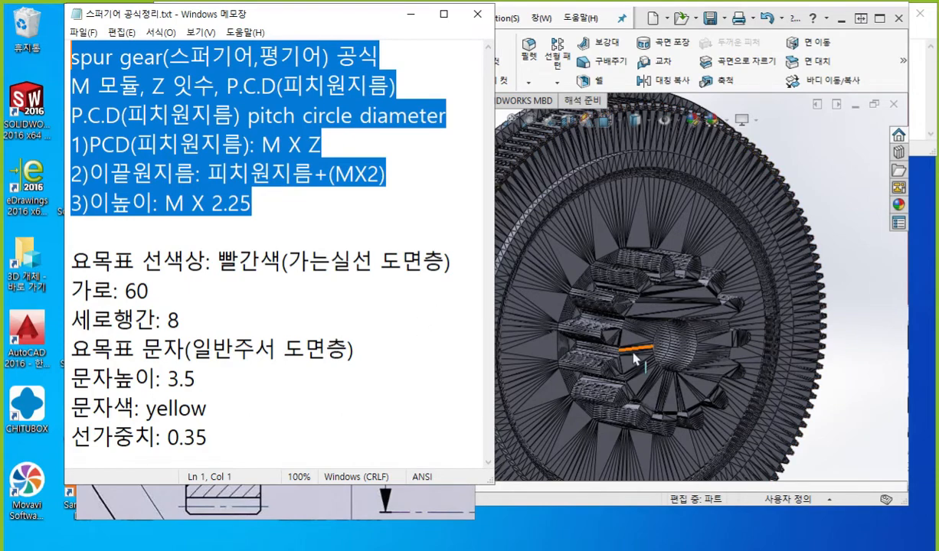
- Enlarge the pulley's small spur gear, outline one tooth with a white pen, and write Z=15 beside the gear
{"action": "scroll", "coordinate": [666, 373], "scroll_direction": "down", "scroll_amount": 4}
{"action": "key", "text": "F9"}
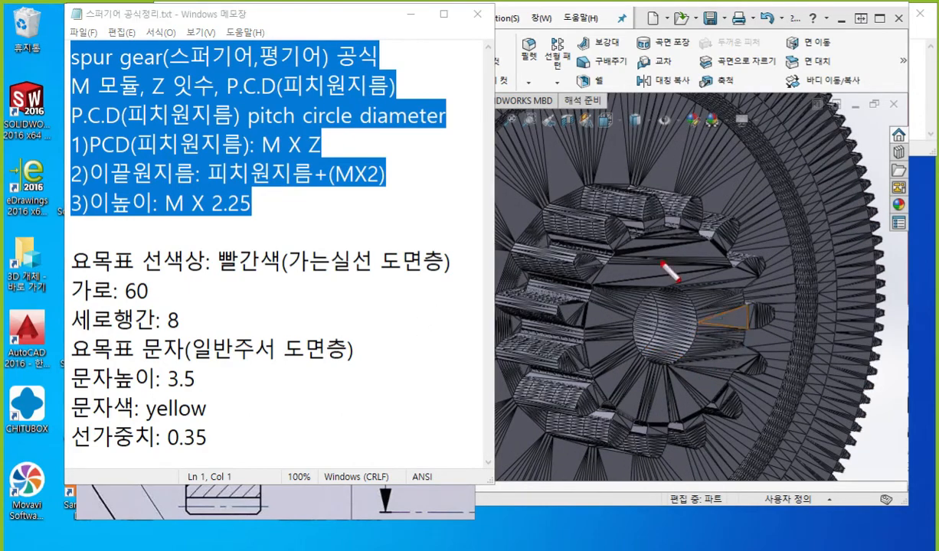
{"action": "left_click", "coordinate": [55, 415]}
{"action": "mouse_move", "coordinate": [613, 257]}
{"action": "left_mouse_down"}
{"action": "mouse_move", "coordinate": [605, 233]}
{"action": "mouse_move", "coordinate": [612, 217]}
{"action": "mouse_move", "coordinate": [639, 249]}
{"action": "left_mouse_up"}
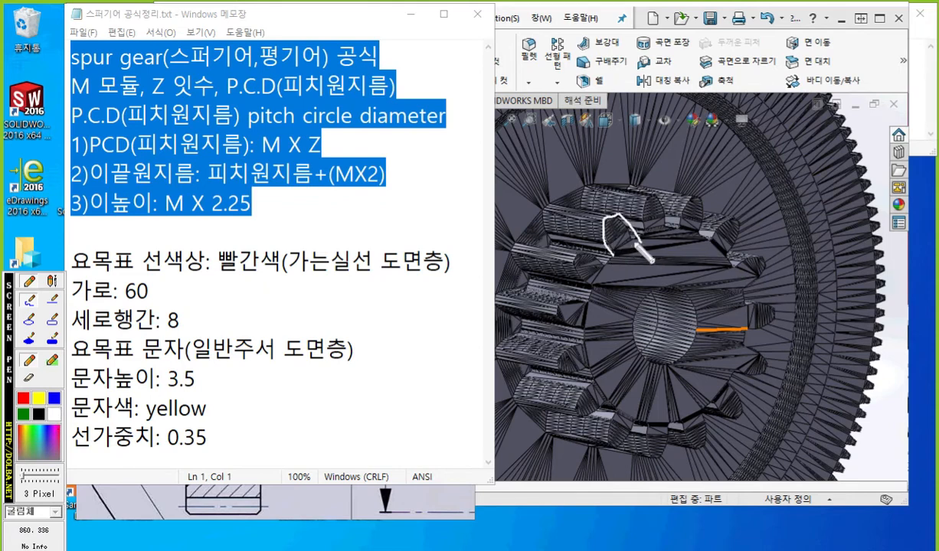
{"action": "mouse_move", "coordinate": [758, 186]}
{"action": "left_mouse_down"}
{"action": "mouse_move", "coordinate": [791, 211]}
{"action": "mouse_move", "coordinate": [812, 199]}
{"action": "mouse_move", "coordinate": [816, 231]}
{"action": "left_mouse_up"}
{"action": "mouse_move", "coordinate": [838, 199]}
{"action": "left_mouse_down"}
{"action": "mouse_move", "coordinate": [835, 227]}
{"action": "mouse_move", "coordinate": [853, 196]}
{"action": "left_mouse_up"}
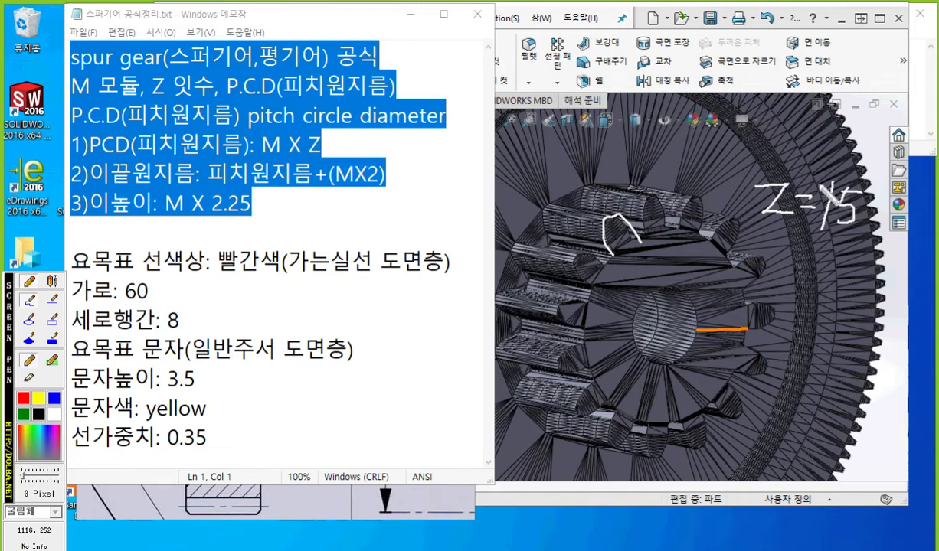
- Write M ? above the tooth count, underline the tip circle diameter formula in the notes, and clear all pen marks
{"action": "left_click_drag", "start_coordinate": [757, 126], "coordinate": [757, 161]}
{"action": "left_click_drag", "start_coordinate": [756, 127], "coordinate": [784, 162]}
{"action": "left_click_drag", "start_coordinate": [824, 132], "coordinate": [829, 142]}
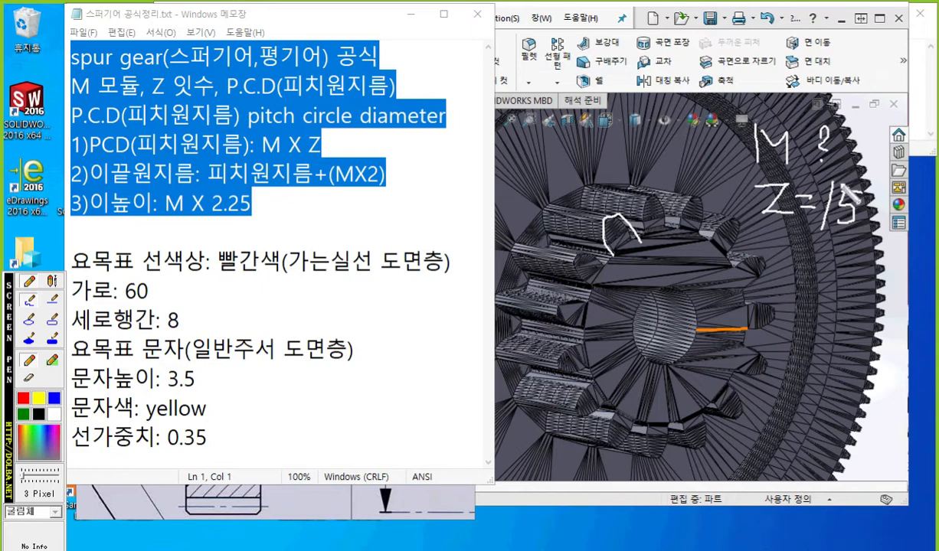
{"action": "left_click_drag", "start_coordinate": [842, 132], "coordinate": [849, 159]}
{"action": "left_click_drag", "start_coordinate": [88, 186], "coordinate": [383, 184]}
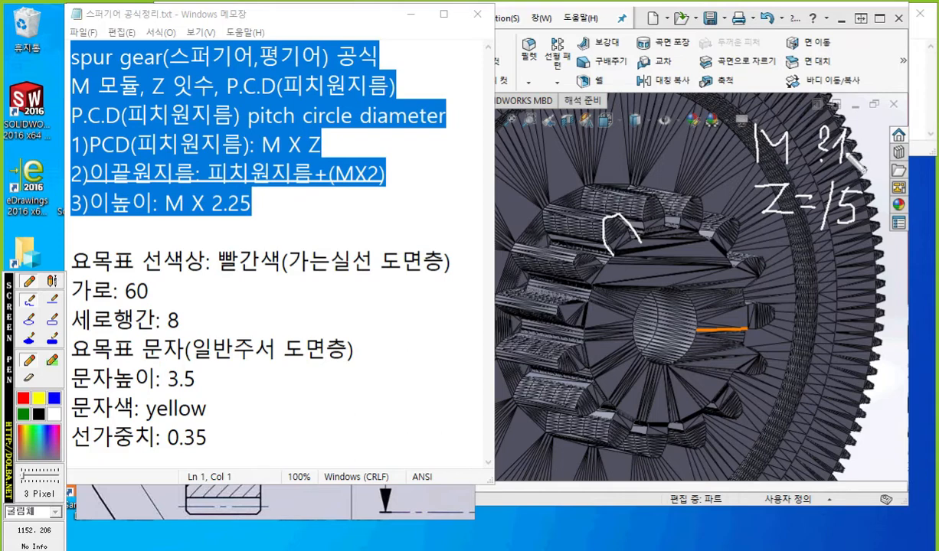
{"action": "left_click_drag", "start_coordinate": [840, 126], "coordinate": [854, 164]}
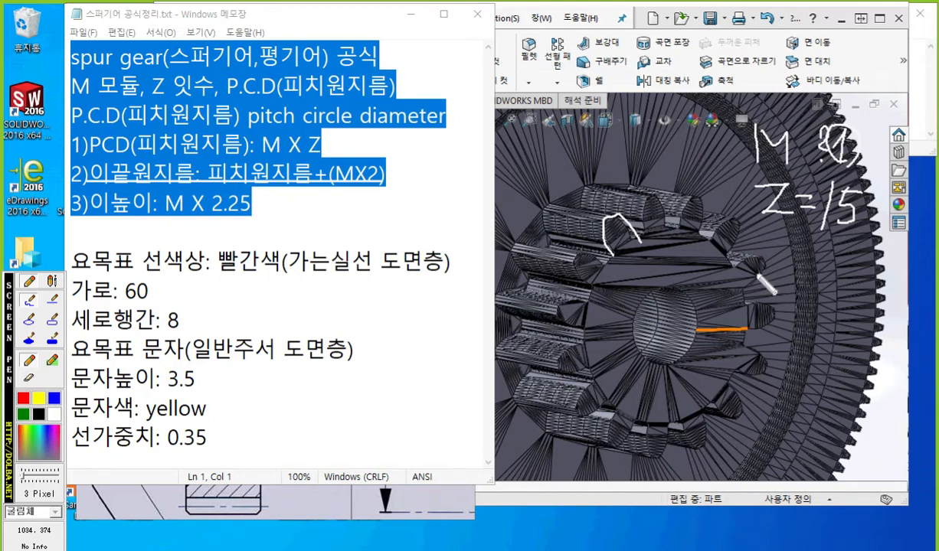
{"action": "key", "text": "Escape"}
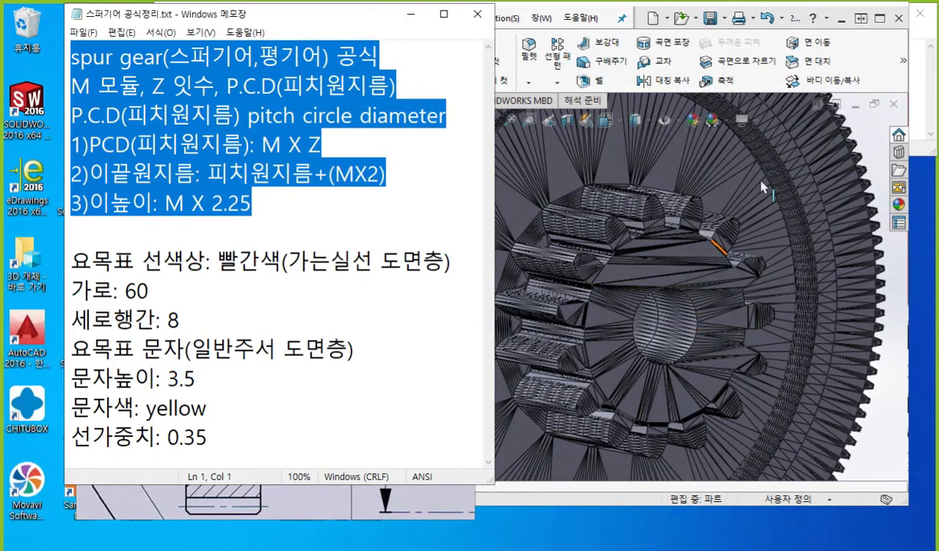
- Enlarge the SOLIDWORKS window with the pulley model to fill the screen
{"action": "left_click", "coordinate": [879, 19]}
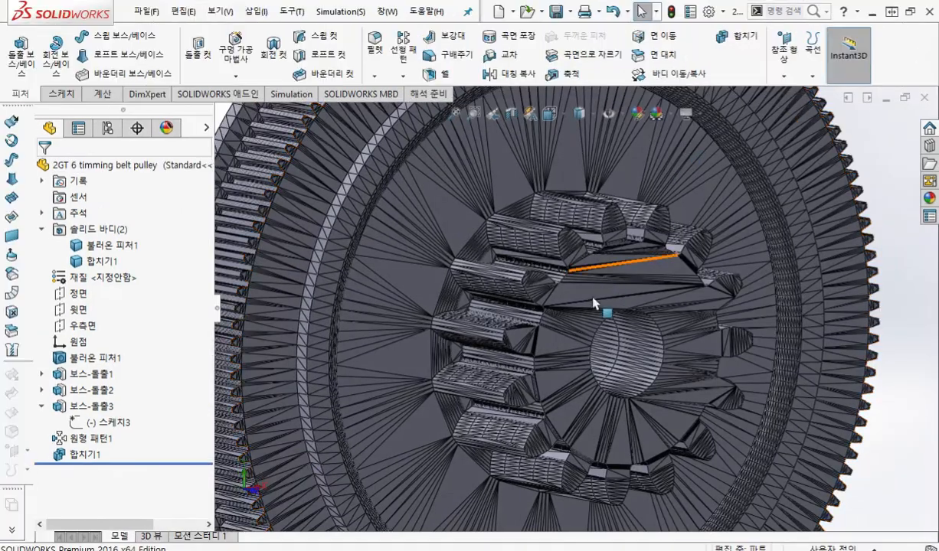
- Start a sketch on the small gear's end face and draw an origin-centred circle about 21.3 mm in diameter
{"action": "left_click", "coordinate": [578, 299]}
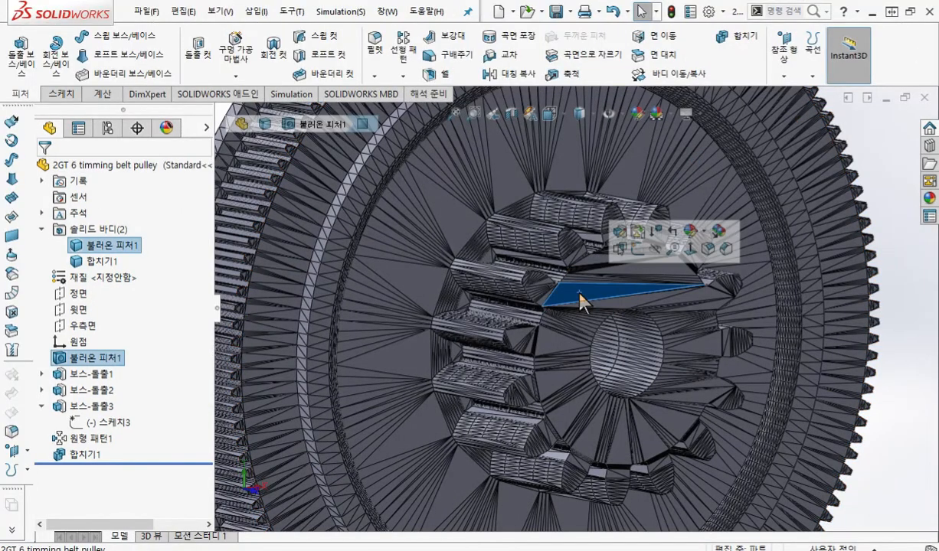
{"action": "left_click", "coordinate": [640, 252]}
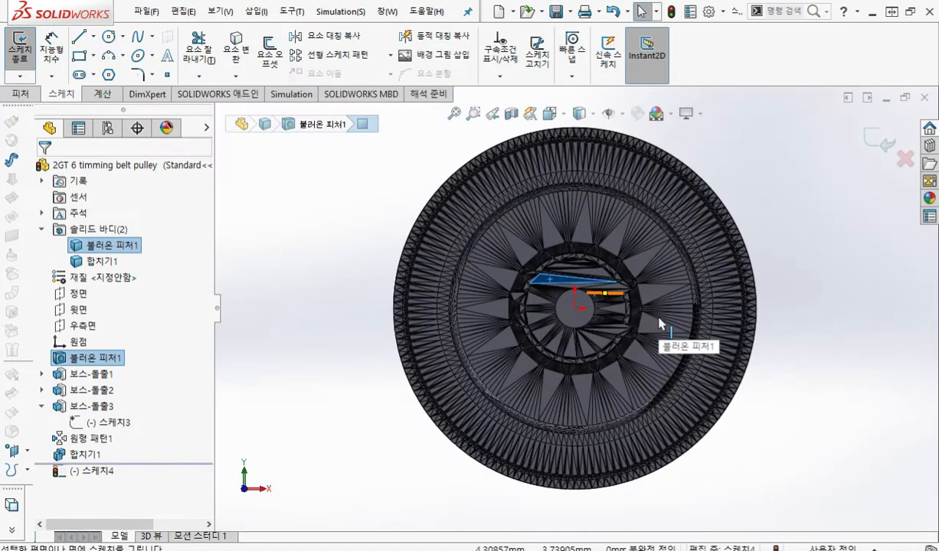
{"action": "left_click", "coordinate": [739, 380]}
{"action": "scroll", "coordinate": [565, 297], "scroll_direction": "down", "scroll_amount": 4}
{"action": "scroll", "coordinate": [541, 278], "scroll_direction": "down", "scroll_amount": 3}
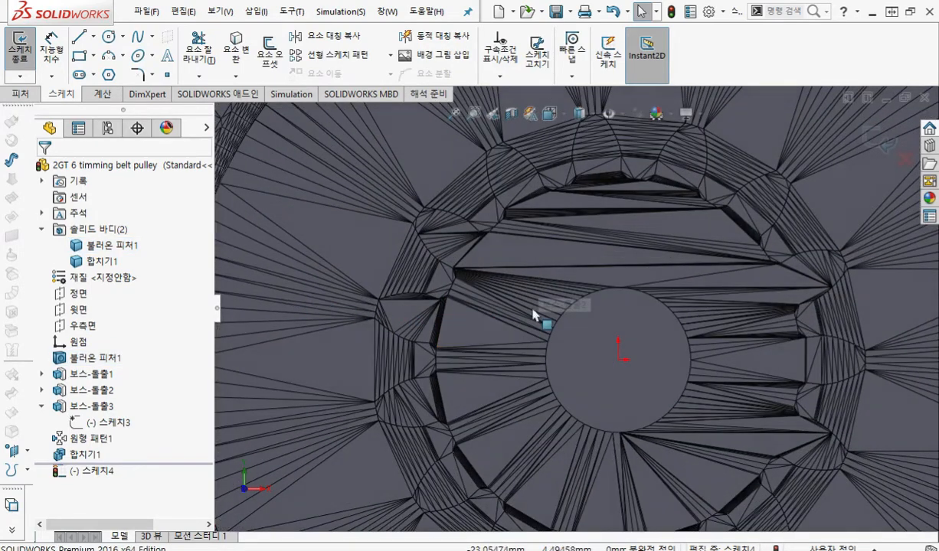
{"action": "right_click_drag", "start_coordinate": [592, 344], "coordinate": [624, 358]}
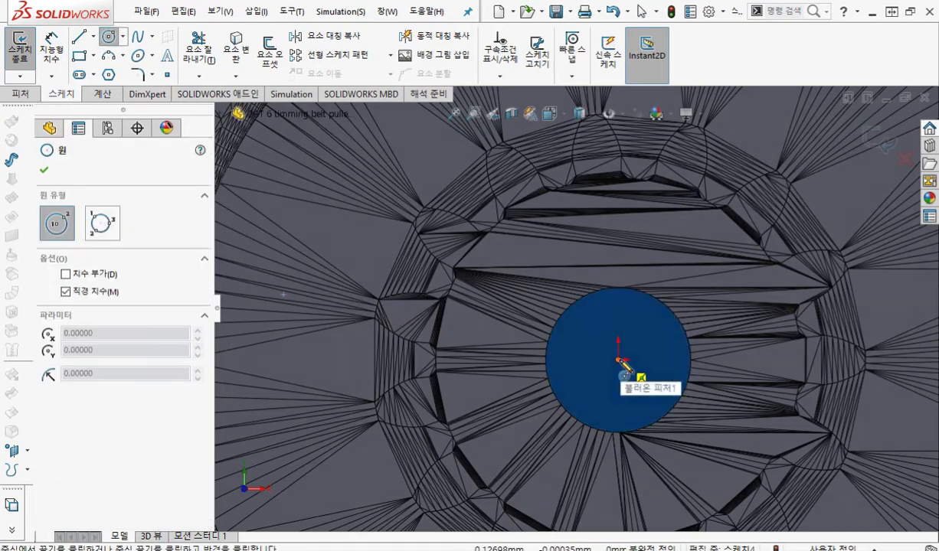
{"action": "left_click", "coordinate": [618, 360]}
{"action": "left_click", "coordinate": [501, 264]}
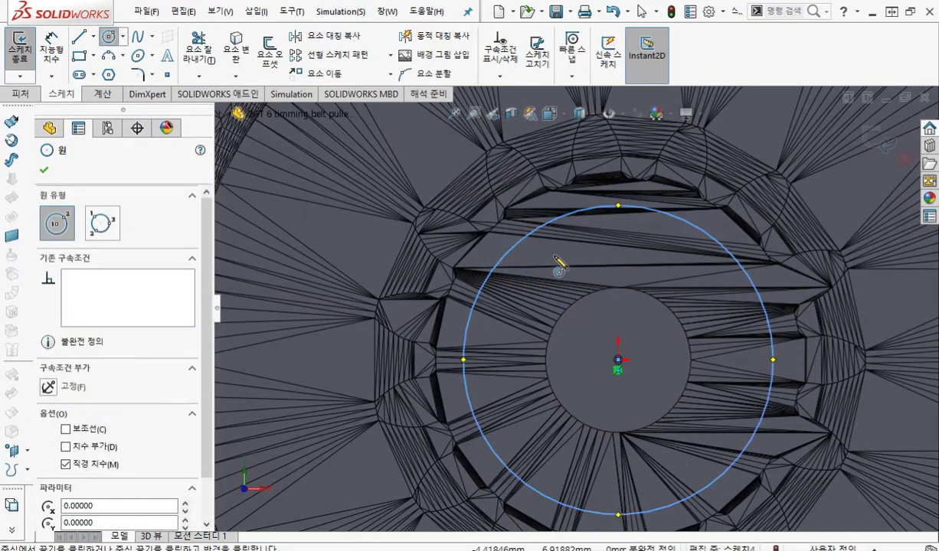
- Dimension the circle's diameter and set it to 15 mm
{"action": "right_click", "coordinate": [551, 246]}
{"action": "left_click", "coordinate": [709, 238]}
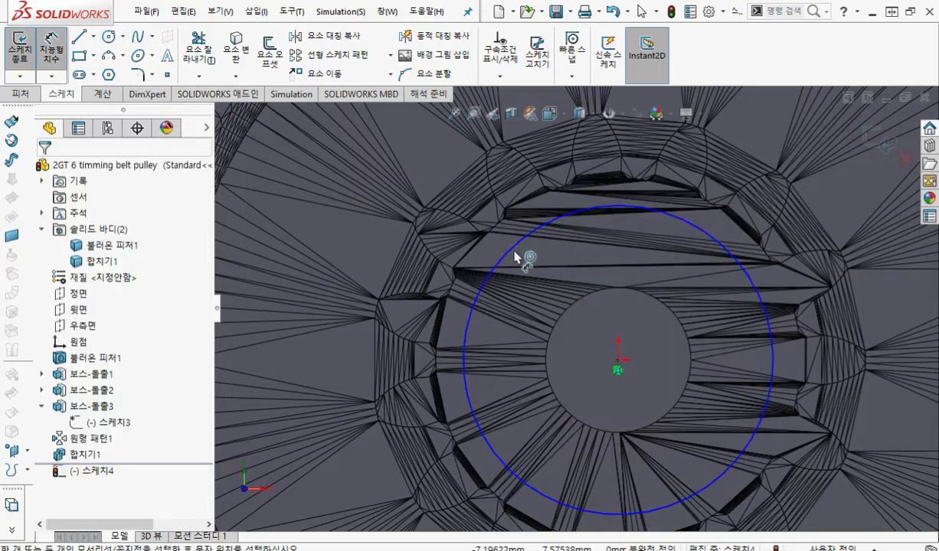
{"action": "left_click", "coordinate": [518, 255]}
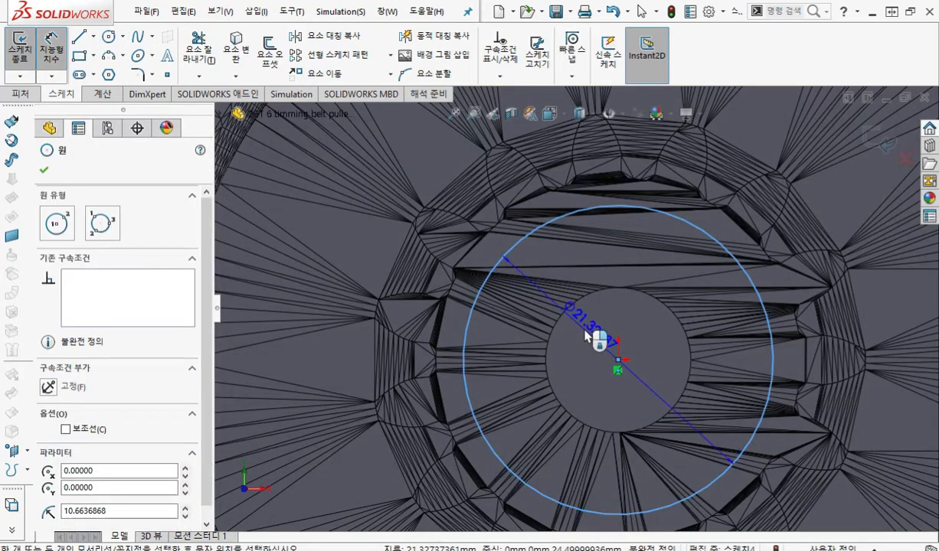
{"action": "left_click", "coordinate": [602, 358]}
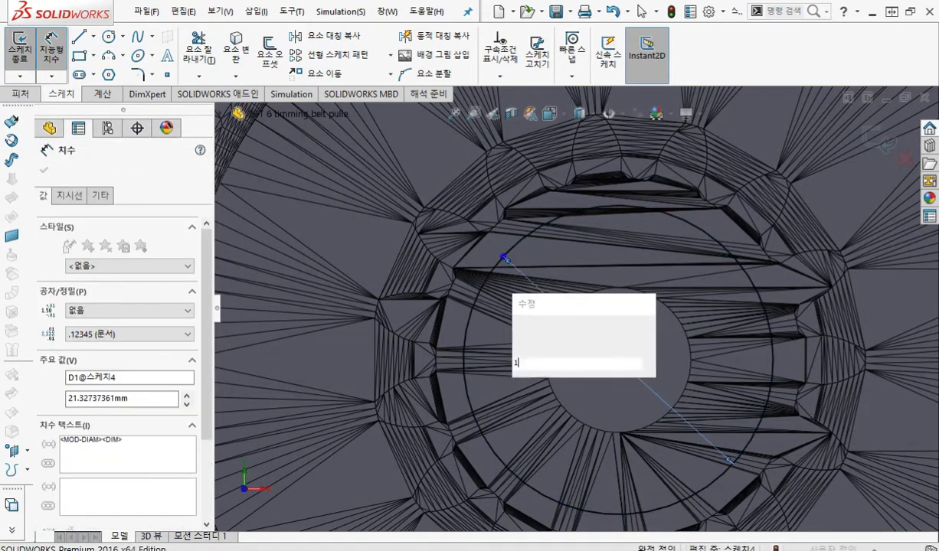
{"action": "key", "text": "Return"}
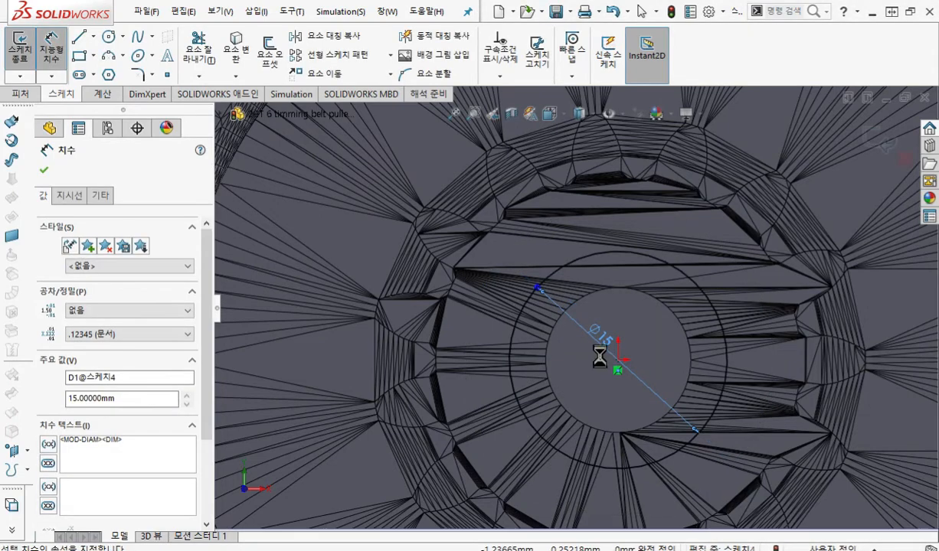
- Draw a white pen arc through the mid-height of the small gear's teeth and mark one tooth's tip and root
{"action": "middle_click_drag", "start_coordinate": [551, 328], "coordinate": [562, 352]}
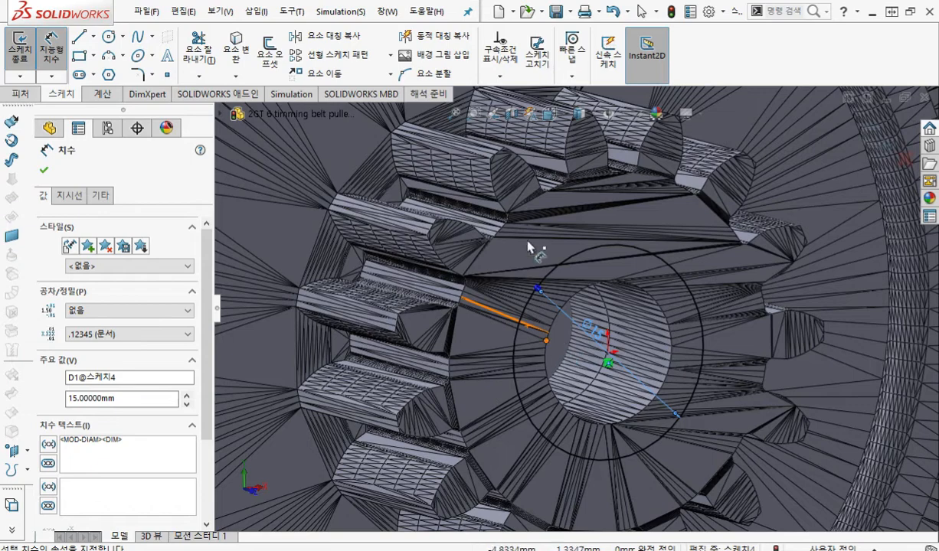
{"action": "mouse_move", "coordinate": [572, 147]}
{"action": "left_mouse_down"}
{"action": "mouse_move", "coordinate": [450, 232]}
{"action": "mouse_move", "coordinate": [421, 314]}
{"action": "mouse_move", "coordinate": [425, 451]}
{"action": "left_mouse_up"}
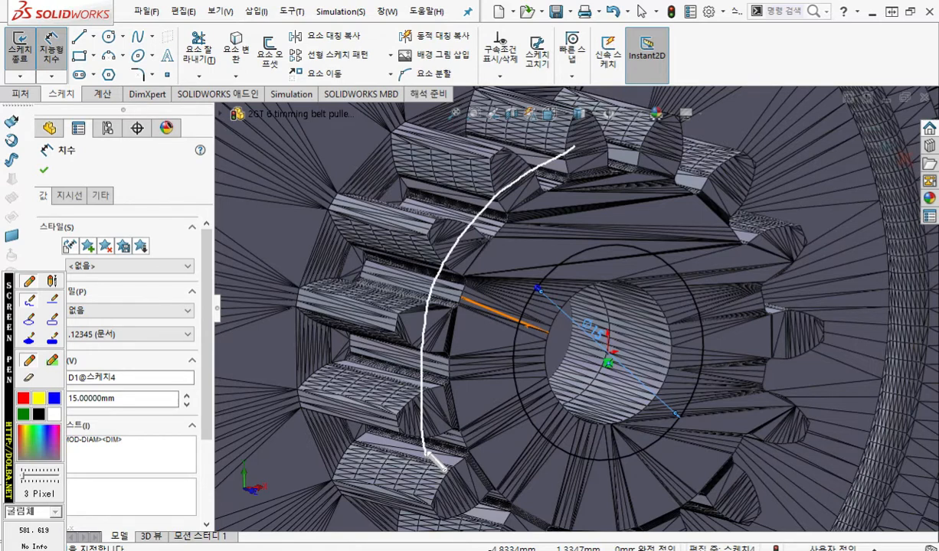
{"action": "left_click_drag", "start_coordinate": [392, 311], "coordinate": [393, 341]}
{"action": "left_click_drag", "start_coordinate": [466, 280], "coordinate": [458, 314]}
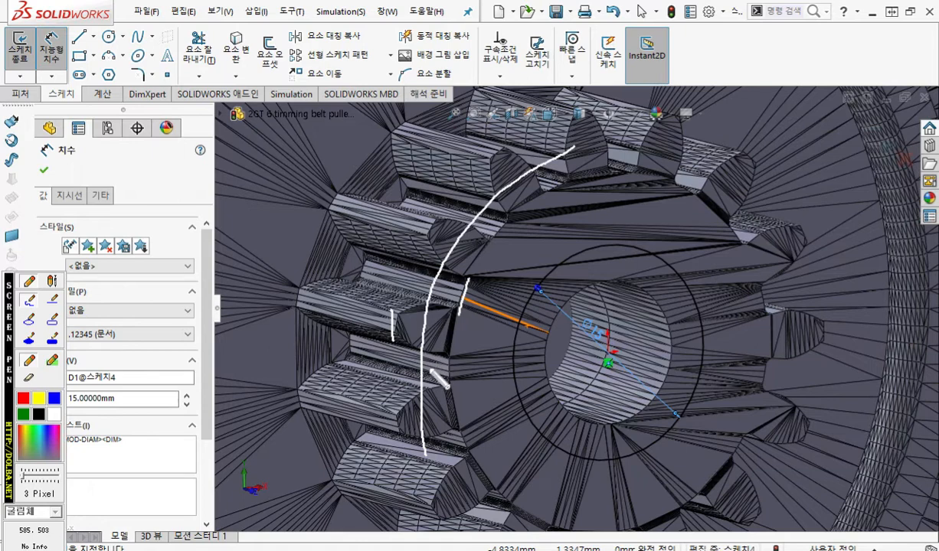
- Write the calculation 15 = M X Z = 1 X 15 across the gear in white pen, and clear the pen marks
{"action": "left_click_drag", "start_coordinate": [612, 300], "coordinate": [595, 332]}
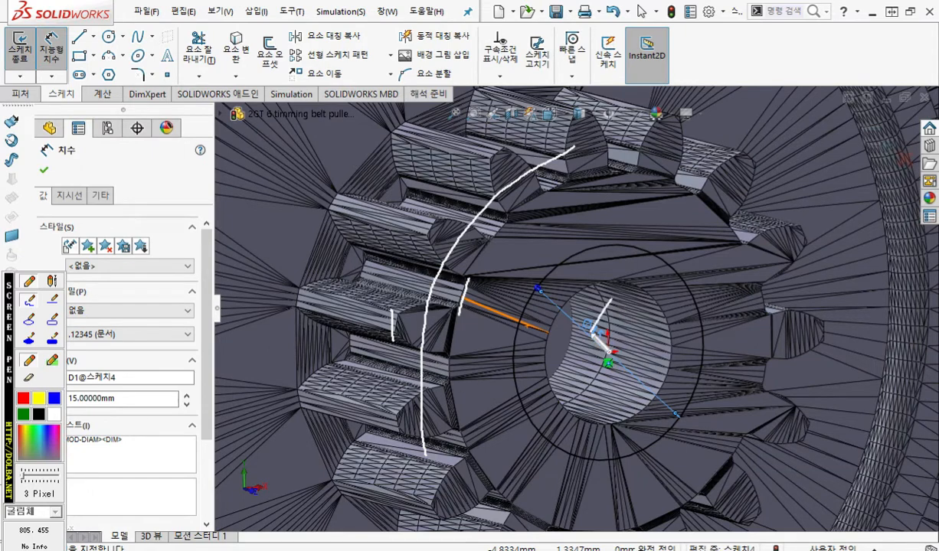
{"action": "left_click_drag", "start_coordinate": [640, 304], "coordinate": [611, 357]}
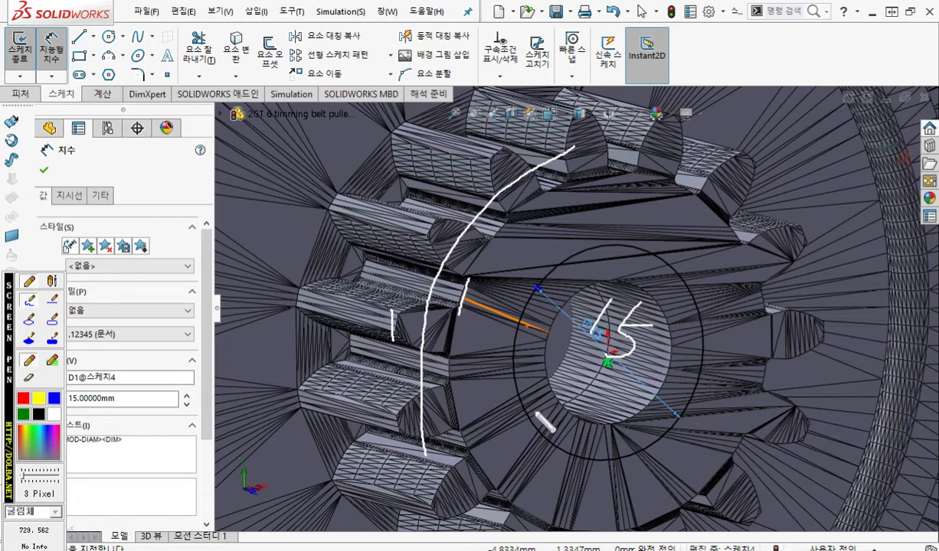
{"action": "mouse_move", "coordinate": [657, 335]}
{"action": "left_mouse_down"}
{"action": "mouse_move", "coordinate": [693, 331]}
{"action": "mouse_move", "coordinate": [703, 345]}
{"action": "left_mouse_up"}
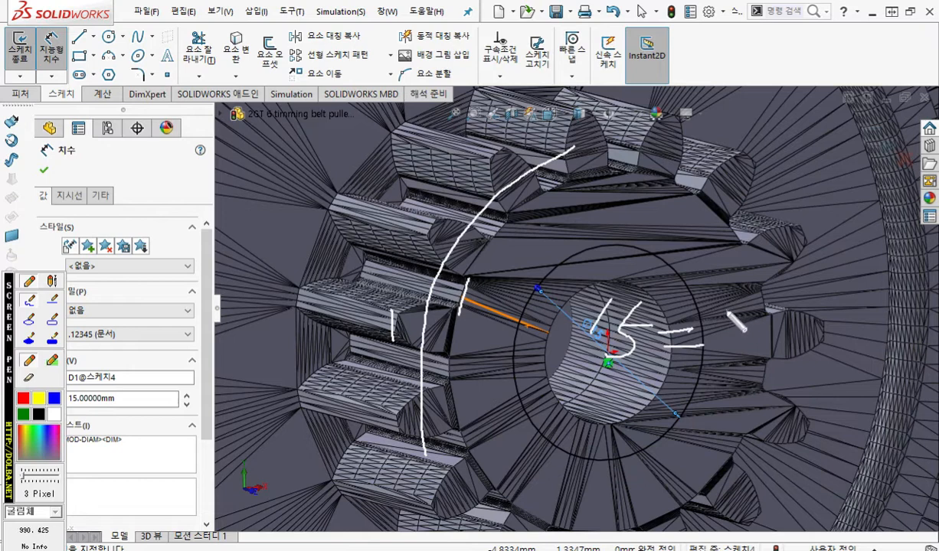
{"action": "mouse_move", "coordinate": [726, 307]}
{"action": "left_mouse_down"}
{"action": "mouse_move", "coordinate": [721, 354]}
{"action": "mouse_move", "coordinate": [751, 355]}
{"action": "left_mouse_up"}
{"action": "left_click_drag", "start_coordinate": [811, 311], "coordinate": [779, 342]}
{"action": "left_click_drag", "start_coordinate": [788, 311], "coordinate": [796, 327]}
{"action": "mouse_move", "coordinate": [841, 305]}
{"action": "left_mouse_down"}
{"action": "mouse_move", "coordinate": [871, 303]}
{"action": "mouse_move", "coordinate": [878, 340]}
{"action": "left_mouse_up"}
{"action": "mouse_move", "coordinate": [681, 385]}
{"action": "left_mouse_down"}
{"action": "mouse_move", "coordinate": [712, 383]}
{"action": "mouse_move", "coordinate": [720, 408]}
{"action": "mouse_move", "coordinate": [746, 383]}
{"action": "mouse_move", "coordinate": [748, 431]}
{"action": "left_mouse_up"}
{"action": "left_click_drag", "start_coordinate": [783, 388], "coordinate": [802, 411]}
{"action": "left_click_drag", "start_coordinate": [804, 387], "coordinate": [786, 412]}
{"action": "mouse_move", "coordinate": [841, 385]}
{"action": "left_mouse_down"}
{"action": "mouse_move", "coordinate": [838, 404]}
{"action": "mouse_move", "coordinate": [865, 407]}
{"action": "mouse_move", "coordinate": [841, 420]}
{"action": "left_mouse_up"}
{"action": "left_click_drag", "start_coordinate": [854, 384], "coordinate": [879, 381]}
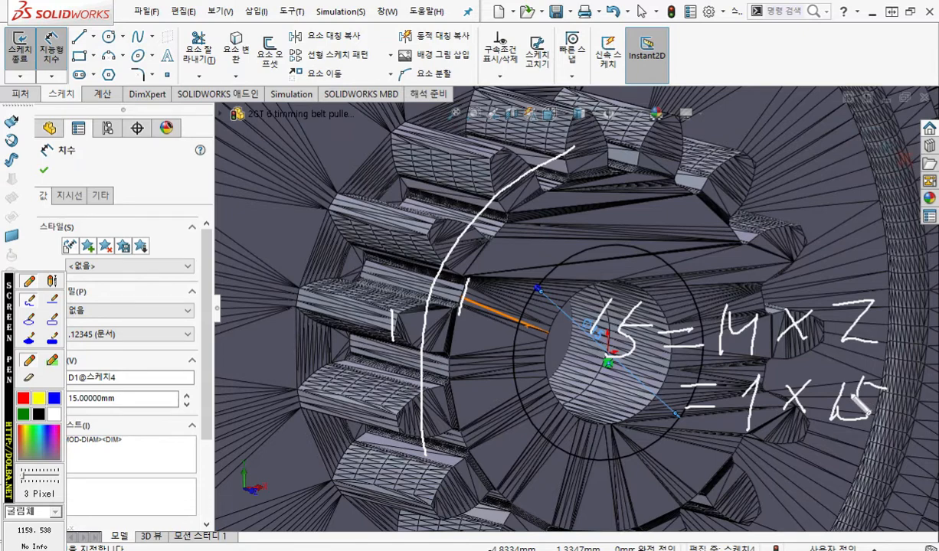
{"action": "key", "text": "Escape"}
- Write module M 2 and tooth count Z 15 over the gear in white pen
{"action": "key", "text": "F12"}
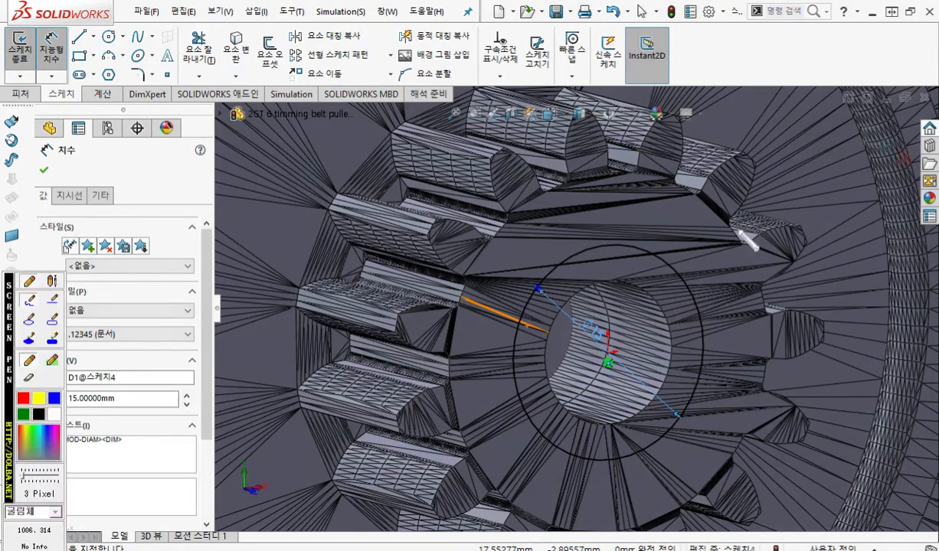
{"action": "left_click_drag", "start_coordinate": [726, 189], "coordinate": [712, 252]}
{"action": "mouse_move", "coordinate": [728, 187]}
{"action": "left_mouse_down"}
{"action": "mouse_move", "coordinate": [731, 211]}
{"action": "mouse_move", "coordinate": [761, 189]}
{"action": "mouse_move", "coordinate": [763, 245]}
{"action": "left_mouse_up"}
{"action": "mouse_move", "coordinate": [780, 202]}
{"action": "left_mouse_down"}
{"action": "mouse_move", "coordinate": [813, 207]}
{"action": "mouse_move", "coordinate": [837, 227]}
{"action": "left_mouse_up"}
{"action": "mouse_move", "coordinate": [718, 273]}
{"action": "left_mouse_down"}
{"action": "mouse_move", "coordinate": [758, 271]}
{"action": "mouse_move", "coordinate": [769, 302]}
{"action": "left_mouse_up"}
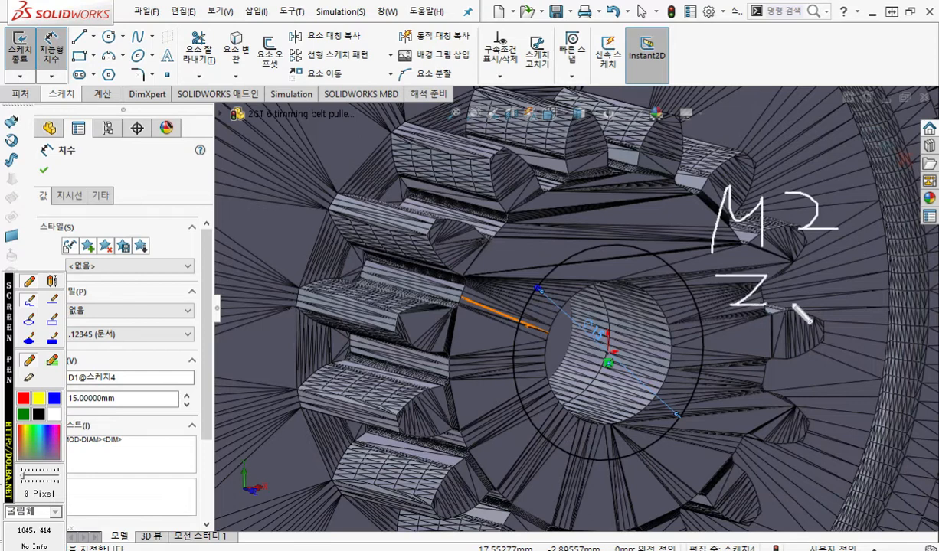
{"action": "mouse_move", "coordinate": [797, 266]}
{"action": "left_mouse_down"}
{"action": "mouse_move", "coordinate": [799, 311]}
{"action": "mouse_move", "coordinate": [859, 268]}
{"action": "left_mouse_up"}
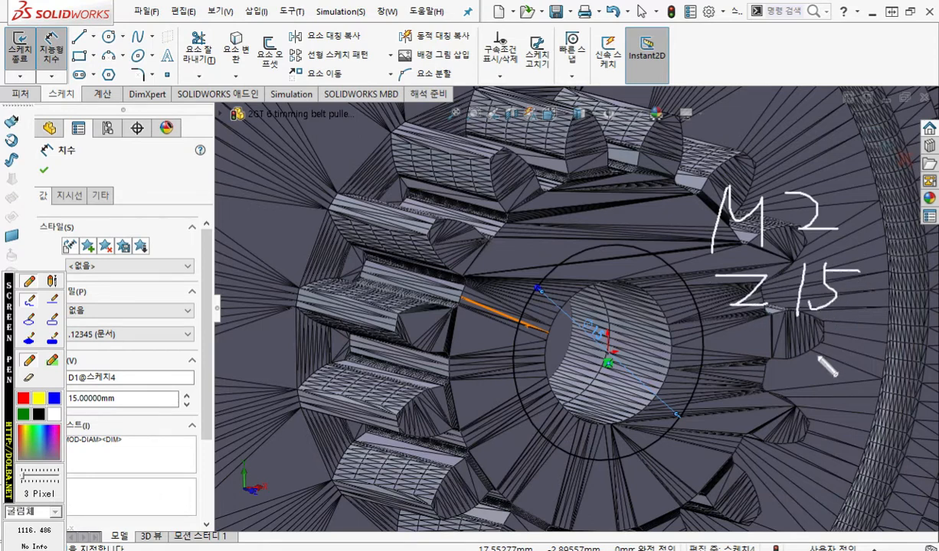
- Write the pitch diameter calculation M X Z and 2 X 15 = 30 below the module and tooth count
{"action": "mouse_move", "coordinate": [722, 337]}
{"action": "left_mouse_down"}
{"action": "mouse_move", "coordinate": [717, 371]}
{"action": "mouse_move", "coordinate": [750, 356]}
{"action": "mouse_move", "coordinate": [751, 372]}
{"action": "left_mouse_up"}
{"action": "left_click_drag", "start_coordinate": [785, 345], "coordinate": [767, 376]}
{"action": "mouse_move", "coordinate": [768, 346]}
{"action": "left_mouse_down"}
{"action": "mouse_move", "coordinate": [789, 377]}
{"action": "mouse_move", "coordinate": [838, 347]}
{"action": "mouse_move", "coordinate": [857, 374]}
{"action": "left_mouse_up"}
{"action": "left_click_drag", "start_coordinate": [733, 410], "coordinate": [794, 437]}
{"action": "mouse_move", "coordinate": [794, 406]}
{"action": "left_mouse_down"}
{"action": "mouse_move", "coordinate": [768, 438]}
{"action": "mouse_move", "coordinate": [836, 431]}
{"action": "left_mouse_up"}
{"action": "mouse_move", "coordinate": [841, 406]}
{"action": "left_mouse_down"}
{"action": "mouse_move", "coordinate": [890, 405]}
{"action": "mouse_move", "coordinate": [893, 429]}
{"action": "mouse_move", "coordinate": [912, 426]}
{"action": "mouse_move", "coordinate": [927, 406]}
{"action": "left_mouse_up"}
- Write 30 over the circle's dimension, trace the pitch circle arc through the teeth, and clear all pen marks
{"action": "mouse_move", "coordinate": [586, 306]}
{"action": "left_mouse_down"}
{"action": "mouse_move", "coordinate": [597, 314]}
{"action": "mouse_move", "coordinate": [590, 352]}
{"action": "left_mouse_up"}
{"action": "left_click_drag", "start_coordinate": [622, 314], "coordinate": [653, 334]}
{"action": "mouse_move", "coordinate": [538, 161]}
{"action": "left_mouse_down"}
{"action": "mouse_move", "coordinate": [489, 190]}
{"action": "mouse_move", "coordinate": [445, 253]}
{"action": "mouse_move", "coordinate": [434, 317]}
{"action": "left_mouse_up"}
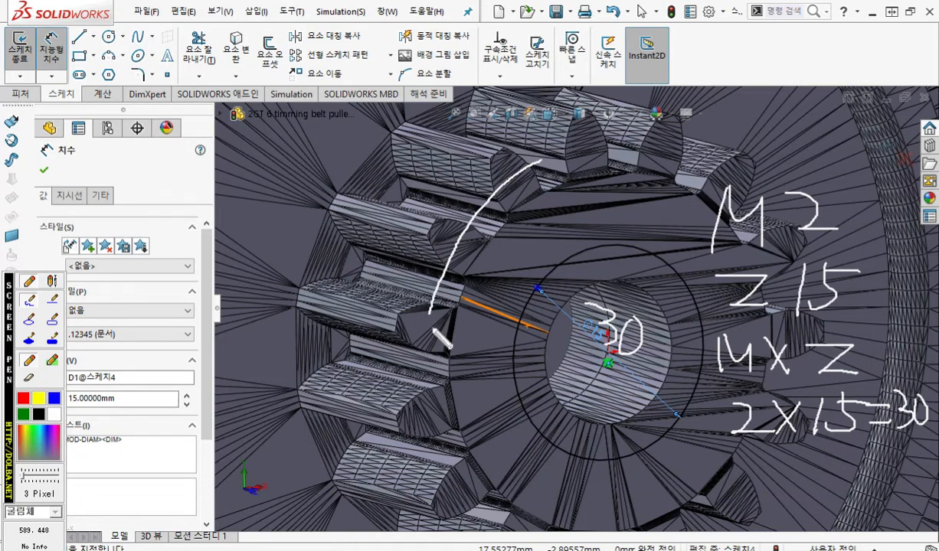
{"action": "key", "text": "Escape"}
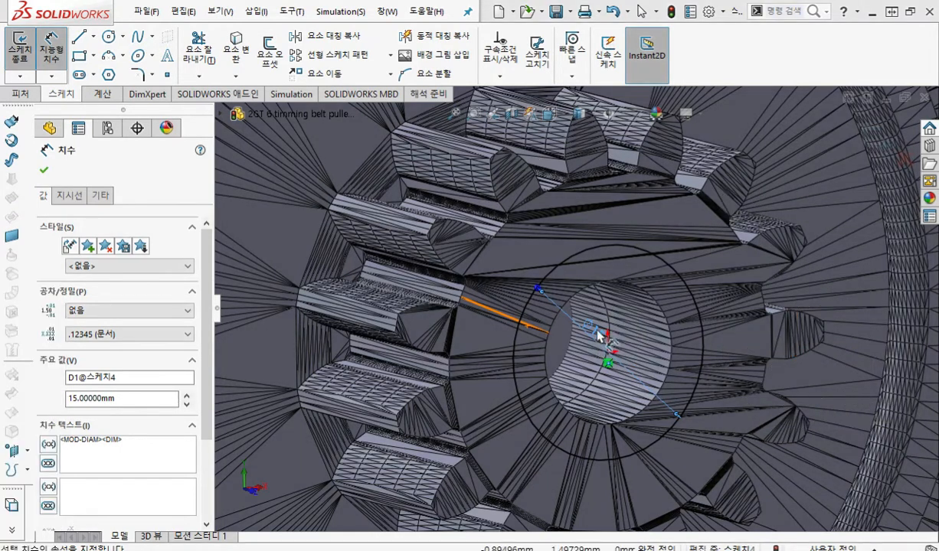
- Set the sketched circle's diameter to 30 mm and orbit the gear to compare the circle with its teeth
{"action": "left_click", "coordinate": [599, 338]}
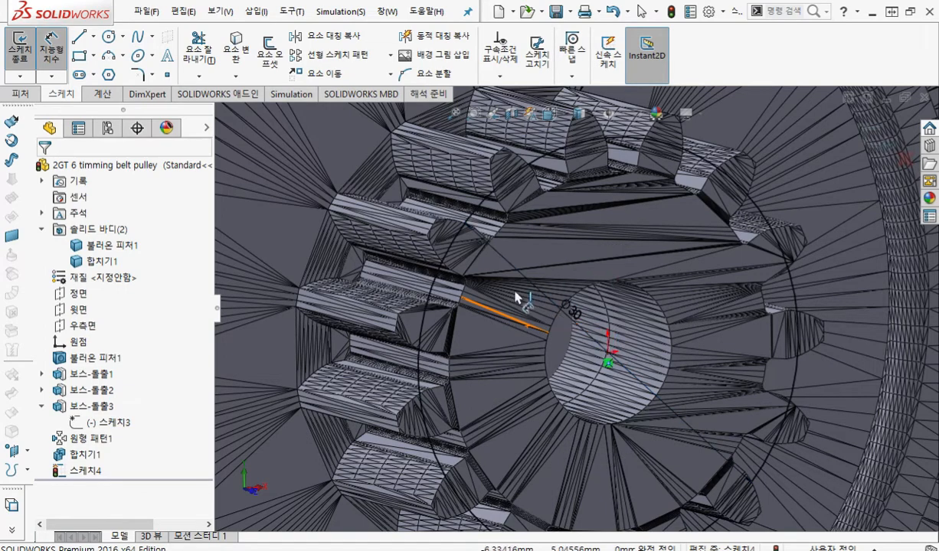
{"action": "key", "text": "Return"}
{"action": "middle_click_drag", "start_coordinate": [493, 305], "coordinate": [502, 312]}
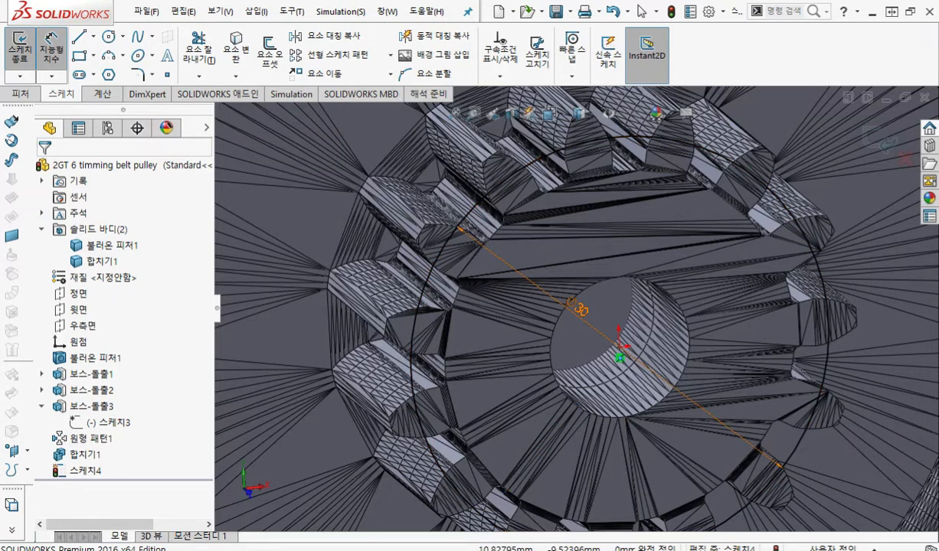
- Bring up the gear formula notes, underline the PCD formula M X Z, and write M 2 X Z 15 = 30 over the gear
{"action": "key", "text": "alt+Tab"}
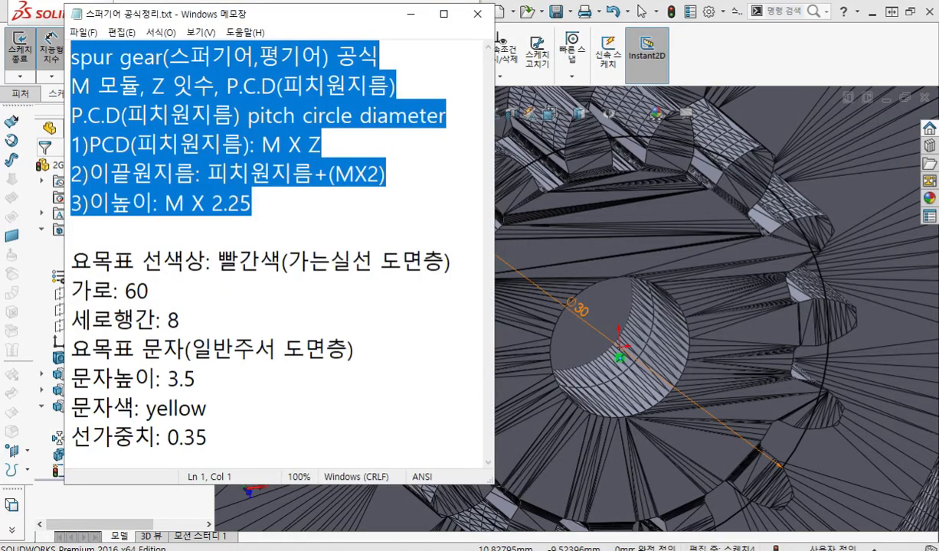
{"action": "key", "text": "ctrl+F1"}
{"action": "left_click_drag", "start_coordinate": [71, 155], "coordinate": [340, 159]}
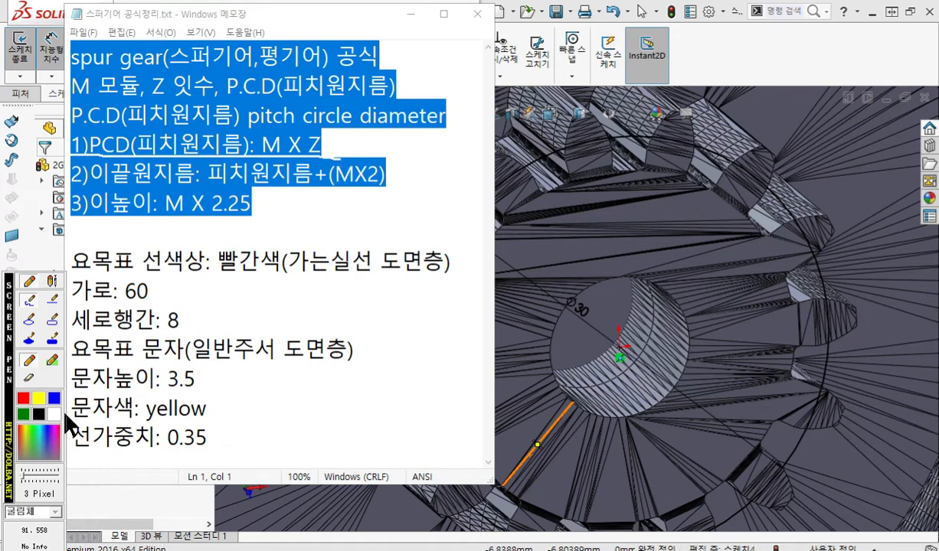
{"action": "mouse_move", "coordinate": [619, 244]}
{"action": "left_mouse_down"}
{"action": "mouse_move", "coordinate": [645, 265]}
{"action": "mouse_move", "coordinate": [717, 250]}
{"action": "left_mouse_up"}
{"action": "mouse_move", "coordinate": [628, 185]}
{"action": "left_mouse_down"}
{"action": "mouse_move", "coordinate": [623, 209]}
{"action": "mouse_move", "coordinate": [689, 207]}
{"action": "mouse_move", "coordinate": [707, 231]}
{"action": "mouse_move", "coordinate": [688, 232]}
{"action": "left_mouse_up"}
{"action": "left_click", "coordinate": [694, 272]}
{"action": "mouse_move", "coordinate": [678, 277]}
{"action": "left_mouse_down"}
{"action": "mouse_move", "coordinate": [680, 297]}
{"action": "mouse_move", "coordinate": [695, 296]}
{"action": "mouse_move", "coordinate": [696, 344]}
{"action": "mouse_move", "coordinate": [684, 354]}
{"action": "left_mouse_up"}
{"action": "left_click_drag", "start_coordinate": [705, 322], "coordinate": [720, 318]}
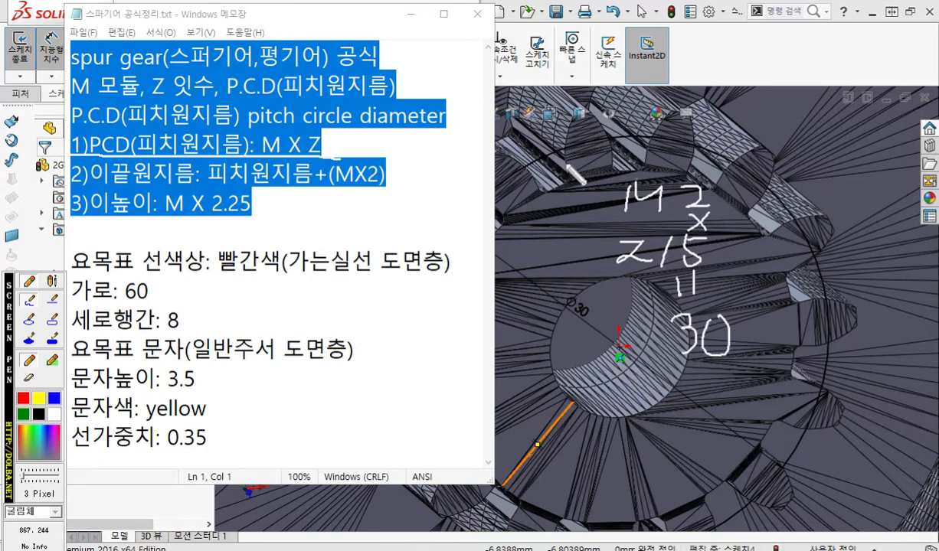
{"action": "mouse_move", "coordinate": [542, 162]}
{"action": "left_mouse_down"}
{"action": "mouse_move", "coordinate": [620, 141]}
{"action": "mouse_move", "coordinate": [684, 149]}
{"action": "mouse_move", "coordinate": [770, 186]}
{"action": "left_mouse_up"}
{"action": "left_click_drag", "start_coordinate": [615, 170], "coordinate": [639, 170]}
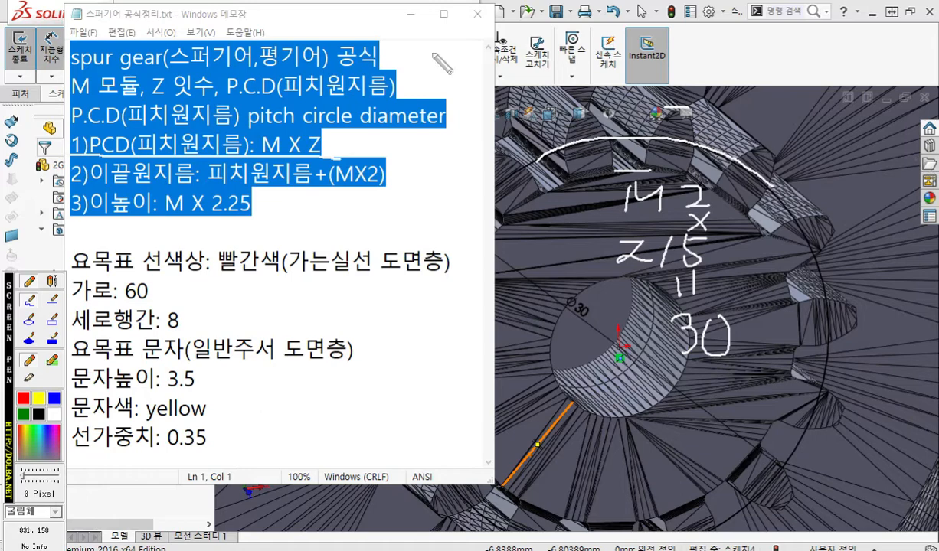
{"action": "key", "text": "Escape"}
- Move the gear formula notes out of the way and exit the open circle sketch, discarding its changes
{"action": "left_click_drag", "start_coordinate": [279, 17], "coordinate": [938, 137]}
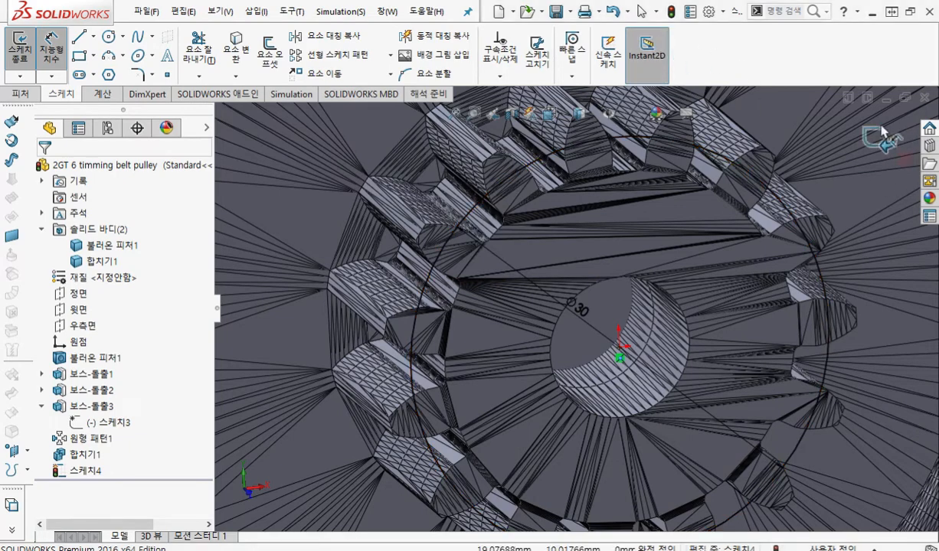
{"action": "left_click", "coordinate": [905, 158]}
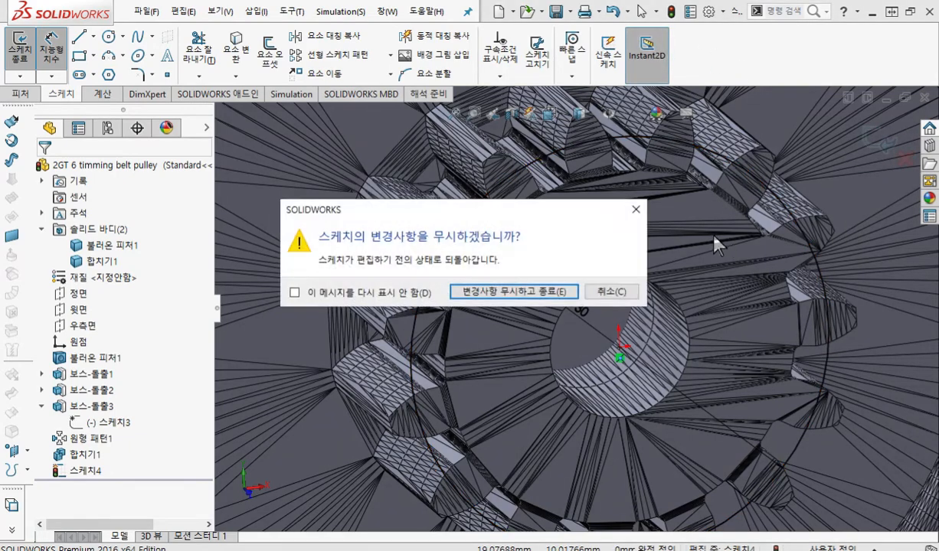
{"action": "left_click", "coordinate": [490, 294]}
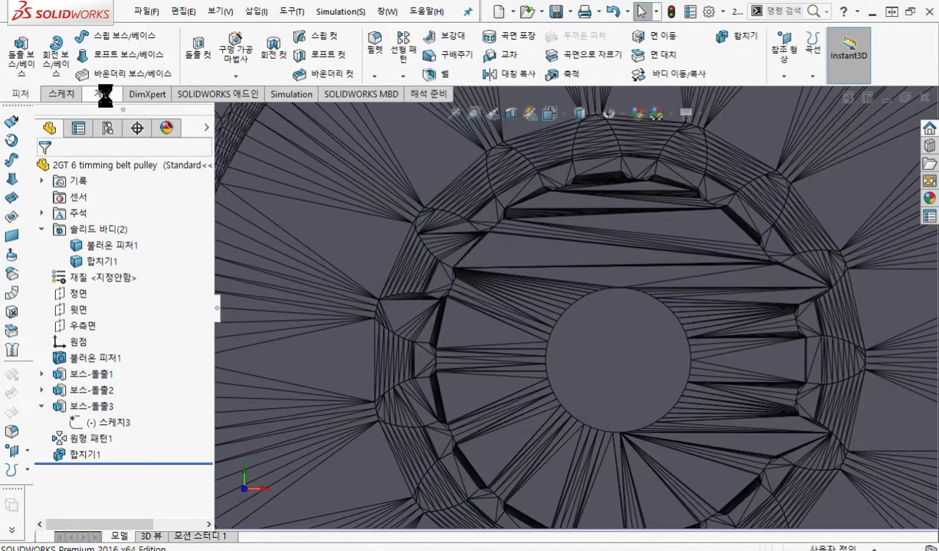
- Measure the distance between a small gear tooth's end face and the facing flange surface of the large pulley
{"action": "left_click", "coordinate": [103, 94]}
{"action": "left_click", "coordinate": [53, 53]}
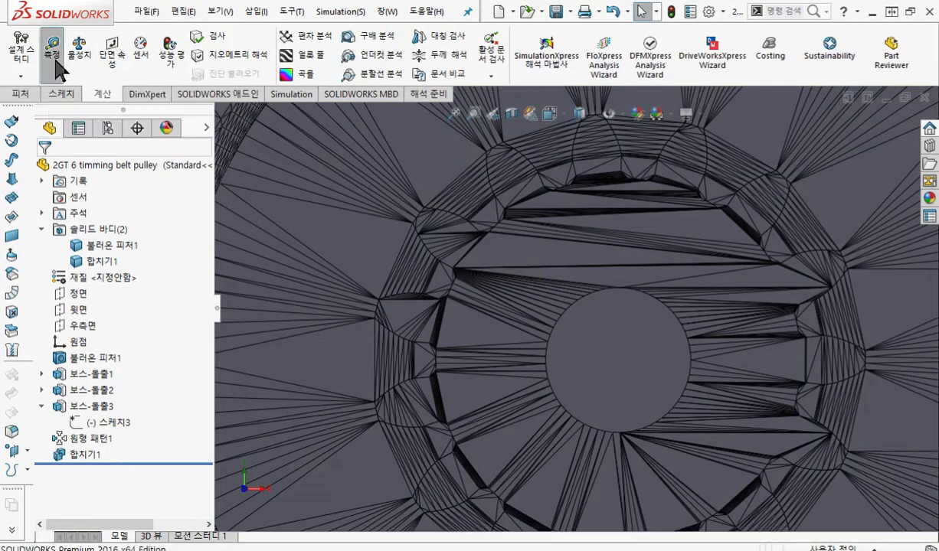
{"action": "middle_click_drag", "start_coordinate": [524, 277], "coordinate": [582, 294]}
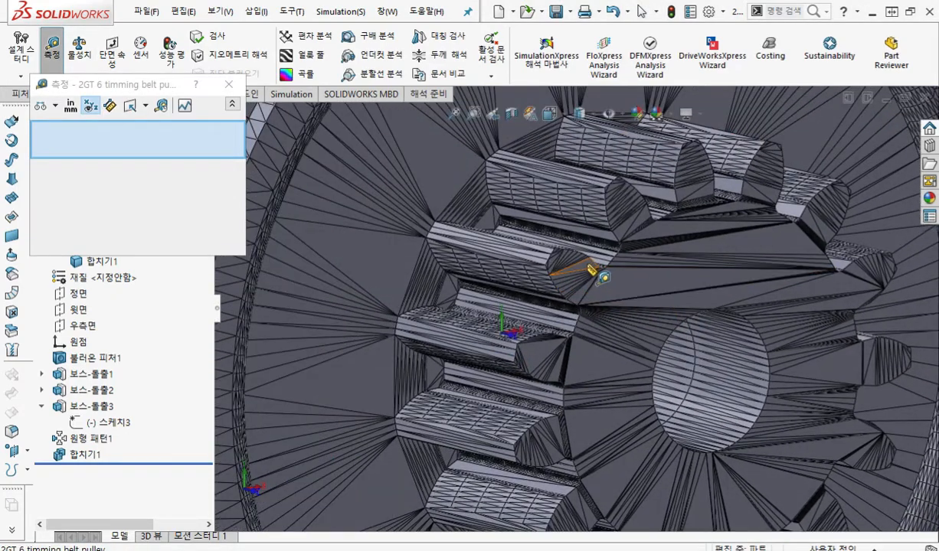
{"action": "left_click", "coordinate": [591, 269]}
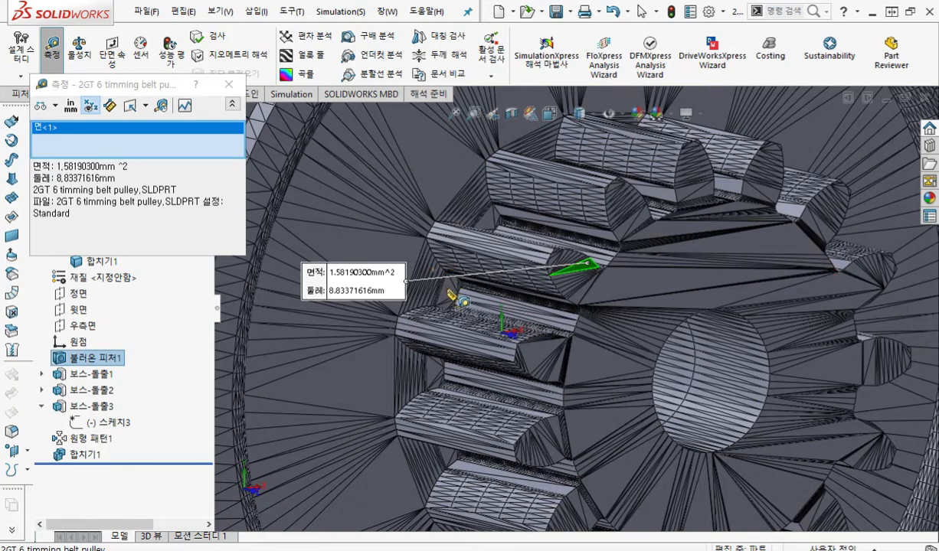
{"action": "left_click", "coordinate": [398, 245]}
{"action": "middle_click_drag", "start_coordinate": [435, 295], "coordinate": [474, 281]}
{"action": "key", "text": "F12"}
{"action": "left_click_drag", "start_coordinate": [434, 207], "coordinate": [415, 295]}
{"action": "mouse_move", "coordinate": [653, 230]}
{"action": "left_mouse_down"}
{"action": "mouse_move", "coordinate": [634, 249]}
{"action": "mouse_move", "coordinate": [645, 294]}
{"action": "left_mouse_up"}
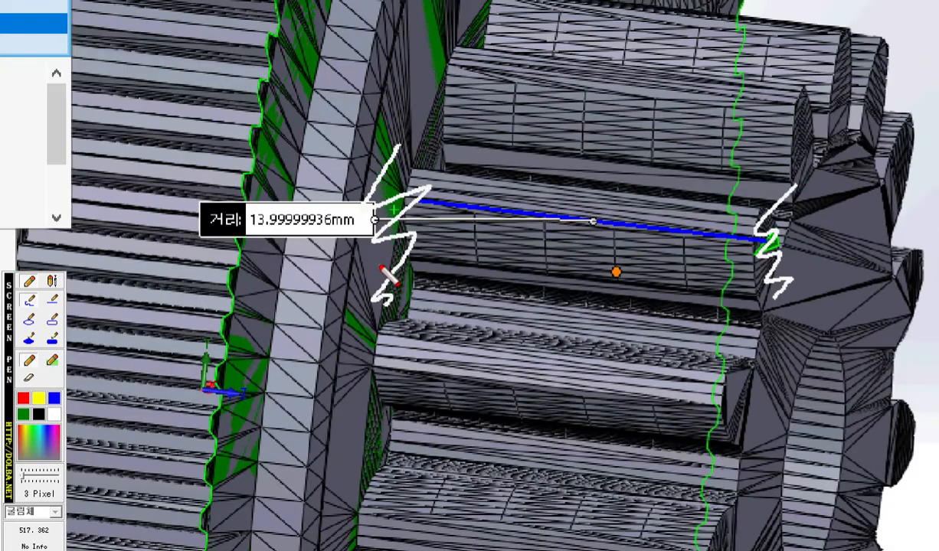
{"action": "mouse_move", "coordinate": [310, 148]}
{"action": "left_mouse_down"}
{"action": "mouse_move", "coordinate": [297, 201]}
{"action": "mouse_move", "coordinate": [307, 167]}
{"action": "mouse_move", "coordinate": [360, 176]}
{"action": "left_mouse_up"}
{"action": "left_click_drag", "start_coordinate": [361, 136], "coordinate": [333, 205]}
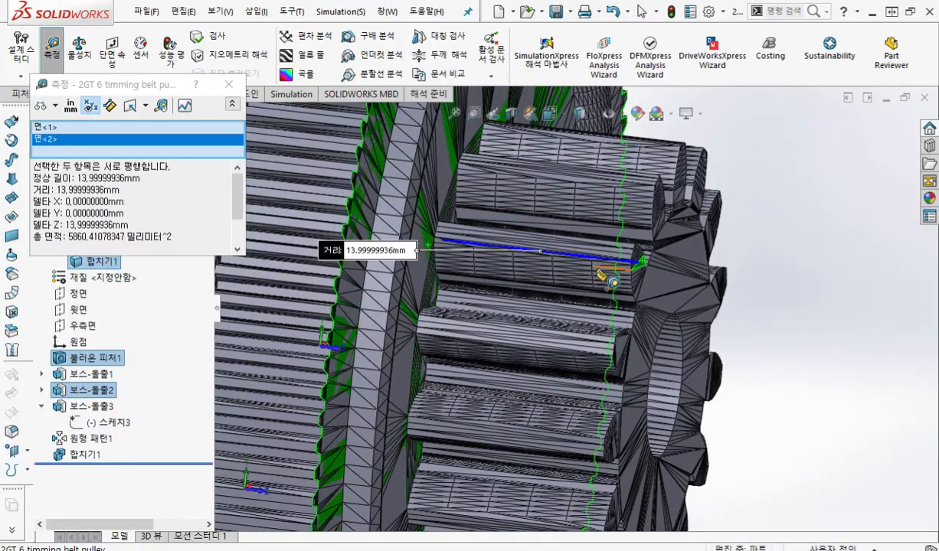
- Close the measurement and hide the imported solid body 불러온 피처1, leaving the 합치기1 body shown
{"action": "key", "text": "Escape"}
{"action": "scroll", "coordinate": [781, 281], "scroll_direction": "up", "scroll_amount": 5}
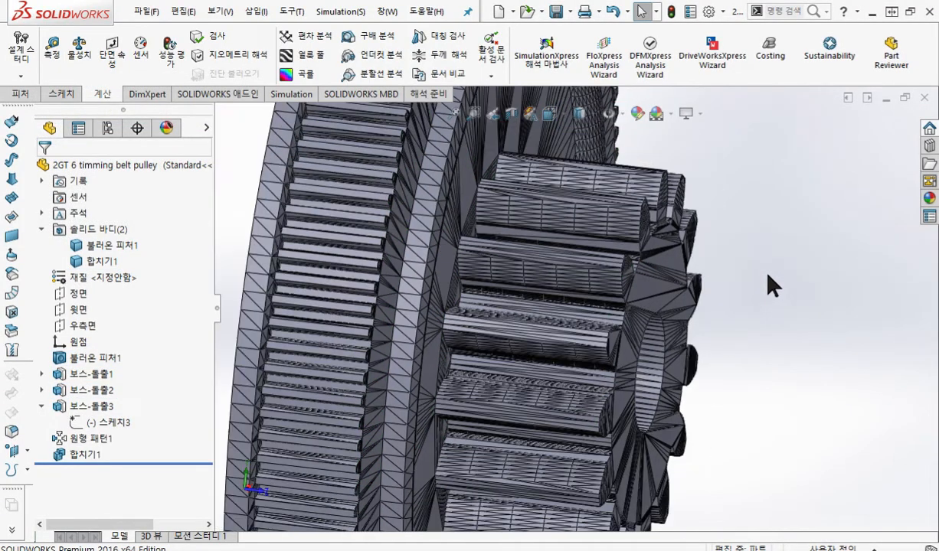
{"action": "scroll", "coordinate": [733, 290], "scroll_direction": "up", "scroll_amount": 2}
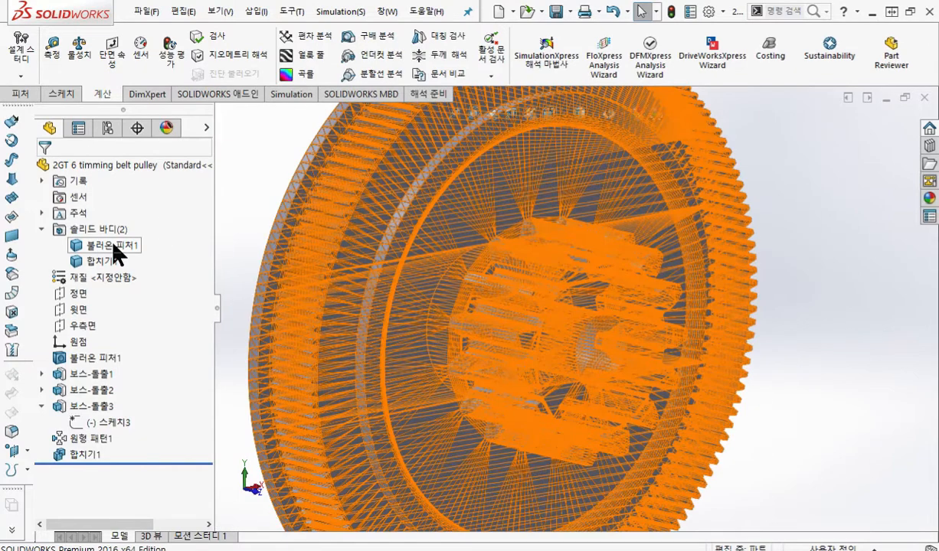
{"action": "left_click", "coordinate": [114, 247]}
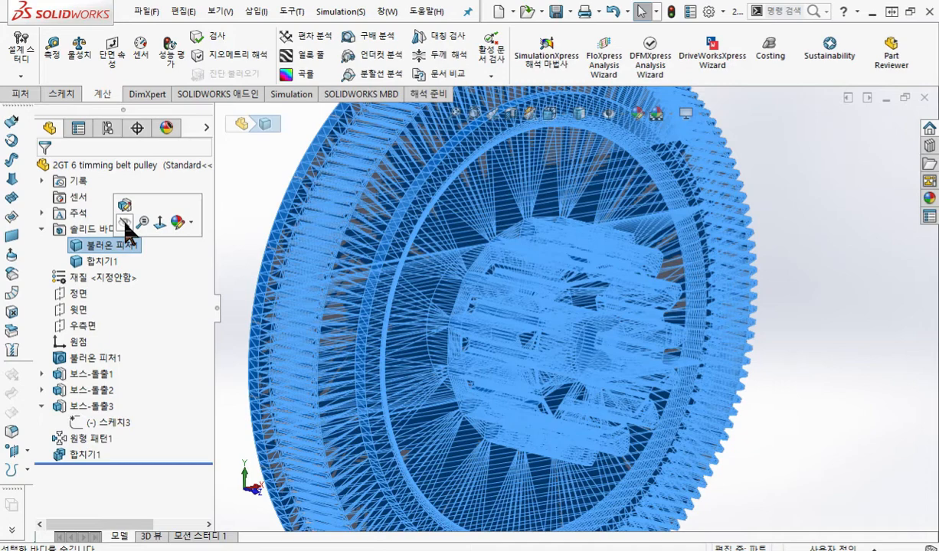
{"action": "left_click", "coordinate": [124, 222]}
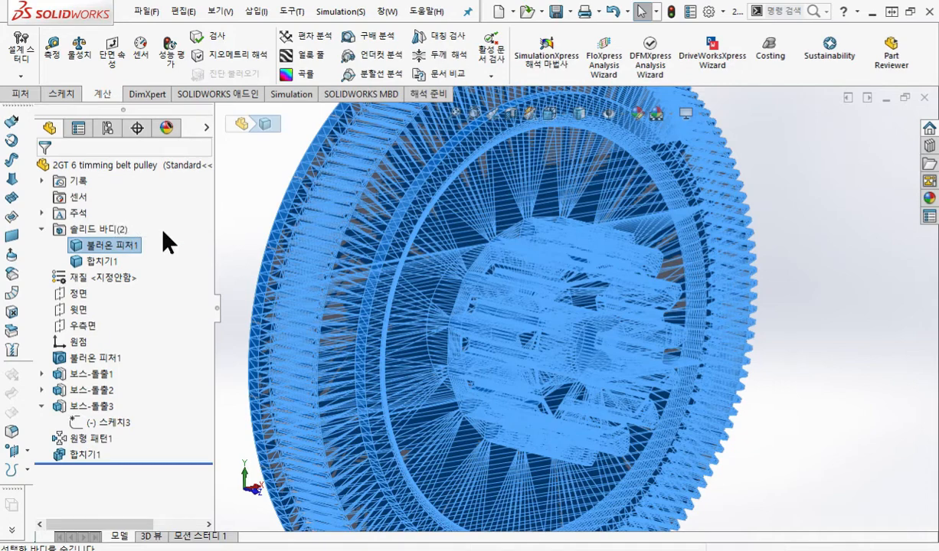
{"action": "left_click", "coordinate": [843, 290]}
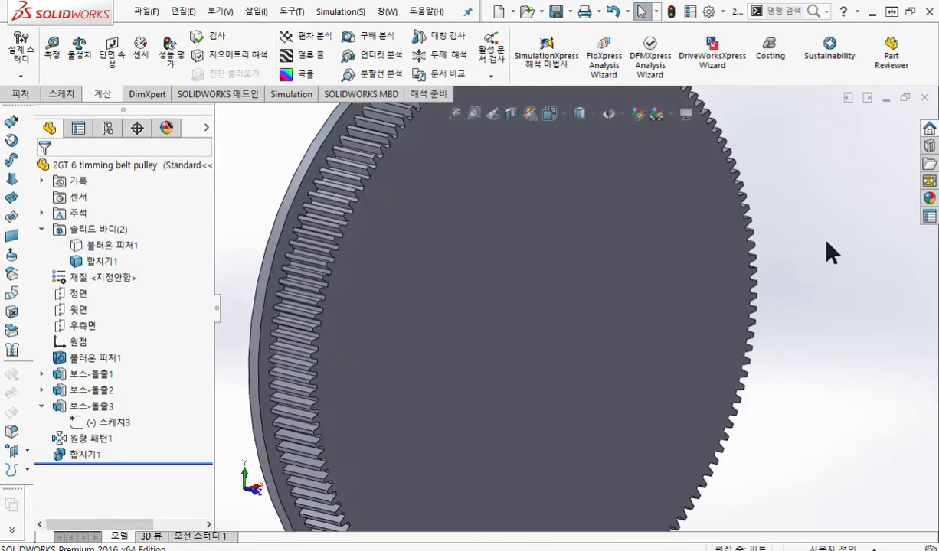
{"action": "middle_click_drag", "start_coordinate": [821, 259], "coordinate": [830, 251], "text": "ctrl"}
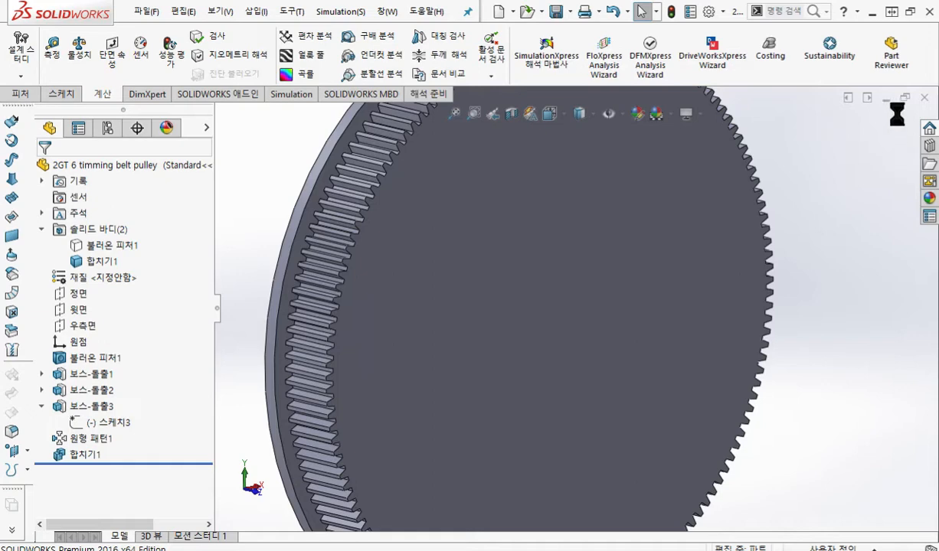
- Restore the program window from full screen and narrow it so its task pane stays within view
{"action": "left_click", "coordinate": [910, 11]}
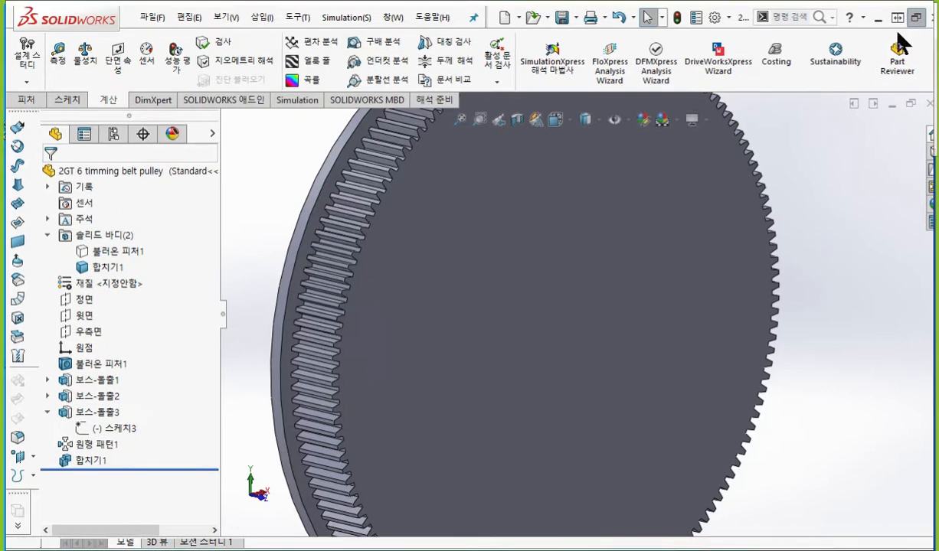
{"action": "left_click_drag", "start_coordinate": [906, 281], "coordinate": [777, 300]}
{"action": "key", "text": "F12"}
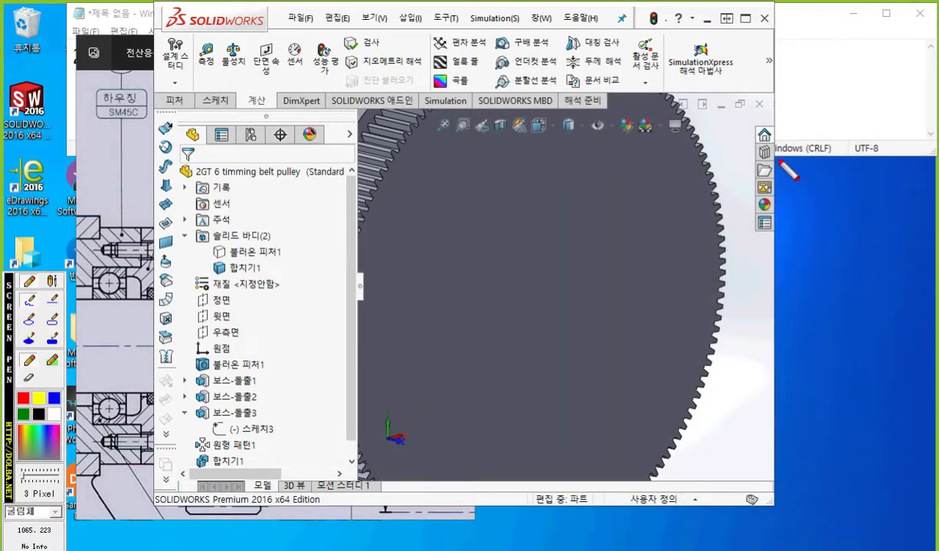
{"action": "scroll", "coordinate": [769, 159], "scroll_direction": "up", "scroll_amount": 2}
{"action": "mouse_move", "coordinate": [892, 116]}
{"action": "left_mouse_down"}
{"action": "mouse_move", "coordinate": [866, 73]}
{"action": "mouse_move", "coordinate": [895, 115]}
{"action": "left_mouse_up"}
{"action": "mouse_move", "coordinate": [715, 115]}
{"action": "left_mouse_down"}
{"action": "mouse_move", "coordinate": [856, 85]}
{"action": "mouse_move", "coordinate": [809, 132]}
{"action": "left_mouse_up"}
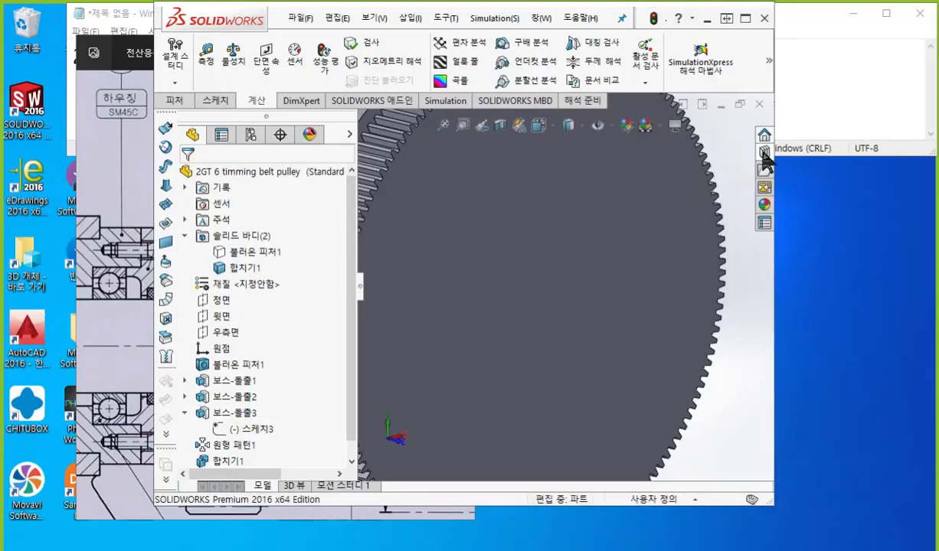
- Open the design library
{"action": "left_click", "coordinate": [897, 88]}
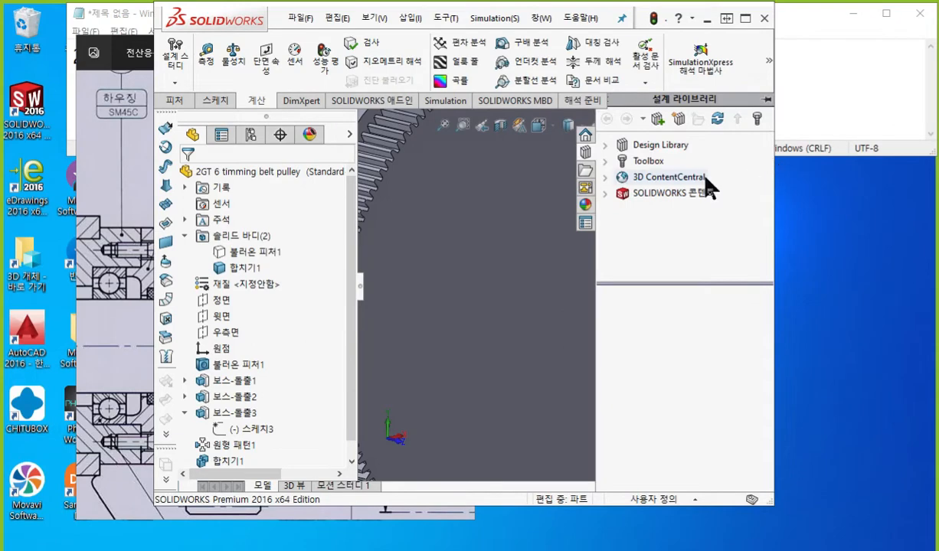
{"action": "key", "text": "F2"}
{"action": "scroll", "coordinate": [649, 158], "scroll_direction": "up", "scroll_amount": 4}
{"action": "mouse_move", "coordinate": [832, 74]}
{"action": "left_mouse_down"}
{"action": "mouse_move", "coordinate": [709, 82]}
{"action": "mouse_move", "coordinate": [827, 70]}
{"action": "mouse_move", "coordinate": [821, 78]}
{"action": "left_mouse_up"}
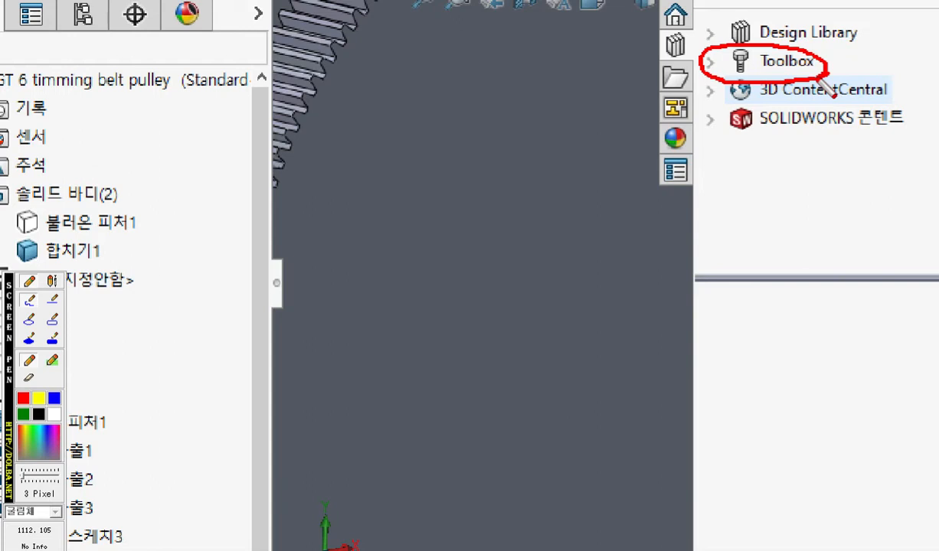
{"action": "key", "text": "Escape"}
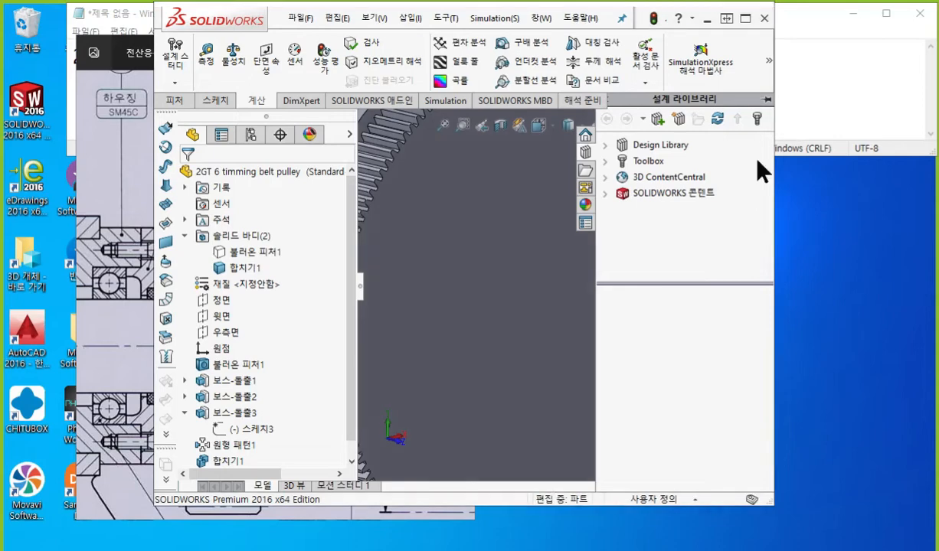
- Expand Toolbox and its JIS standard in the design library, and open the 전동 (power transmission) category
{"action": "left_click", "coordinate": [605, 162]}
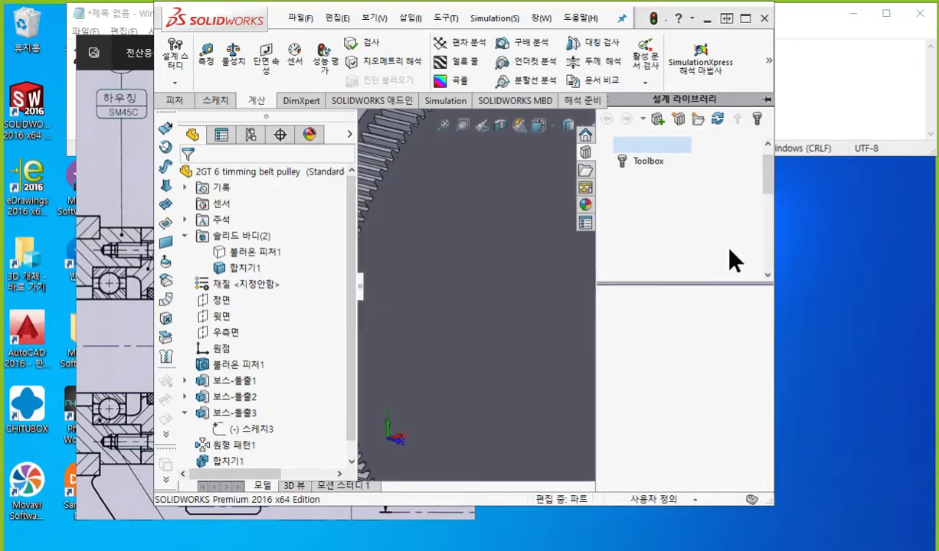
{"action": "left_click_drag", "start_coordinate": [774, 183], "coordinate": [771, 214]}
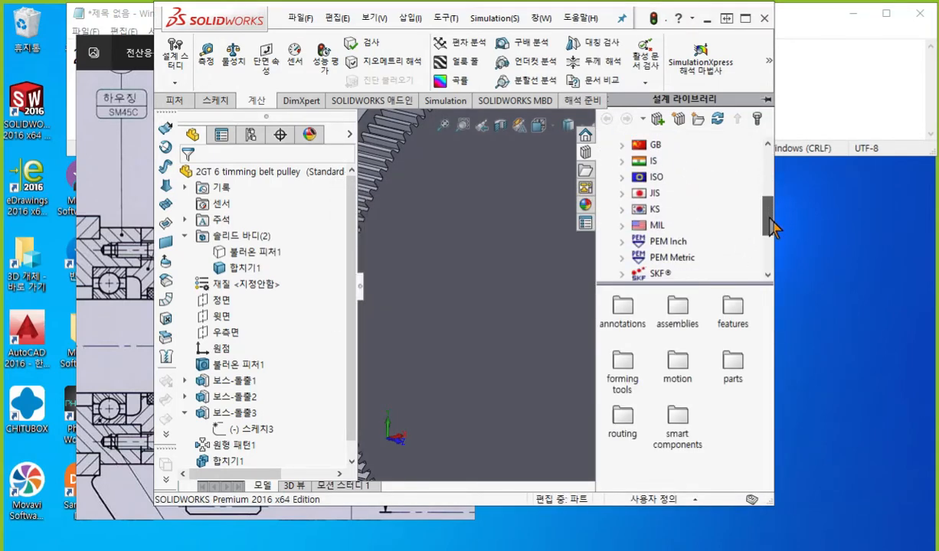
{"action": "left_click", "coordinate": [621, 194]}
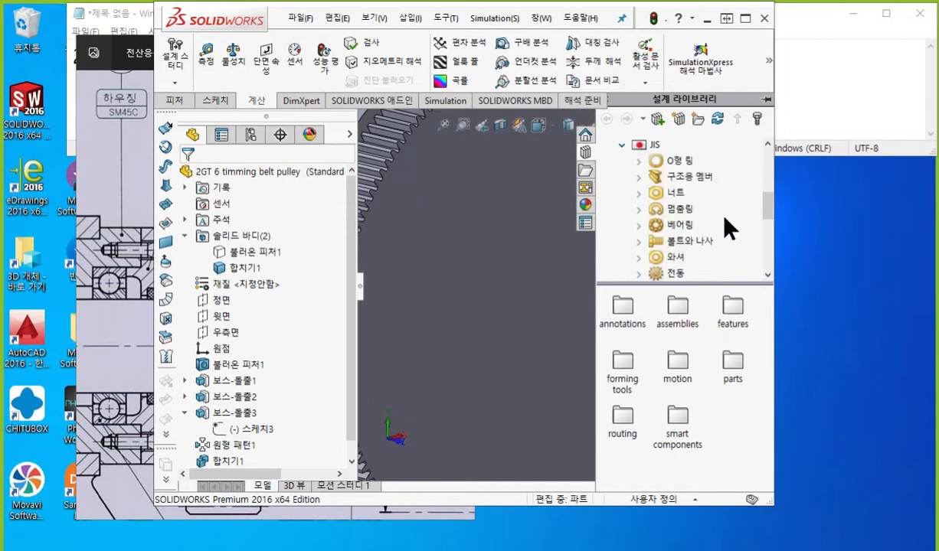
{"action": "left_click", "coordinate": [663, 273]}
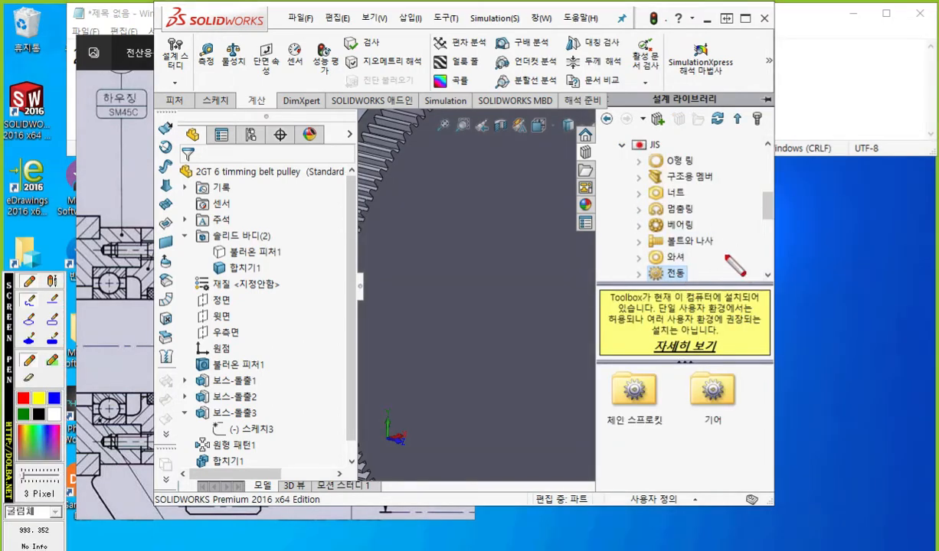
{"action": "scroll", "coordinate": [726, 256], "scroll_direction": "up", "scroll_amount": 2}
{"action": "left_click_drag", "start_coordinate": [680, 88], "coordinate": [780, 89]}
{"action": "mouse_move", "coordinate": [775, 262]}
{"action": "left_mouse_down"}
{"action": "mouse_move", "coordinate": [689, 243]}
{"action": "mouse_move", "coordinate": [794, 297]}
{"action": "left_mouse_up"}
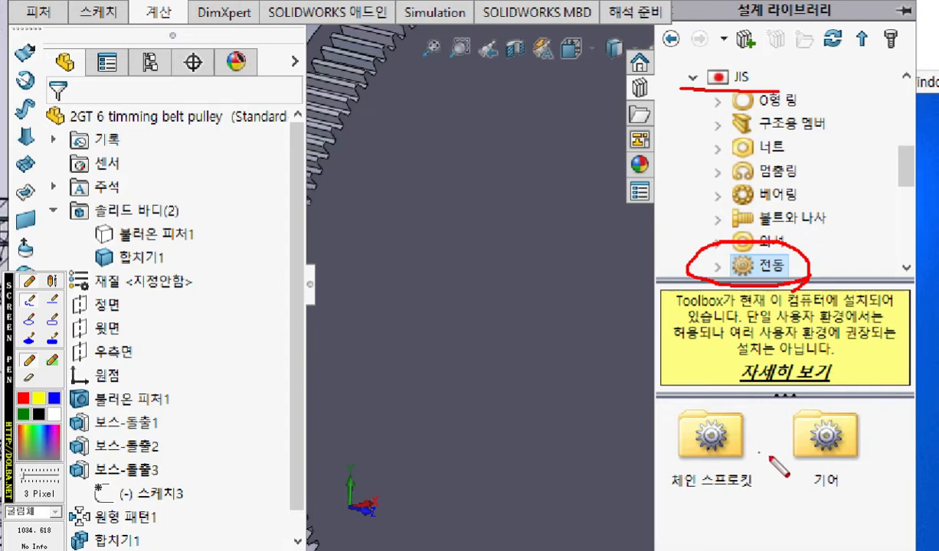
{"action": "mouse_move", "coordinate": [827, 399]}
{"action": "left_mouse_down"}
{"action": "mouse_move", "coordinate": [845, 425]}
{"action": "mouse_move", "coordinate": [855, 503]}
{"action": "left_mouse_up"}
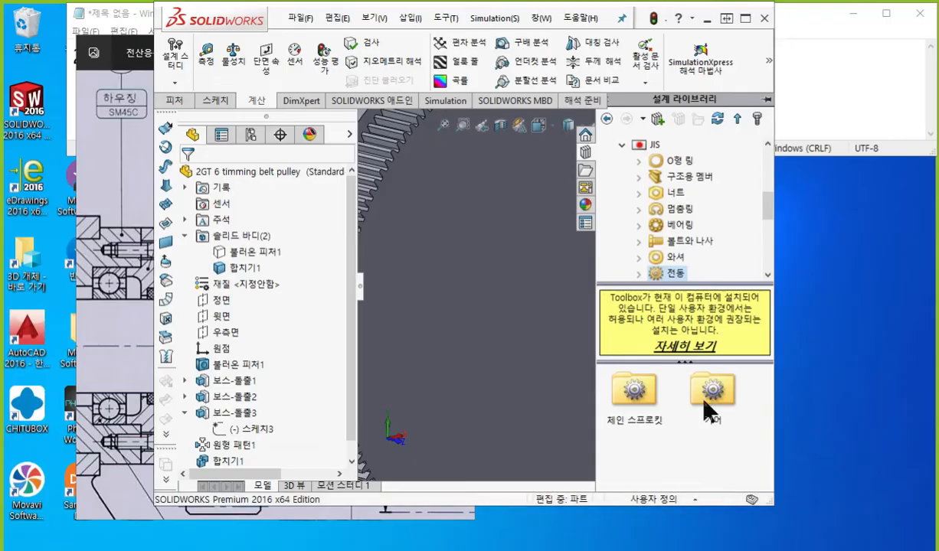
- Open the 기어 (gear) folder, enlarge the program window's height and bring 평 기어 (spur gear) into view
{"action": "double_click", "coordinate": [825, 437]}
{"action": "left_click_drag", "start_coordinate": [743, 506], "coordinate": [735, 540]}
{"action": "left_click_drag", "start_coordinate": [770, 431], "coordinate": [771, 458]}
{"action": "key", "text": "F2"}
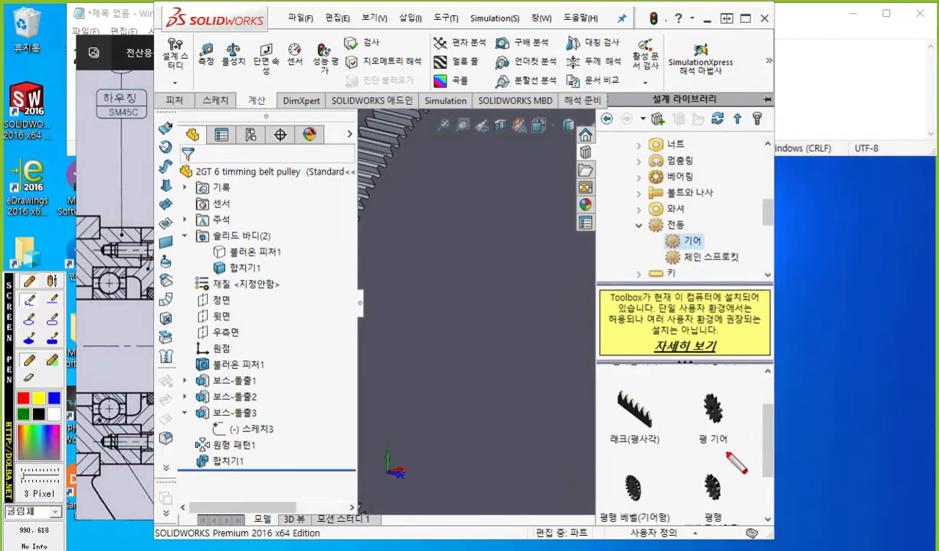
{"action": "scroll", "coordinate": [726, 453], "scroll_direction": "up", "scroll_amount": 4}
{"action": "mouse_move", "coordinate": [866, 517]}
{"action": "left_mouse_down"}
{"action": "mouse_move", "coordinate": [835, 523]}
{"action": "mouse_move", "coordinate": [864, 441]}
{"action": "mouse_move", "coordinate": [877, 498]}
{"action": "mouse_move", "coordinate": [850, 528]}
{"action": "left_mouse_up"}
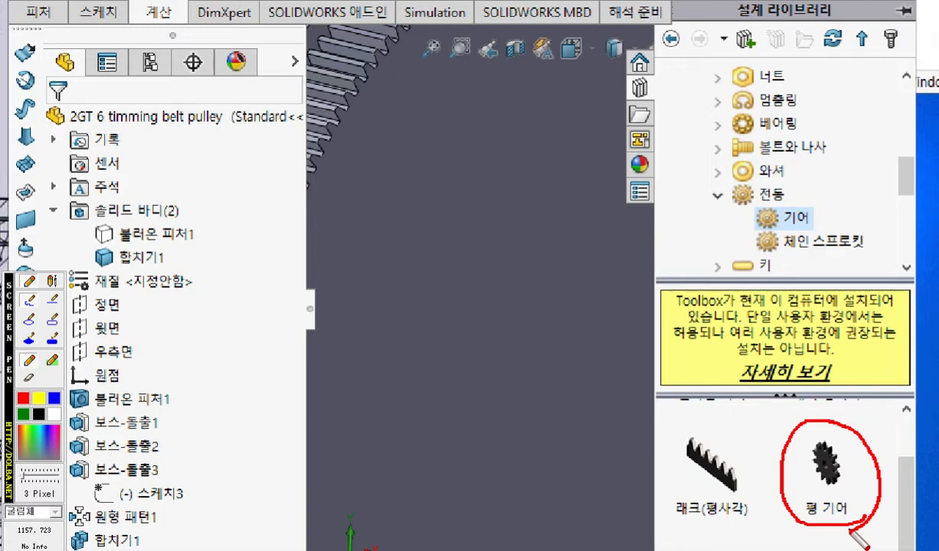
{"action": "mouse_move", "coordinate": [835, 369]}
{"action": "left_mouse_down"}
{"action": "mouse_move", "coordinate": [835, 400]}
{"action": "mouse_move", "coordinate": [850, 386]}
{"action": "mouse_move", "coordinate": [911, 412]}
{"action": "left_mouse_up"}
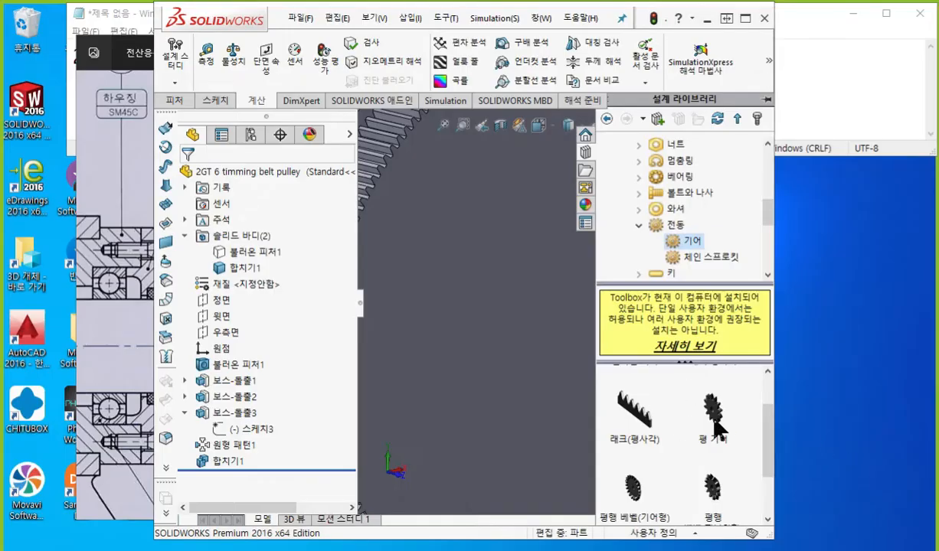
- Create a new part from the JIS Toolbox component 평 기어 (spur gear)
{"action": "right_click", "coordinate": [715, 422]}
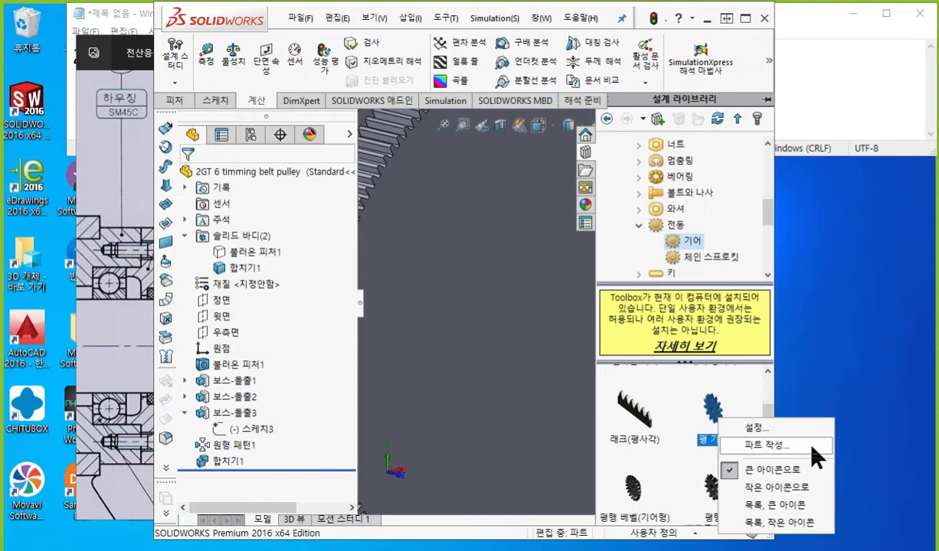
{"action": "left_click", "coordinate": [812, 447]}
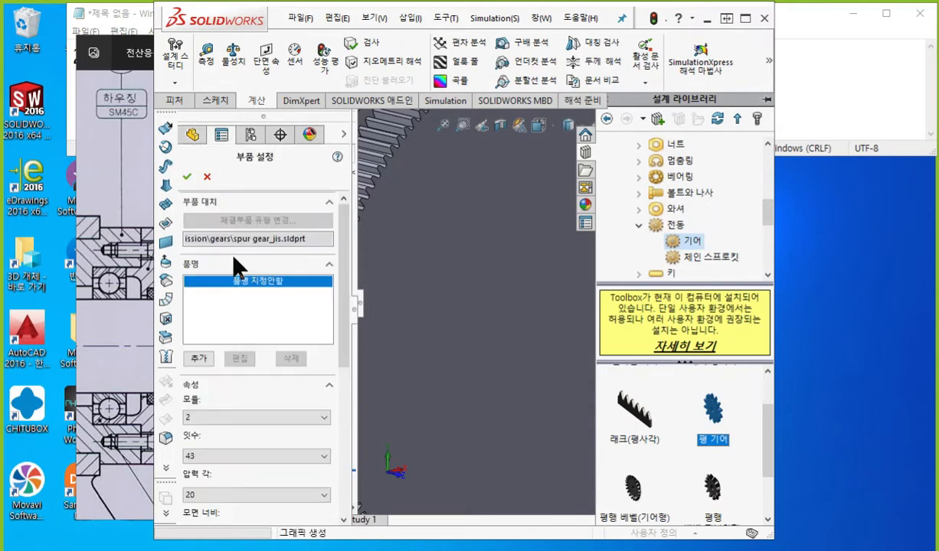
- Set the spur gear's number of teeth (잇수) to 15
{"action": "left_click_drag", "start_coordinate": [346, 250], "coordinate": [349, 307]}
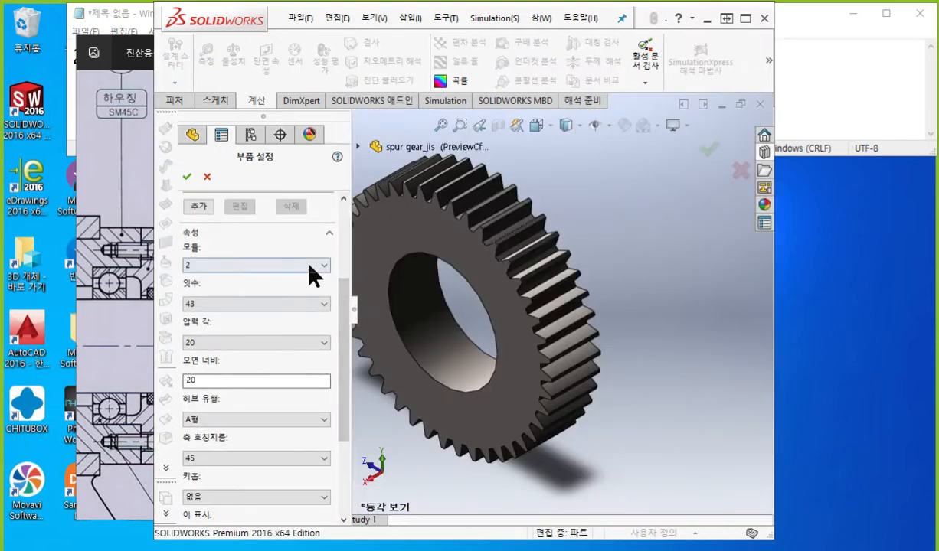
{"action": "left_click", "coordinate": [321, 304]}
{"action": "scroll", "coordinate": [238, 124], "scroll_direction": "up", "scroll_amount": 10}
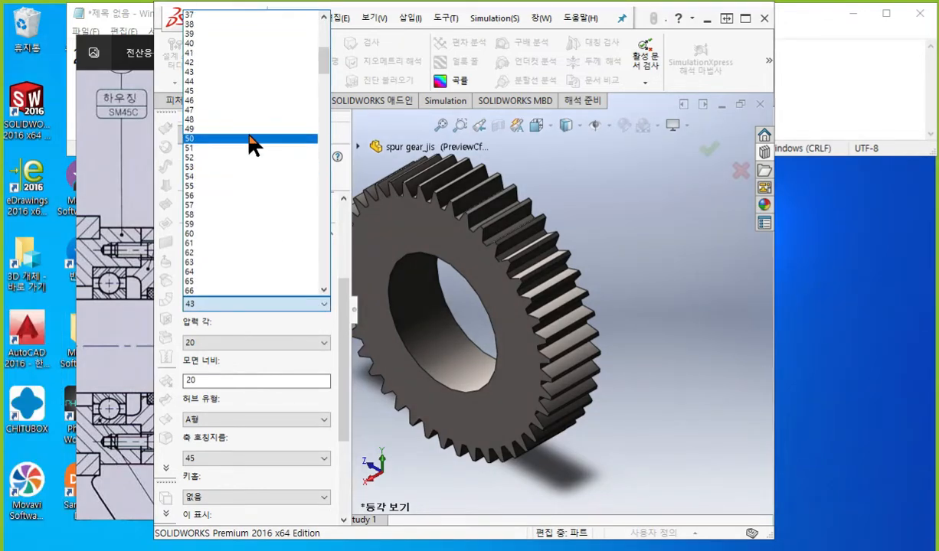
{"action": "scroll", "coordinate": [237, 99], "scroll_direction": "up", "scroll_amount": 1}
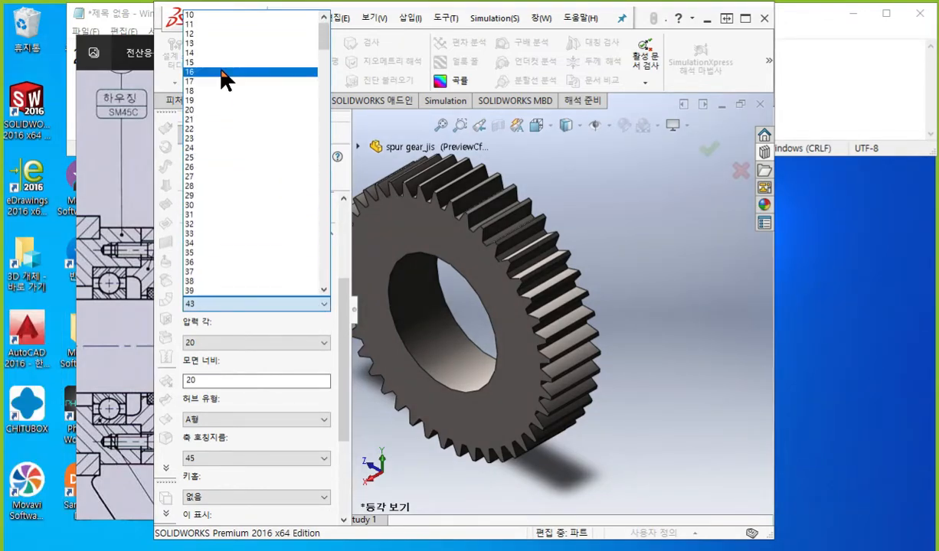
{"action": "left_click", "coordinate": [220, 66]}
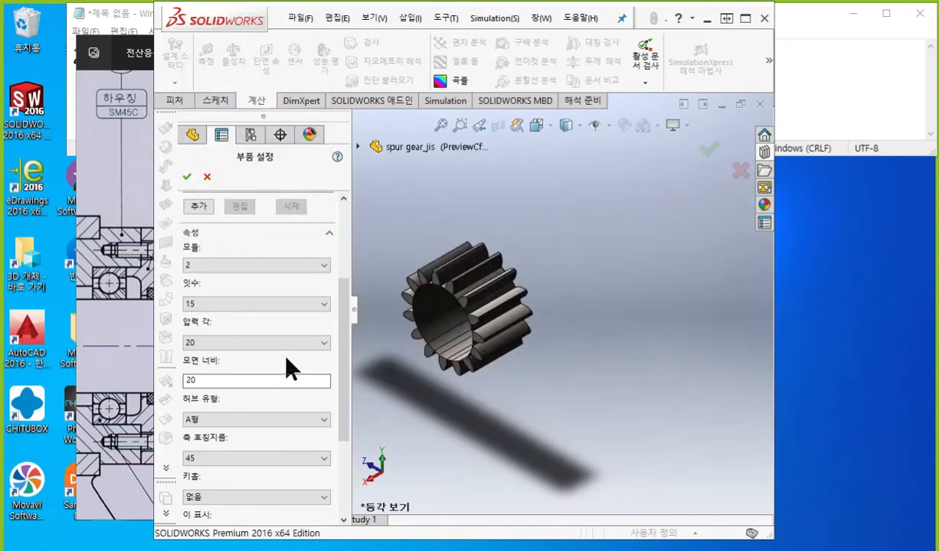
- Set the gear's face width (모면 너비) to 14 and its nominal shaft diameter (축 호칭지름) to 0.8
{"action": "double_click", "coordinate": [243, 378]}
{"action": "type", "text": "14"}
{"action": "key", "text": "Tab"}
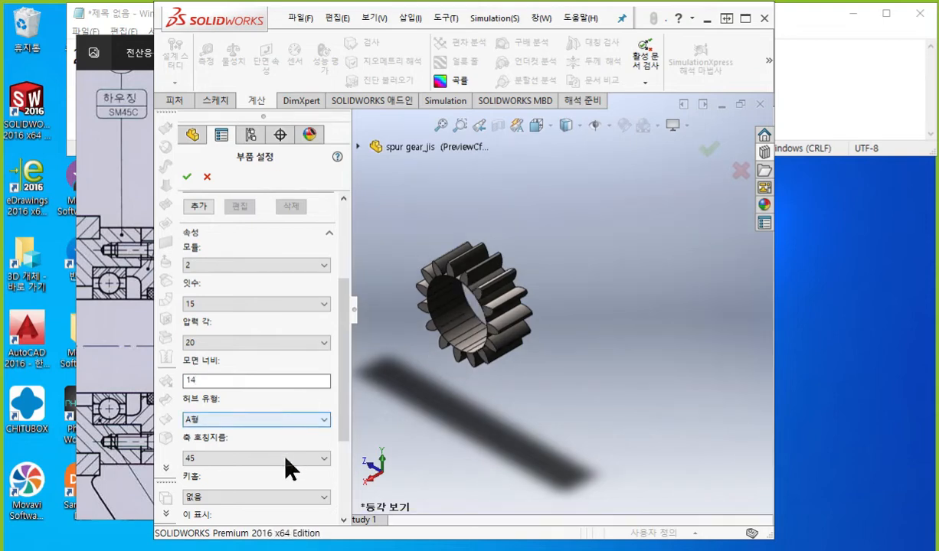
{"action": "left_click", "coordinate": [288, 458]}
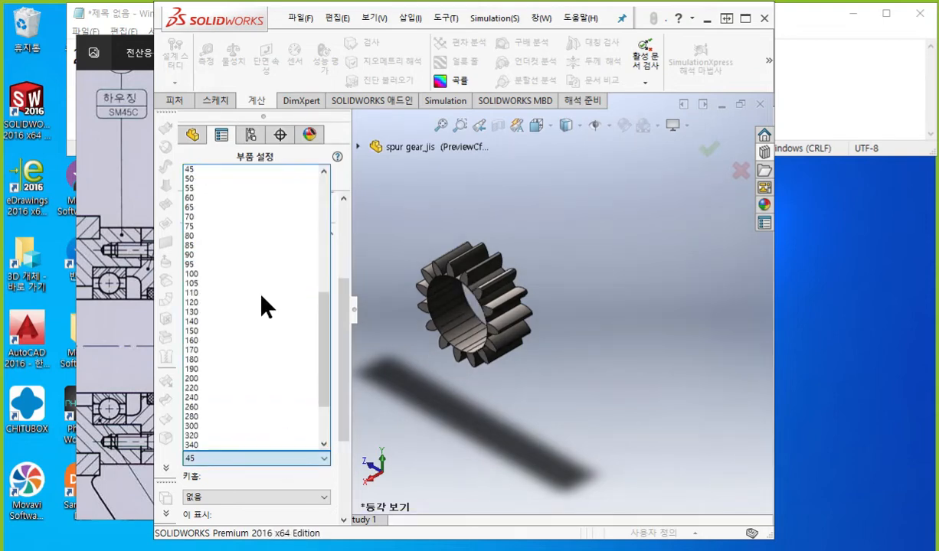
{"action": "scroll", "coordinate": [245, 233], "scroll_direction": "up", "scroll_amount": 10}
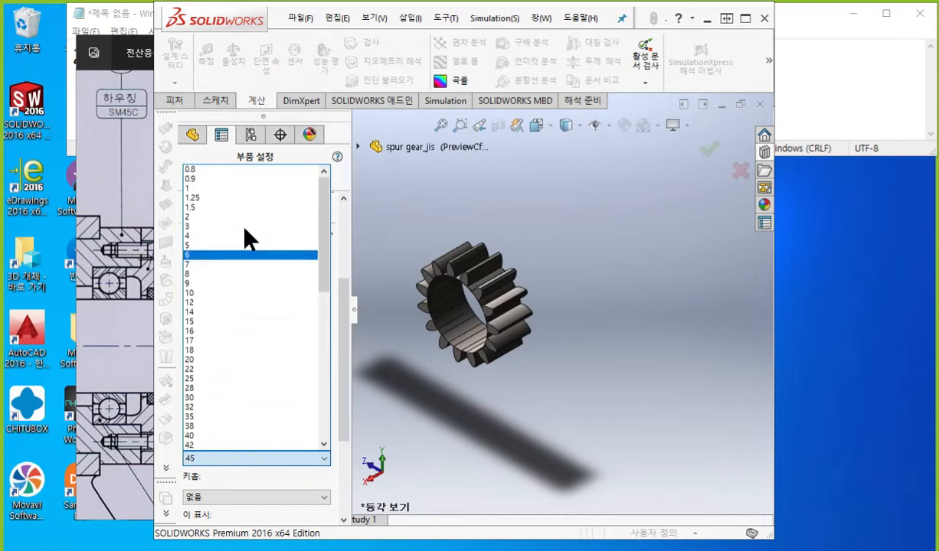
{"action": "left_click", "coordinate": [222, 170]}
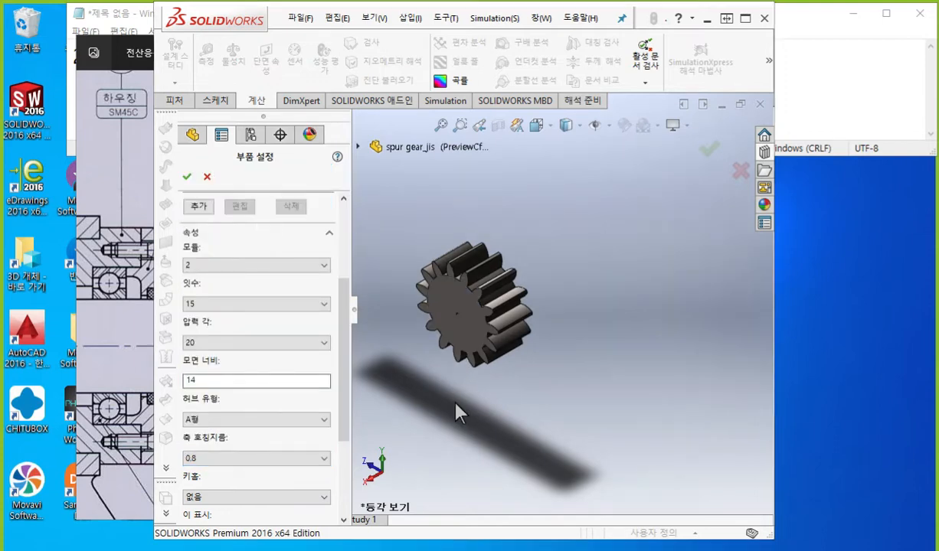
{"action": "key", "text": "F12"}
{"action": "scroll", "coordinate": [241, 368], "scroll_direction": "up", "scroll_amount": 2}
{"action": "scroll", "coordinate": [242, 368], "scroll_direction": "down", "scroll_amount": 1}
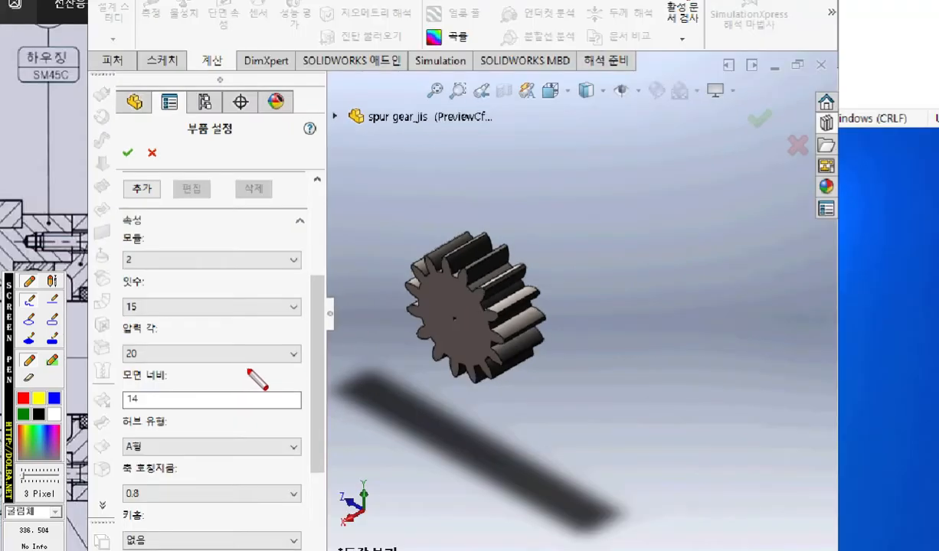
{"action": "scroll", "coordinate": [245, 369], "scroll_direction": "down", "scroll_amount": 1}
{"action": "key", "text": "Escape"}
- Move the program window aside and annotate the gear properties with the screen pen, writing 2, 15, 14, A and a check mark, then clear the marks
{"action": "left_click_drag", "start_coordinate": [232, 16], "coordinate": [304, 19]}
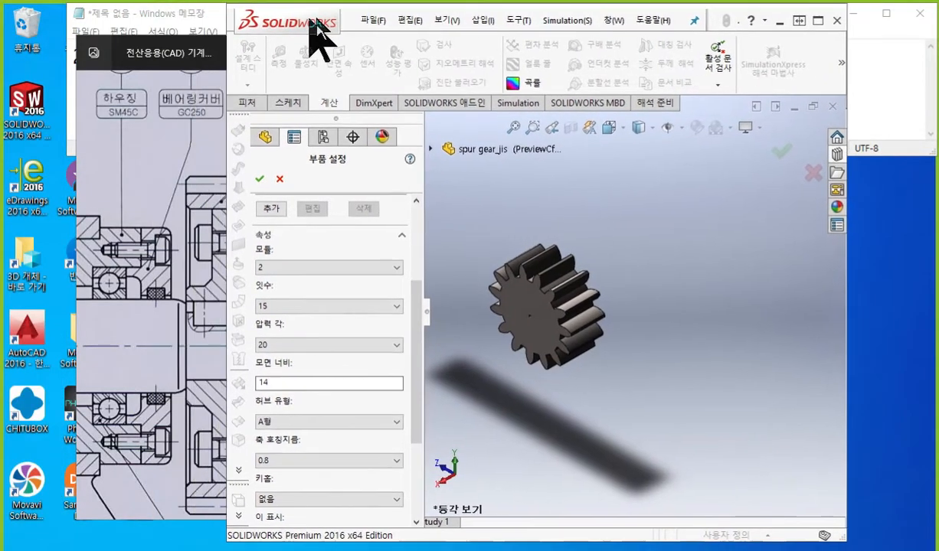
{"action": "key", "text": "F12"}
{"action": "scroll", "coordinate": [283, 438], "scroll_direction": "up", "scroll_amount": 1}
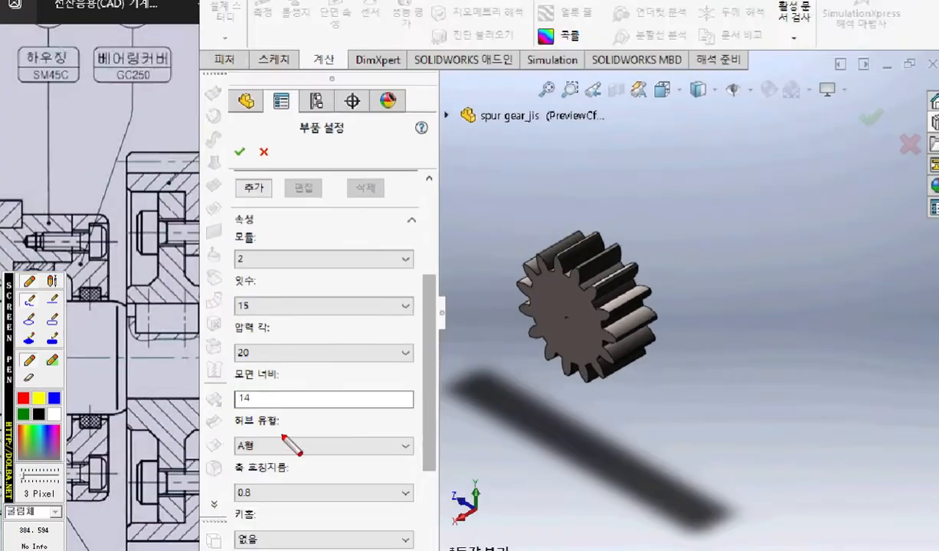
{"action": "scroll", "coordinate": [282, 436], "scroll_direction": "up", "scroll_amount": 1}
{"action": "mouse_move", "coordinate": [214, 222]}
{"action": "left_mouse_down"}
{"action": "mouse_move", "coordinate": [229, 249]}
{"action": "mouse_move", "coordinate": [259, 255]}
{"action": "left_mouse_up"}
{"action": "mouse_move", "coordinate": [232, 287]}
{"action": "left_mouse_down"}
{"action": "mouse_move", "coordinate": [221, 332]}
{"action": "mouse_move", "coordinate": [272, 298]}
{"action": "left_mouse_up"}
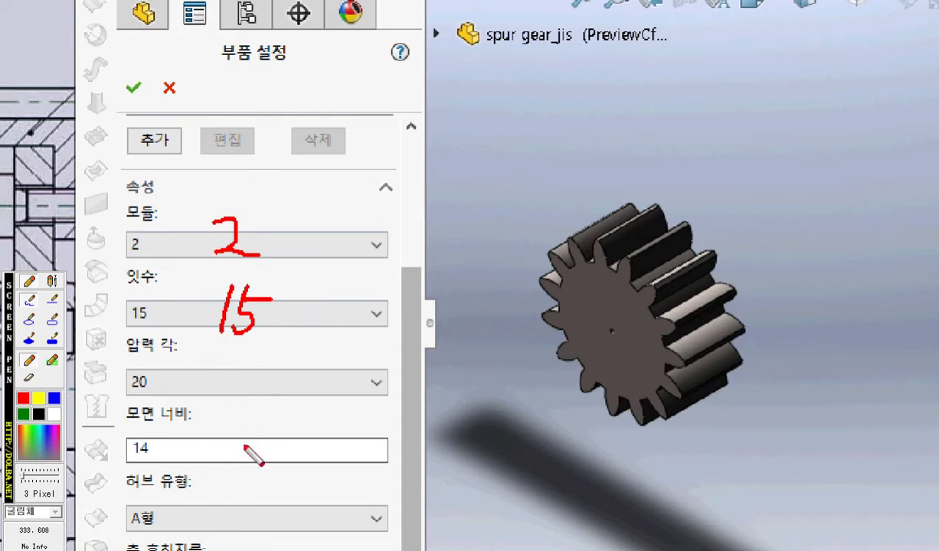
{"action": "mouse_move", "coordinate": [227, 423]}
{"action": "left_mouse_down"}
{"action": "mouse_move", "coordinate": [213, 462]}
{"action": "mouse_move", "coordinate": [268, 453]}
{"action": "left_mouse_up"}
{"action": "left_click_drag", "start_coordinate": [264, 416], "coordinate": [226, 531]}
{"action": "left_click_drag", "start_coordinate": [247, 481], "coordinate": [256, 522]}
{"action": "left_click_drag", "start_coordinate": [232, 504], "coordinate": [258, 500]}
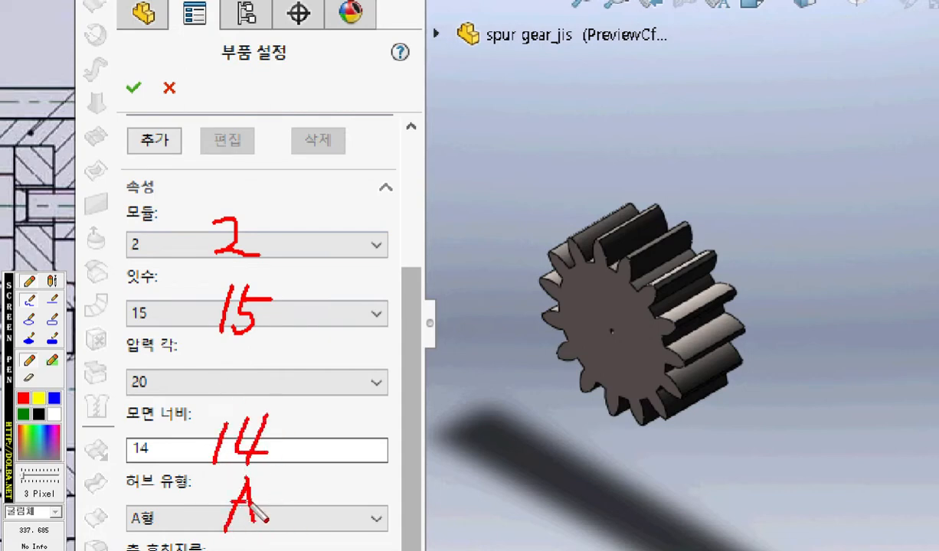
{"action": "left_click_drag", "start_coordinate": [294, 550], "coordinate": [323, 547]}
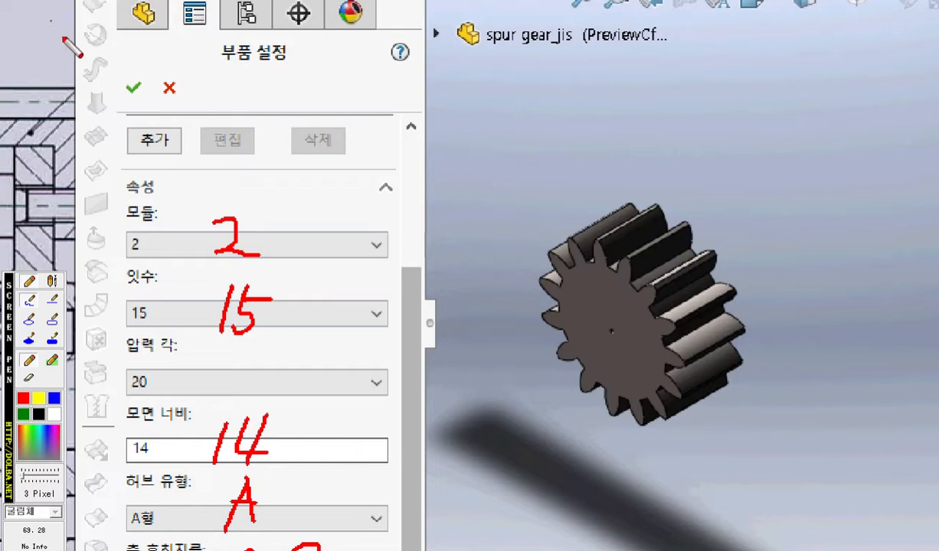
{"action": "mouse_move", "coordinate": [107, 64]}
{"action": "left_mouse_down"}
{"action": "mouse_move", "coordinate": [122, 100]}
{"action": "mouse_move", "coordinate": [175, 56]}
{"action": "left_mouse_up"}
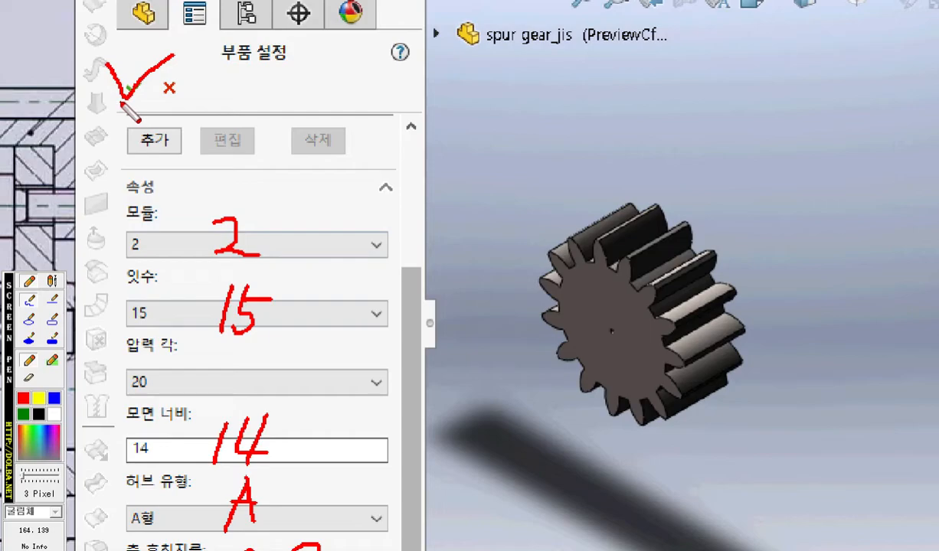
{"action": "key", "text": "Escape"}
- Confirm the gear's component settings and switch to the document window of the new JIS spur gear part
{"action": "left_click", "coordinate": [279, 177]}
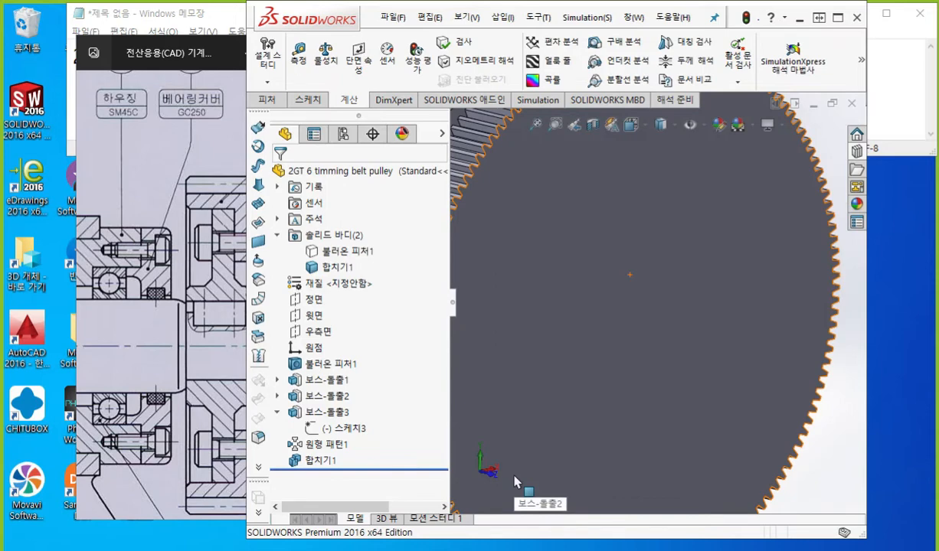
{"action": "mouse_move", "coordinate": [450, 550]}
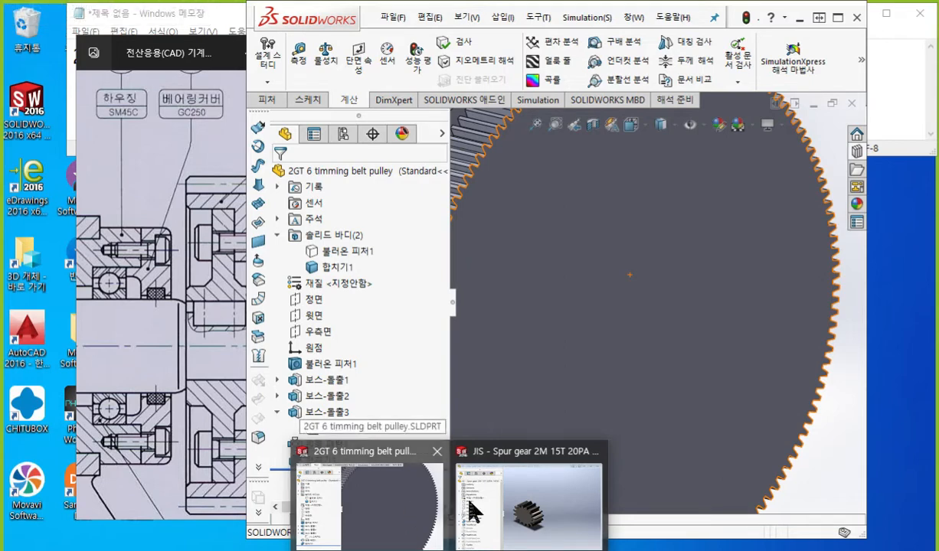
{"action": "left_click", "coordinate": [548, 502]}
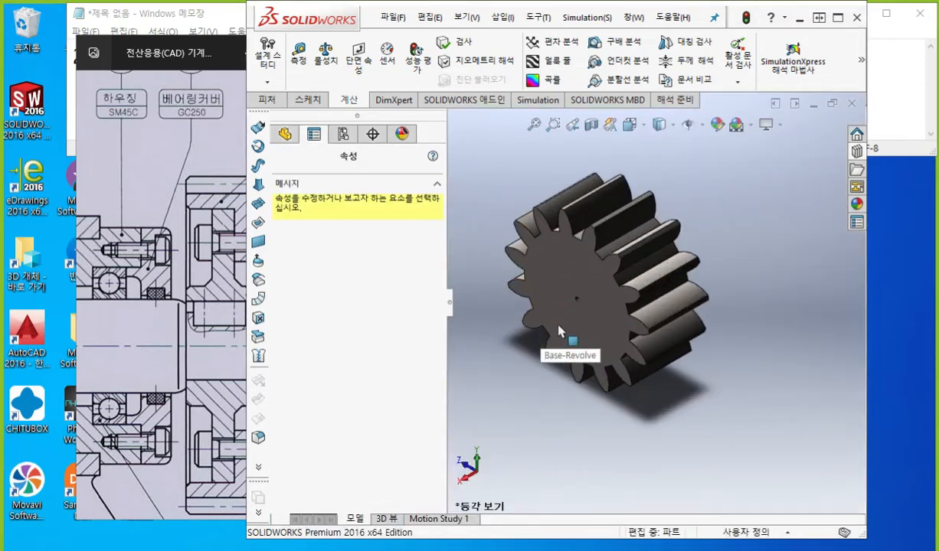
{"action": "scroll", "coordinate": [558, 331], "scroll_direction": "down", "scroll_amount": 5}
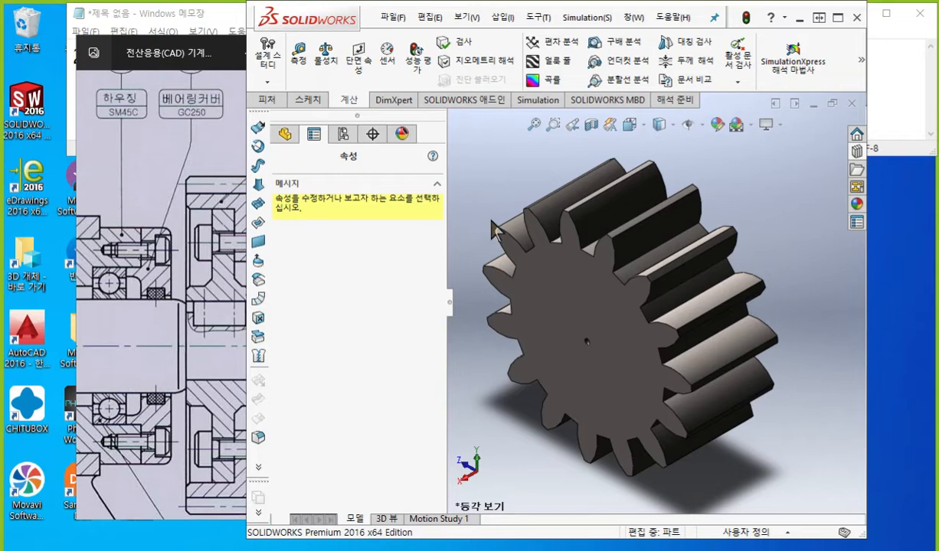
- Switch to the Notepad note and reshape it into a tall, narrow window beside the gear model
{"action": "left_click", "coordinate": [894, 117]}
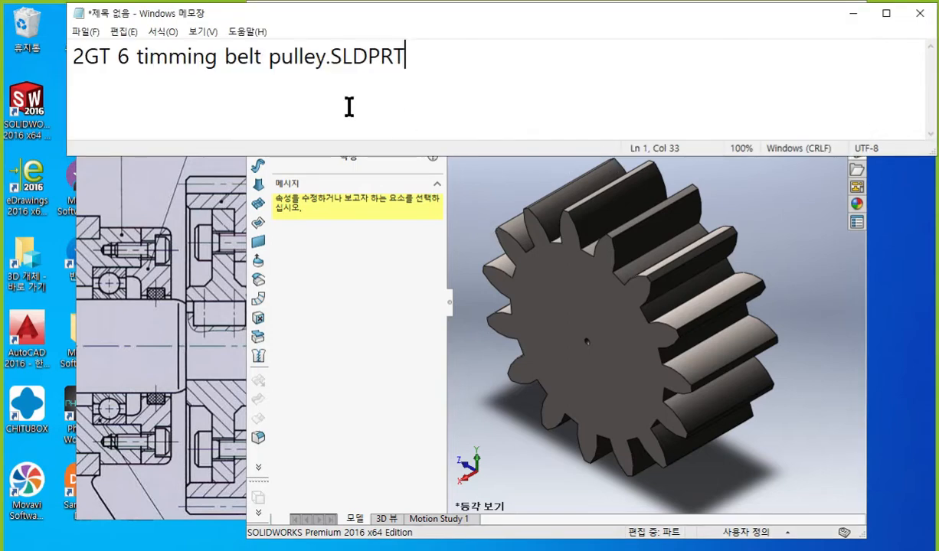
{"action": "left_click_drag", "start_coordinate": [69, 147], "coordinate": [721, 436]}
{"action": "mouse_move", "coordinate": [794, 17]}
{"action": "left_mouse_down"}
{"action": "mouse_move", "coordinate": [130, 35]}
{"action": "mouse_move", "coordinate": [136, 16]}
{"action": "left_mouse_up"}
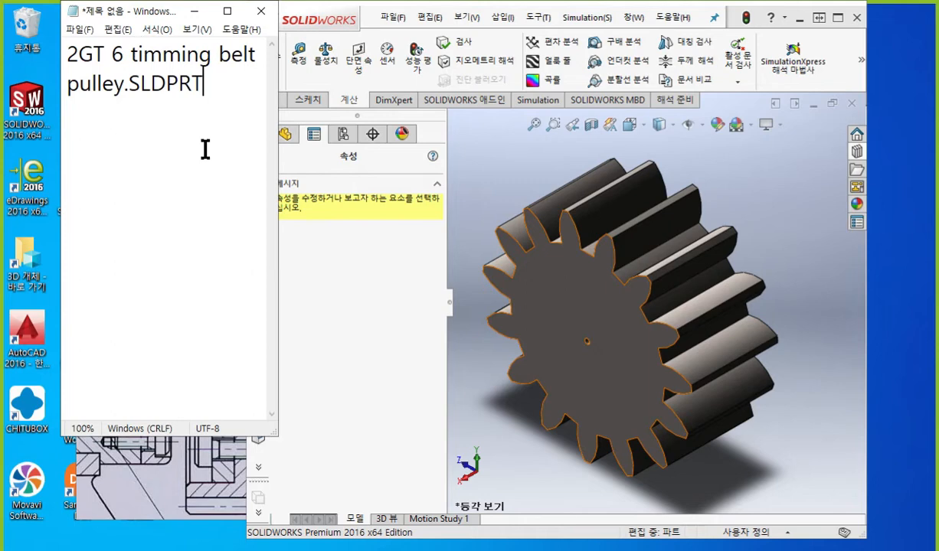
- Replace the note's entire text with the special character ※
{"action": "key", "text": "ctrl+a"}
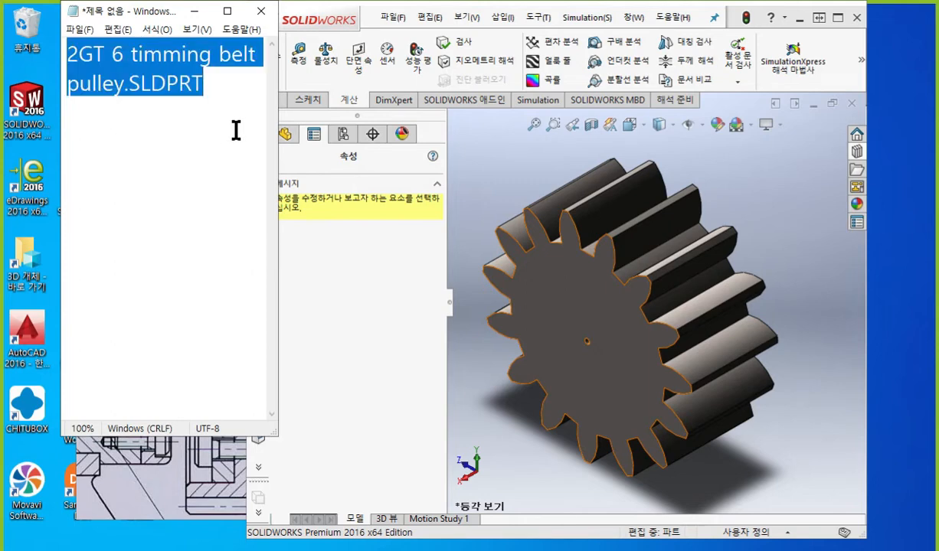
{"action": "type", "text": "ㅁ"}
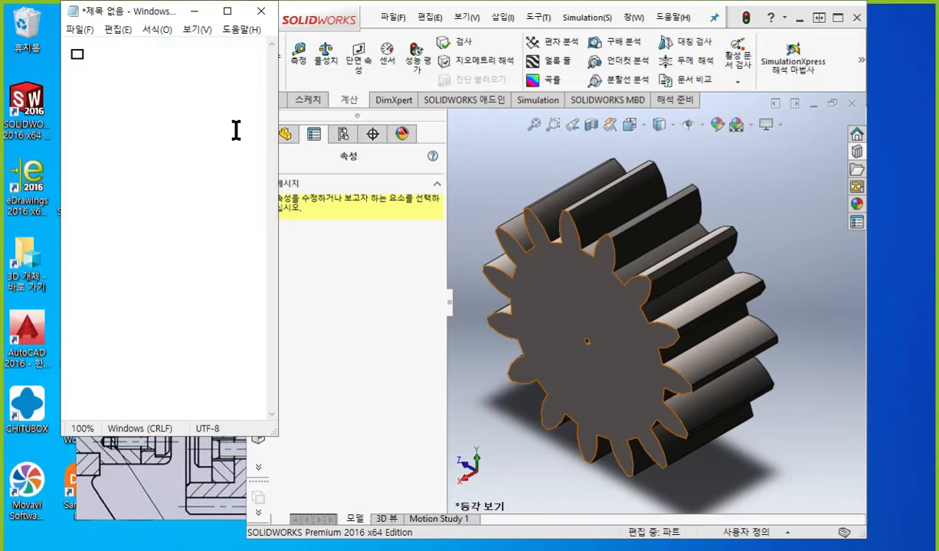
{"action": "key", "text": "Hangul"}
{"action": "key", "text": "Hangul_Hanja"}
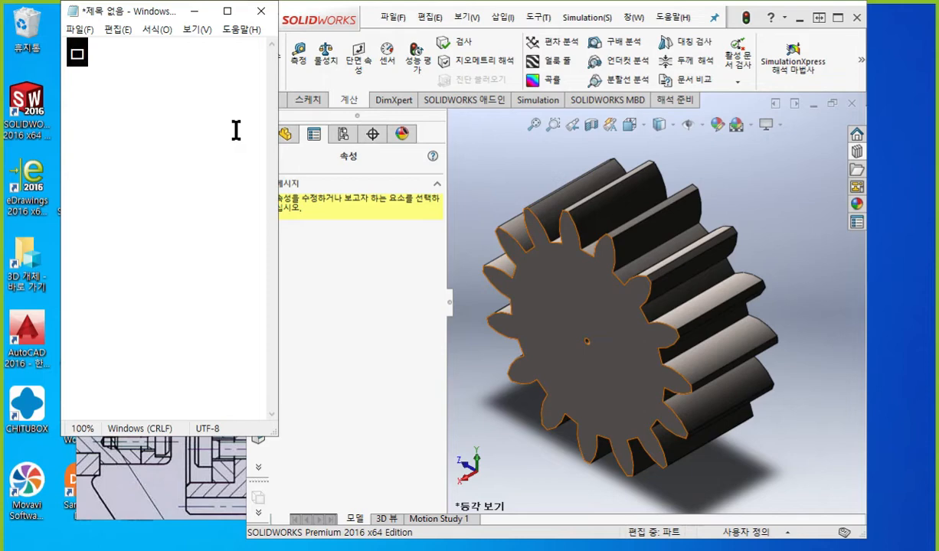
{"action": "left_click", "coordinate": [70, 182]}
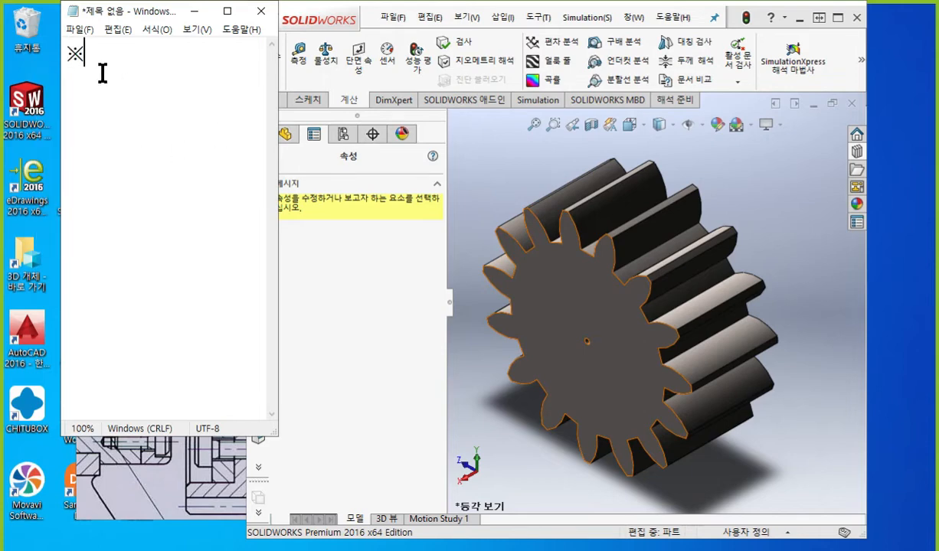
- Repeat the ※ symbol and complete the note as "※※※다른이름으로저장"
{"action": "key", "text": "ctrl+c"}
{"action": "key", "text": "ctrl+v"}
{"action": "key", "text": "ctrl+v"}
{"action": "key", "text": "ctrl+v"}
{"action": "type", "text": "다른이"}
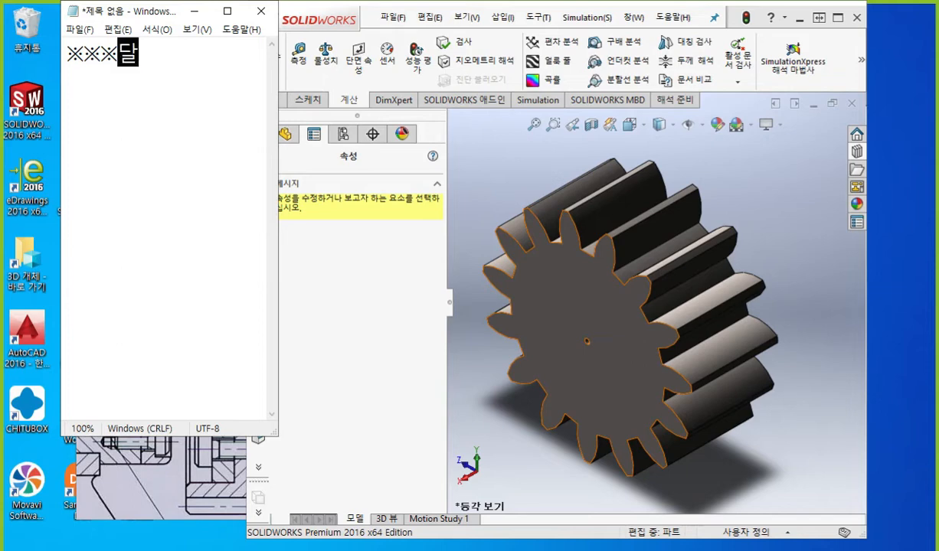
{"action": "type", "text": "름으로저장"}
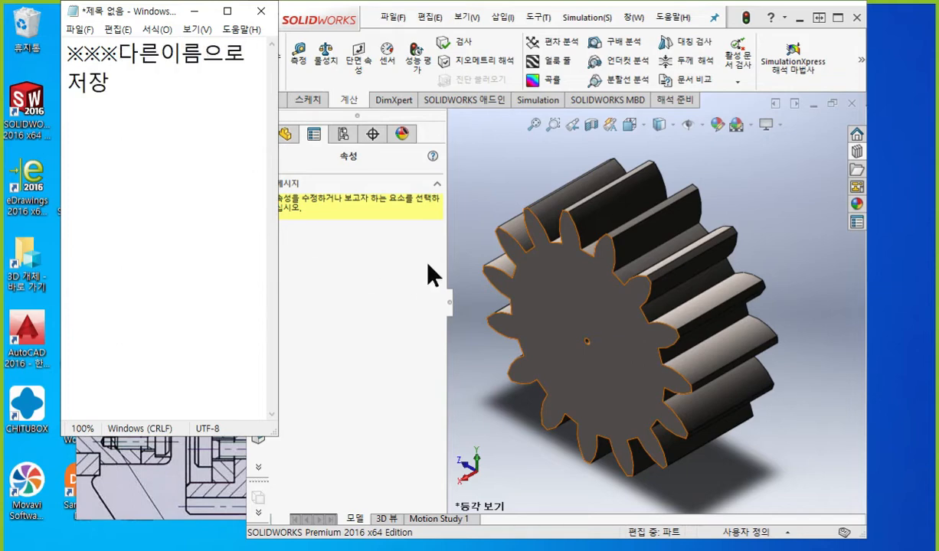
- Switch back to SOLIDWORKS, start saving the spur gear under another name and open the personal work folder on the Desktop as the destination
{"action": "left_click", "coordinate": [491, 172]}
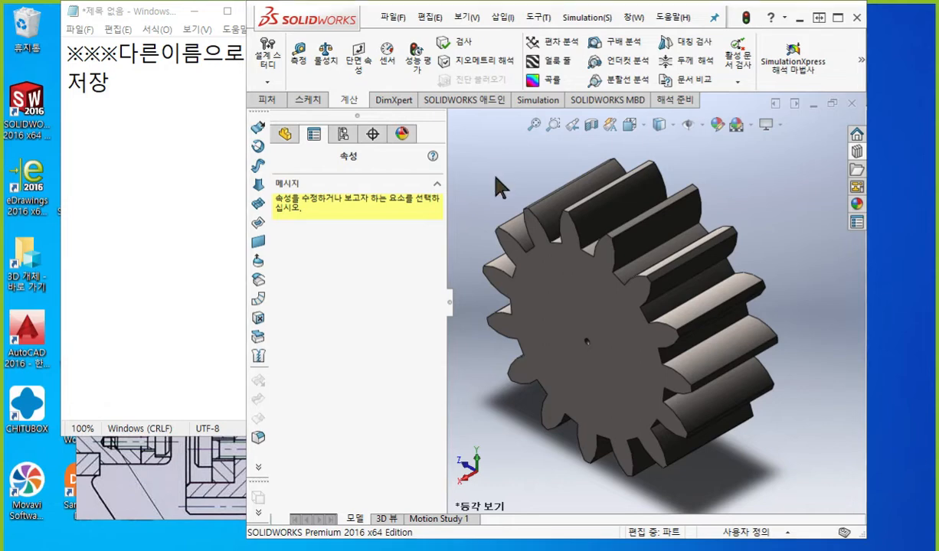
{"action": "key", "text": "ctrl+shift+s"}
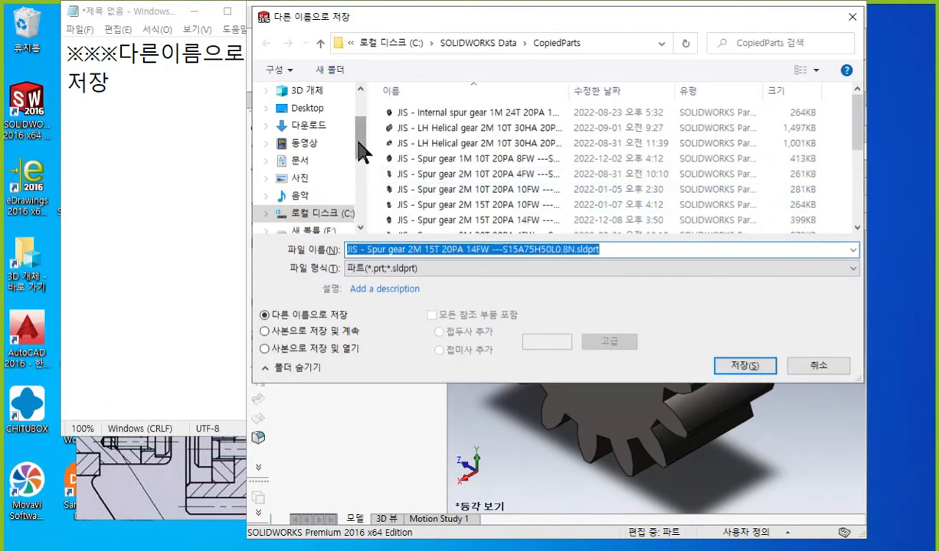
{"action": "scroll", "coordinate": [311, 146], "scroll_direction": "up", "scroll_amount": 1}
{"action": "left_click", "coordinate": [309, 135]}
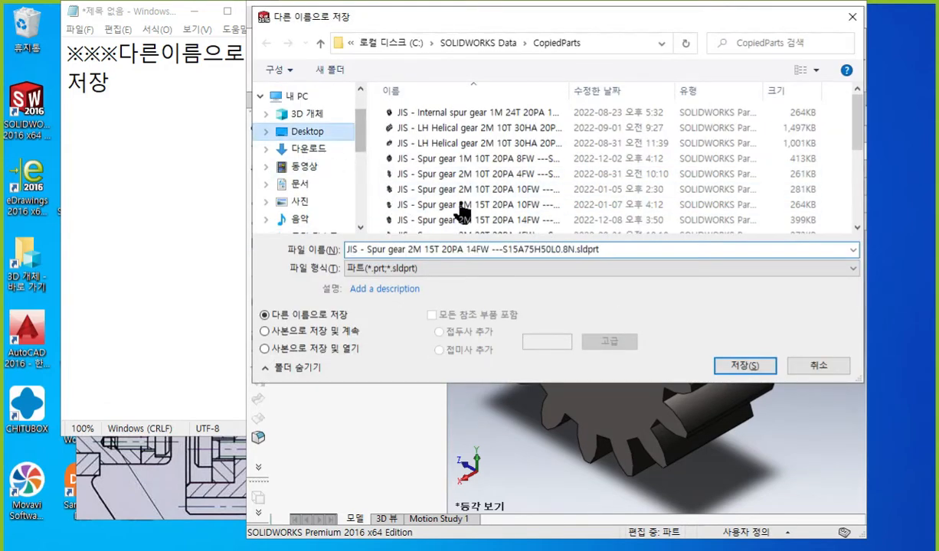
{"action": "scroll", "coordinate": [429, 191], "scroll_direction": "down", "scroll_amount": 2}
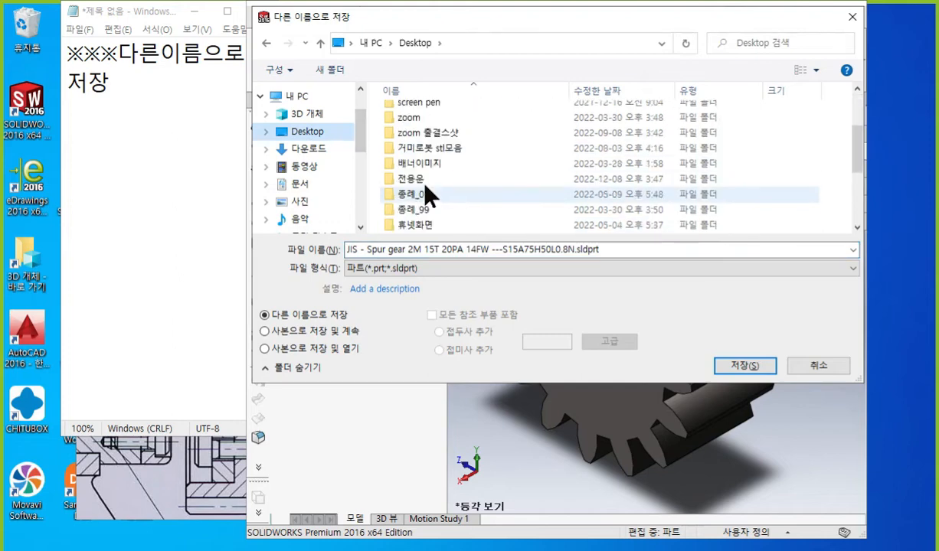
{"action": "double_click", "coordinate": [420, 181]}
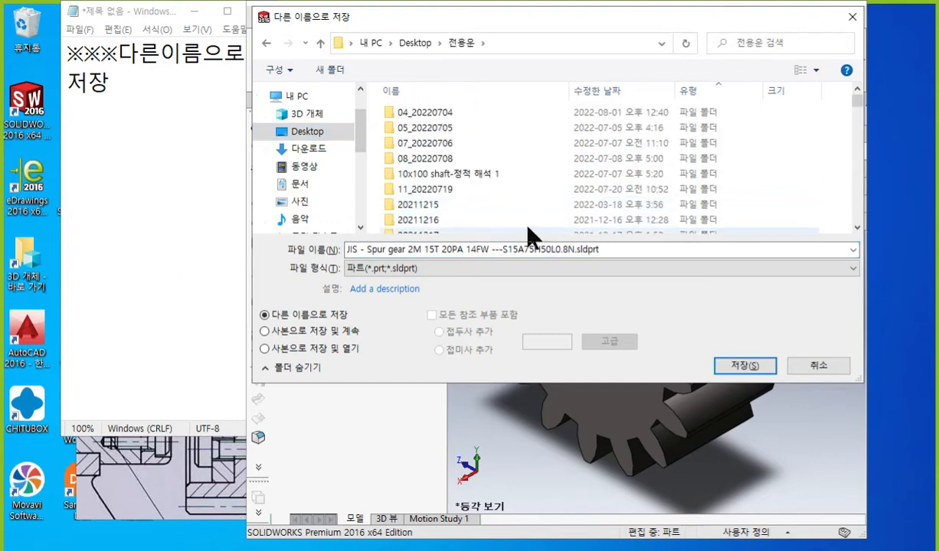
- Create a new folder named 수동발전기 in the personal work folder and open it as the save destination
{"action": "left_click", "coordinate": [329, 71]}
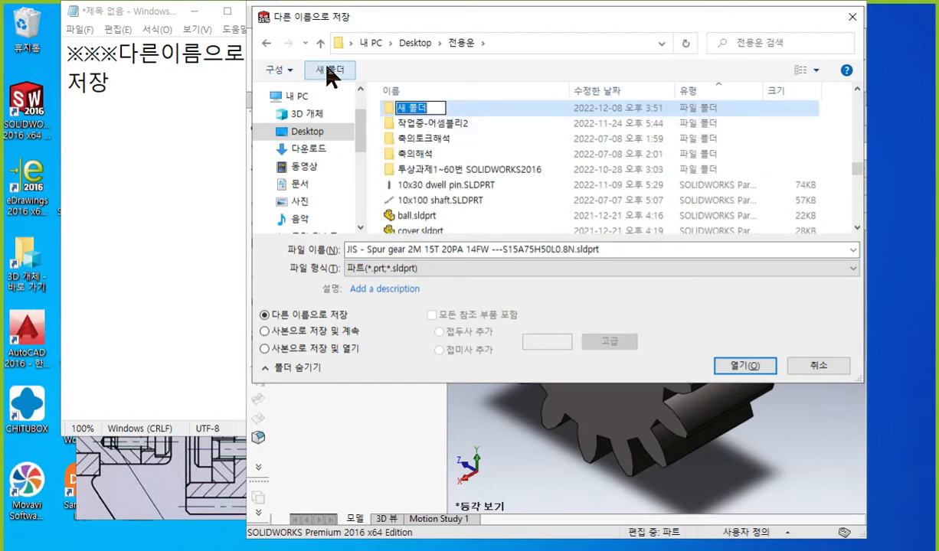
{"action": "type", "text": "gen"}
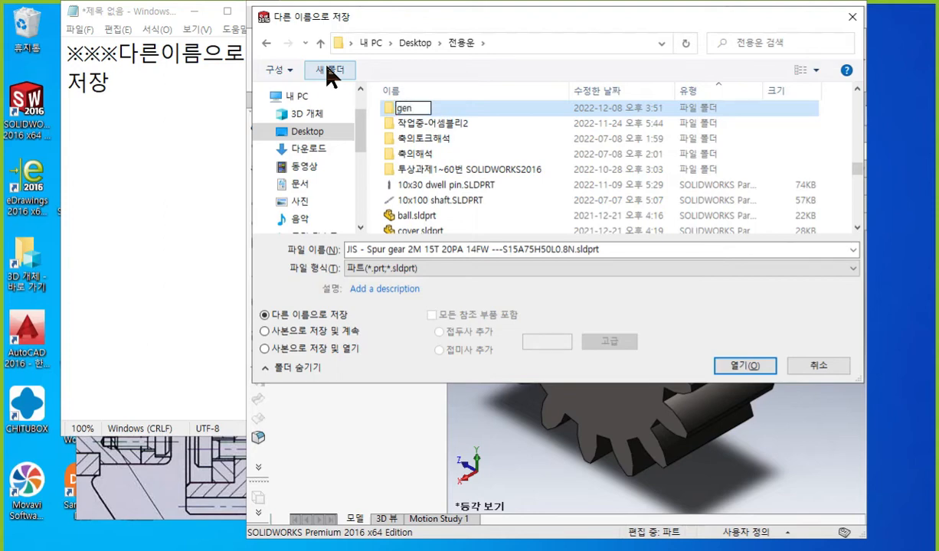
{"action": "key", "text": "BackSpace"}
{"action": "key", "text": "BackSpace"}
{"action": "key", "text": "BackSpace"}
{"action": "type", "text": "발전기"}
{"action": "key", "text": "Home"}
{"action": "type", "text": "수동"}
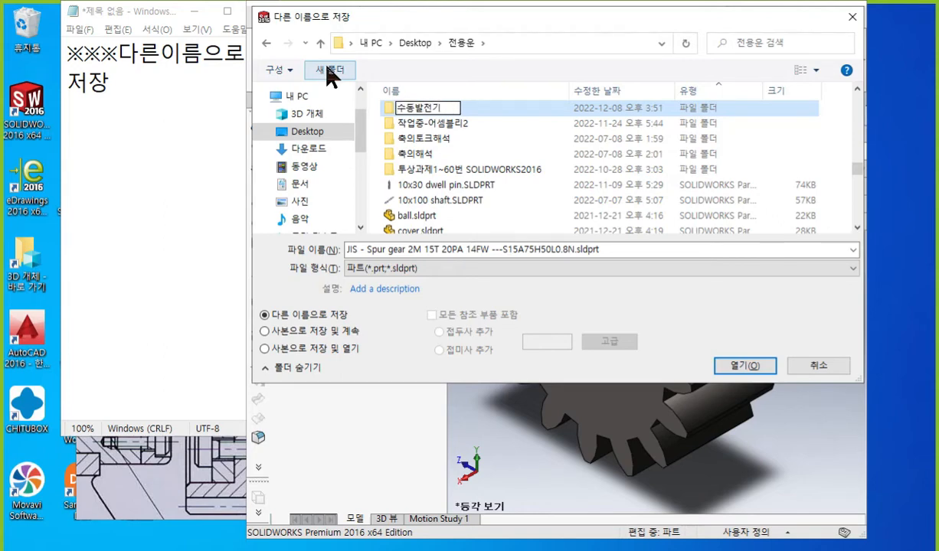
{"action": "key", "text": "Return"}
{"action": "key", "text": "Return"}
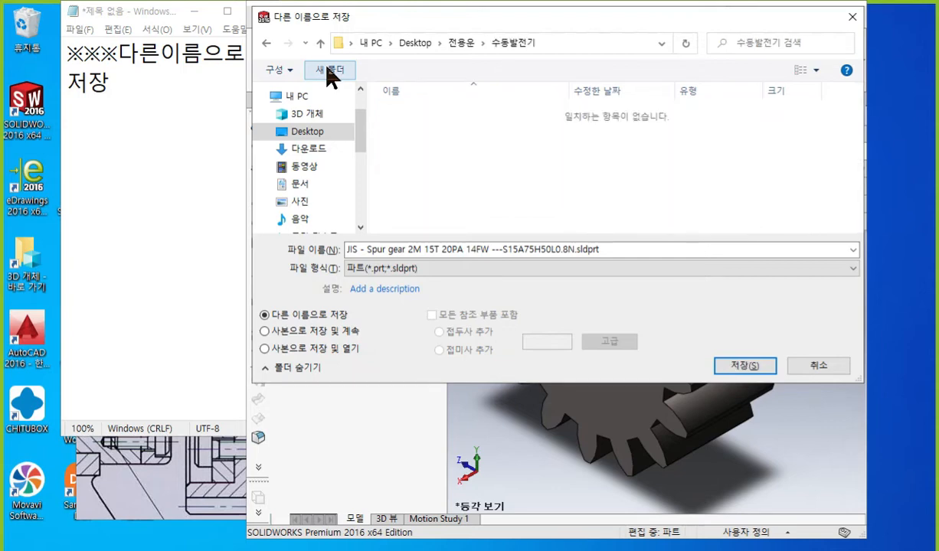
- Shorten the file name to "Spur gear 2M 15T" and move the save dialog clear of the note's text
{"action": "left_click", "coordinate": [453, 253]}
{"action": "left_click", "coordinate": [367, 251]}
{"action": "left_click_drag", "start_coordinate": [368, 251], "coordinate": [277, 245]}
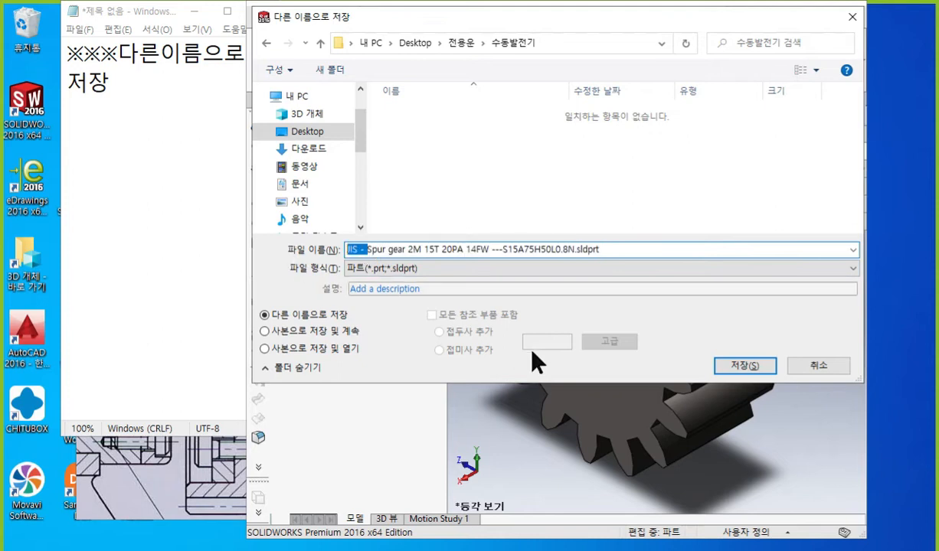
{"action": "key", "text": "BackSpace"}
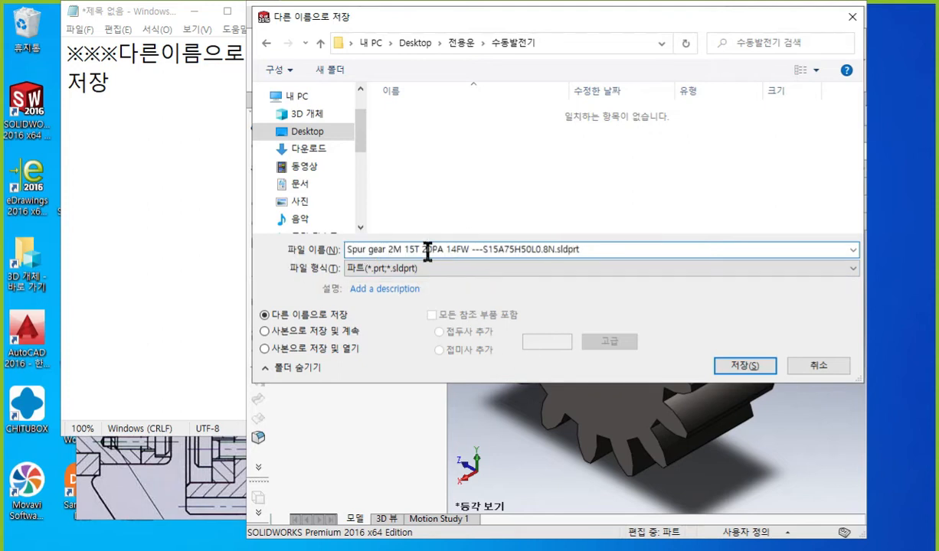
{"action": "left_click_drag", "start_coordinate": [419, 252], "coordinate": [644, 260]}
{"action": "key", "text": "BackSpace"}
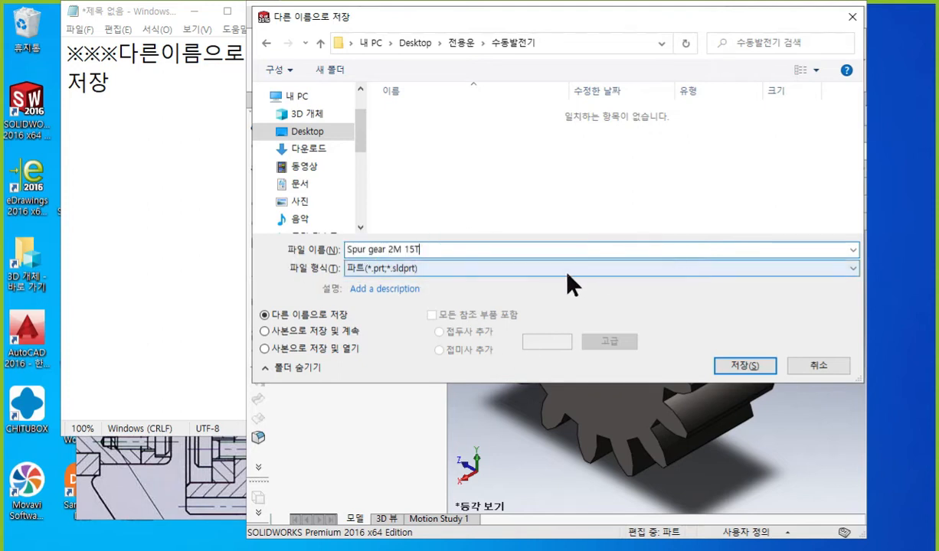
{"action": "left_click_drag", "start_coordinate": [373, 25], "coordinate": [437, 120]}
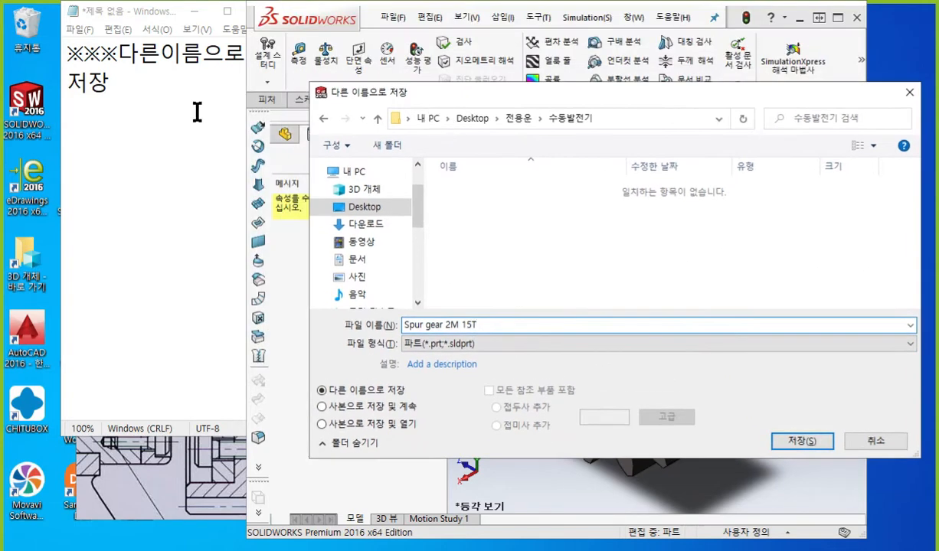
- Switch to Notepad, add the line "이름폴더>수동발전기" below the heading, and widen the window to fit it on one line
{"action": "left_click", "coordinate": [179, 143]}
{"action": "key", "text": "Return"}
{"action": "key", "text": "Return"}
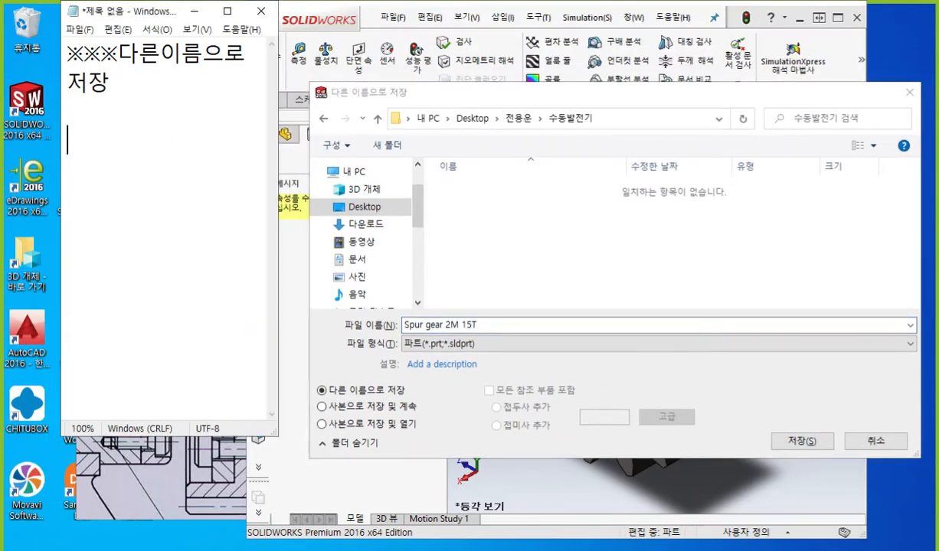
{"action": "type", "text": "이름폴더"}
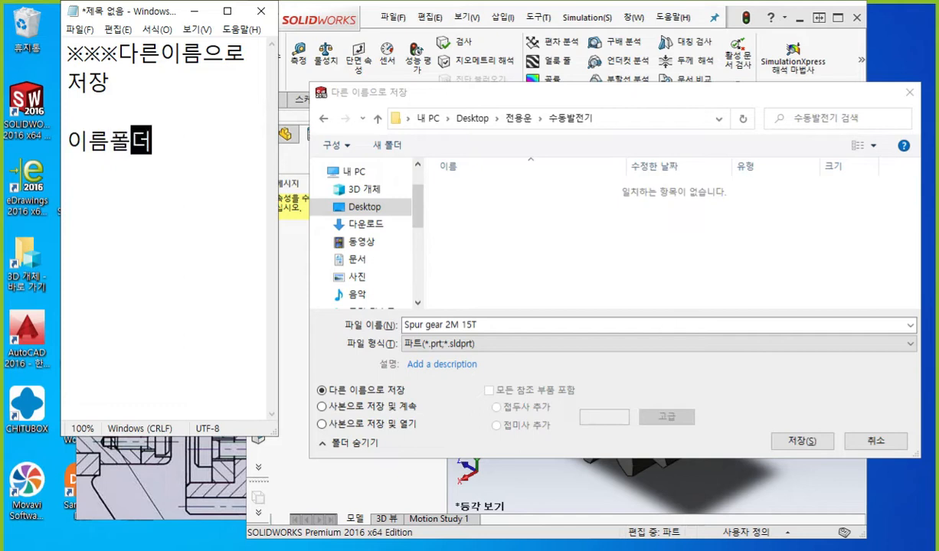
{"action": "type", "text": ">수도"}
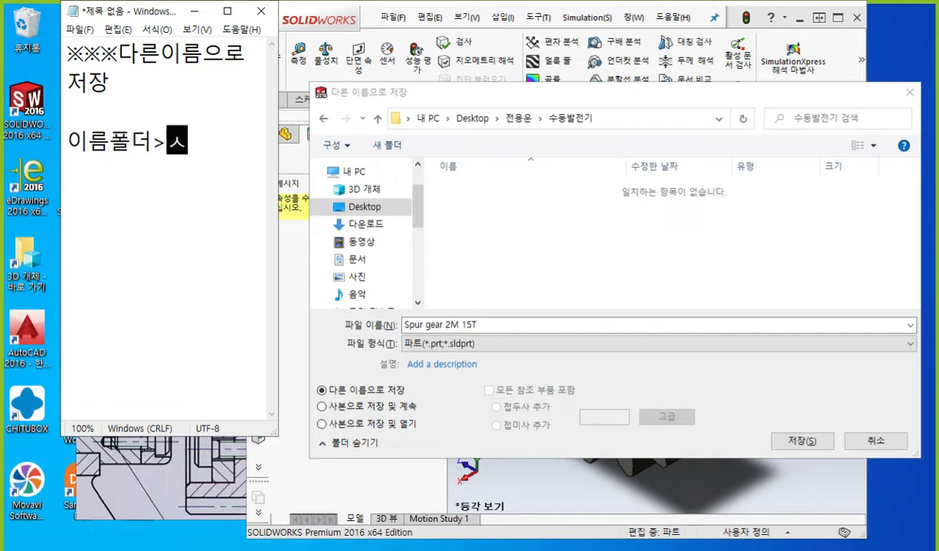
{"action": "type", "text": "동발전기"}
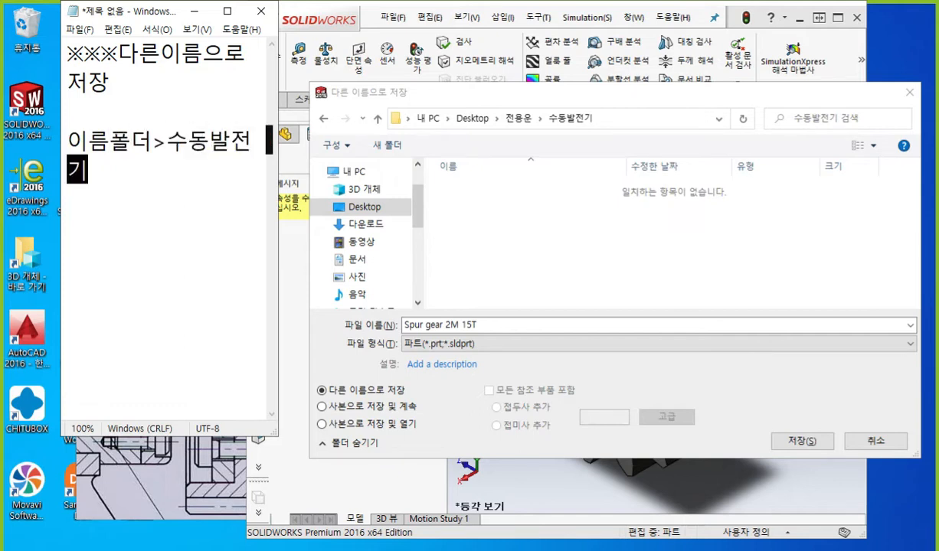
{"action": "left_click_drag", "start_coordinate": [276, 176], "coordinate": [310, 174]}
{"action": "key", "text": "Return"}
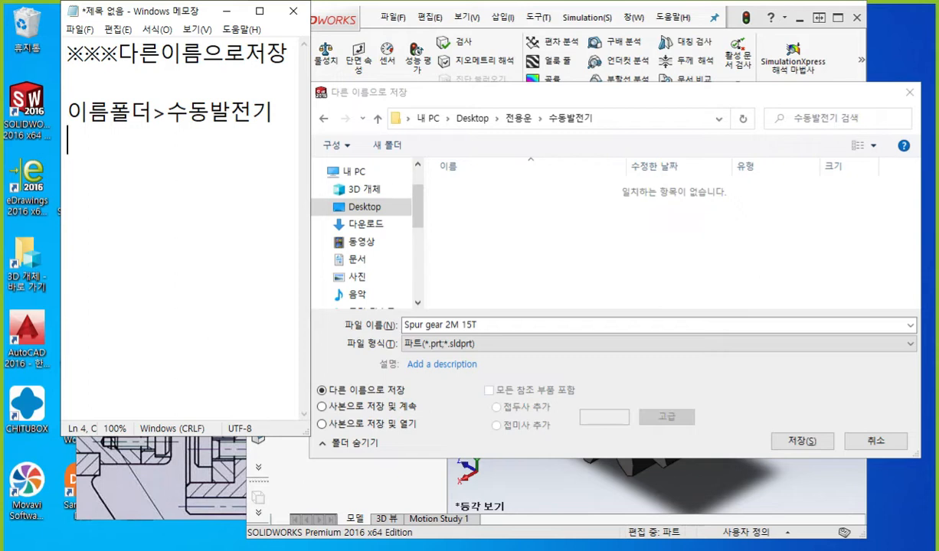
- Copy the file name "Spur gear 2M 15T" from the save dialog into the note and highlight that line
{"action": "left_click", "coordinate": [503, 325]}
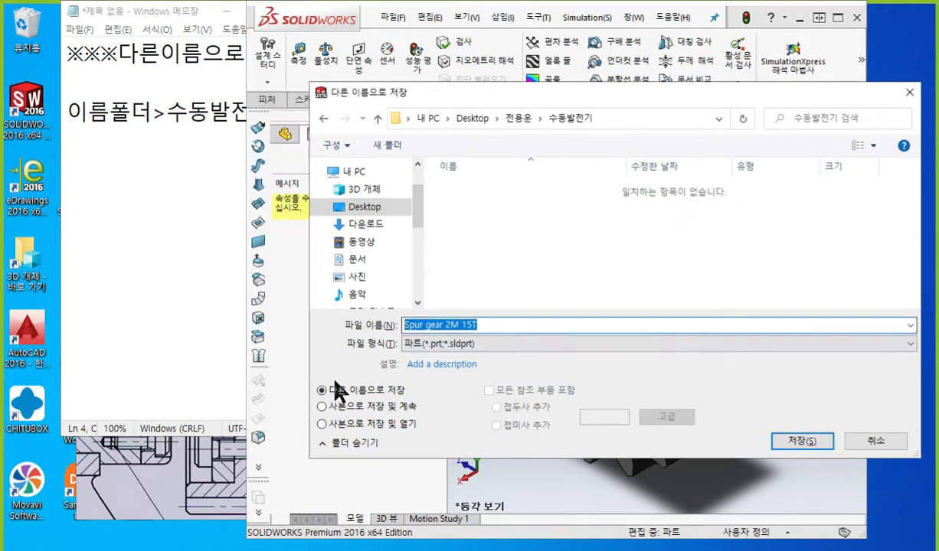
{"action": "key", "text": "ctrl+c"}
{"action": "left_click", "coordinate": [125, 210]}
{"action": "key", "text": "ctrl+v"}
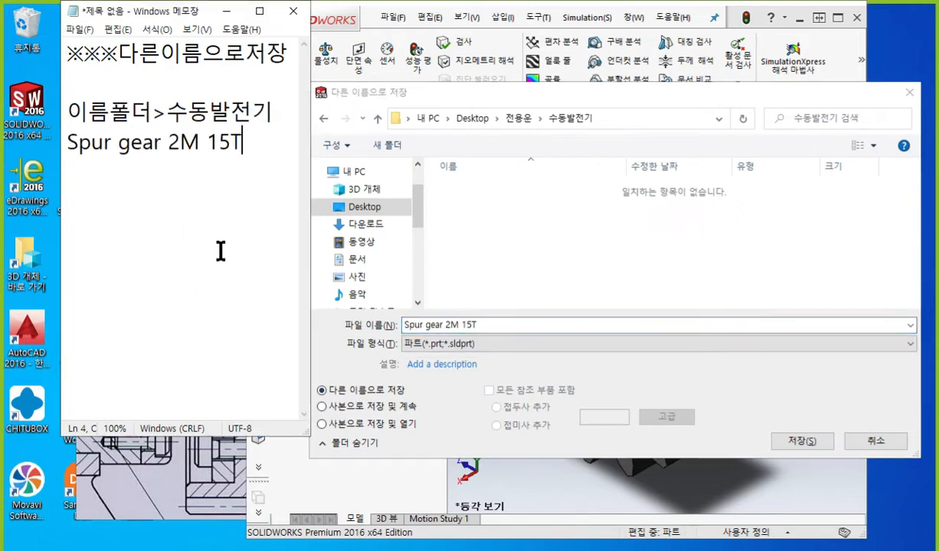
{"action": "left_click_drag", "start_coordinate": [242, 142], "coordinate": [68, 142]}
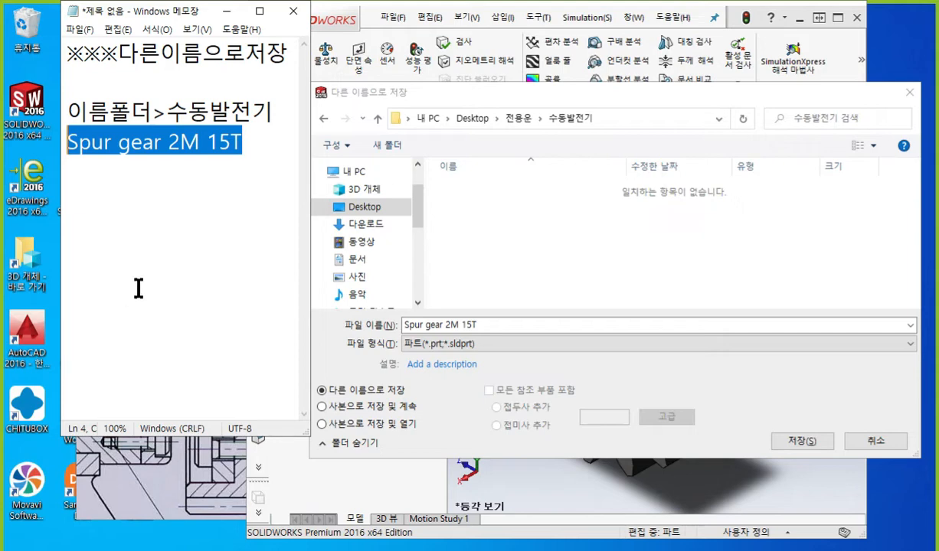
- Save the gear as Spur gear 2M 15T in the 수동발전기 folder and display the part's configurations
{"action": "left_click", "coordinate": [801, 442]}
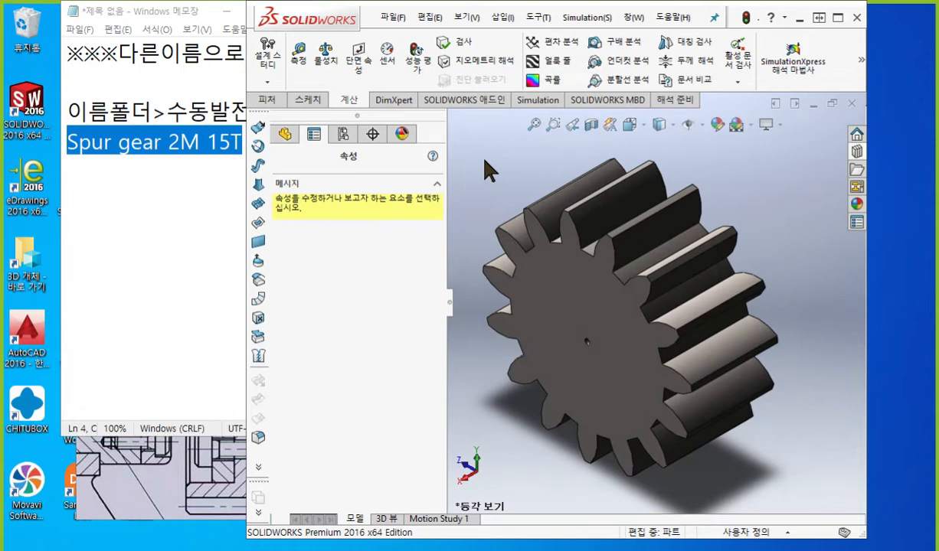
{"action": "left_click", "coordinate": [341, 136]}
- Try to paste the copied name on new lines in the note, and undo the last note entries
{"action": "left_click", "coordinate": [231, 153]}
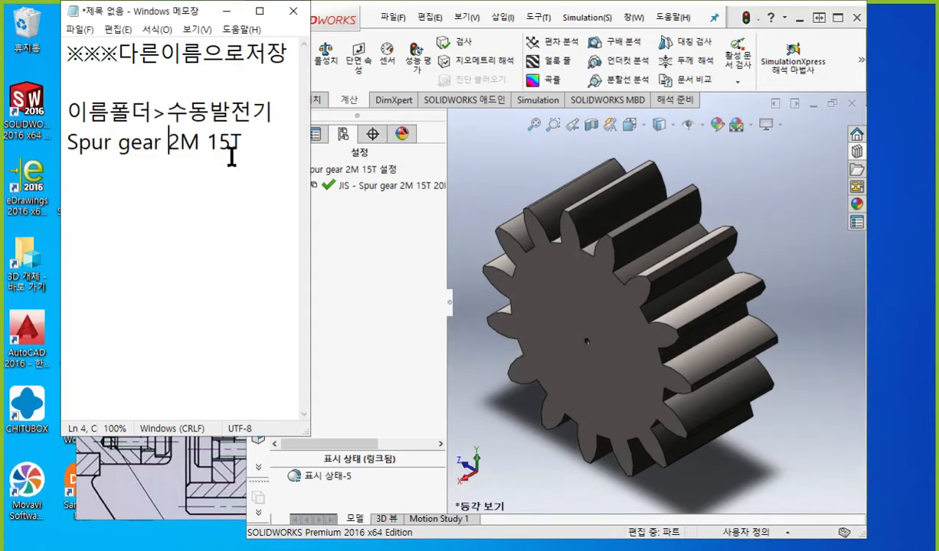
{"action": "key", "text": "Return"}
{"action": "key", "text": "Return"}
{"action": "key", "text": "ctrl+v"}
{"action": "key", "text": "ctrl+v"}
{"action": "key", "text": "ctrl+z"}
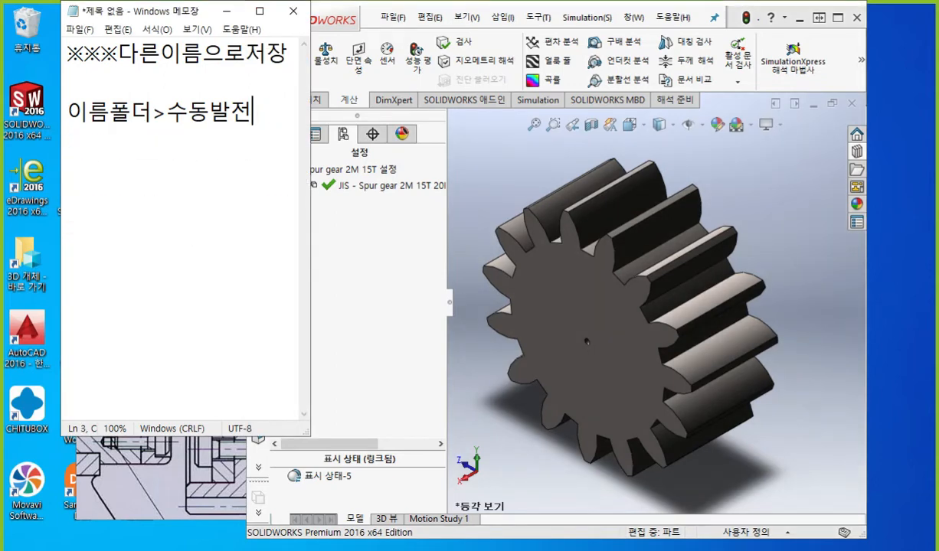
- Reuse the heading's ※※※ marks to add a second heading, "※※※configuration ~", below the folder line in the note
{"action": "left_click_drag", "start_coordinate": [116, 51], "coordinate": [3, 43]}
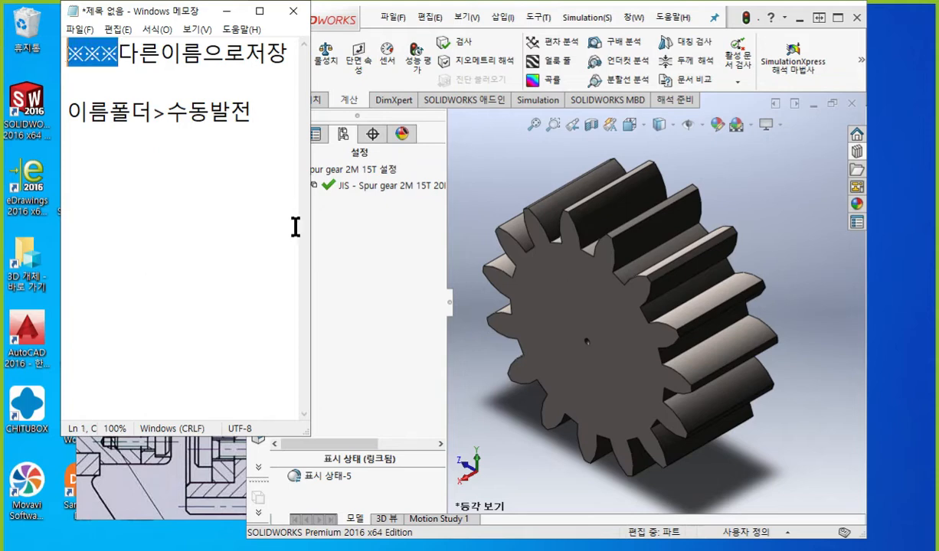
{"action": "left_click", "coordinate": [235, 219]}
{"action": "key", "text": "Return"}
{"action": "key", "text": "Return"}
{"action": "key", "text": "ctrl+v"}
{"action": "type", "text": "configur"}
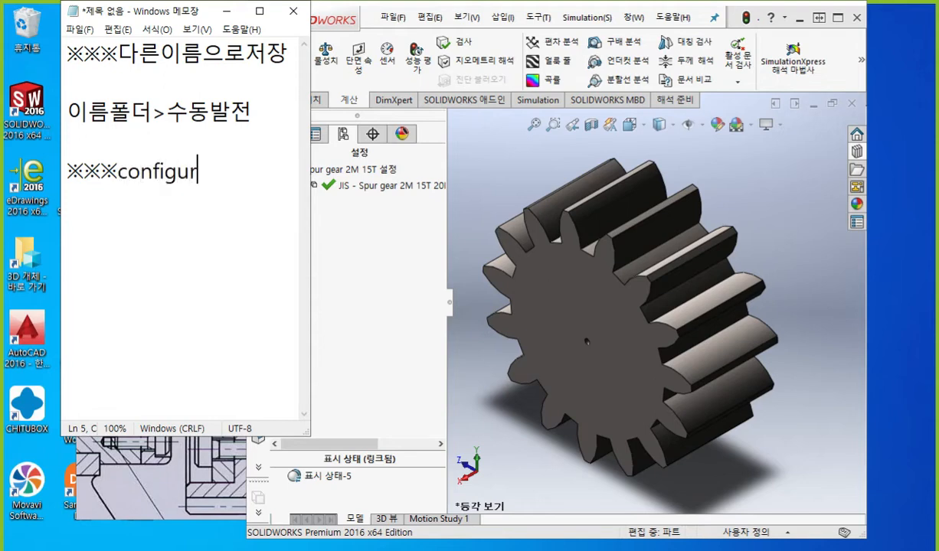
{"action": "type", "text": "atio"}
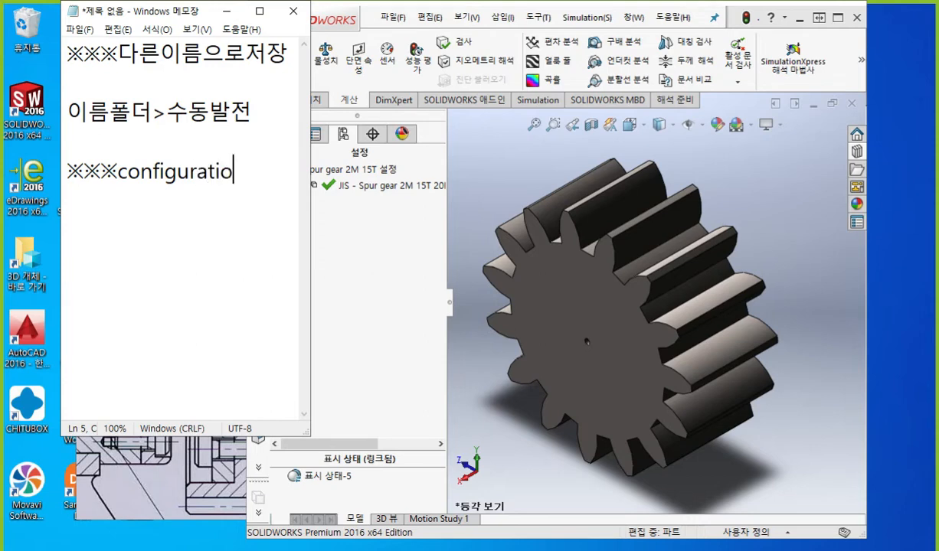
{"action": "type", "text": "n ~"}
- Switch back to SOLIDWORKS and add a configuration named "jyw" to the Spur gear 2M 15T part
{"action": "left_click", "coordinate": [353, 171]}
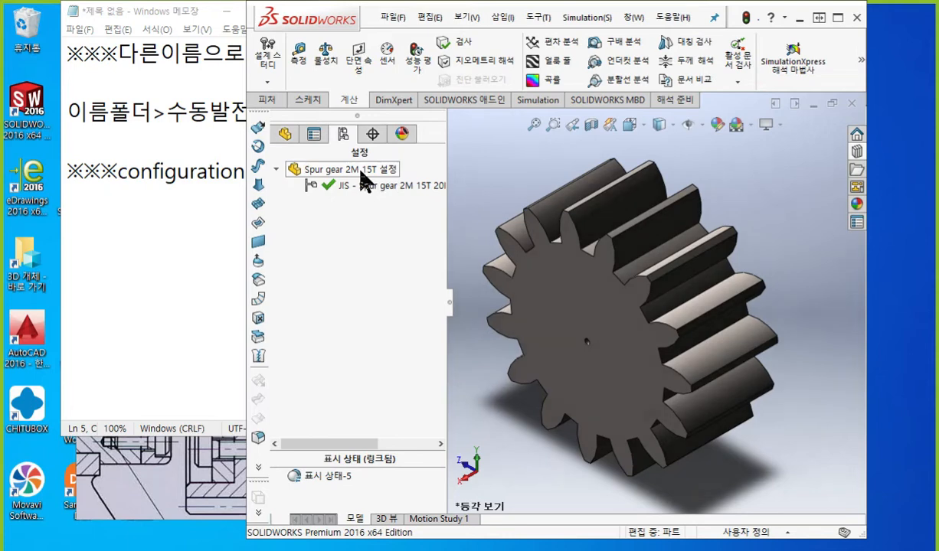
{"action": "right_click", "coordinate": [360, 170]}
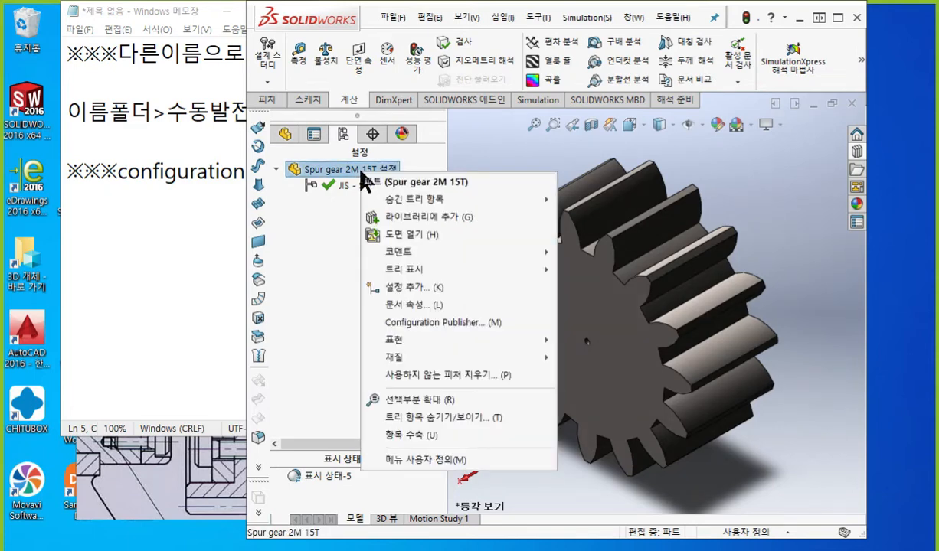
{"action": "left_click", "coordinate": [454, 286]}
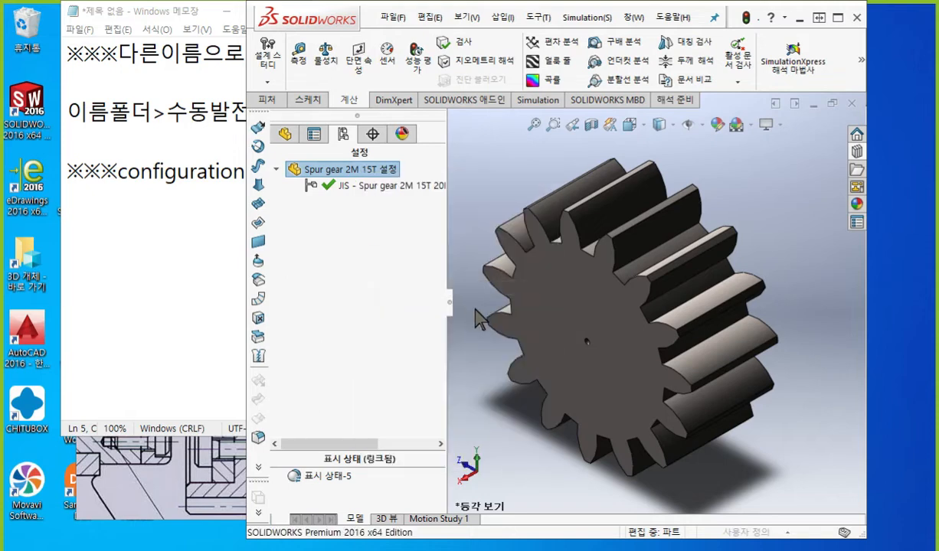
{"action": "type", "text": "jyw"}
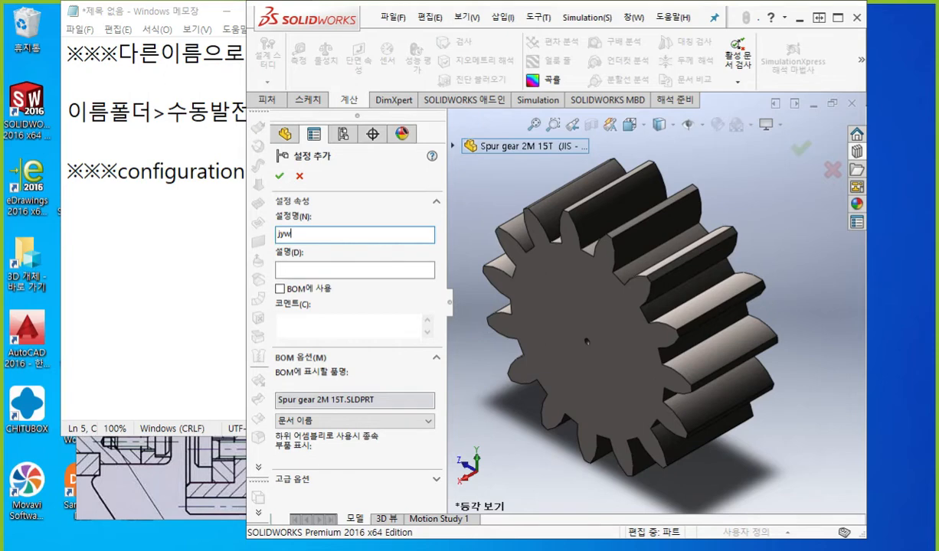
{"action": "key", "text": "Return"}
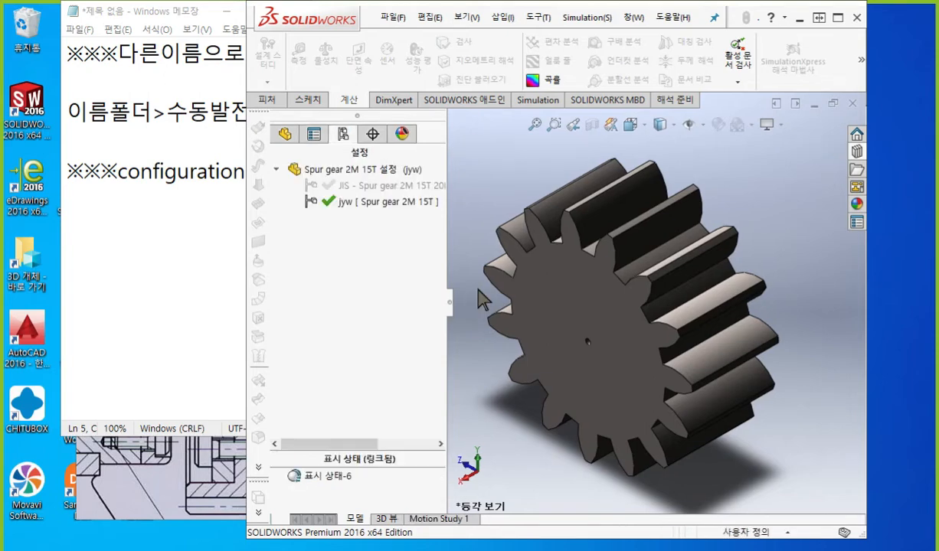
- Delete the original JIS spur gear configuration and return to the part's feature tree
{"action": "left_click", "coordinate": [397, 186]}
{"action": "right_click", "coordinate": [397, 191]}
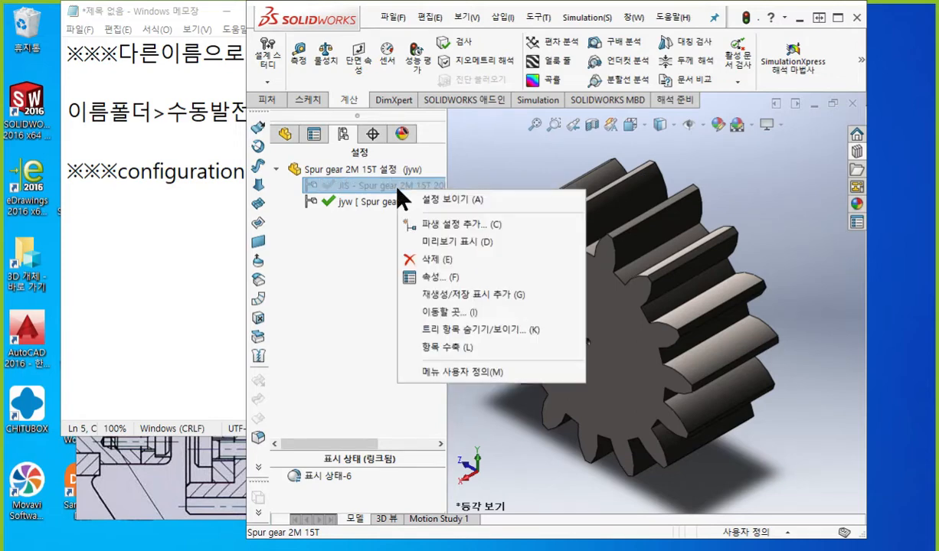
{"action": "left_click", "coordinate": [447, 260]}
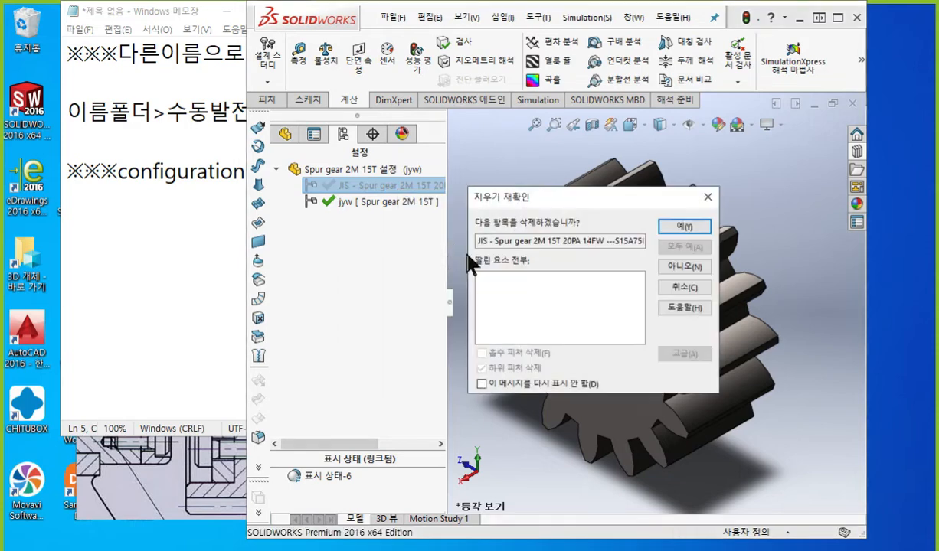
{"action": "left_click", "coordinate": [637, 228]}
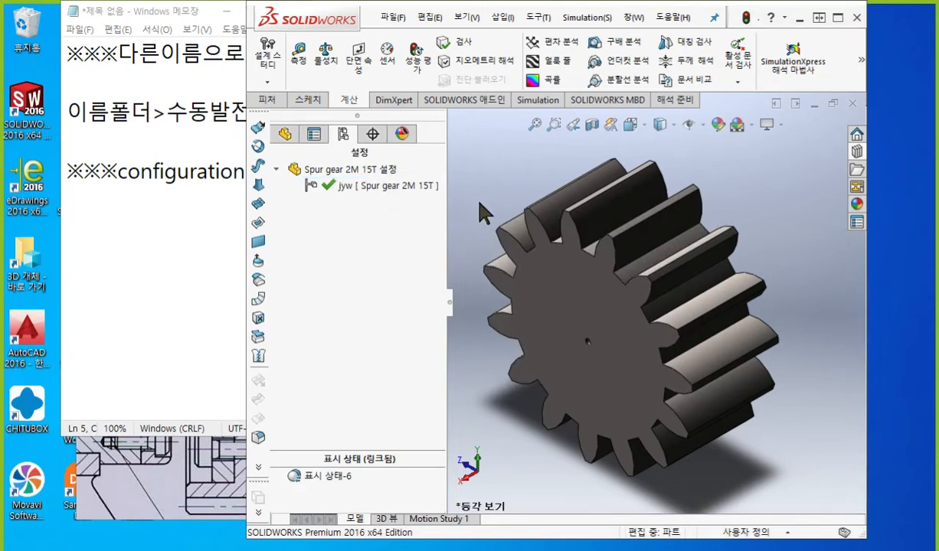
{"action": "left_click", "coordinate": [286, 136]}
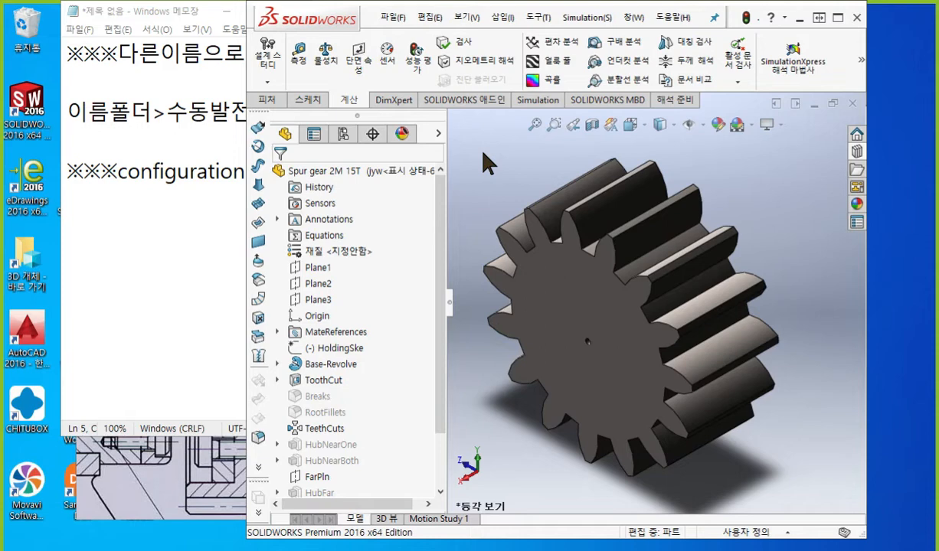
- Add the line "설정추가" beneath the configuration heading in the Notepad note and highlight all of its text
{"action": "left_click", "coordinate": [223, 171]}
{"action": "left_click", "coordinate": [258, 239]}
{"action": "key", "text": "Return"}
{"action": "key", "text": "Return"}
{"action": "type", "text": "설정추가"}
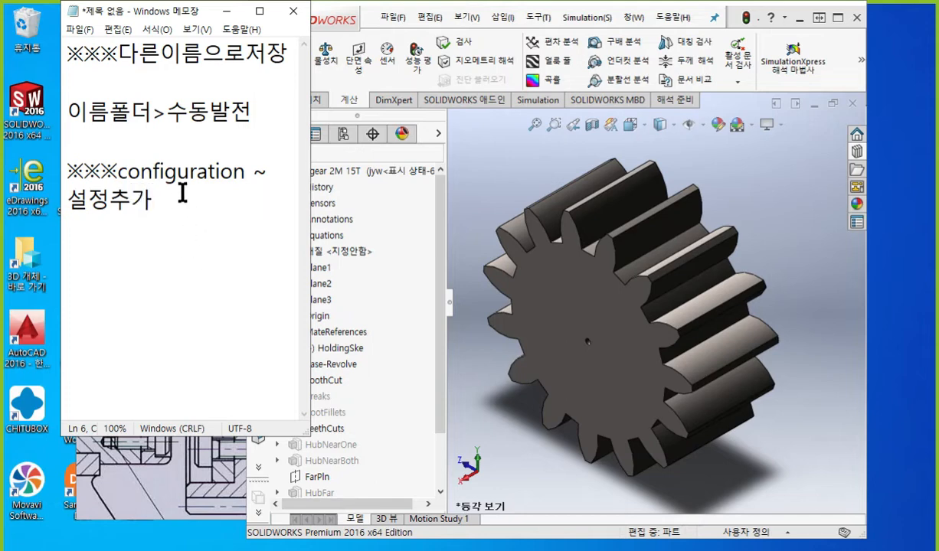
{"action": "left_click_drag", "start_coordinate": [147, 205], "coordinate": [49, 43]}
- Return to SOLIDWORKS and use Save As to store the part again as Spur gear 2M 15T.SLDPRT in the 수동발전기 folder
{"action": "left_click", "coordinate": [485, 189]}
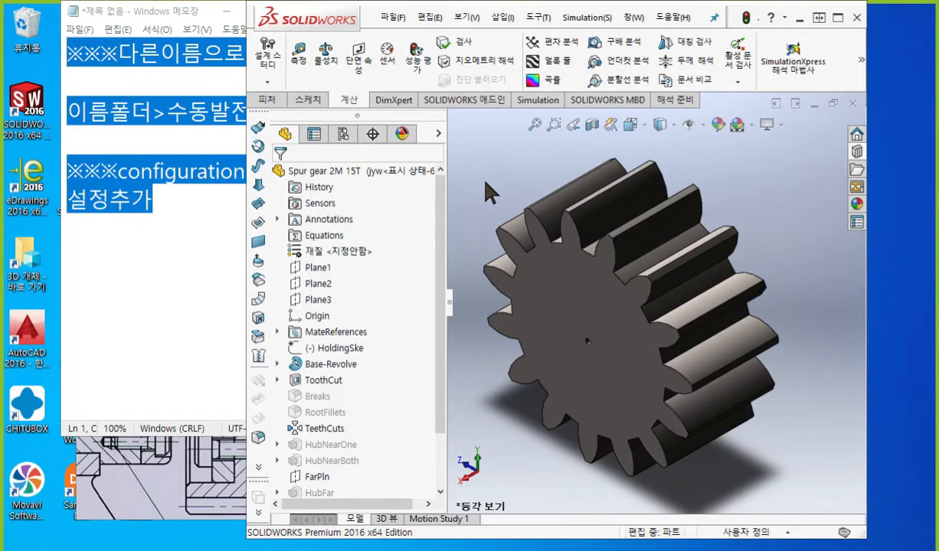
{"action": "key", "text": "ctrl+shift+s"}
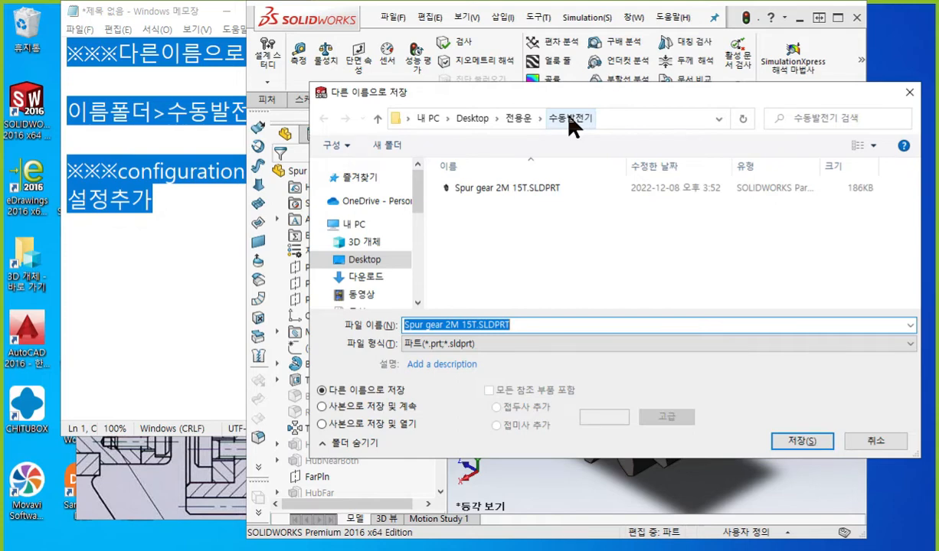
{"action": "left_click", "coordinate": [802, 440]}
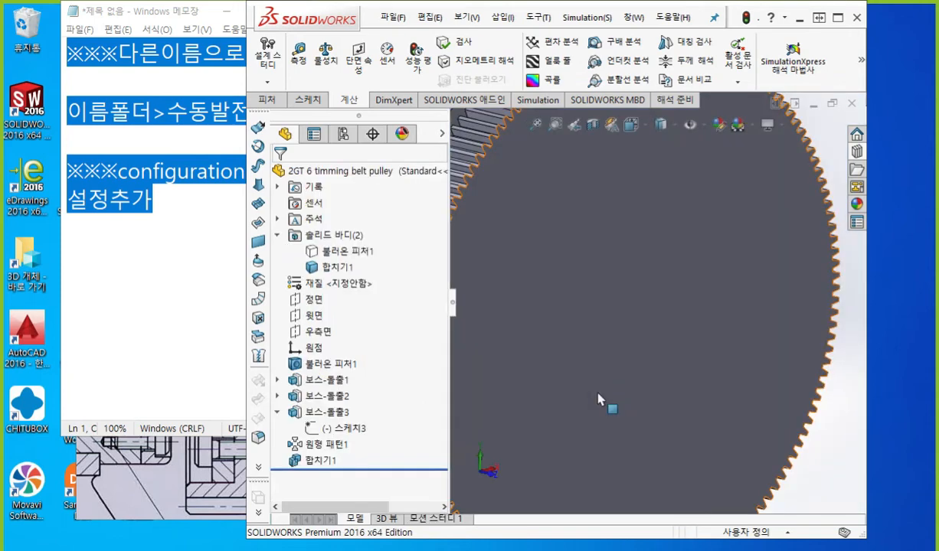
- Complete the folder line in the Notepad note as "이름폴더>수동발전기" and highlight that line
{"action": "key", "text": "f"}
{"action": "left_click", "coordinate": [227, 205]}
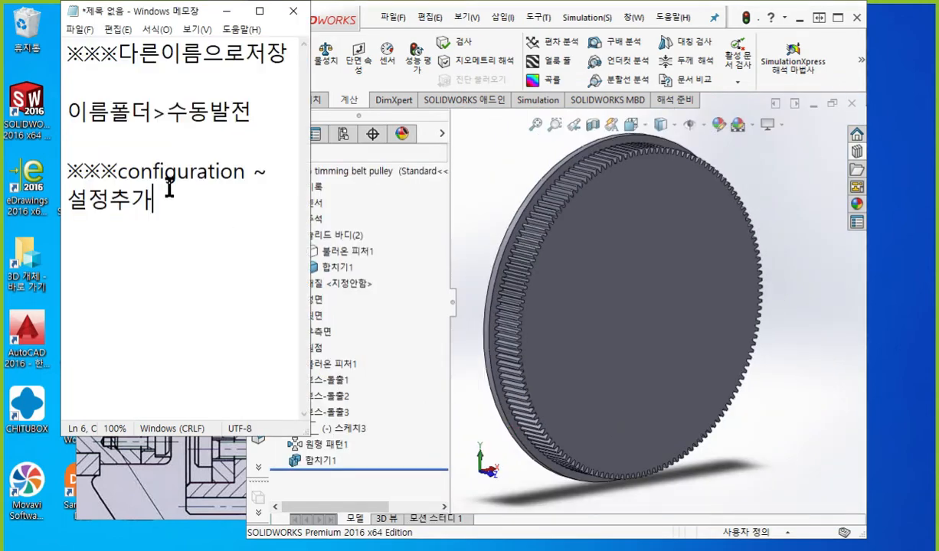
{"action": "left_click_drag", "start_coordinate": [69, 117], "coordinate": [260, 117]}
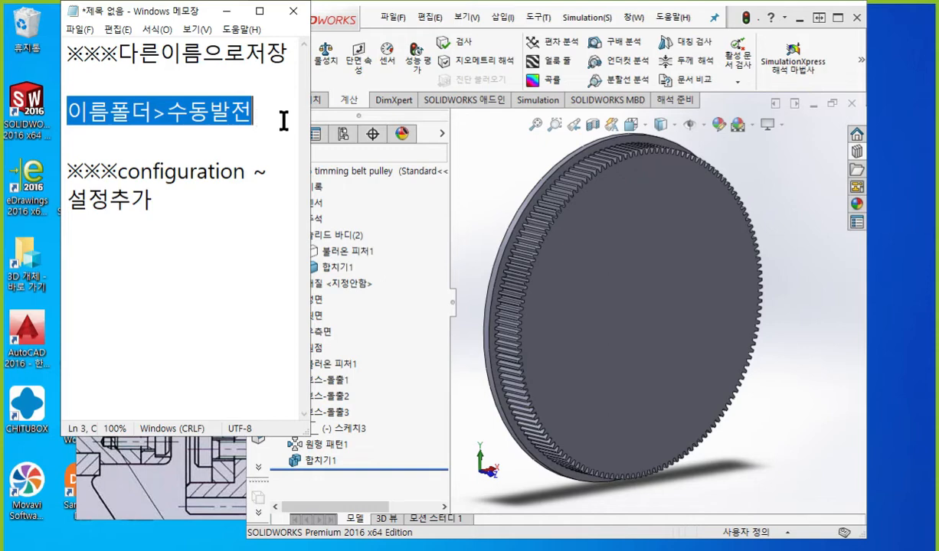
{"action": "left_click", "coordinate": [270, 121]}
{"action": "type", "text": "가"}
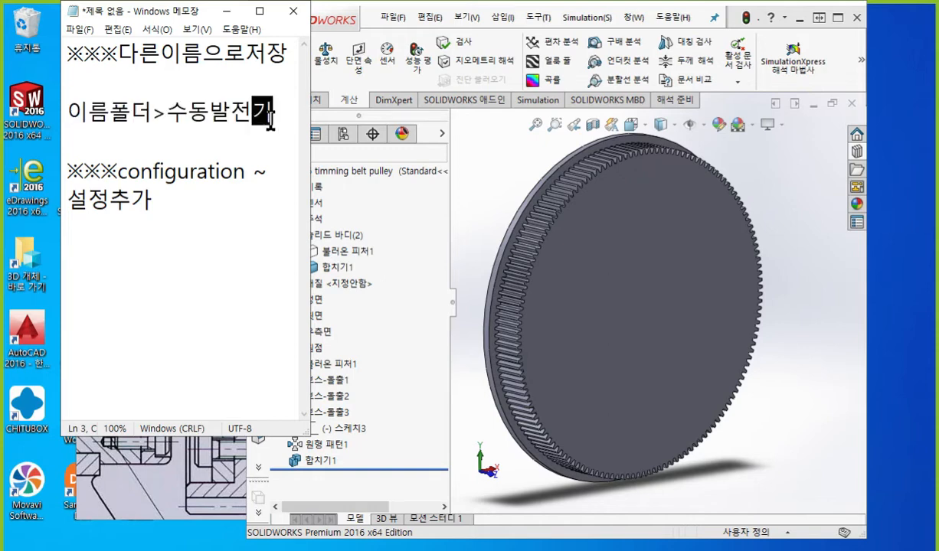
{"action": "key", "text": "BackSpace"}
{"action": "type", "text": "기"}
{"action": "key", "text": "shift+Home"}
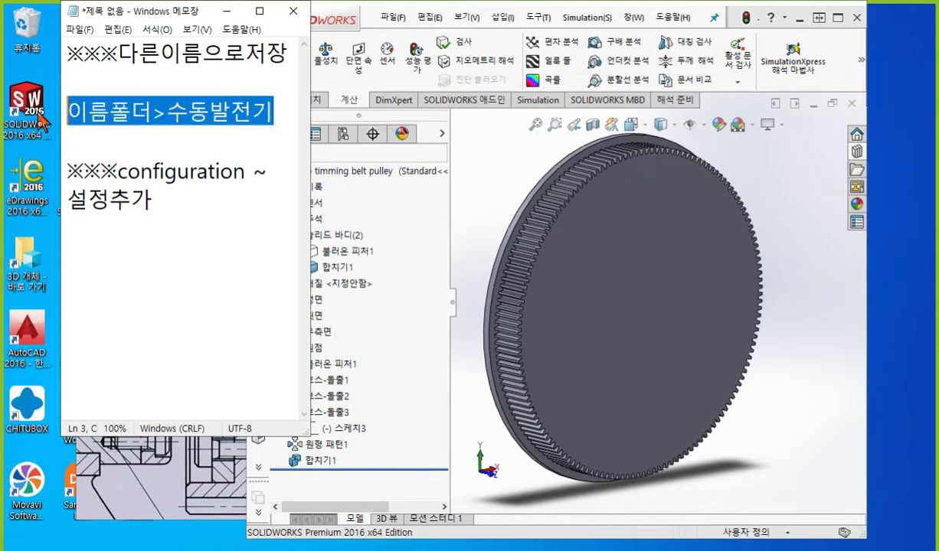
- Return to SOLIDWORKS and use Save As to store 2GT 6 timming belt pulley.SLDPRT in the 수동발전기 folder on the Desktop
{"action": "left_click", "coordinate": [498, 169]}
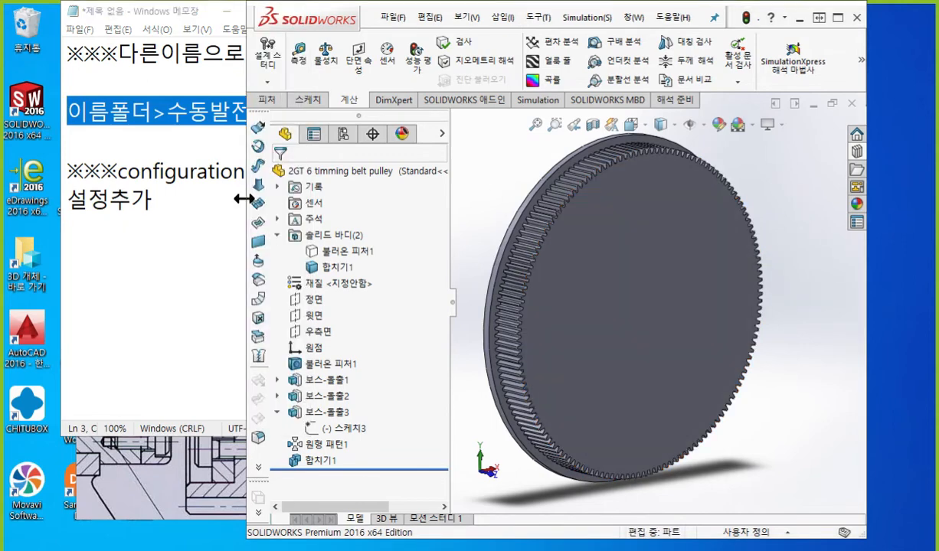
{"action": "left_click_drag", "start_coordinate": [344, 23], "coordinate": [384, 22]}
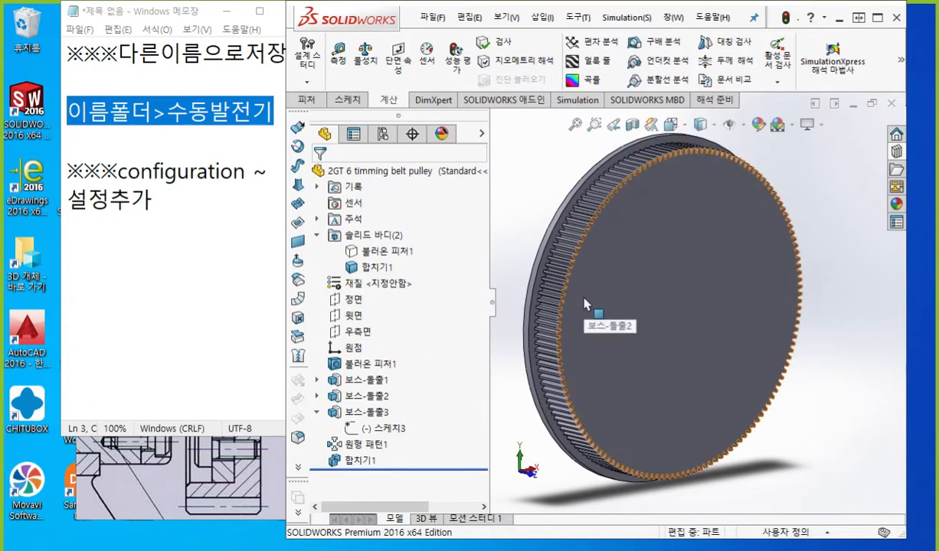
{"action": "key", "text": "ctrl+shift+s"}
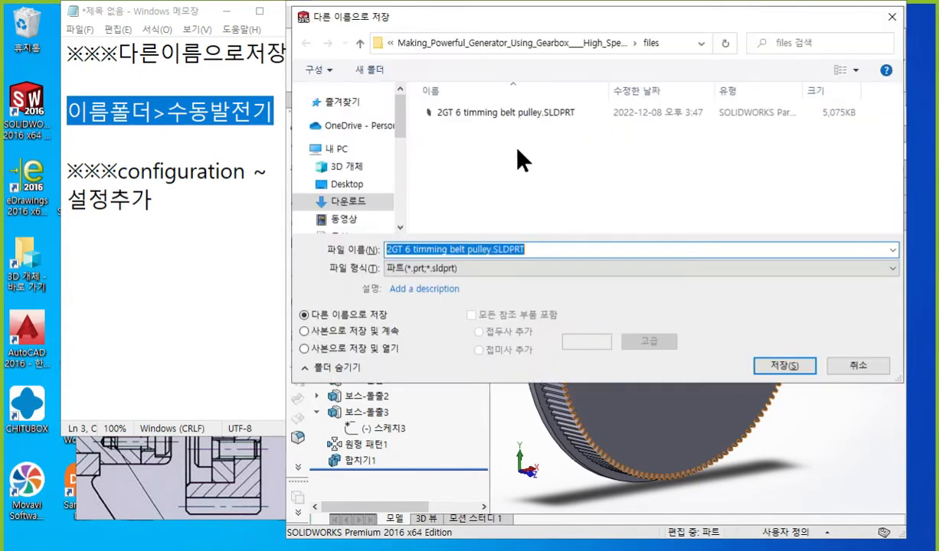
{"action": "left_click", "coordinate": [346, 185]}
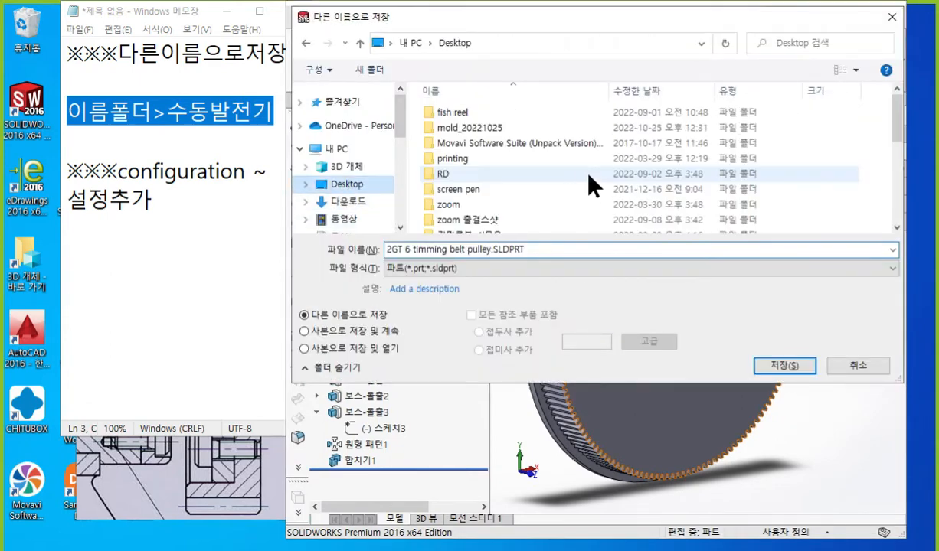
{"action": "scroll", "coordinate": [490, 188], "scroll_direction": "down", "scroll_amount": 2}
{"action": "double_click", "coordinate": [474, 182]}
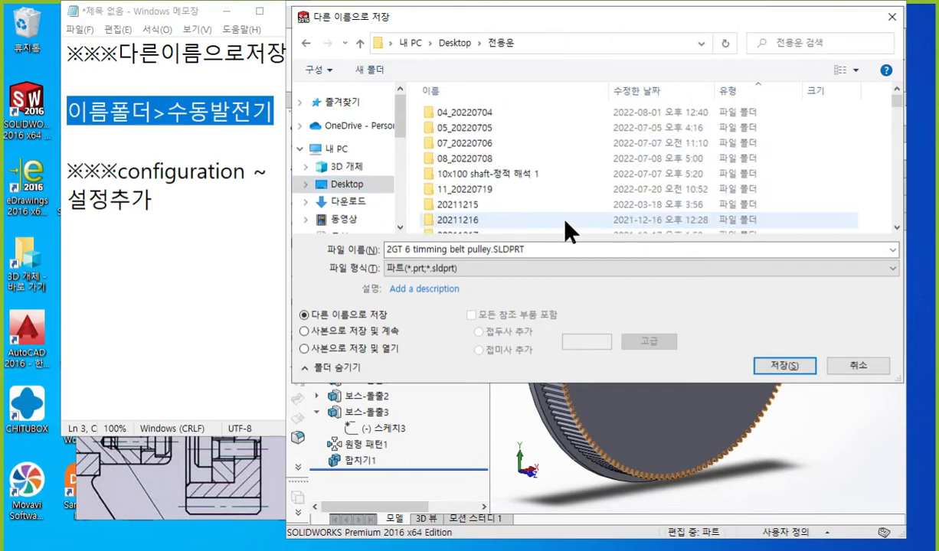
{"action": "scroll", "coordinate": [538, 188], "scroll_direction": "down", "scroll_amount": 3}
{"action": "scroll", "coordinate": [536, 184], "scroll_direction": "down", "scroll_amount": 5}
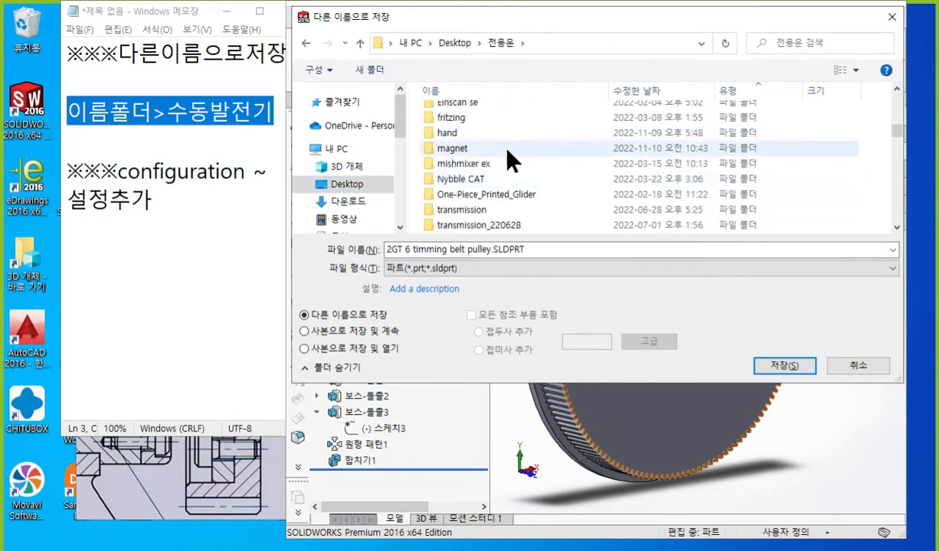
{"action": "scroll", "coordinate": [510, 153], "scroll_direction": "down", "scroll_amount": 6}
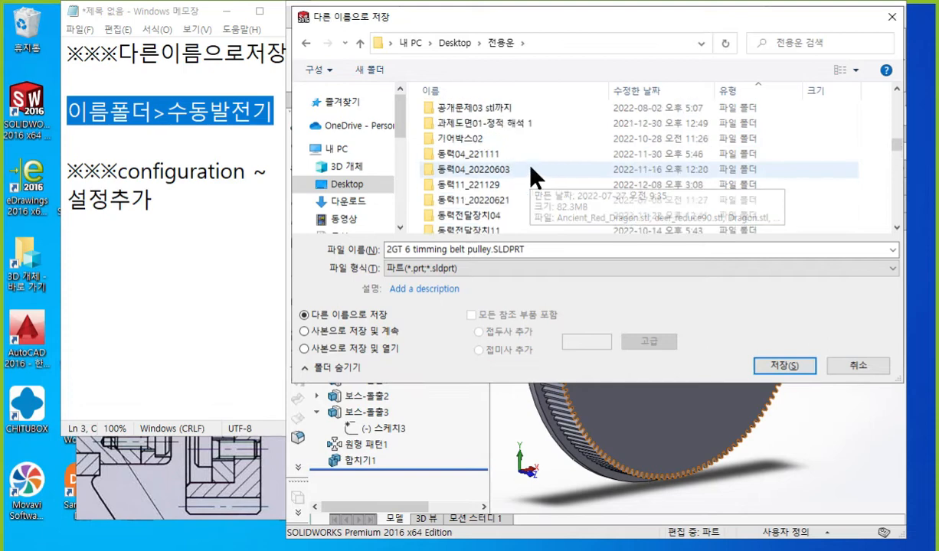
{"action": "scroll", "coordinate": [532, 167], "scroll_direction": "up", "scroll_amount": 1}
{"action": "double_click", "coordinate": [469, 166]}
{"action": "left_click", "coordinate": [781, 361]}
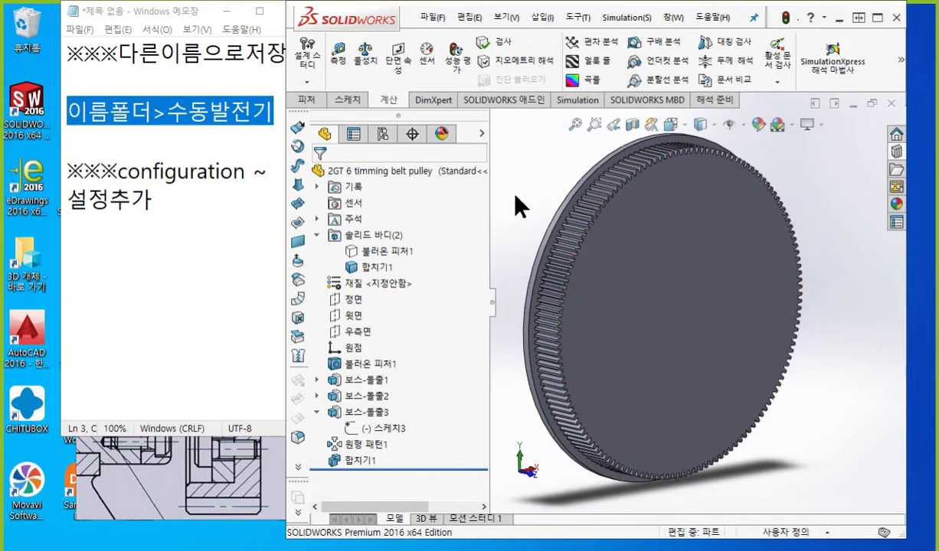
- Switch to the Spur gear 2M 15T part, look at the gear from several sides and close the document
{"action": "mouse_move", "coordinate": [464, 545]}
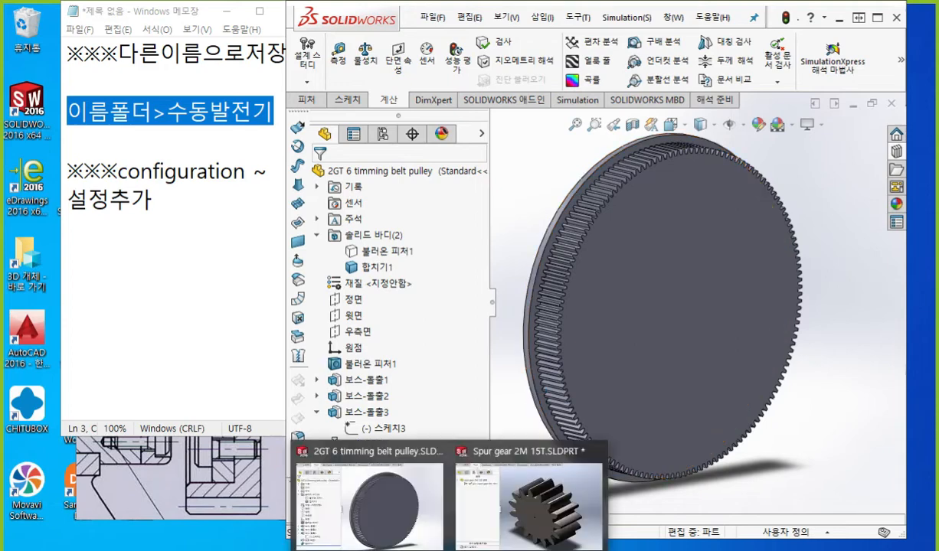
{"action": "left_click", "coordinate": [549, 509]}
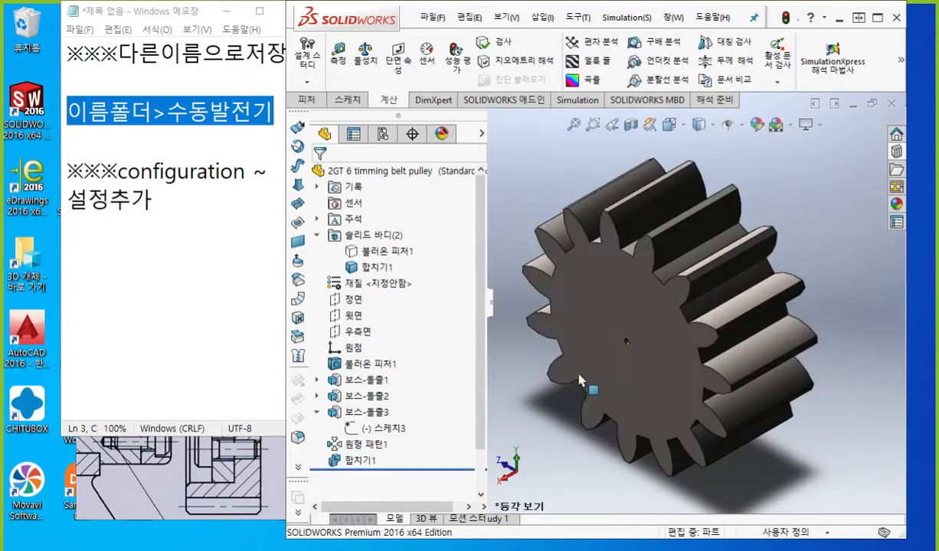
{"action": "middle_click_drag", "start_coordinate": [549, 375], "coordinate": [623, 357]}
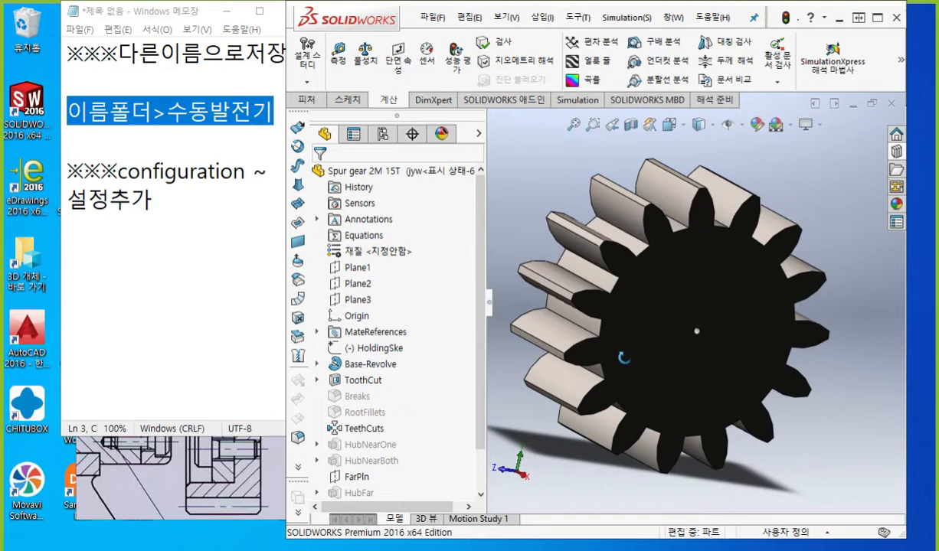
{"action": "middle_click_drag", "start_coordinate": [623, 358], "coordinate": [674, 230]}
{"action": "left_click", "coordinate": [891, 103]}
{"action": "left_click", "coordinate": [409, 249]}
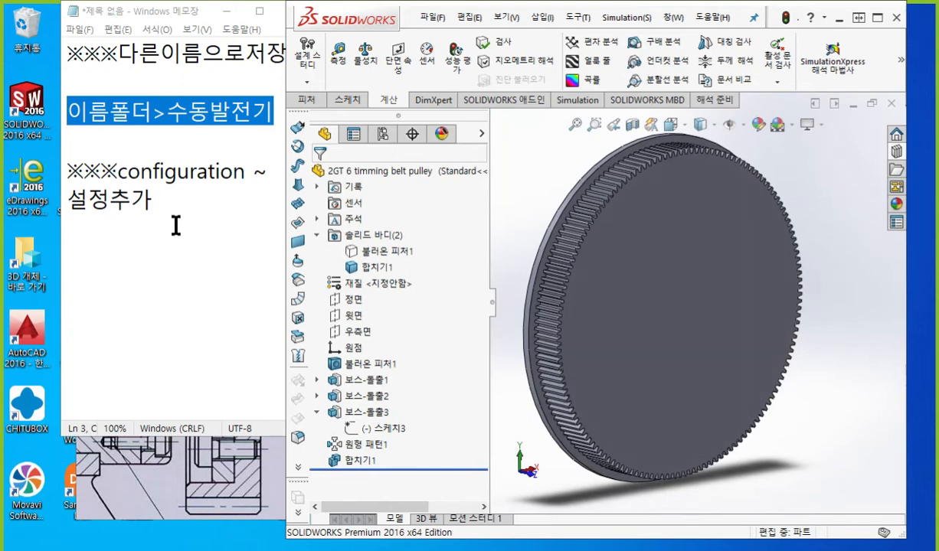
- Add a "풀리" heading below the configuration notes in Notepad, followed by the line "삽입>파트삽입"
{"action": "left_click", "coordinate": [206, 237]}
{"action": "key", "text": "Return"}
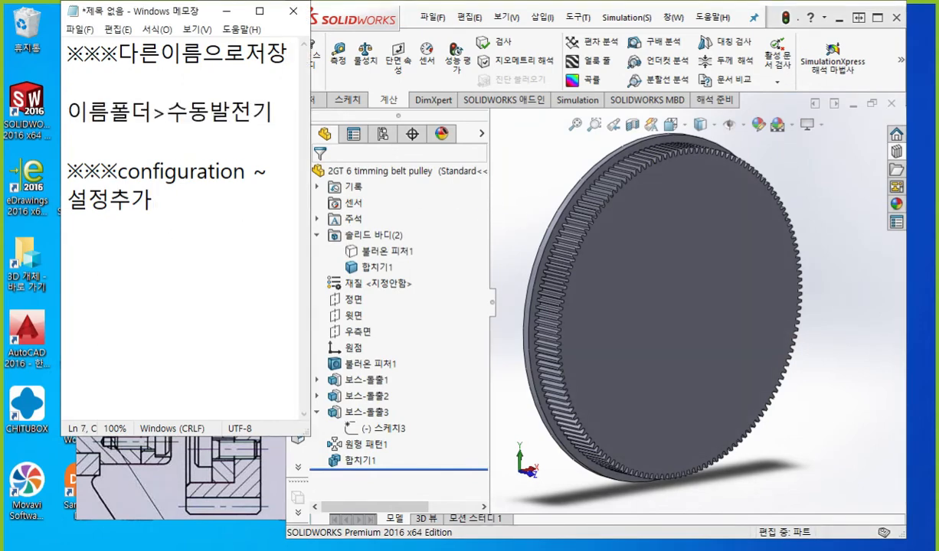
{"action": "key", "text": "Return"}
{"action": "type", "text": "풀"}
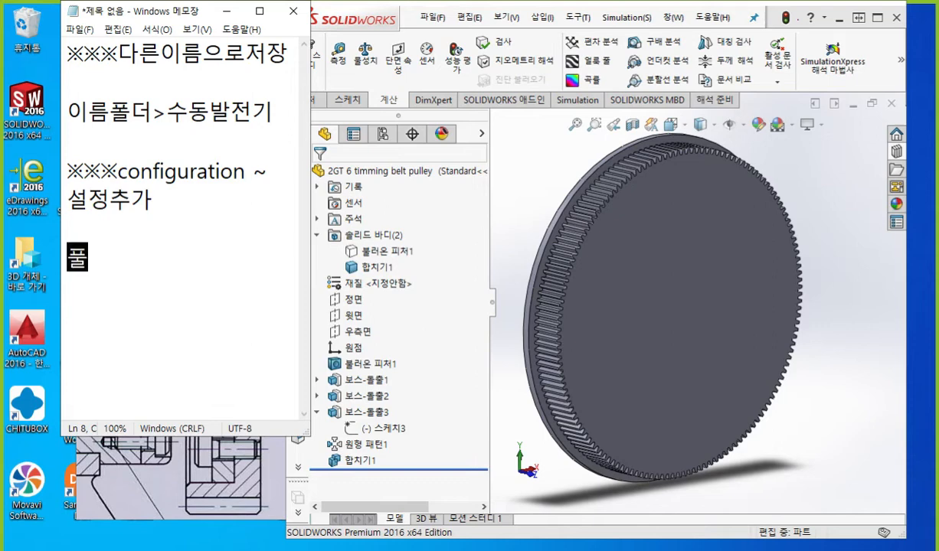
{"action": "type", "text": "리"}
{"action": "key", "text": "Return"}
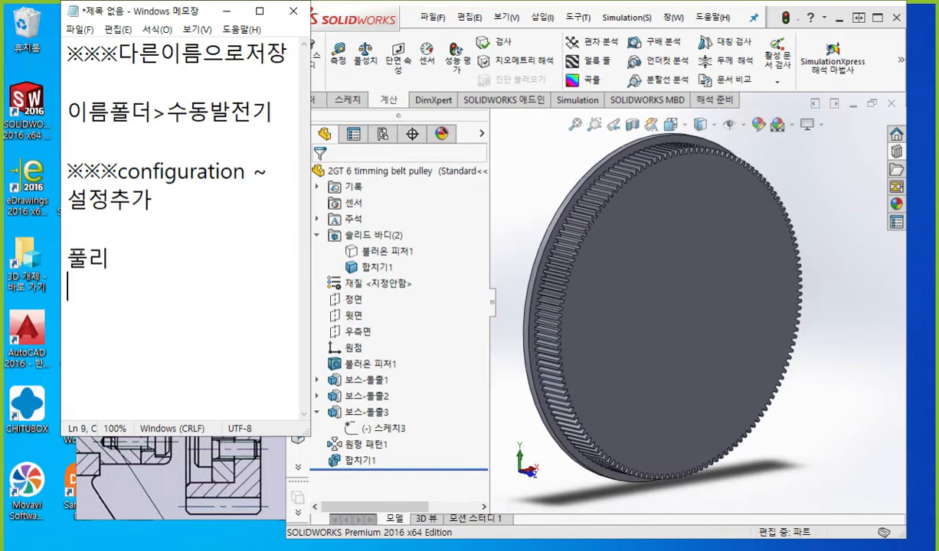
{"action": "type", "text": "삽입"}
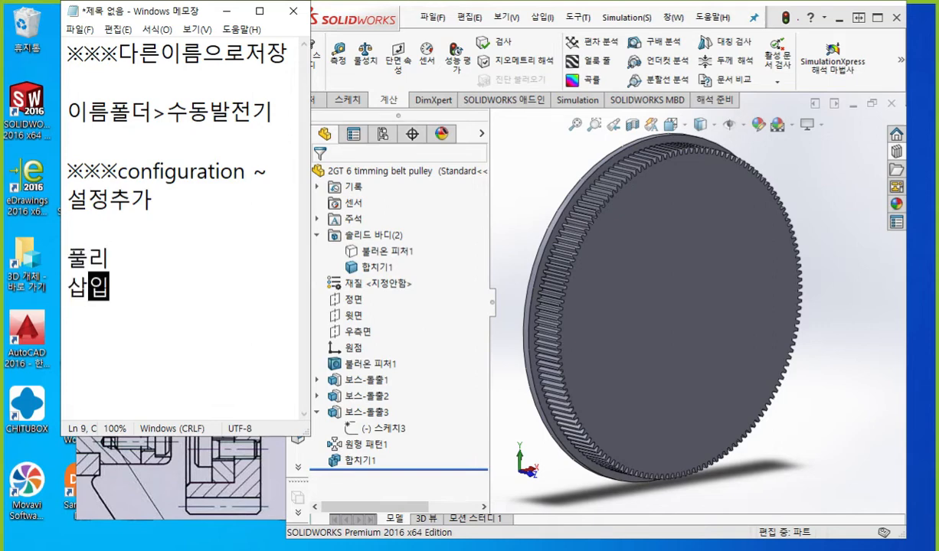
{"action": "type", "text": ">파틋"}
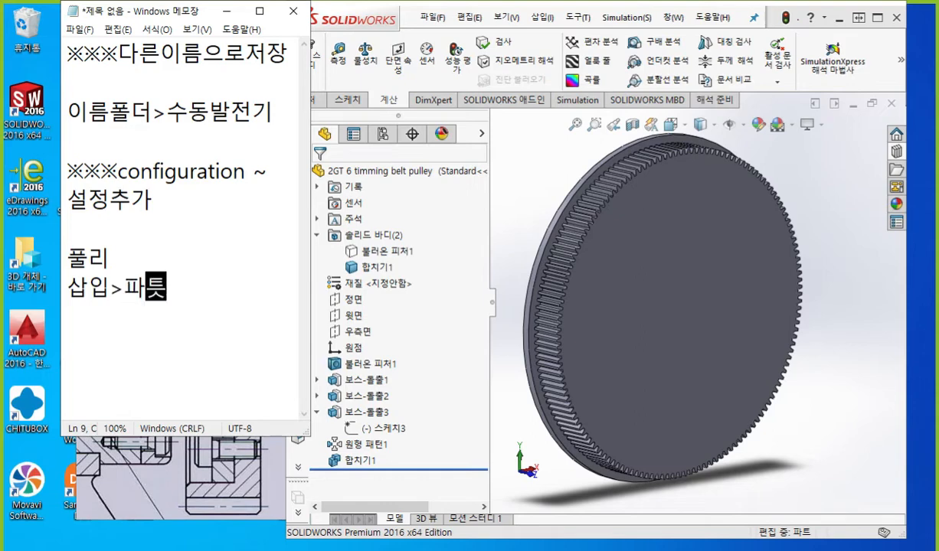
{"action": "type", "text": "삽입"}
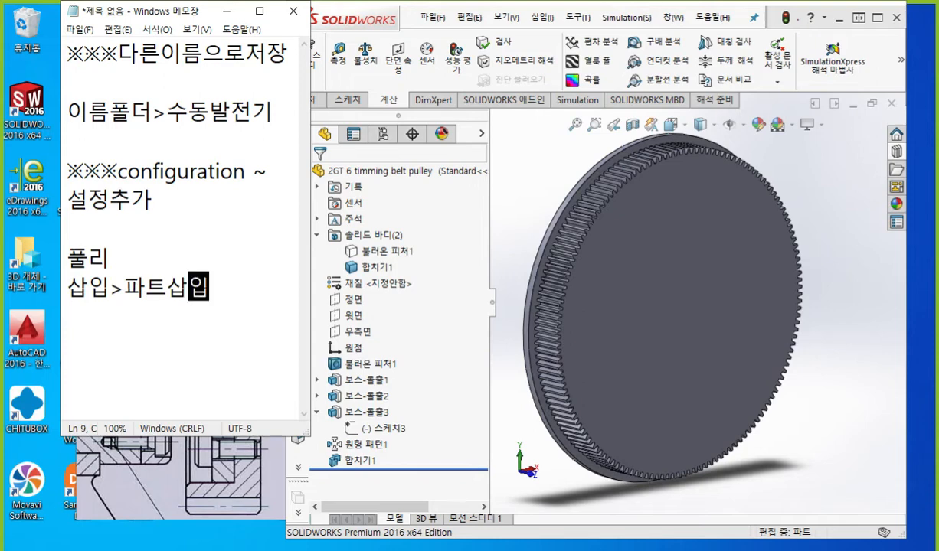
{"action": "key", "text": "Return"}
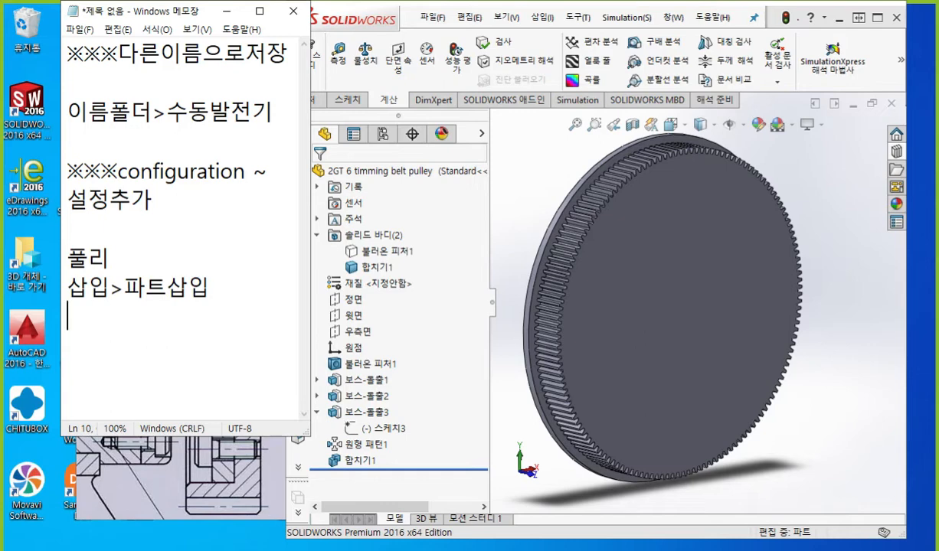
- List "-솔리드바디", "-평면" and "-이동/복사 ~~~~" on separate lines beneath the part insertion line of the note
{"action": "type", "text": "-솔리듭"}
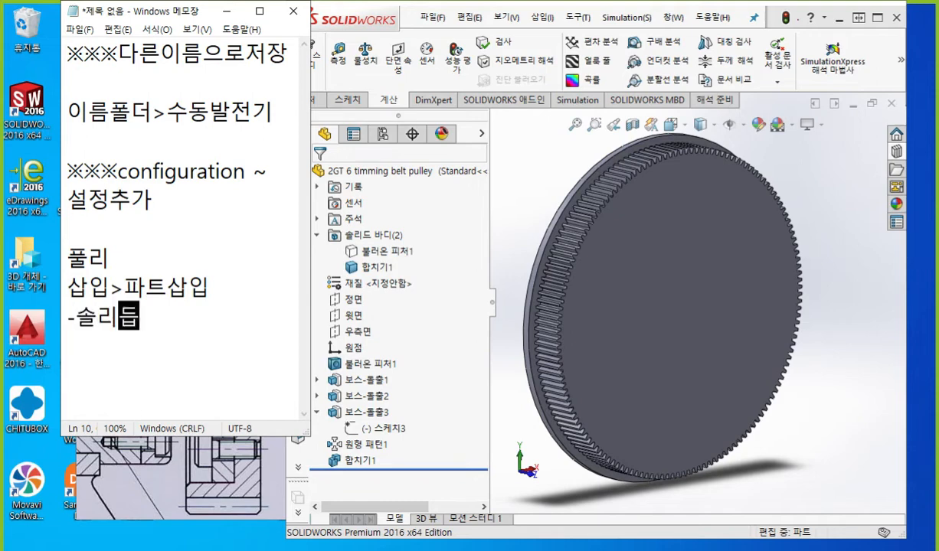
{"action": "type", "text": "바디"}
{"action": "key", "text": "Return"}
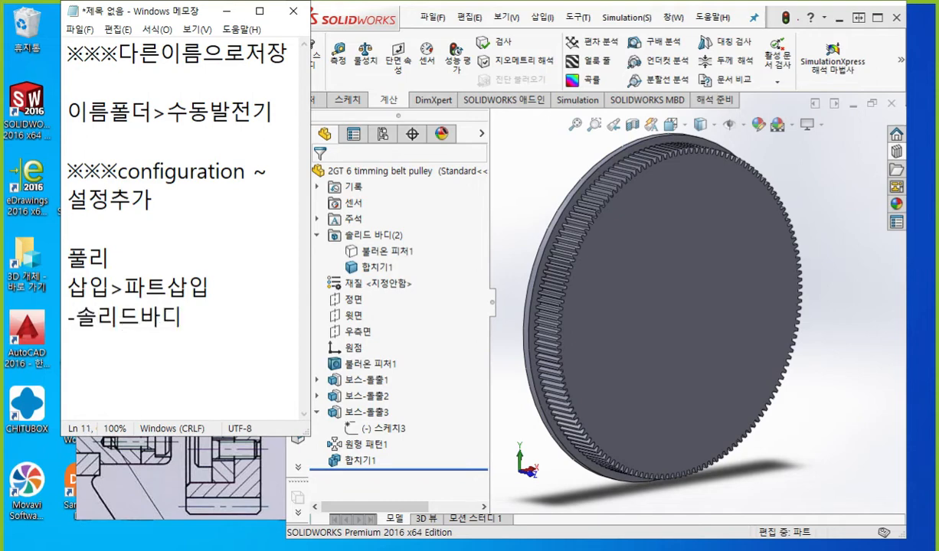
{"action": "type", "text": "-평면"}
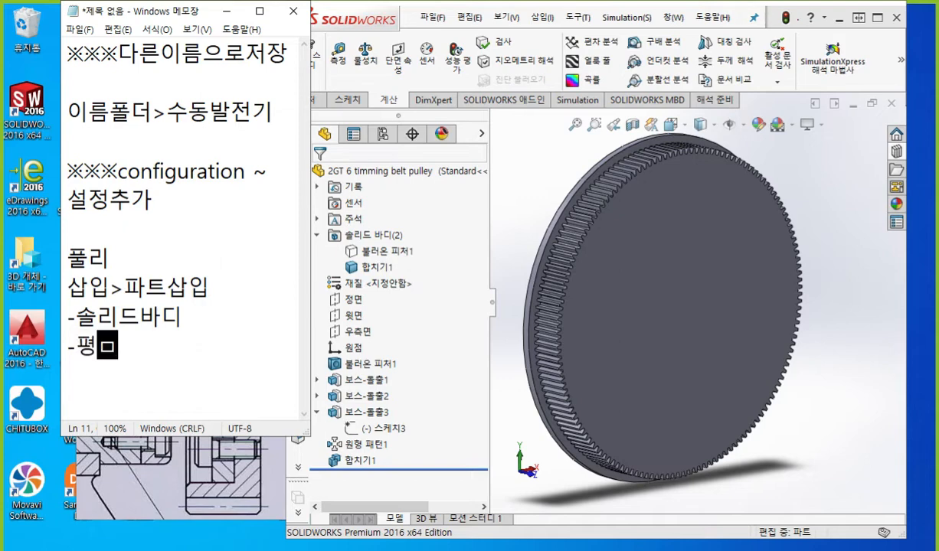
{"action": "key", "text": "Return"}
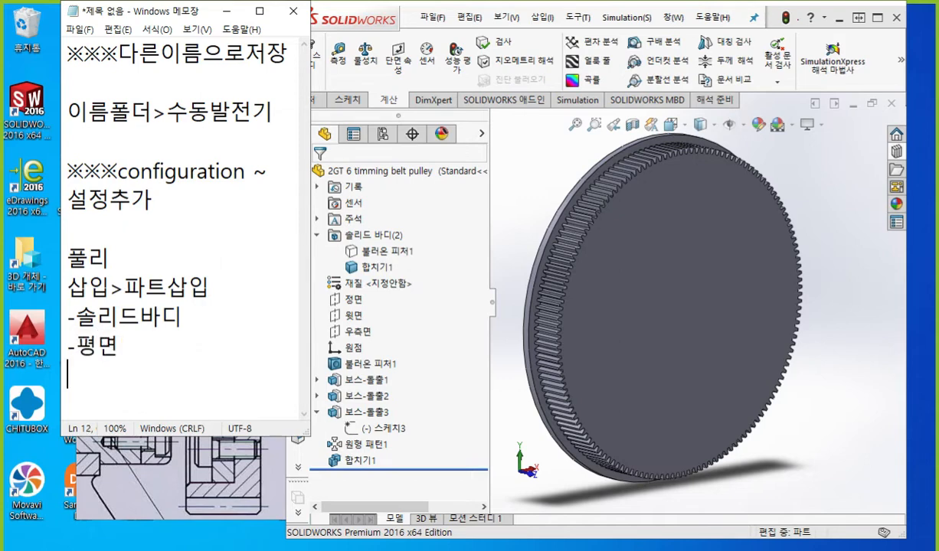
{"action": "type", "text": "-이"}
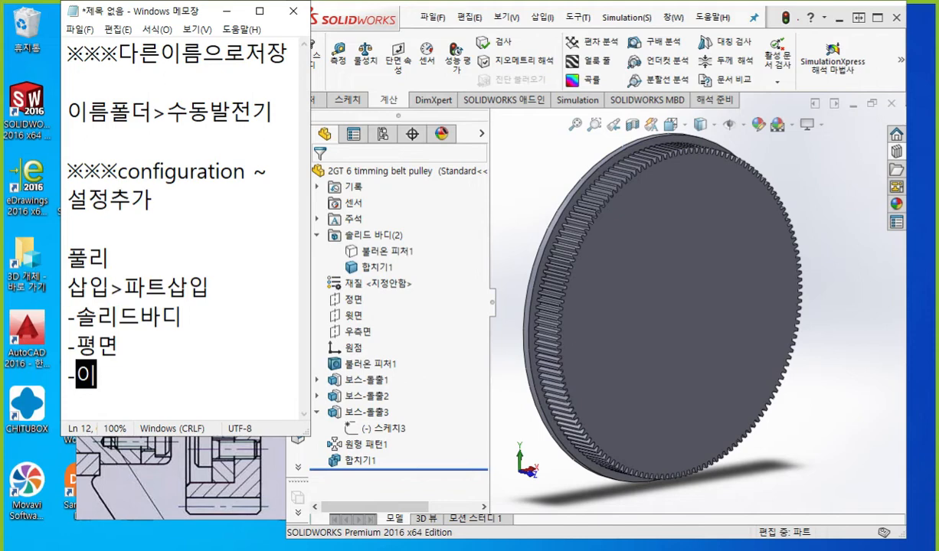
{"action": "type", "text": "동/복사"}
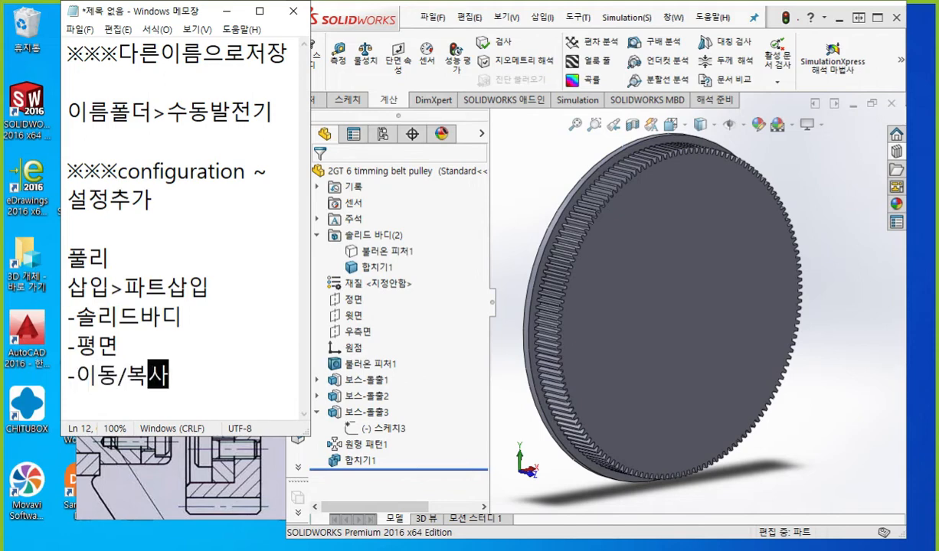
{"action": "type", "text": " ~~~~"}
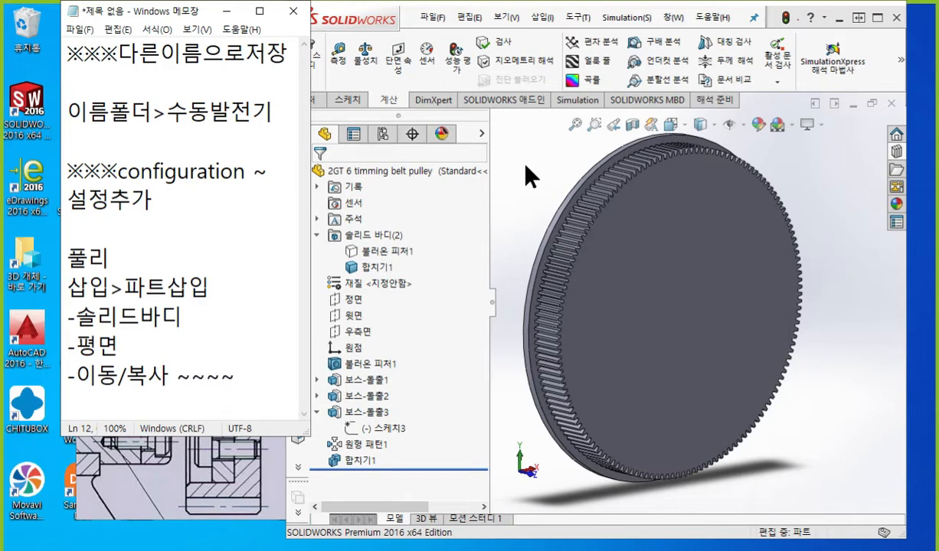
- Check the insert command's name in SOLIDWORKS, shorten the Notepad line to "삽입>파트" and highlight it
{"action": "left_click", "coordinate": [538, 17]}
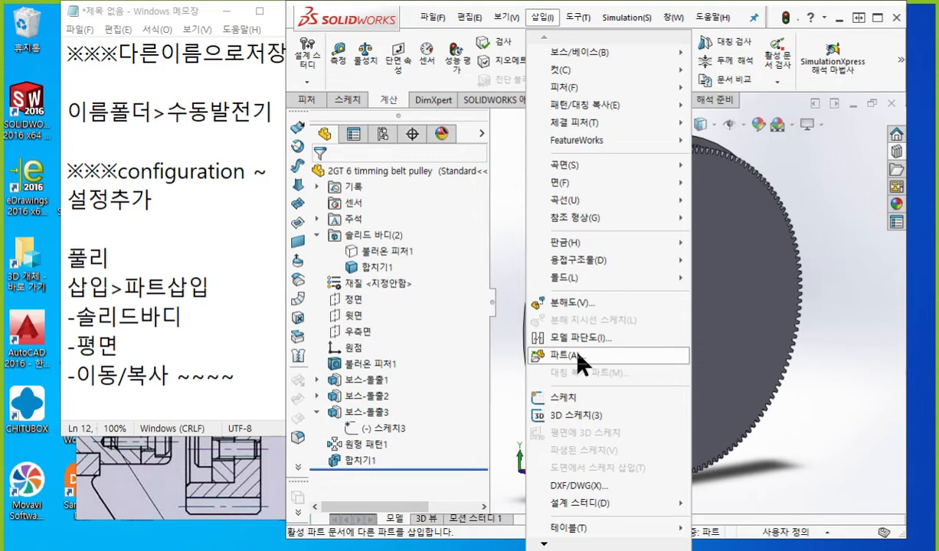
{"action": "left_click", "coordinate": [172, 284]}
{"action": "left_click_drag", "start_coordinate": [128, 289], "coordinate": [203, 288]}
{"action": "key", "text": "BackSpace"}
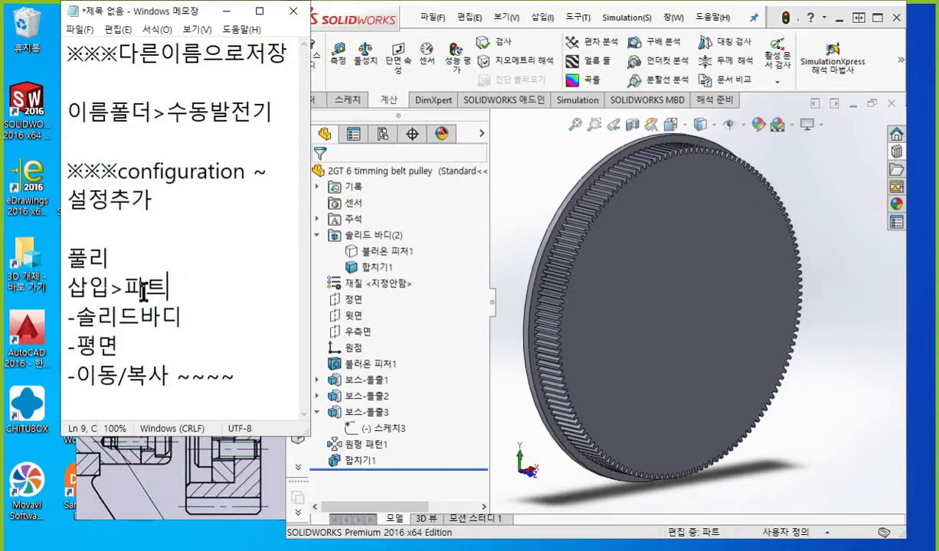
{"action": "left_click_drag", "start_coordinate": [69, 288], "coordinate": [192, 291]}
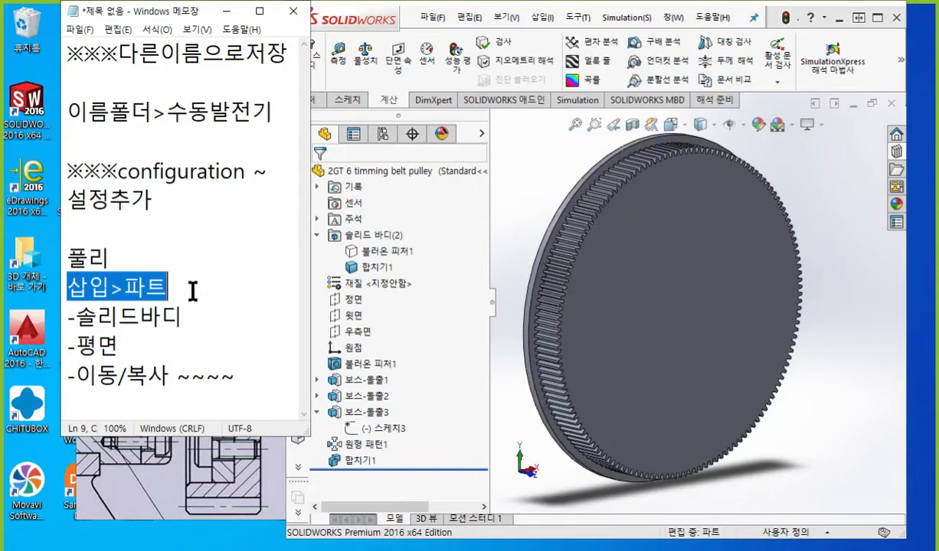
- Start inserting a part into the pulley and open Spur gear 2M 15T.SLDPRT from the desktop's 수동발전기 project folder
{"action": "left_click", "coordinate": [542, 17]}
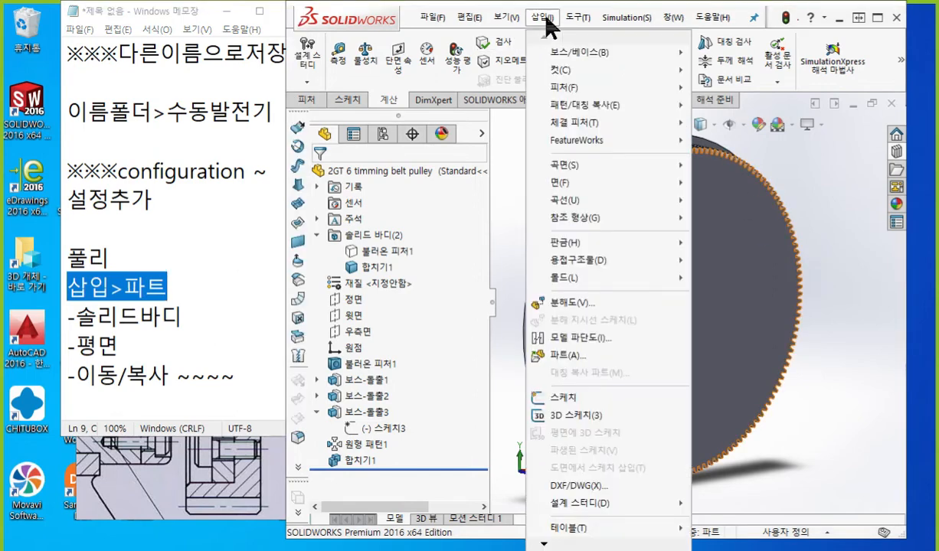
{"action": "left_click", "coordinate": [599, 356]}
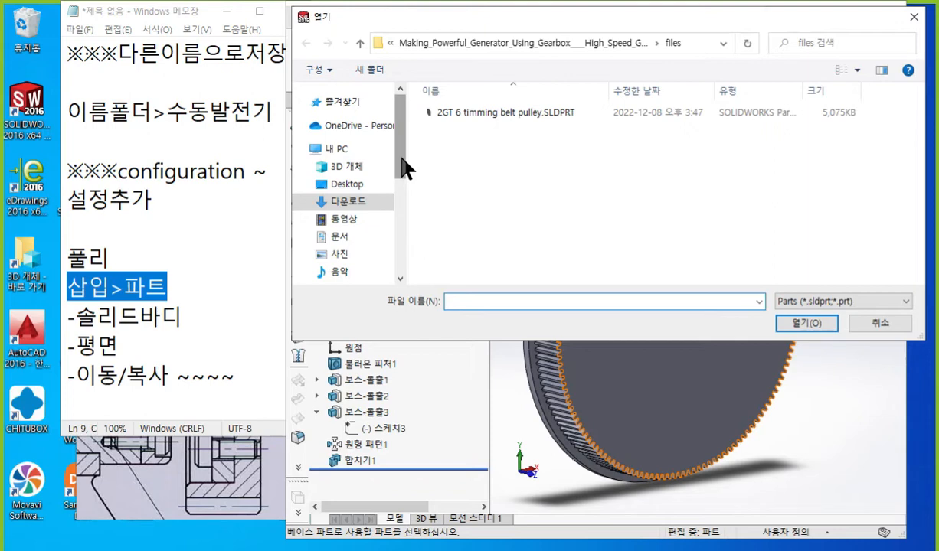
{"action": "left_click_drag", "start_coordinate": [405, 163], "coordinate": [404, 188]}
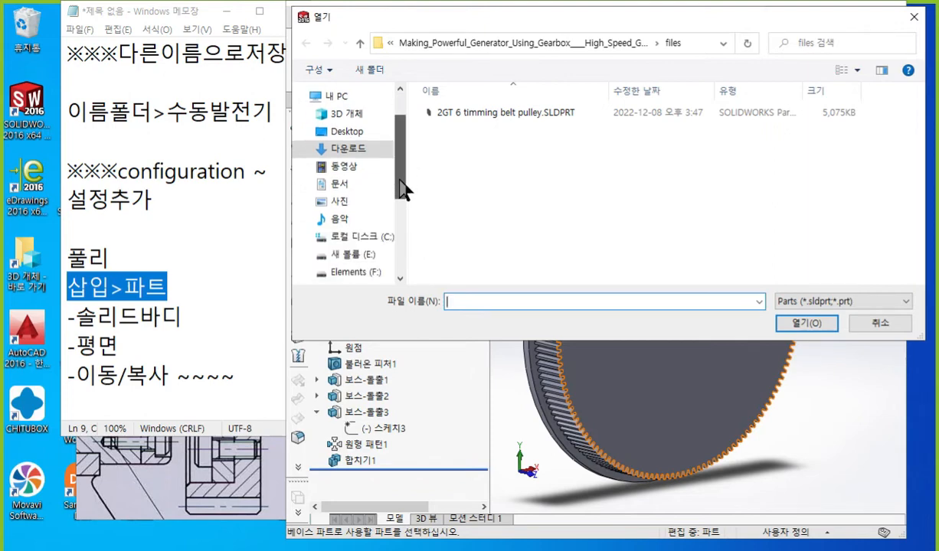
{"action": "left_click", "coordinate": [347, 132]}
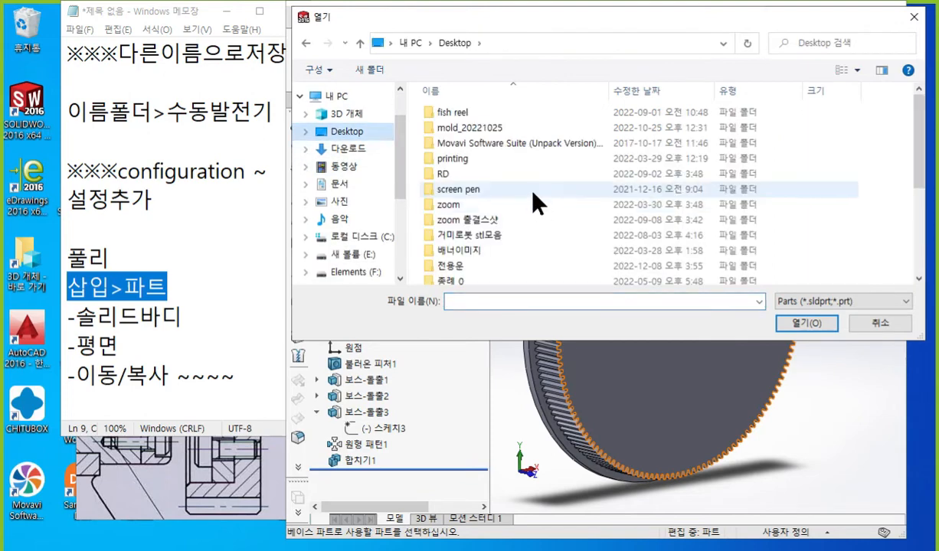
{"action": "double_click", "coordinate": [457, 264]}
{"action": "scroll", "coordinate": [498, 191], "scroll_direction": "down", "scroll_amount": 12}
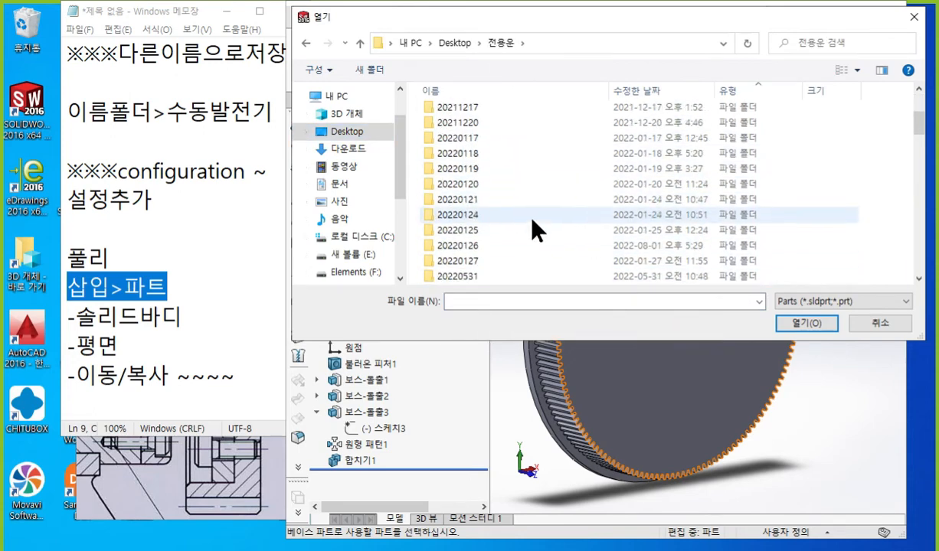
{"action": "scroll", "coordinate": [502, 203], "scroll_direction": "down", "scroll_amount": 3}
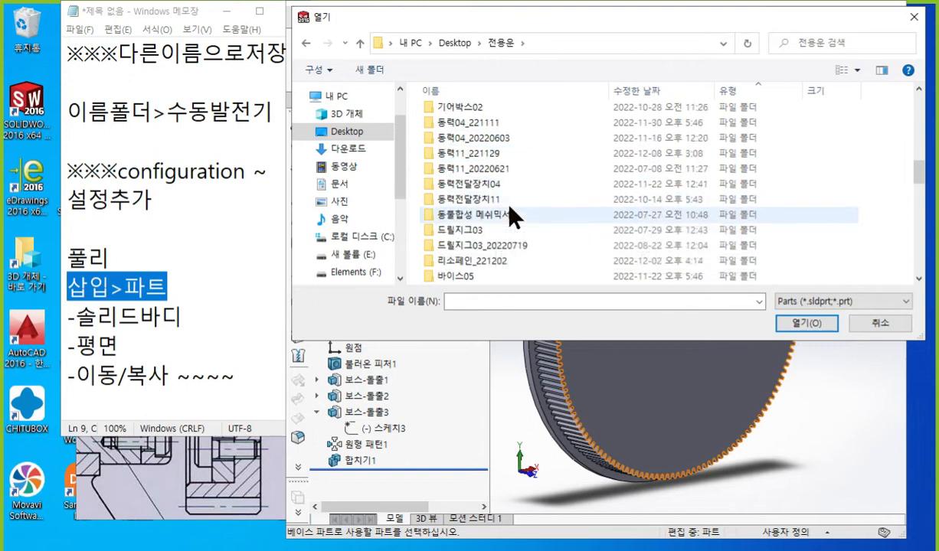
{"action": "scroll", "coordinate": [506, 195], "scroll_direction": "down", "scroll_amount": 1}
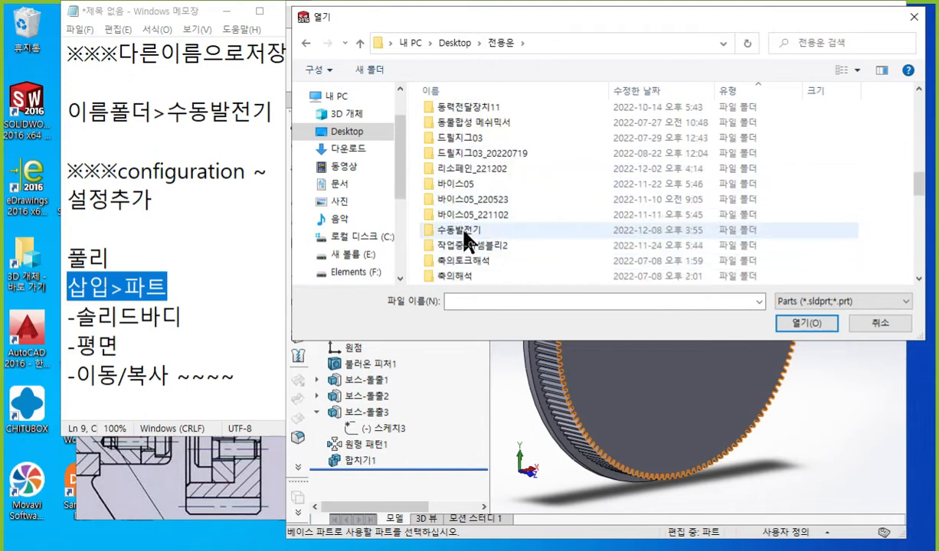
{"action": "double_click", "coordinate": [491, 222]}
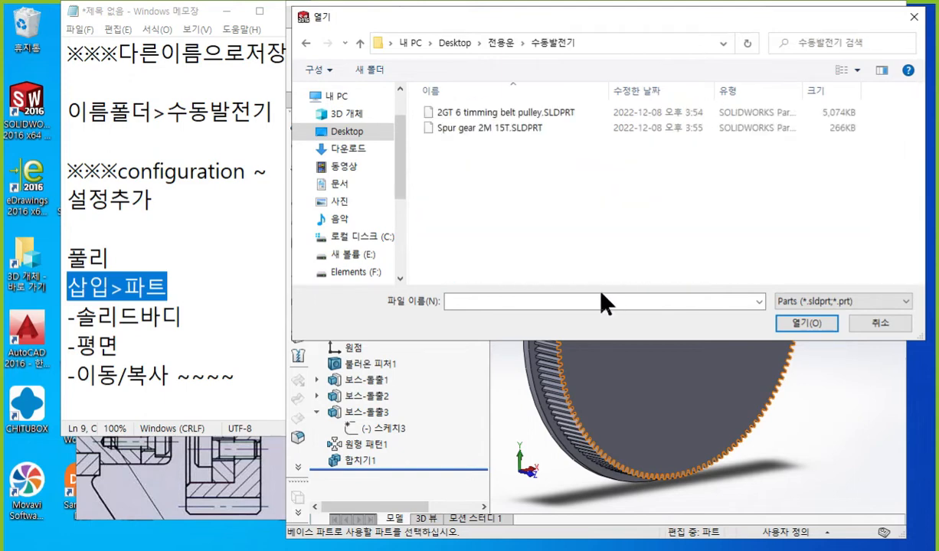
{"action": "left_click", "coordinate": [477, 130]}
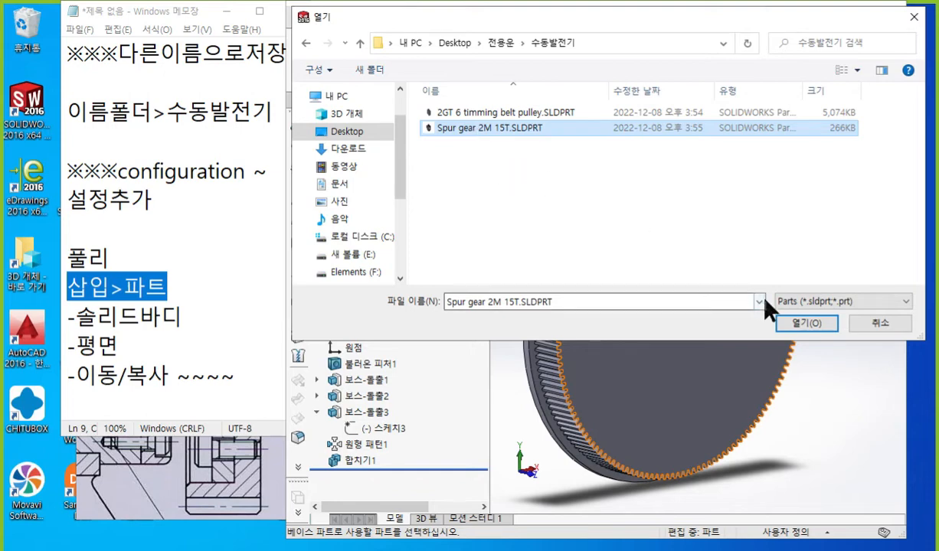
{"action": "left_click", "coordinate": [798, 322]}
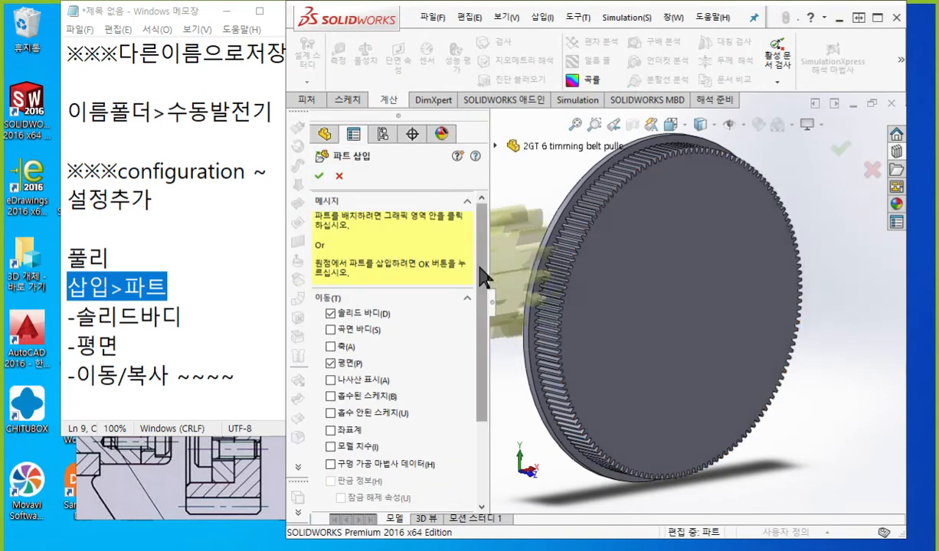
- Underline the 솔리드 바디, 평면 and 이동/복사 피처가 있는 파트 찾기 options in red with the screen pen, and leave drawing mode
{"action": "scroll", "coordinate": [488, 317], "scroll_direction": "down", "scroll_amount": 3}
{"action": "scroll", "coordinate": [488, 316], "scroll_direction": "down", "scroll_amount": 2}
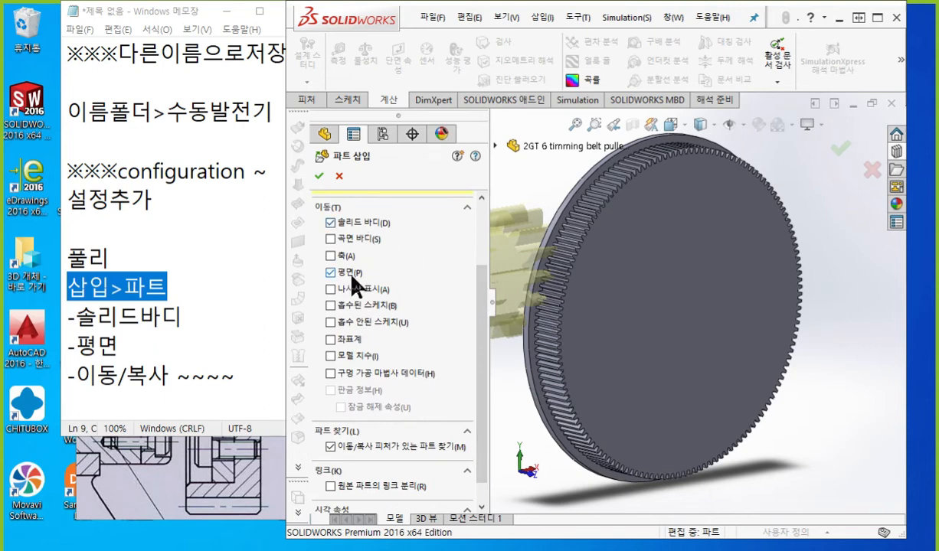
{"action": "key", "text": "F12"}
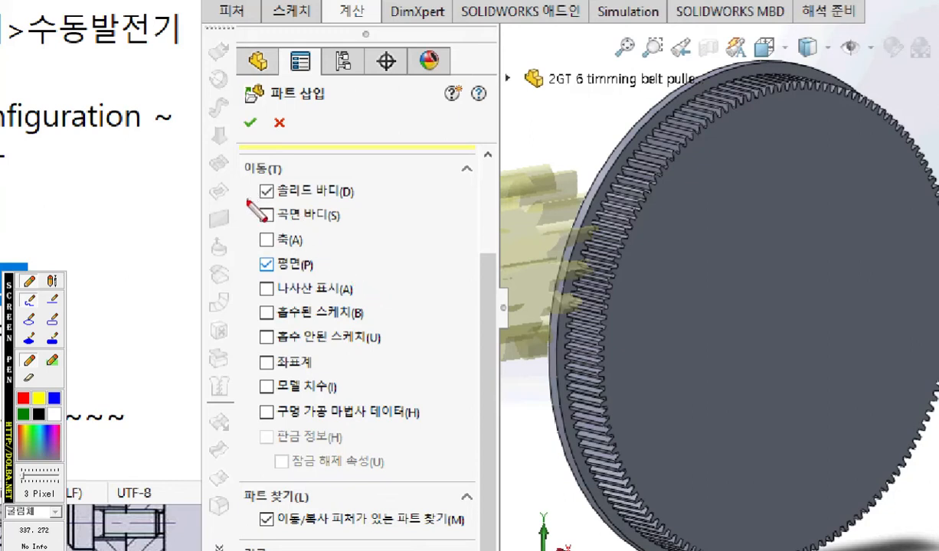
{"action": "left_click_drag", "start_coordinate": [249, 202], "coordinate": [356, 204]}
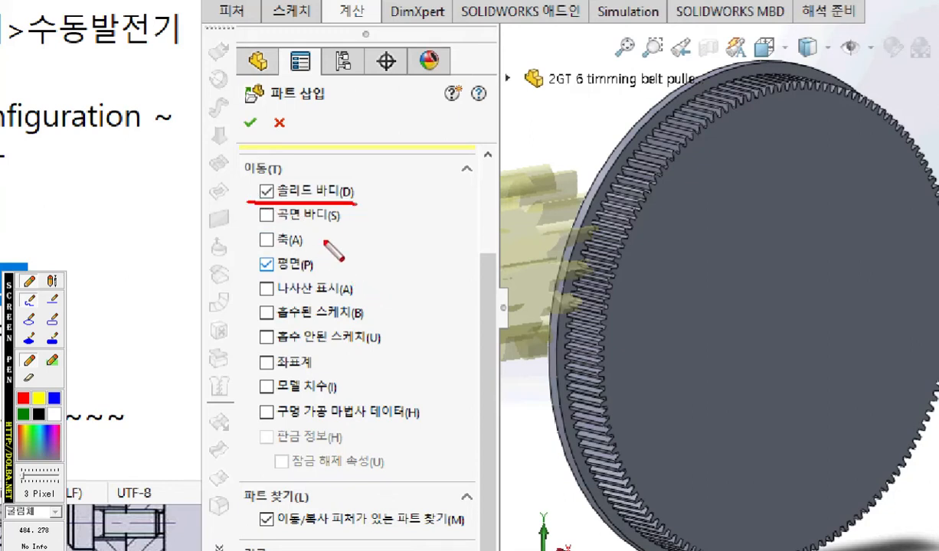
{"action": "left_click_drag", "start_coordinate": [250, 280], "coordinate": [296, 270]}
{"action": "left_click_drag", "start_coordinate": [240, 536], "coordinate": [517, 539]}
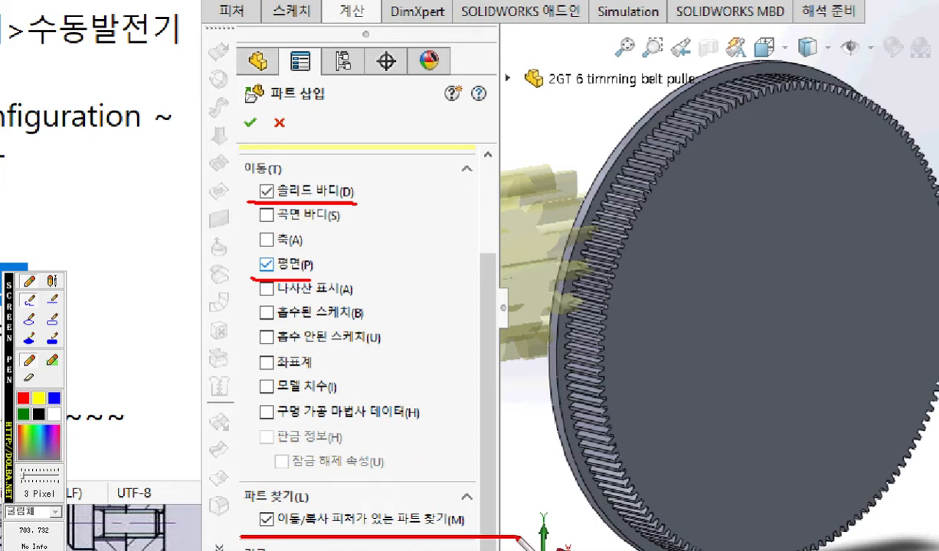
{"action": "left_click_drag", "start_coordinate": [509, 532], "coordinate": [517, 536]}
{"action": "key", "text": "Escape"}
- Insert the spur gear at the pulley's origin and change the derived part's units to those of the base part
{"action": "left_click", "coordinate": [318, 177]}
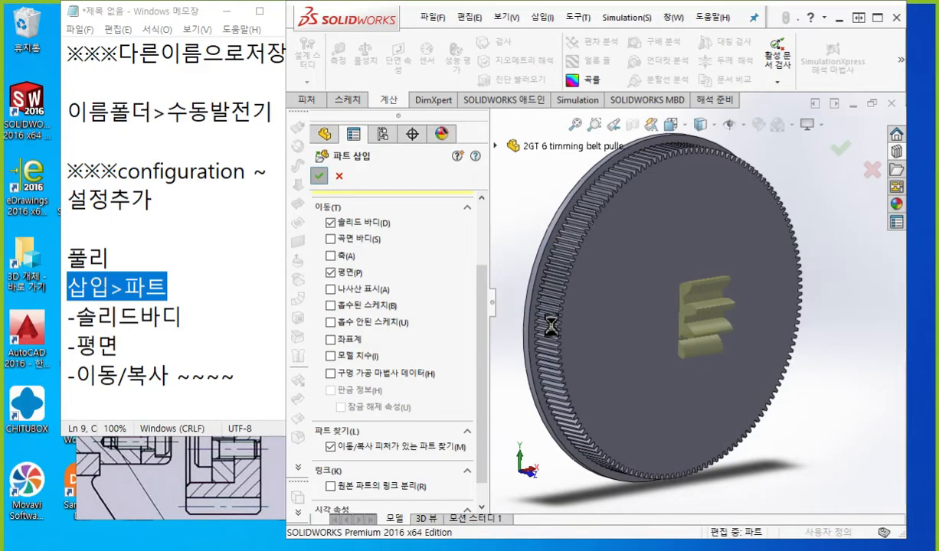
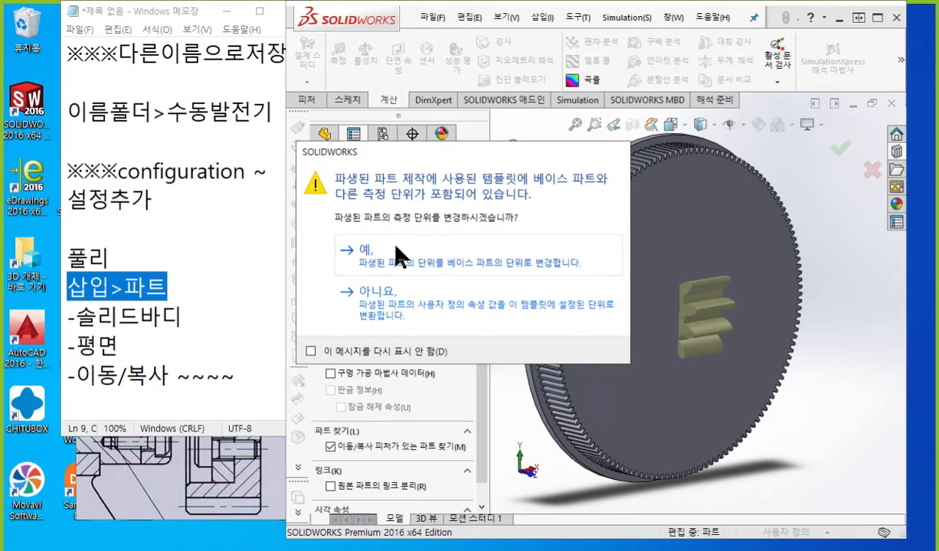
{"action": "left_click", "coordinate": [428, 247]}
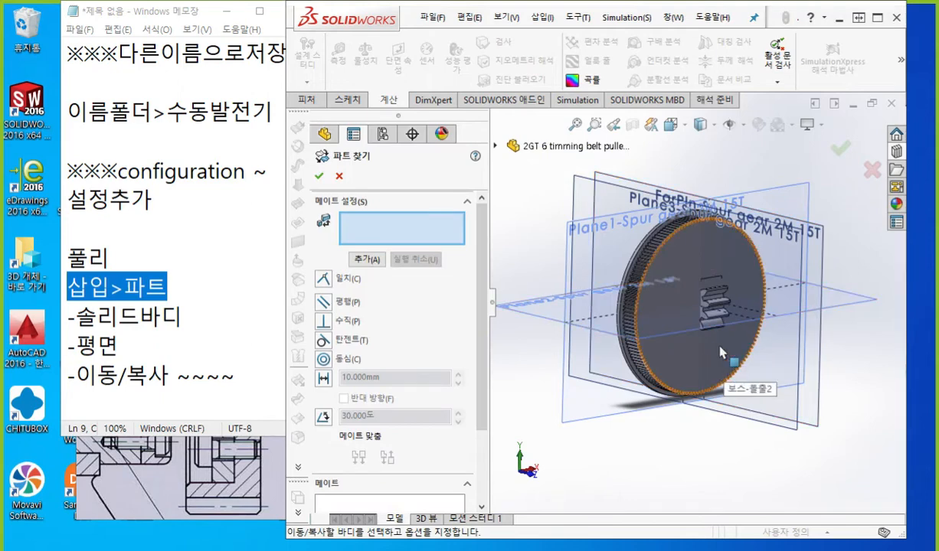
{"action": "scroll", "coordinate": [706, 309], "scroll_direction": "down", "scroll_amount": 3}
{"action": "scroll", "coordinate": [706, 309], "scroll_direction": "down", "scroll_amount": 3}
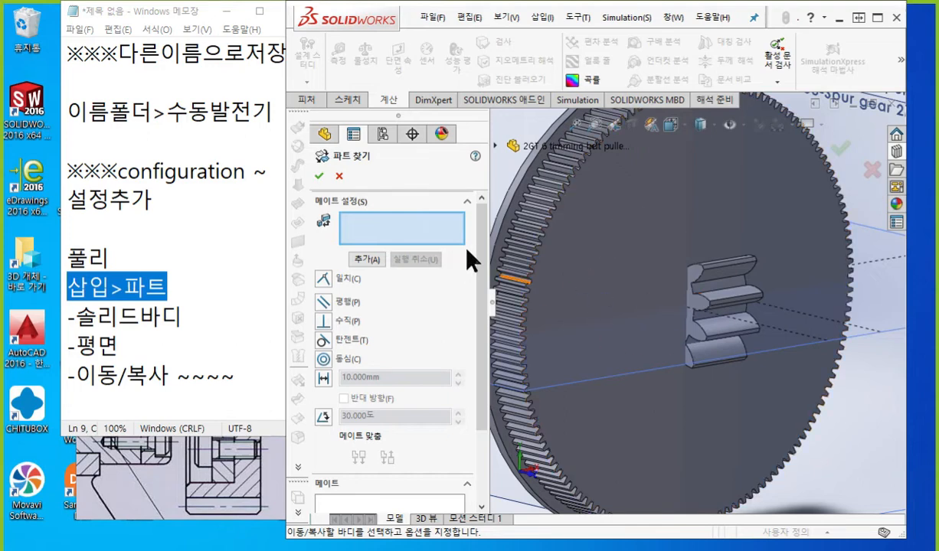
- Underline the 파트 찾기 heading and bracket its mate settings in red with the screen pen, and leave drawing mode
{"action": "key", "text": "F9"}
{"action": "left_click_drag", "start_coordinate": [305, 168], "coordinate": [398, 168]}
{"action": "mouse_move", "coordinate": [330, 185]}
{"action": "left_mouse_down"}
{"action": "mouse_move", "coordinate": [313, 190]}
{"action": "mouse_move", "coordinate": [295, 234]}
{"action": "mouse_move", "coordinate": [295, 428]}
{"action": "mouse_move", "coordinate": [322, 455]}
{"action": "left_mouse_up"}
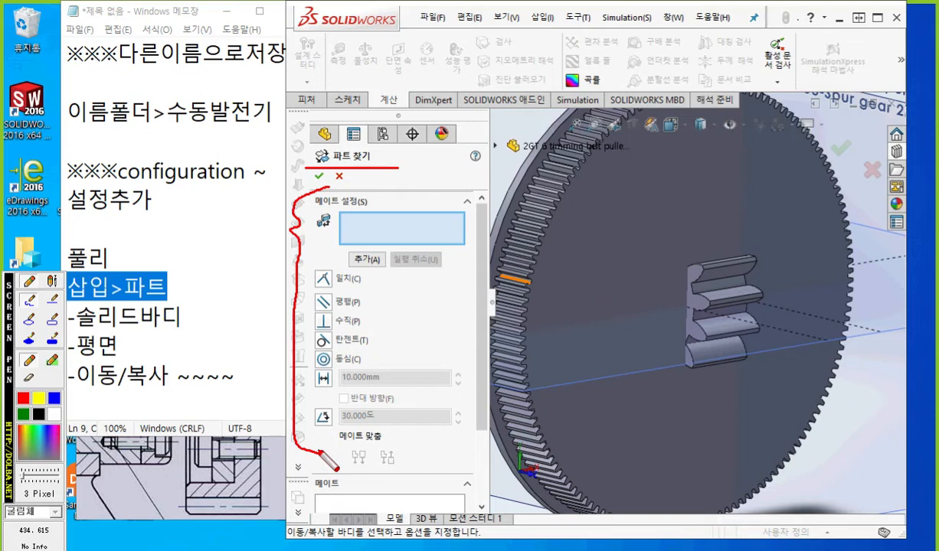
{"action": "key", "text": "Escape"}
- Show the translate and rotate settings for locating the gear, circle 구속 in red, and return to the mate settings
{"action": "left_click_drag", "start_coordinate": [481, 326], "coordinate": [483, 402]}
{"action": "left_click", "coordinate": [396, 498]}
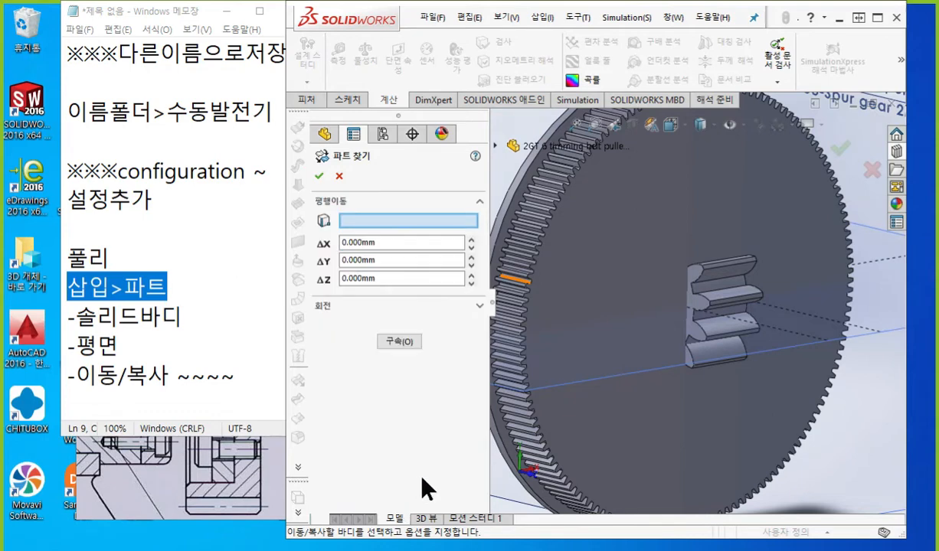
{"action": "key", "text": "F9"}
{"action": "mouse_move", "coordinate": [443, 351]}
{"action": "left_mouse_down"}
{"action": "mouse_move", "coordinate": [377, 331]}
{"action": "mouse_move", "coordinate": [426, 337]}
{"action": "mouse_move", "coordinate": [412, 372]}
{"action": "left_mouse_up"}
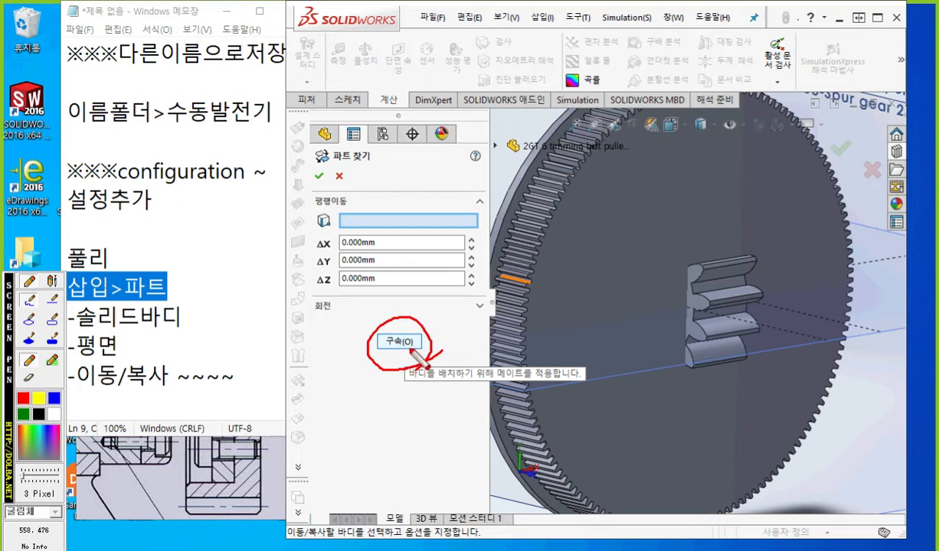
{"action": "key", "text": "F9"}
{"action": "left_click", "coordinate": [400, 343]}
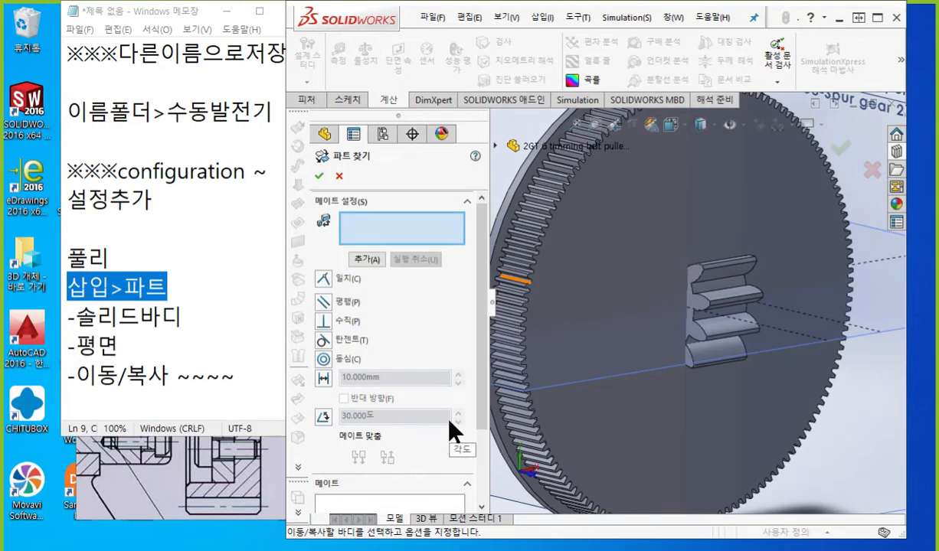
- Expand the pulley part's feature tree beside the model to show its reference planes
{"action": "scroll", "coordinate": [614, 339], "scroll_direction": "up", "scroll_amount": 5}
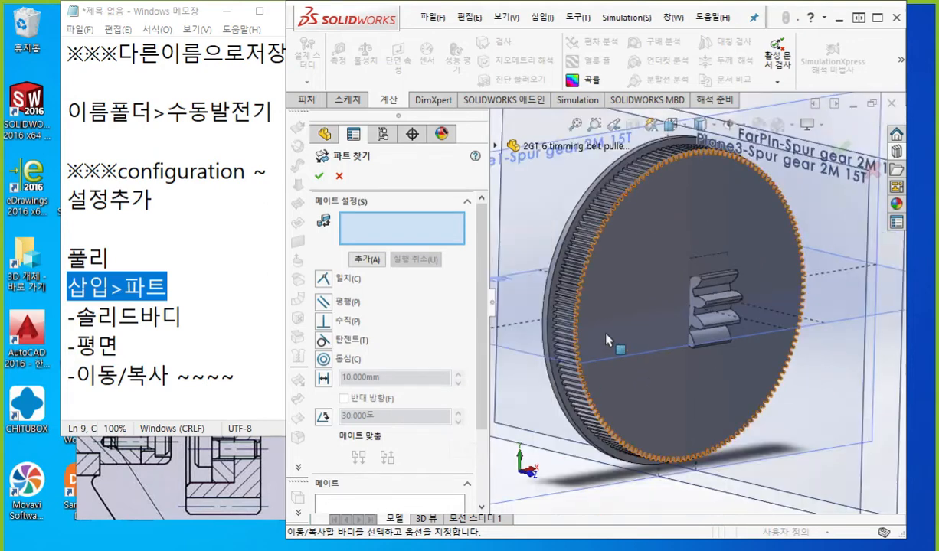
{"action": "middle_click_drag", "start_coordinate": [635, 398], "coordinate": [728, 438], "text": "ctrl"}
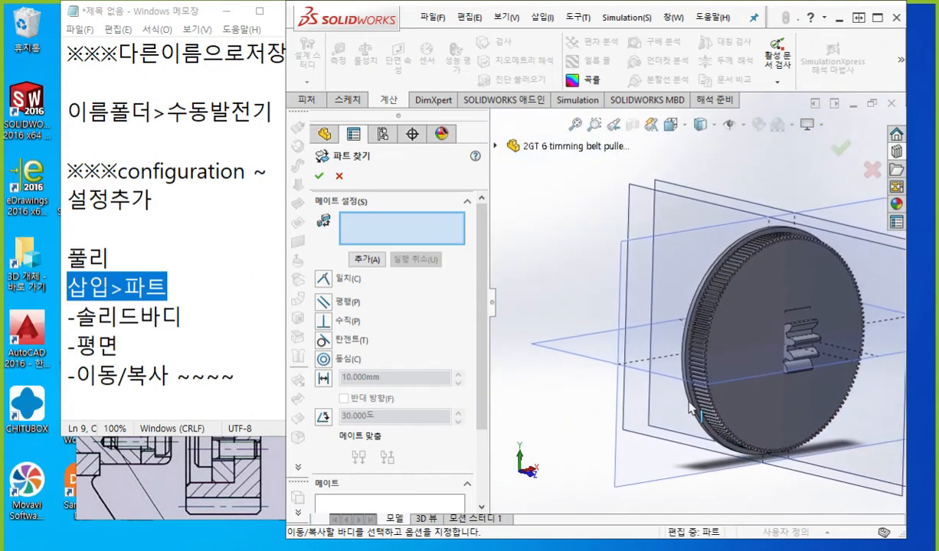
{"action": "left_click", "coordinate": [496, 146]}
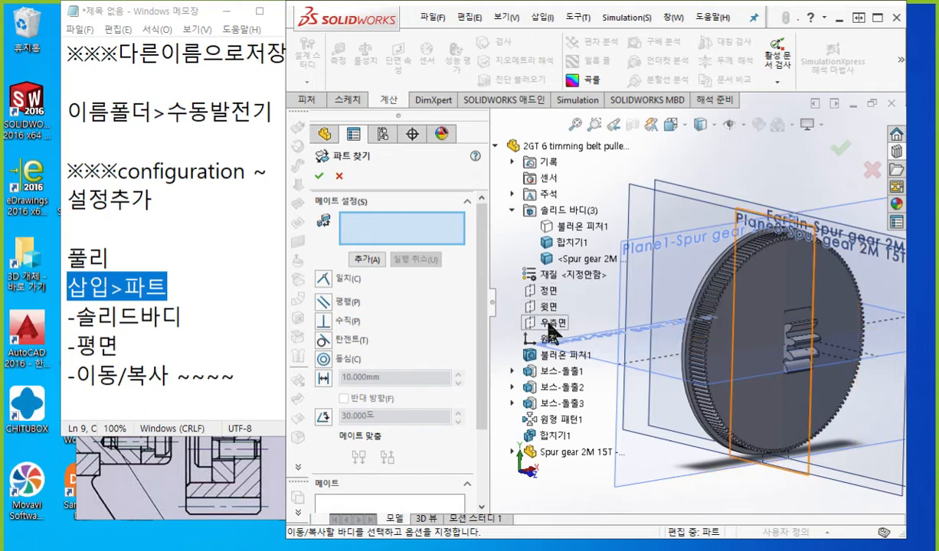
- Mark the pulley's part name, its 우측면 and the Spur gear 2M 15T entry in red, and leave drawing mode
{"action": "key", "text": "F12"}
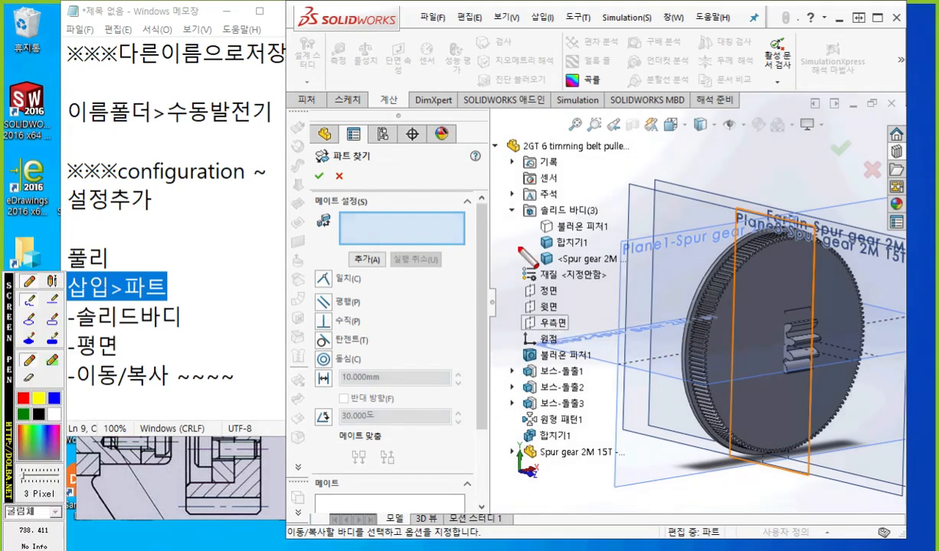
{"action": "left_click_drag", "start_coordinate": [502, 153], "coordinate": [660, 173]}
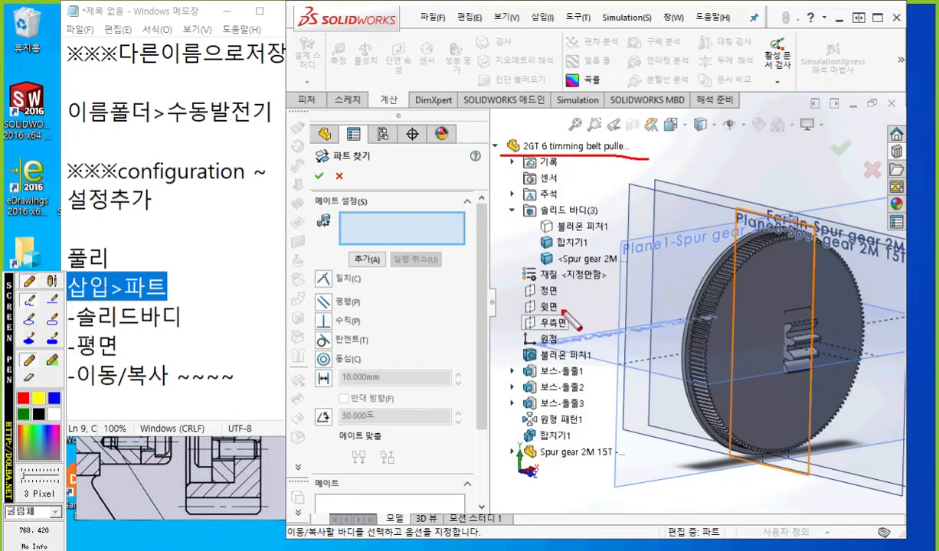
{"action": "mouse_move", "coordinate": [520, 332]}
{"action": "left_mouse_down"}
{"action": "mouse_move", "coordinate": [561, 315]}
{"action": "mouse_move", "coordinate": [581, 338]}
{"action": "left_mouse_up"}
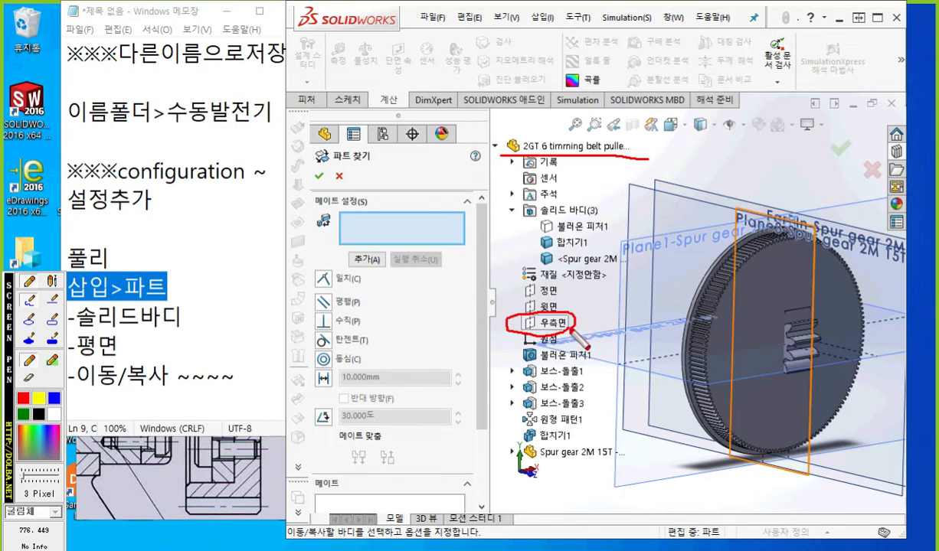
{"action": "mouse_move", "coordinate": [491, 440]}
{"action": "left_mouse_down"}
{"action": "mouse_move", "coordinate": [529, 464]}
{"action": "mouse_move", "coordinate": [485, 473]}
{"action": "left_mouse_up"}
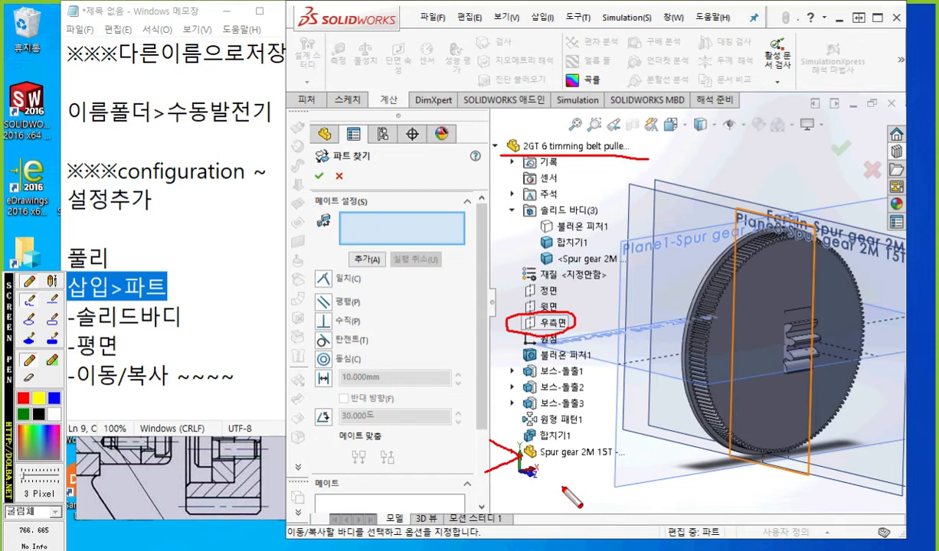
{"action": "key", "text": "Escape"}
- Expand the inserted gear's plane list and mark Plane3-Spur gear 2M 15T with a circled 3 and 우측면 with an underline and "우" in red
{"action": "left_click", "coordinate": [512, 453]}
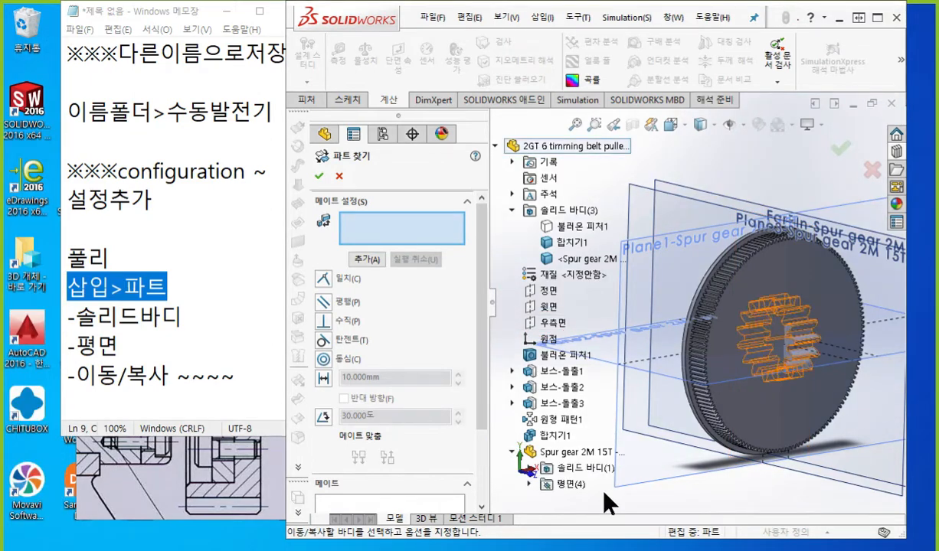
{"action": "left_click", "coordinate": [529, 484]}
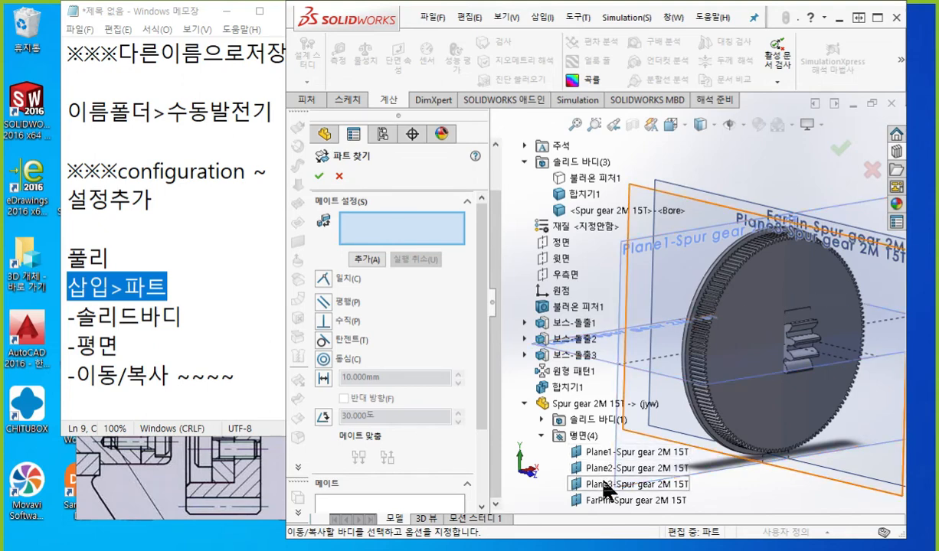
{"action": "key", "text": "F2"}
{"action": "mouse_move", "coordinate": [553, 492]}
{"action": "left_mouse_down"}
{"action": "mouse_move", "coordinate": [712, 500]}
{"action": "mouse_move", "coordinate": [734, 491]}
{"action": "mouse_move", "coordinate": [717, 504]}
{"action": "left_mouse_up"}
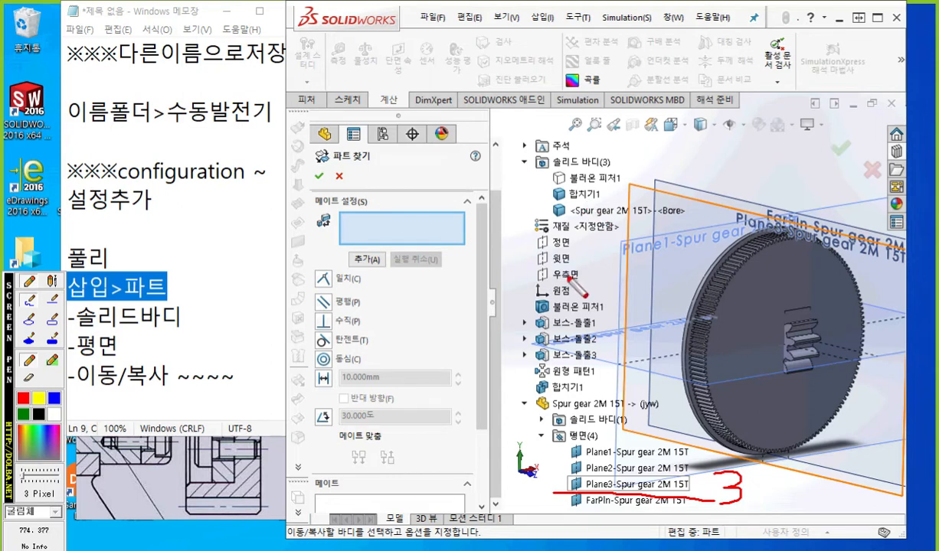
{"action": "left_click_drag", "start_coordinate": [517, 280], "coordinate": [600, 285]}
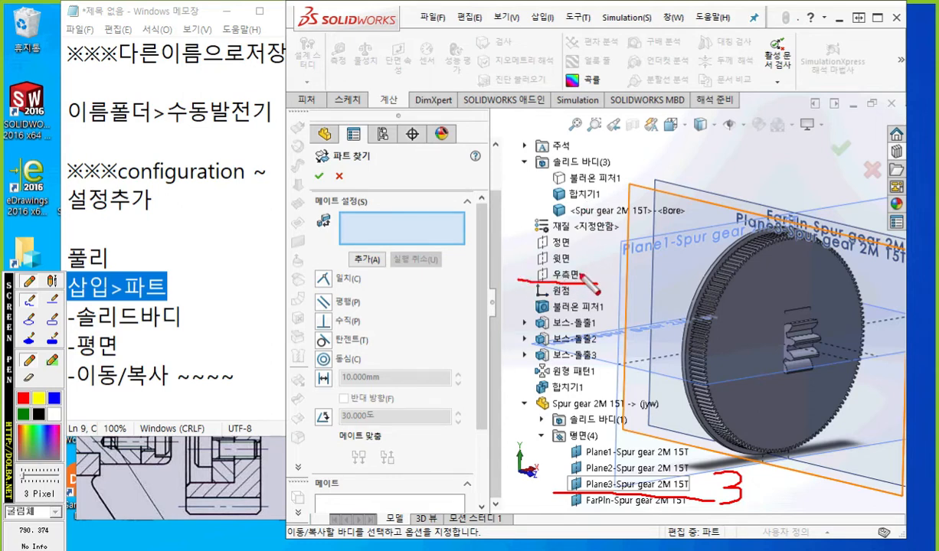
{"action": "mouse_move", "coordinate": [590, 261]}
{"action": "left_mouse_down"}
{"action": "mouse_move", "coordinate": [601, 251]}
{"action": "mouse_move", "coordinate": [615, 267]}
{"action": "mouse_move", "coordinate": [602, 281]}
{"action": "left_mouse_up"}
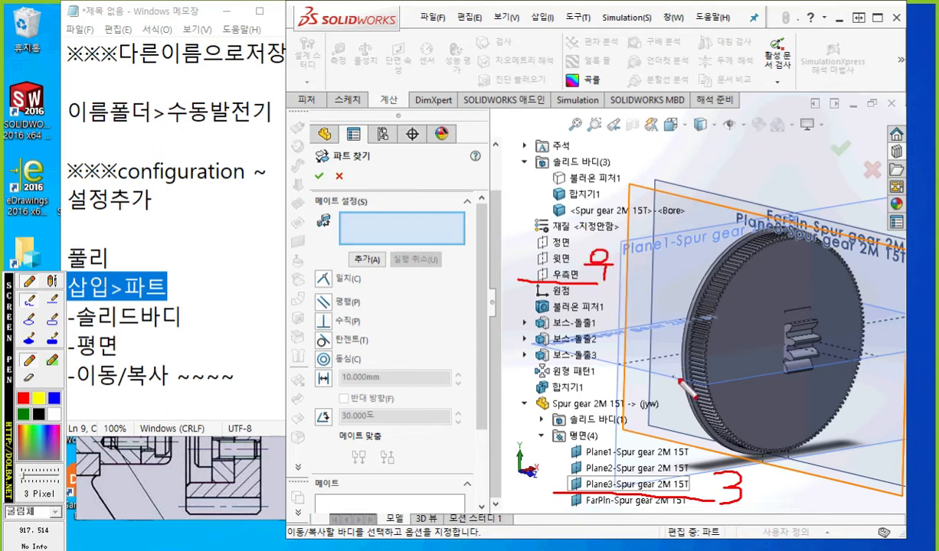
{"action": "mouse_move", "coordinate": [745, 504]}
{"action": "left_mouse_down"}
{"action": "mouse_move", "coordinate": [698, 483]}
{"action": "mouse_move", "coordinate": [757, 473]}
{"action": "mouse_move", "coordinate": [749, 509]}
{"action": "left_mouse_up"}
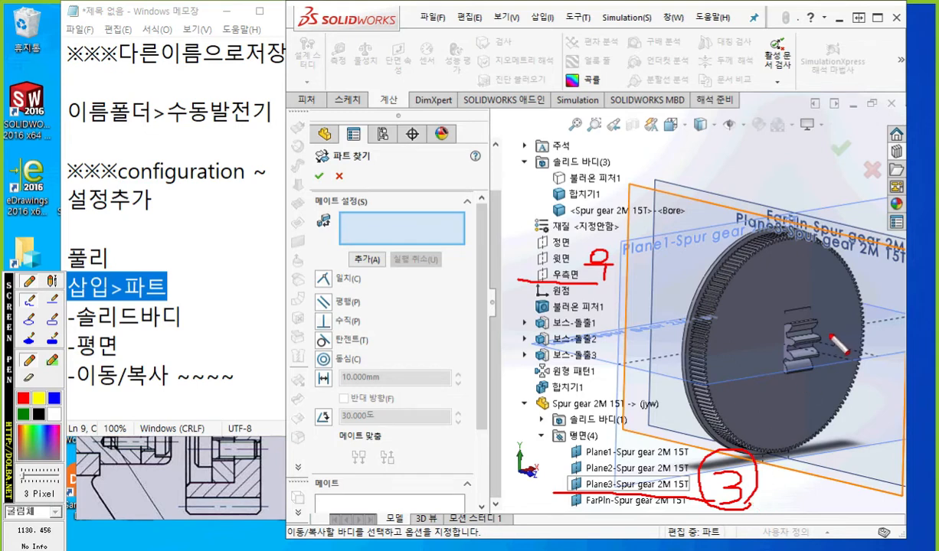
- Scribble in red over the tooth-root face between two teeth of the inserted spur gear and leave drawing mode
{"action": "key", "text": "Escape"}
{"action": "scroll", "coordinate": [782, 360], "scroll_direction": "down", "scroll_amount": 5}
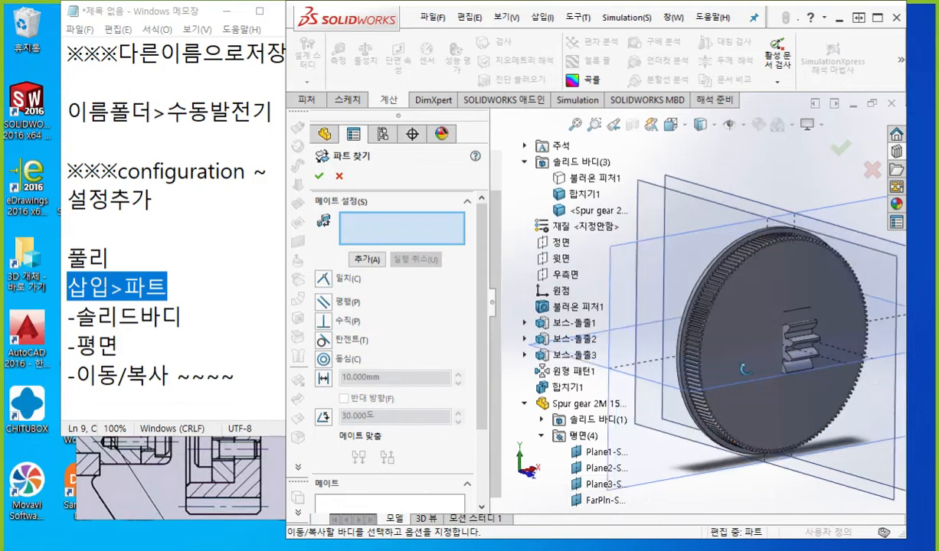
{"action": "scroll", "coordinate": [787, 355], "scroll_direction": "down", "scroll_amount": 1}
{"action": "middle_click_drag", "start_coordinate": [783, 356], "coordinate": [760, 342]}
{"action": "scroll", "coordinate": [761, 341], "scroll_direction": "down", "scroll_amount": 4}
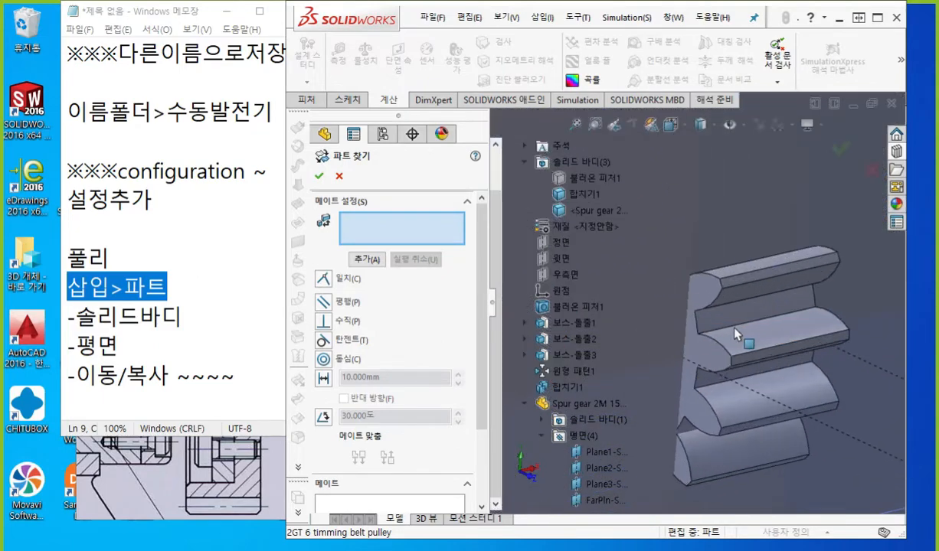
{"action": "key", "text": "F12"}
{"action": "left_click_drag", "start_coordinate": [699, 318], "coordinate": [738, 312]}
{"action": "left_click_drag", "start_coordinate": [754, 316], "coordinate": [808, 304]}
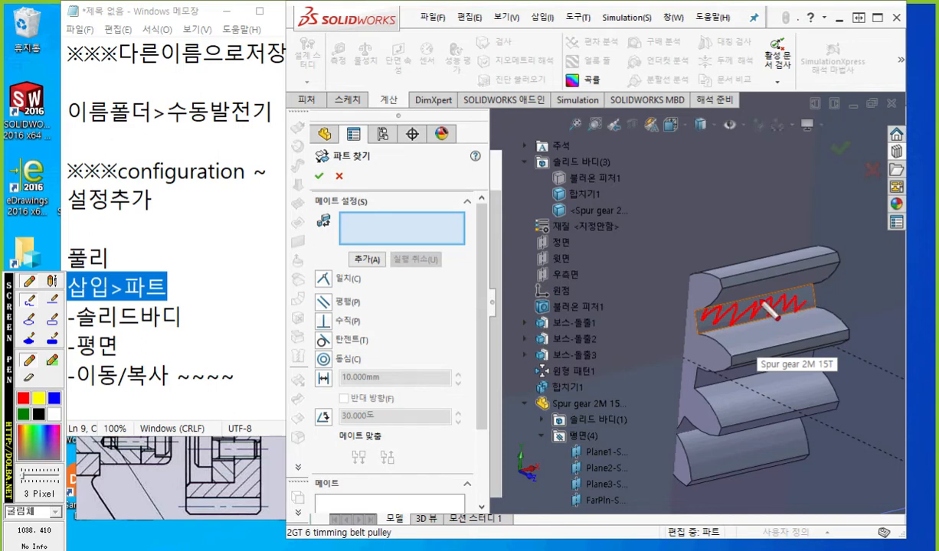
{"action": "key", "text": "Escape"}
- Select the gear's tooth-root face and the pulley's outer rim face as mate references, marking the rim in red before selecting it
{"action": "left_click", "coordinate": [756, 314]}
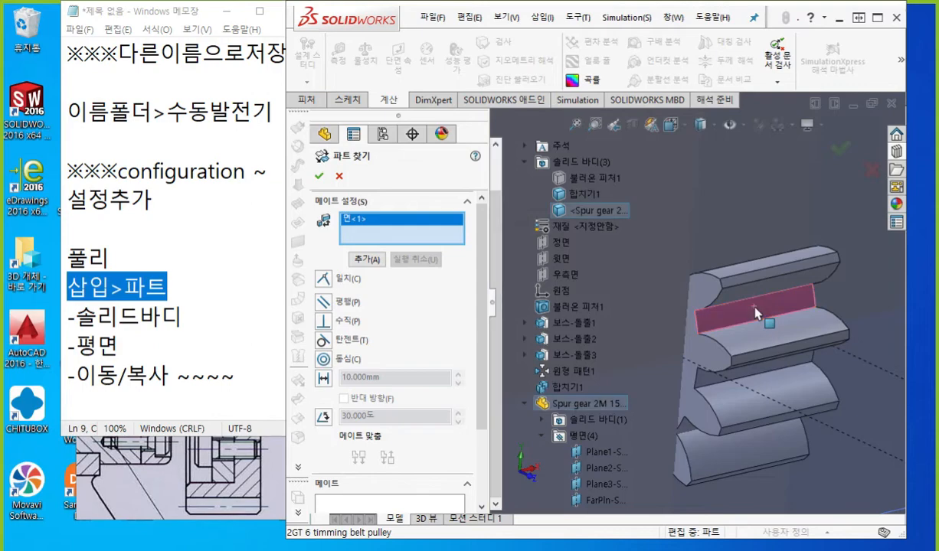
{"action": "scroll", "coordinate": [755, 313], "scroll_direction": "up", "scroll_amount": 8}
{"action": "middle_click_drag", "start_coordinate": [661, 266], "coordinate": [728, 322], "text": "ctrl"}
{"action": "scroll", "coordinate": [688, 304], "scroll_direction": "down", "scroll_amount": 8}
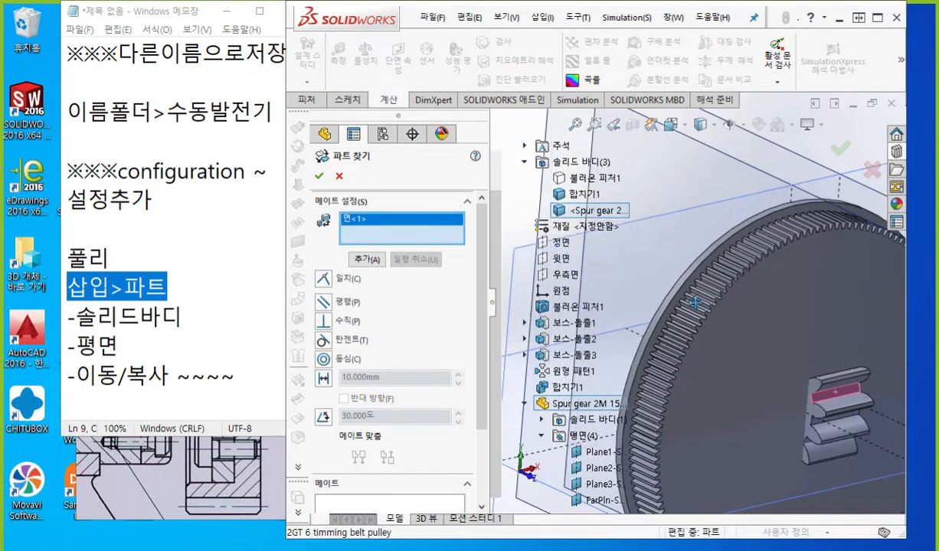
{"action": "scroll", "coordinate": [687, 302], "scroll_direction": "down", "scroll_amount": 3}
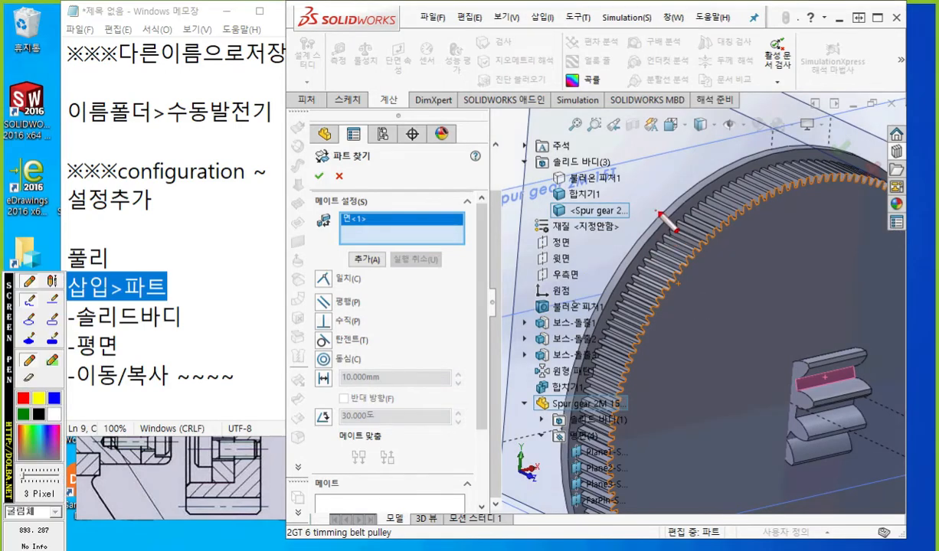
{"action": "mouse_move", "coordinate": [652, 225]}
{"action": "left_mouse_down"}
{"action": "mouse_move", "coordinate": [618, 271]}
{"action": "mouse_move", "coordinate": [597, 327]}
{"action": "left_mouse_up"}
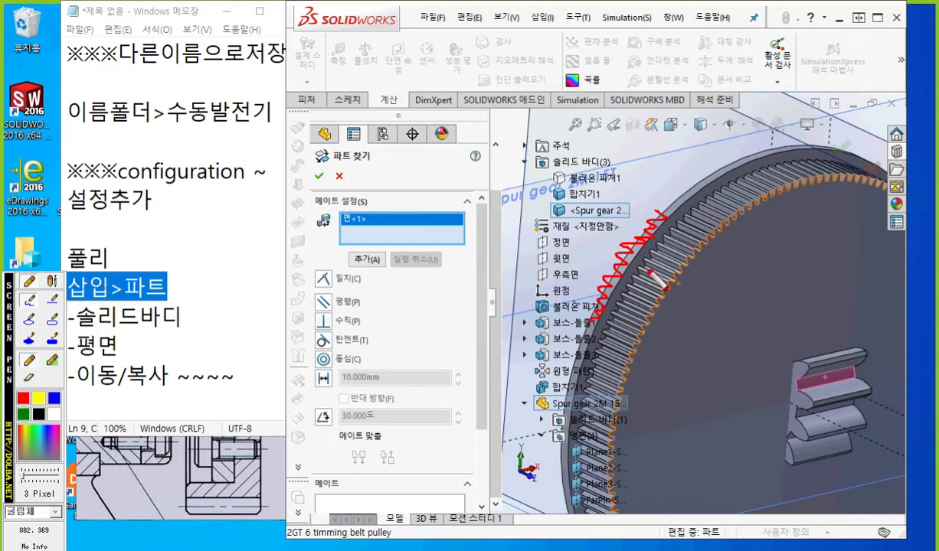
{"action": "key", "text": "Escape"}
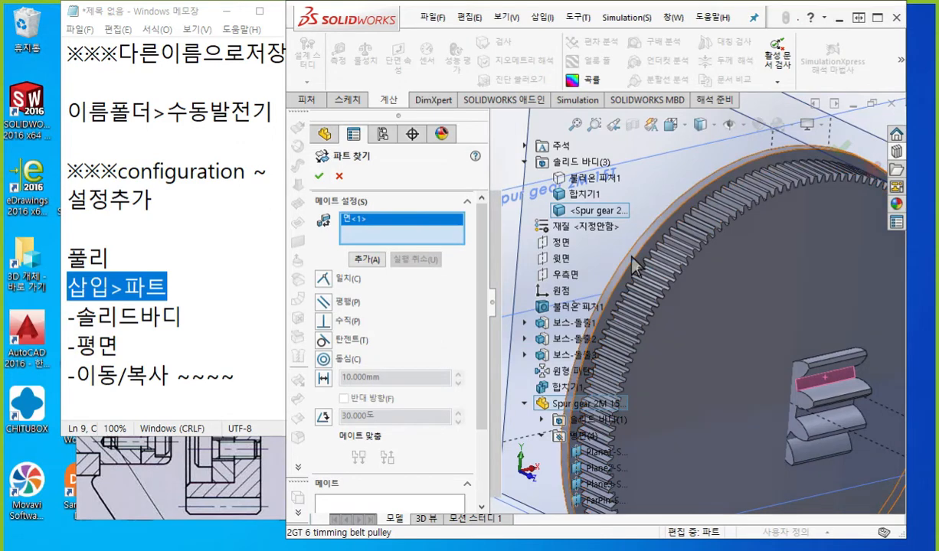
{"action": "left_click", "coordinate": [604, 246]}
- Circle 동심 and 추가 in red, and add the concentric mate between the gear and the pulley
{"action": "key", "text": "F12"}
{"action": "mouse_move", "coordinate": [383, 366]}
{"action": "left_mouse_down"}
{"action": "mouse_move", "coordinate": [293, 379]}
{"action": "mouse_move", "coordinate": [388, 366]}
{"action": "mouse_move", "coordinate": [379, 375]}
{"action": "left_mouse_up"}
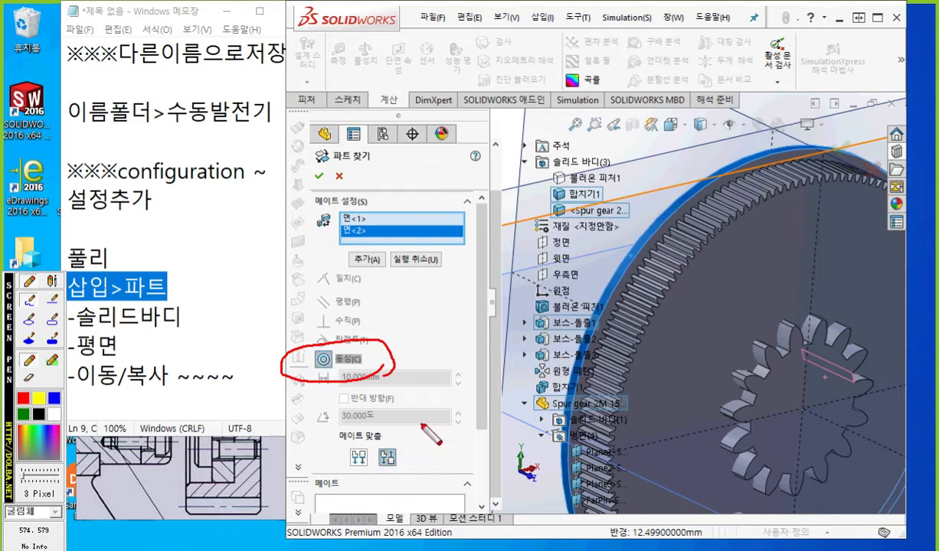
{"action": "key", "text": "Escape"}
{"action": "key", "text": "F9"}
{"action": "mouse_move", "coordinate": [364, 281]}
{"action": "left_mouse_down"}
{"action": "mouse_move", "coordinate": [382, 255]}
{"action": "mouse_move", "coordinate": [368, 283]}
{"action": "left_mouse_up"}
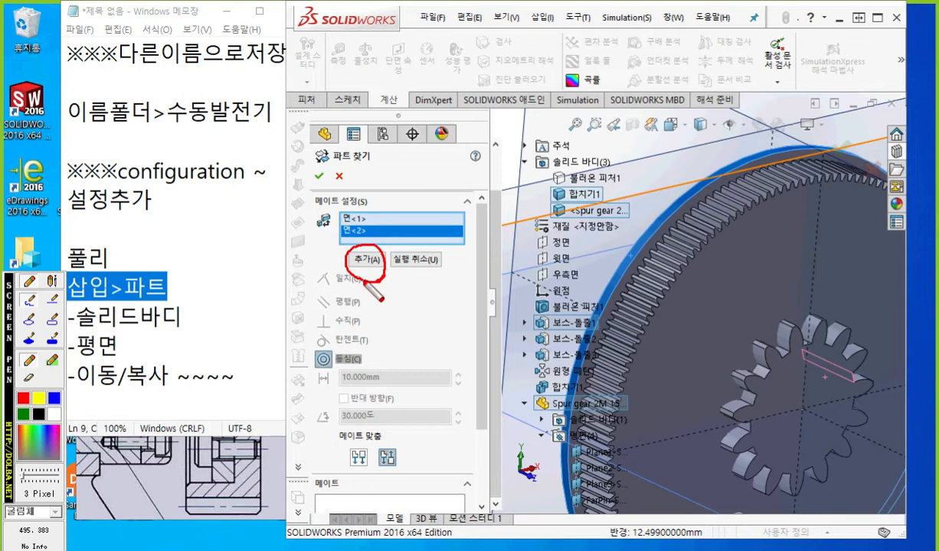
{"action": "key", "text": "Escape"}
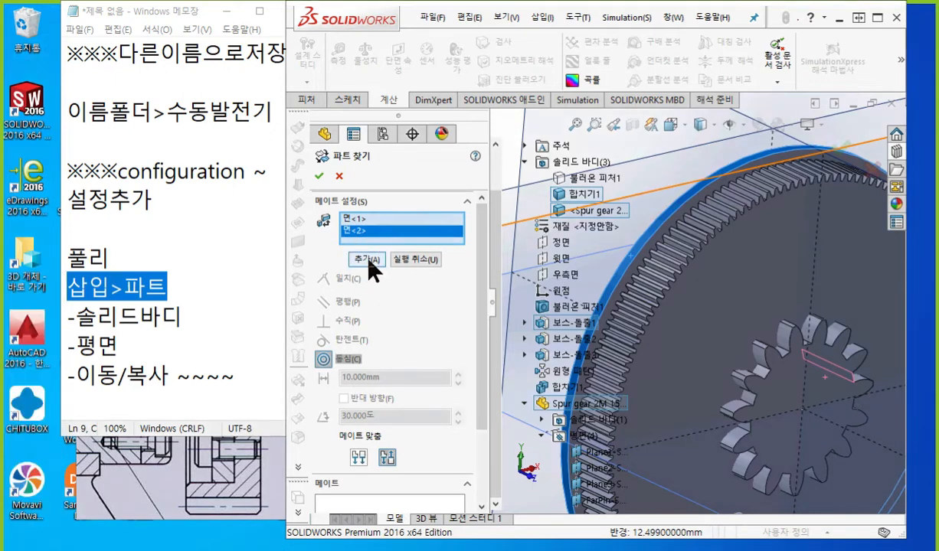
{"action": "left_click", "coordinate": [368, 258]}
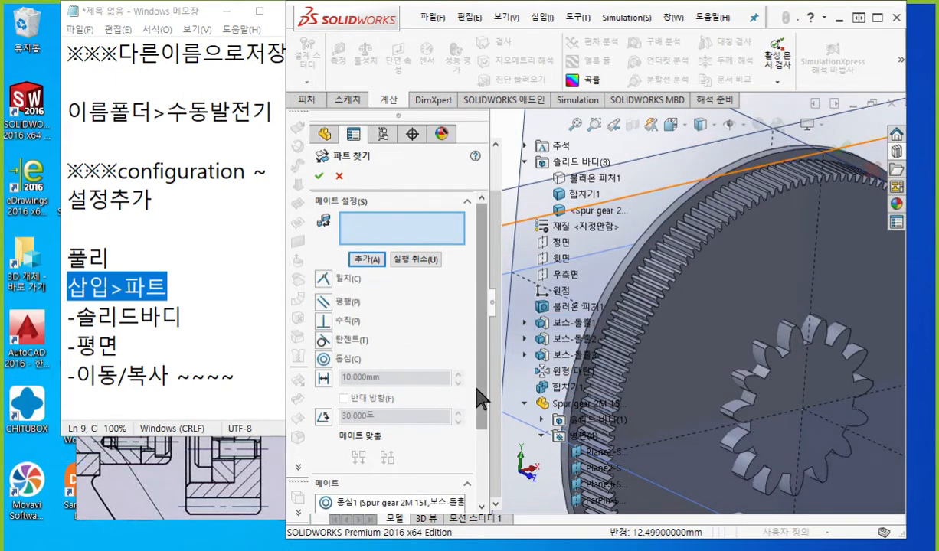
- Mark the gear's end face, the pulley's flat face and the 일치 option in red, and draw a curved arrow on the gear
{"action": "scroll", "coordinate": [679, 382], "scroll_direction": "up", "scroll_amount": 3}
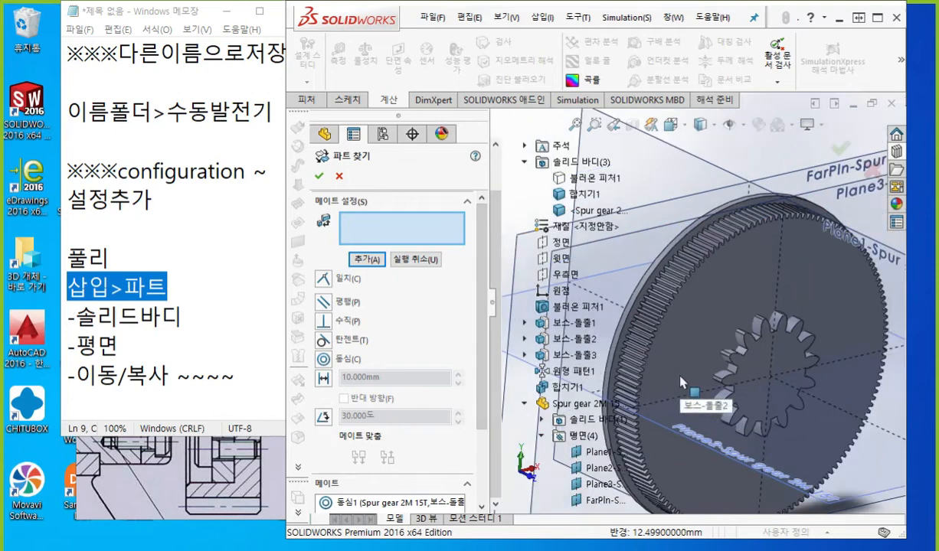
{"action": "middle_click_drag", "start_coordinate": [692, 372], "coordinate": [750, 379], "text": "ctrl"}
{"action": "scroll", "coordinate": [709, 364], "scroll_direction": "up", "scroll_amount": 2}
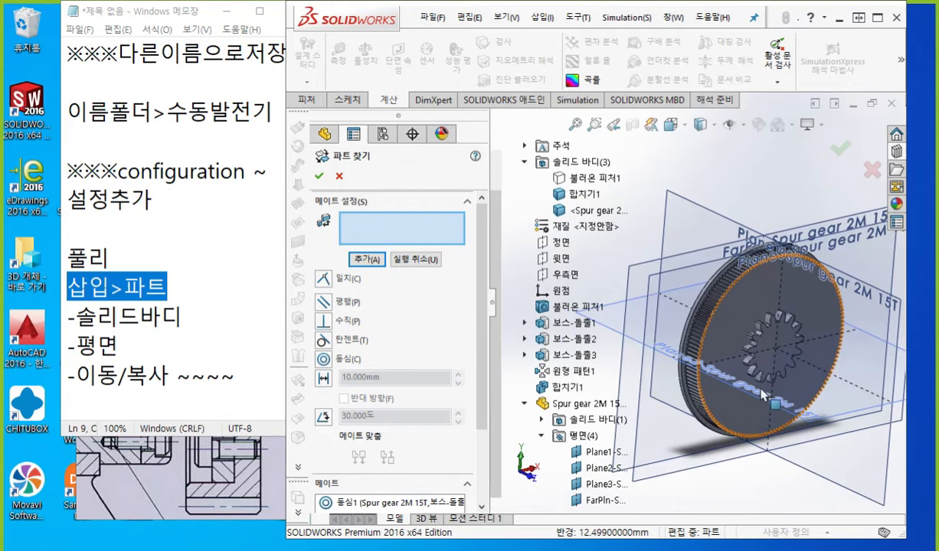
{"action": "scroll", "coordinate": [764, 350], "scroll_direction": "down", "scroll_amount": 2}
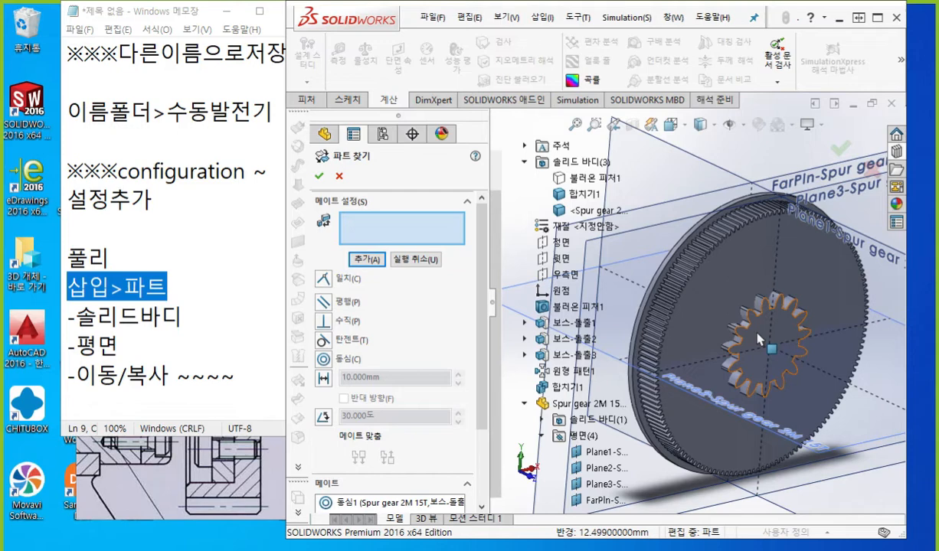
{"action": "scroll", "coordinate": [755, 342], "scroll_direction": "down", "scroll_amount": 2}
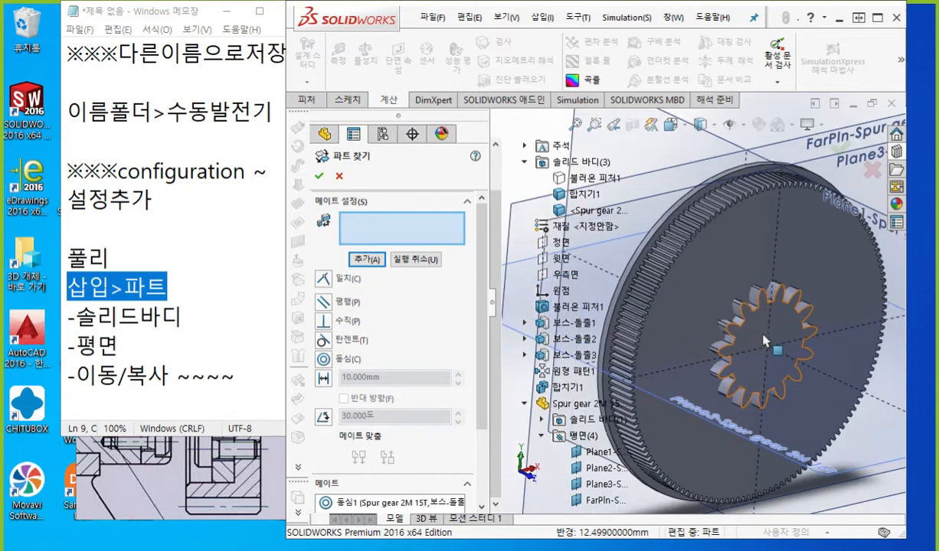
{"action": "scroll", "coordinate": [749, 340], "scroll_direction": "down", "scroll_amount": 4}
{"action": "key", "text": "F9"}
{"action": "mouse_move", "coordinate": [757, 287]}
{"action": "left_mouse_down"}
{"action": "mouse_move", "coordinate": [723, 341]}
{"action": "mouse_move", "coordinate": [801, 325]}
{"action": "mouse_move", "coordinate": [794, 406]}
{"action": "left_mouse_up"}
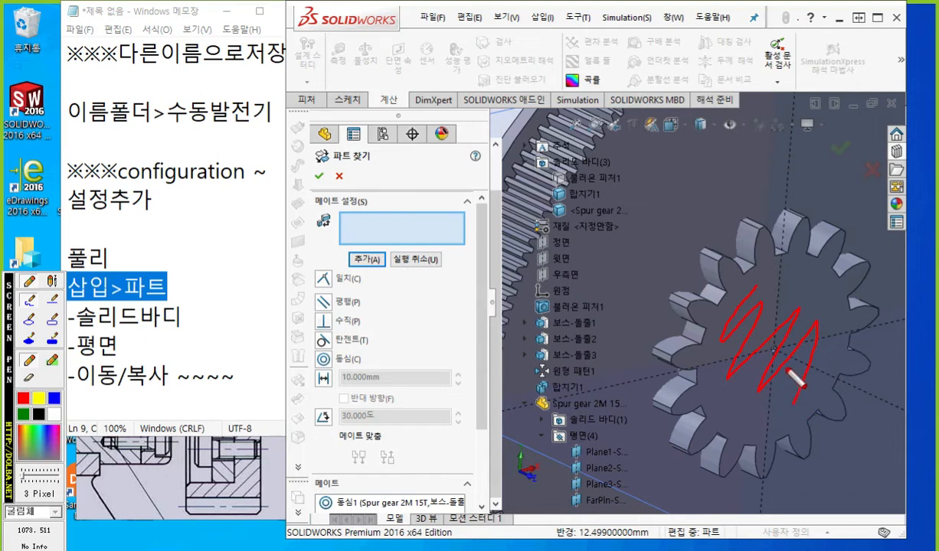
{"action": "mouse_move", "coordinate": [652, 179]}
{"action": "left_mouse_down"}
{"action": "mouse_move", "coordinate": [634, 200]}
{"action": "mouse_move", "coordinate": [670, 225]}
{"action": "mouse_move", "coordinate": [590, 278]}
{"action": "mouse_move", "coordinate": [640, 304]}
{"action": "left_mouse_up"}
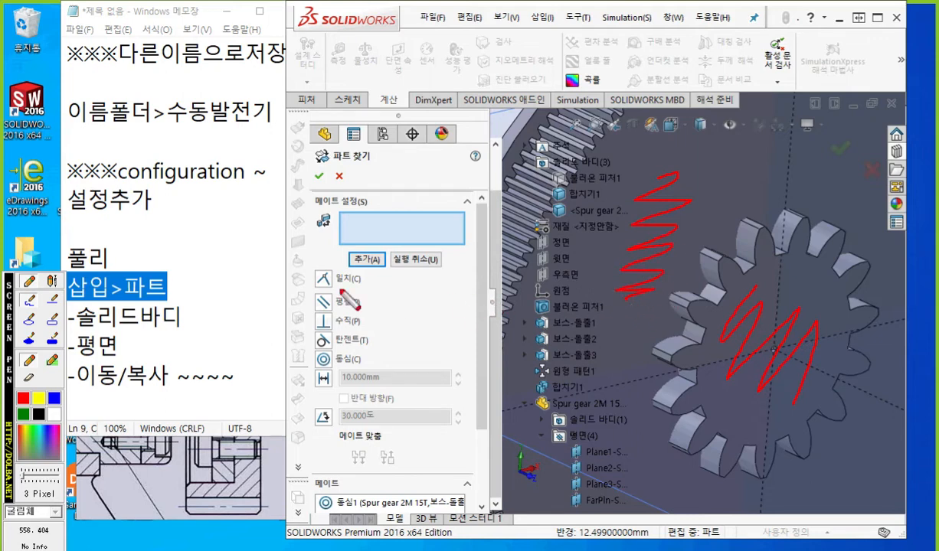
{"action": "left_click_drag", "start_coordinate": [297, 291], "coordinate": [366, 291]}
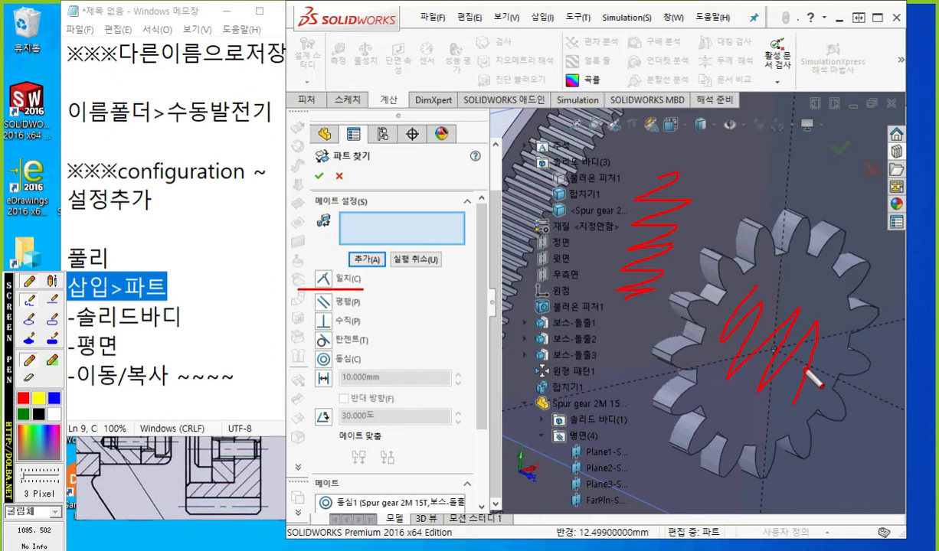
{"action": "mouse_move", "coordinate": [693, 355]}
{"action": "left_mouse_down"}
{"action": "mouse_move", "coordinate": [680, 377]}
{"action": "mouse_move", "coordinate": [748, 419]}
{"action": "left_mouse_up"}
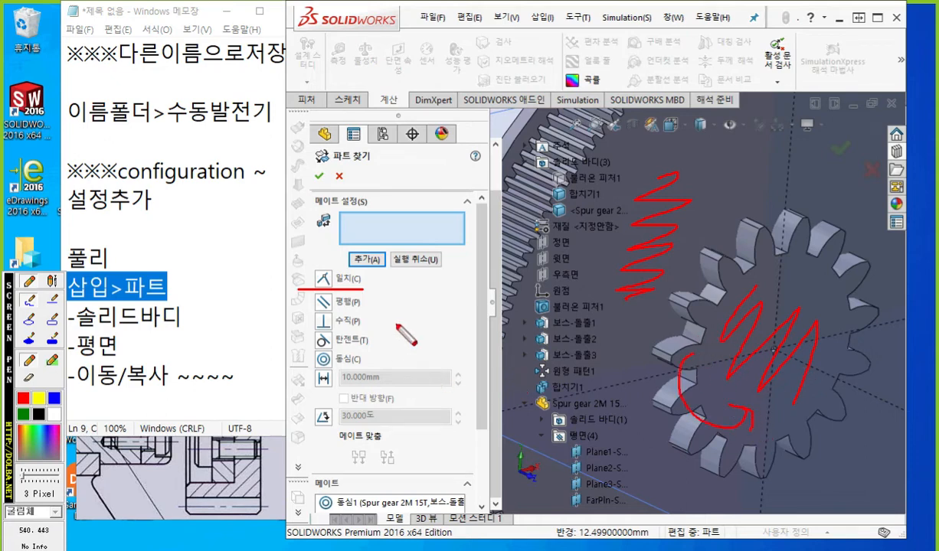
{"action": "key", "text": "Escape"}
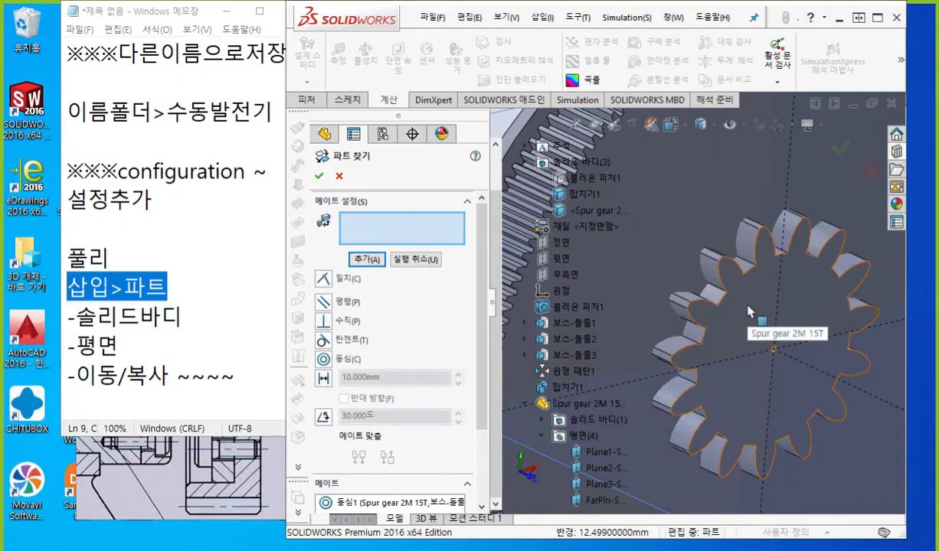
- Set up a coincident mate between the gear's end face and the pulley's flat face, circle 반대 맞춤 in red and apply that alignment
{"action": "left_click", "coordinate": [749, 310]}
{"action": "left_click", "coordinate": [683, 205]}
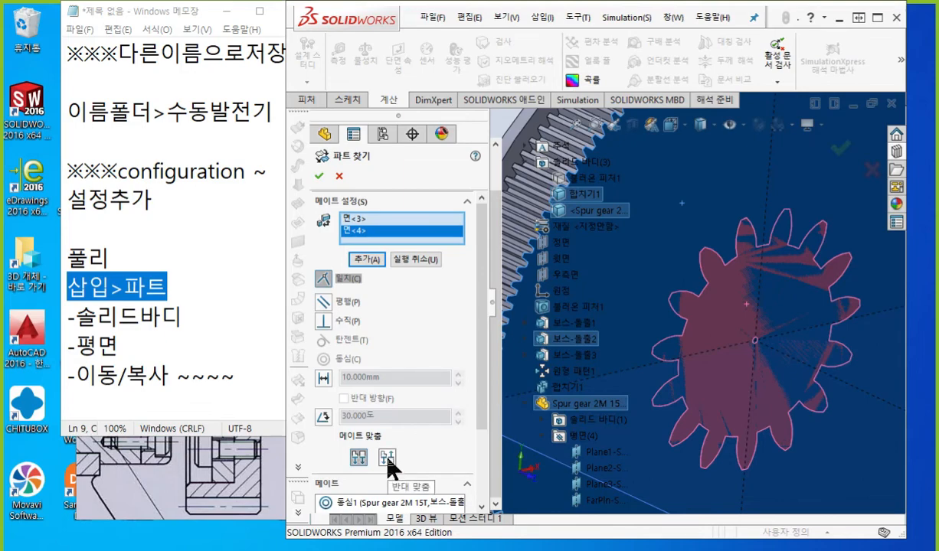
{"action": "mouse_move", "coordinate": [404, 470]}
{"action": "left_mouse_down"}
{"action": "mouse_move", "coordinate": [387, 441]}
{"action": "mouse_move", "coordinate": [413, 470]}
{"action": "left_mouse_up"}
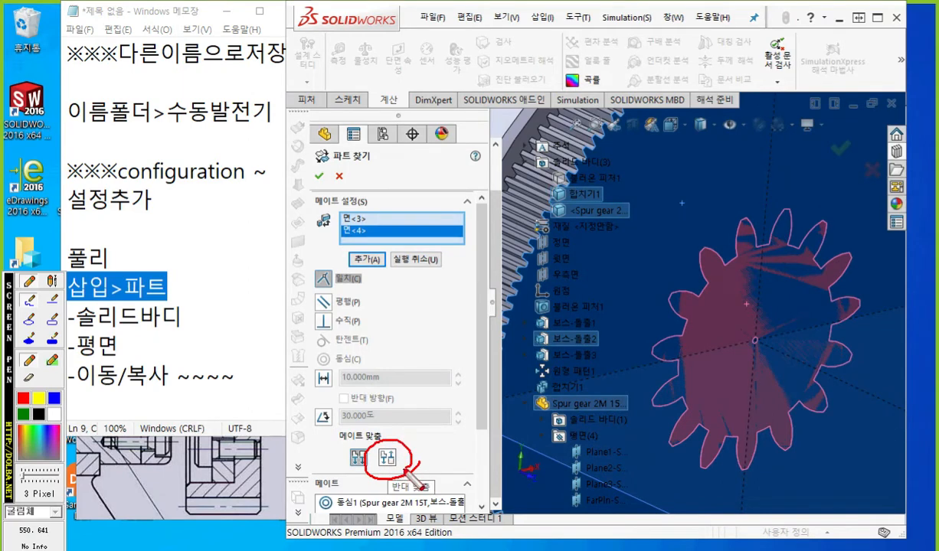
{"action": "key", "text": "Escape"}
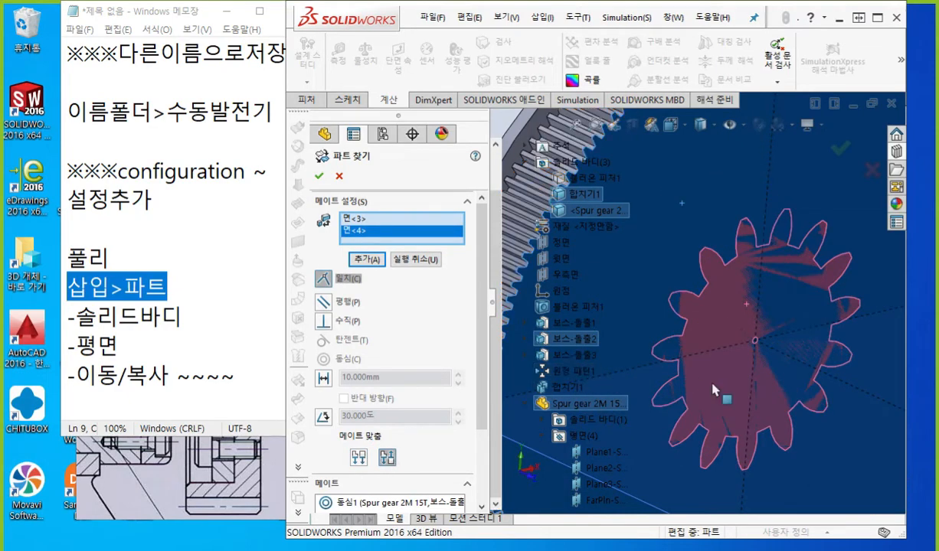
{"action": "scroll", "coordinate": [710, 382], "scroll_direction": "up", "scroll_amount": 2}
{"action": "middle_click_drag", "start_coordinate": [711, 387], "coordinate": [623, 375]}
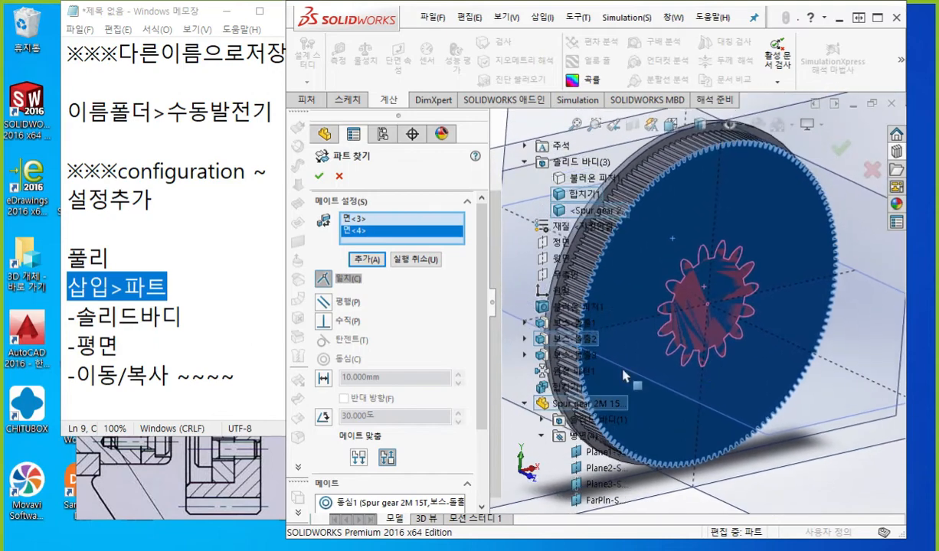
- Try repeatedly to add the coincident mate between the gear's end face and the pulley's flat face, dismissing each message
{"action": "left_click", "coordinate": [366, 258]}
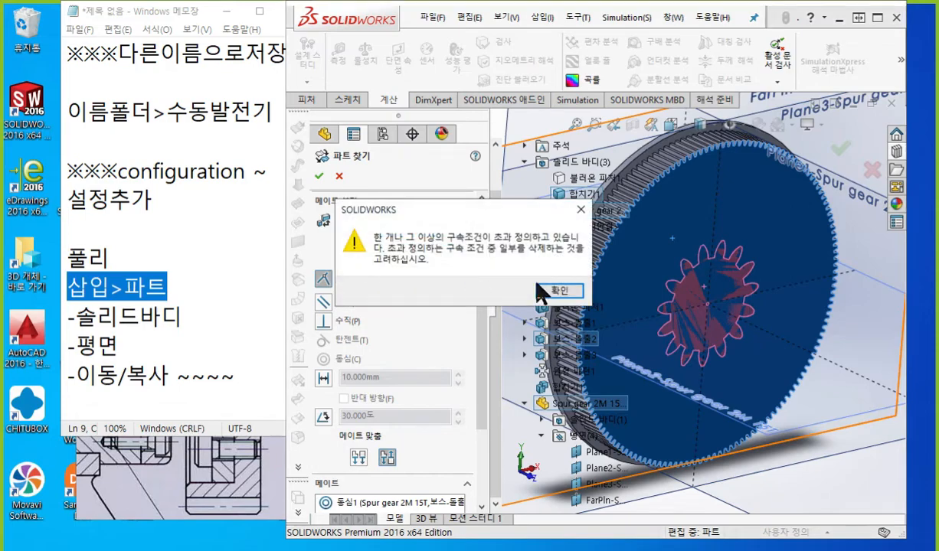
{"action": "left_click", "coordinate": [560, 292]}
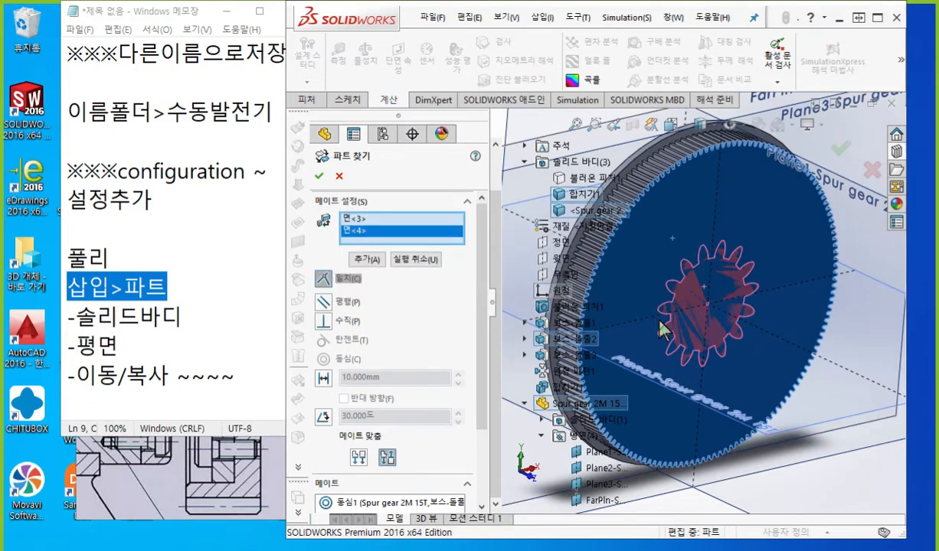
{"action": "middle_click_drag", "start_coordinate": [663, 362], "coordinate": [665, 335]}
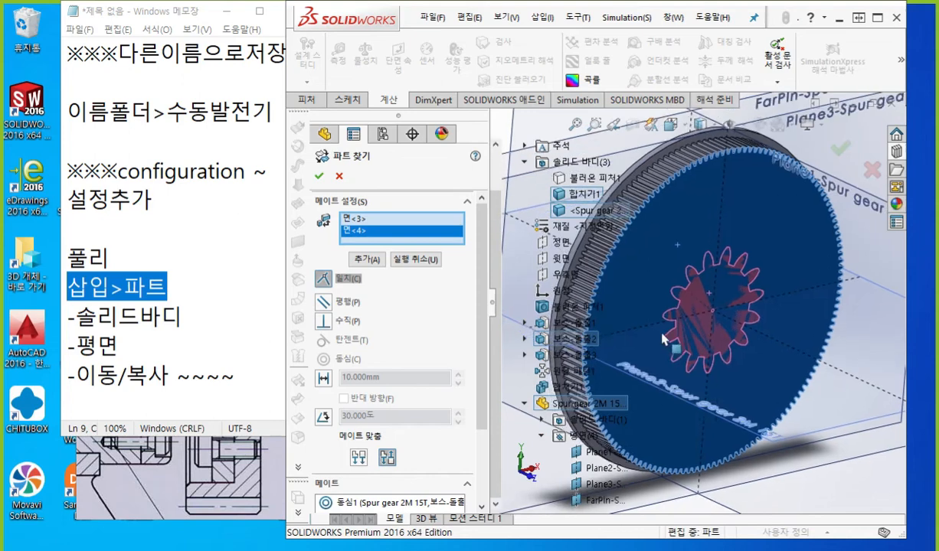
{"action": "scroll", "coordinate": [664, 343], "scroll_direction": "up", "scroll_amount": 2}
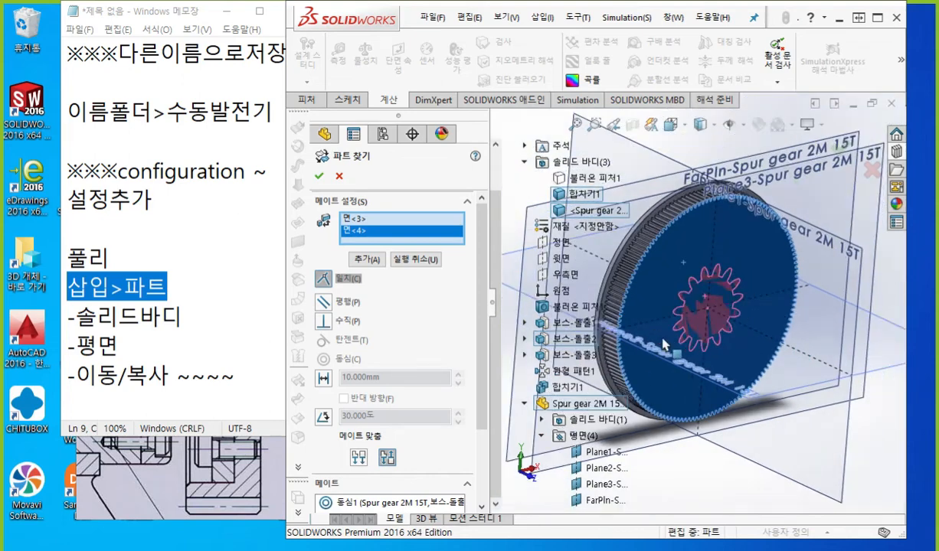
{"action": "left_click", "coordinate": [364, 261]}
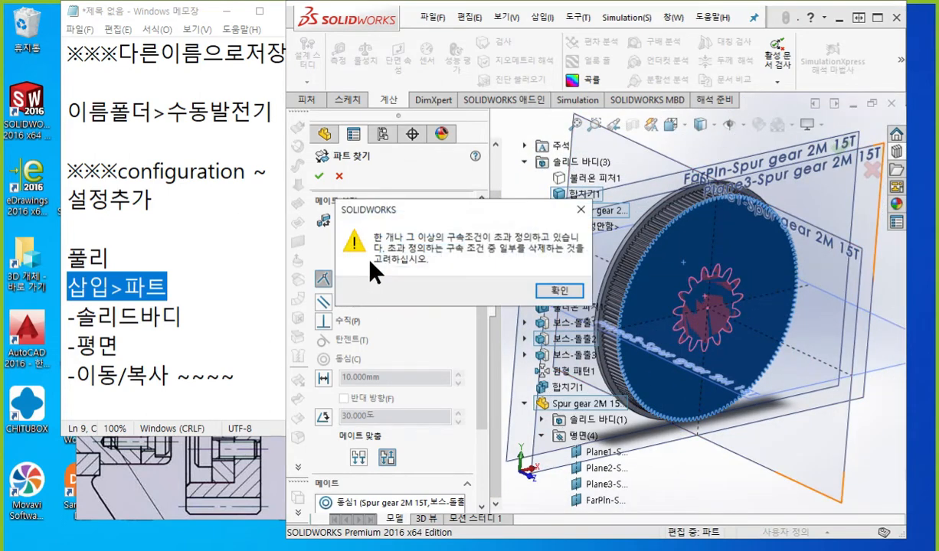
{"action": "left_click", "coordinate": [560, 293]}
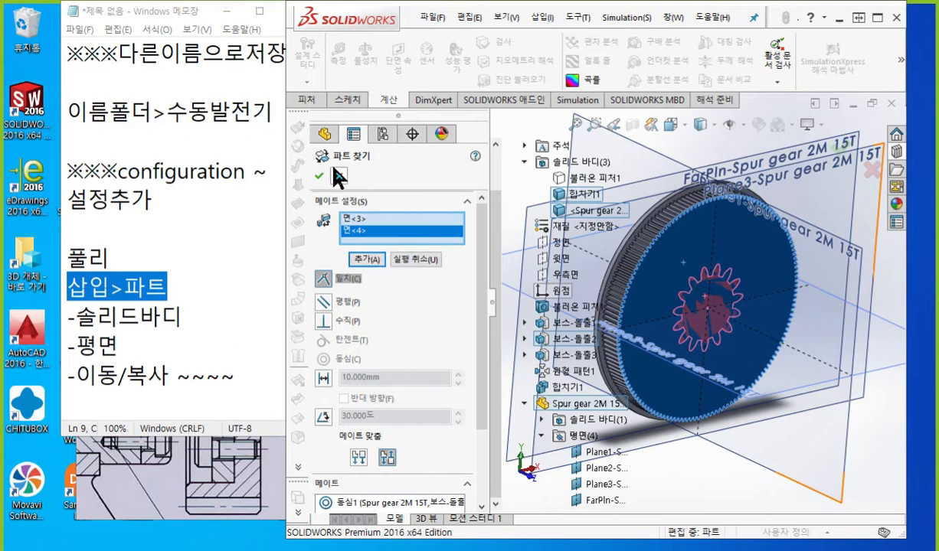
{"action": "left_click", "coordinate": [364, 259]}
{"action": "left_click", "coordinate": [557, 294]}
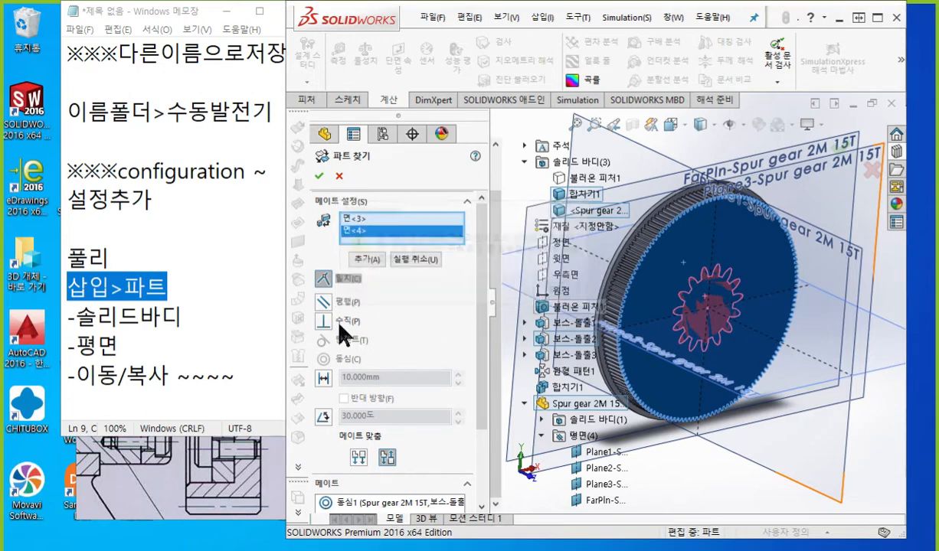
{"action": "left_click", "coordinate": [356, 246]}
{"action": "left_click", "coordinate": [571, 291]}
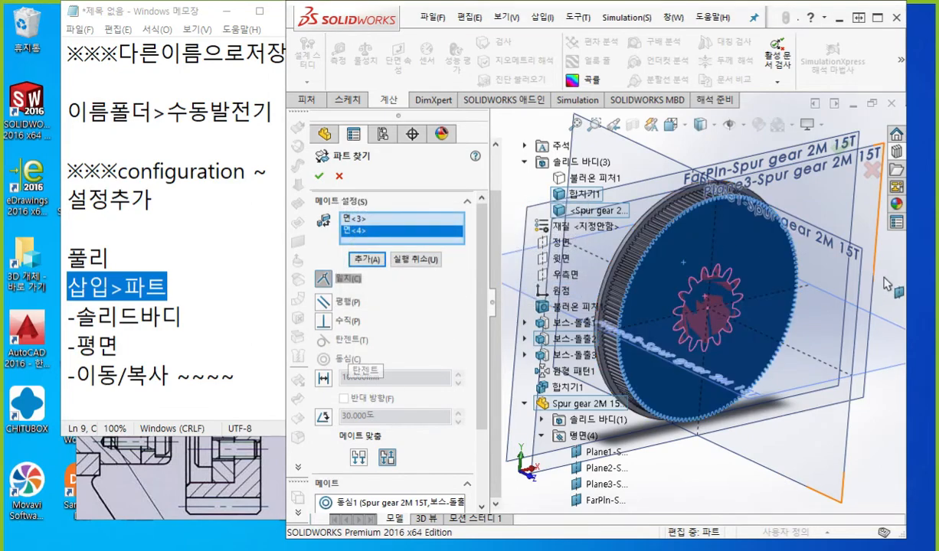
- Clear the faces selected for the coincident mate and open the existing concentric mate 동심1 for editing
{"action": "right_click", "coordinate": [369, 234]}
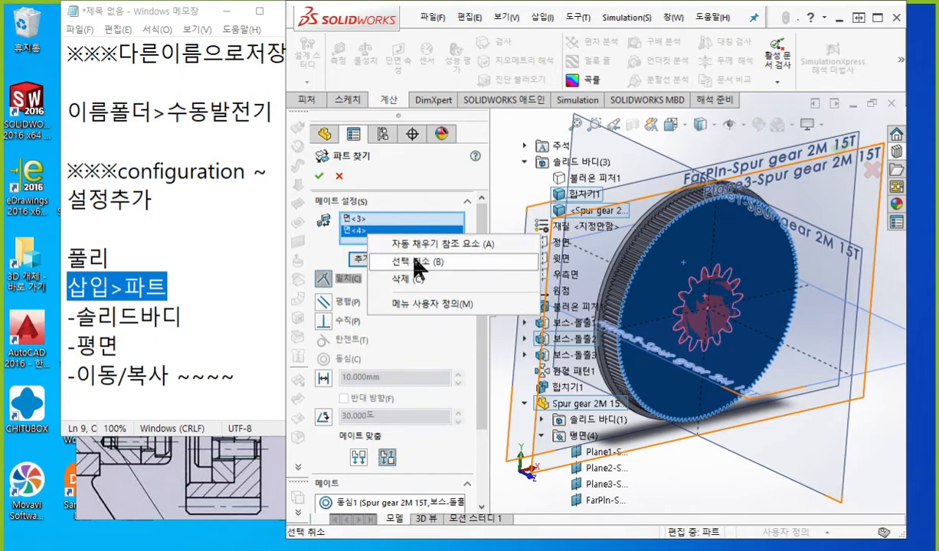
{"action": "left_click", "coordinate": [417, 262]}
{"action": "left_click_drag", "start_coordinate": [482, 384], "coordinate": [485, 484]}
{"action": "left_click", "coordinate": [384, 399]}
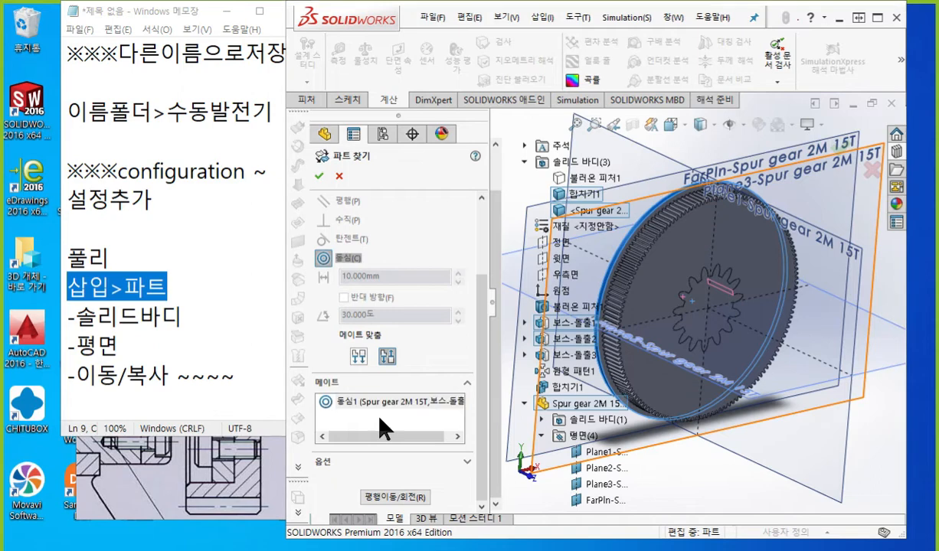
- Circle the concentric mate in the mate list and the aligned option of 메이트 맞춤 in red
{"action": "key", "text": "F12"}
{"action": "mouse_move", "coordinate": [445, 415]}
{"action": "left_mouse_down"}
{"action": "mouse_move", "coordinate": [325, 413]}
{"action": "mouse_move", "coordinate": [474, 393]}
{"action": "mouse_move", "coordinate": [406, 425]}
{"action": "left_mouse_up"}
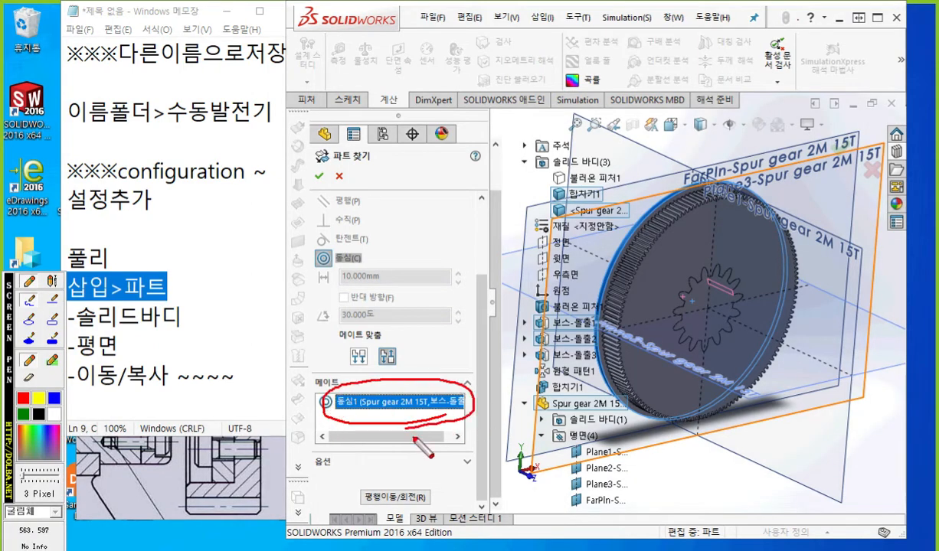
{"action": "mouse_move", "coordinate": [364, 374]}
{"action": "left_mouse_down"}
{"action": "mouse_move", "coordinate": [337, 338]}
{"action": "mouse_move", "coordinate": [373, 354]}
{"action": "mouse_move", "coordinate": [368, 376]}
{"action": "left_mouse_up"}
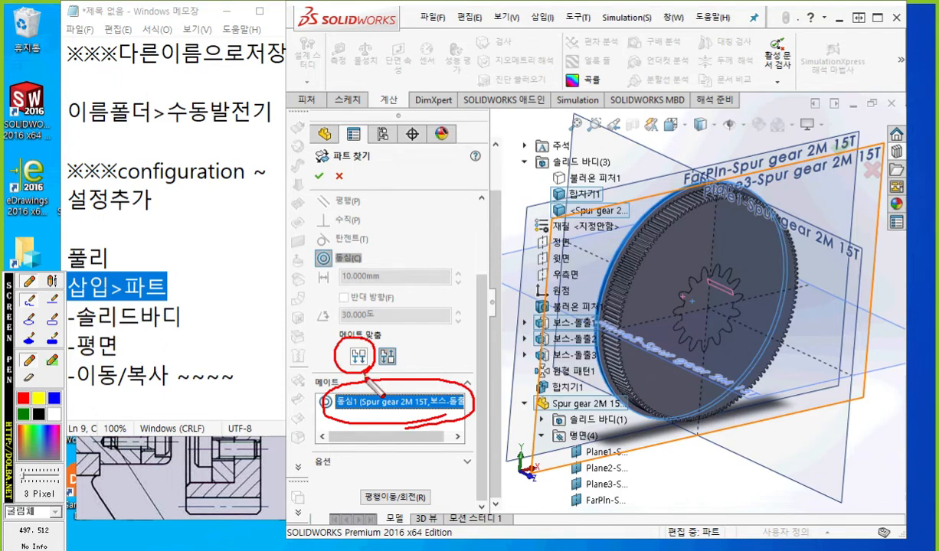
{"action": "key", "text": "Escape"}
- Flip the concentric mate to the aligned option of 메이트 맞춤 and apply the change
{"action": "left_click", "coordinate": [358, 357]}
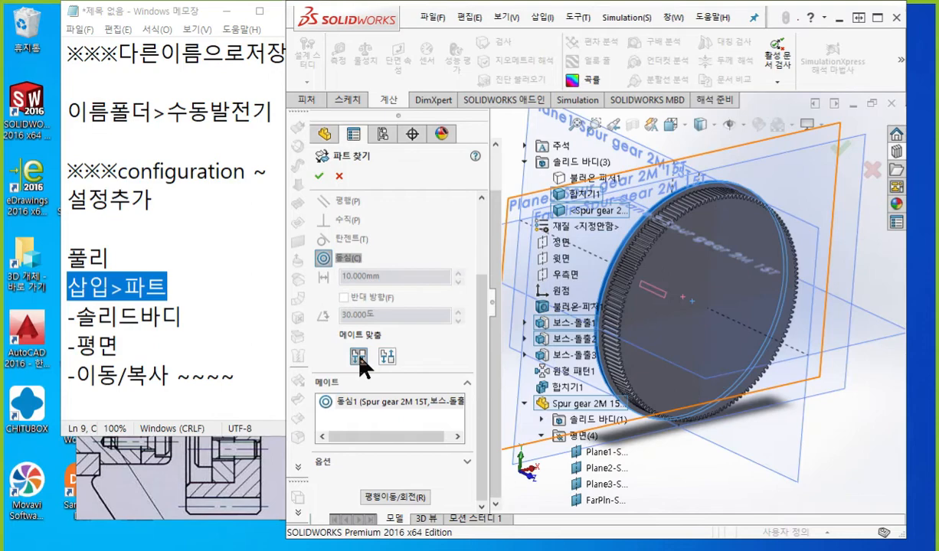
{"action": "middle_click_drag", "start_coordinate": [675, 375], "coordinate": [730, 423], "text": "ctrl"}
{"action": "mouse_move", "coordinate": [723, 387]}
{"action": "middle_mouse_down"}
{"action": "mouse_move", "coordinate": [741, 390]}
{"action": "mouse_move", "coordinate": [706, 386]}
{"action": "mouse_move", "coordinate": [718, 379]}
{"action": "mouse_move", "coordinate": [675, 365]}
{"action": "mouse_move", "coordinate": [719, 379]}
{"action": "middle_mouse_up"}
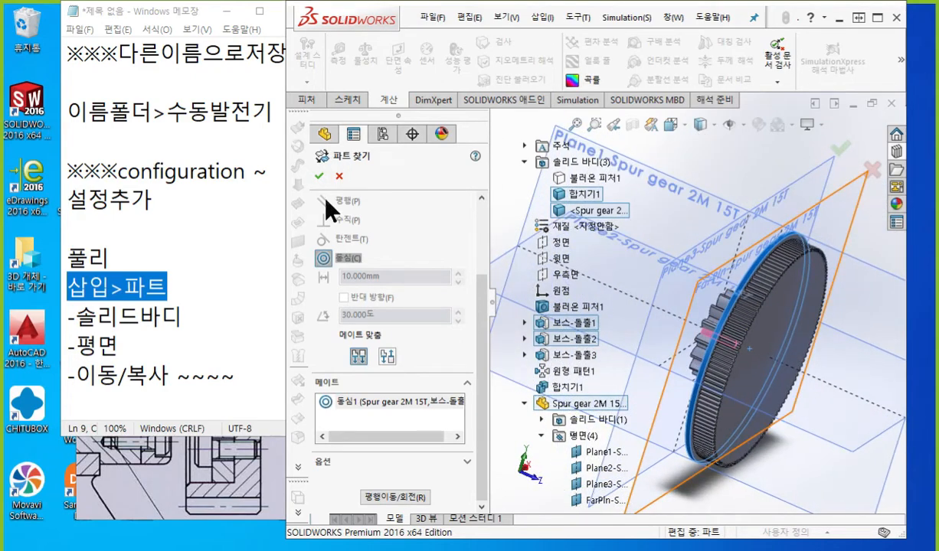
{"action": "left_click_drag", "start_coordinate": [479, 287], "coordinate": [488, 247]}
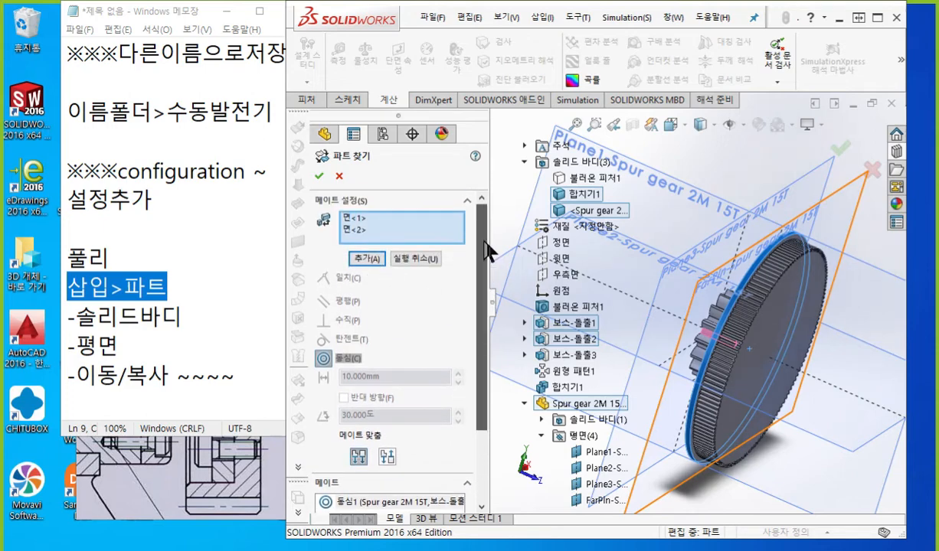
{"action": "left_click", "coordinate": [368, 260]}
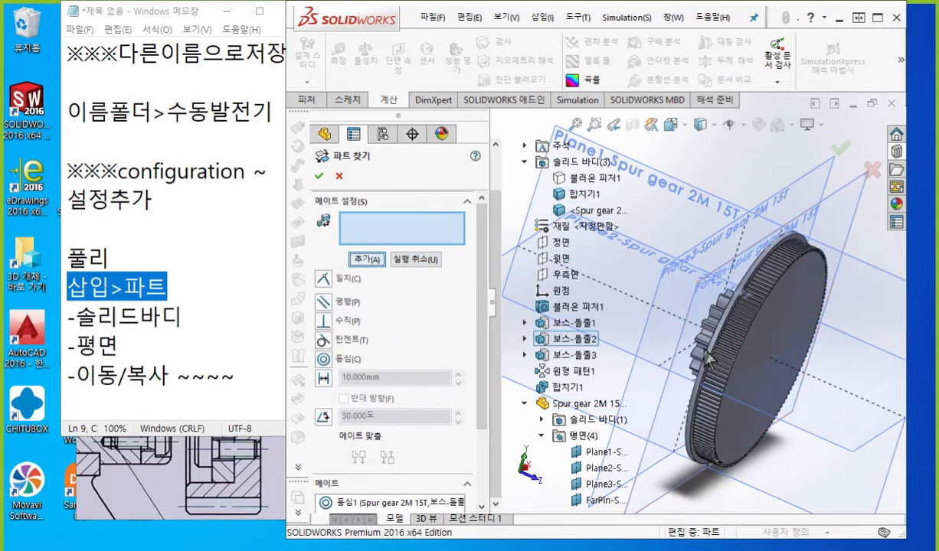
- Set up a coincident mate between the gear's exposed end face and the pulley's flat face on the opposite side
{"action": "middle_click_drag", "start_coordinate": [816, 410], "coordinate": [821, 378]}
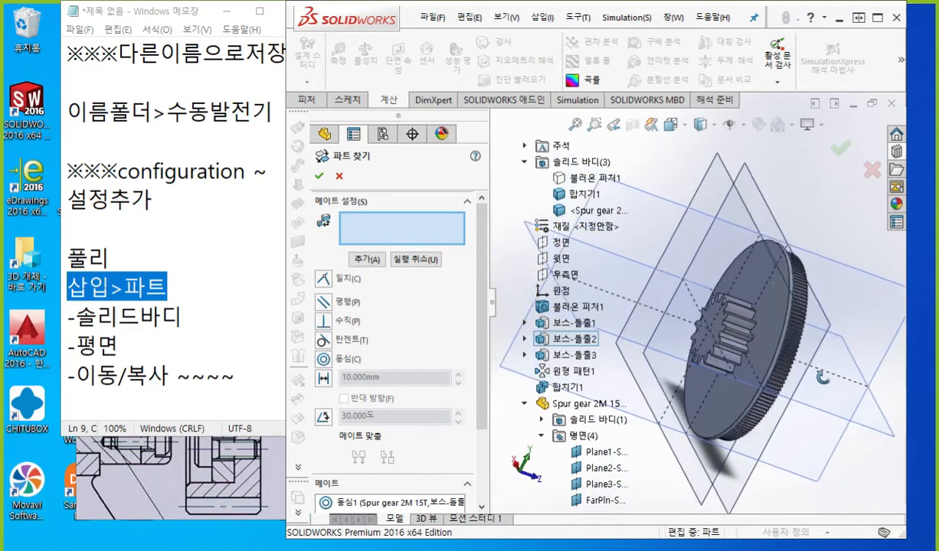
{"action": "scroll", "coordinate": [701, 320], "scroll_direction": "down", "scroll_amount": 4}
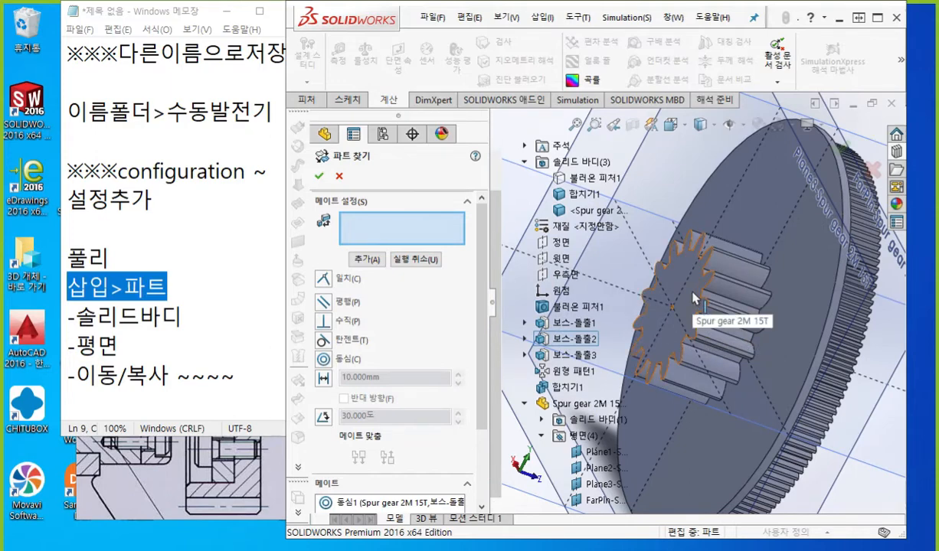
{"action": "left_click", "coordinate": [694, 298]}
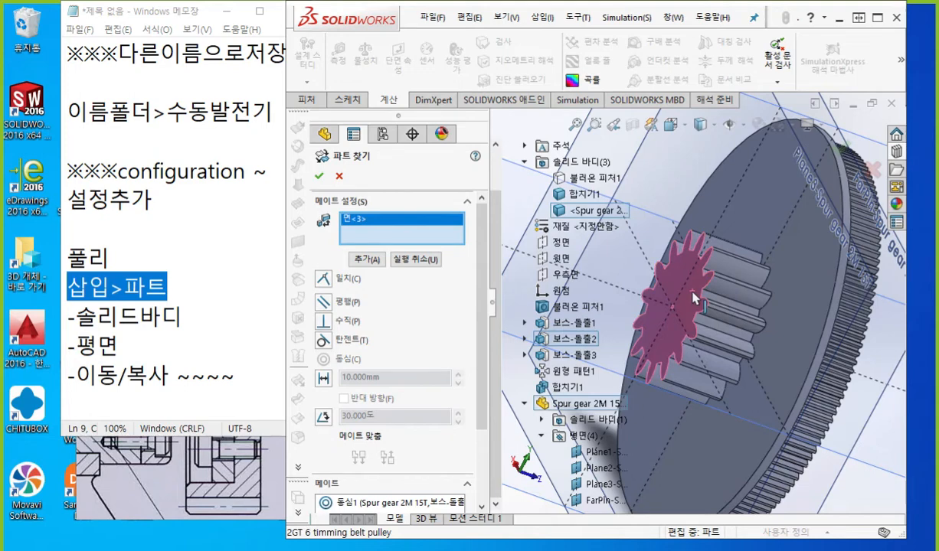
{"action": "scroll", "coordinate": [695, 299], "scroll_direction": "up", "scroll_amount": 4}
{"action": "middle_click_drag", "start_coordinate": [741, 339], "coordinate": [682, 336]}
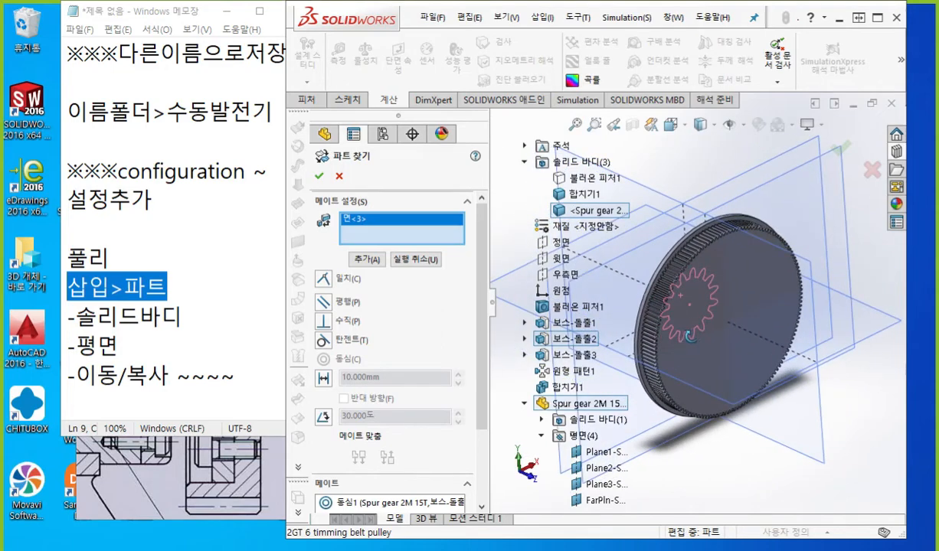
{"action": "left_click", "coordinate": [751, 286]}
{"action": "scroll", "coordinate": [699, 322], "scroll_direction": "down", "scroll_amount": 4}
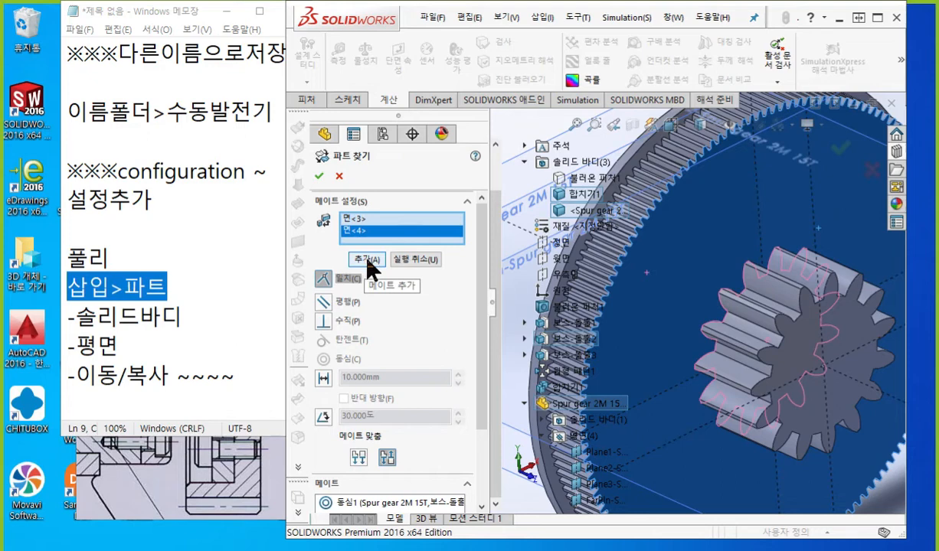
- Mark 추가 in red and add the coincident mate between the gear's end face and the pulley's flat face
{"action": "key", "text": "ctrl+alt+p"}
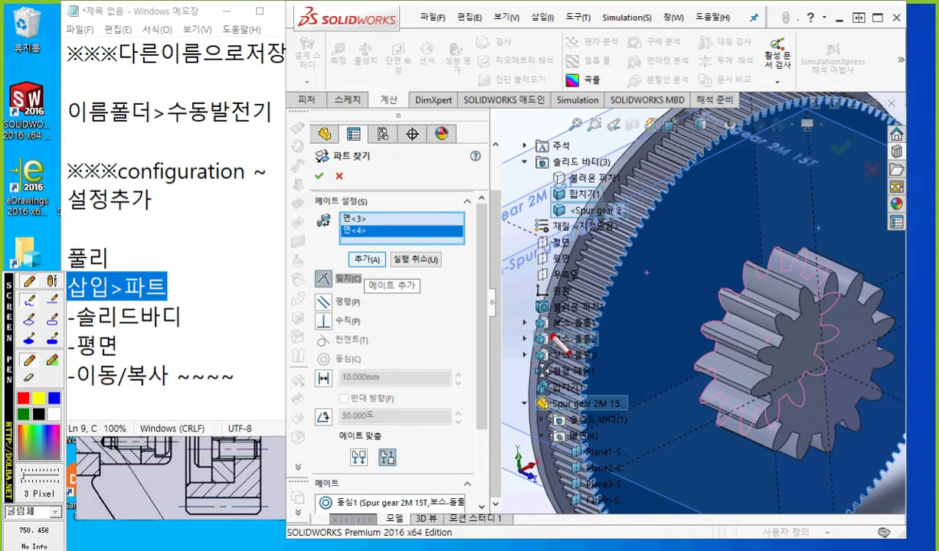
{"action": "mouse_move", "coordinate": [372, 244]}
{"action": "left_mouse_down"}
{"action": "mouse_move", "coordinate": [389, 268]}
{"action": "mouse_move", "coordinate": [382, 252]}
{"action": "left_mouse_up"}
{"action": "key", "text": "Escape"}
{"action": "left_click", "coordinate": [367, 261]}
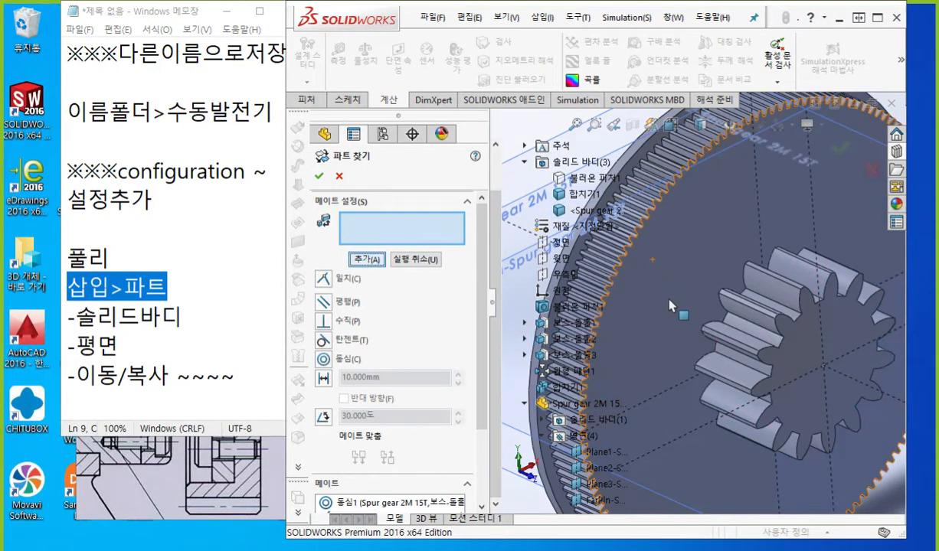
- Circle 우측면 in red, write 우 beside it, and pick that plane as the first reference of a new mate
{"action": "key", "text": "f"}
{"action": "mouse_move", "coordinate": [744, 329]}
{"action": "left_mouse_down"}
{"action": "mouse_move", "coordinate": [752, 336]}
{"action": "mouse_move", "coordinate": [743, 335]}
{"action": "left_mouse_up"}
{"action": "scroll", "coordinate": [710, 333], "scroll_direction": "down", "scroll_amount": 1}
{"action": "middle_click_drag", "start_coordinate": [776, 387], "coordinate": [820, 434], "text": "ctrl"}
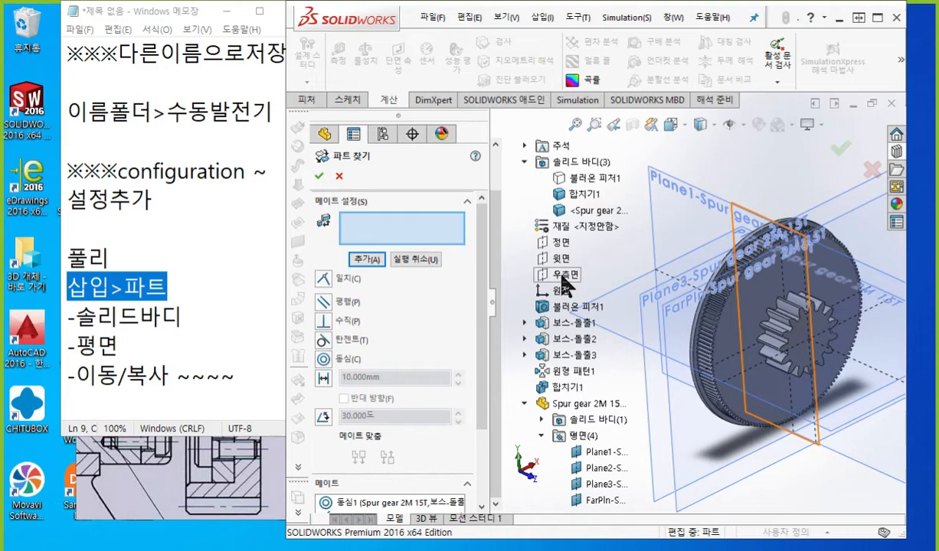
{"action": "key", "text": "F12"}
{"action": "mouse_move", "coordinate": [596, 276]}
{"action": "left_mouse_down"}
{"action": "mouse_move", "coordinate": [530, 283]}
{"action": "mouse_move", "coordinate": [586, 284]}
{"action": "left_mouse_up"}
{"action": "mouse_move", "coordinate": [624, 252]}
{"action": "left_mouse_down"}
{"action": "mouse_move", "coordinate": [615, 262]}
{"action": "mouse_move", "coordinate": [624, 253]}
{"action": "mouse_move", "coordinate": [638, 269]}
{"action": "mouse_move", "coordinate": [624, 287]}
{"action": "left_mouse_up"}
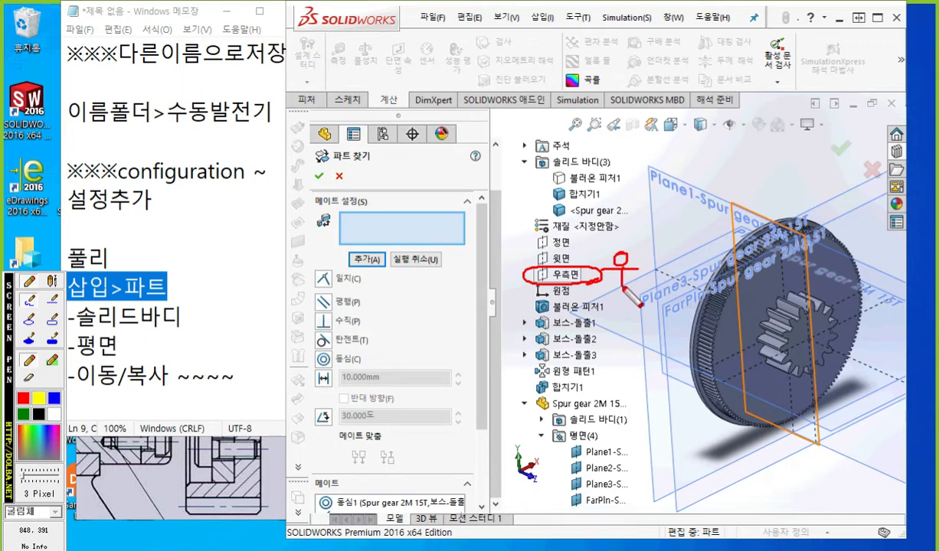
{"action": "key", "text": "F12"}
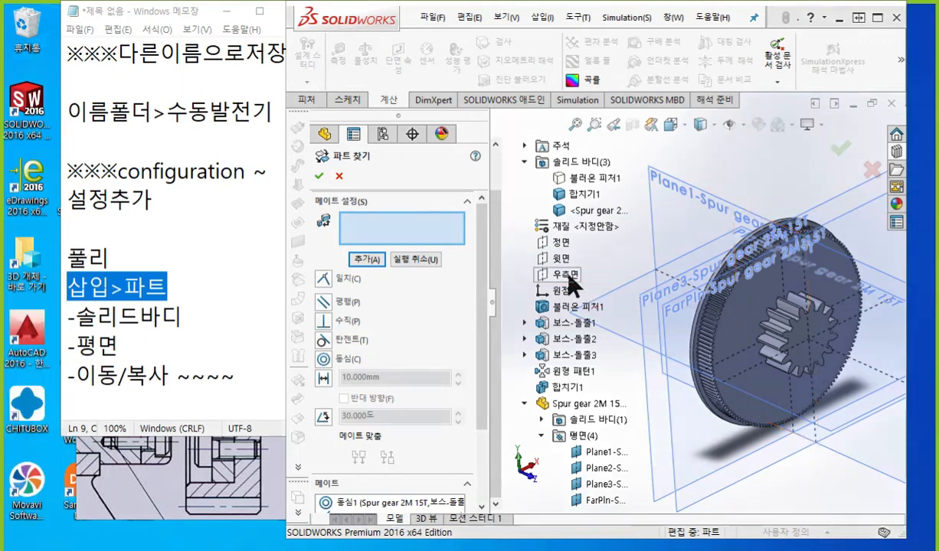
{"action": "left_click", "coordinate": [567, 274]}
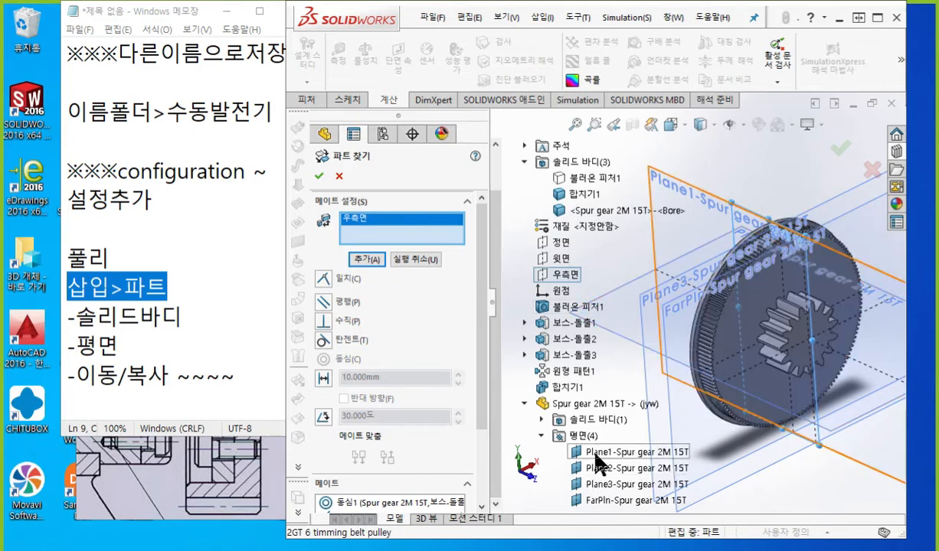
- Outline Plane1-Spur gear 2M 15T and 우측면 in red, label them 1 and 우, and circle the 일치 option
{"action": "key", "text": "F12"}
{"action": "mouse_move", "coordinate": [559, 462]}
{"action": "left_mouse_down"}
{"action": "mouse_move", "coordinate": [694, 463]}
{"action": "mouse_move", "coordinate": [545, 454]}
{"action": "mouse_move", "coordinate": [582, 463]}
{"action": "mouse_move", "coordinate": [693, 458]}
{"action": "mouse_move", "coordinate": [726, 433]}
{"action": "mouse_move", "coordinate": [720, 464]}
{"action": "left_mouse_up"}
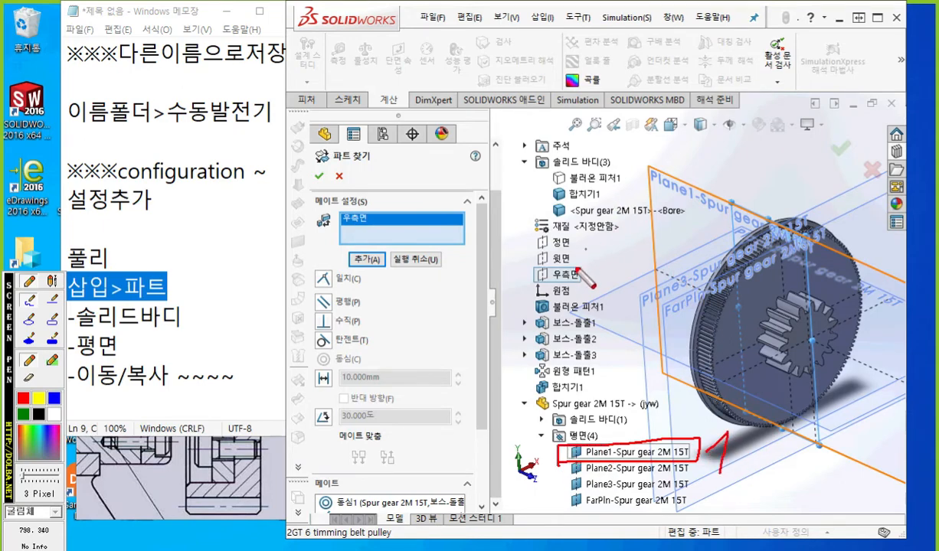
{"action": "mouse_move", "coordinate": [523, 284]}
{"action": "left_mouse_down"}
{"action": "mouse_move", "coordinate": [582, 264]}
{"action": "mouse_move", "coordinate": [523, 293]}
{"action": "left_mouse_up"}
{"action": "mouse_move", "coordinate": [618, 255]}
{"action": "left_mouse_down"}
{"action": "mouse_move", "coordinate": [632, 275]}
{"action": "mouse_move", "coordinate": [617, 300]}
{"action": "left_mouse_up"}
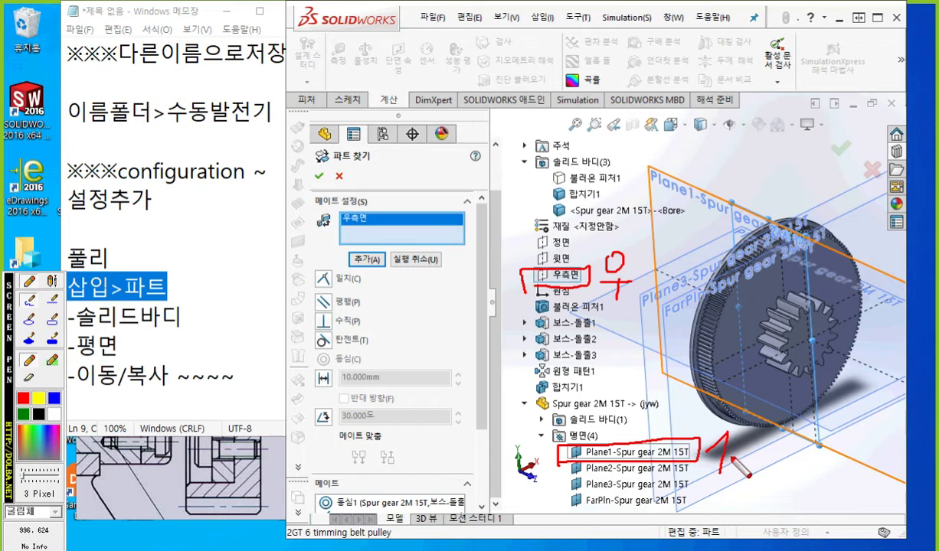
{"action": "mouse_move", "coordinate": [317, 294]}
{"action": "left_mouse_down"}
{"action": "mouse_move", "coordinate": [348, 288]}
{"action": "mouse_move", "coordinate": [307, 266]}
{"action": "mouse_move", "coordinate": [310, 293]}
{"action": "left_mouse_up"}
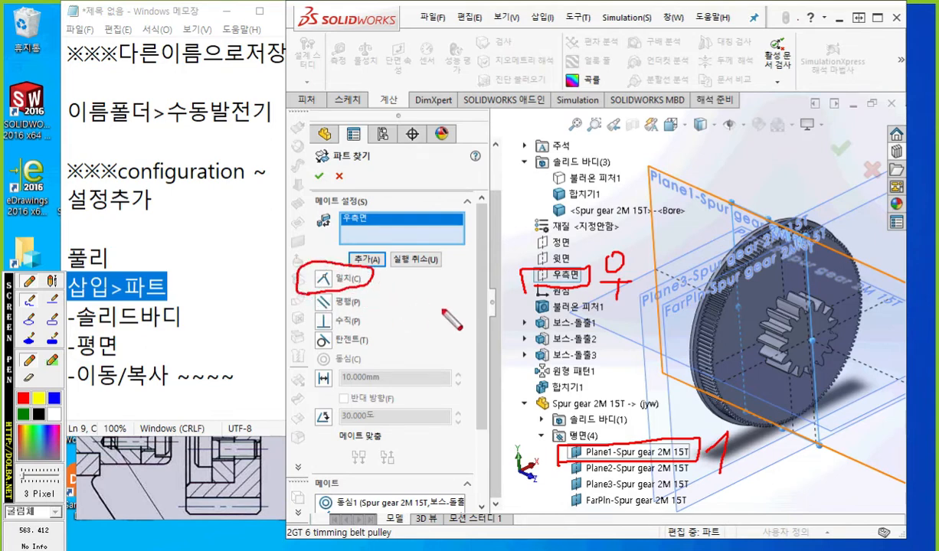
{"action": "key", "text": "Escape"}
- Add a coincident mate between 우측면 and Plane1-Spur gear 2M 15T, and reopen it from the mate list
{"action": "left_click", "coordinate": [615, 452]}
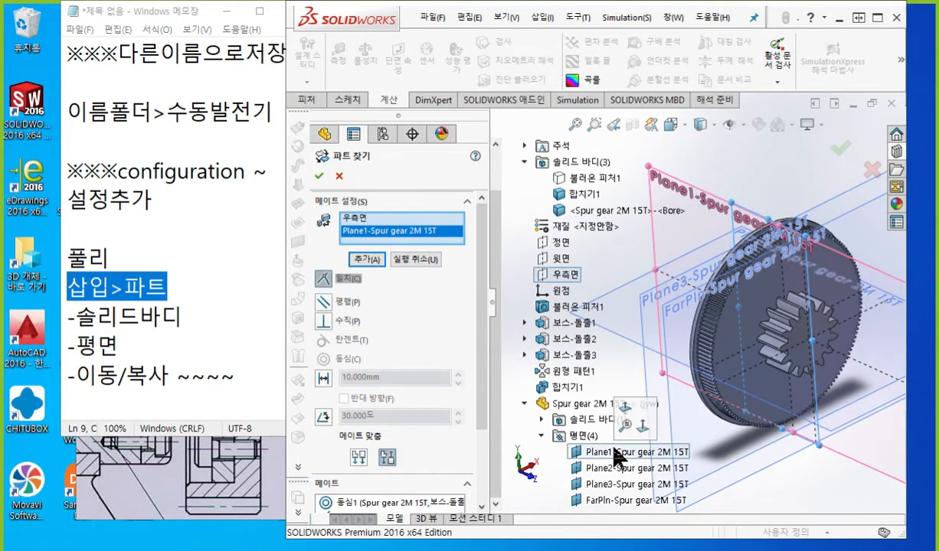
{"action": "left_click", "coordinate": [366, 262]}
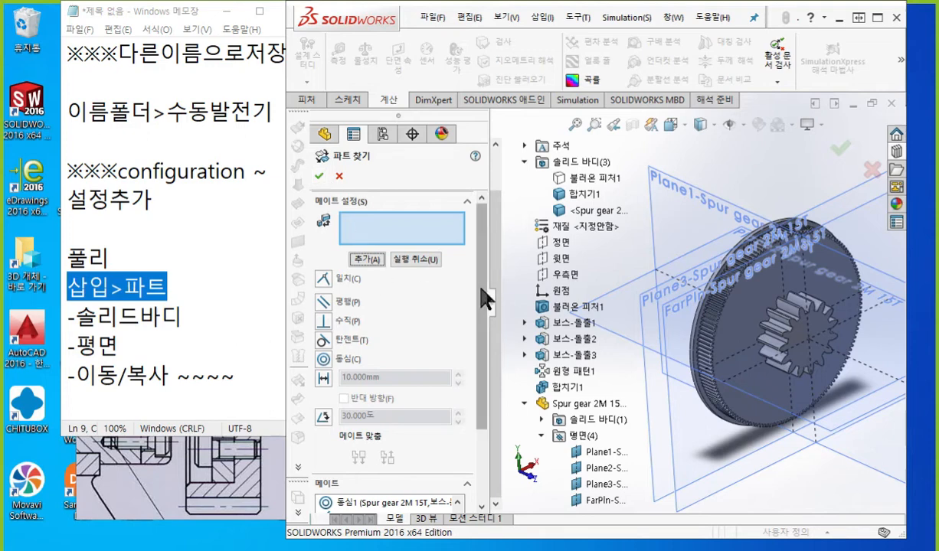
{"action": "left_click_drag", "start_coordinate": [482, 295], "coordinate": [479, 425]}
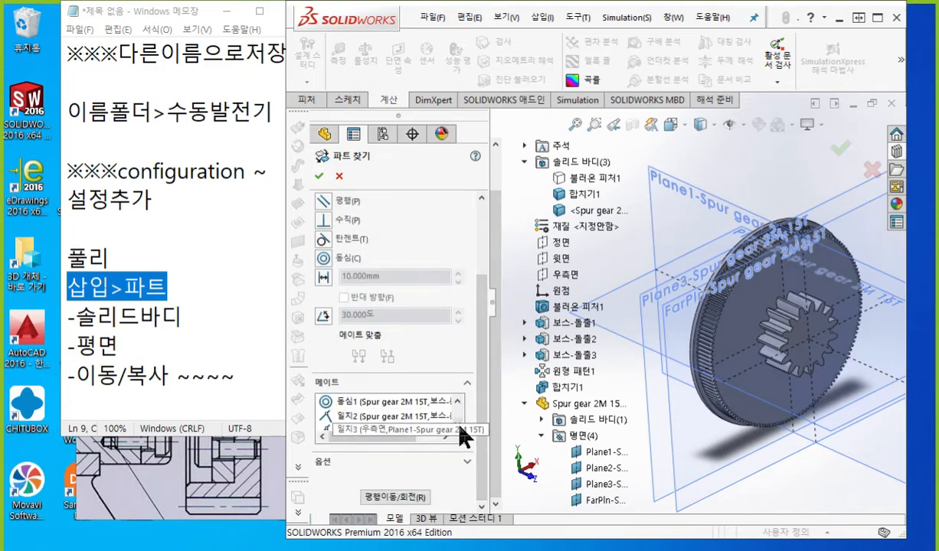
{"action": "scroll", "coordinate": [438, 406], "scroll_direction": "down", "scroll_amount": 1}
{"action": "left_click", "coordinate": [386, 418]}
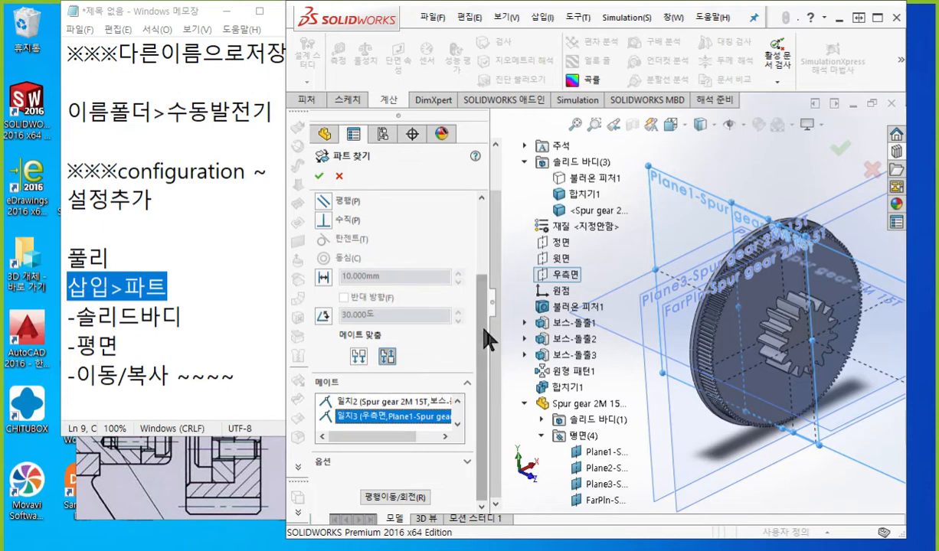
{"action": "scroll", "coordinate": [429, 322], "scroll_direction": "up", "scroll_amount": 3}
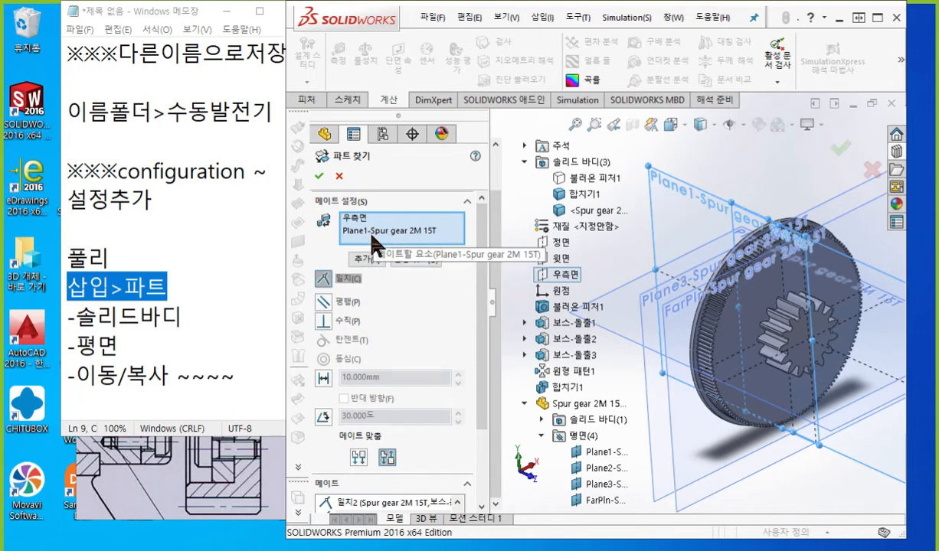
- Underline Plane1 and 우측면 among the mate's references in red, and write 우 and 1 beside them
{"action": "key", "text": "F12"}
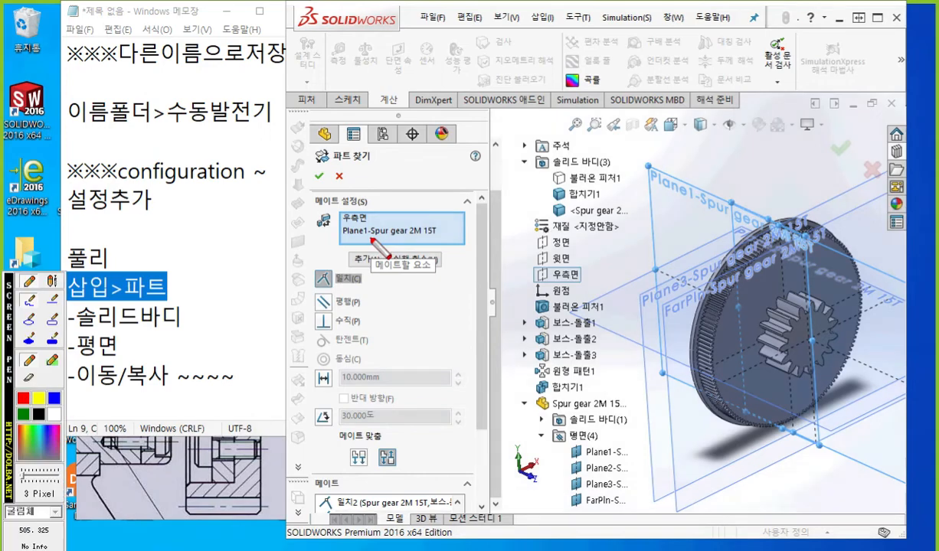
{"action": "left_click_drag", "start_coordinate": [337, 239], "coordinate": [363, 239]}
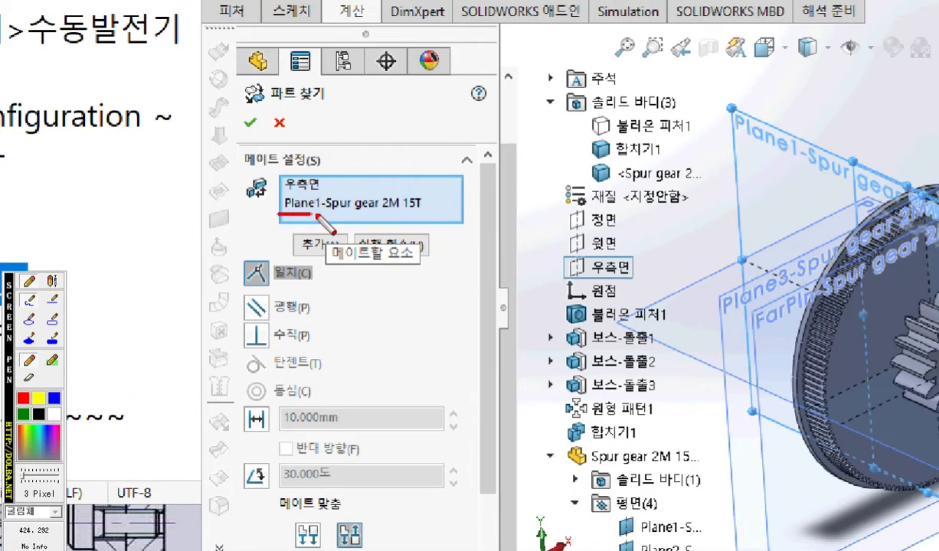
{"action": "left_click_drag", "start_coordinate": [316, 217], "coordinate": [329, 215]}
{"action": "mouse_move", "coordinate": [281, 185]}
{"action": "left_mouse_down"}
{"action": "mouse_move", "coordinate": [325, 185]}
{"action": "mouse_move", "coordinate": [354, 164]}
{"action": "mouse_move", "coordinate": [335, 207]}
{"action": "mouse_move", "coordinate": [370, 247]}
{"action": "left_mouse_up"}
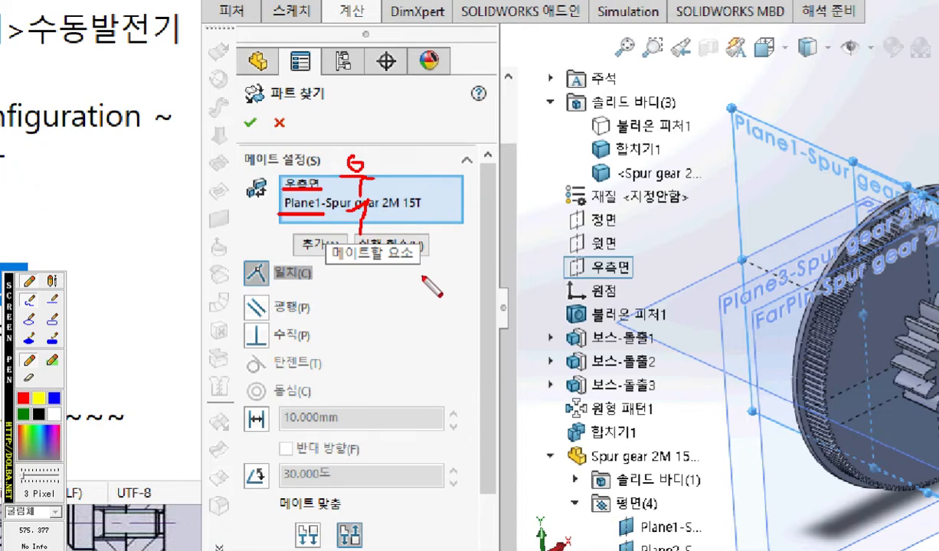
{"action": "key", "text": "Escape"}
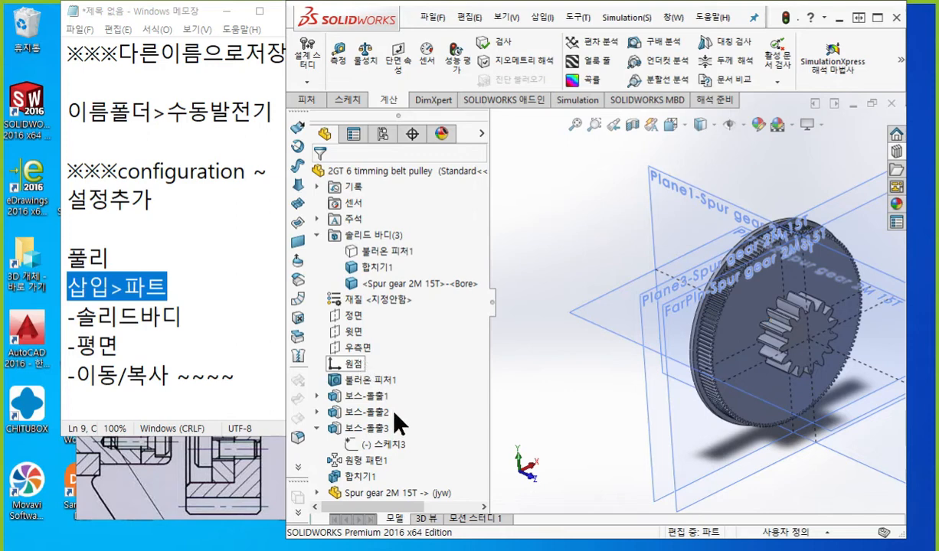
- Expand the Spur gear 2M 15T feature and mark it, its 평면 folder and the four planes inside in red
{"action": "left_click", "coordinate": [316, 493]}
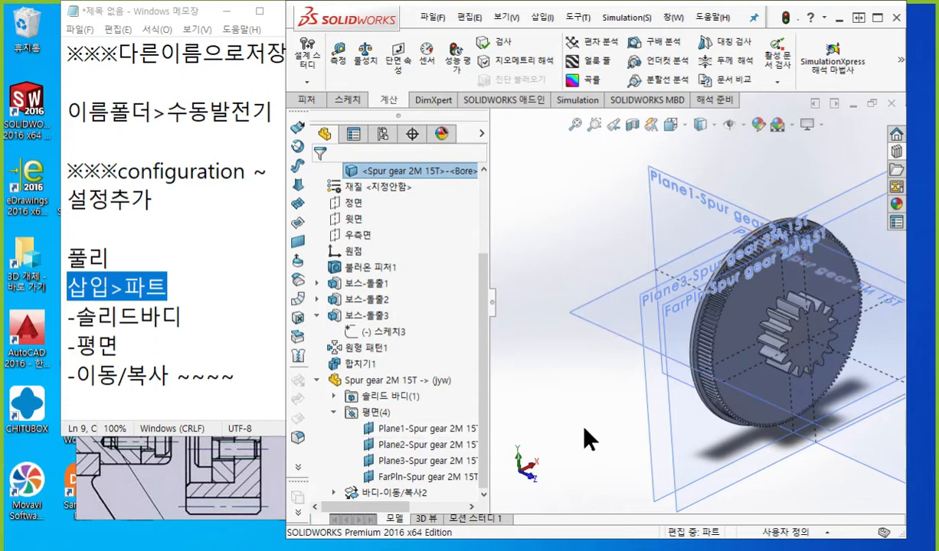
{"action": "left_click_drag", "start_coordinate": [429, 539], "coordinate": [433, 457]}
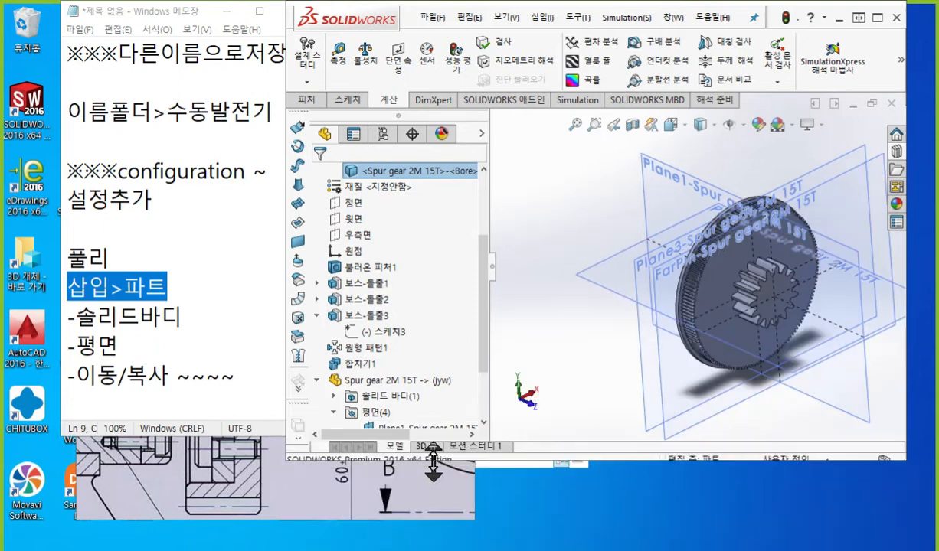
{"action": "left_click_drag", "start_coordinate": [482, 295], "coordinate": [486, 398]}
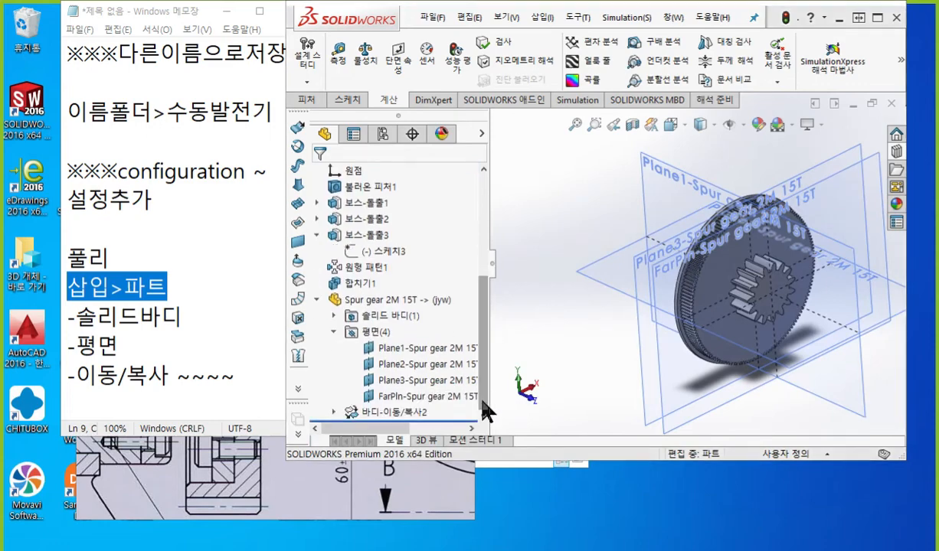
{"action": "key", "text": "ctrl+1"}
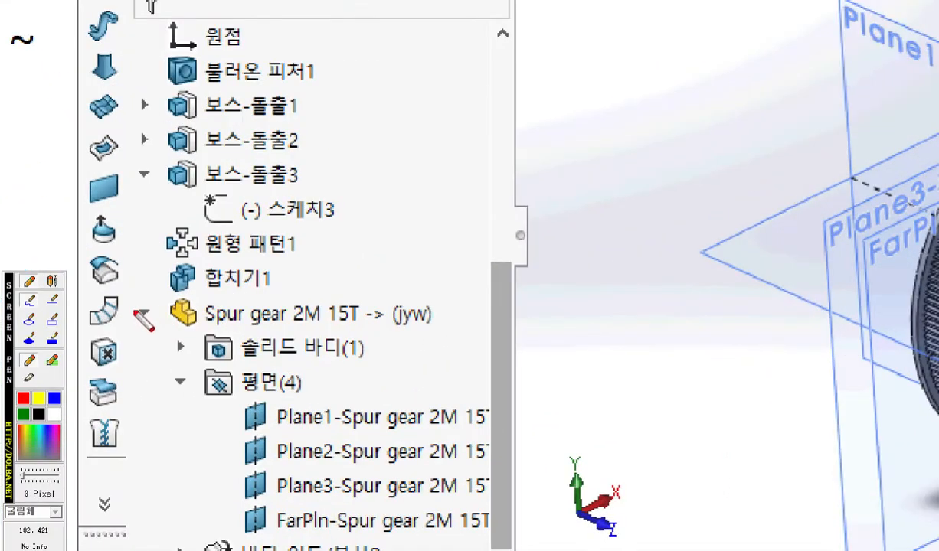
{"action": "mouse_move", "coordinate": [121, 305]}
{"action": "left_mouse_down"}
{"action": "mouse_move", "coordinate": [143, 330]}
{"action": "mouse_move", "coordinate": [175, 305]}
{"action": "left_mouse_up"}
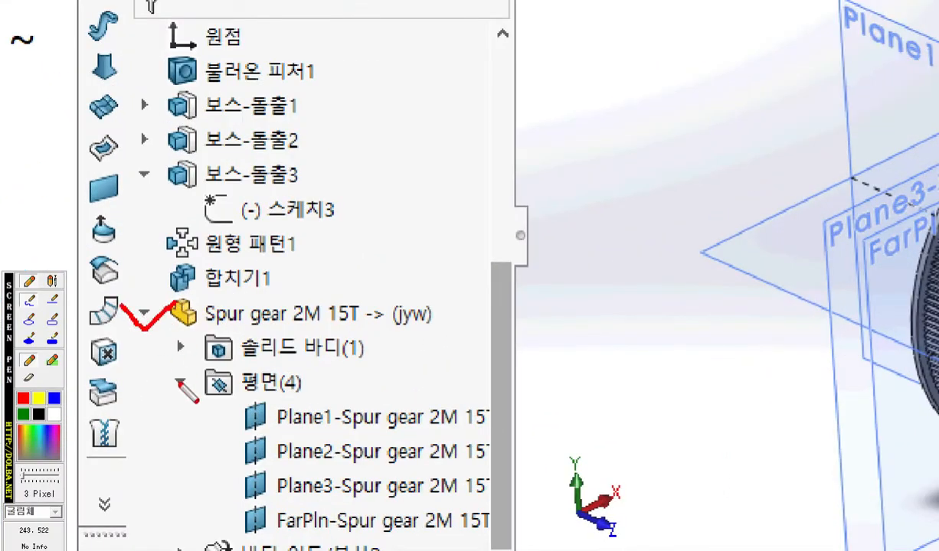
{"action": "mouse_move", "coordinate": [164, 373]}
{"action": "left_mouse_down"}
{"action": "mouse_move", "coordinate": [181, 397]}
{"action": "mouse_move", "coordinate": [202, 372]}
{"action": "left_mouse_up"}
{"action": "mouse_move", "coordinate": [242, 404]}
{"action": "left_mouse_down"}
{"action": "mouse_move", "coordinate": [233, 526]}
{"action": "mouse_move", "coordinate": [262, 545]}
{"action": "left_mouse_up"}
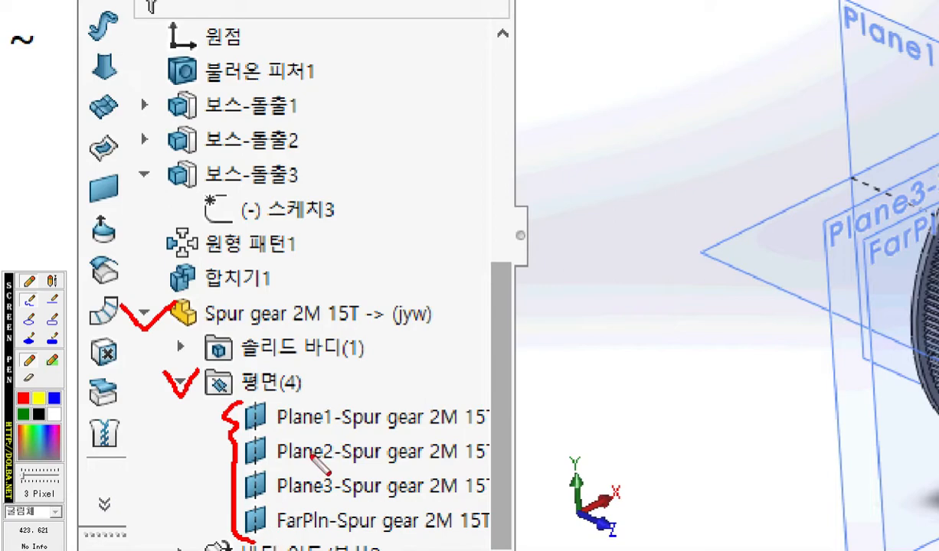
{"action": "key", "text": "Escape"}
- Hide Plane1, Plane2, Plane3 and FarPln of the inserted Spur gear 2M 15T
{"action": "left_click", "coordinate": [423, 348]}
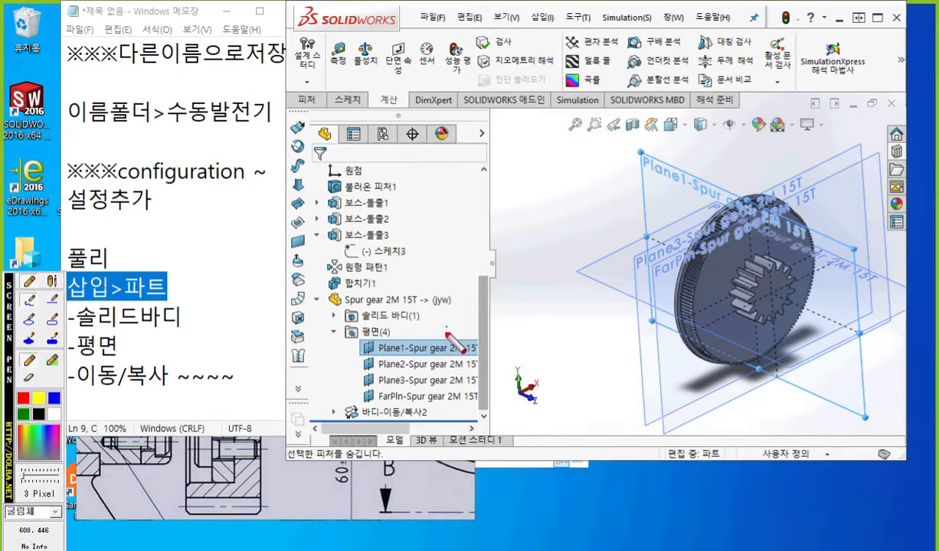
{"action": "left_click", "coordinate": [442, 345]}
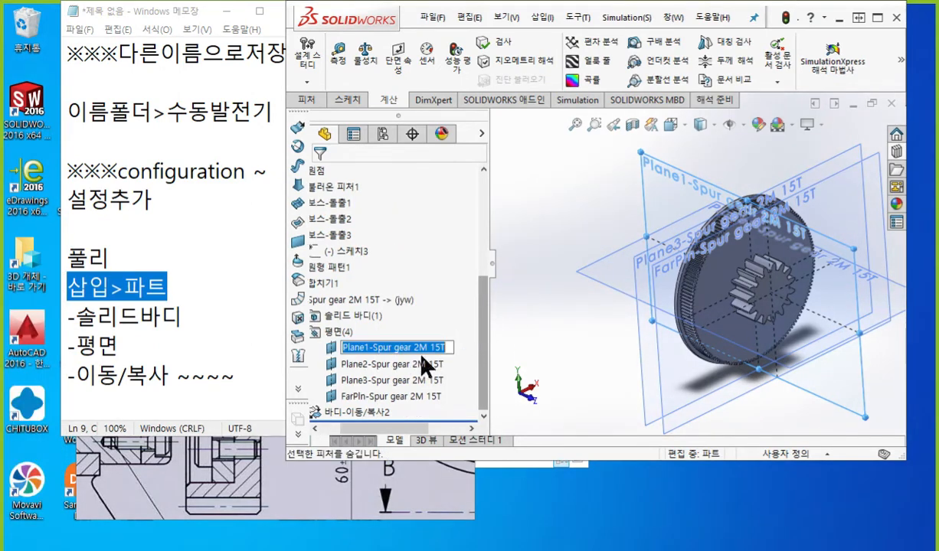
{"action": "key", "text": "Escape"}
{"action": "key", "text": "Escape"}
{"action": "left_click", "coordinate": [420, 324]}
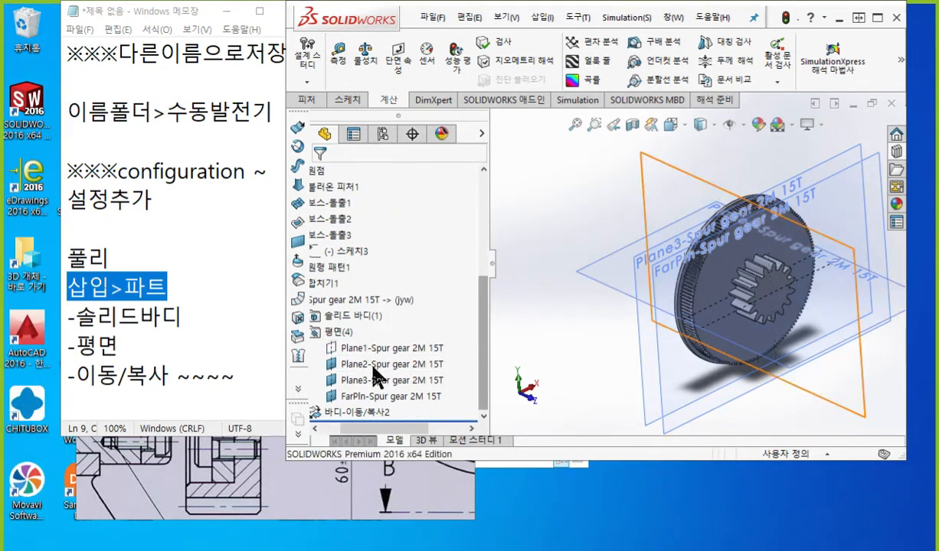
{"action": "left_click", "coordinate": [383, 363]}
{"action": "left_click", "coordinate": [414, 342]}
{"action": "left_click", "coordinate": [371, 380]}
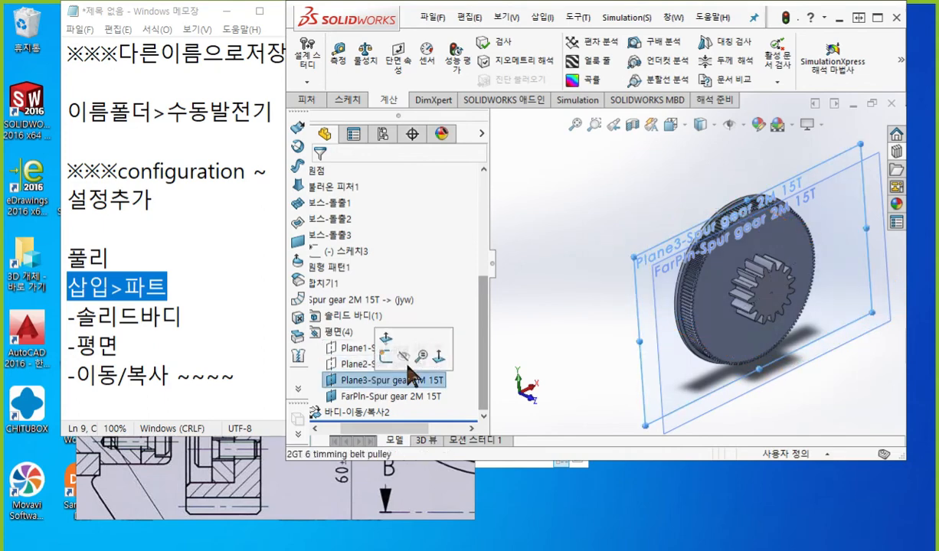
{"action": "left_click", "coordinate": [414, 359]}
{"action": "left_click", "coordinate": [374, 396]}
{"action": "left_click", "coordinate": [418, 368]}
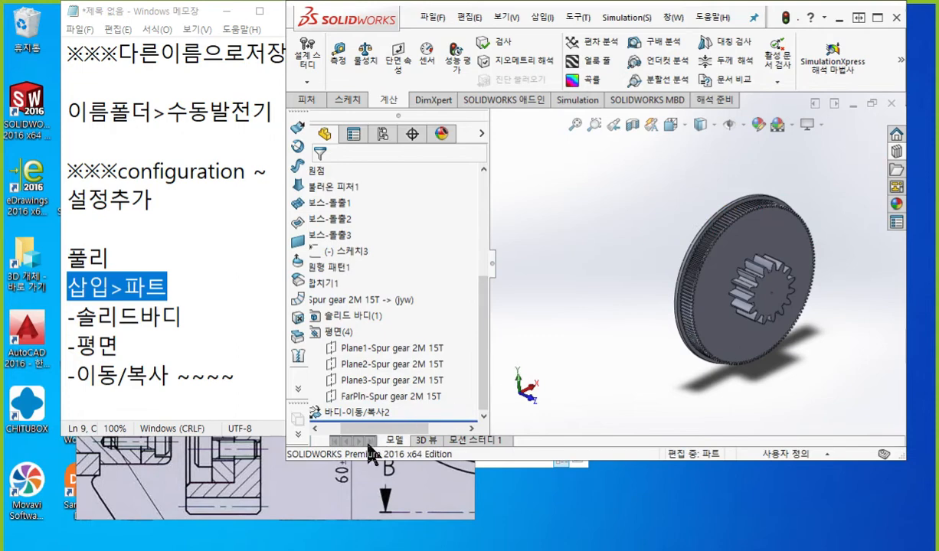
- Show the pulley's 정면, 윗면 and 우측면 reference planes
{"action": "left_click_drag", "start_coordinate": [360, 429], "coordinate": [351, 432]}
{"action": "left_click_drag", "start_coordinate": [482, 268], "coordinate": [486, 216]}
{"action": "left_click", "coordinate": [353, 283]}
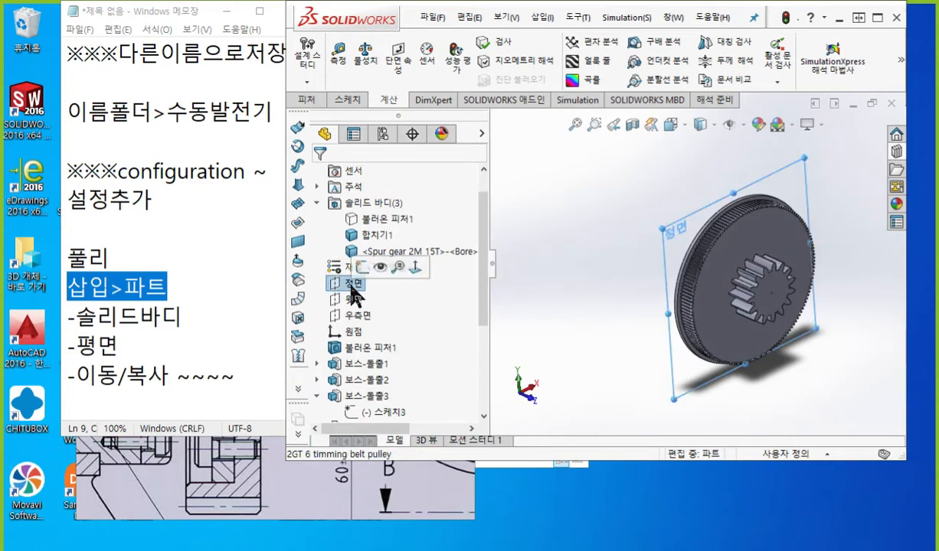
{"action": "left_click", "coordinate": [381, 267]}
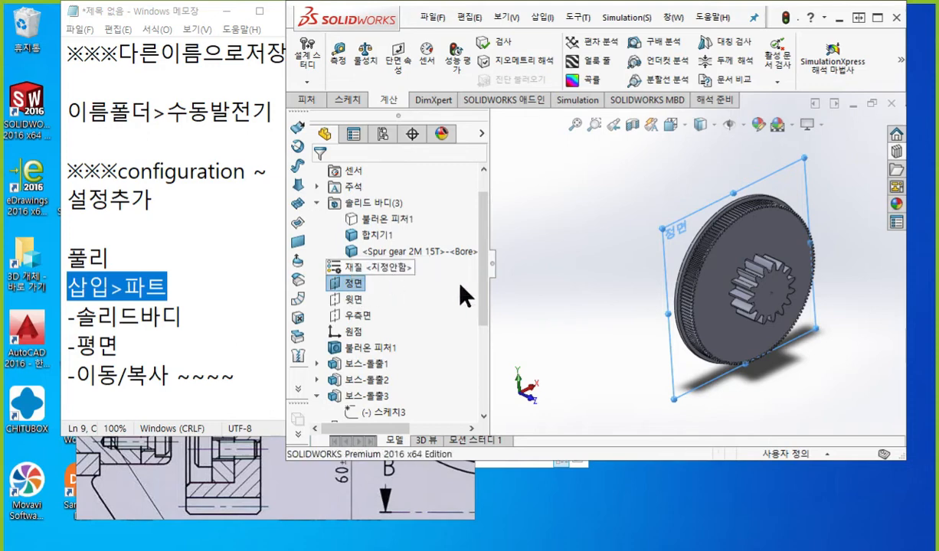
{"action": "left_click", "coordinate": [352, 300]}
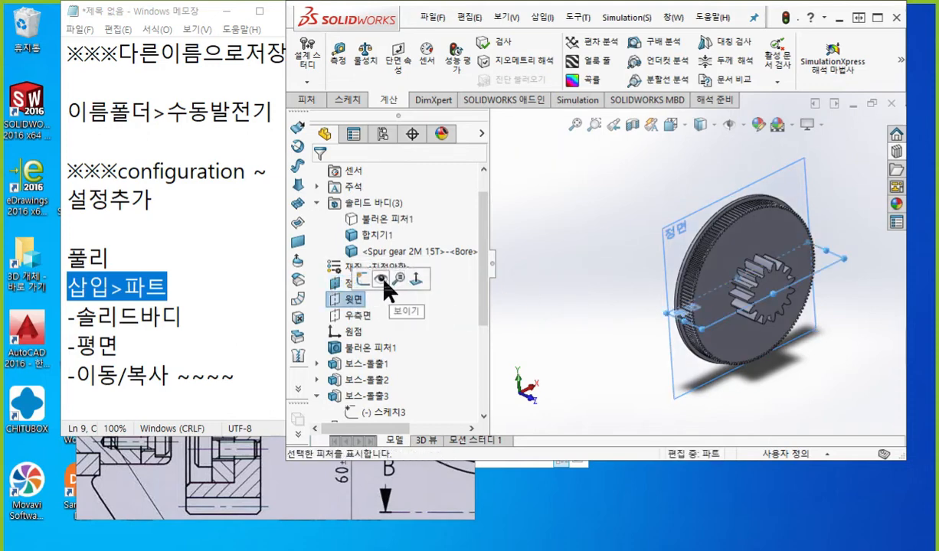
{"action": "left_click", "coordinate": [367, 268]}
{"action": "left_click", "coordinate": [363, 316]}
{"action": "left_click", "coordinate": [370, 285]}
- Select 정면 through 우측면 together and hide all three planes at once
{"action": "left_click", "coordinate": [353, 284]}
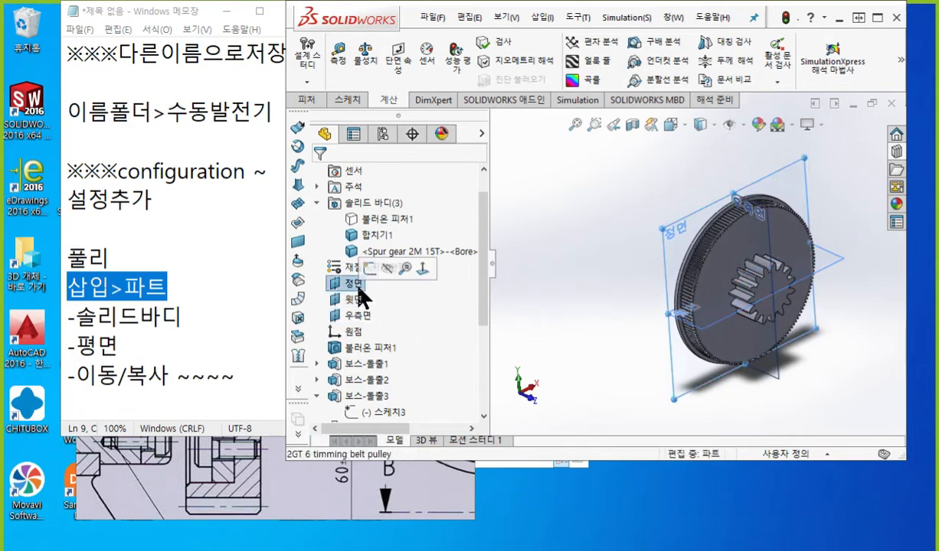
{"action": "left_click", "coordinate": [359, 316], "text": "shift"}
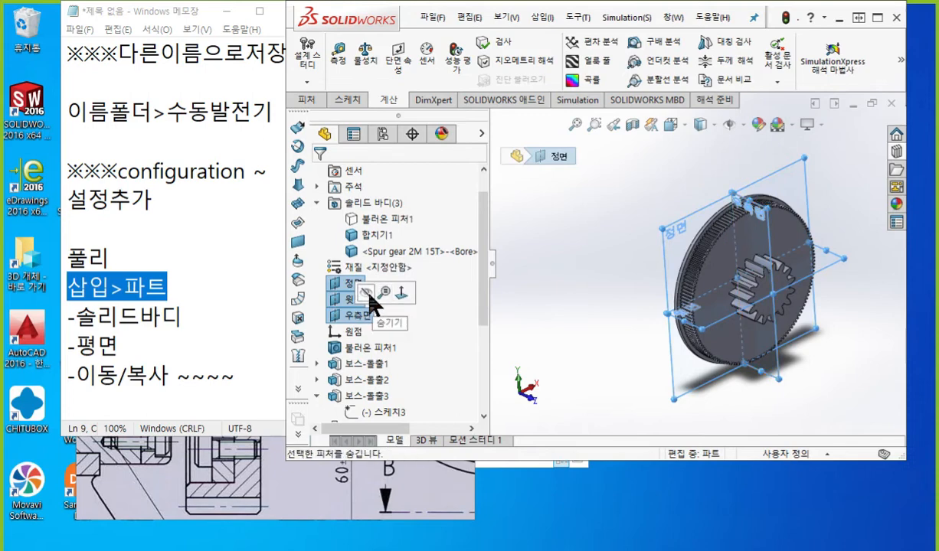
{"action": "left_click", "coordinate": [369, 288]}
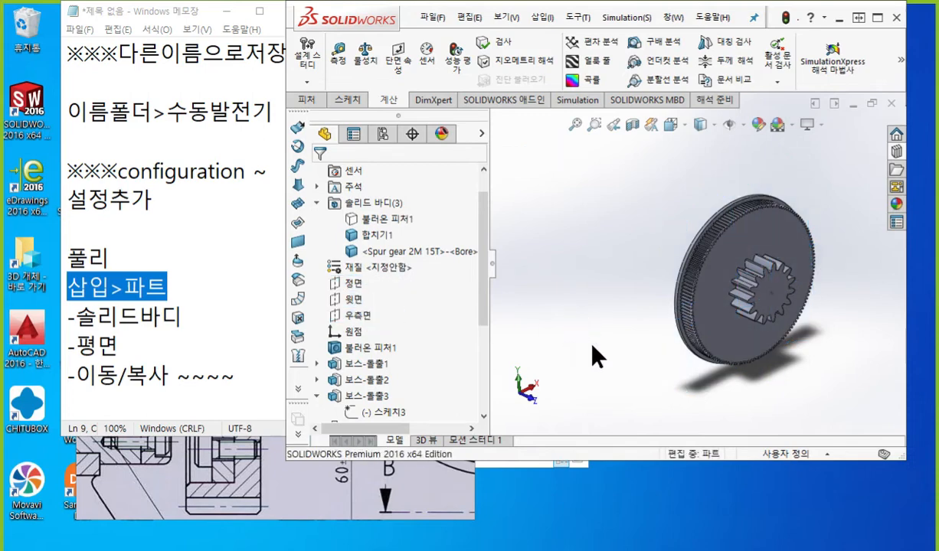
- Label the spur gear 1 and the pulley 2 with circled red numbers, and underline the 불러온 피처1 body
{"action": "scroll", "coordinate": [718, 269], "scroll_direction": "down", "scroll_amount": 5}
{"action": "middle_click_drag", "start_coordinate": [718, 274], "coordinate": [661, 340]}
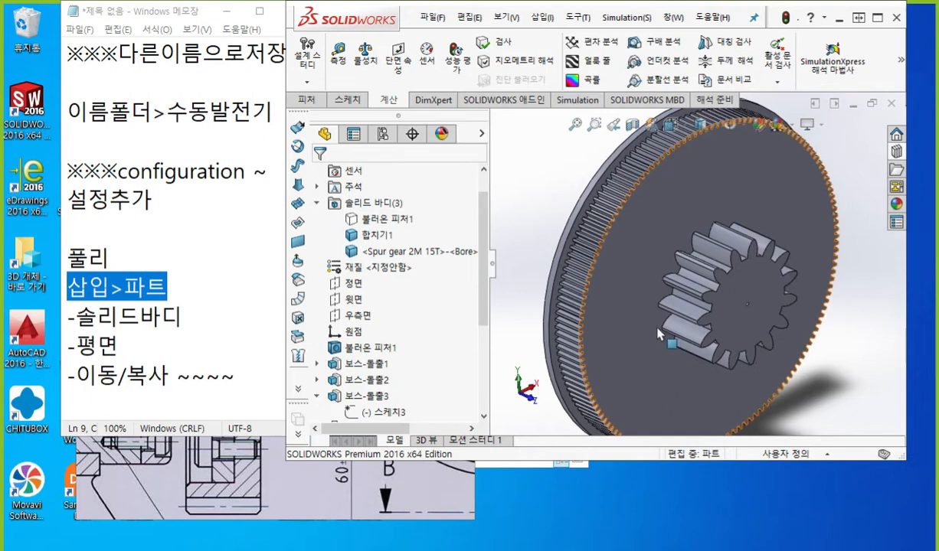
{"action": "key", "text": "F12"}
{"action": "mouse_move", "coordinate": [758, 276]}
{"action": "left_mouse_down"}
{"action": "mouse_move", "coordinate": [752, 301]}
{"action": "mouse_move", "coordinate": [735, 264]}
{"action": "mouse_move", "coordinate": [756, 295]}
{"action": "left_mouse_up"}
{"action": "mouse_move", "coordinate": [623, 245]}
{"action": "left_mouse_down"}
{"action": "mouse_move", "coordinate": [646, 266]}
{"action": "mouse_move", "coordinate": [618, 261]}
{"action": "mouse_move", "coordinate": [635, 246]}
{"action": "left_mouse_up"}
{"action": "left_click_drag", "start_coordinate": [335, 223], "coordinate": [444, 231]}
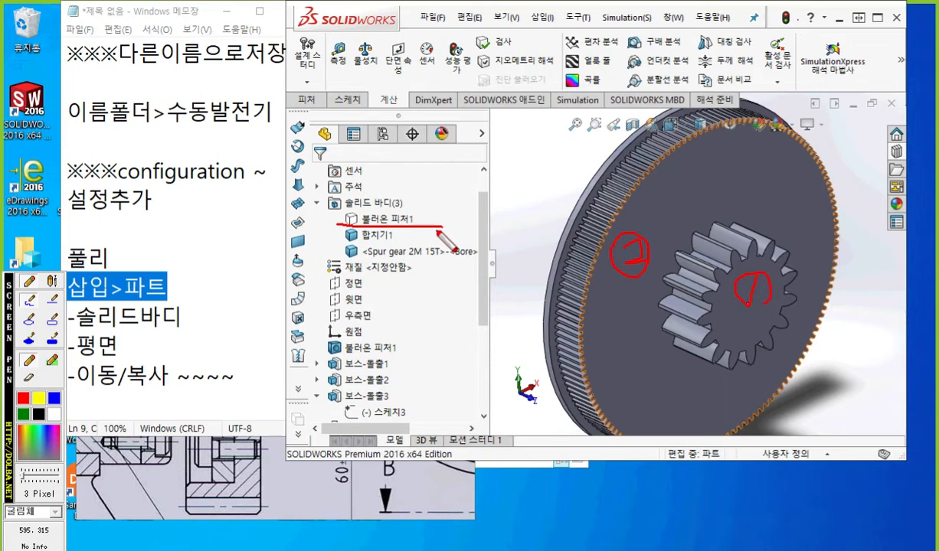
- Write 합치기 in red on the pulley face and draw a plus sign between the two numbered bodies
{"action": "left_click_drag", "start_coordinate": [684, 168], "coordinate": [698, 171]}
{"action": "left_click_drag", "start_coordinate": [681, 182], "coordinate": [701, 181]}
{"action": "mouse_move", "coordinate": [692, 185]}
{"action": "left_mouse_down"}
{"action": "mouse_move", "coordinate": [716, 182]}
{"action": "mouse_move", "coordinate": [699, 200]}
{"action": "mouse_move", "coordinate": [715, 205]}
{"action": "left_mouse_up"}
{"action": "left_click_drag", "start_coordinate": [706, 197], "coordinate": [715, 204]}
{"action": "mouse_move", "coordinate": [726, 166]}
{"action": "left_mouse_down"}
{"action": "mouse_move", "coordinate": [726, 190]}
{"action": "mouse_move", "coordinate": [740, 181]}
{"action": "mouse_move", "coordinate": [714, 202]}
{"action": "left_mouse_up"}
{"action": "left_click_drag", "start_coordinate": [726, 190], "coordinate": [737, 204]}
{"action": "mouse_move", "coordinate": [740, 160]}
{"action": "left_mouse_down"}
{"action": "mouse_move", "coordinate": [741, 205]}
{"action": "mouse_move", "coordinate": [778, 178]}
{"action": "mouse_move", "coordinate": [775, 203]}
{"action": "left_mouse_up"}
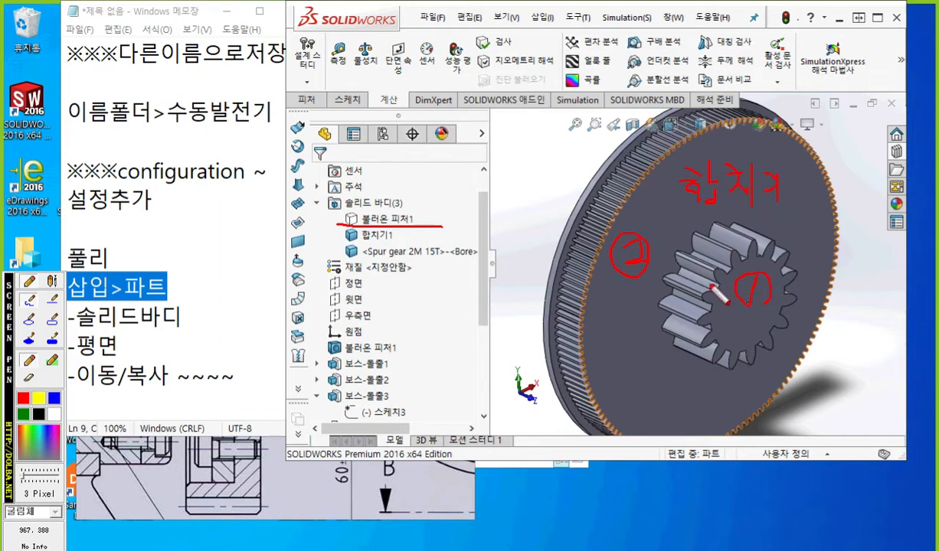
{"action": "mouse_move", "coordinate": [660, 274]}
{"action": "left_mouse_down"}
{"action": "mouse_move", "coordinate": [711, 266]}
{"action": "mouse_move", "coordinate": [687, 317]}
{"action": "left_mouse_up"}
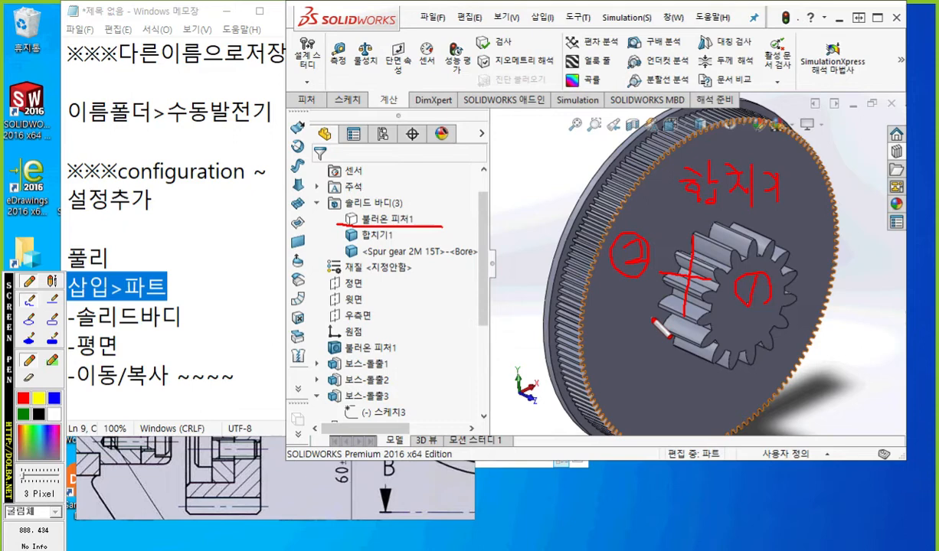
{"action": "key", "text": "Escape"}
- Set up a 합치기 (Combine) of type 추가 with the Spur gear 2M 15T body and the 합치기1 pulley body
{"action": "left_click", "coordinate": [306, 99]}
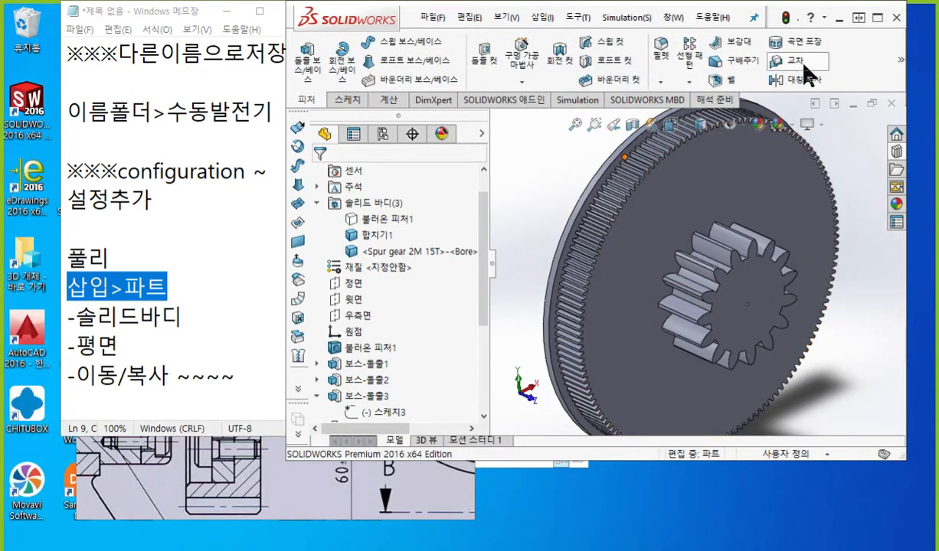
{"action": "left_click", "coordinate": [900, 59]}
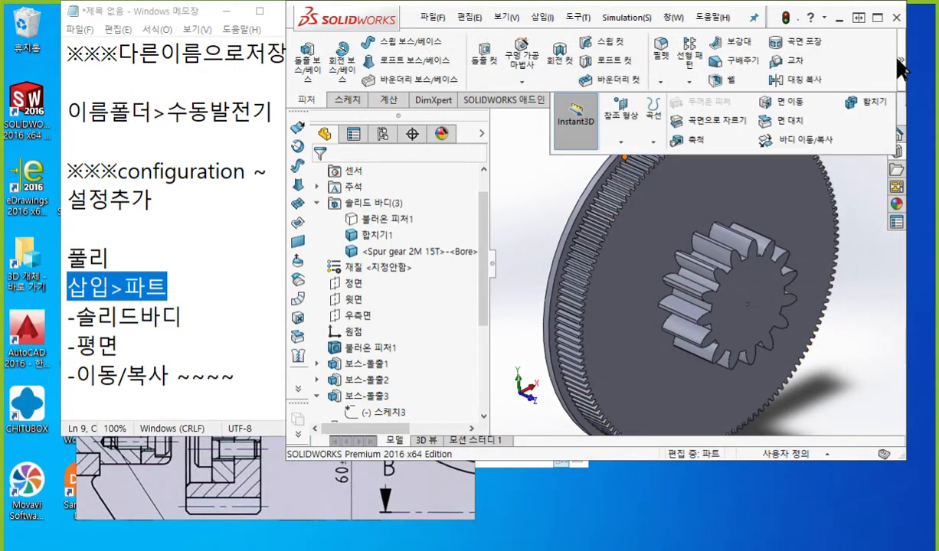
{"action": "left_click", "coordinate": [862, 105]}
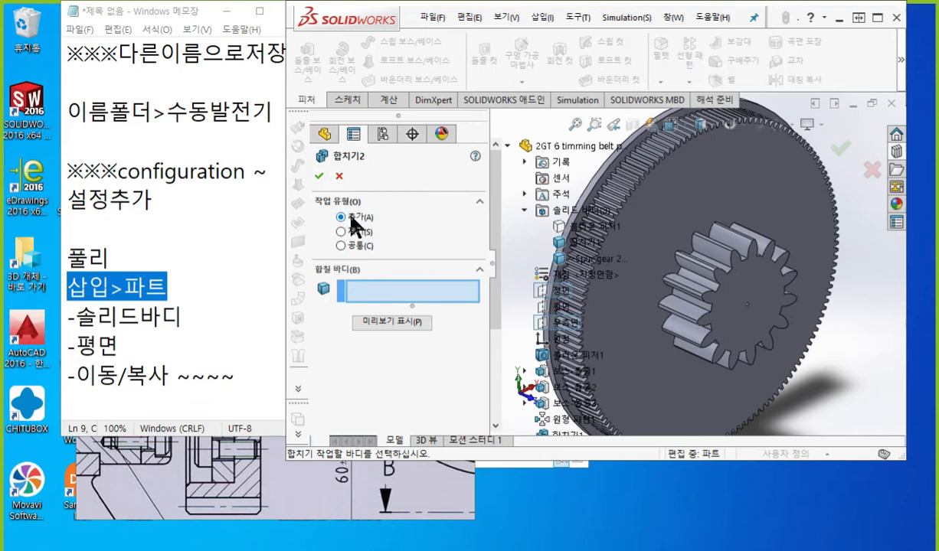
{"action": "left_click", "coordinate": [724, 286]}
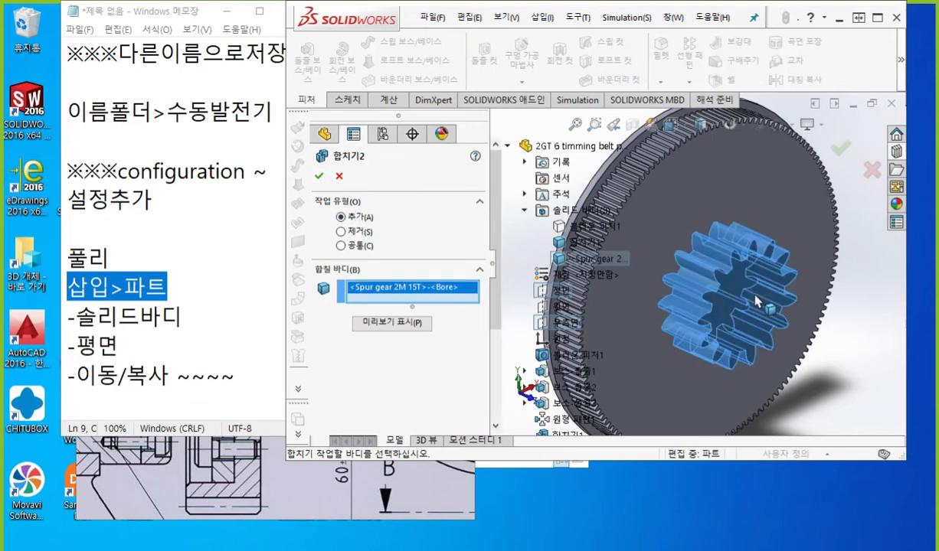
{"action": "left_click", "coordinate": [691, 187]}
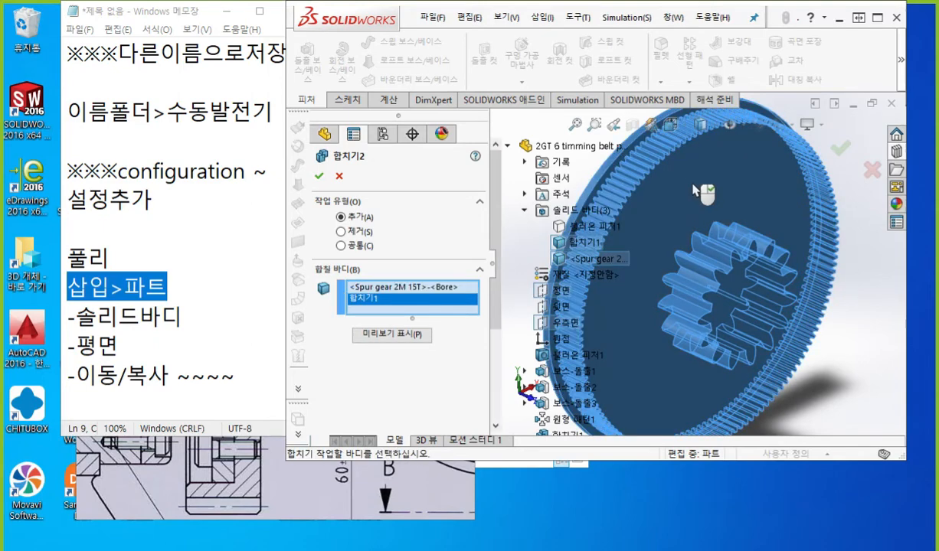
- Underline the selected 합치기1 and Spur gear bodies in red, and complete the Combine
{"action": "scroll", "coordinate": [772, 219], "scroll_direction": "down", "scroll_amount": 2}
{"action": "left_click_drag", "start_coordinate": [540, 247], "coordinate": [605, 249]}
{"action": "left_click_drag", "start_coordinate": [540, 270], "coordinate": [651, 275]}
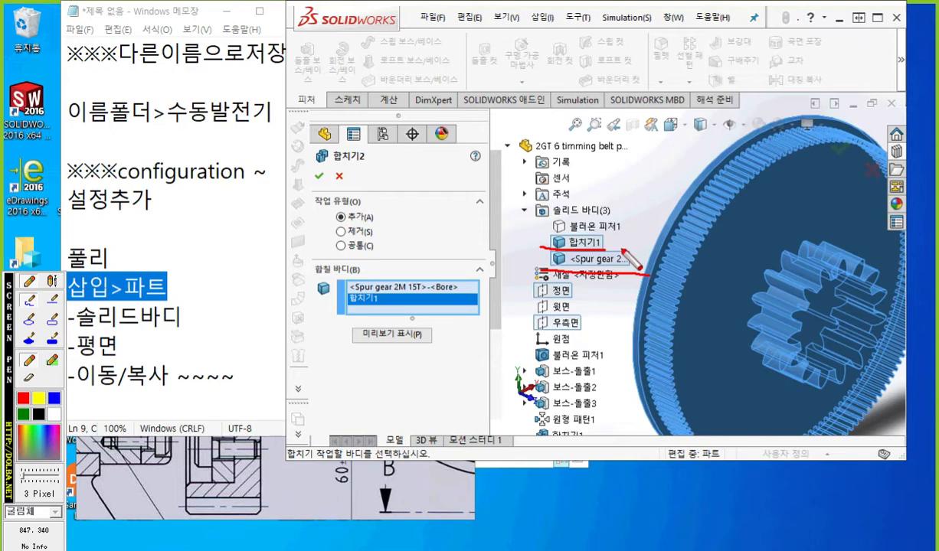
{"action": "key", "text": "Escape"}
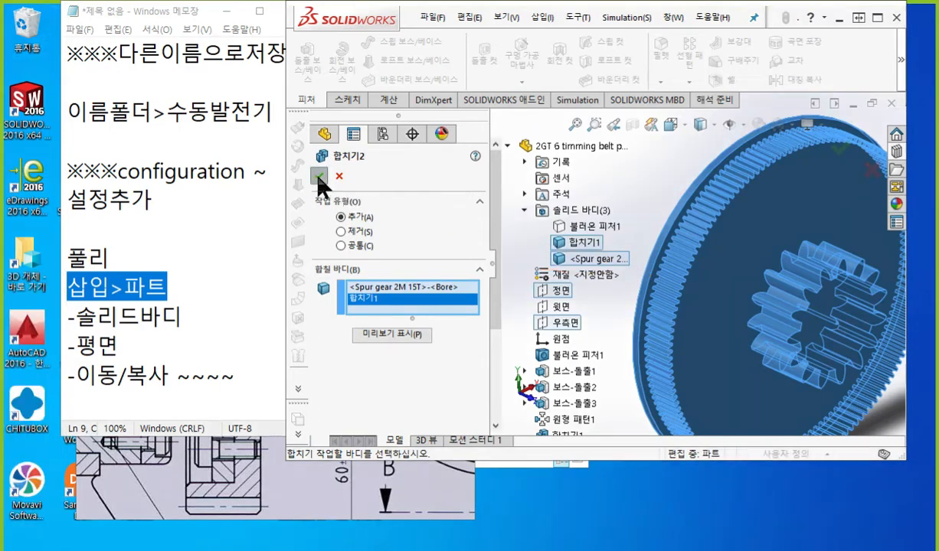
{"action": "left_click", "coordinate": [320, 178]}
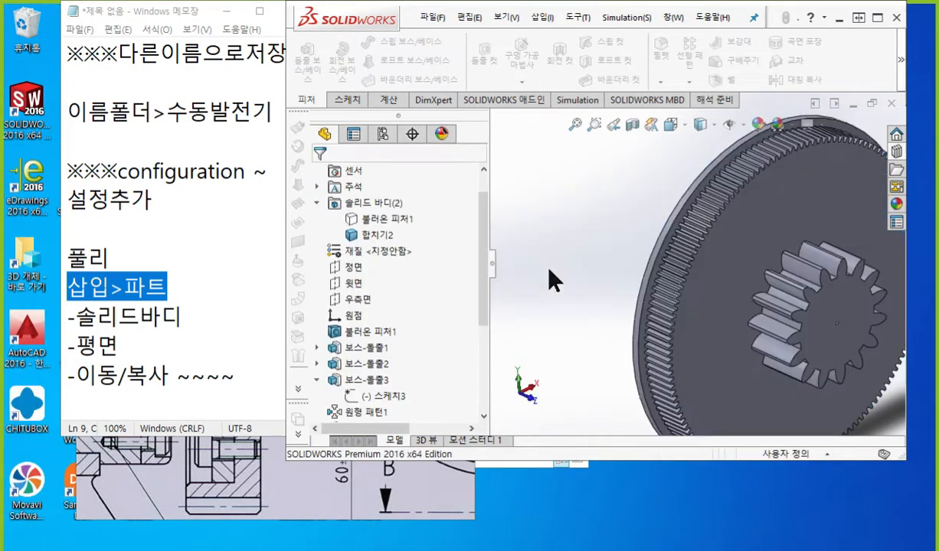
- Underline the 불러온 피처1 and 합치기2 bodies in the 솔리드 바디 folder in red
{"action": "mouse_move", "coordinate": [622, 265]}
{"action": "middle_mouse_down", "text": "ctrl"}
{"action": "mouse_move", "coordinate": [528, 281]}
{"action": "mouse_move", "coordinate": [515, 262]}
{"action": "middle_mouse_up", "text": "ctrl"}
{"action": "key", "text": "F12"}
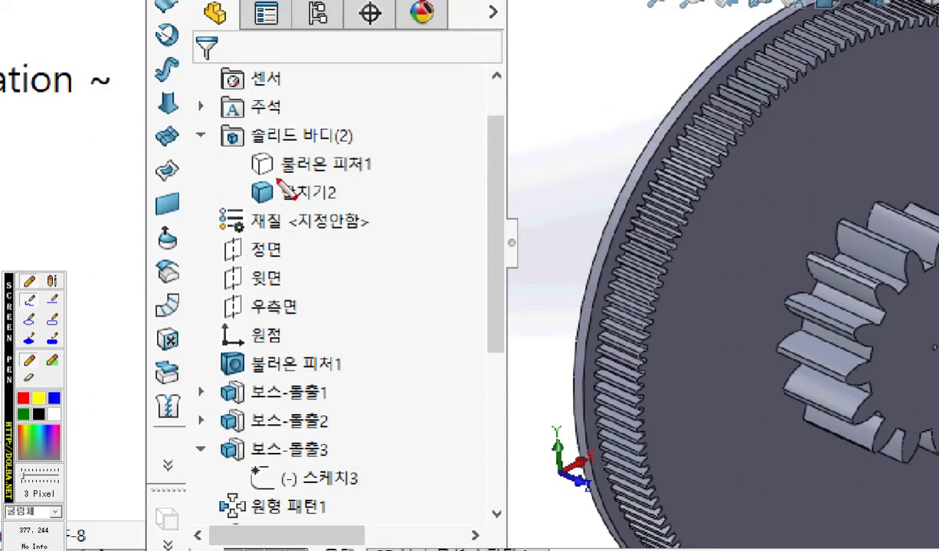
{"action": "left_click_drag", "start_coordinate": [275, 179], "coordinate": [362, 183]}
{"action": "left_click_drag", "start_coordinate": [261, 209], "coordinate": [365, 209]}
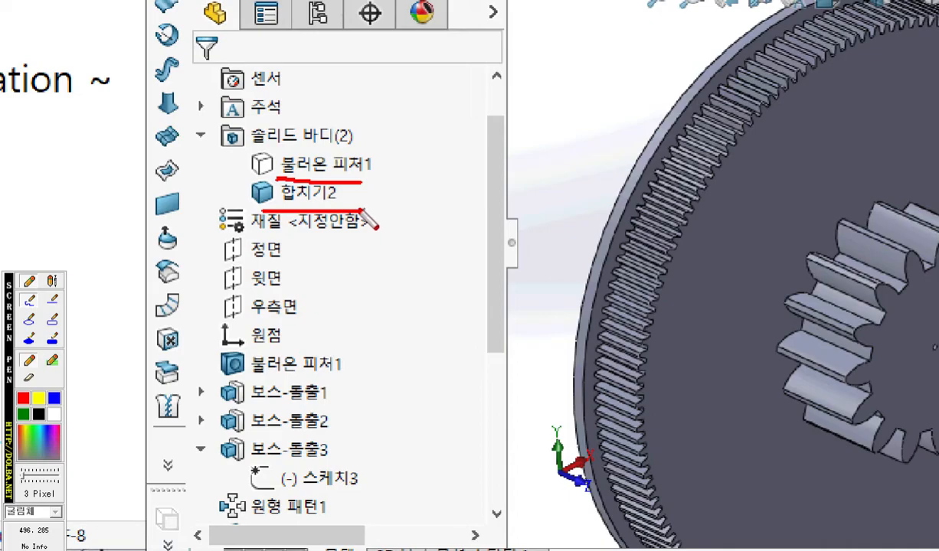
{"action": "key", "text": "Escape"}
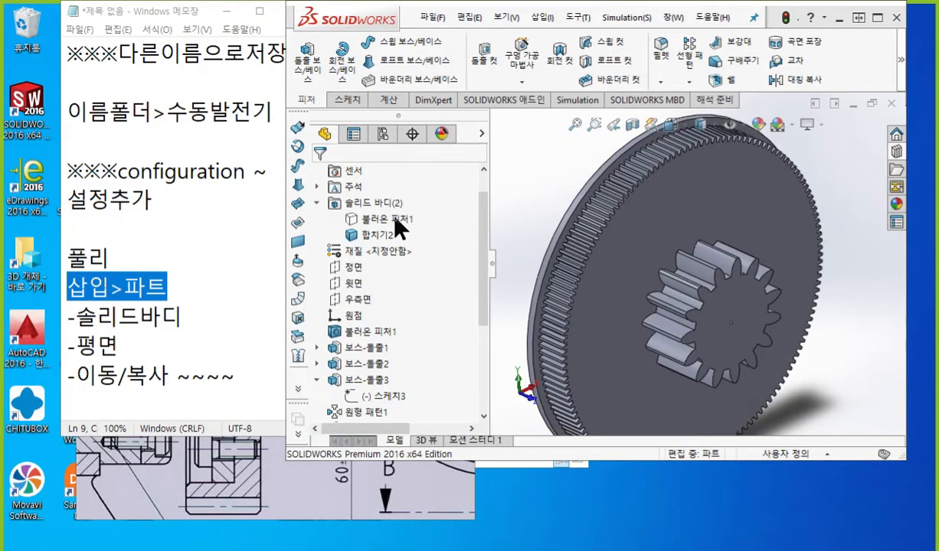
- Show the hidden 불러온 피처1 solid body
{"action": "right_click", "coordinate": [395, 219]}
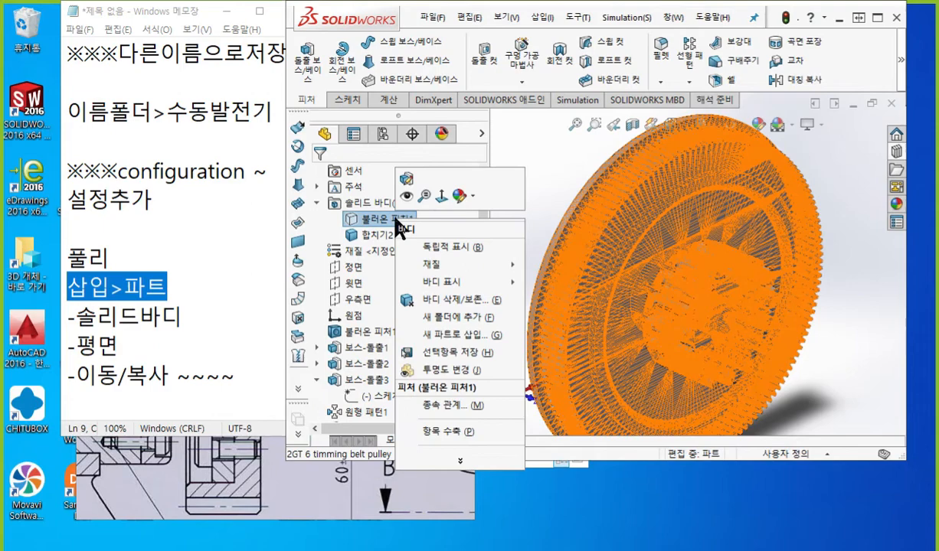
{"action": "left_click", "coordinate": [408, 197]}
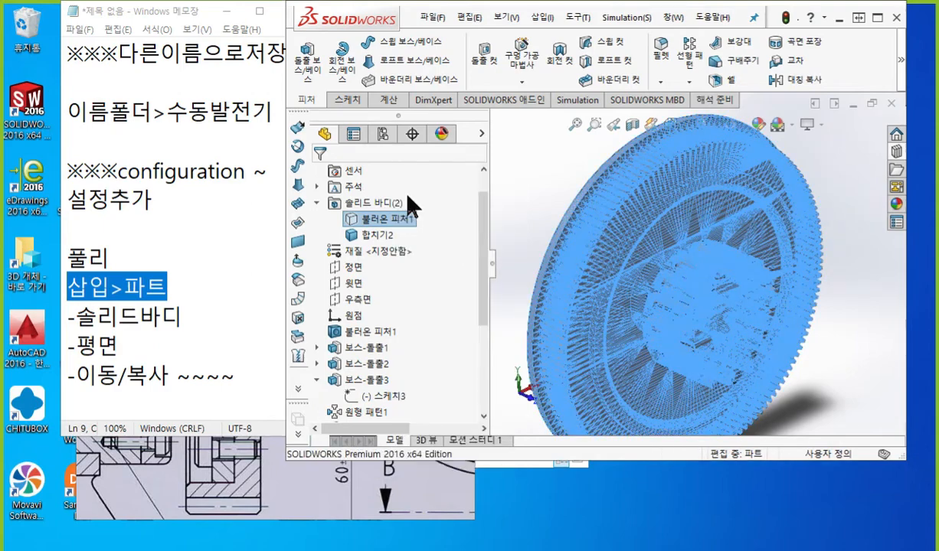
{"action": "left_click", "coordinate": [527, 189]}
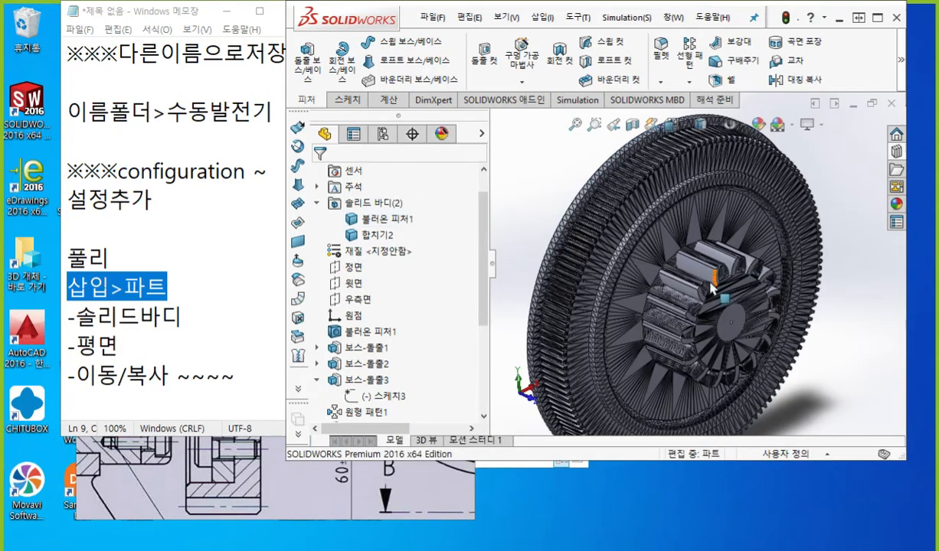
- Examine the 불러온 피처1 solid body over the combined pulley and gear teeth, highlighting the body in the model
{"action": "scroll", "coordinate": [713, 284], "scroll_direction": "down", "scroll_amount": 5}
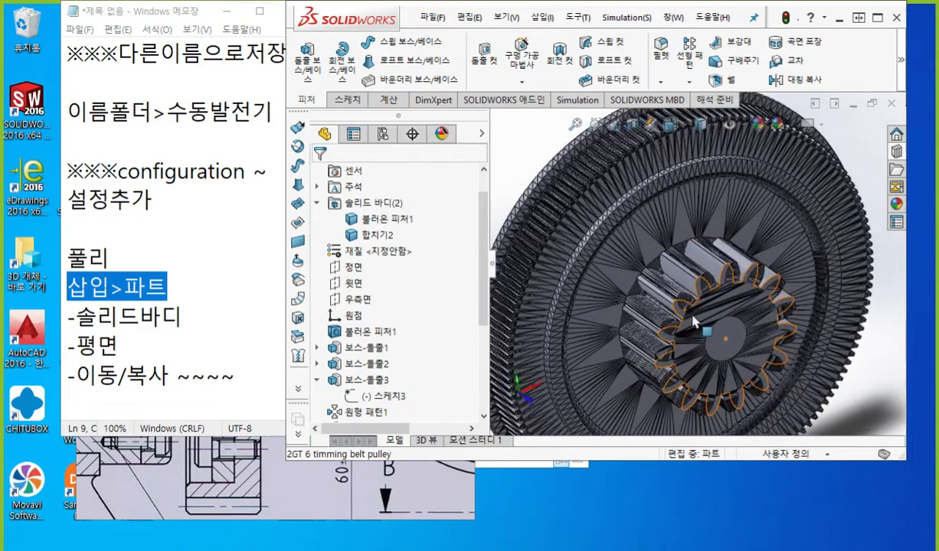
{"action": "scroll", "coordinate": [693, 316], "scroll_direction": "down", "scroll_amount": 5}
{"action": "mouse_move", "coordinate": [700, 303]}
{"action": "middle_mouse_down"}
{"action": "mouse_move", "coordinate": [714, 299]}
{"action": "mouse_move", "coordinate": [703, 308]}
{"action": "middle_mouse_up"}
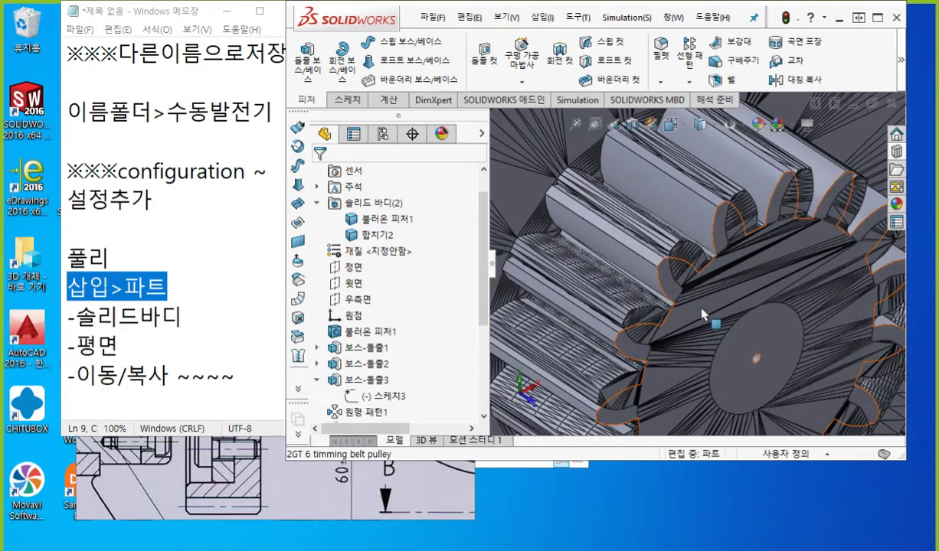
{"action": "scroll", "coordinate": [705, 315], "scroll_direction": "up", "scroll_amount": 2}
{"action": "middle_click_drag", "start_coordinate": [748, 339], "coordinate": [722, 310], "text": "ctrl"}
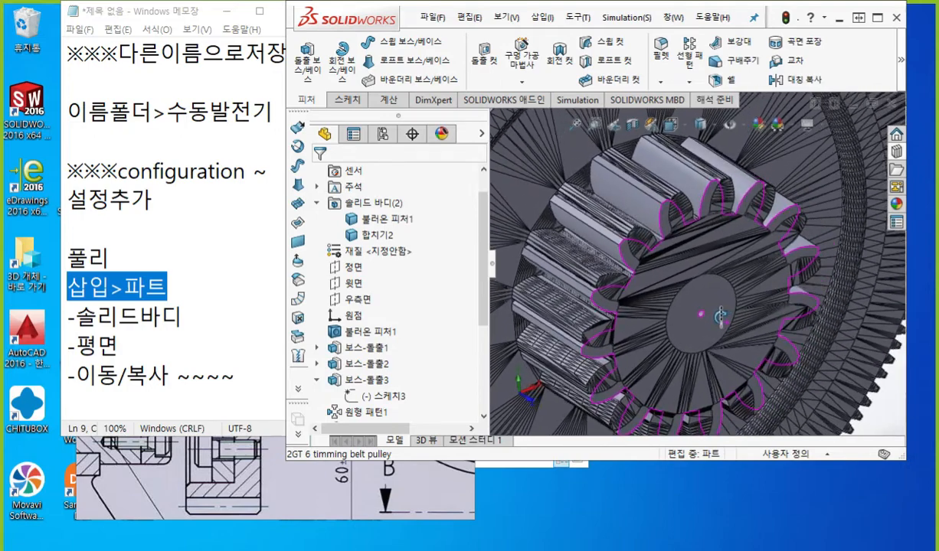
{"action": "left_click", "coordinate": [398, 221]}
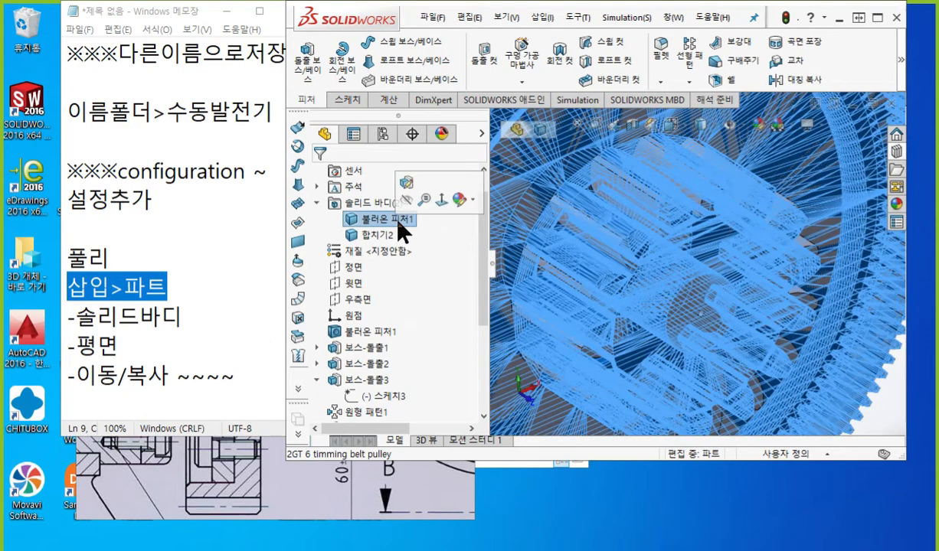
{"action": "scroll", "coordinate": [585, 266], "scroll_direction": "up", "scroll_amount": 5}
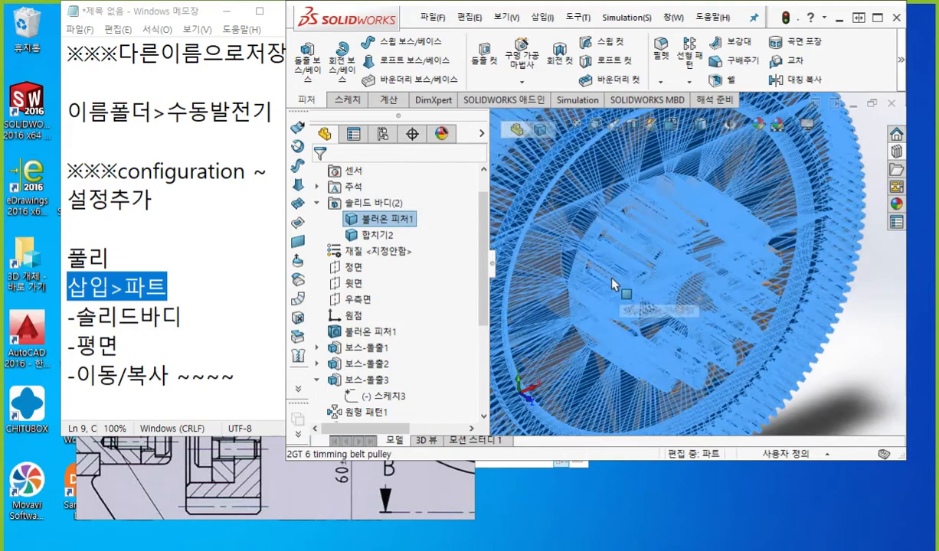
{"action": "middle_click_drag", "start_coordinate": [699, 322], "coordinate": [704, 300]}
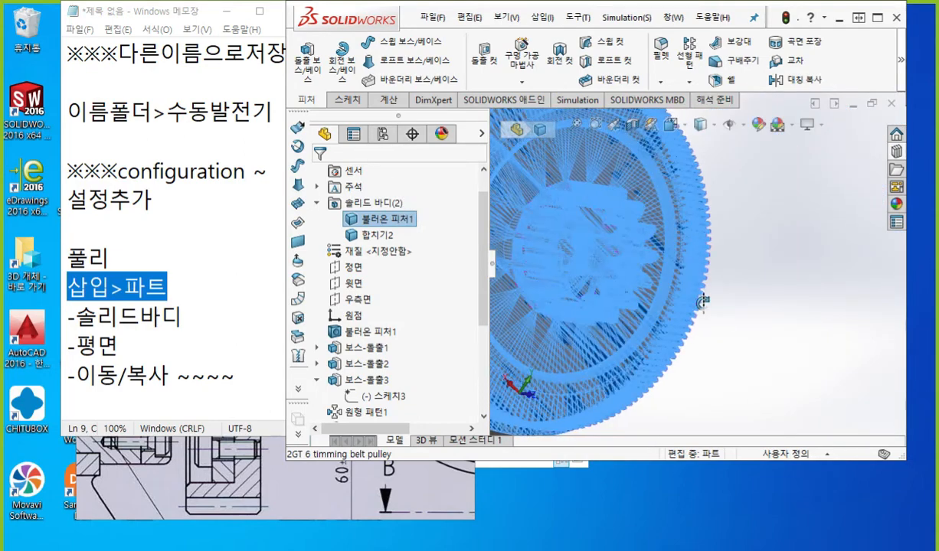
{"action": "middle_click_drag", "start_coordinate": [629, 286], "coordinate": [691, 290], "text": "ctrl"}
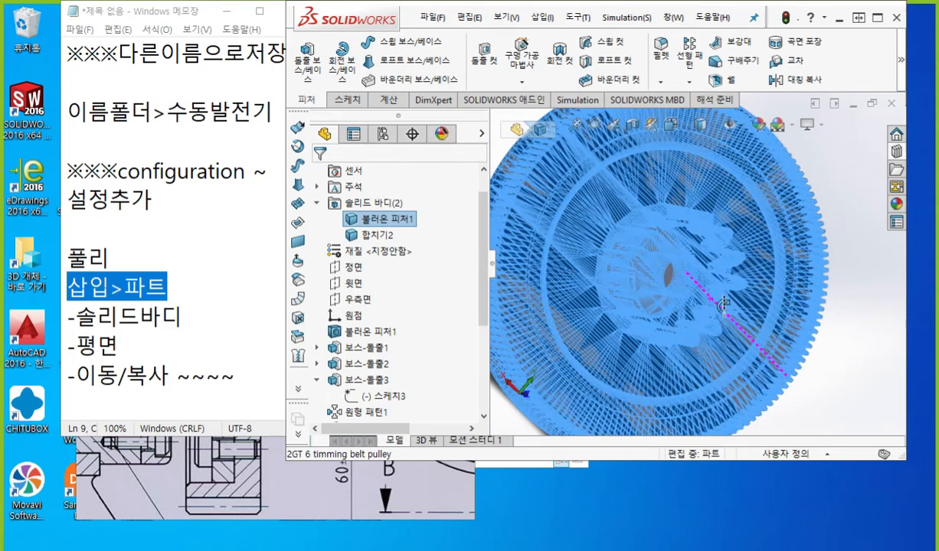
{"action": "right_click", "coordinate": [390, 221]}
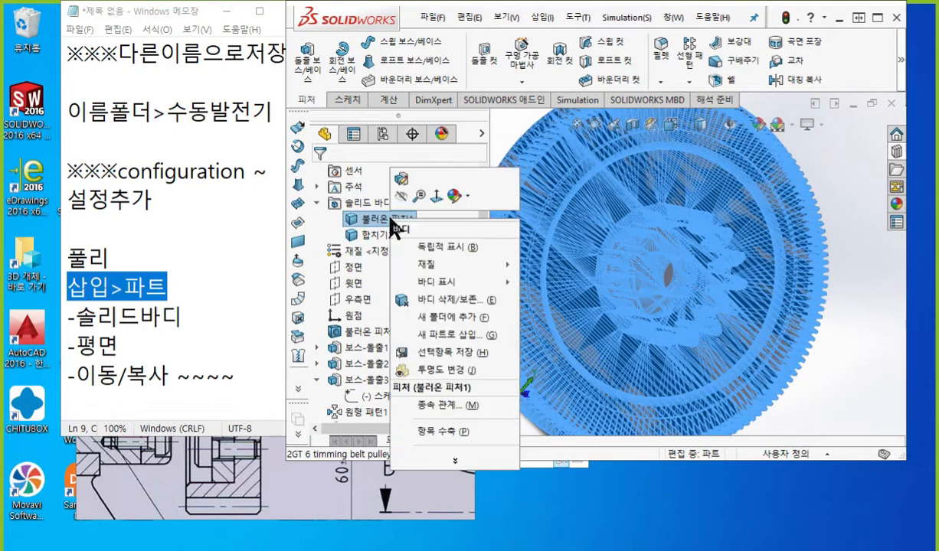
{"action": "left_click", "coordinate": [818, 363]}
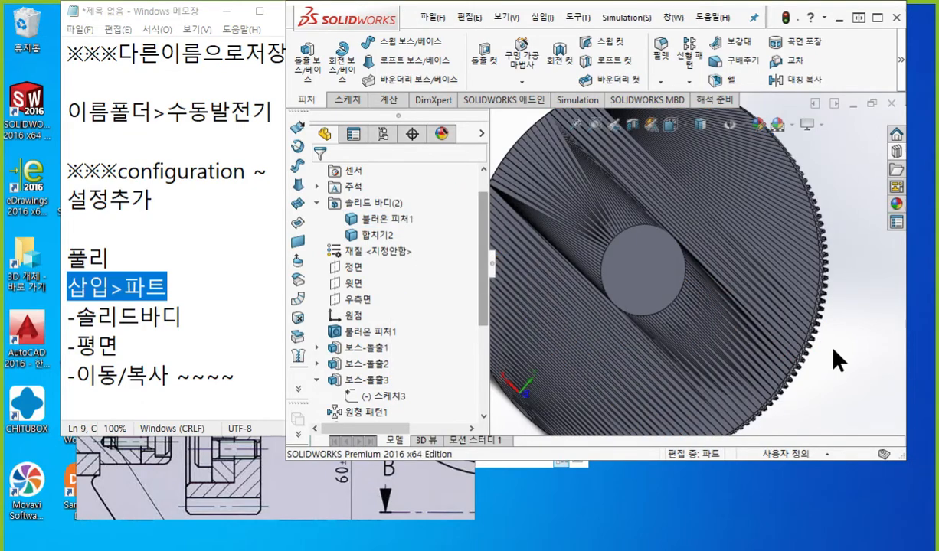
{"action": "middle_click_drag", "start_coordinate": [747, 335], "coordinate": [590, 320]}
{"action": "middle_click_drag", "start_coordinate": [656, 329], "coordinate": [484, 351]}
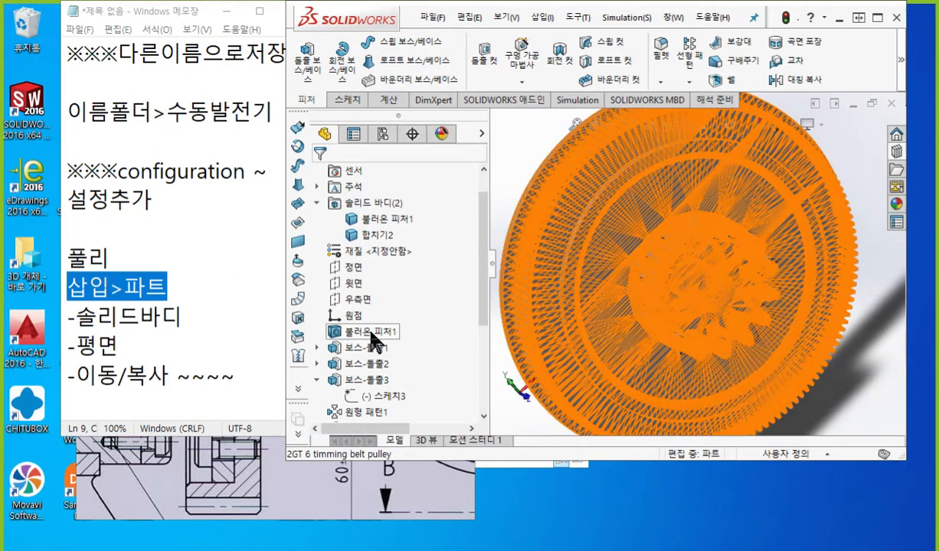
- Delete the 불러온 피처1 feature, marking it with a red "Del" note and underlining the deletion dialog's title before confirming
{"action": "left_click", "coordinate": [369, 333]}
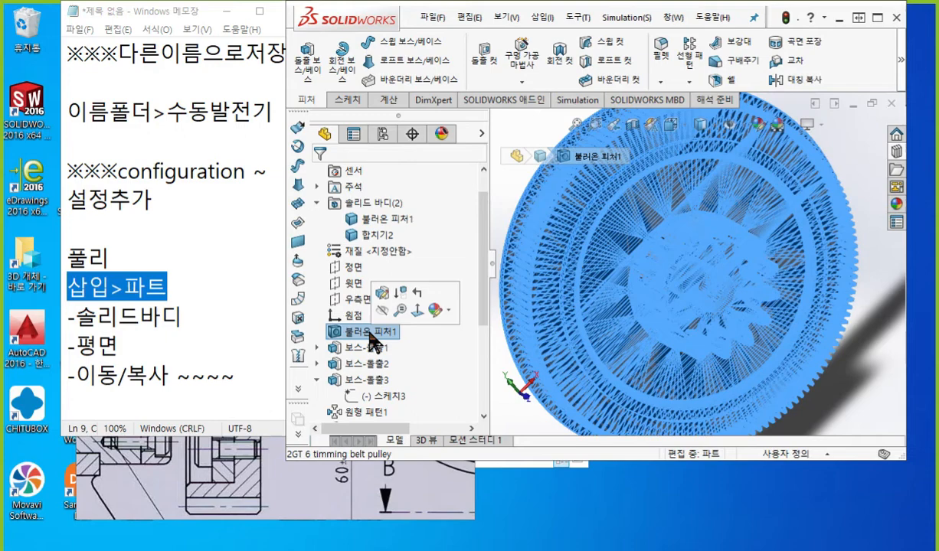
{"action": "key", "text": "Delete"}
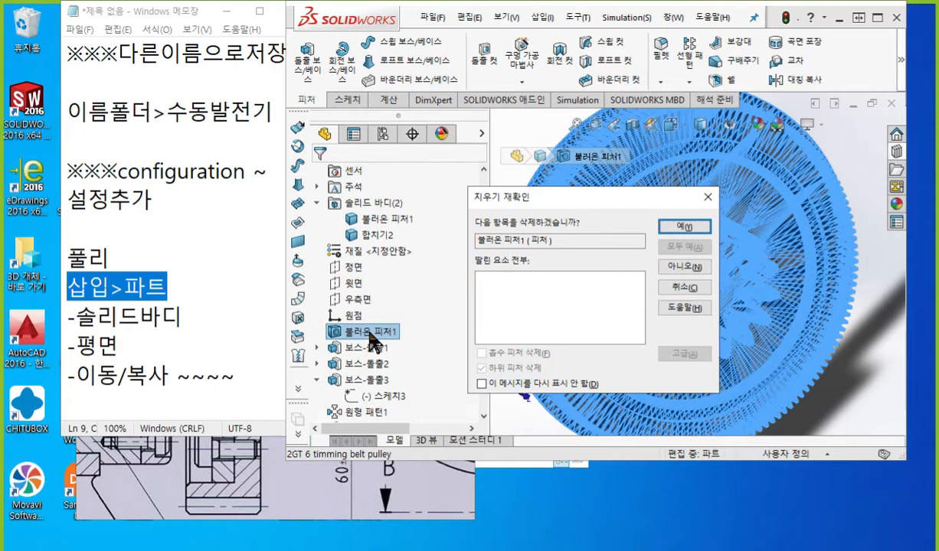
{"action": "key", "text": "ctrl+F1"}
{"action": "scroll", "coordinate": [417, 335], "scroll_direction": "up", "scroll_amount": 4}
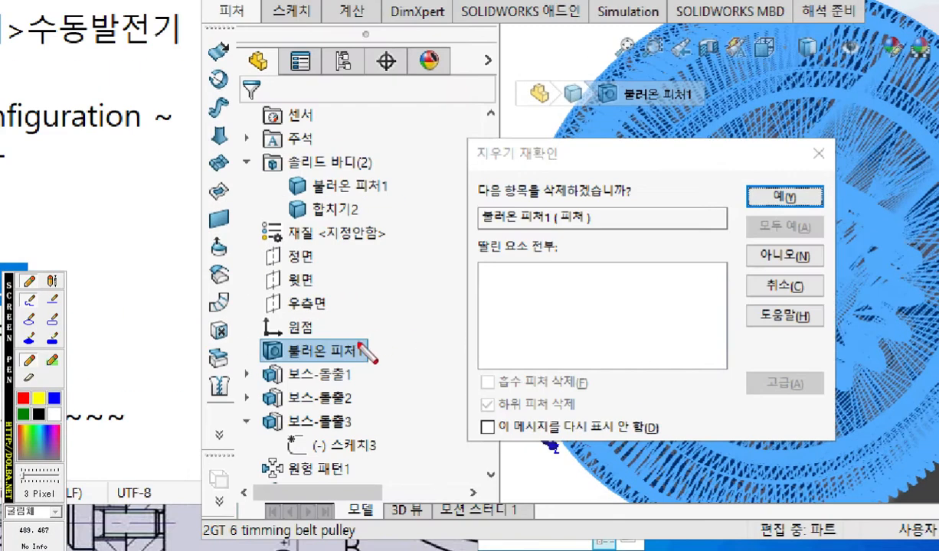
{"action": "left_click_drag", "start_coordinate": [358, 345], "coordinate": [474, 277]}
{"action": "mouse_move", "coordinate": [418, 245]}
{"action": "left_mouse_down"}
{"action": "mouse_move", "coordinate": [417, 269]}
{"action": "mouse_move", "coordinate": [443, 258]}
{"action": "mouse_move", "coordinate": [419, 275]}
{"action": "mouse_move", "coordinate": [459, 274]}
{"action": "left_mouse_up"}
{"action": "left_click_drag", "start_coordinate": [462, 223], "coordinate": [476, 270]}
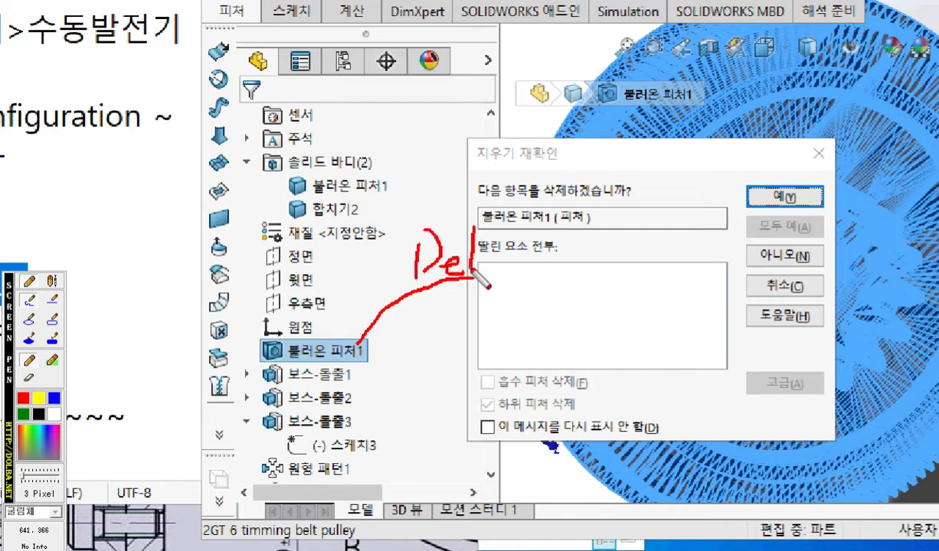
{"action": "left_click_drag", "start_coordinate": [475, 166], "coordinate": [601, 167]}
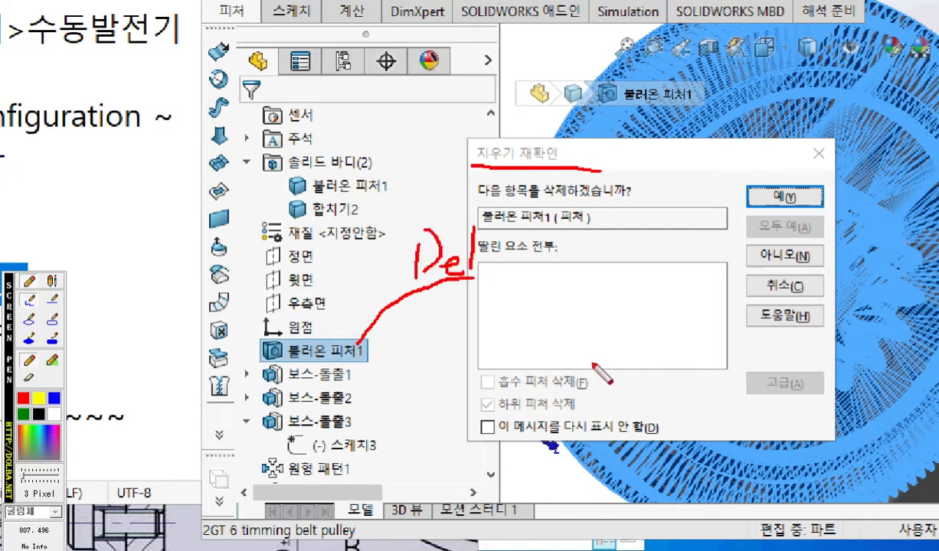
{"action": "left_click_drag", "start_coordinate": [504, 269], "coordinate": [537, 366]}
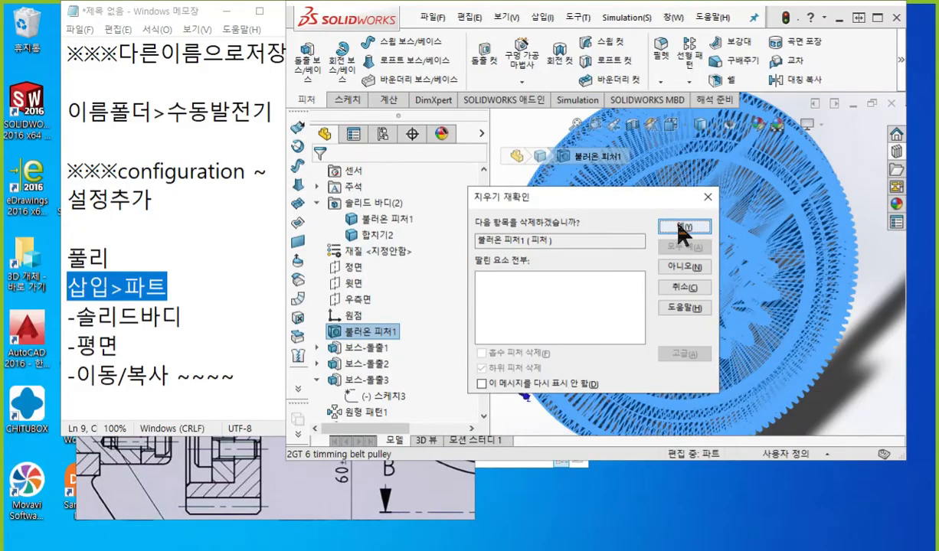
{"action": "left_click", "coordinate": [784, 197]}
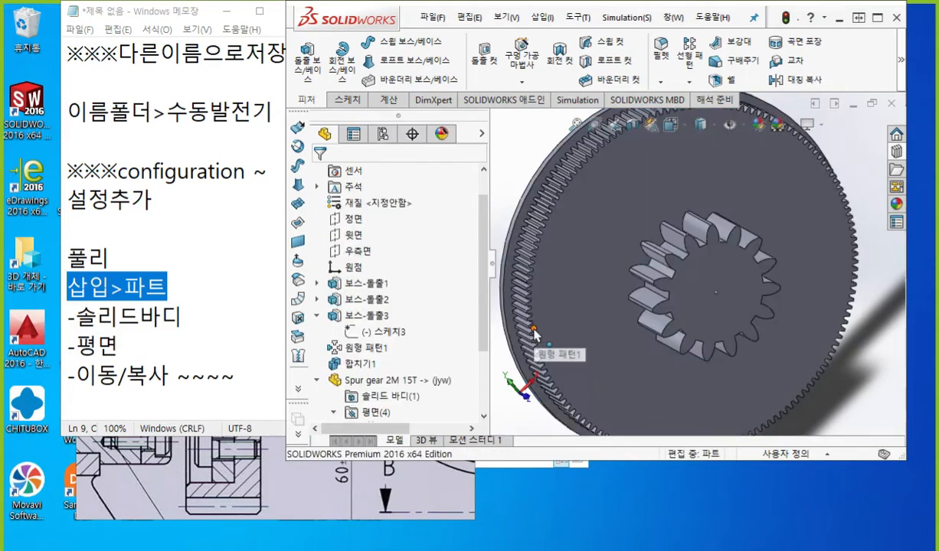
{"action": "scroll", "coordinate": [534, 330], "scroll_direction": "up", "scroll_amount": 3}
{"action": "middle_click_drag", "start_coordinate": [534, 330], "coordinate": [626, 301]}
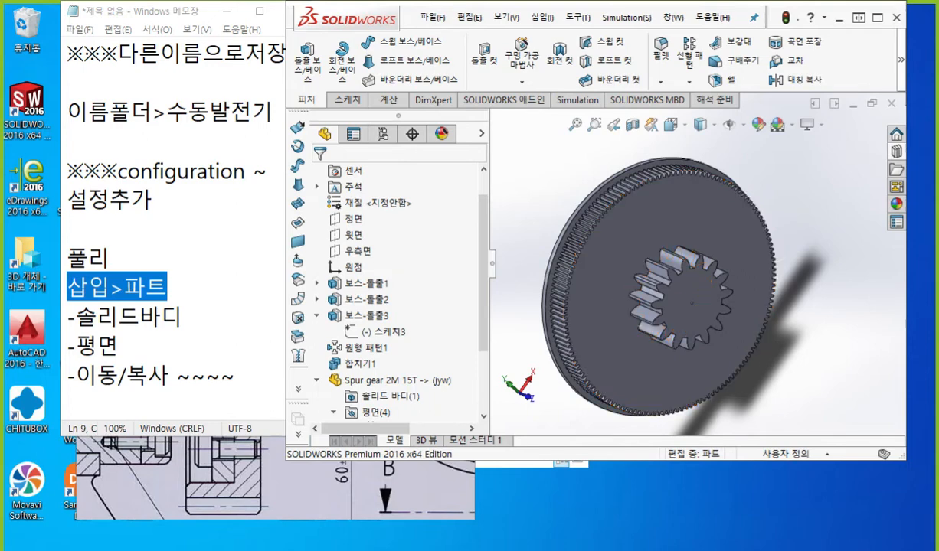
- Switch to the YouTube gearbox generator video and mark the orange belt pulley with a red arrow, clearing the mark afterward
{"action": "key", "text": "alt+Tab"}
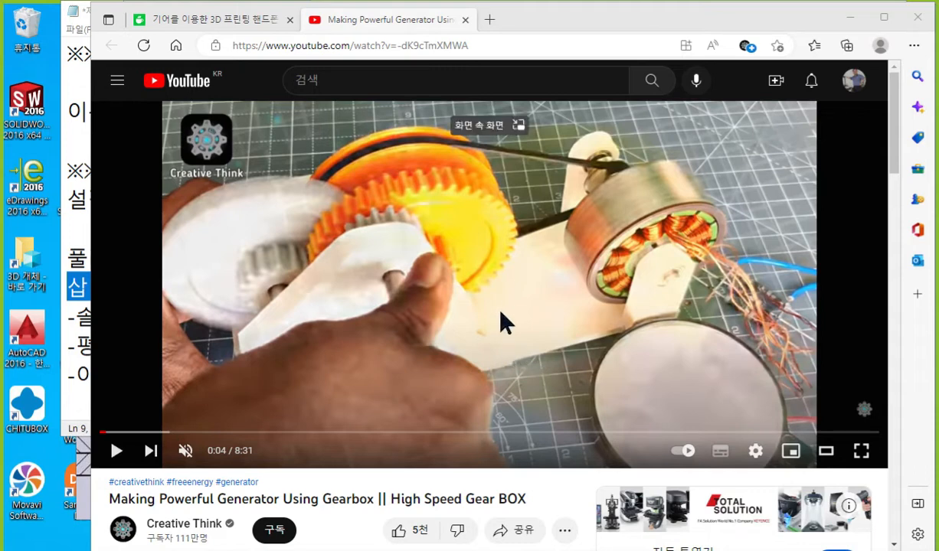
{"action": "key", "text": "F12"}
{"action": "left_click_drag", "start_coordinate": [441, 77], "coordinate": [423, 134]}
{"action": "mouse_move", "coordinate": [416, 96]}
{"action": "left_mouse_down"}
{"action": "mouse_move", "coordinate": [418, 112]}
{"action": "mouse_move", "coordinate": [442, 115]}
{"action": "mouse_move", "coordinate": [469, 101]}
{"action": "left_mouse_up"}
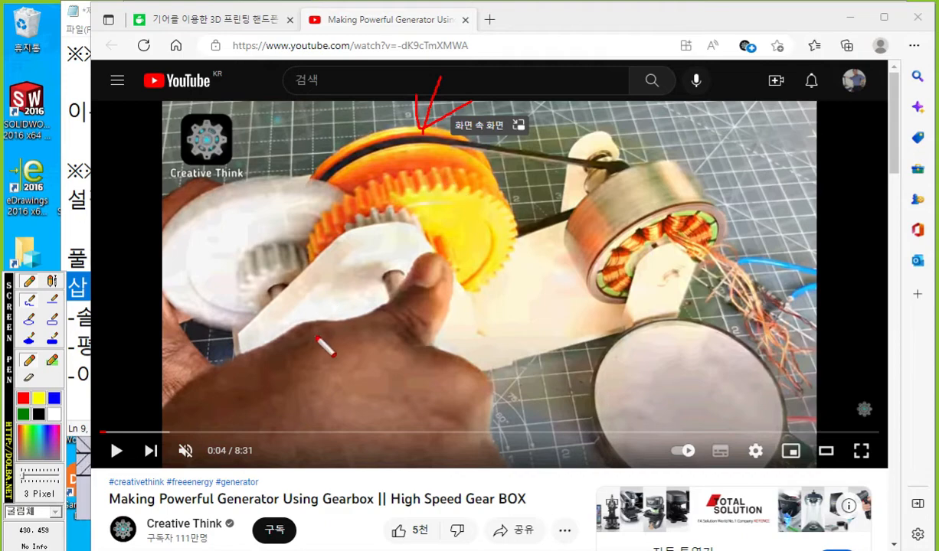
{"action": "key", "text": "Escape"}
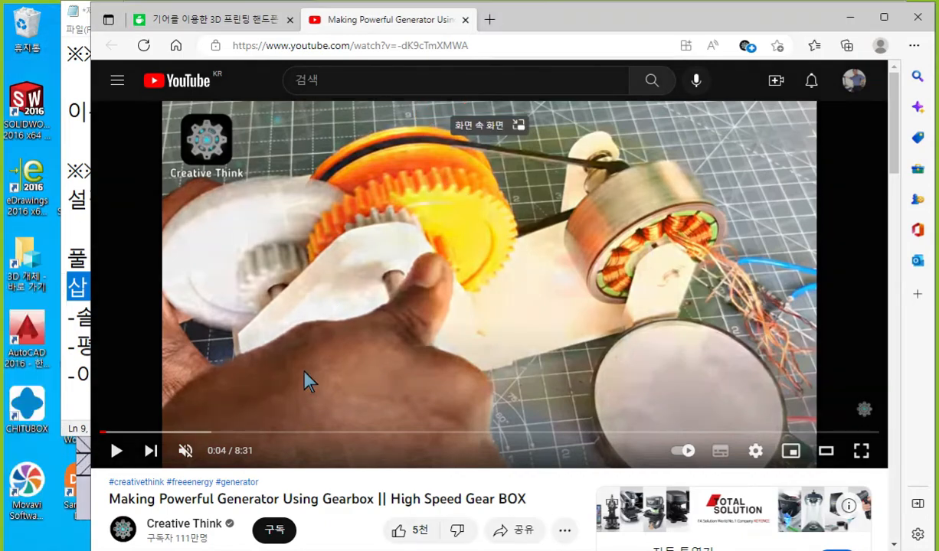
- Jump to 0:20 in the video, mark the orange pulley's small gear teeth and rim in red, and clear the marks
{"action": "left_click", "coordinate": [131, 433]}
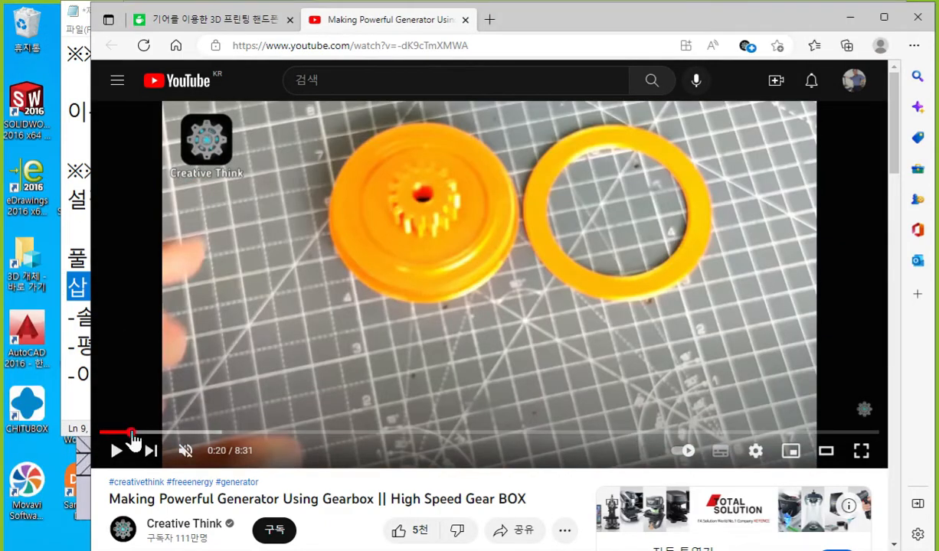
{"action": "key", "text": "F12"}
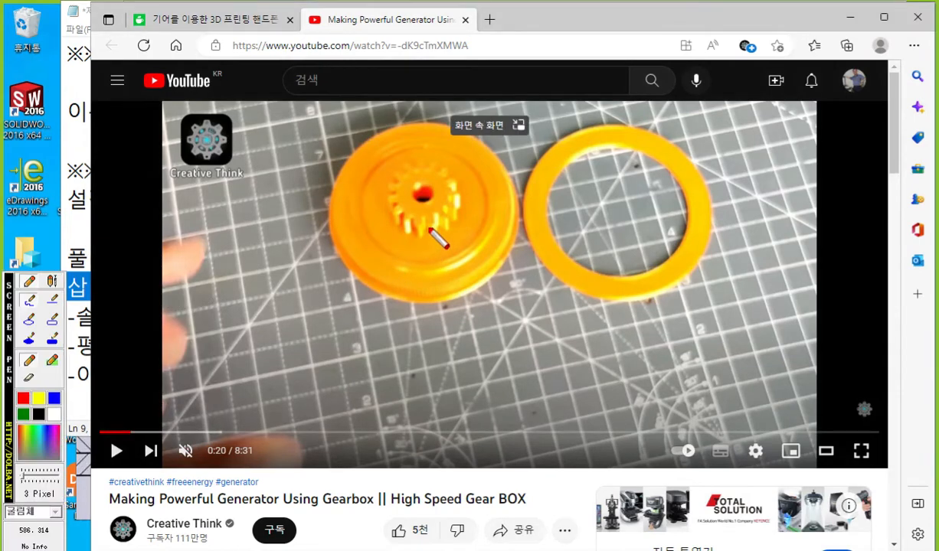
{"action": "mouse_move", "coordinate": [416, 220]}
{"action": "left_mouse_down"}
{"action": "mouse_move", "coordinate": [423, 230]}
{"action": "mouse_move", "coordinate": [426, 218]}
{"action": "left_mouse_up"}
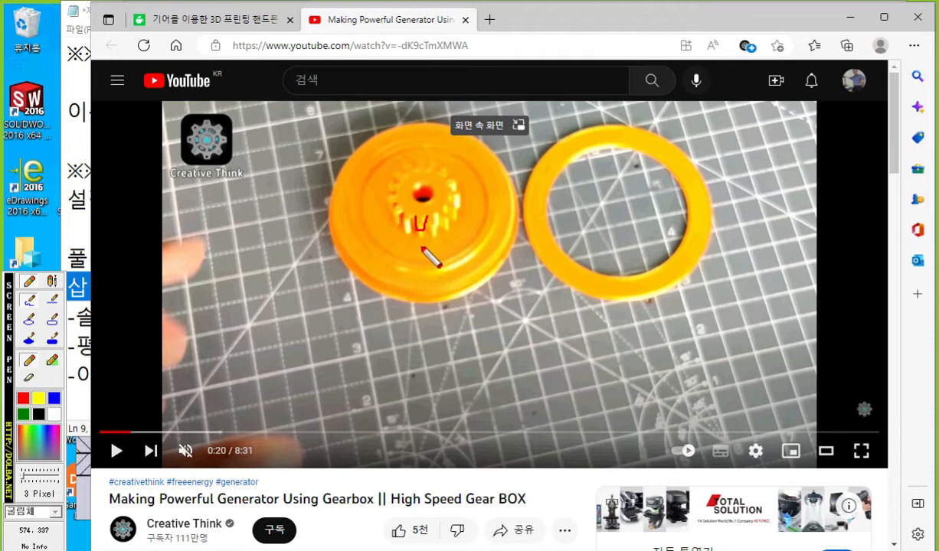
{"action": "mouse_move", "coordinate": [419, 248]}
{"action": "left_mouse_down"}
{"action": "mouse_move", "coordinate": [468, 260]}
{"action": "mouse_move", "coordinate": [469, 330]}
{"action": "left_mouse_up"}
{"action": "left_click_drag", "start_coordinate": [485, 250], "coordinate": [462, 273]}
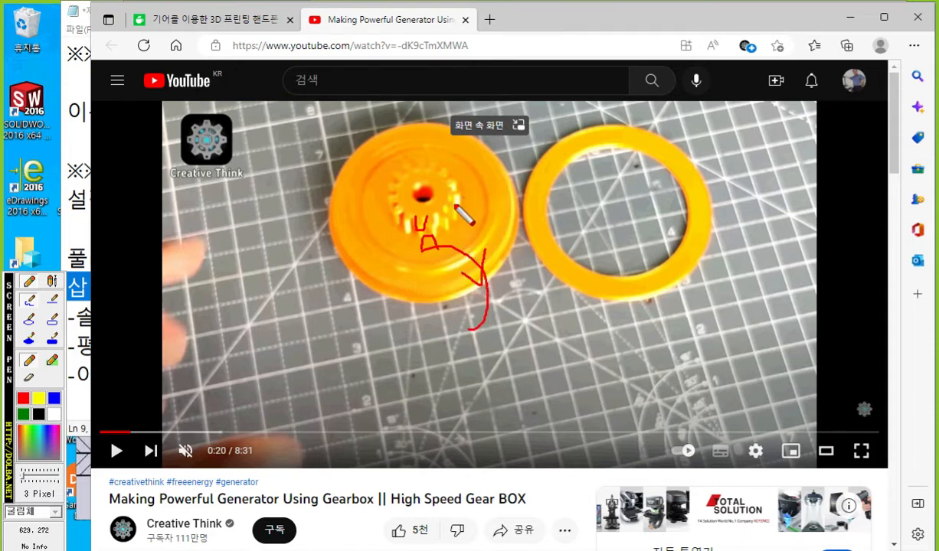
{"action": "mouse_move", "coordinate": [435, 219]}
{"action": "left_mouse_down"}
{"action": "mouse_move", "coordinate": [469, 176]}
{"action": "mouse_move", "coordinate": [477, 212]}
{"action": "left_mouse_up"}
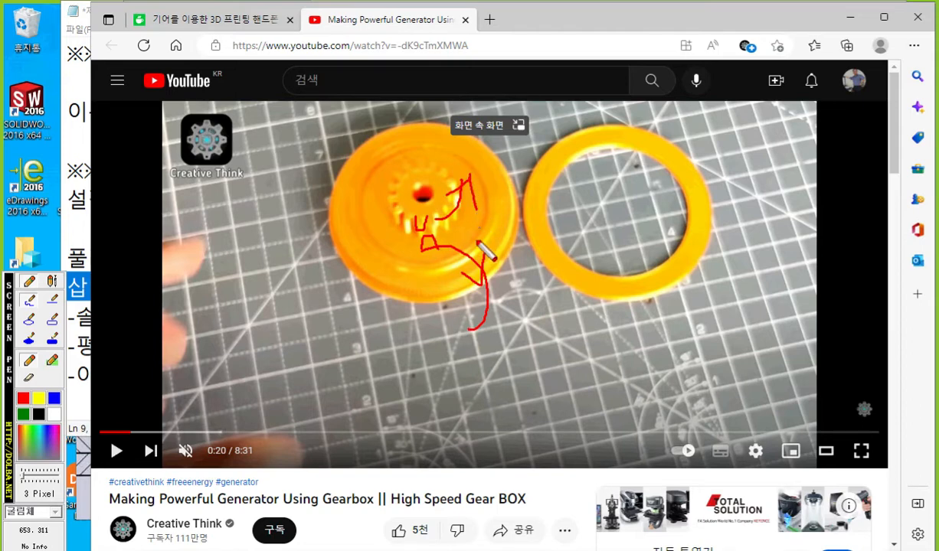
{"action": "left_click_drag", "start_coordinate": [398, 284], "coordinate": [397, 297]}
{"action": "mouse_move", "coordinate": [404, 285]}
{"action": "left_mouse_down"}
{"action": "mouse_move", "coordinate": [413, 305]}
{"action": "mouse_move", "coordinate": [436, 299]}
{"action": "left_mouse_up"}
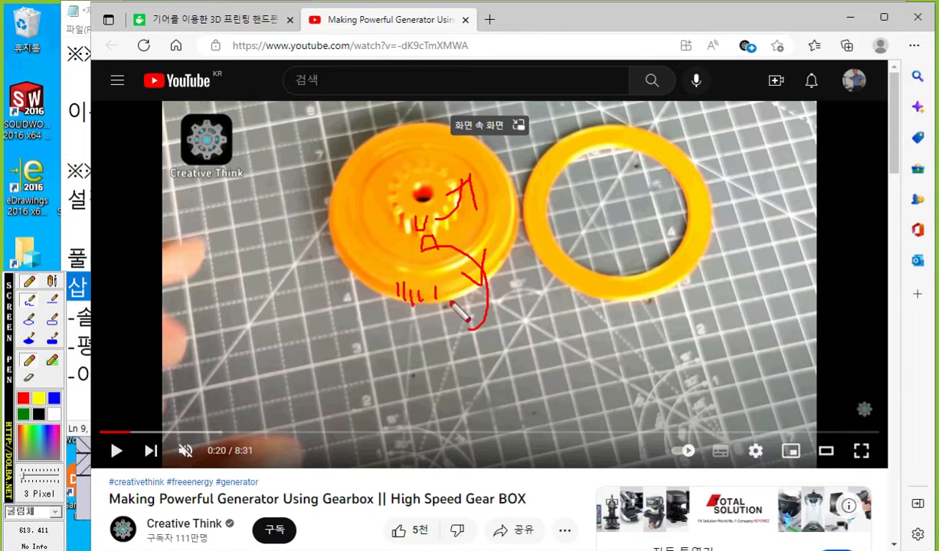
{"action": "key", "text": "Escape"}
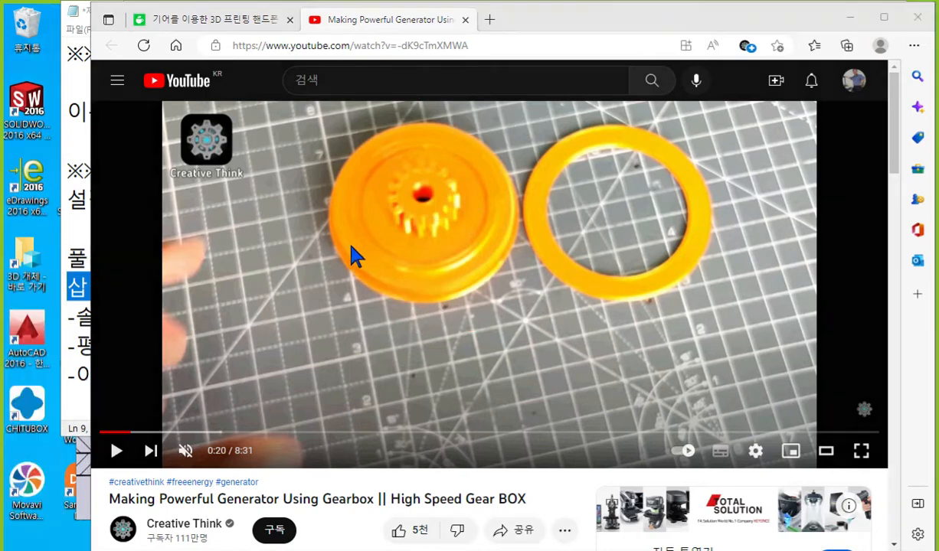
- Return the video to 0:00, mark the motor's axis and wires in red, and draw red rotation arrows on the motor and pulley
{"action": "left_click", "coordinate": [108, 434]}
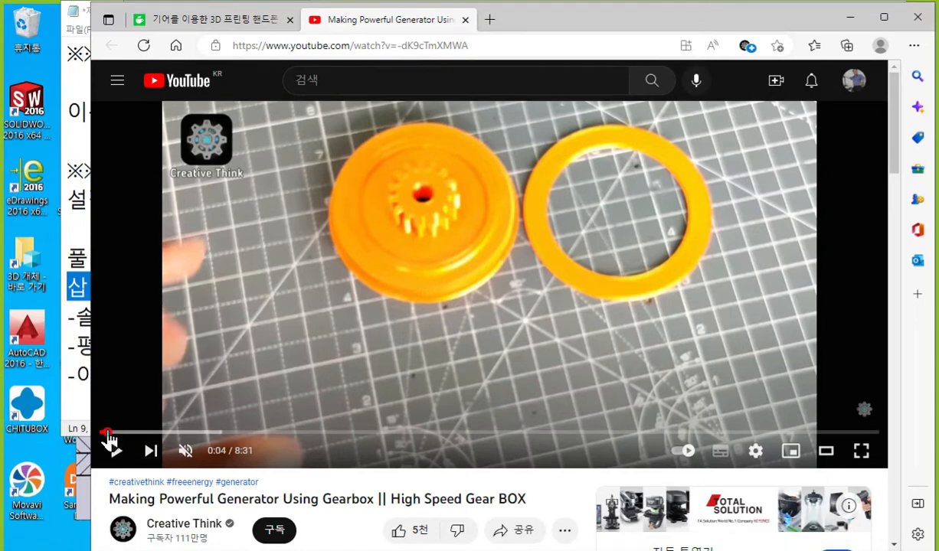
{"action": "left_click", "coordinate": [101, 433]}
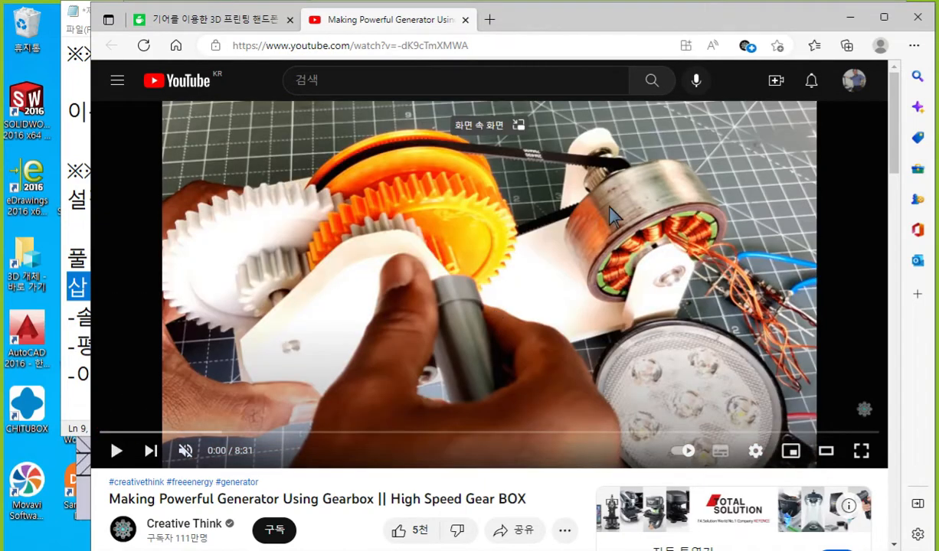
{"action": "key", "text": "F2"}
{"action": "left_click_drag", "start_coordinate": [595, 137], "coordinate": [667, 259]}
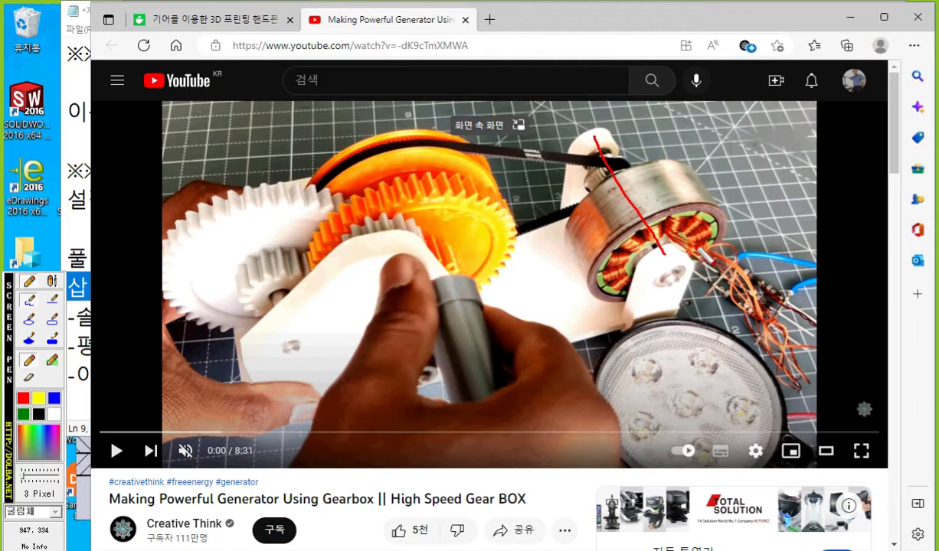
{"action": "left_click_drag", "start_coordinate": [841, 253], "coordinate": [724, 209]}
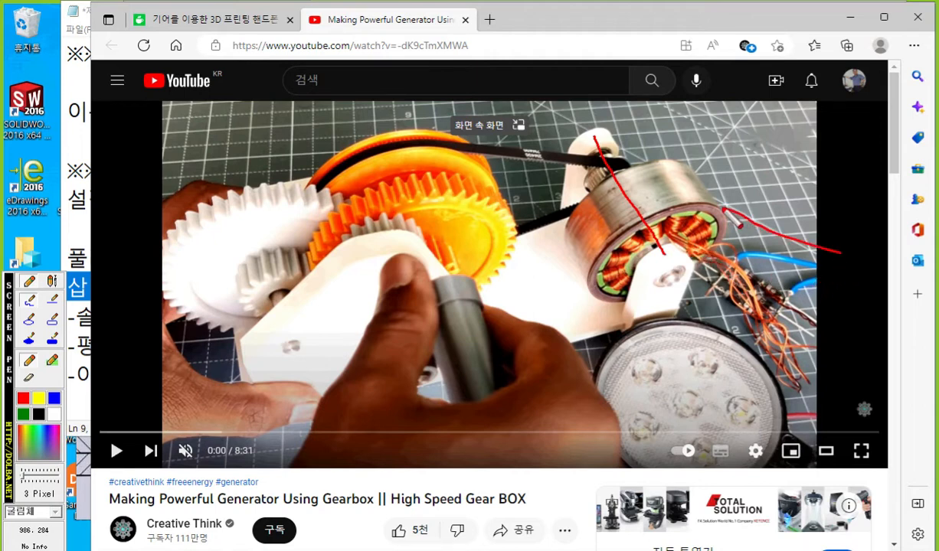
{"action": "left_click_drag", "start_coordinate": [846, 280], "coordinate": [675, 241]}
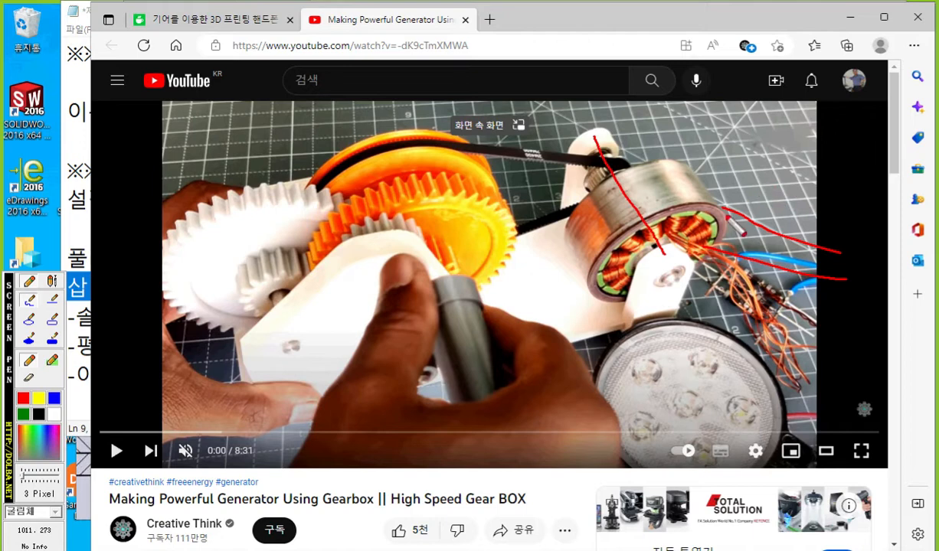
{"action": "mouse_move", "coordinate": [670, 183]}
{"action": "left_mouse_down"}
{"action": "mouse_move", "coordinate": [593, 192]}
{"action": "mouse_move", "coordinate": [574, 225]}
{"action": "mouse_move", "coordinate": [624, 220]}
{"action": "left_mouse_up"}
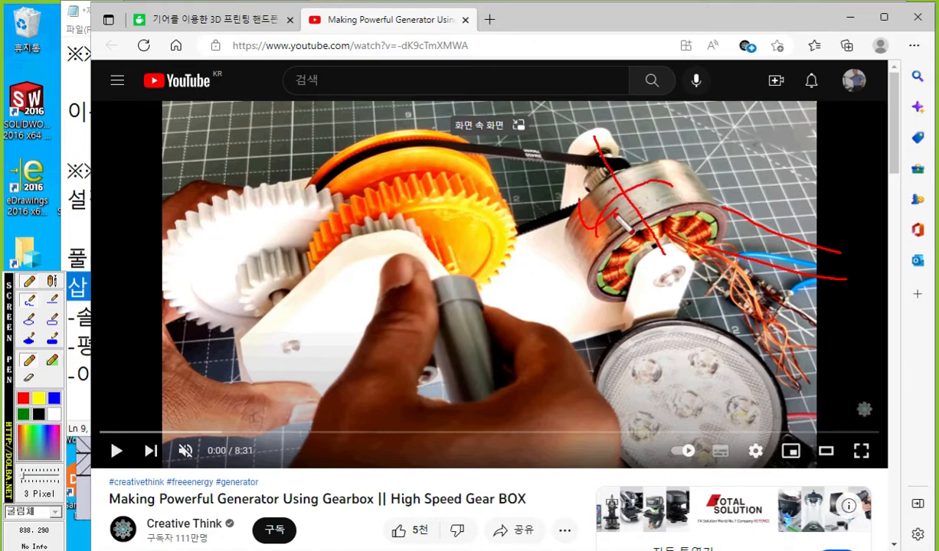
{"action": "mouse_move", "coordinate": [422, 148]}
{"action": "left_mouse_down"}
{"action": "mouse_move", "coordinate": [377, 173]}
{"action": "mouse_move", "coordinate": [371, 164]}
{"action": "mouse_move", "coordinate": [388, 175]}
{"action": "left_mouse_up"}
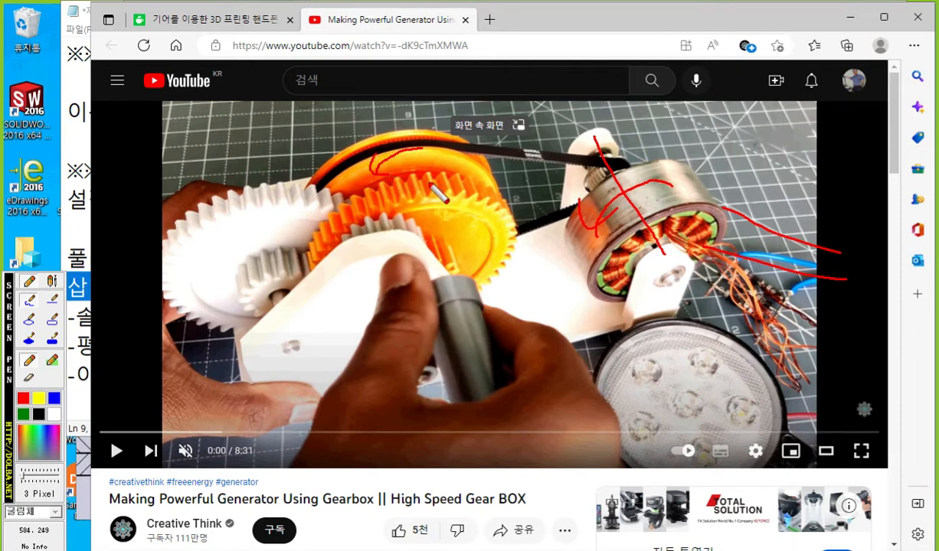
{"action": "right_click", "coordinate": [429, 188]}
- Draw black rotation arrows on the hand crank, orange pulley and motor in the video, and clear them
{"action": "key", "text": "ctrl+F1"}
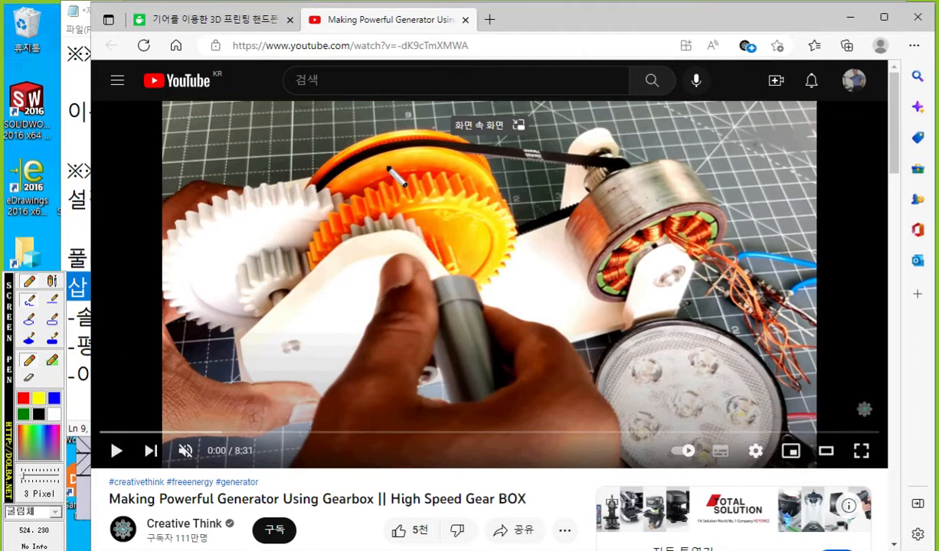
{"action": "mouse_move", "coordinate": [433, 345]}
{"action": "left_mouse_down"}
{"action": "mouse_move", "coordinate": [509, 312]}
{"action": "mouse_move", "coordinate": [554, 327]}
{"action": "mouse_move", "coordinate": [528, 354]}
{"action": "left_mouse_up"}
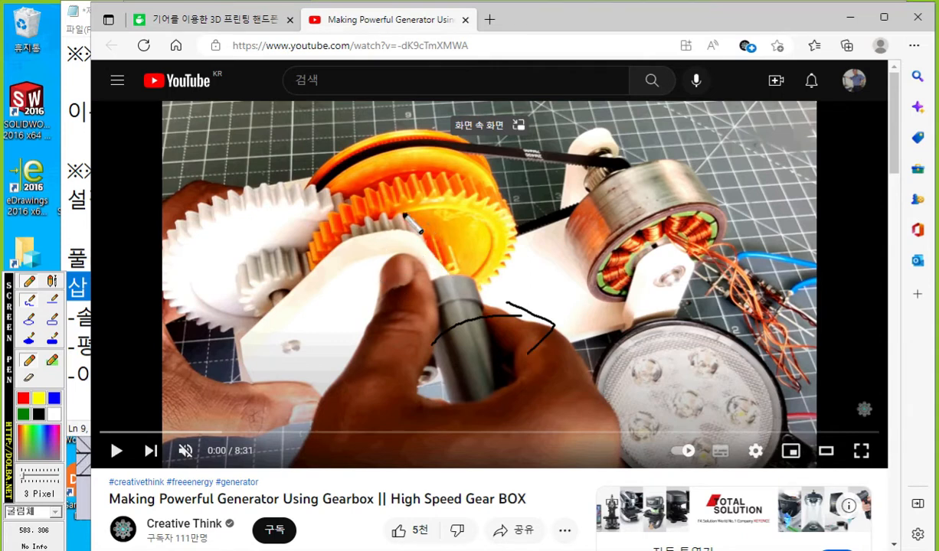
{"action": "mouse_move", "coordinate": [381, 169]}
{"action": "left_mouse_down"}
{"action": "mouse_move", "coordinate": [429, 156]}
{"action": "mouse_move", "coordinate": [449, 168]}
{"action": "mouse_move", "coordinate": [441, 171]}
{"action": "left_mouse_up"}
{"action": "mouse_move", "coordinate": [604, 190]}
{"action": "left_mouse_down"}
{"action": "mouse_move", "coordinate": [642, 197]}
{"action": "mouse_move", "coordinate": [667, 179]}
{"action": "left_mouse_up"}
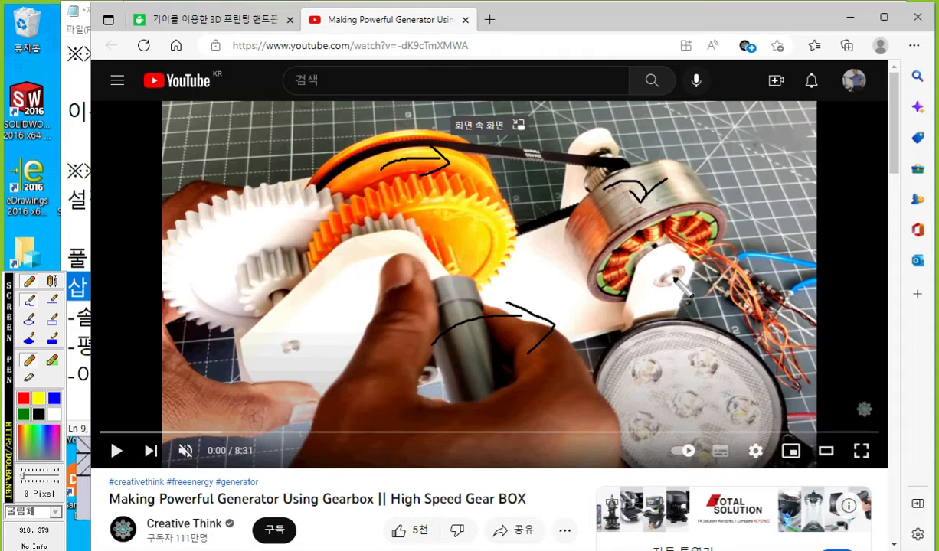
{"action": "key", "text": "Escape"}
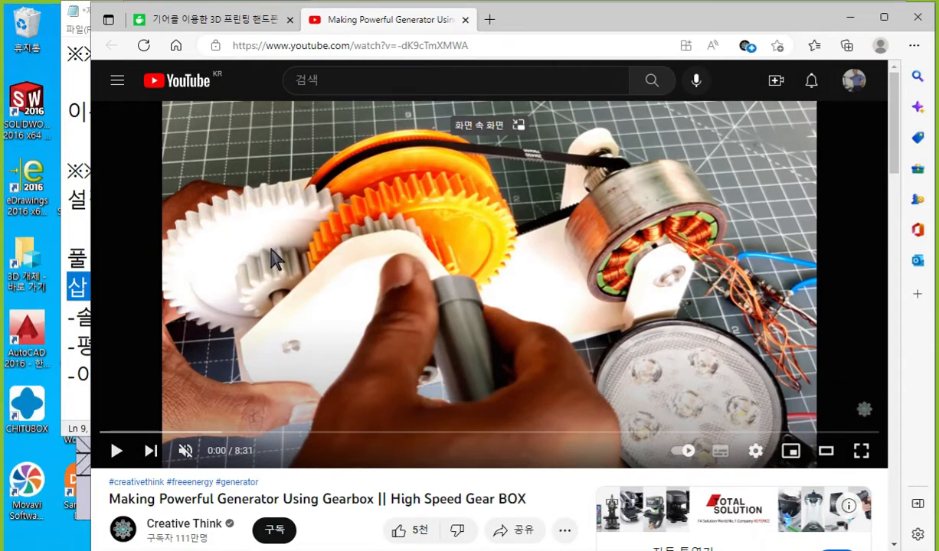
- Activate the screen pen for another annotation on the paused gearbox video
{"action": "key", "text": "F12"}
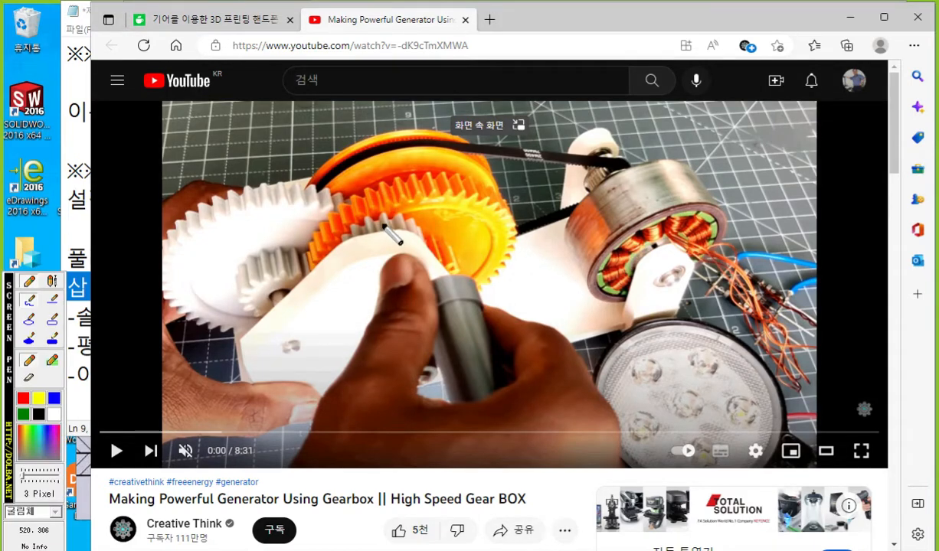
- Mark the gears in the gearbox video frame with short pen strokes and draw rotation arrows around the crank and gear shafts
{"action": "left_click_drag", "start_coordinate": [380, 223], "coordinate": [383, 249]}
{"action": "left_click_drag", "start_coordinate": [422, 182], "coordinate": [427, 201]}
{"action": "left_click_drag", "start_coordinate": [269, 189], "coordinate": [273, 205]}
{"action": "left_click_drag", "start_coordinate": [258, 258], "coordinate": [265, 289]}
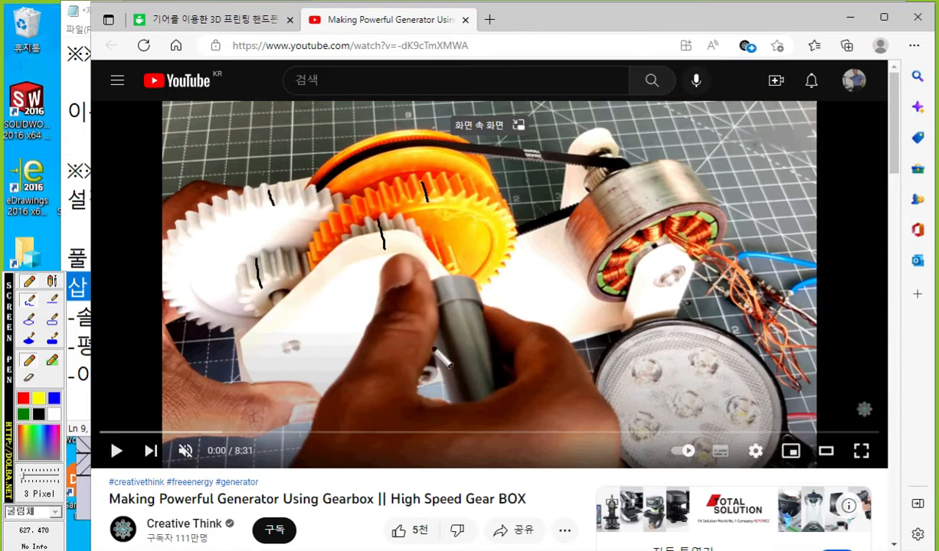
{"action": "mouse_move", "coordinate": [413, 329]}
{"action": "left_mouse_down"}
{"action": "mouse_move", "coordinate": [501, 285]}
{"action": "mouse_move", "coordinate": [512, 321]}
{"action": "left_mouse_up"}
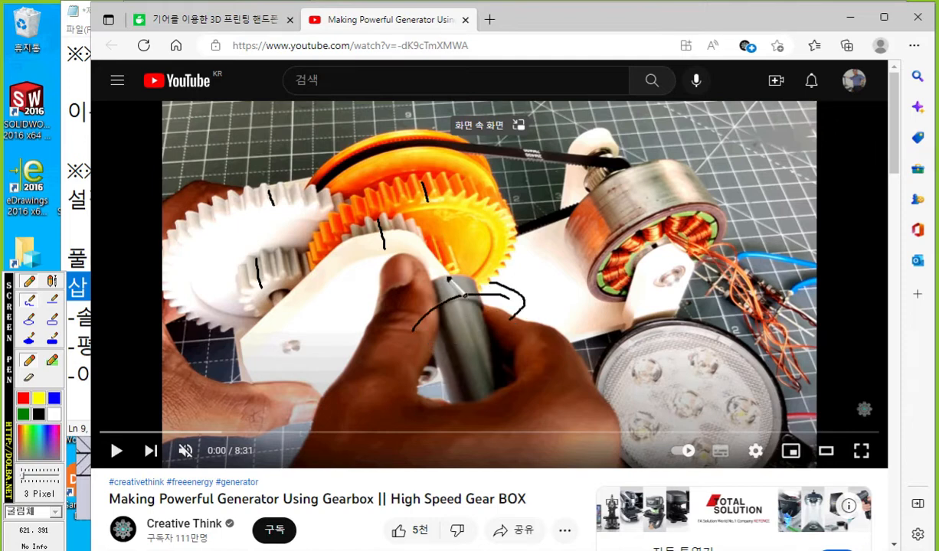
{"action": "left_click_drag", "start_coordinate": [423, 182], "coordinate": [455, 306]}
{"action": "mouse_move", "coordinate": [414, 253]}
{"action": "left_mouse_down"}
{"action": "mouse_move", "coordinate": [440, 225]}
{"action": "mouse_move", "coordinate": [451, 248]}
{"action": "left_mouse_up"}
{"action": "mouse_move", "coordinate": [259, 309]}
{"action": "left_mouse_down"}
{"action": "mouse_move", "coordinate": [255, 272]}
{"action": "mouse_move", "coordinate": [292, 275]}
{"action": "mouse_move", "coordinate": [305, 266]}
{"action": "left_mouse_up"}
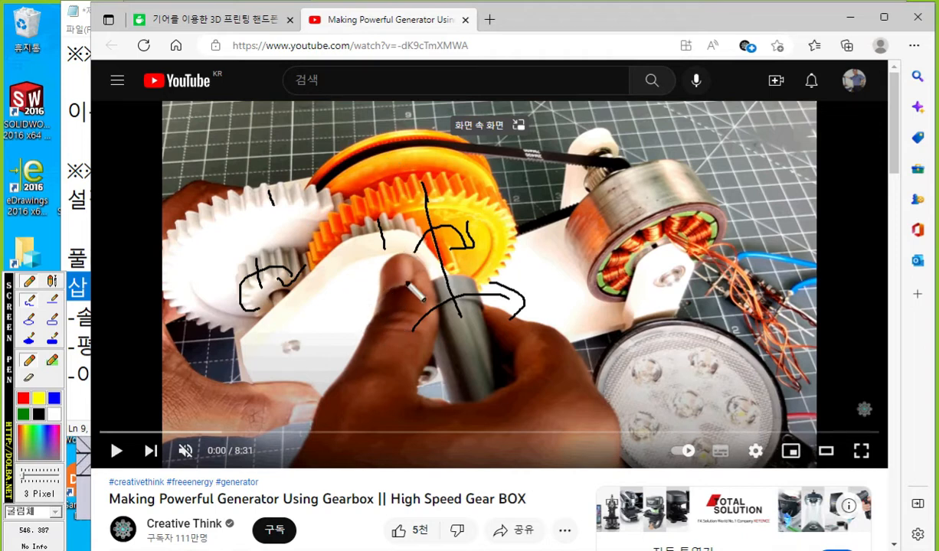
- Write the gear ratios 5, 25 and 625 over the gear train, circle 625, and clear the pen marks
{"action": "mouse_move", "coordinate": [374, 275]}
{"action": "left_mouse_down"}
{"action": "mouse_move", "coordinate": [370, 308]}
{"action": "mouse_move", "coordinate": [400, 282]}
{"action": "left_mouse_up"}
{"action": "left_click_drag", "start_coordinate": [217, 238], "coordinate": [239, 259]}
{"action": "mouse_move", "coordinate": [261, 228]}
{"action": "left_mouse_down"}
{"action": "mouse_move", "coordinate": [262, 266]}
{"action": "mouse_move", "coordinate": [281, 229]}
{"action": "left_mouse_up"}
{"action": "mouse_move", "coordinate": [398, 131]}
{"action": "left_mouse_down"}
{"action": "mouse_move", "coordinate": [378, 169]}
{"action": "mouse_move", "coordinate": [430, 169]}
{"action": "left_mouse_up"}
{"action": "left_click_drag", "start_coordinate": [434, 139], "coordinate": [450, 139]}
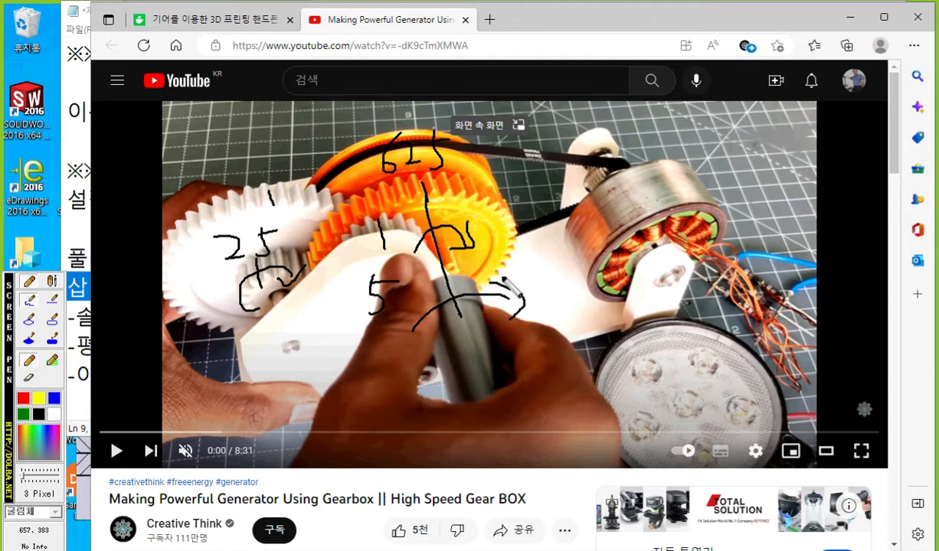
{"action": "mouse_move", "coordinate": [432, 132]}
{"action": "left_mouse_down"}
{"action": "mouse_move", "coordinate": [418, 107]}
{"action": "mouse_move", "coordinate": [442, 162]}
{"action": "mouse_move", "coordinate": [454, 152]}
{"action": "mouse_move", "coordinate": [392, 113]}
{"action": "mouse_move", "coordinate": [438, 170]}
{"action": "left_mouse_up"}
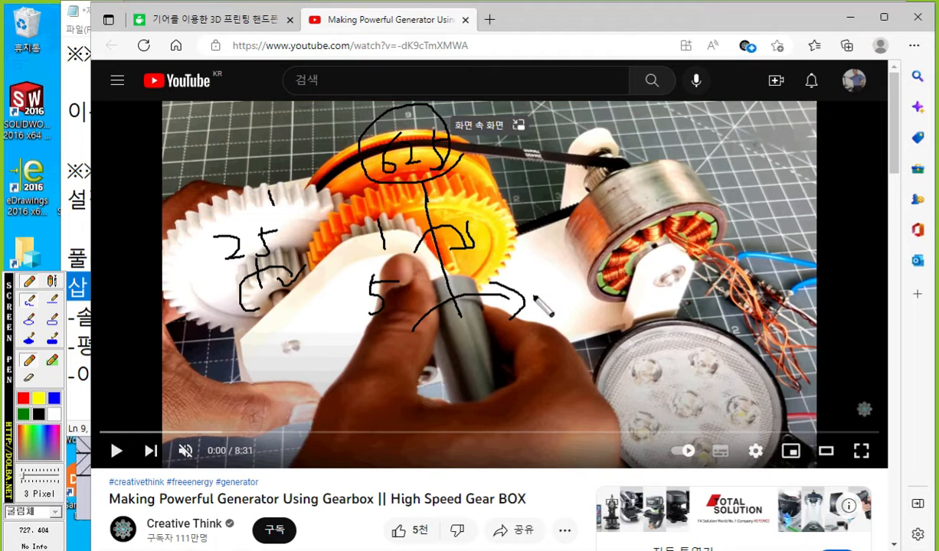
{"action": "key", "text": "Escape"}
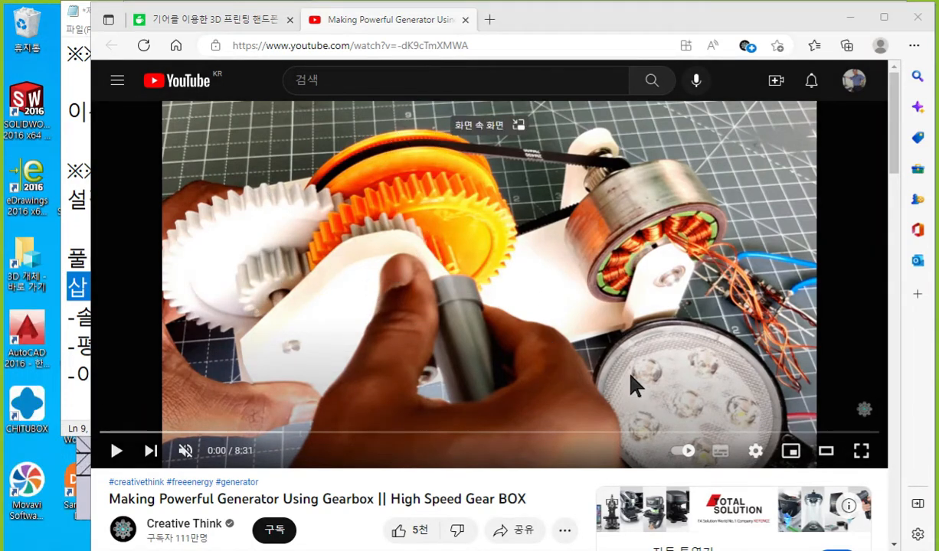
- Calculate 25 × 25 in the calculator and move its window off the video
{"action": "left_click_drag", "start_coordinate": [536, 222], "coordinate": [448, 114]}
{"action": "key", "text": "5"}
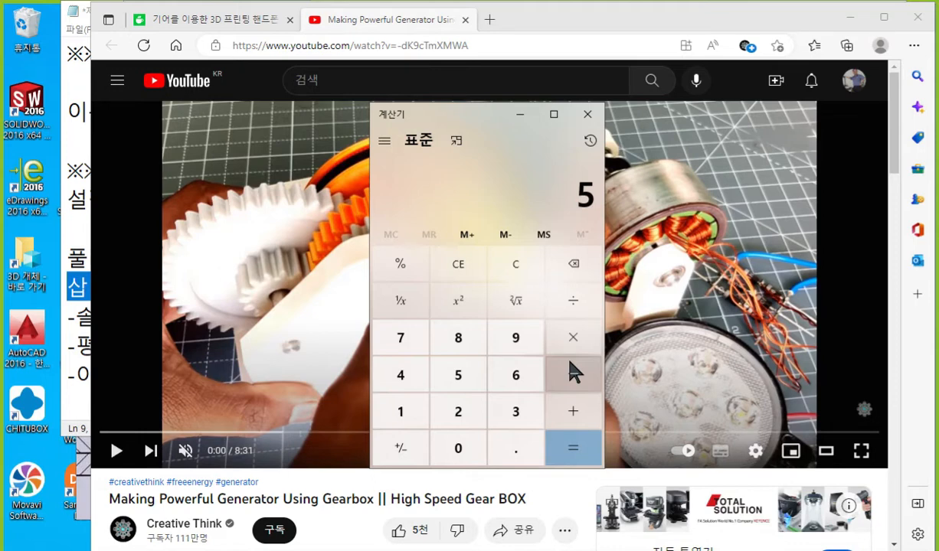
{"action": "key", "text": "Return"}
{"action": "type", "text": "25"}
{"action": "key", "text": "Return"}
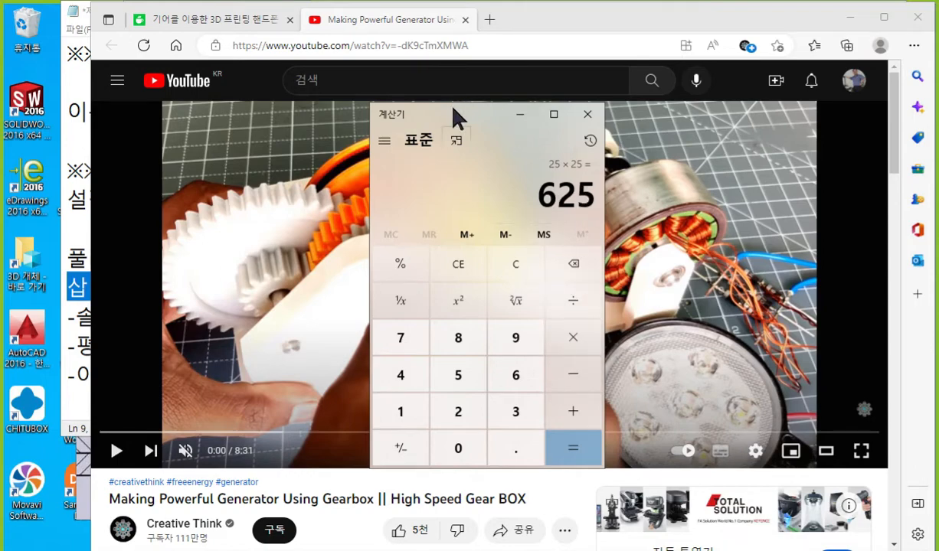
{"action": "left_click_drag", "start_coordinate": [454, 108], "coordinate": [938, 96]}
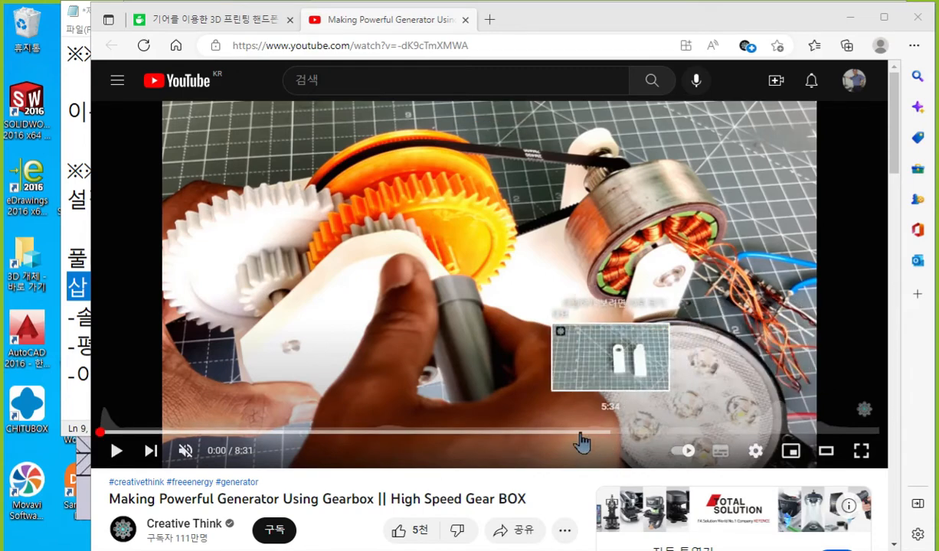
- Skip the advertisement, advance the video to the assembled gearbox at 7:52, and pause it
{"action": "left_click", "coordinate": [525, 435]}
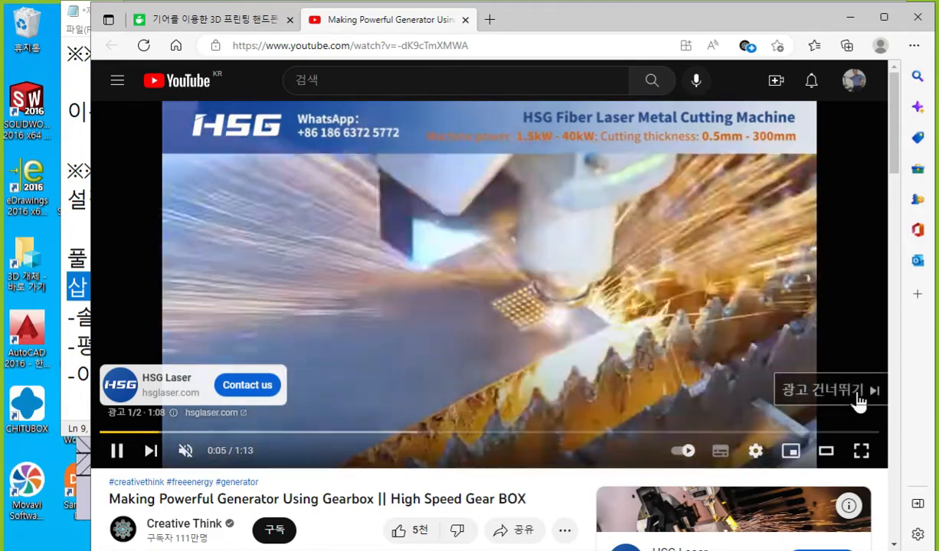
{"action": "left_click", "coordinate": [856, 400]}
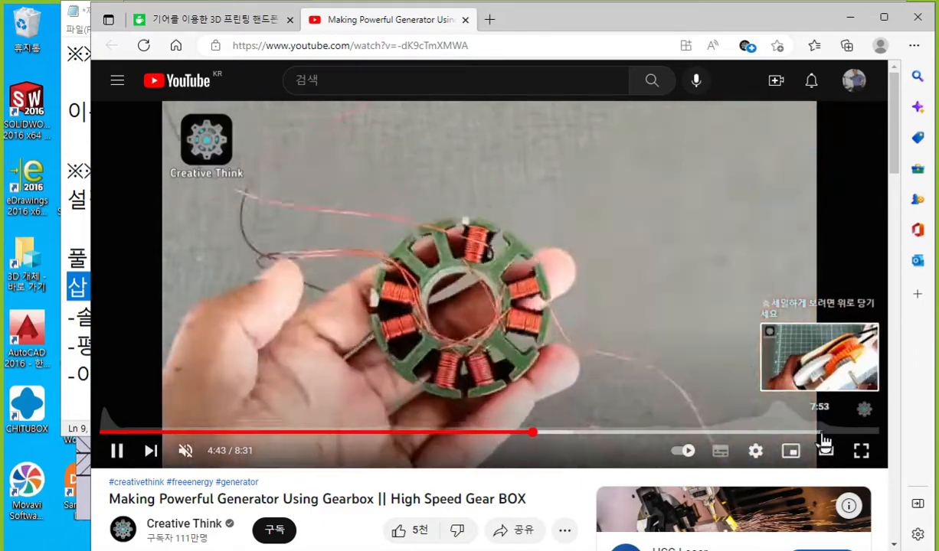
{"action": "left_click", "coordinate": [817, 436]}
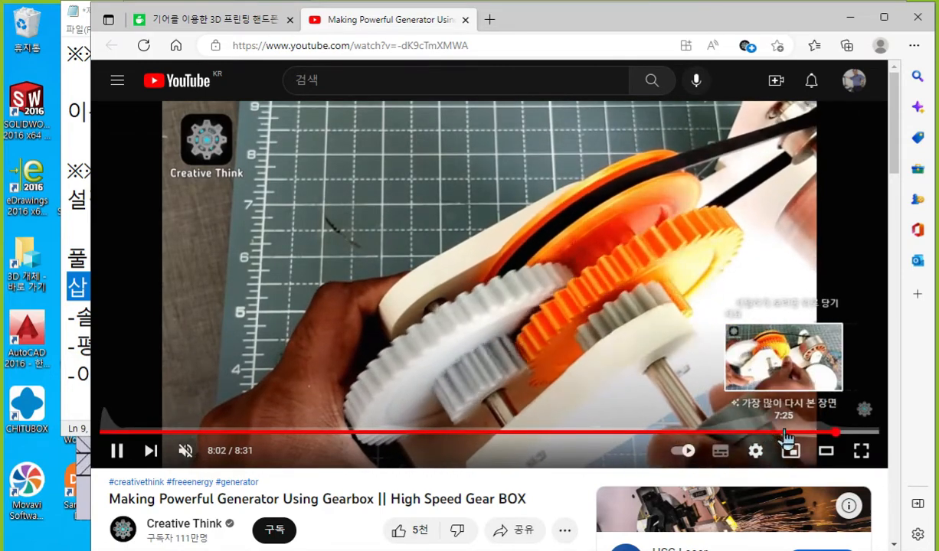
{"action": "left_click", "coordinate": [807, 433]}
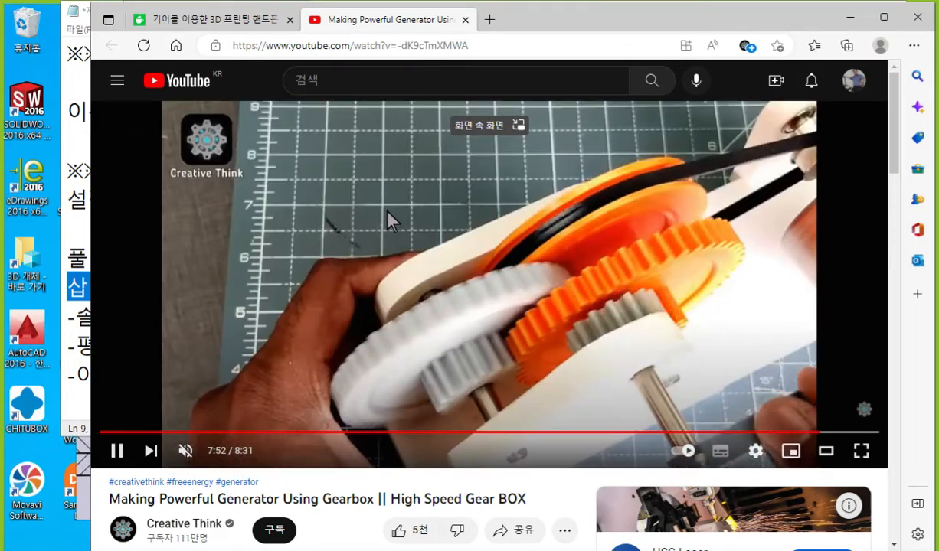
{"action": "left_click", "coordinate": [496, 229]}
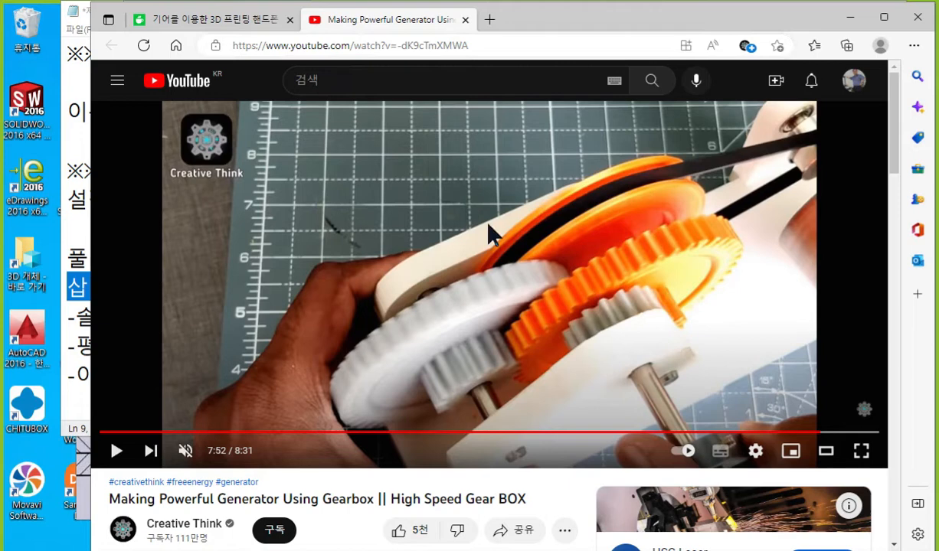
- Jump back to the orange pulley near the start of the video and expand the video's description
{"action": "left_click", "coordinate": [113, 434]}
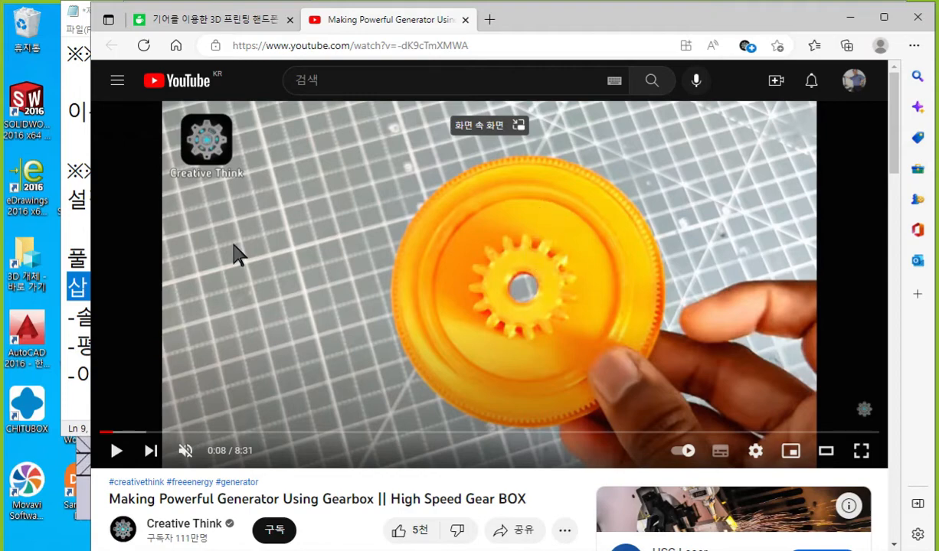
{"action": "scroll", "coordinate": [310, 280], "scroll_direction": "down", "scroll_amount": 5}
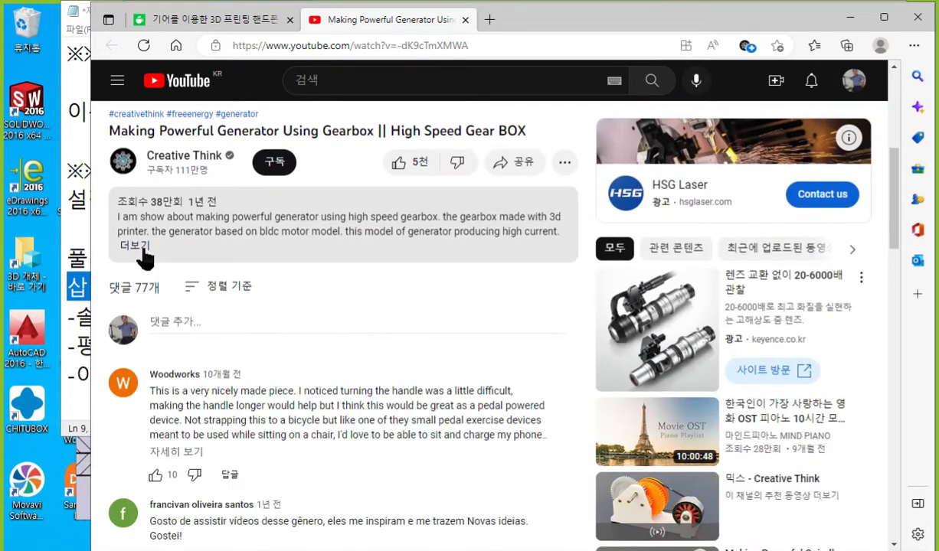
{"action": "left_click", "coordinate": [139, 246]}
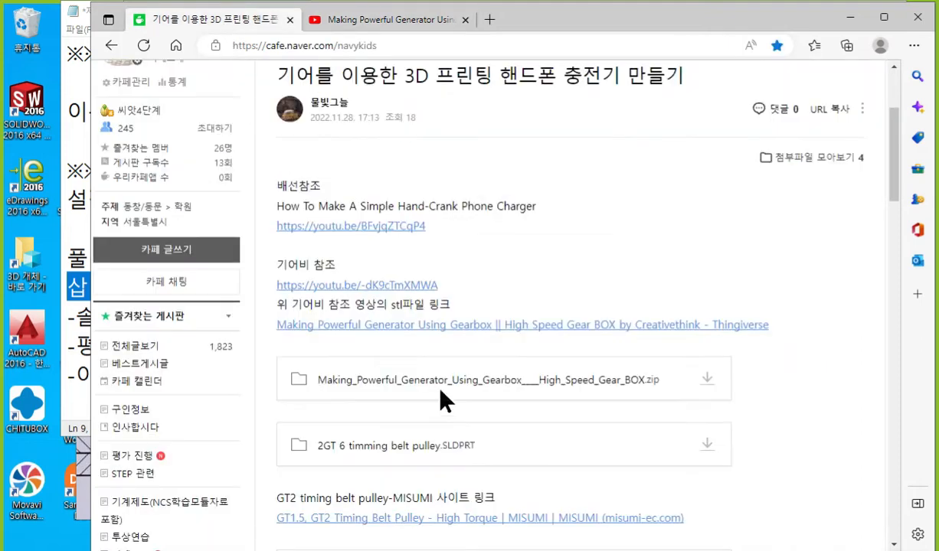
- Switch to the cafe post and circle the attachment 2GT 6 timming belt pulley.SLDPRT with the screen pen
{"action": "scroll", "coordinate": [441, 353], "scroll_direction": "down", "scroll_amount": 1}
{"action": "key", "text": "F12"}
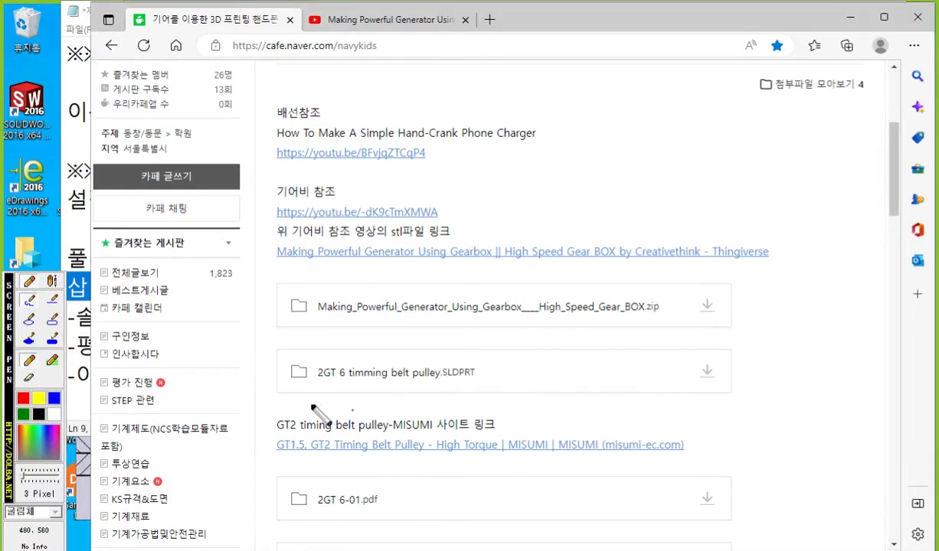
{"action": "mouse_move", "coordinate": [271, 393]}
{"action": "left_mouse_down"}
{"action": "mouse_move", "coordinate": [513, 387]}
{"action": "mouse_move", "coordinate": [276, 343]}
{"action": "mouse_move", "coordinate": [274, 393]}
{"action": "left_mouse_up"}
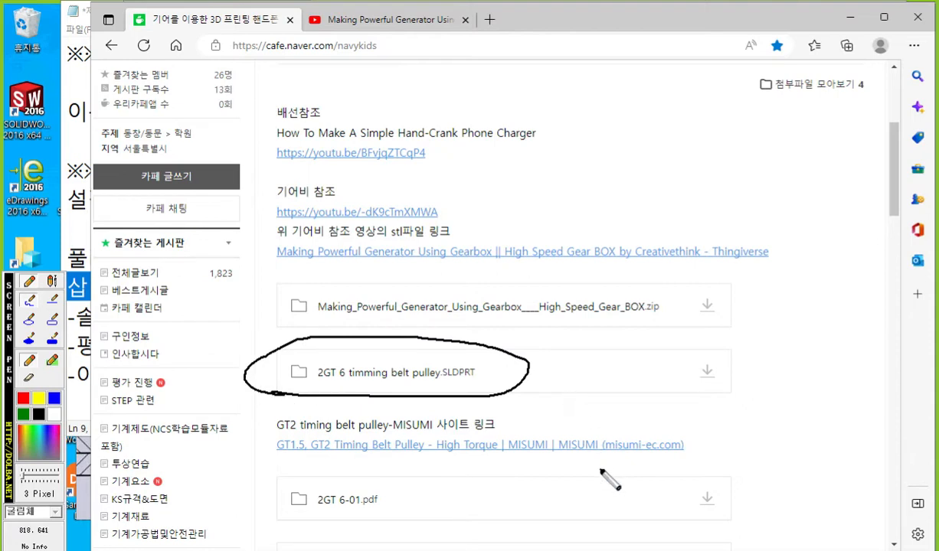
{"action": "key", "text": "F12"}
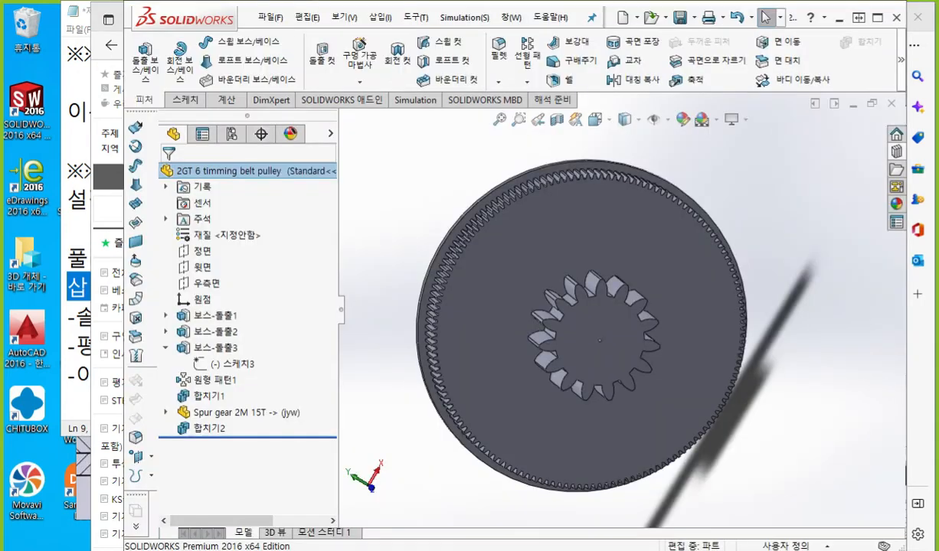
- Outline the belt teeth on the SOLIDWORKS pulley in white, add an arrow from them across the face, and clear the marks
{"action": "middle_click_drag", "start_coordinate": [491, 411], "coordinate": [539, 408]}
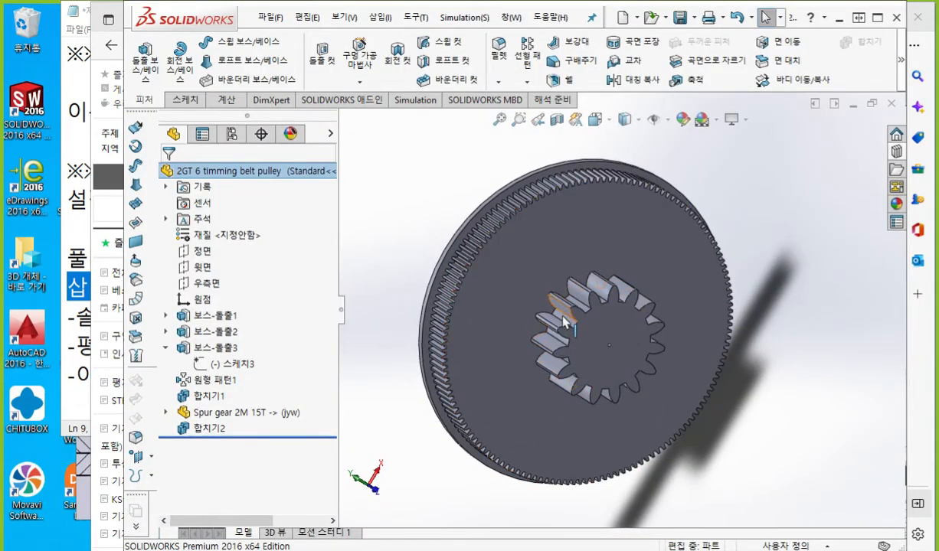
{"action": "scroll", "coordinate": [558, 330], "scroll_direction": "down", "scroll_amount": 3}
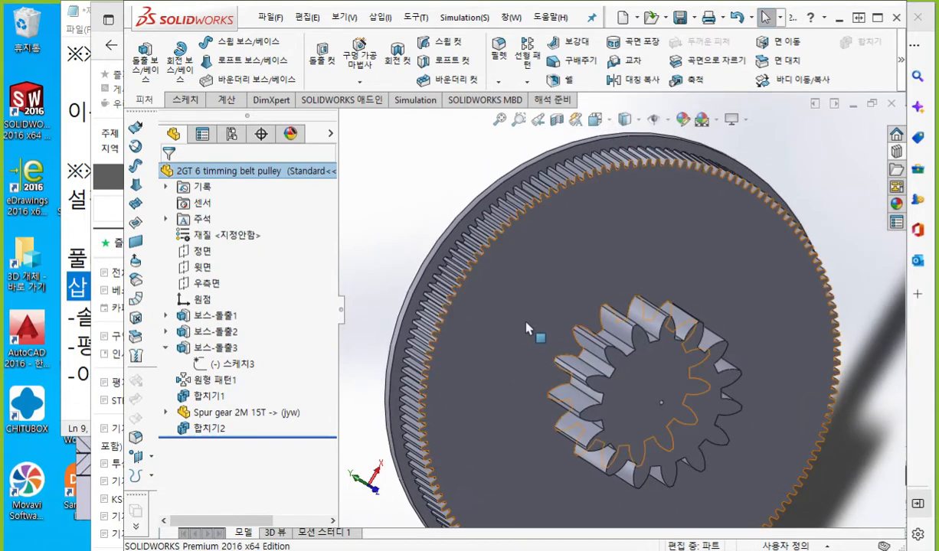
{"action": "scroll", "coordinate": [522, 305], "scroll_direction": "down", "scroll_amount": 3}
{"action": "scroll", "coordinate": [534, 322], "scroll_direction": "up", "scroll_amount": 2}
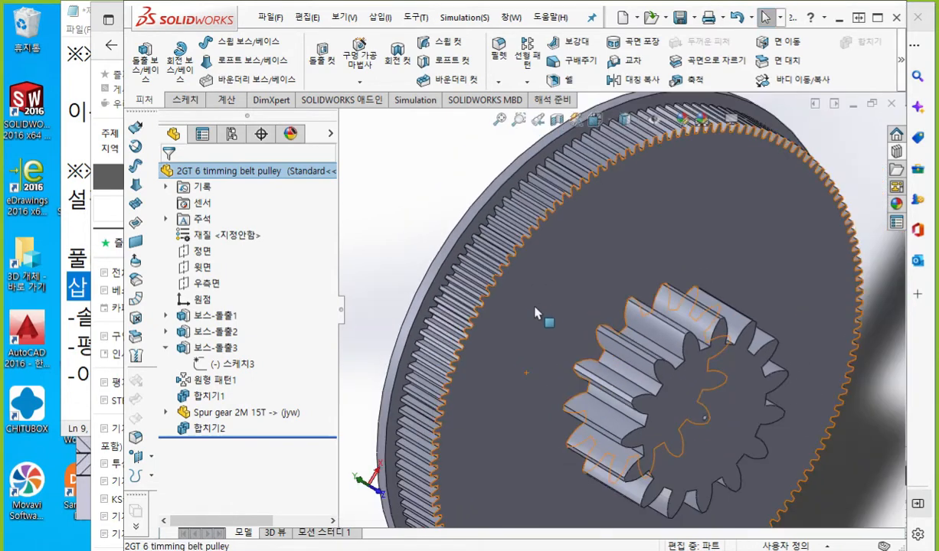
{"action": "middle_click_drag", "start_coordinate": [535, 316], "coordinate": [541, 315]}
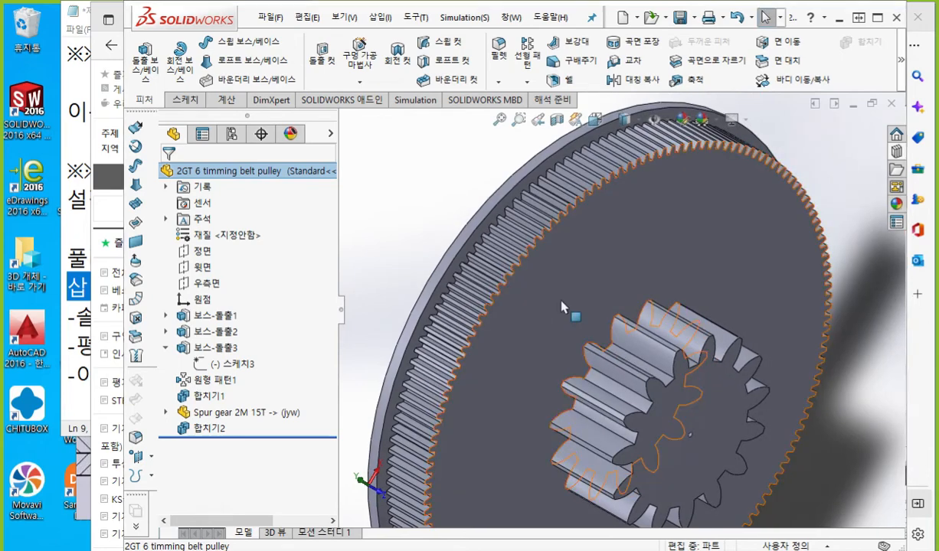
{"action": "key", "text": "F12"}
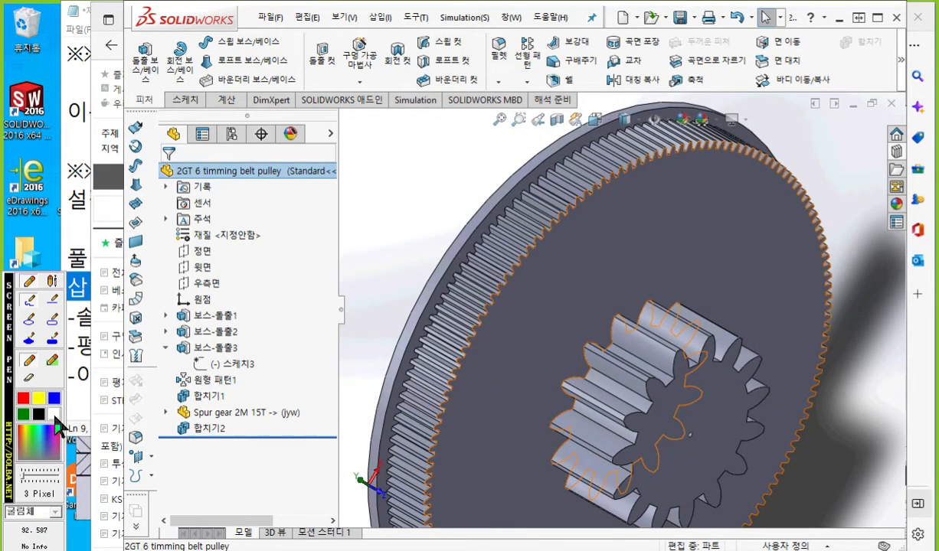
{"action": "mouse_move", "coordinate": [491, 257]}
{"action": "left_mouse_down"}
{"action": "mouse_move", "coordinate": [622, 134]}
{"action": "mouse_move", "coordinate": [711, 120]}
{"action": "mouse_move", "coordinate": [498, 249]}
{"action": "left_mouse_up"}
{"action": "left_click_drag", "start_coordinate": [547, 174], "coordinate": [641, 235]}
{"action": "left_click_drag", "start_coordinate": [625, 193], "coordinate": [601, 227]}
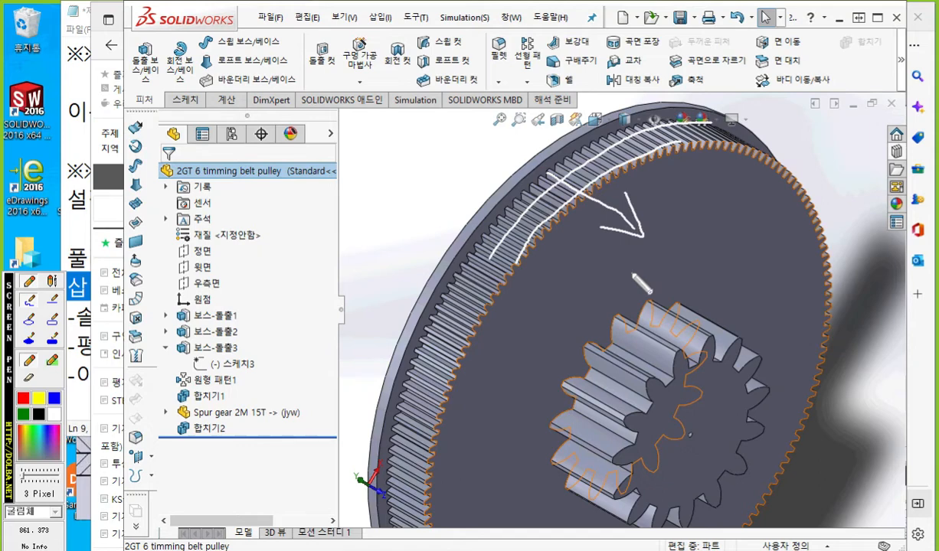
{"action": "key", "text": "Escape"}
- Trace the pulley's toothed rim with the screen pen, extend a line across its face, and clear the drawing
{"action": "key", "text": "F2"}
{"action": "mouse_move", "coordinate": [691, 120]}
{"action": "left_mouse_down"}
{"action": "mouse_move", "coordinate": [631, 138]}
{"action": "mouse_move", "coordinate": [487, 258]}
{"action": "mouse_move", "coordinate": [435, 379]}
{"action": "mouse_move", "coordinate": [429, 371]}
{"action": "mouse_move", "coordinate": [459, 402]}
{"action": "left_mouse_up"}
{"action": "left_click_drag", "start_coordinate": [698, 117], "coordinate": [744, 217]}
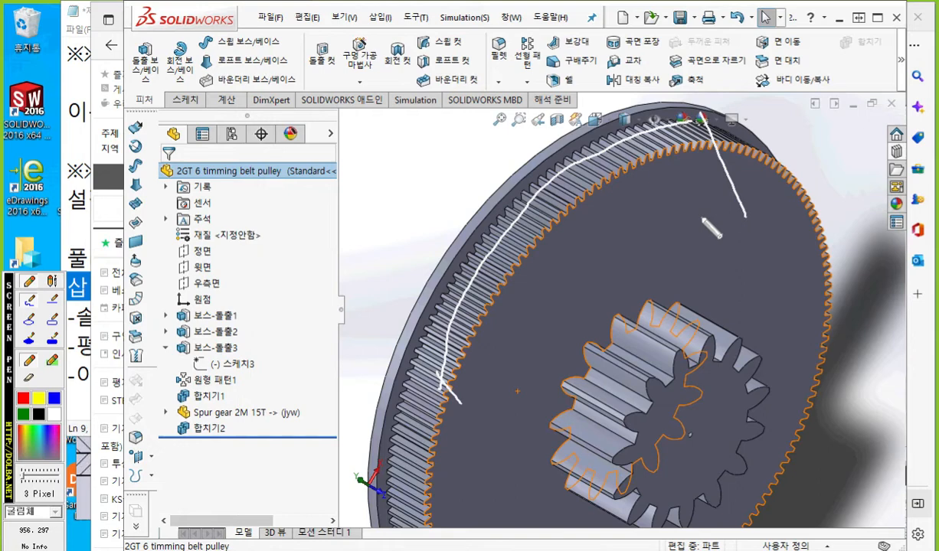
{"action": "key", "text": "Escape"}
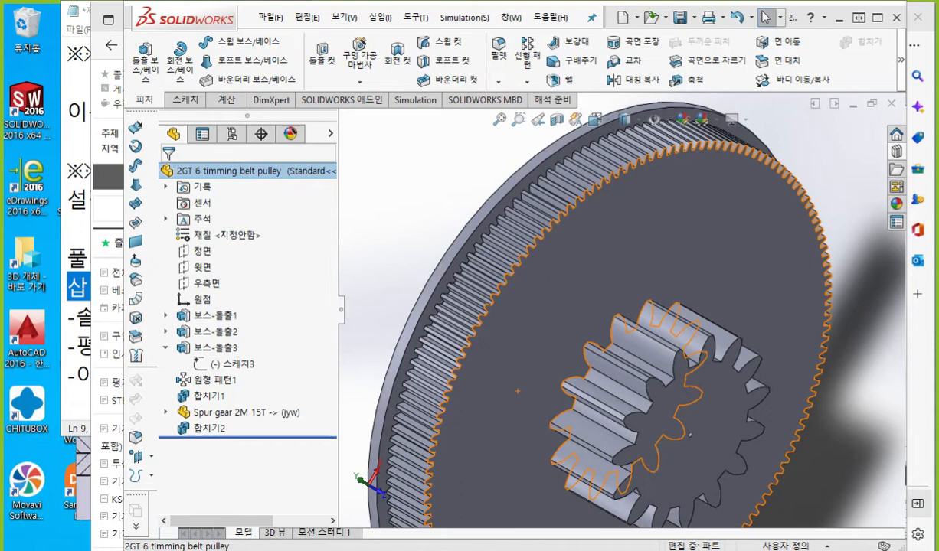
- Return to the YouTube video's orange pulley and draw an arc along the upper part of its face
{"action": "left_click", "coordinate": [913, 475]}
{"action": "left_click", "coordinate": [350, 14]}
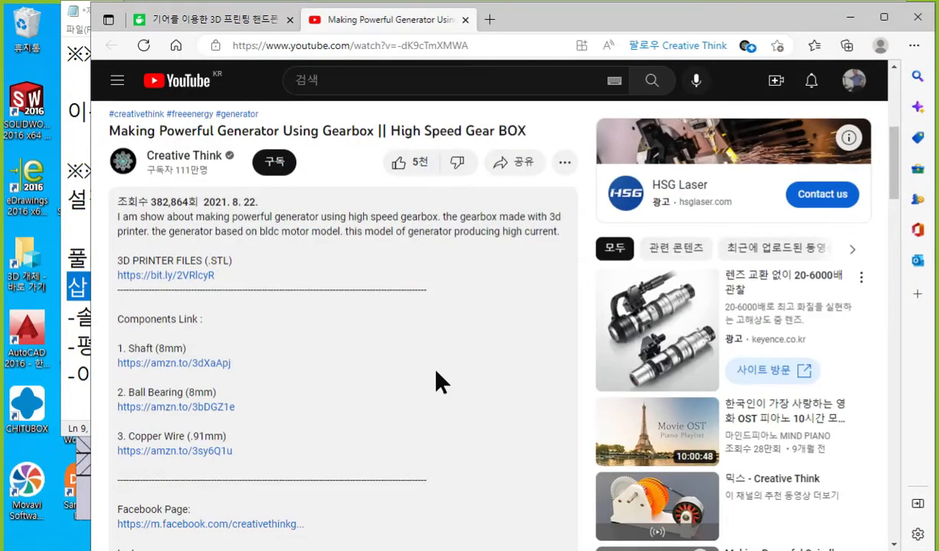
{"action": "scroll", "coordinate": [434, 146], "scroll_direction": "up", "scroll_amount": 5}
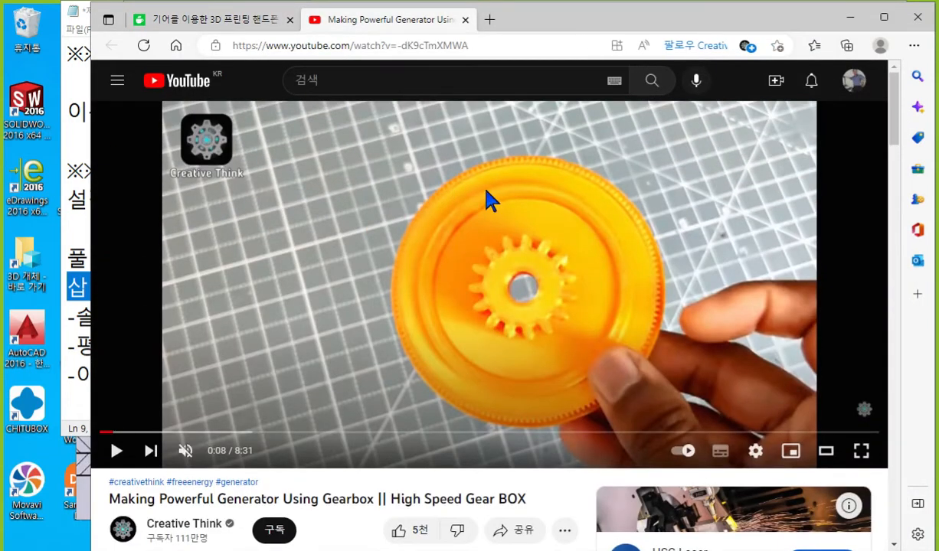
{"action": "key", "text": "F12"}
{"action": "left_click", "coordinate": [23, 402]}
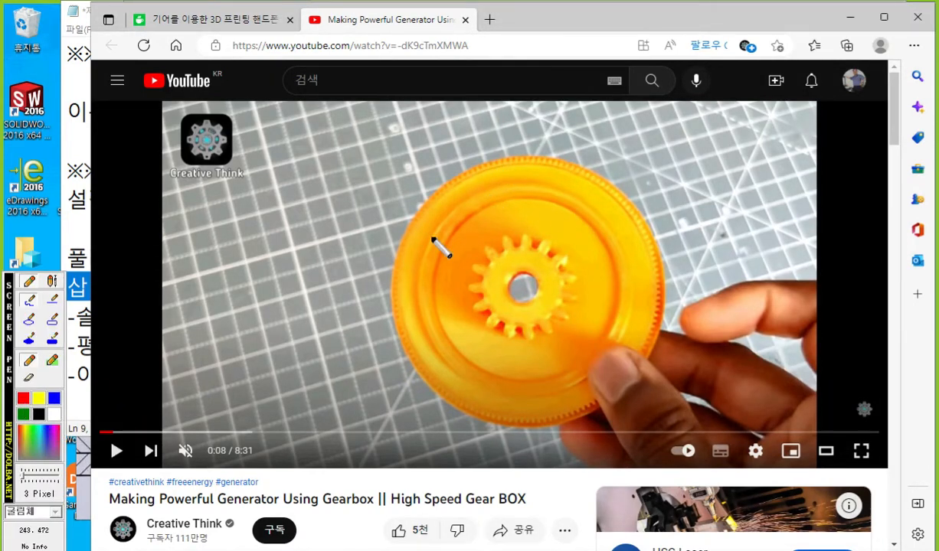
{"action": "mouse_move", "coordinate": [445, 220]}
{"action": "left_mouse_down"}
{"action": "mouse_move", "coordinate": [512, 185]}
{"action": "mouse_move", "coordinate": [576, 196]}
{"action": "mouse_move", "coordinate": [613, 229]}
{"action": "left_mouse_up"}
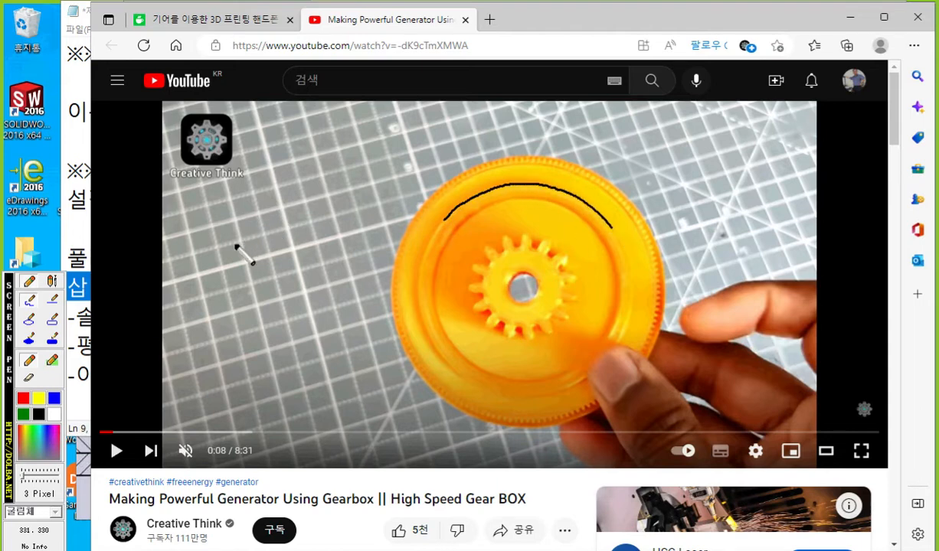
- Sketch a separate ring beside the pulley with an arrow to its rim, then clear the marks and return to SOLIDWORKS
{"action": "mouse_move", "coordinate": [197, 245]}
{"action": "left_mouse_down"}
{"action": "mouse_move", "coordinate": [361, 189]}
{"action": "mouse_move", "coordinate": [333, 376]}
{"action": "mouse_move", "coordinate": [185, 280]}
{"action": "mouse_move", "coordinate": [190, 237]}
{"action": "left_mouse_up"}
{"action": "mouse_move", "coordinate": [268, 205]}
{"action": "left_mouse_down"}
{"action": "mouse_move", "coordinate": [221, 247]}
{"action": "mouse_move", "coordinate": [299, 356]}
{"action": "mouse_move", "coordinate": [360, 203]}
{"action": "mouse_move", "coordinate": [276, 197]}
{"action": "left_mouse_up"}
{"action": "mouse_move", "coordinate": [342, 183]}
{"action": "left_mouse_down"}
{"action": "mouse_move", "coordinate": [484, 165]}
{"action": "mouse_move", "coordinate": [472, 177]}
{"action": "left_mouse_up"}
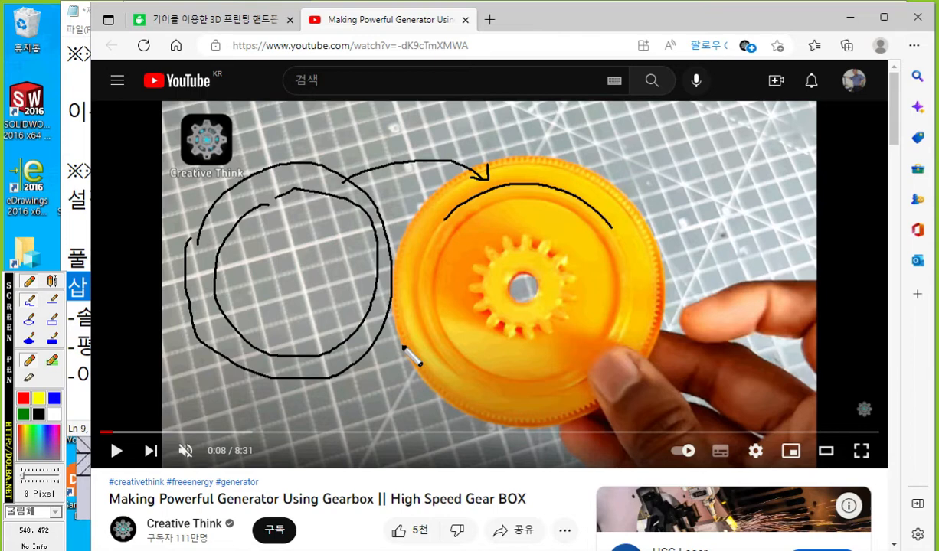
{"action": "key", "text": "Escape"}
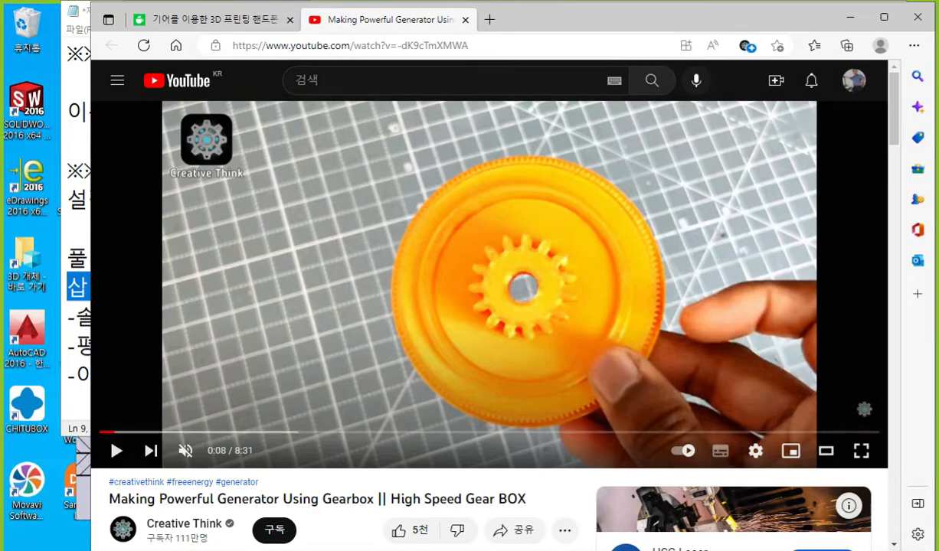
{"action": "key", "text": "alt+Tab"}
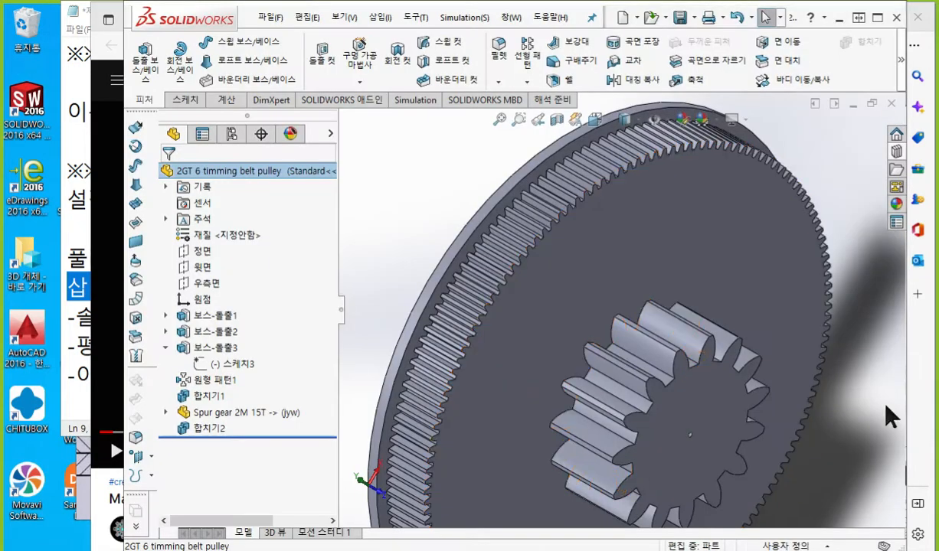
- Turn the pulley to a side view, draw a line along its flange's base and sketch a cover outline above the teeth
{"action": "middle_click_drag", "start_coordinate": [693, 295], "coordinate": [647, 203]}
{"action": "scroll", "coordinate": [689, 321], "scroll_direction": "up", "scroll_amount": 3}
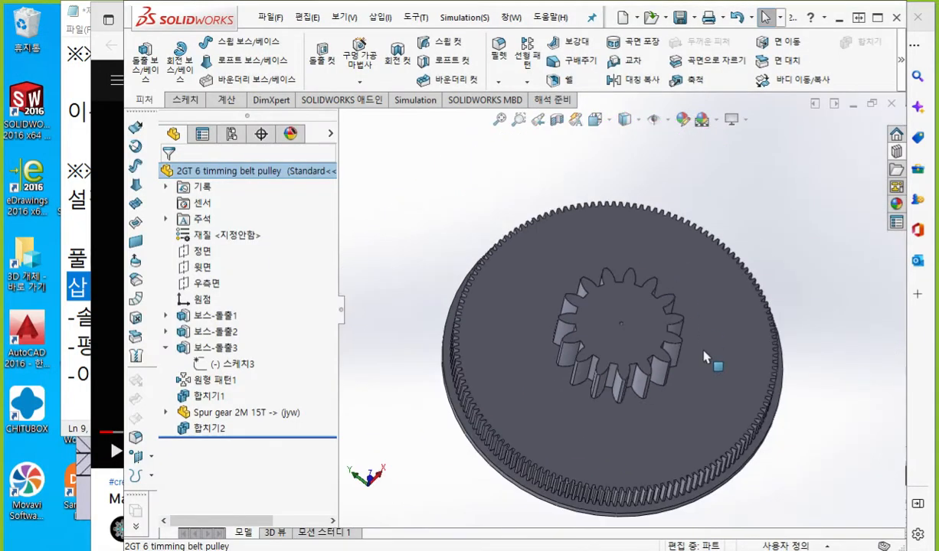
{"action": "middle_click_drag", "start_coordinate": [706, 359], "coordinate": [689, 226]}
{"action": "middle_click_drag", "start_coordinate": [719, 349], "coordinate": [718, 344]}
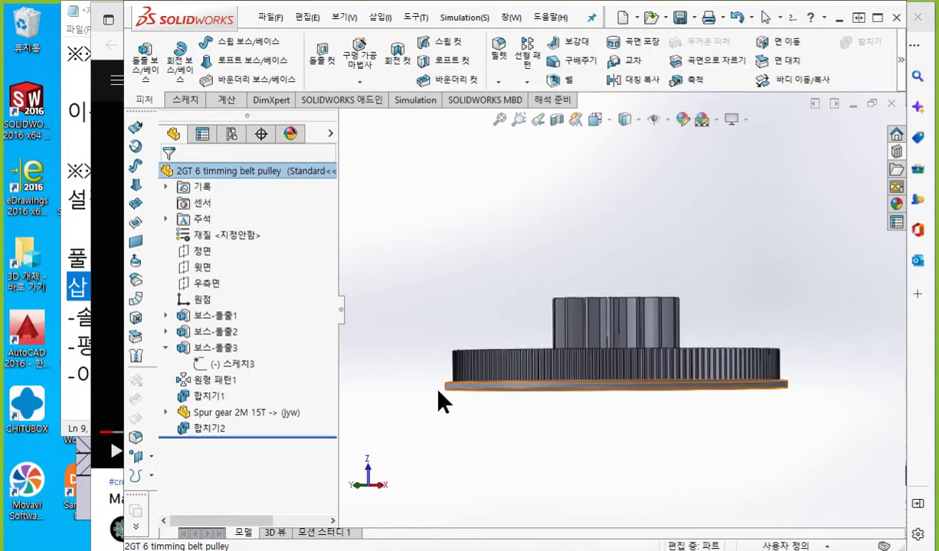
{"action": "key", "text": "F12"}
{"action": "left_click_drag", "start_coordinate": [348, 394], "coordinate": [908, 387]}
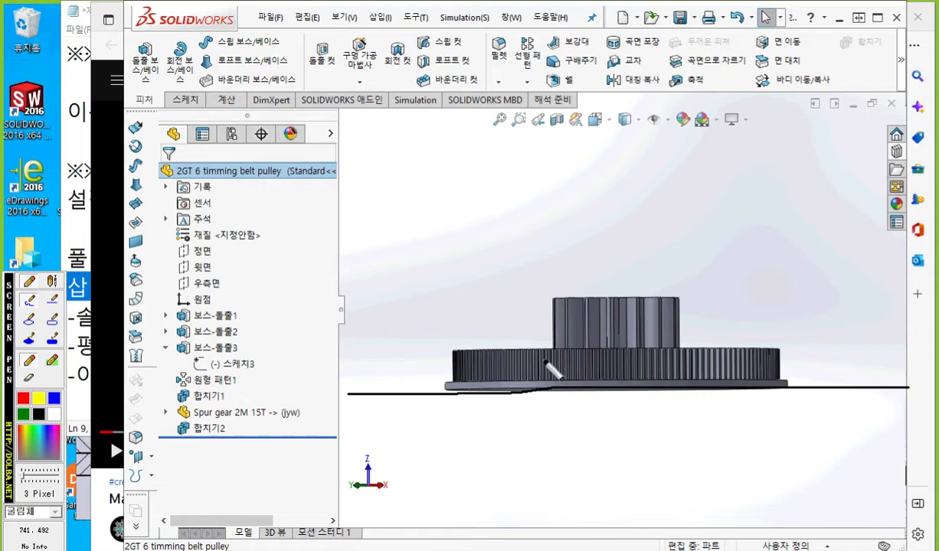
{"action": "mouse_move", "coordinate": [435, 351]}
{"action": "left_mouse_down"}
{"action": "mouse_move", "coordinate": [778, 351]}
{"action": "mouse_move", "coordinate": [789, 337]}
{"action": "mouse_move", "coordinate": [488, 329]}
{"action": "mouse_move", "coordinate": [429, 336]}
{"action": "mouse_move", "coordinate": [430, 349]}
{"action": "left_mouse_up"}
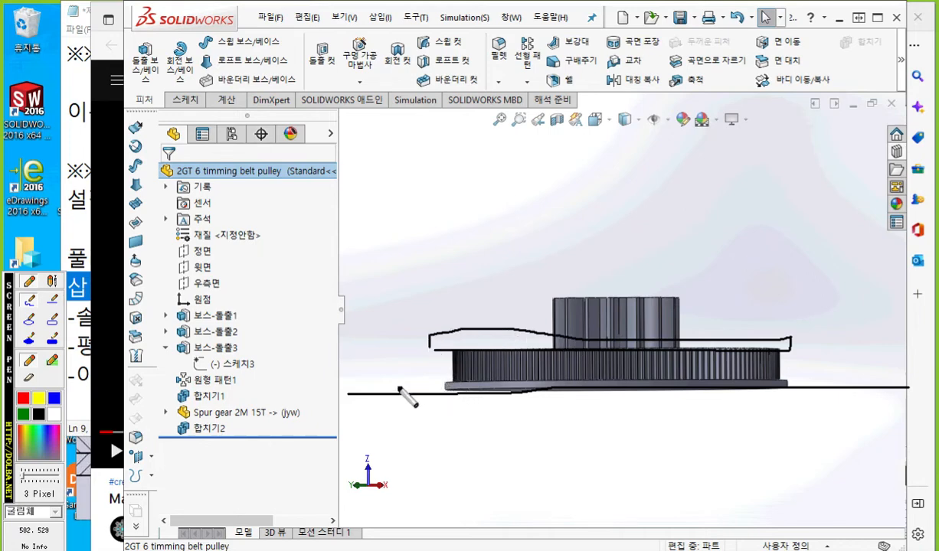
- Draw red upward arrows beside both ends of the toothed section, and clear the marks
{"action": "left_click", "coordinate": [23, 401]}
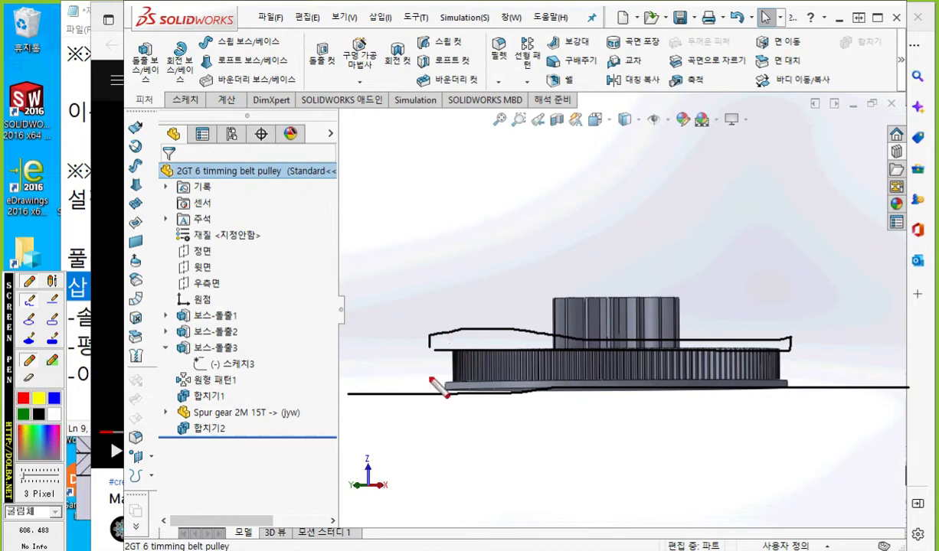
{"action": "mouse_move", "coordinate": [435, 353]}
{"action": "left_mouse_down"}
{"action": "mouse_move", "coordinate": [435, 386]}
{"action": "mouse_move", "coordinate": [447, 386]}
{"action": "mouse_move", "coordinate": [438, 363]}
{"action": "mouse_move", "coordinate": [450, 362]}
{"action": "left_mouse_up"}
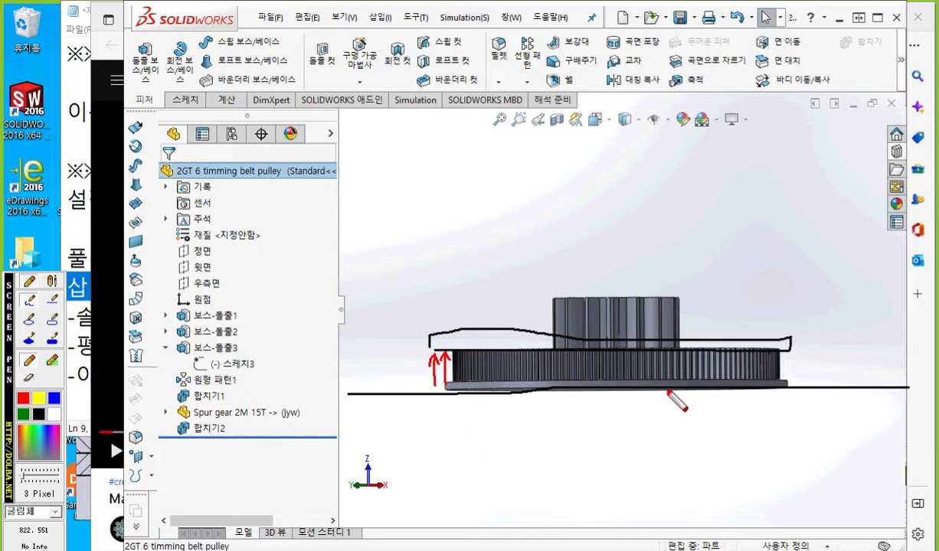
{"action": "left_click_drag", "start_coordinate": [778, 354], "coordinate": [789, 359]}
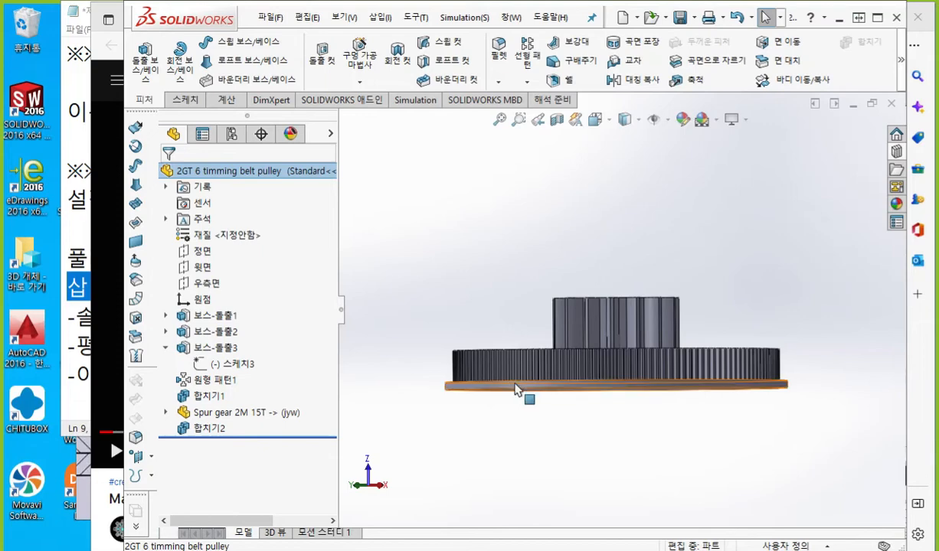
- Draw a red outline of an overhanging flange along the upper edge of the belt teeth, and clear it
{"action": "scroll", "coordinate": [516, 384], "scroll_direction": "up", "scroll_amount": 2}
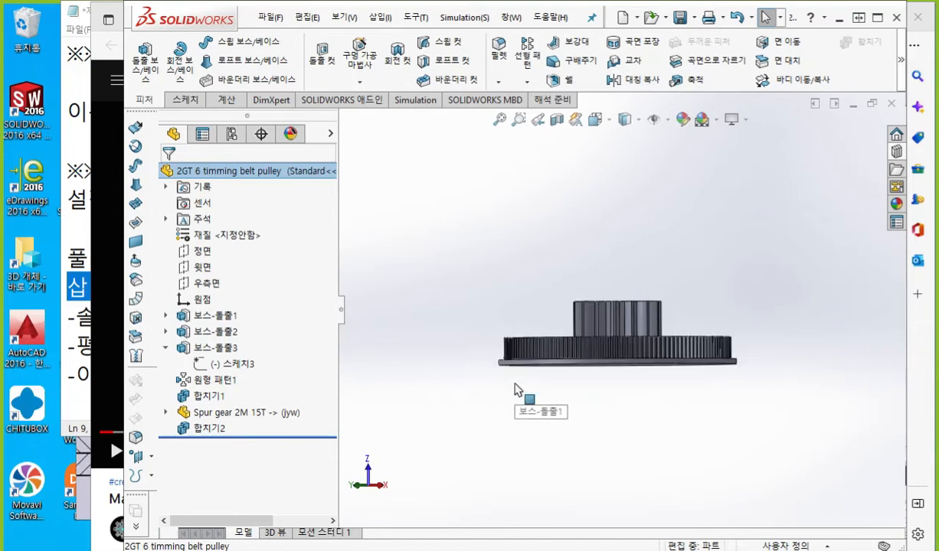
{"action": "scroll", "coordinate": [515, 390], "scroll_direction": "down", "scroll_amount": 5}
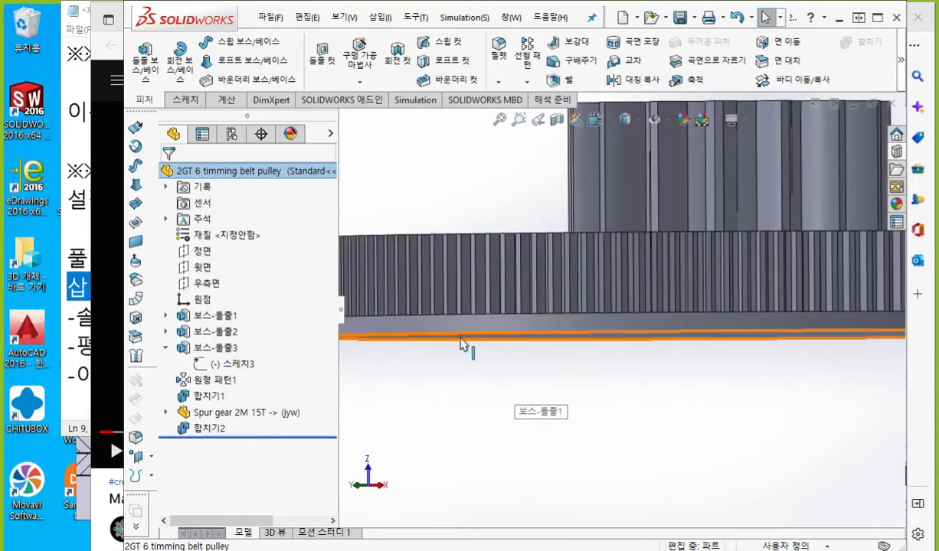
{"action": "scroll", "coordinate": [461, 344], "scroll_direction": "up", "scroll_amount": 3}
{"action": "mouse_move", "coordinate": [420, 257]}
{"action": "left_mouse_down"}
{"action": "mouse_move", "coordinate": [395, 271]}
{"action": "mouse_move", "coordinate": [391, 245]}
{"action": "mouse_move", "coordinate": [665, 236]}
{"action": "left_mouse_up"}
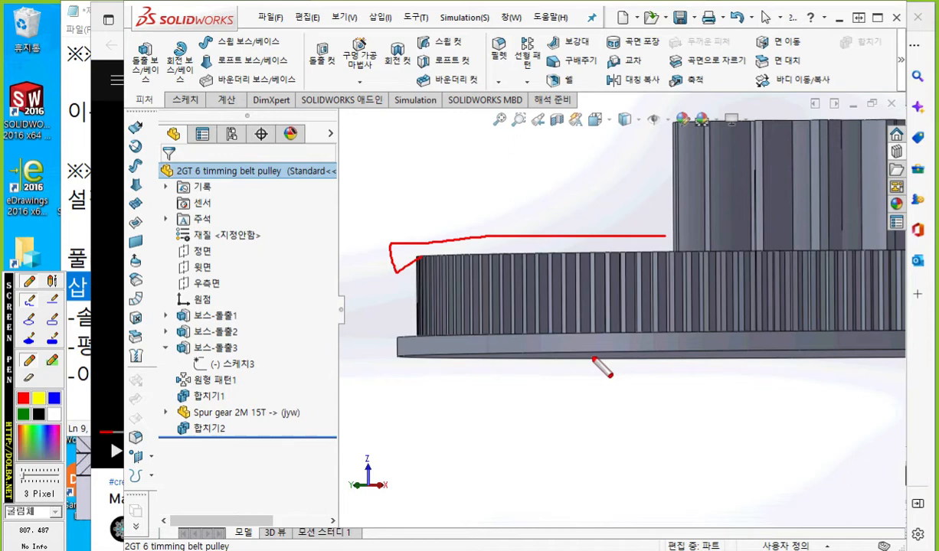
{"action": "key", "text": "Escape"}
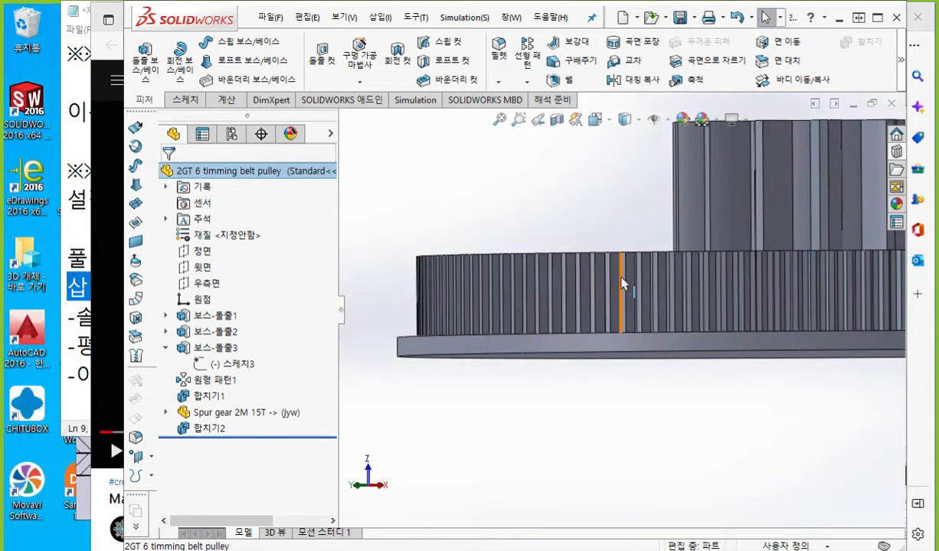
- Start a new sketch on the toothed disc's flat face around the spur gear, viewed normal to the sketch plane
{"action": "middle_click_drag", "start_coordinate": [617, 275], "coordinate": [484, 295]}
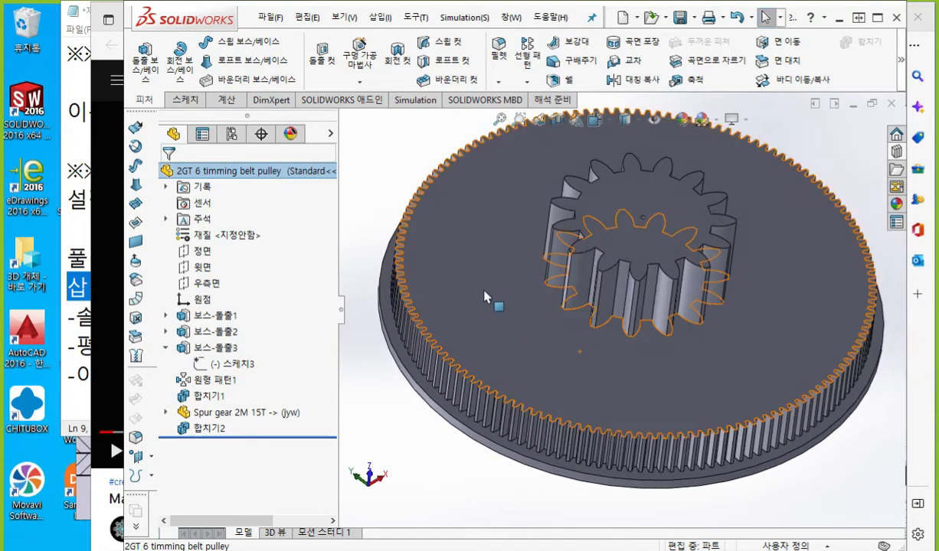
{"action": "left_click", "coordinate": [484, 301]}
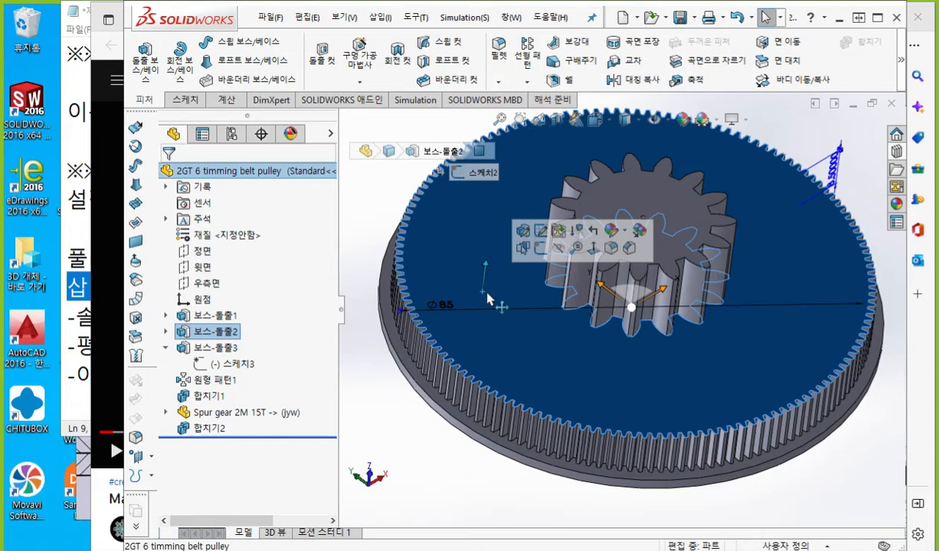
{"action": "left_click", "coordinate": [540, 249]}
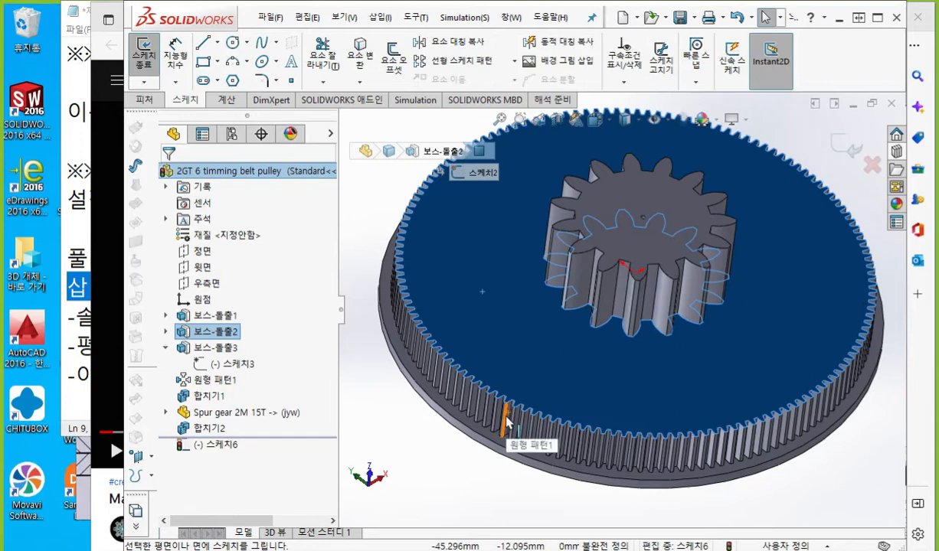
{"action": "key", "text": "ctrl+8"}
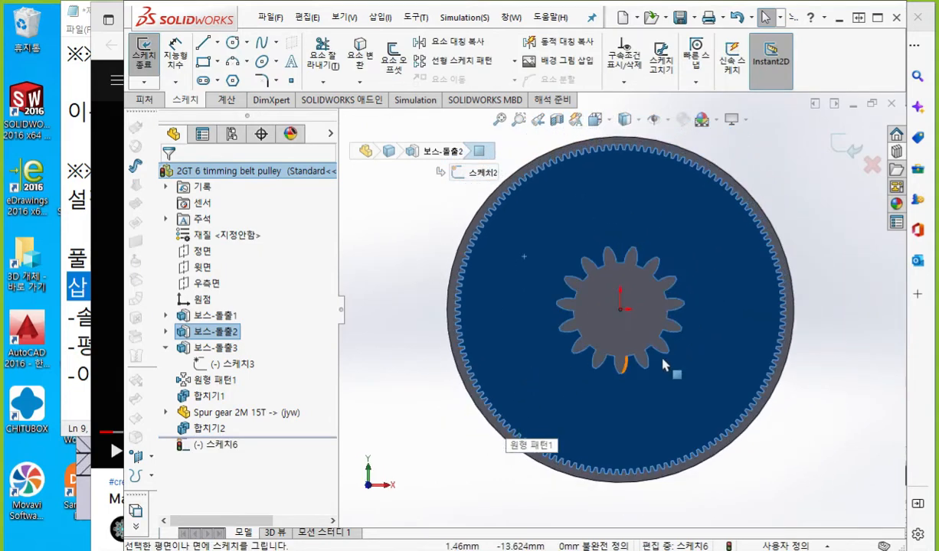
- Sketch a circle about 67 mm in diameter centred on the origin, around the spur gear
{"action": "scroll", "coordinate": [626, 242], "scroll_direction": "down", "scroll_amount": 3}
{"action": "scroll", "coordinate": [557, 274], "scroll_direction": "up", "scroll_amount": 2}
{"action": "scroll", "coordinate": [555, 274], "scroll_direction": "up", "scroll_amount": 1}
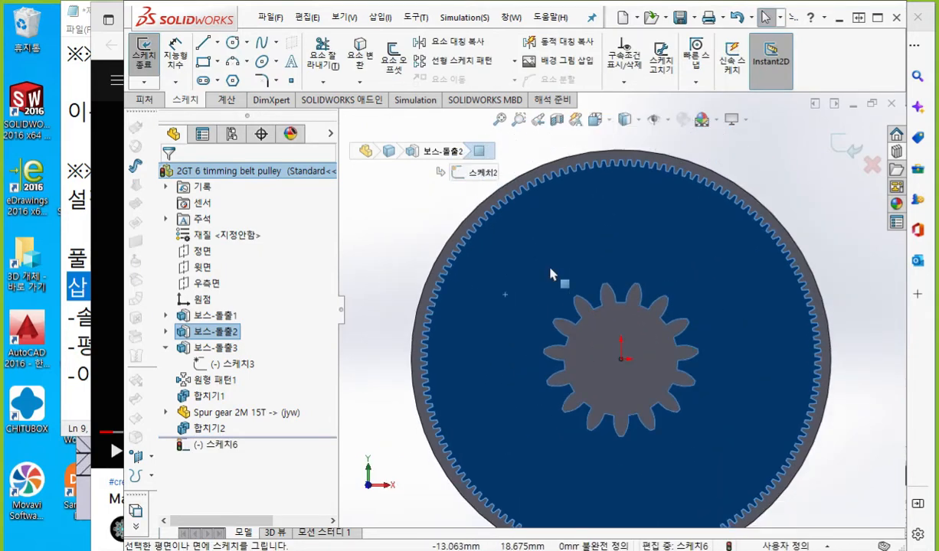
{"action": "left_click", "coordinate": [381, 217]}
{"action": "right_click_drag", "start_coordinate": [460, 223], "coordinate": [598, 240]}
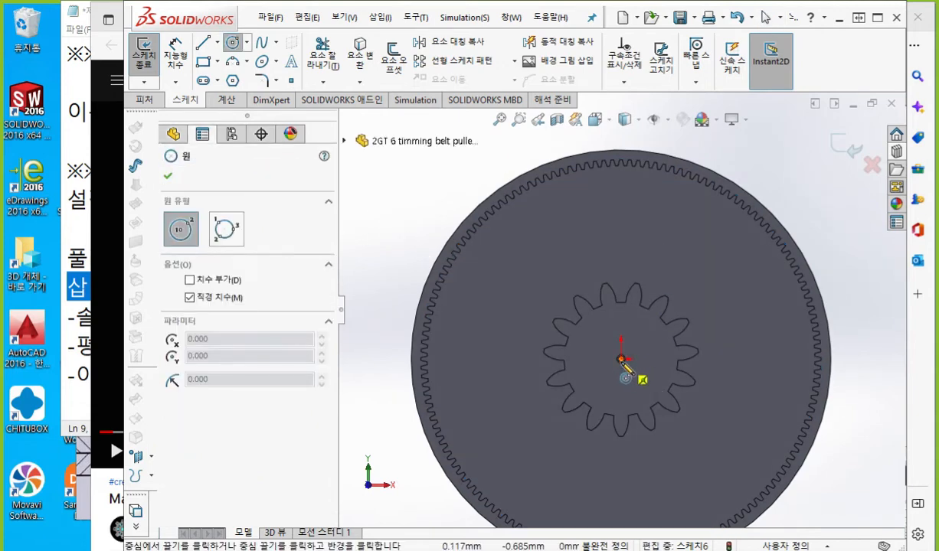
{"action": "left_click", "coordinate": [621, 359]}
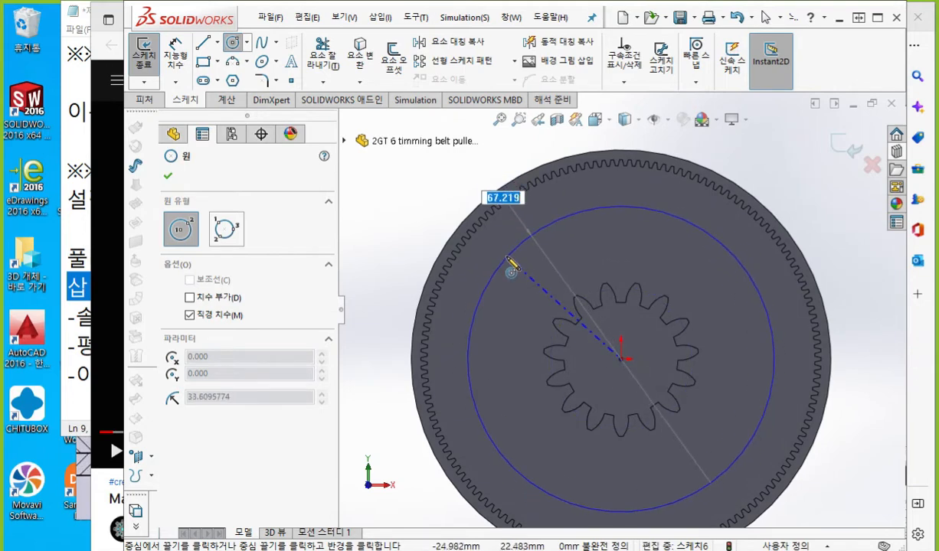
{"action": "left_click", "coordinate": [507, 259]}
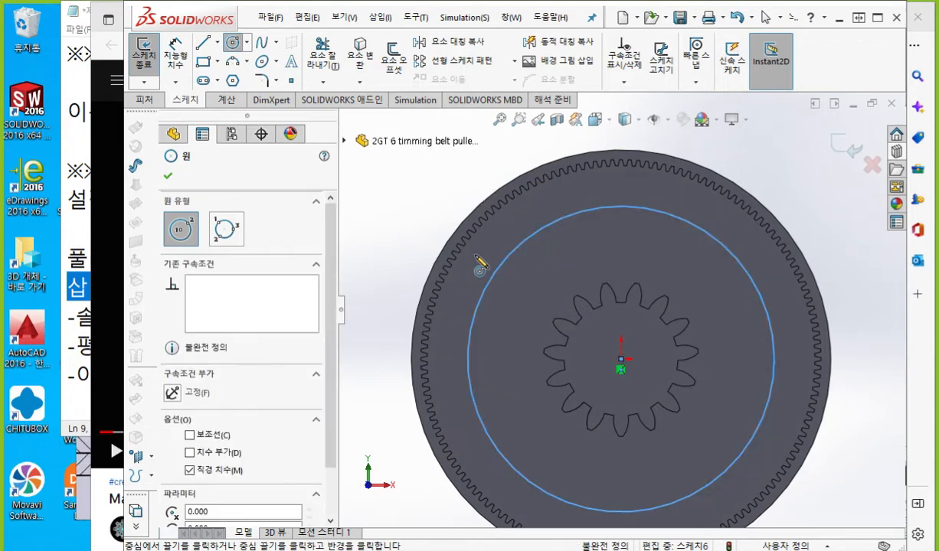
- Dimension the circle around the spur gear and set its diameter to 60 mm
{"action": "right_click", "coordinate": [399, 249]}
{"action": "left_click", "coordinate": [549, 224]}
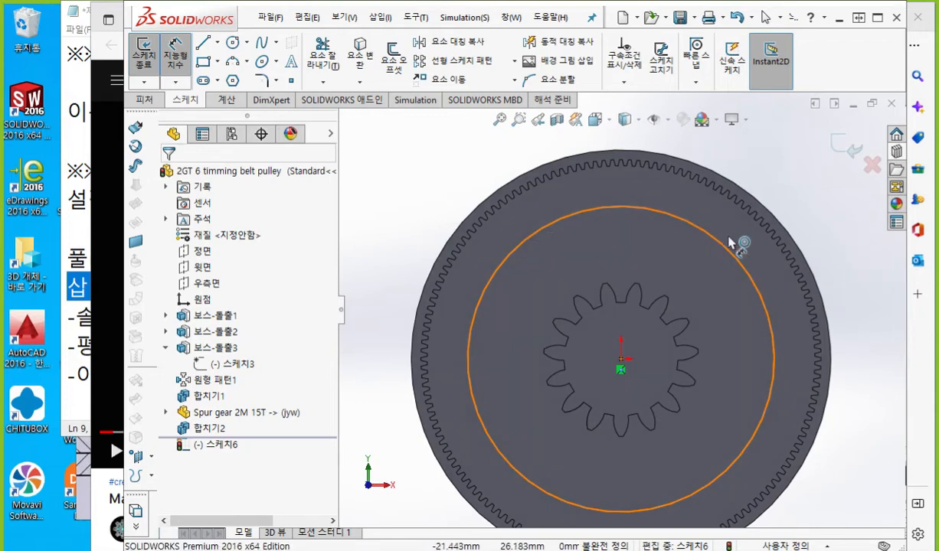
{"action": "left_click", "coordinate": [701, 229]}
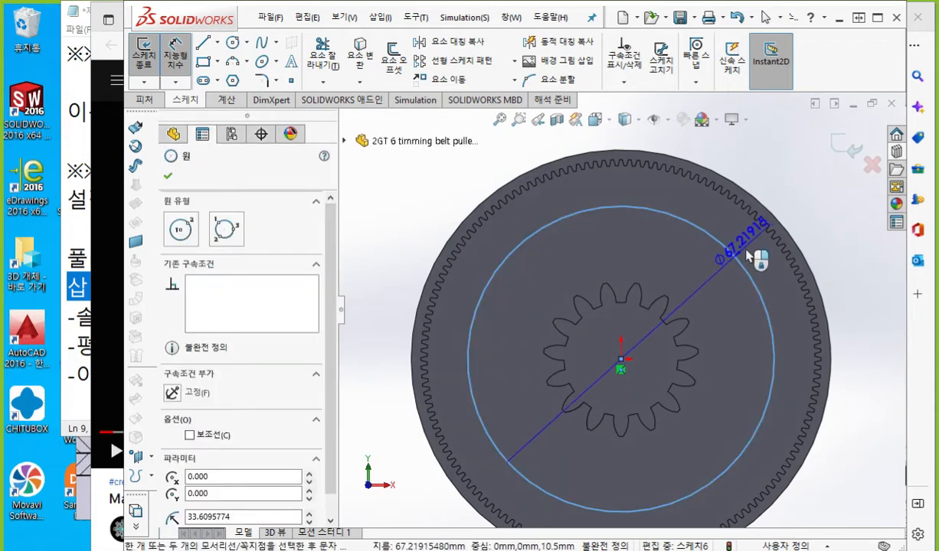
{"action": "left_click", "coordinate": [724, 305]}
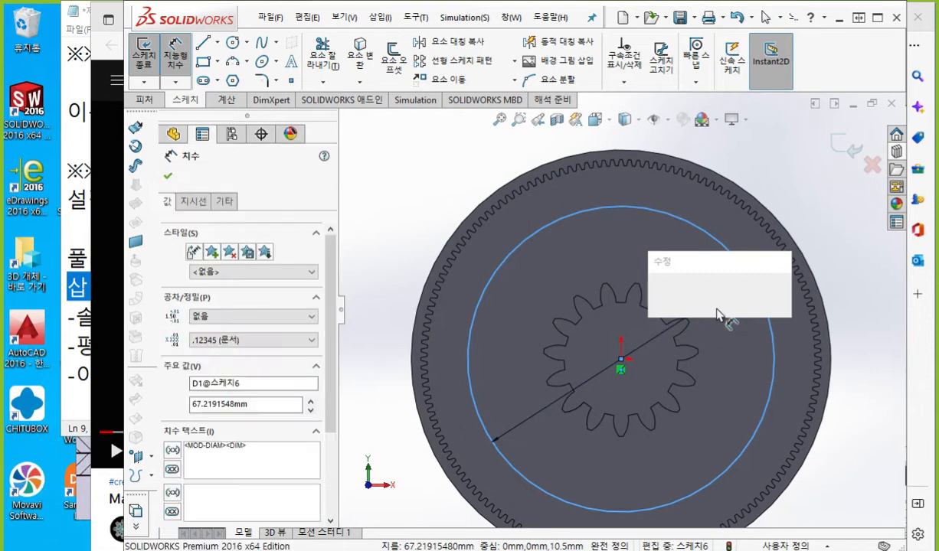
{"action": "type", "text": "60"}
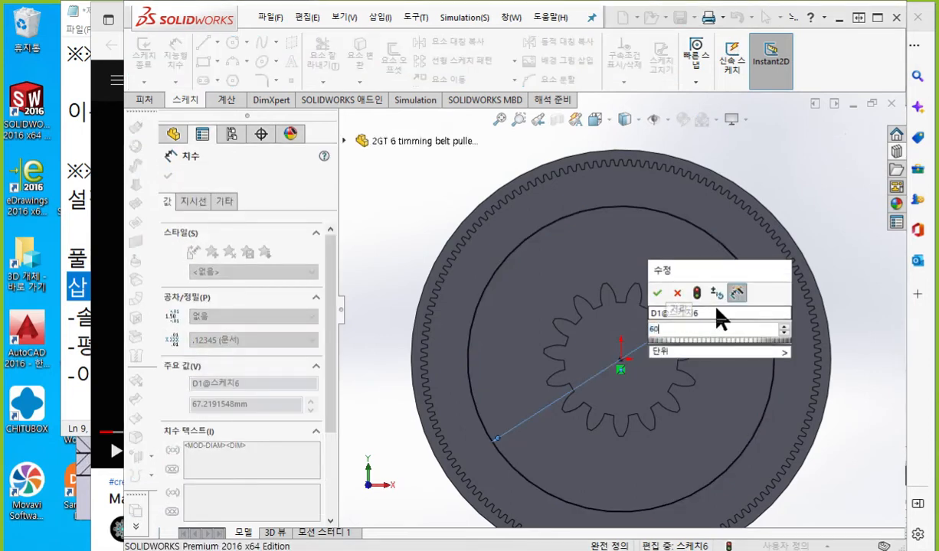
{"action": "key", "text": "Return"}
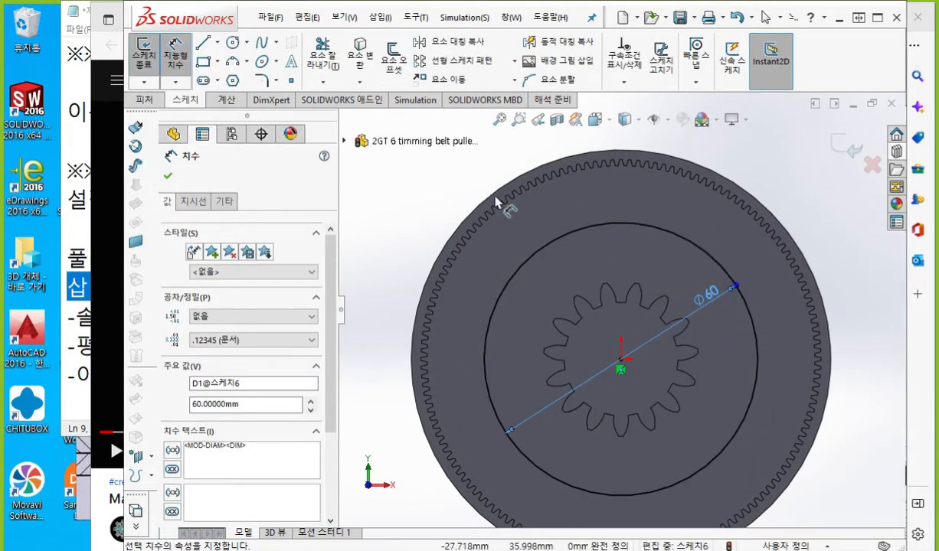
{"action": "left_click", "coordinate": [401, 211]}
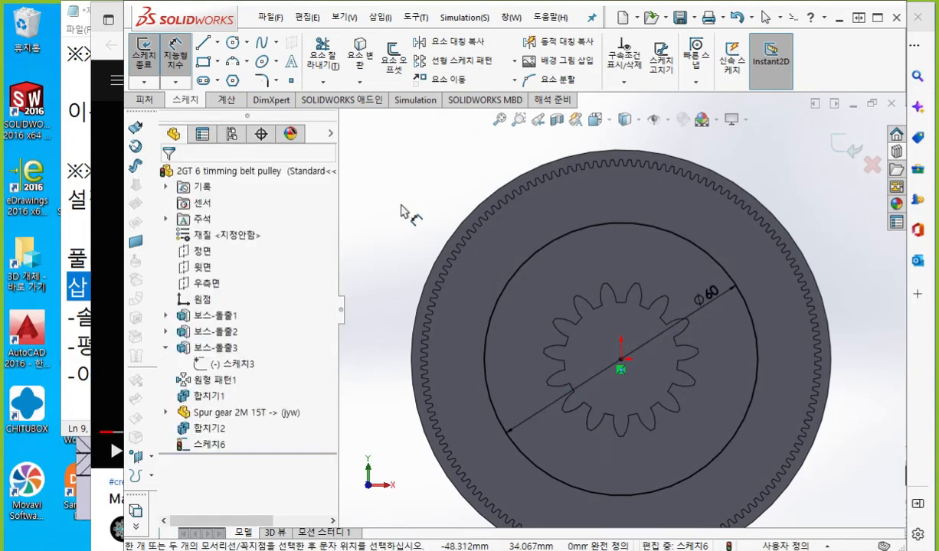
- Sketch a 92 mm diameter circle centred on the origin, matching the pulley flange's outer edge
{"action": "key", "text": "l"}
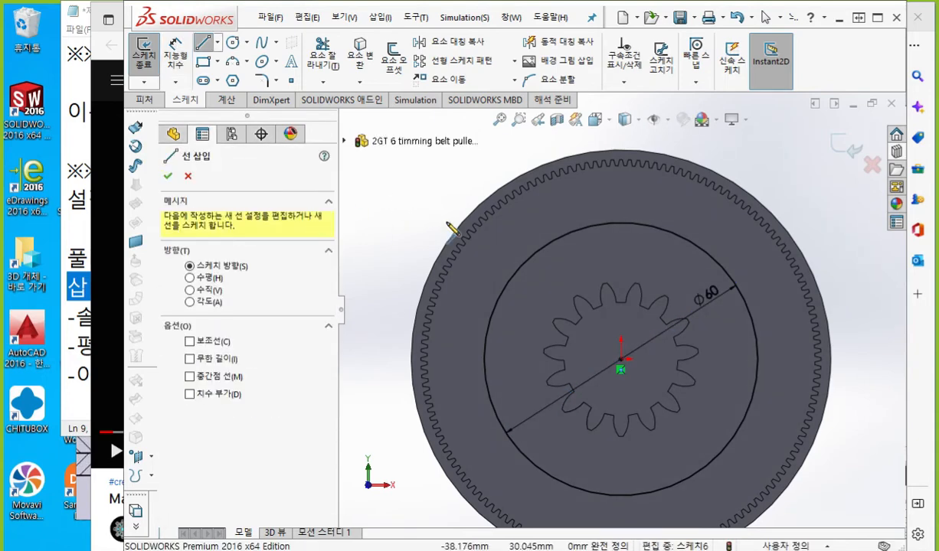
{"action": "key", "text": "c"}
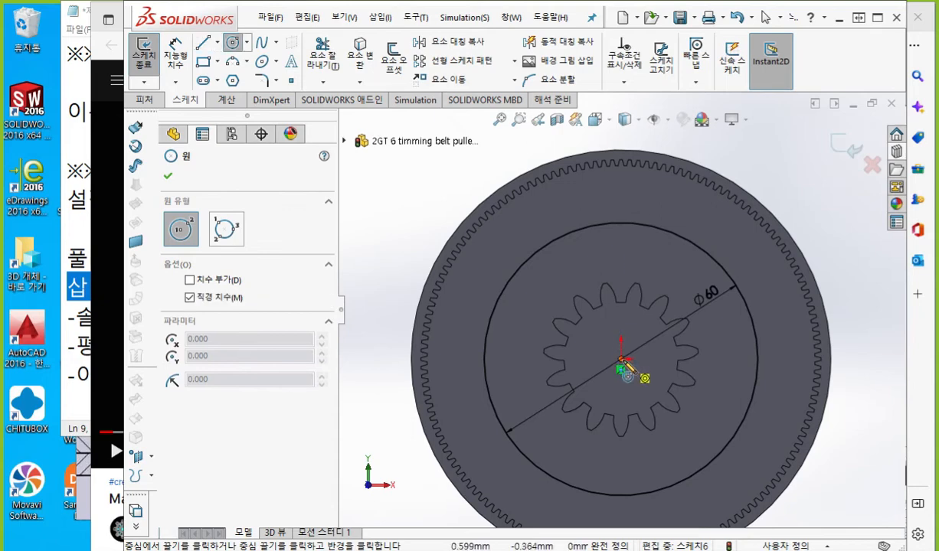
{"action": "left_click", "coordinate": [621, 360]}
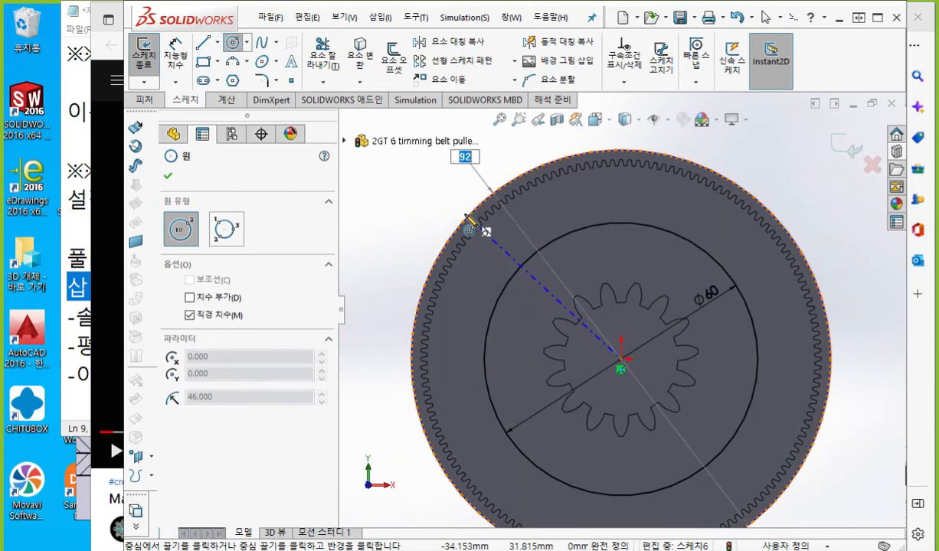
{"action": "left_click", "coordinate": [475, 213]}
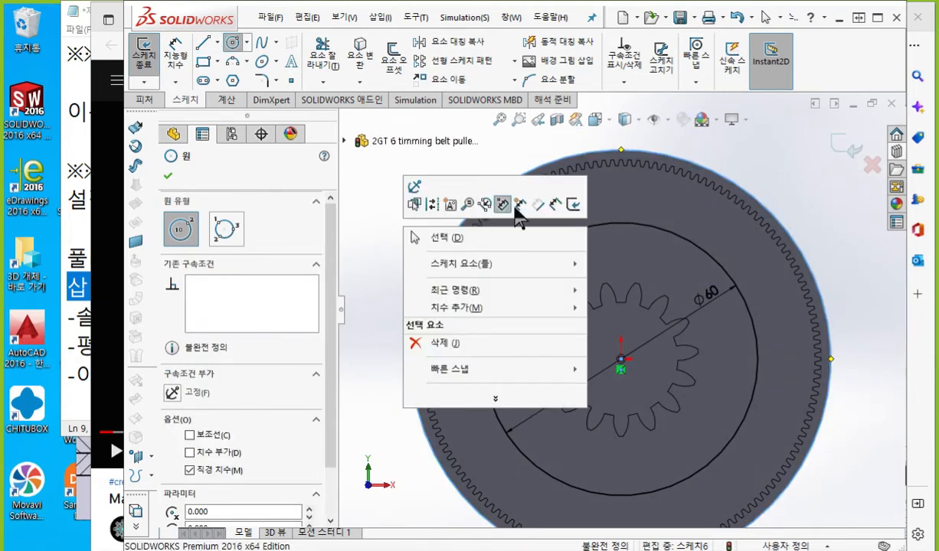
{"action": "left_click", "coordinate": [463, 237]}
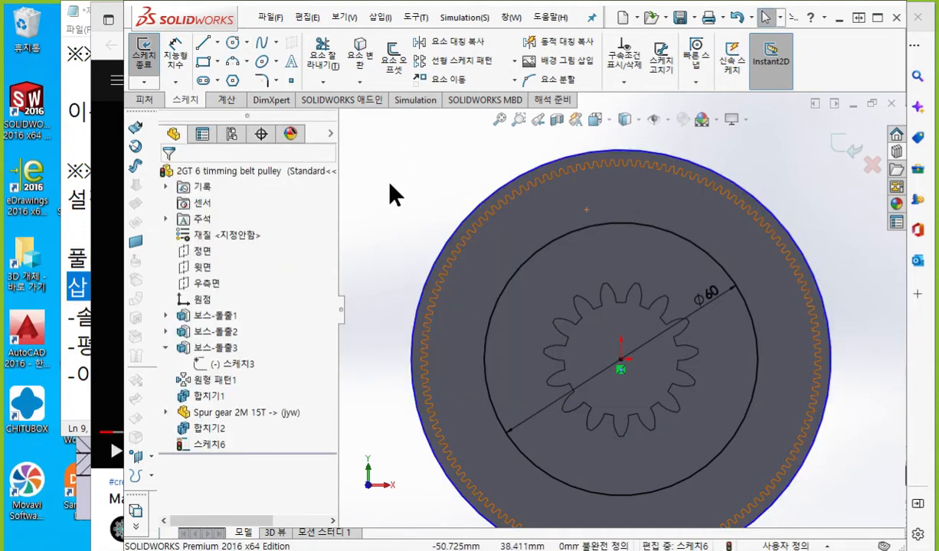
- Sketch another origin-centred circle about 67 mm in diameter, just outside the 60 mm circle
{"action": "right_click_drag", "start_coordinate": [389, 183], "coordinate": [723, 227]}
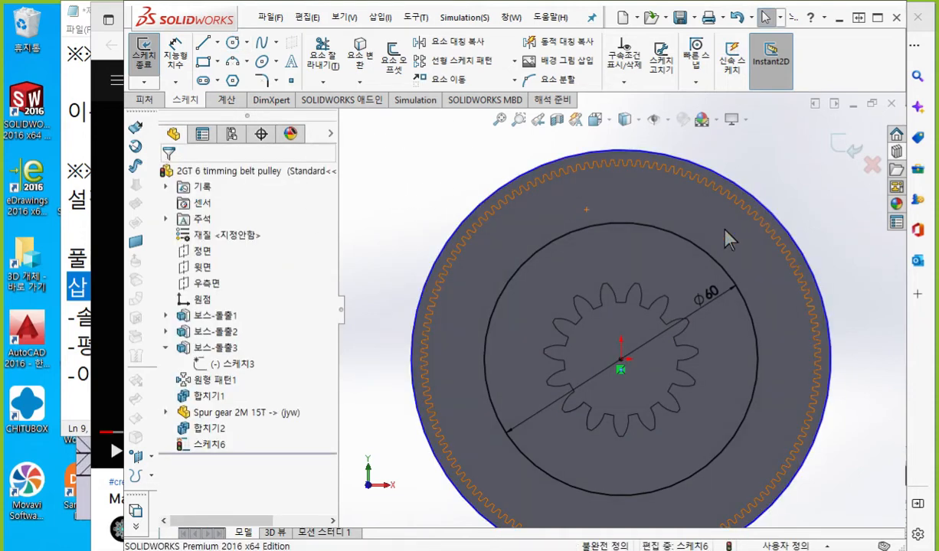
{"action": "left_click", "coordinate": [621, 359]}
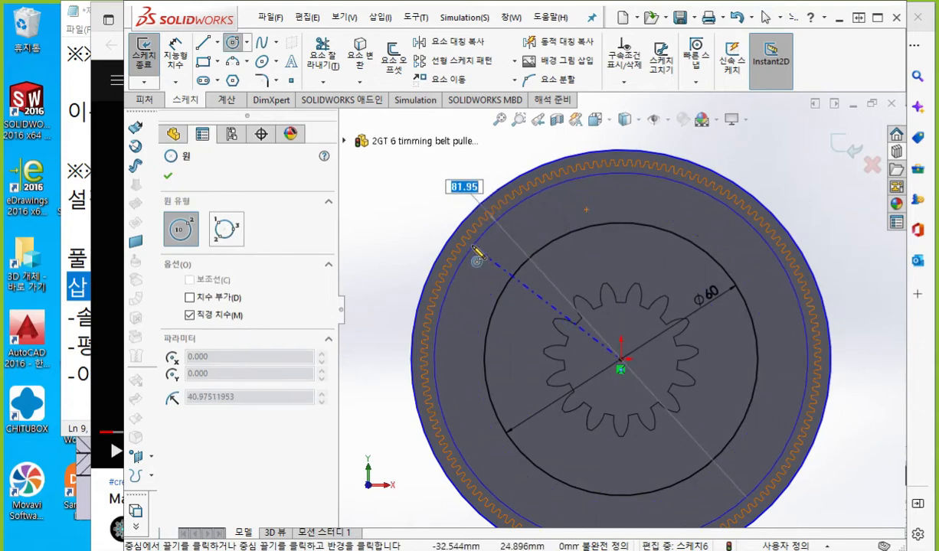
{"action": "left_click", "coordinate": [501, 269]}
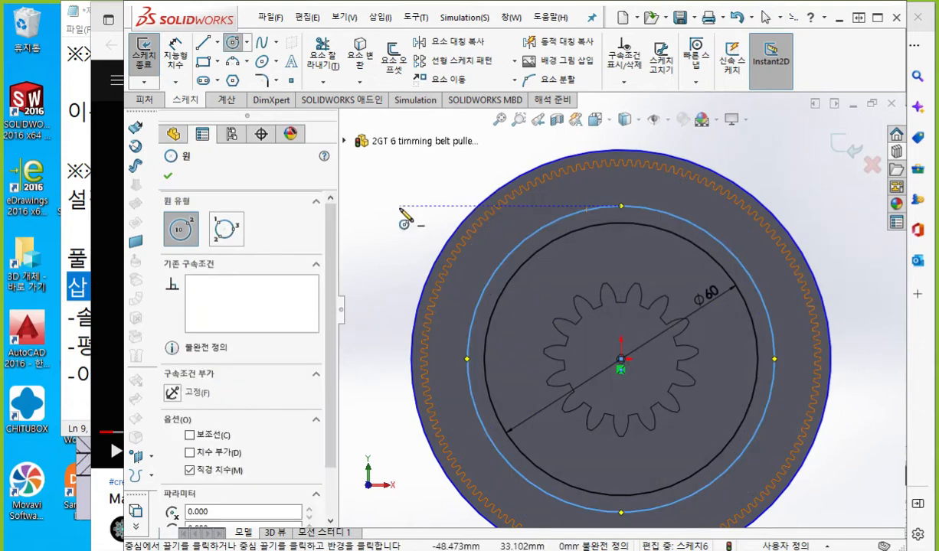
- Dimension the gap between the circle just outside the 60 mm circle and the outermost sketch circle, setting it to 10 mm
{"action": "right_click", "coordinate": [404, 218]}
{"action": "left_click", "coordinate": [540, 192]}
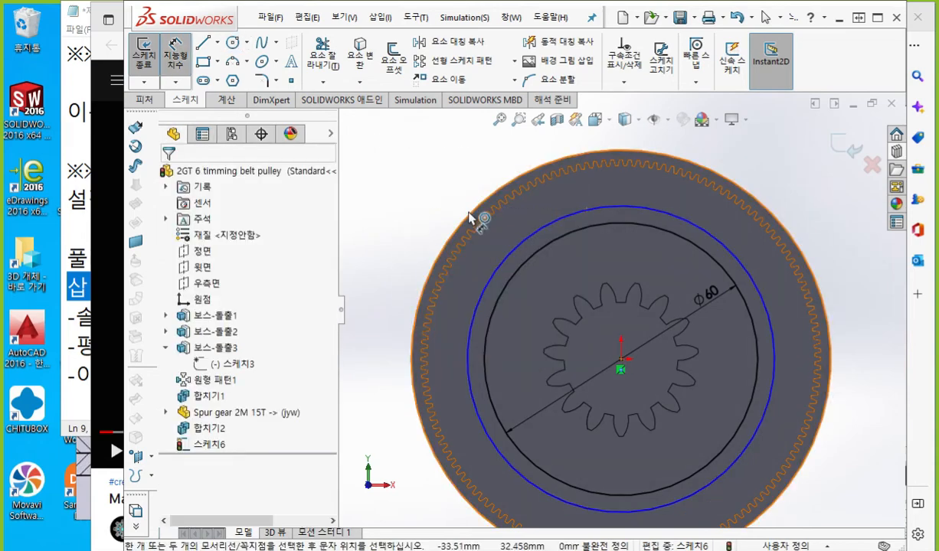
{"action": "left_click", "coordinate": [512, 256]}
{"action": "left_click", "coordinate": [478, 251]}
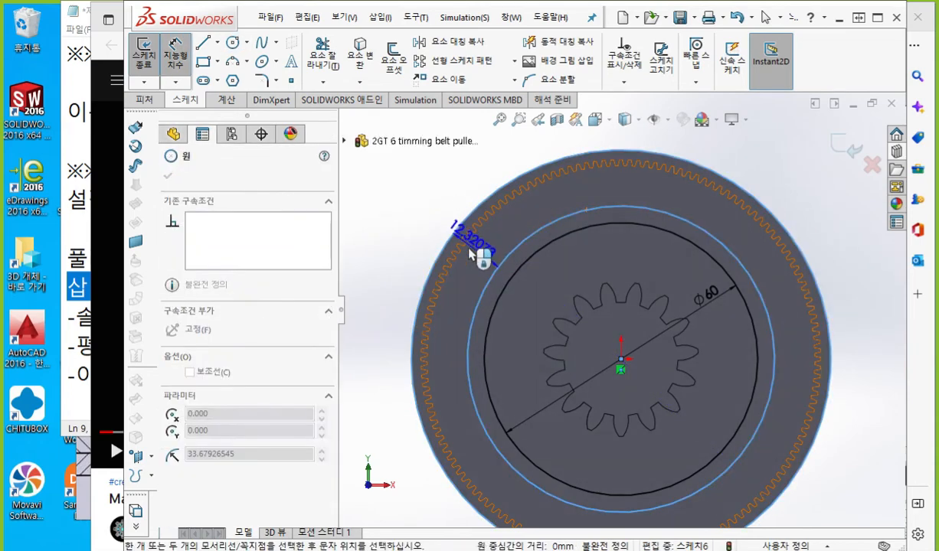
{"action": "left_click", "coordinate": [490, 303]}
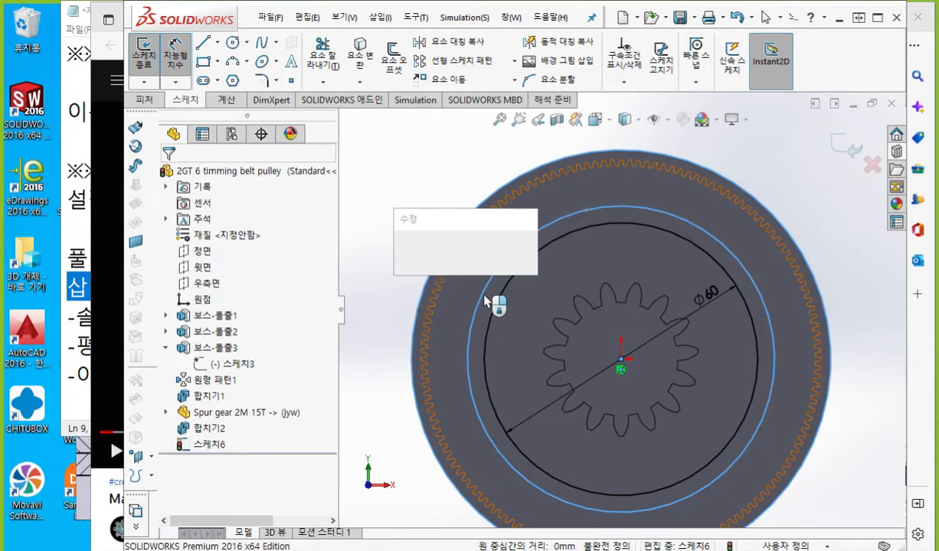
{"action": "type", "text": "10"}
{"action": "key", "text": "Return"}
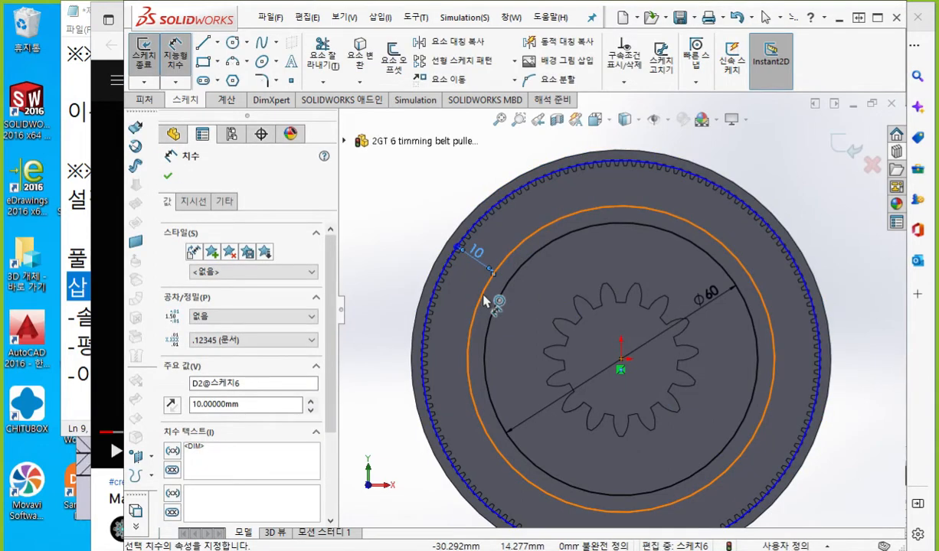
- Add a coradial relation between the outermost sketch circle and the pulley flange's outer edge
{"action": "right_click", "coordinate": [376, 180]}
{"action": "left_click", "coordinate": [406, 216]}
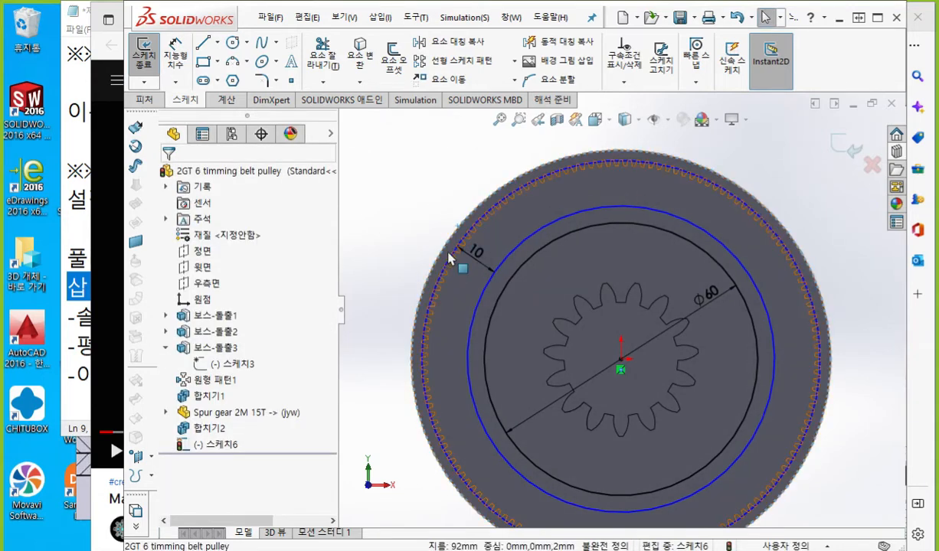
{"action": "left_click", "coordinate": [451, 263]}
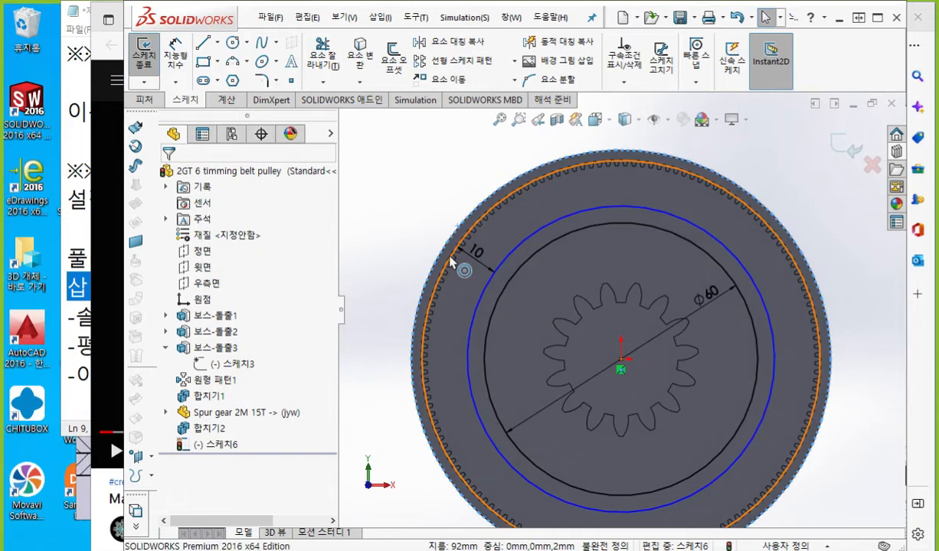
{"action": "left_click", "coordinate": [471, 261], "text": "ctrl"}
{"action": "left_click", "coordinate": [491, 195]}
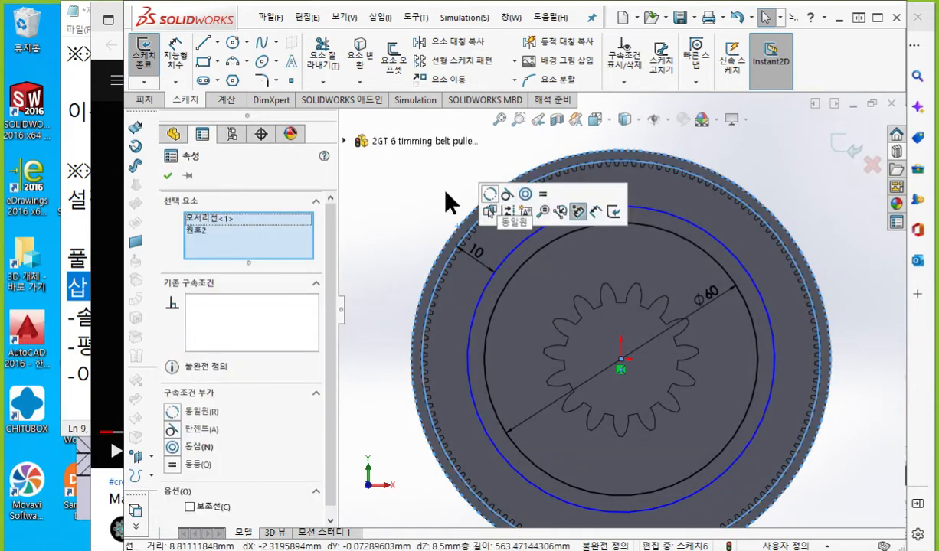
{"action": "left_click", "coordinate": [394, 198]}
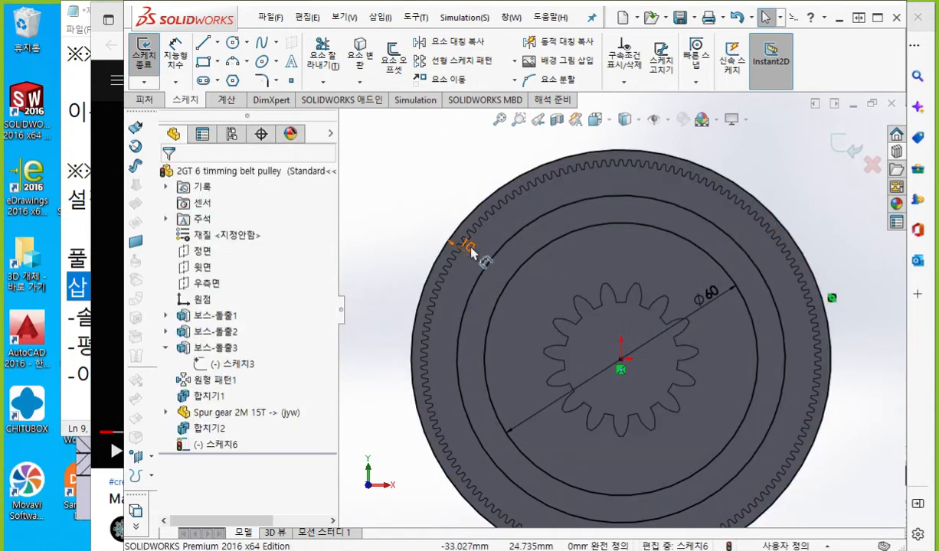
- Check the diameter of the sketch circle lying 10 mm inside the flange's outer edge
{"action": "left_click", "coordinate": [471, 248]}
{"action": "left_click", "coordinate": [403, 217]}
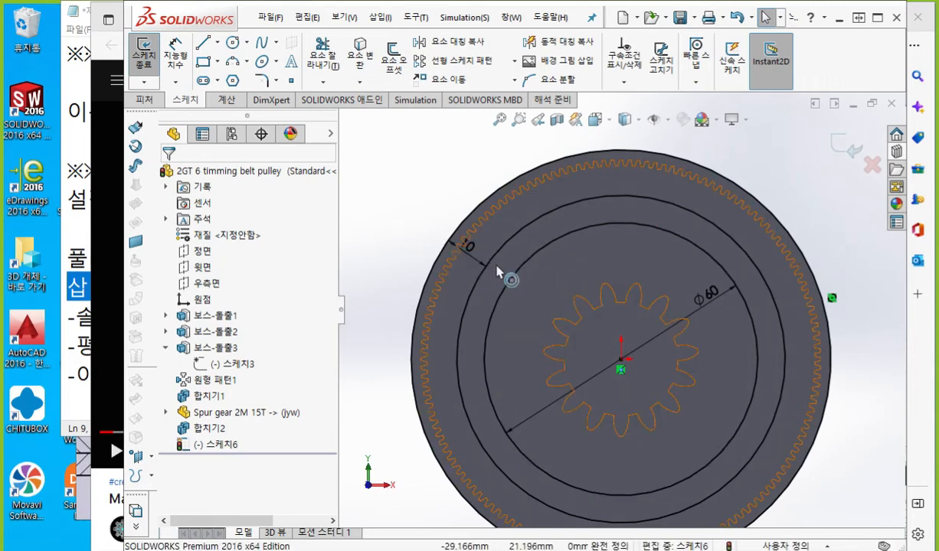
{"action": "left_click", "coordinate": [498, 257]}
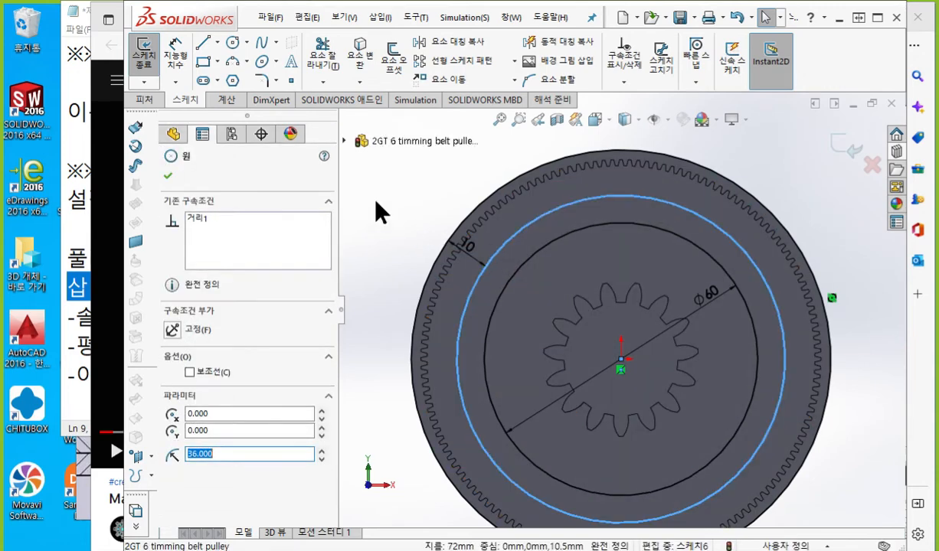
{"action": "right_click", "coordinate": [420, 220]}
{"action": "left_click", "coordinate": [538, 190]}
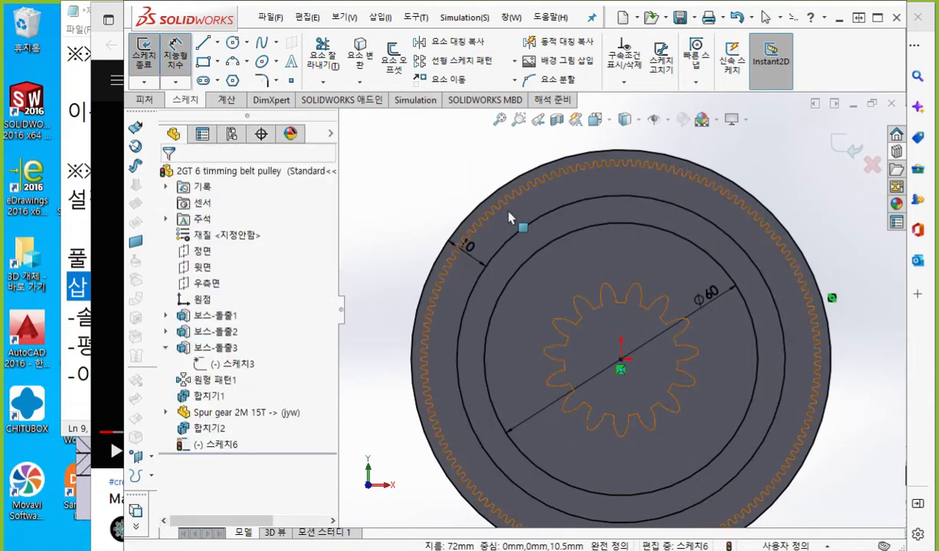
- Delete the outermost circle, the circle just outside the 60 mm one and the 10 mm dimension between them
{"action": "key", "text": "Escape"}
{"action": "left_click_drag", "start_coordinate": [497, 268], "coordinate": [414, 205]}
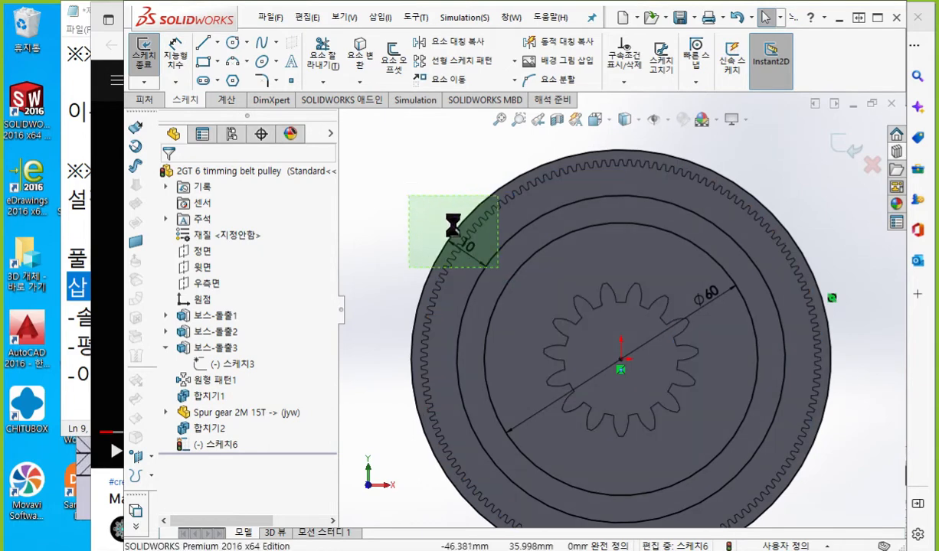
{"action": "key", "text": "Delete"}
- Sketch a circle about 75 mm in diameter centred on the origin, outside the 60 mm circle
{"action": "right_click_drag", "start_coordinate": [402, 222], "coordinate": [648, 247]}
{"action": "left_click", "coordinate": [621, 360]}
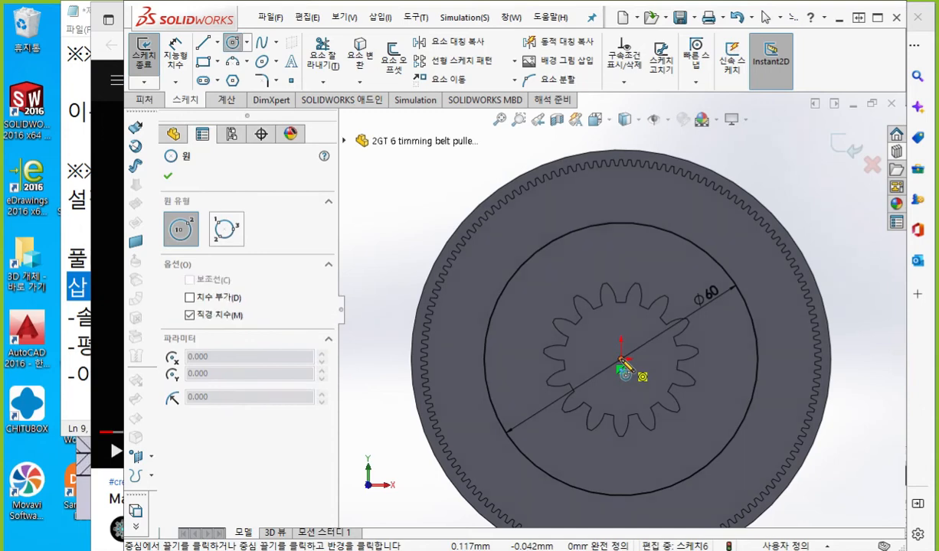
{"action": "left_click", "coordinate": [512, 244]}
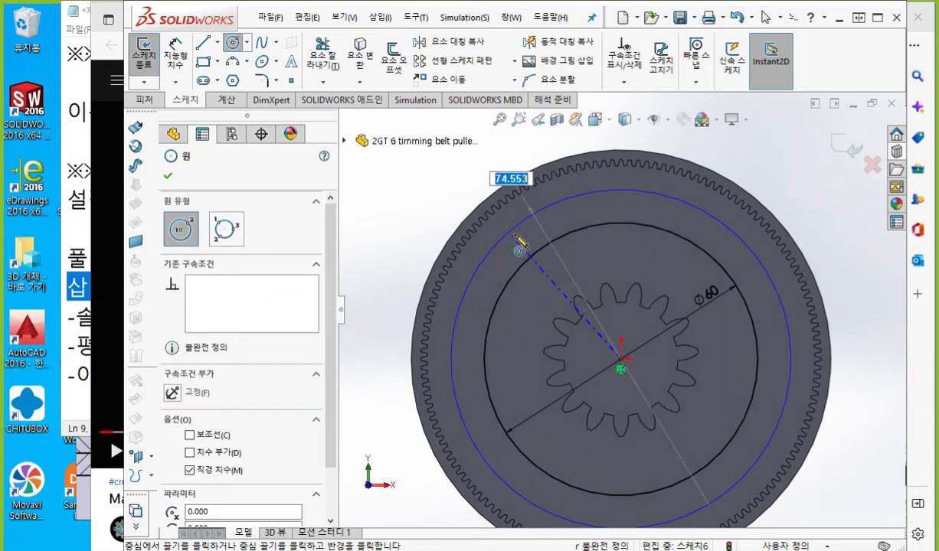
- Dimension the new circle outside the 60 mm one and set its diameter to 72 mm
{"action": "right_click", "coordinate": [392, 207]}
{"action": "left_click", "coordinate": [541, 186]}
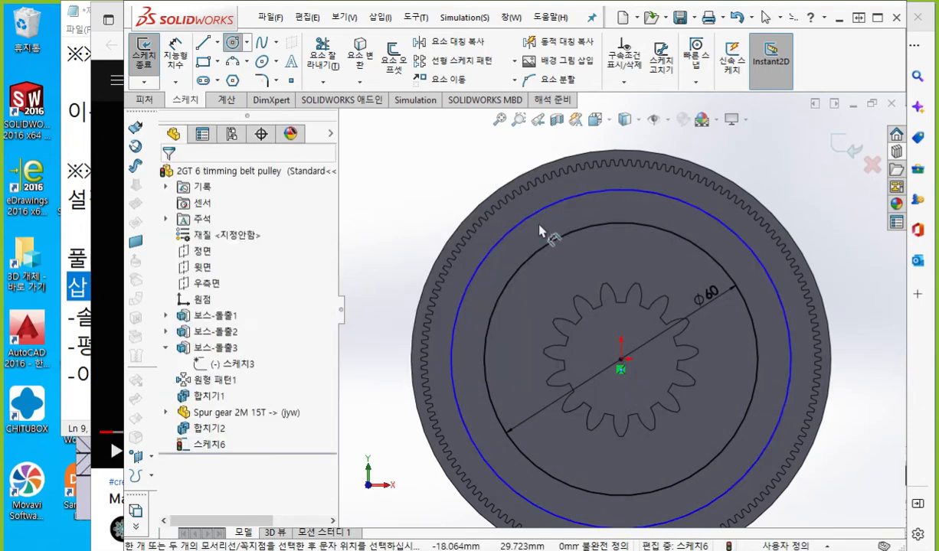
{"action": "left_click", "coordinate": [522, 233]}
{"action": "left_click", "coordinate": [556, 293]}
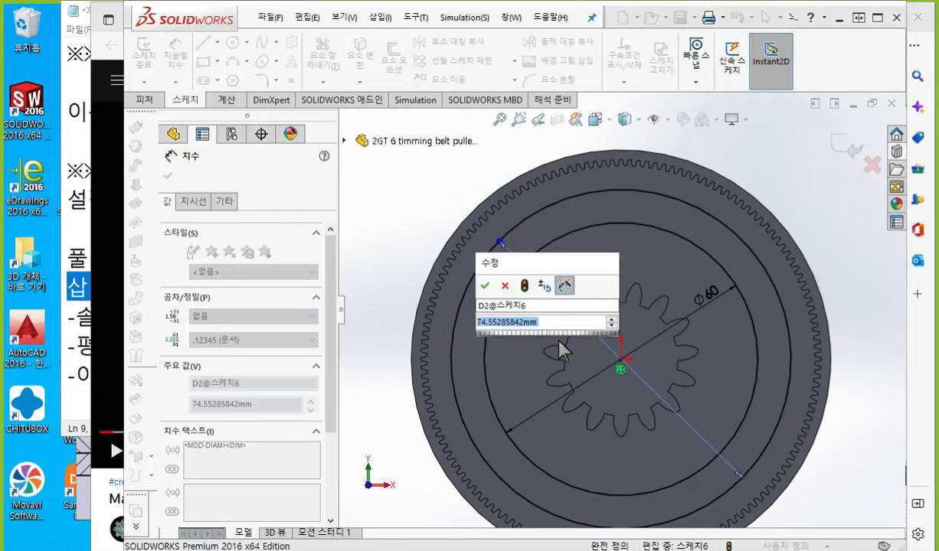
{"action": "type", "text": "72"}
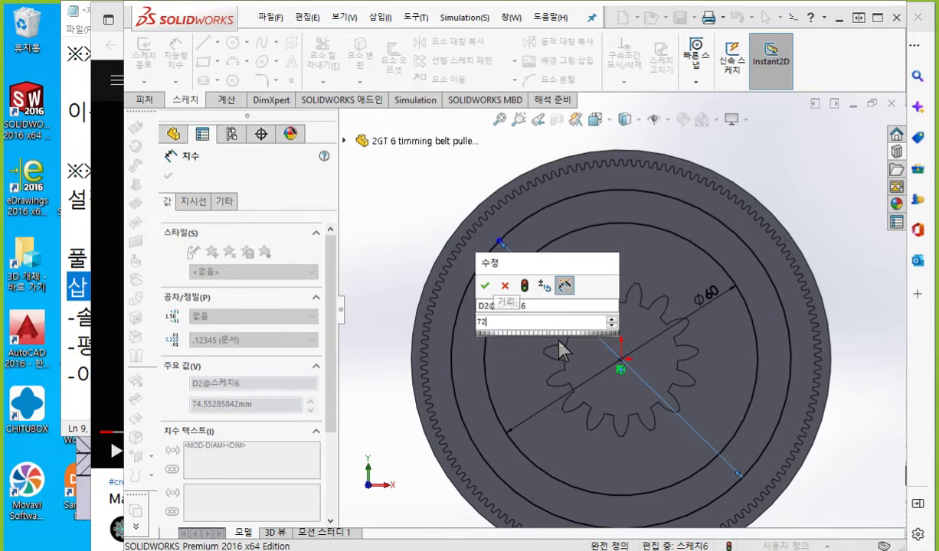
{"action": "key", "text": "Return"}
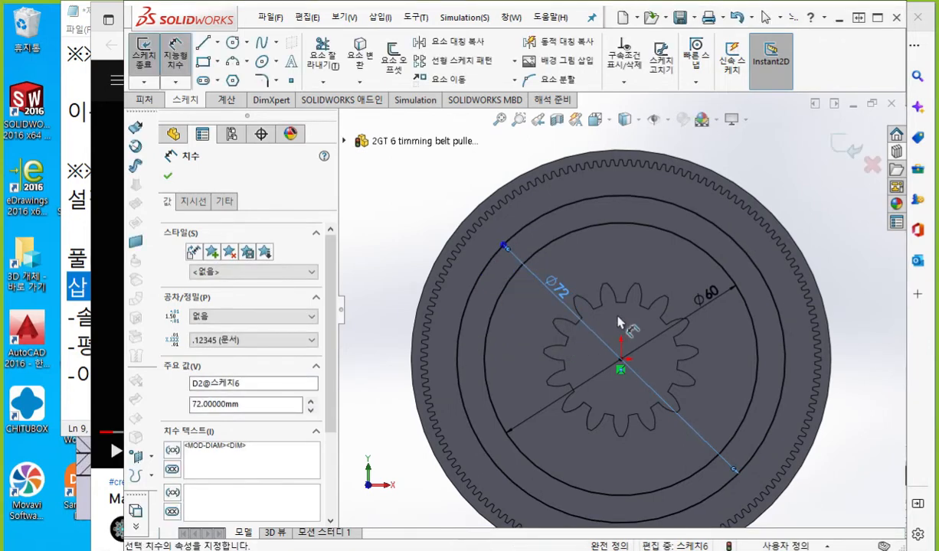
{"action": "key", "text": "Escape"}
- Add a driven dimension for the gap between the 60 mm and 72 mm circles
{"action": "scroll", "coordinate": [587, 280], "scroll_direction": "down", "scroll_amount": 2}
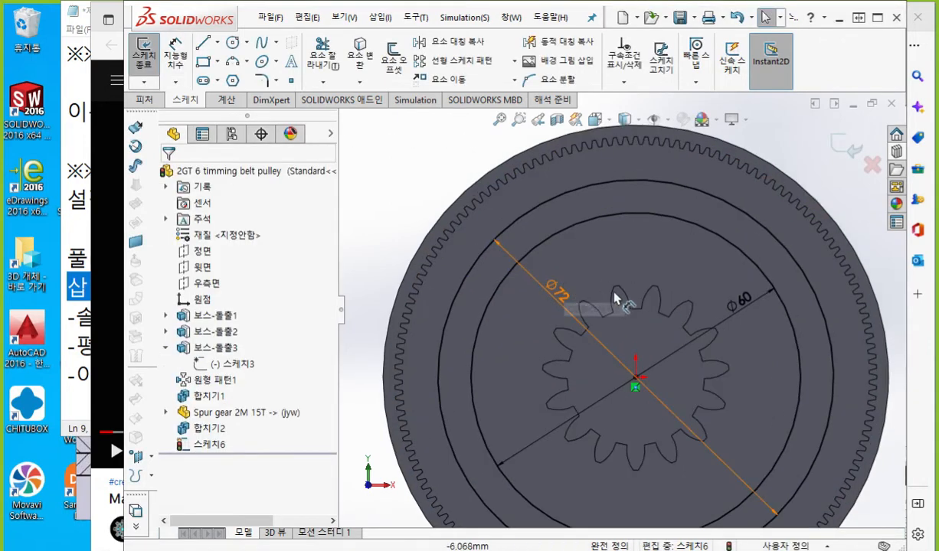
{"action": "left_click", "coordinate": [576, 197]}
{"action": "left_click", "coordinate": [579, 224]}
{"action": "right_click", "coordinate": [383, 197]}
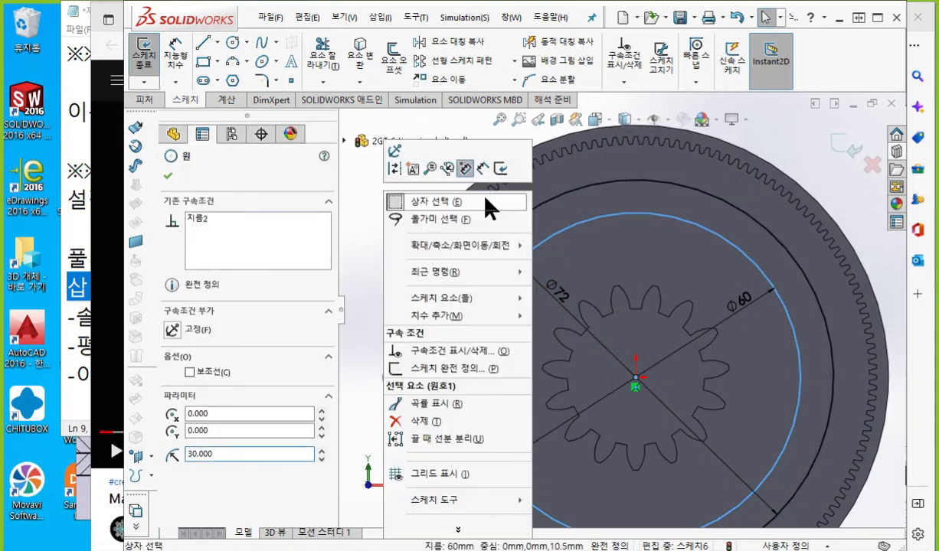
{"action": "left_click", "coordinate": [484, 168]}
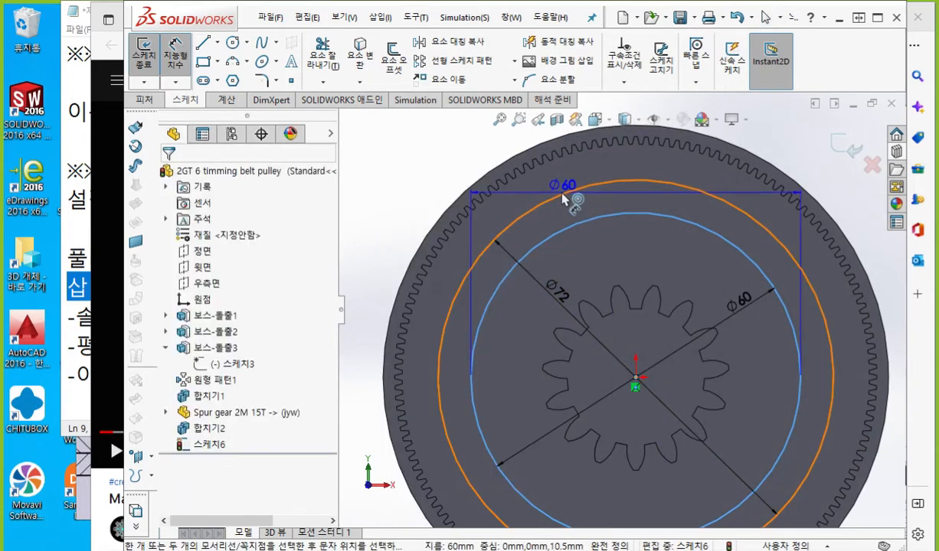
{"action": "left_click", "coordinate": [550, 236]}
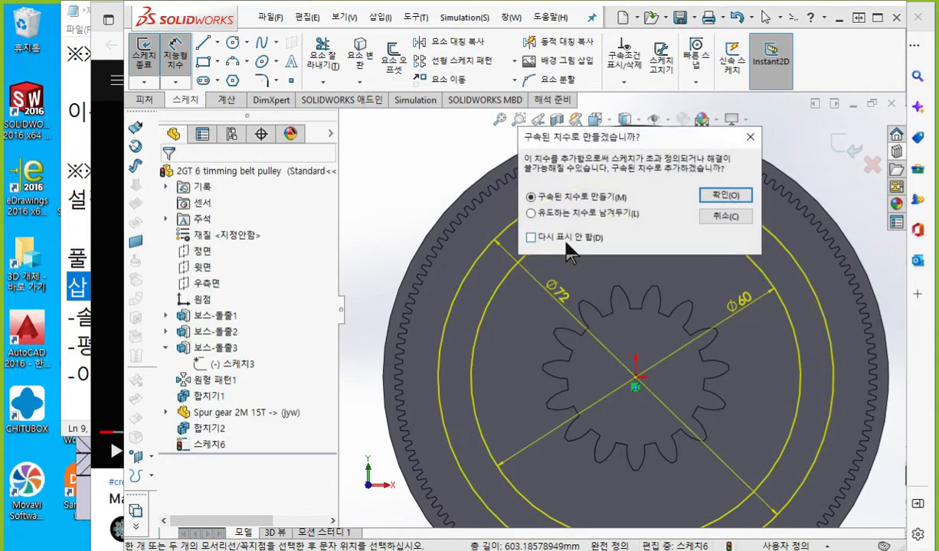
{"action": "left_click", "coordinate": [725, 195]}
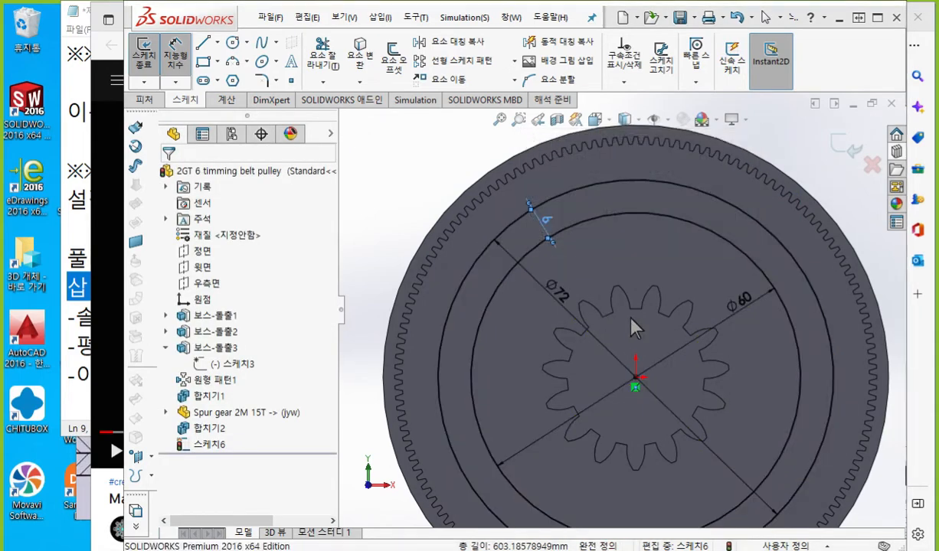
{"action": "key", "text": "Escape"}
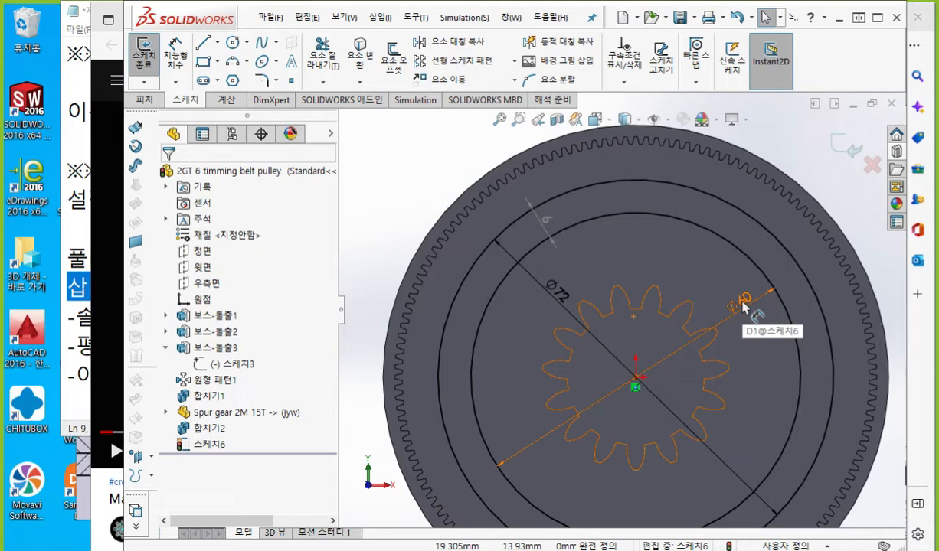
- Set the larger circle's diameter to 70 mm
{"action": "left_click", "coordinate": [556, 299]}
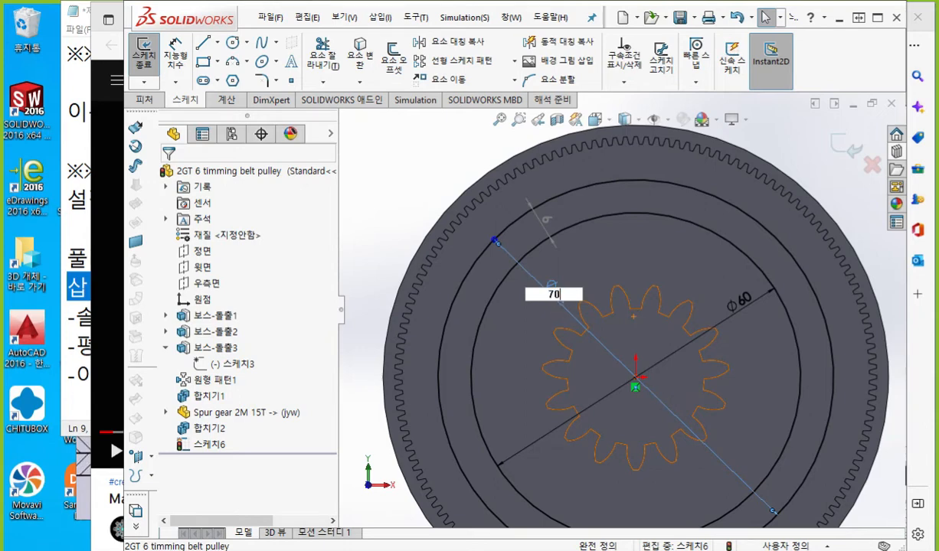
{"action": "type", "text": "70"}
{"action": "key", "text": "Return"}
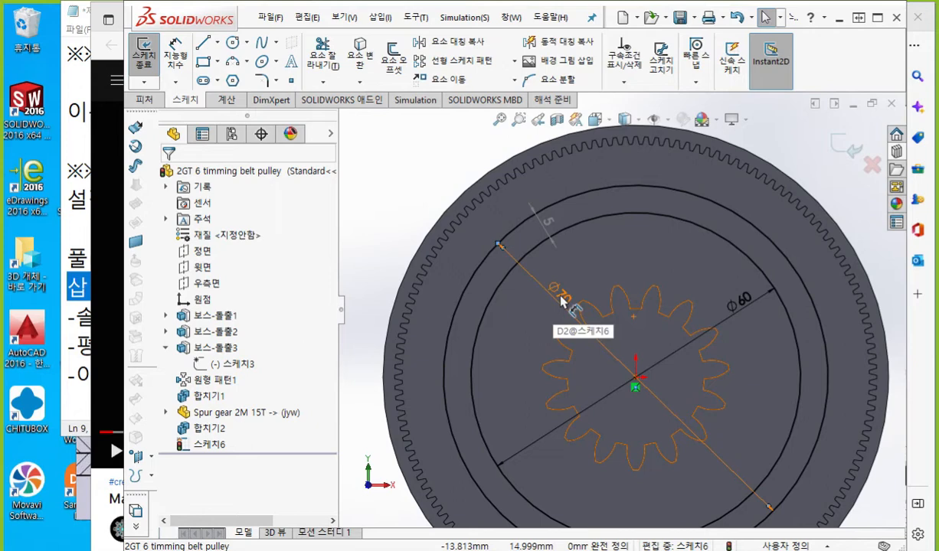
- Set the larger circle's diameter to 68 mm
{"action": "left_click", "coordinate": [561, 300]}
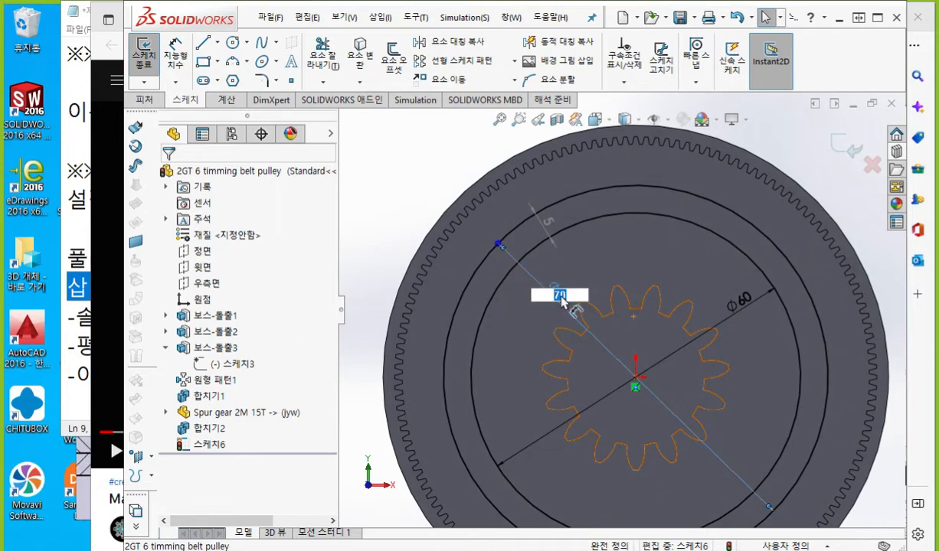
{"action": "type", "text": "68"}
{"action": "key", "text": "Return"}
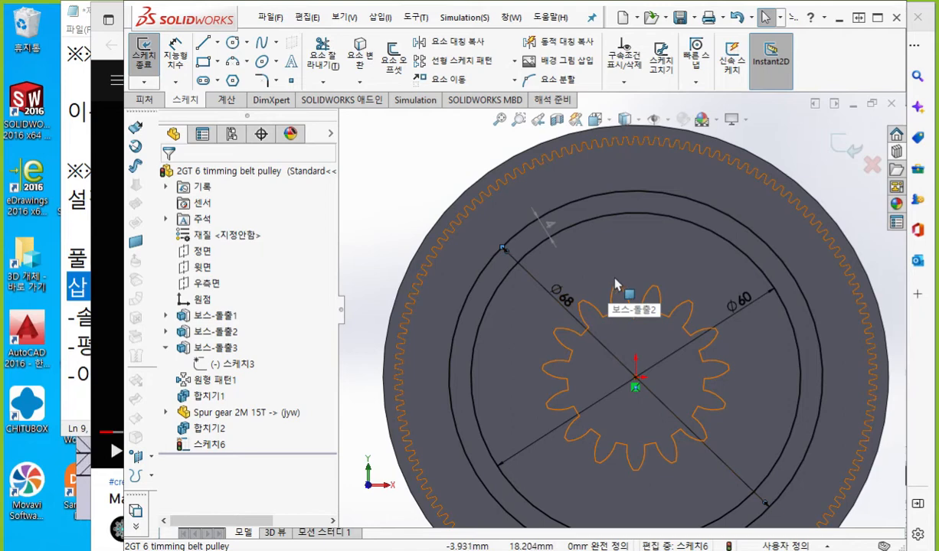
- Annotate the 60 and 68 diameters, the 4 mm gap and the width out to the pulley's rim in red, and clear the marks
{"action": "scroll", "coordinate": [632, 291], "scroll_direction": "down", "scroll_amount": 2}
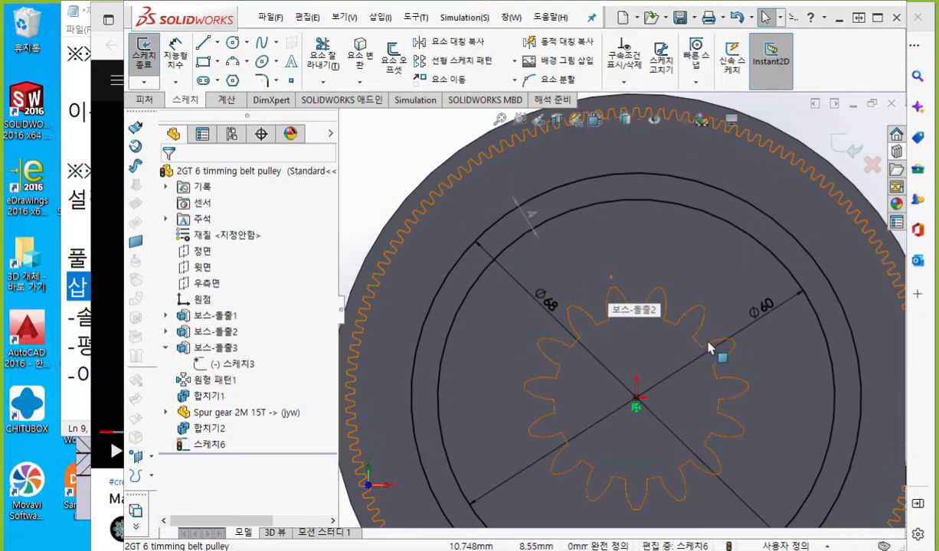
{"action": "mouse_move", "coordinate": [774, 276]}
{"action": "left_mouse_down"}
{"action": "mouse_move", "coordinate": [762, 314]}
{"action": "mouse_move", "coordinate": [774, 329]}
{"action": "mouse_move", "coordinate": [786, 298]}
{"action": "left_mouse_up"}
{"action": "mouse_move", "coordinate": [534, 256]}
{"action": "left_mouse_down"}
{"action": "mouse_move", "coordinate": [503, 306]}
{"action": "mouse_move", "coordinate": [539, 277]}
{"action": "mouse_move", "coordinate": [547, 294]}
{"action": "left_mouse_up"}
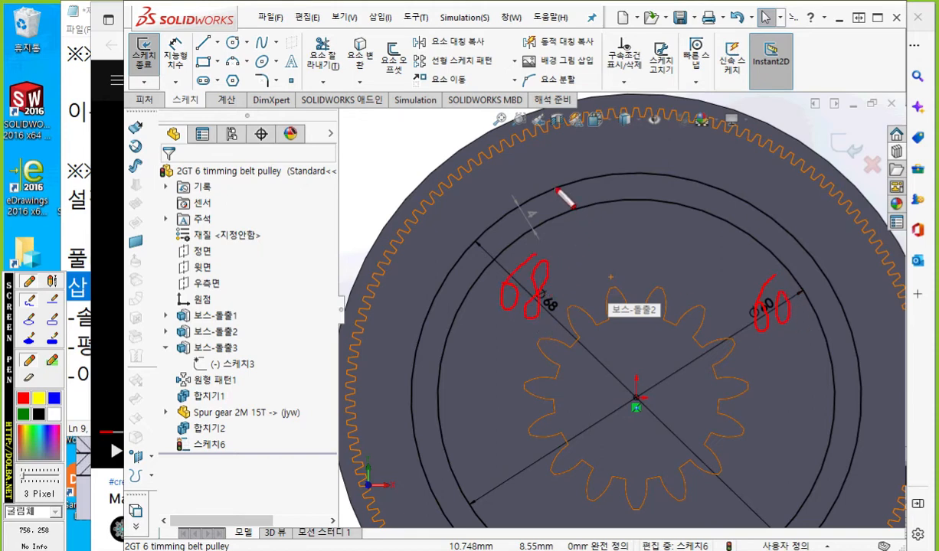
{"action": "left_click_drag", "start_coordinate": [563, 213], "coordinate": [585, 205]}
{"action": "left_click_drag", "start_coordinate": [567, 162], "coordinate": [573, 220]}
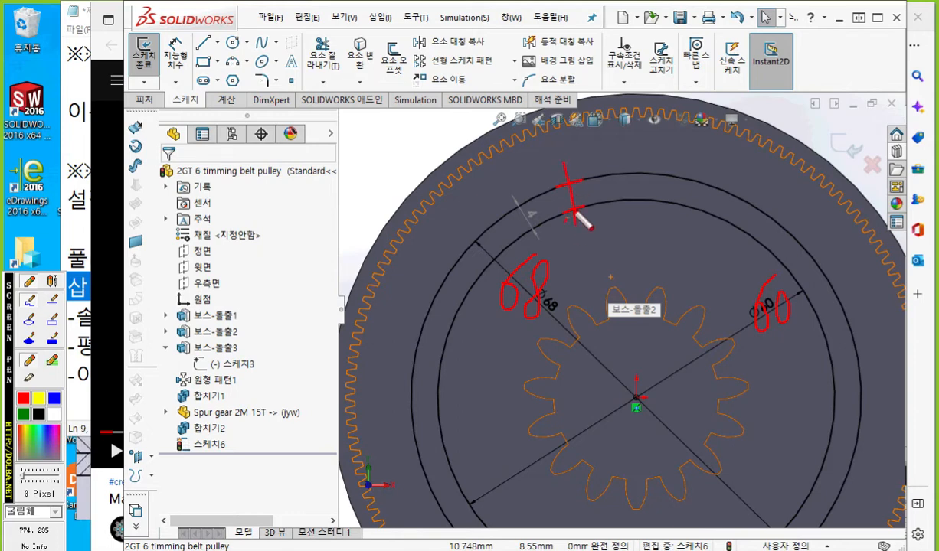
{"action": "mouse_move", "coordinate": [592, 167]}
{"action": "left_mouse_down"}
{"action": "mouse_move", "coordinate": [628, 189]}
{"action": "mouse_move", "coordinate": [607, 217]}
{"action": "left_mouse_up"}
{"action": "left_click_drag", "start_coordinate": [392, 204], "coordinate": [447, 251]}
{"action": "mouse_move", "coordinate": [412, 204]}
{"action": "left_mouse_down"}
{"action": "mouse_move", "coordinate": [392, 212]}
{"action": "mouse_move", "coordinate": [402, 225]}
{"action": "left_mouse_up"}
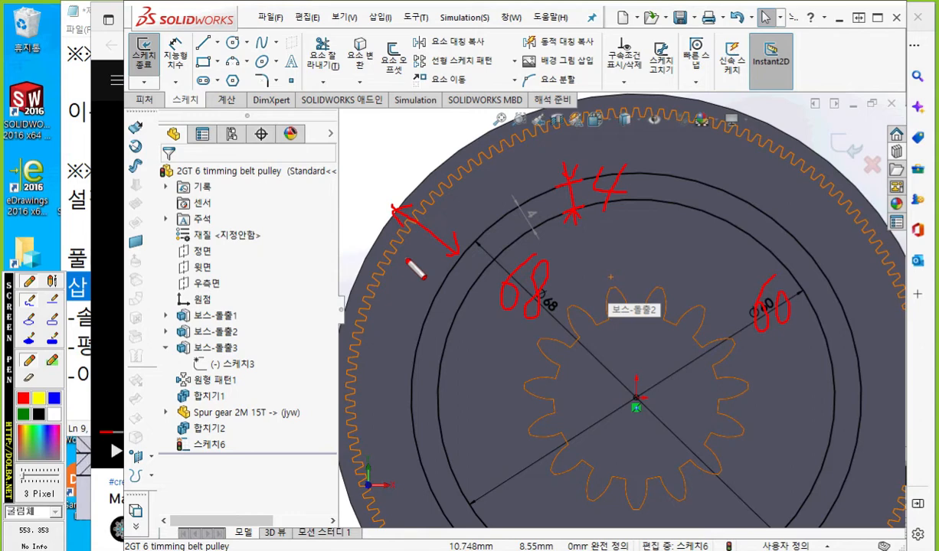
{"action": "key", "text": "Escape"}
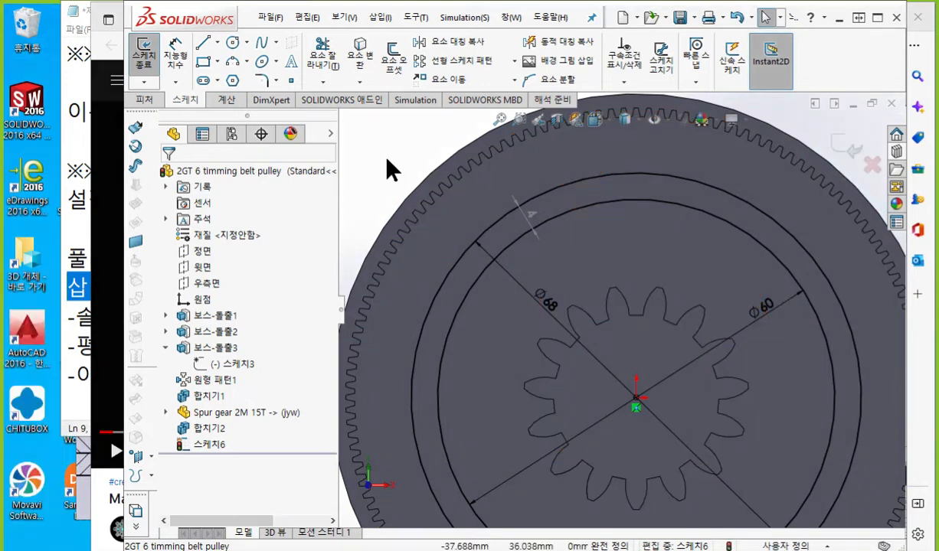
- Measure the distance between the 68 mm circle and the pulley's outer rim edge
{"action": "left_click", "coordinate": [239, 102]}
{"action": "left_click", "coordinate": [176, 58]}
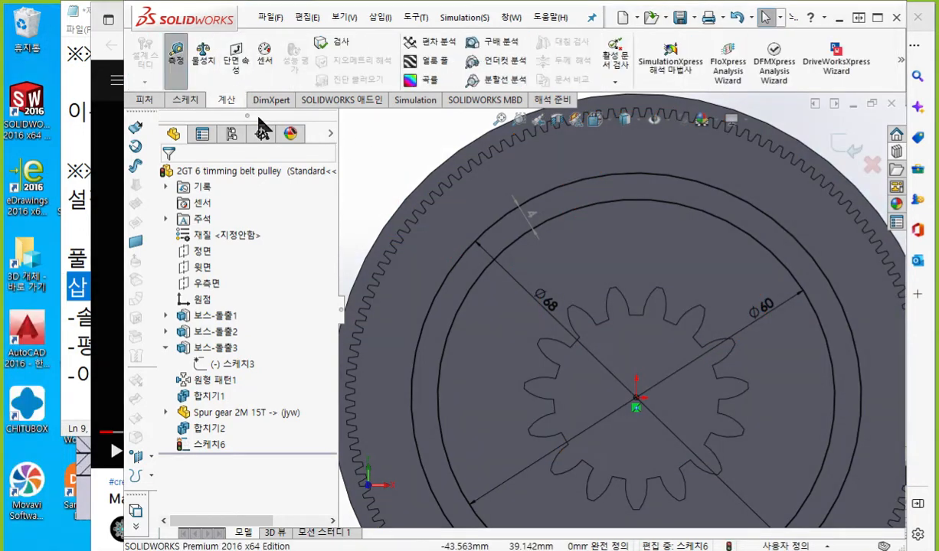
{"action": "left_click", "coordinate": [463, 260]}
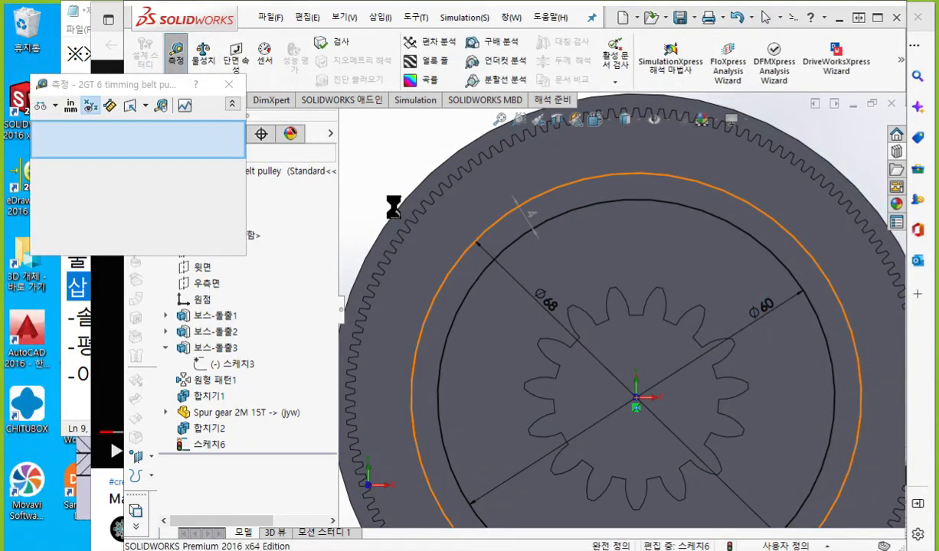
{"action": "left_click", "coordinate": [437, 253]}
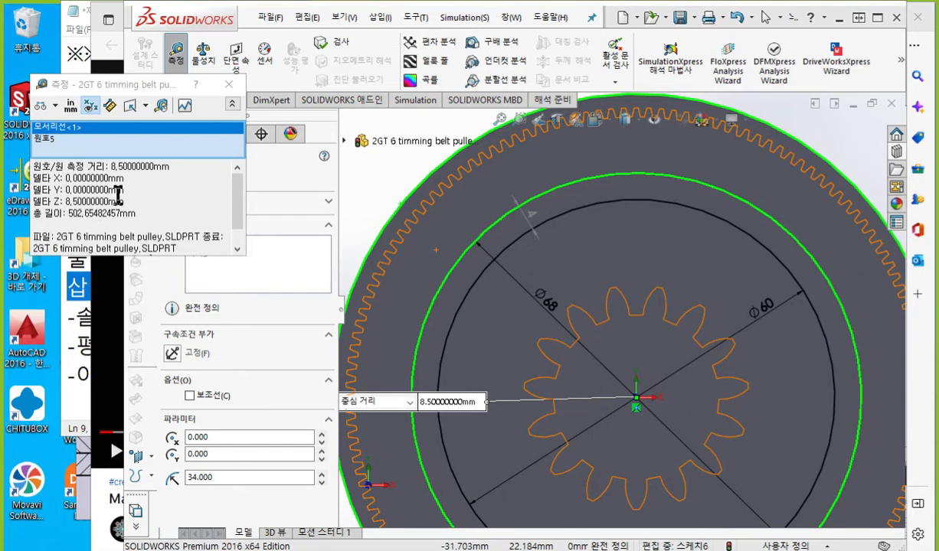
{"action": "key", "text": "Escape"}
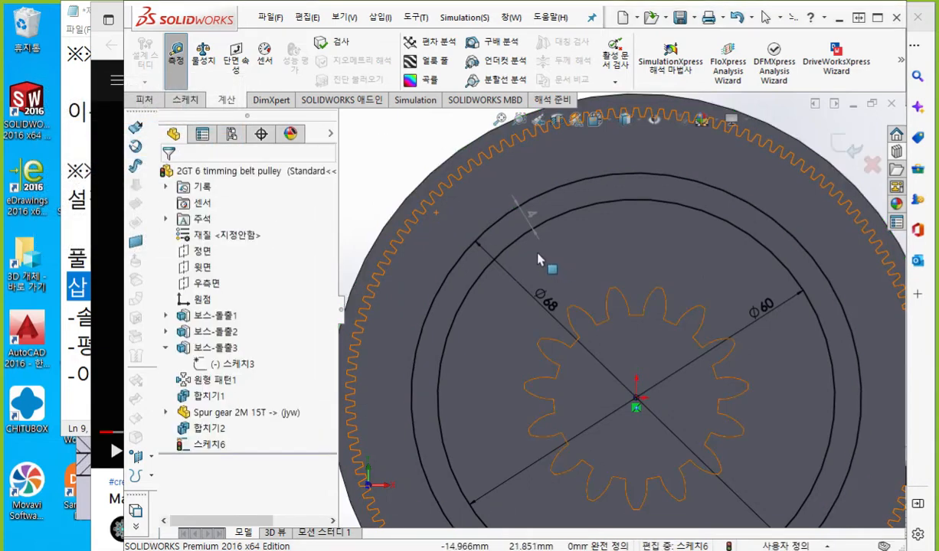
{"action": "scroll", "coordinate": [518, 248], "scroll_direction": "up", "scroll_amount": 2}
{"action": "left_click", "coordinate": [482, 231]}
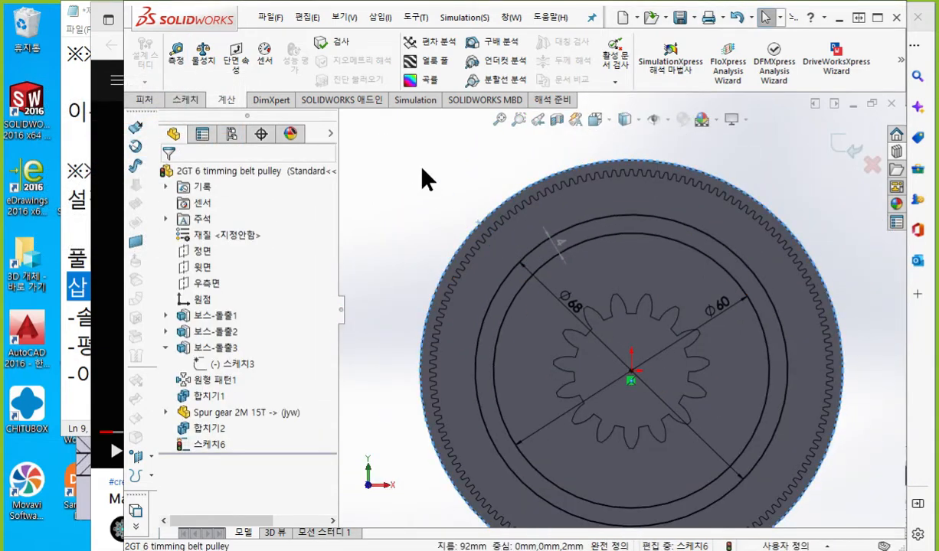
- Add a driven dimension for the gap between the 68 mm circle and the pulley's outer rim circle
{"action": "left_click", "coordinate": [144, 98]}
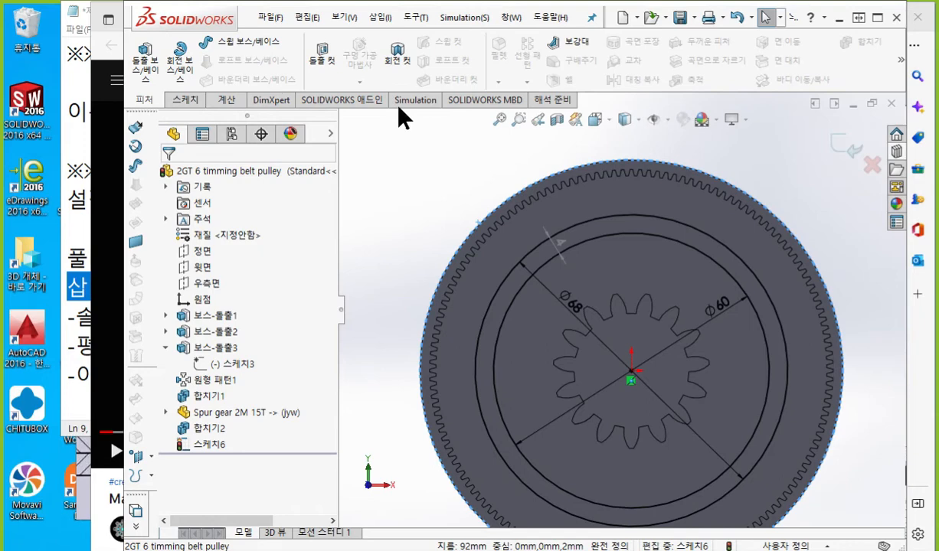
{"action": "left_click", "coordinate": [180, 99]}
{"action": "left_click", "coordinate": [387, 193]}
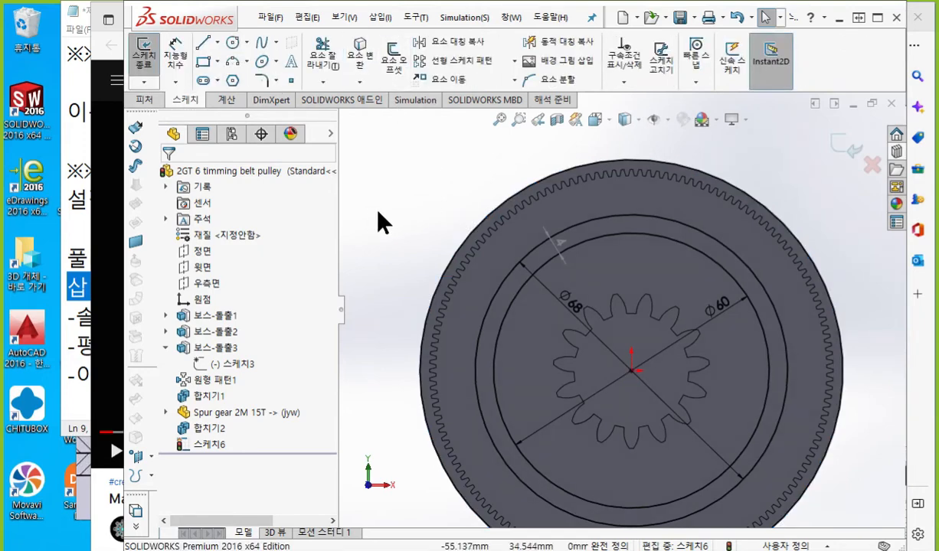
{"action": "right_click", "coordinate": [379, 215]}
{"action": "left_click", "coordinate": [510, 194]}
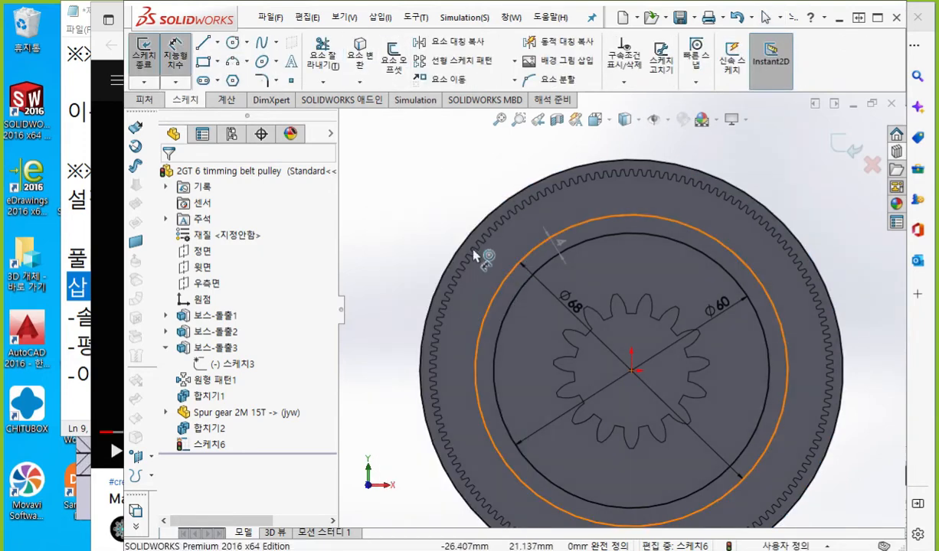
{"action": "left_click", "coordinate": [487, 268]}
{"action": "left_click", "coordinate": [473, 247]}
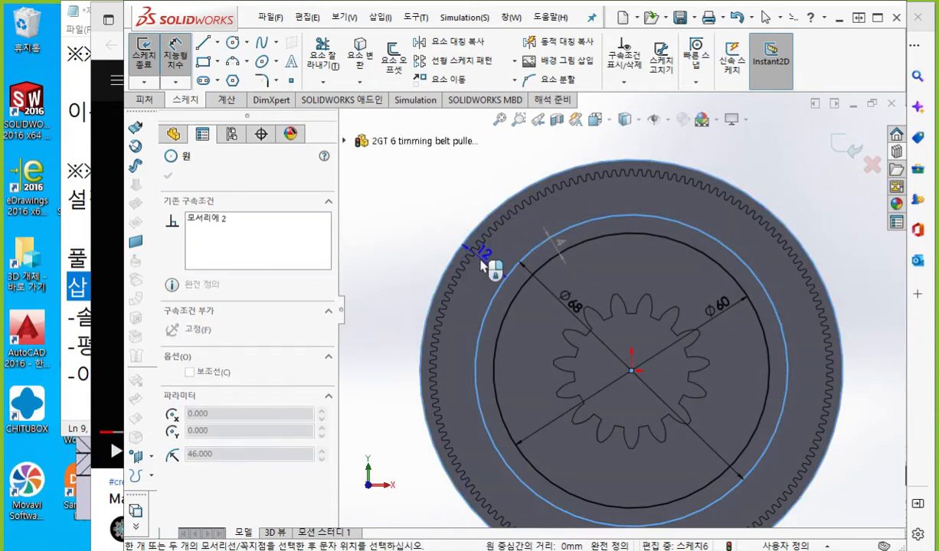
{"action": "left_click", "coordinate": [484, 263]}
{"action": "left_click", "coordinate": [718, 195]}
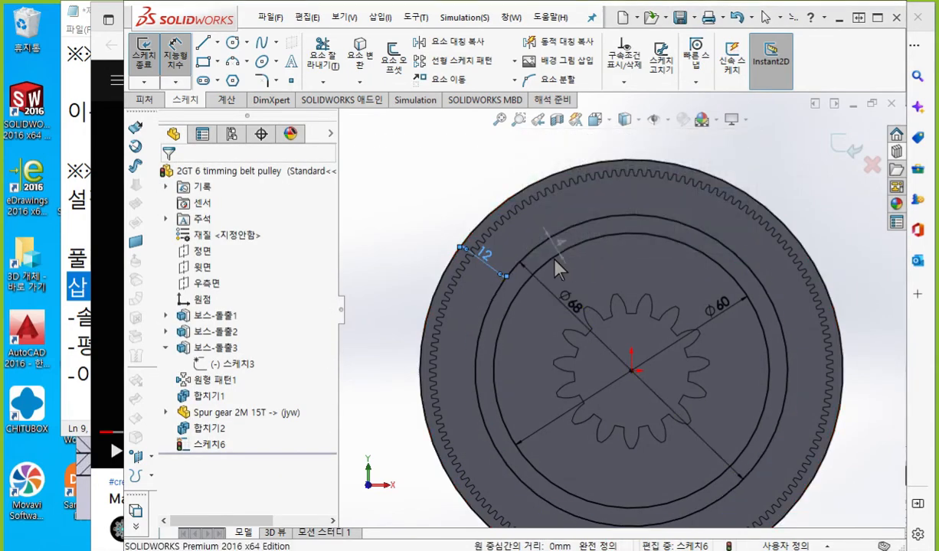
- Mark the rim edge, the 68 mm circle and the 12 mm band between them in red, and clear the marks
{"action": "scroll", "coordinate": [486, 267], "scroll_direction": "down", "scroll_amount": 3}
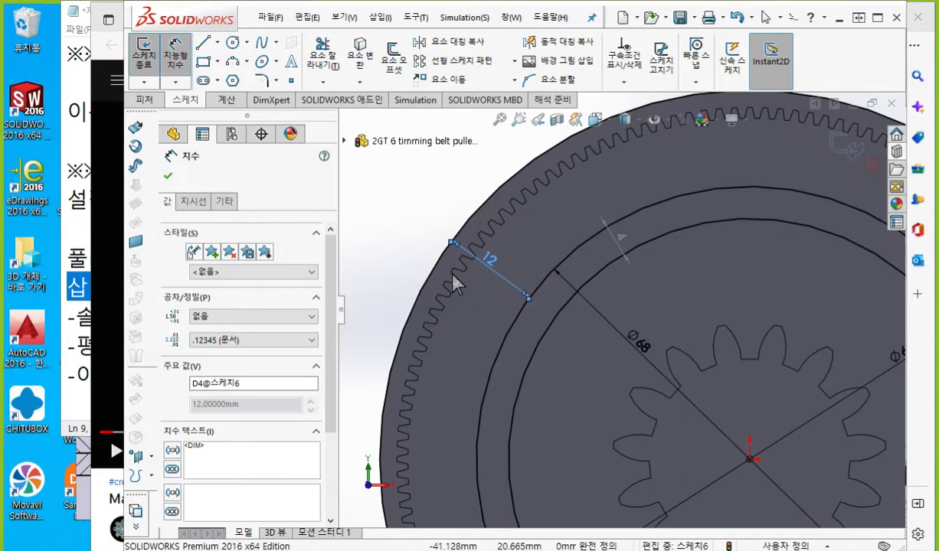
{"action": "key", "text": "F2"}
{"action": "mouse_move", "coordinate": [494, 194]}
{"action": "left_mouse_down"}
{"action": "mouse_move", "coordinate": [452, 222]}
{"action": "mouse_move", "coordinate": [427, 282]}
{"action": "left_mouse_up"}
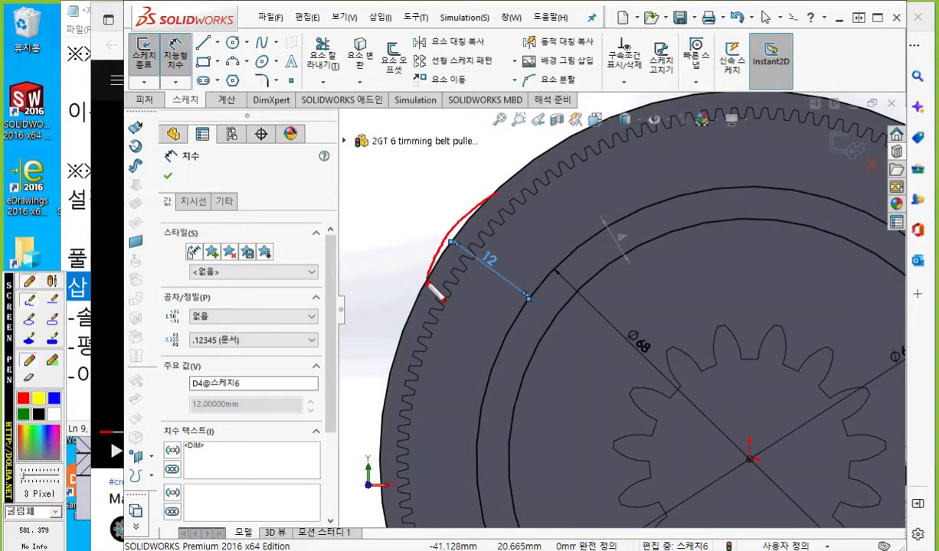
{"action": "mouse_move", "coordinate": [573, 246]}
{"action": "left_mouse_down"}
{"action": "mouse_move", "coordinate": [536, 275]}
{"action": "mouse_move", "coordinate": [506, 329]}
{"action": "left_mouse_up"}
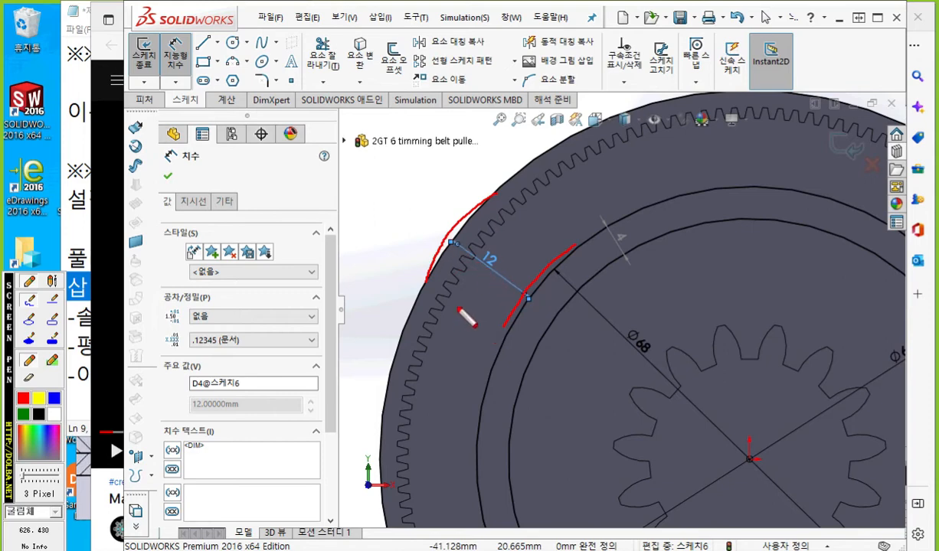
{"action": "left_click_drag", "start_coordinate": [457, 306], "coordinate": [491, 317]}
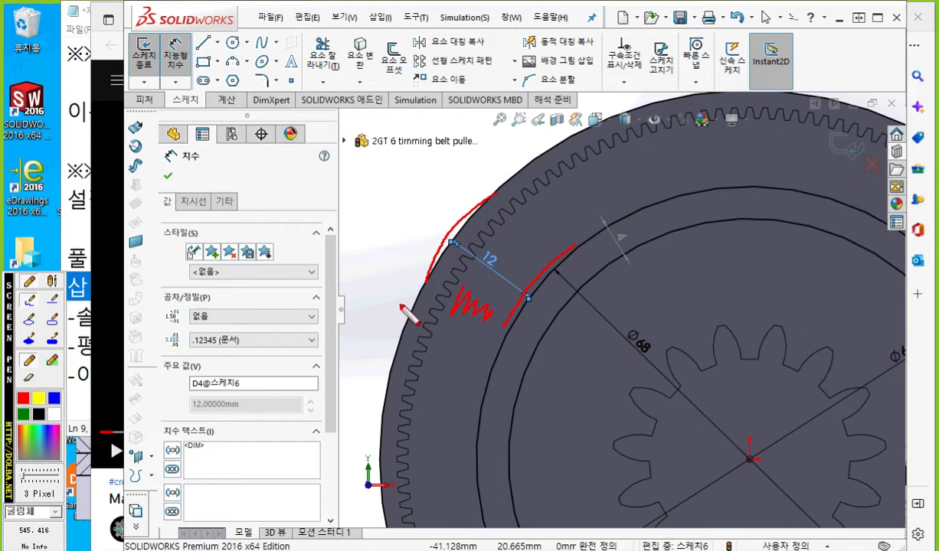
{"action": "key", "text": "Escape"}
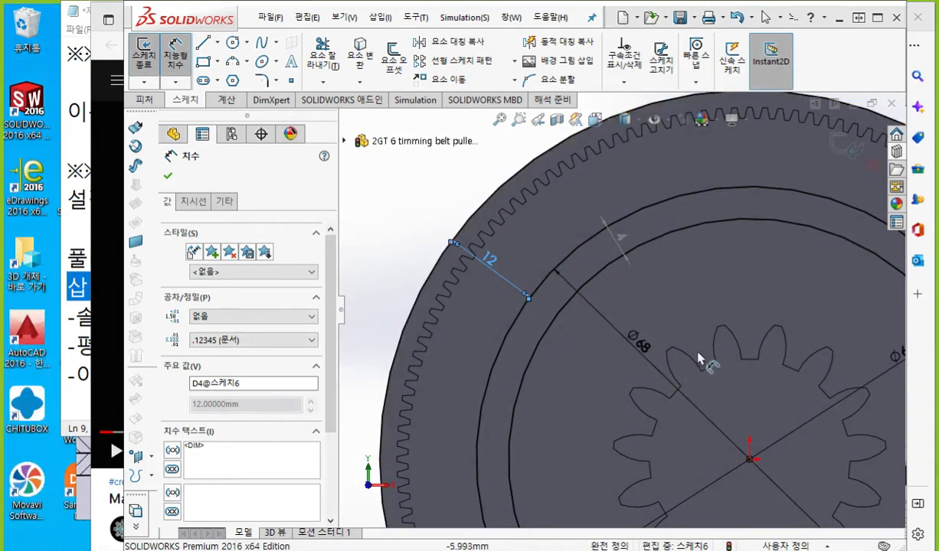
- Write 60, 68 and the 4 mm ring width in red beside the two circles, and clear the marks
{"action": "scroll", "coordinate": [720, 363], "scroll_direction": "up", "scroll_amount": 2}
{"action": "middle_click_drag", "start_coordinate": [725, 364], "coordinate": [644, 336], "text": "ctrl"}
{"action": "left_click", "coordinate": [383, 174]}
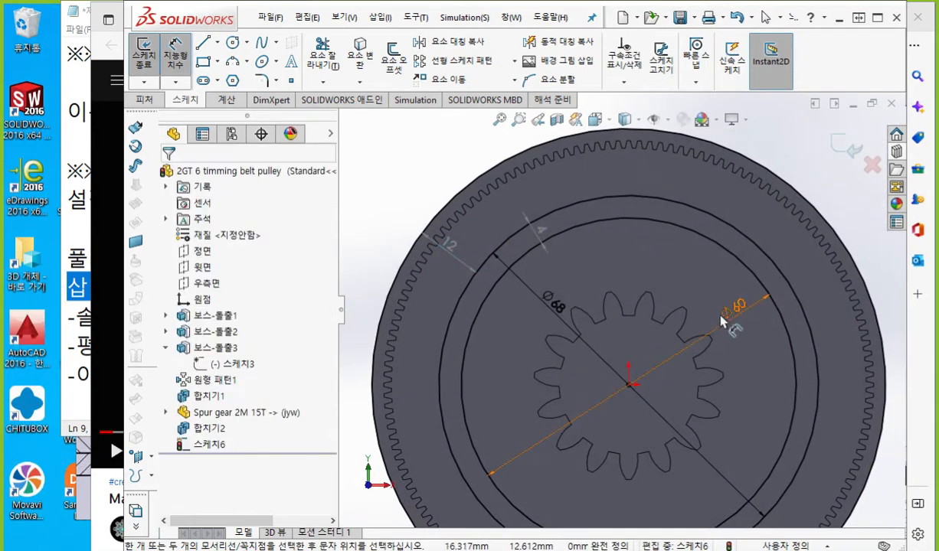
{"action": "key", "text": "F12"}
{"action": "mouse_move", "coordinate": [740, 294]}
{"action": "left_mouse_down"}
{"action": "mouse_move", "coordinate": [744, 328]}
{"action": "mouse_move", "coordinate": [757, 307]}
{"action": "left_mouse_up"}
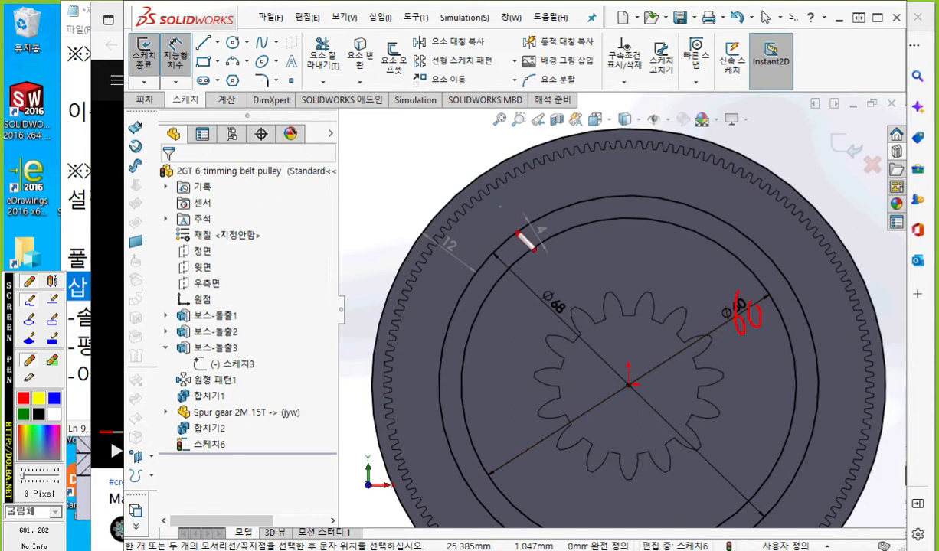
{"action": "mouse_move", "coordinate": [539, 269]}
{"action": "left_mouse_down"}
{"action": "mouse_move", "coordinate": [536, 305]}
{"action": "mouse_move", "coordinate": [556, 280]}
{"action": "left_mouse_up"}
{"action": "mouse_move", "coordinate": [557, 210]}
{"action": "left_mouse_down"}
{"action": "mouse_move", "coordinate": [573, 203]}
{"action": "mouse_move", "coordinate": [581, 224]}
{"action": "left_mouse_up"}
{"action": "mouse_move", "coordinate": [560, 189]}
{"action": "left_mouse_down"}
{"action": "mouse_move", "coordinate": [579, 240]}
{"action": "mouse_move", "coordinate": [576, 228]}
{"action": "left_mouse_up"}
{"action": "left_click_drag", "start_coordinate": [585, 235], "coordinate": [576, 228]}
{"action": "mouse_move", "coordinate": [552, 193]}
{"action": "left_mouse_down"}
{"action": "mouse_move", "coordinate": [608, 210]}
{"action": "mouse_move", "coordinate": [595, 226]}
{"action": "left_mouse_up"}
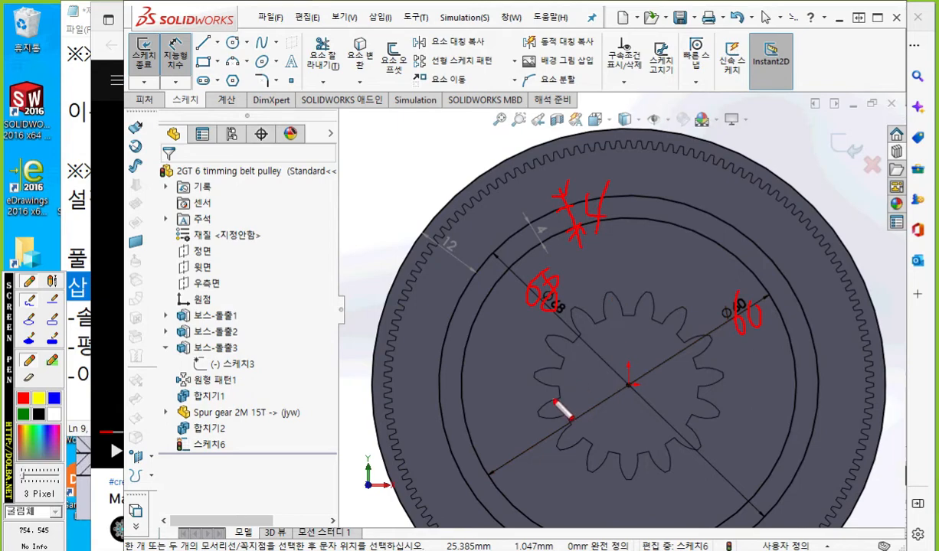
{"action": "key", "text": "Escape"}
- Delete the large outer rim circle from the sketch, keeping the 60 mm and 68 mm circles
{"action": "mouse_move", "coordinate": [519, 383]}
{"action": "middle_mouse_down"}
{"action": "mouse_move", "coordinate": [518, 336]}
{"action": "mouse_move", "coordinate": [550, 281]}
{"action": "mouse_move", "coordinate": [535, 272]}
{"action": "middle_mouse_up"}
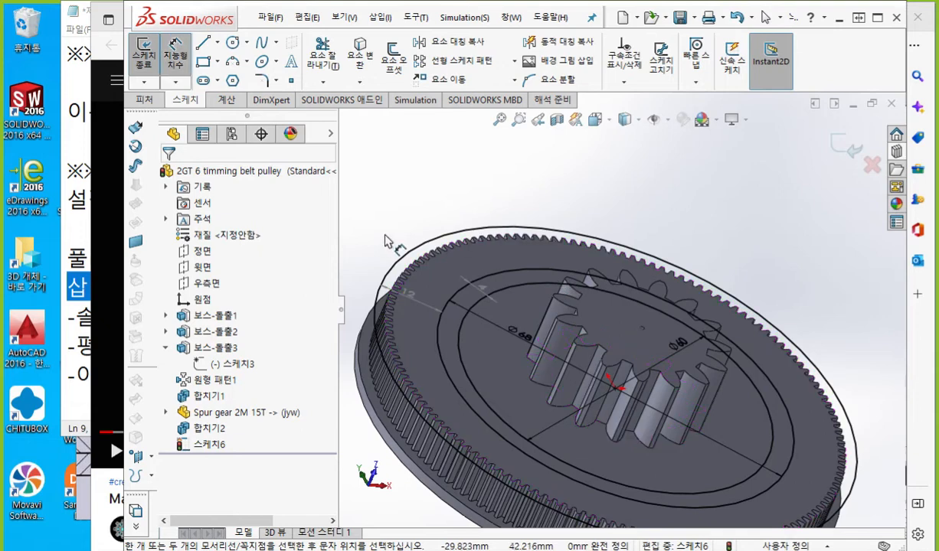
{"action": "left_click", "coordinate": [406, 260]}
{"action": "left_click", "coordinate": [356, 232]}
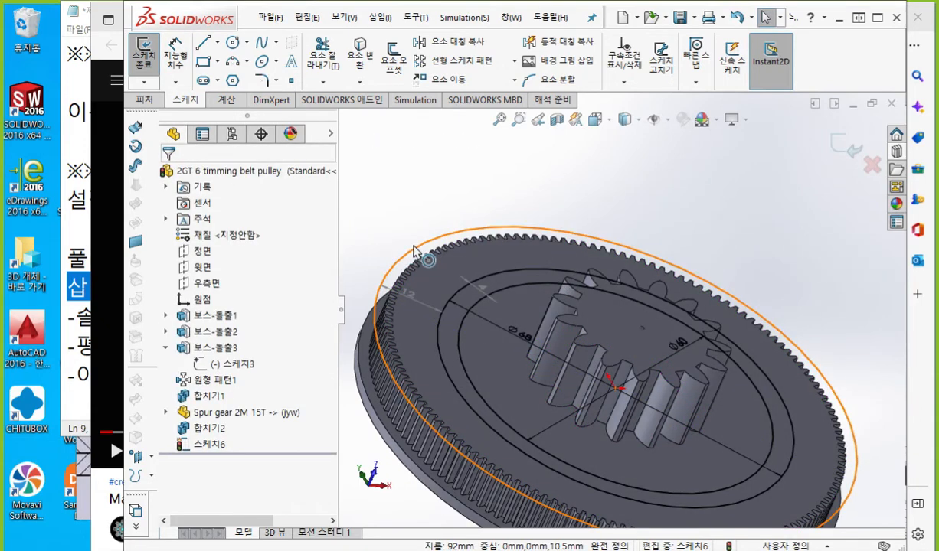
{"action": "left_click", "coordinate": [415, 252]}
{"action": "key", "text": "Delete"}
{"action": "key", "text": "Return"}
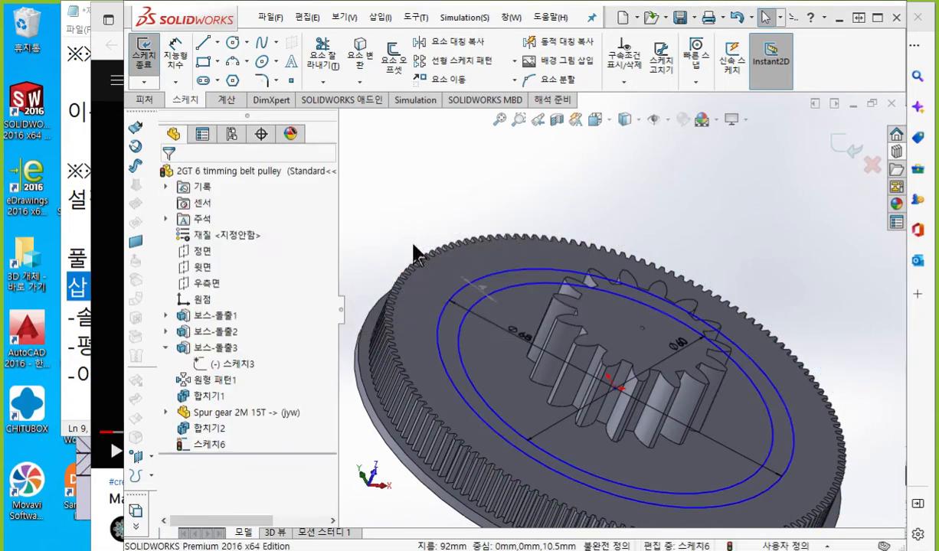
- Shift the two circles' shared centre off the pulley axis, and make it coincident with the origin
{"action": "middle_click_drag", "start_coordinate": [478, 212], "coordinate": [529, 215], "text": "ctrl"}
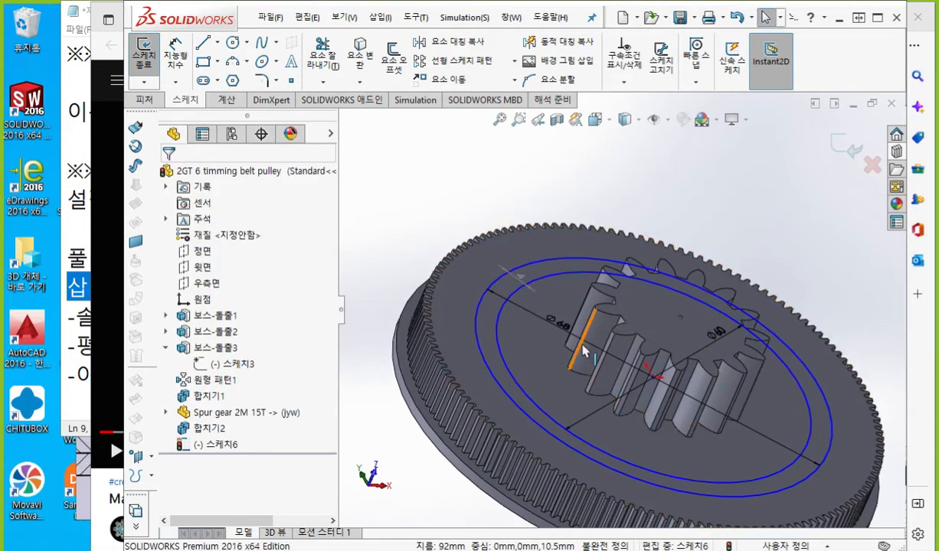
{"action": "mouse_move", "coordinate": [655, 380]}
{"action": "left_mouse_down"}
{"action": "mouse_move", "coordinate": [536, 379]}
{"action": "mouse_move", "coordinate": [541, 387]}
{"action": "left_mouse_up"}
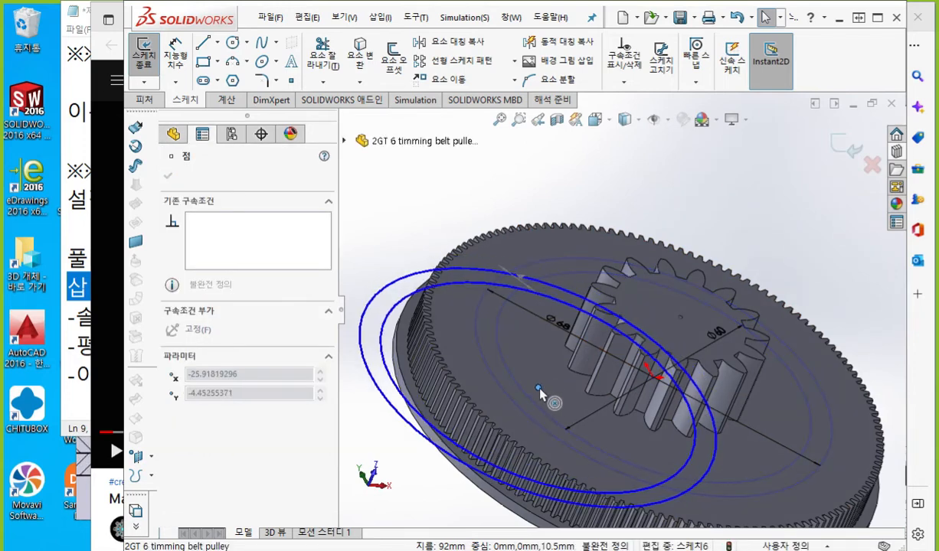
{"action": "left_click", "coordinate": [406, 226]}
{"action": "left_click", "coordinate": [202, 299]}
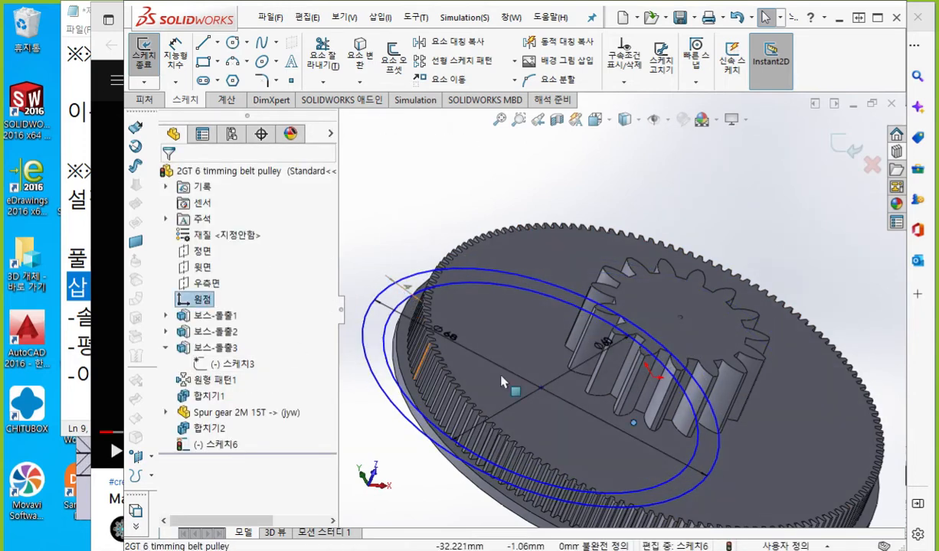
{"action": "left_click", "coordinate": [541, 388], "text": "ctrl"}
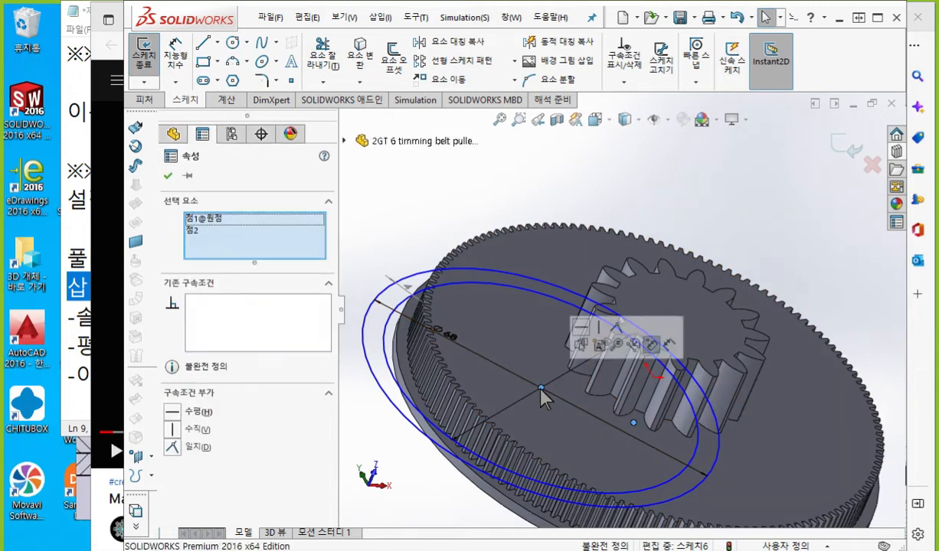
{"action": "left_click", "coordinate": [616, 327]}
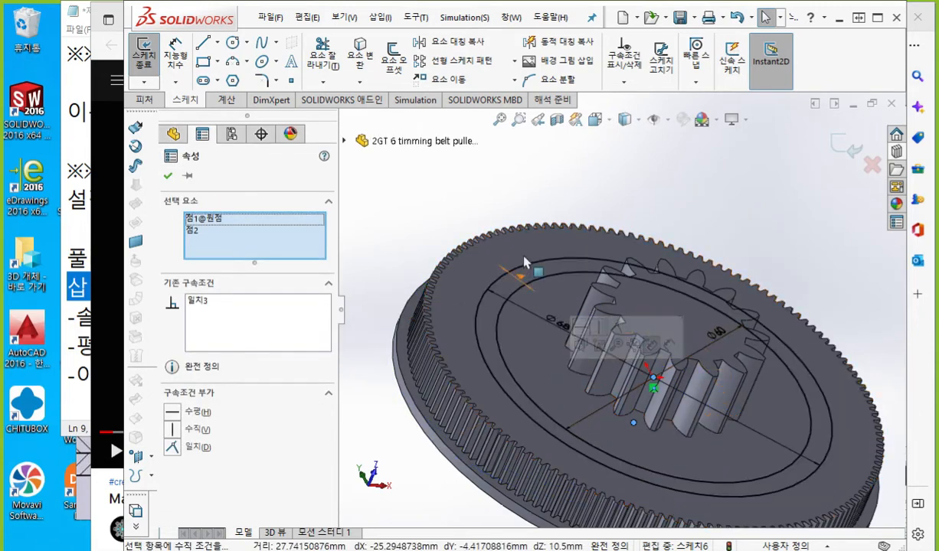
{"action": "left_click", "coordinate": [406, 217]}
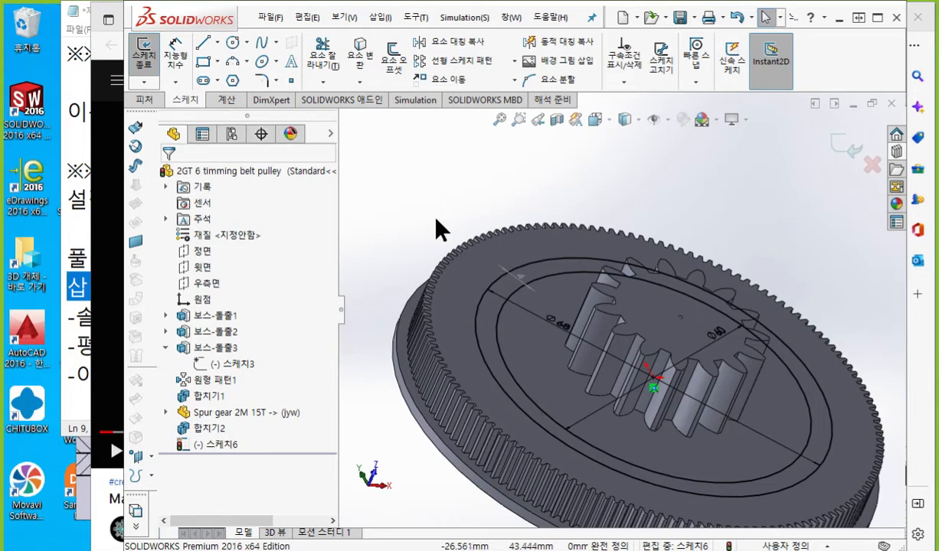
- Draw a red upward arrow on the ring and write 2 beside the pulley, and clear the marks
{"action": "key", "text": "F12"}
{"action": "mouse_move", "coordinate": [494, 305]}
{"action": "left_mouse_down"}
{"action": "mouse_move", "coordinate": [528, 246]}
{"action": "mouse_move", "coordinate": [532, 261]}
{"action": "left_mouse_up"}
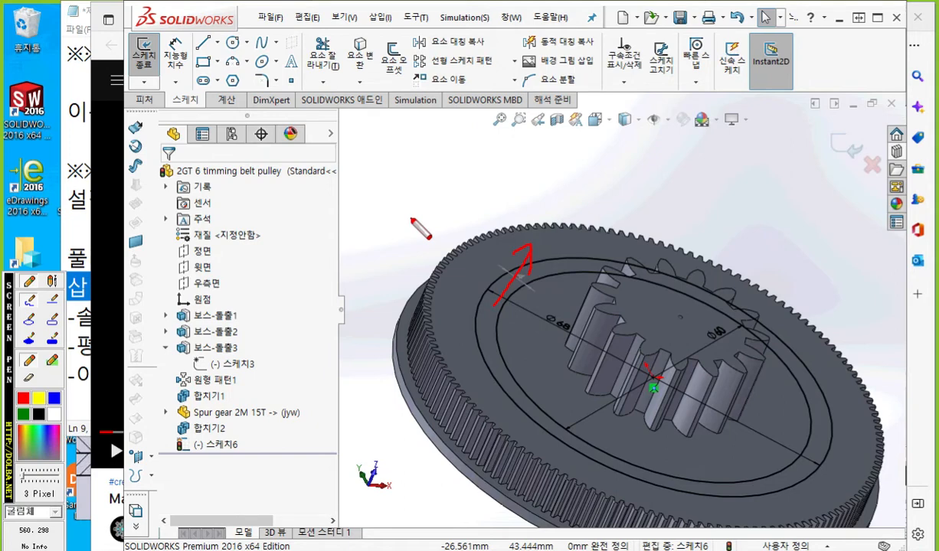
{"action": "left_click_drag", "start_coordinate": [378, 224], "coordinate": [403, 239]}
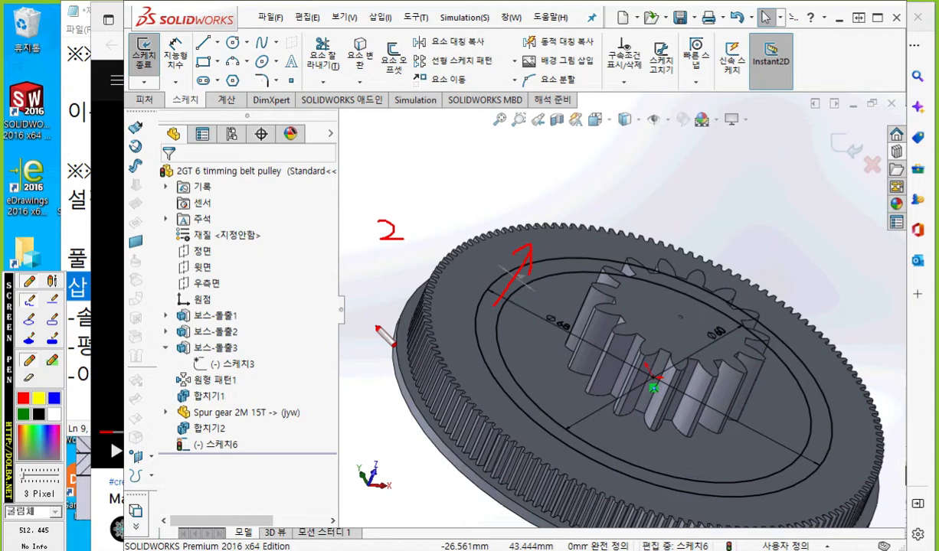
{"action": "key", "text": "Escape"}
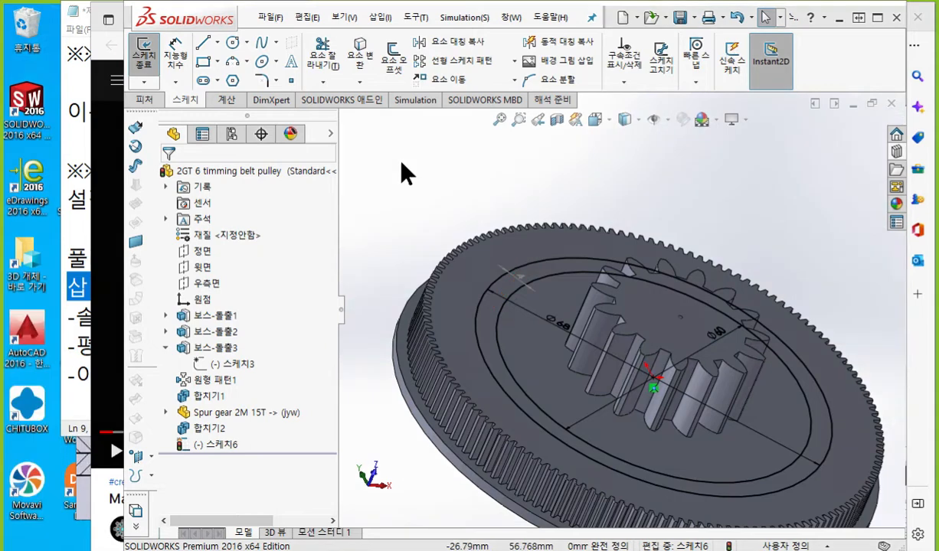
- Extrude the ring between the 60 mm and 68 mm circles 2 mm as a blind boss merged with the pulley
{"action": "key", "text": "s"}
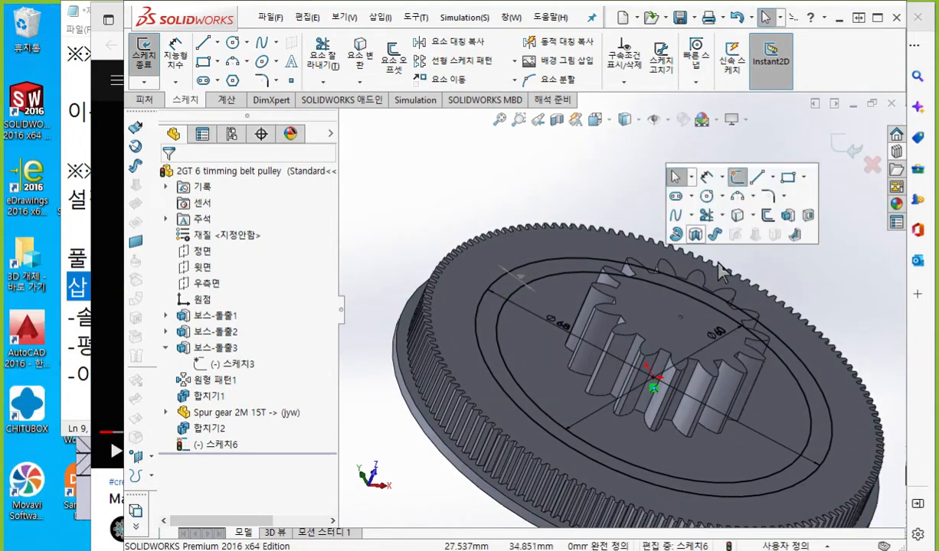
{"action": "left_click", "coordinate": [785, 217]}
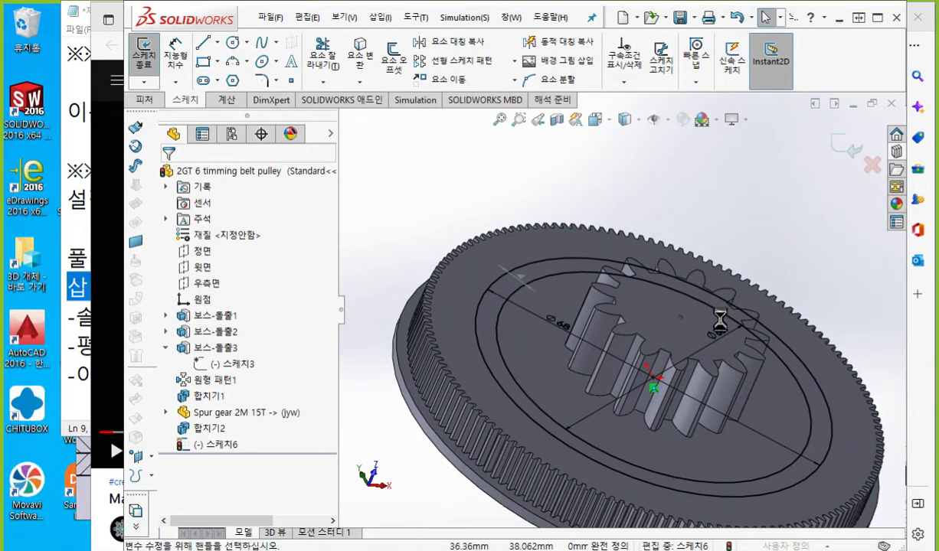
{"action": "type", "text": "2"}
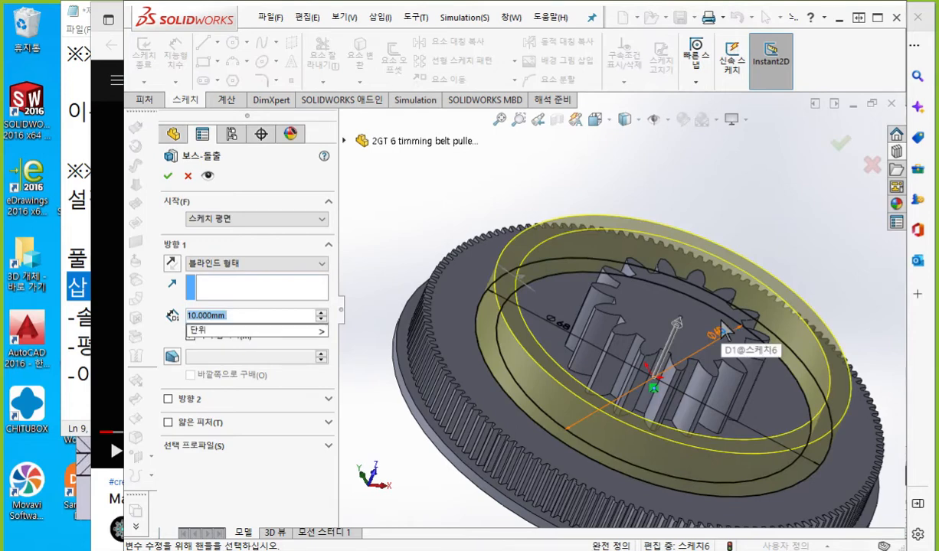
{"action": "key", "text": "Return"}
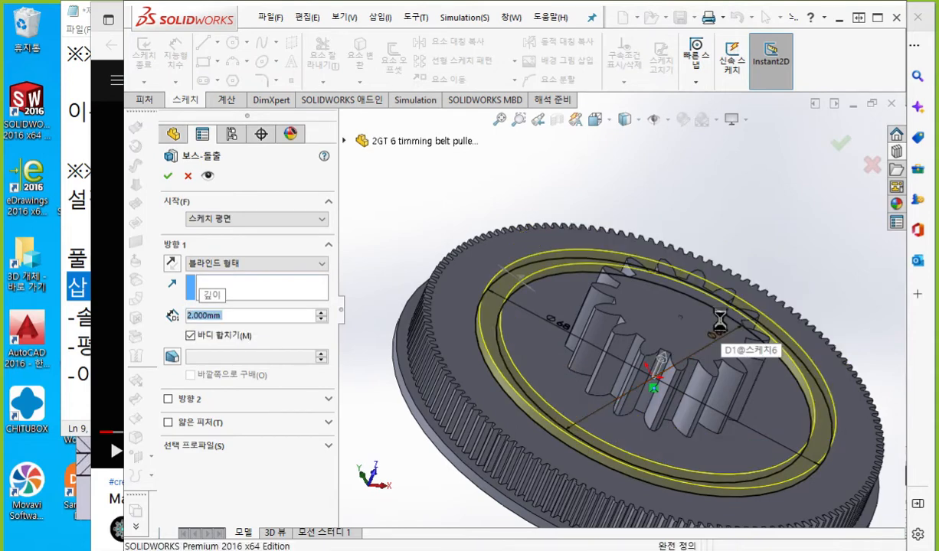
{"action": "right_click", "coordinate": [394, 226]}
{"action": "left_click", "coordinate": [360, 221]}
{"action": "middle_click_drag", "start_coordinate": [512, 239], "coordinate": [549, 314]}
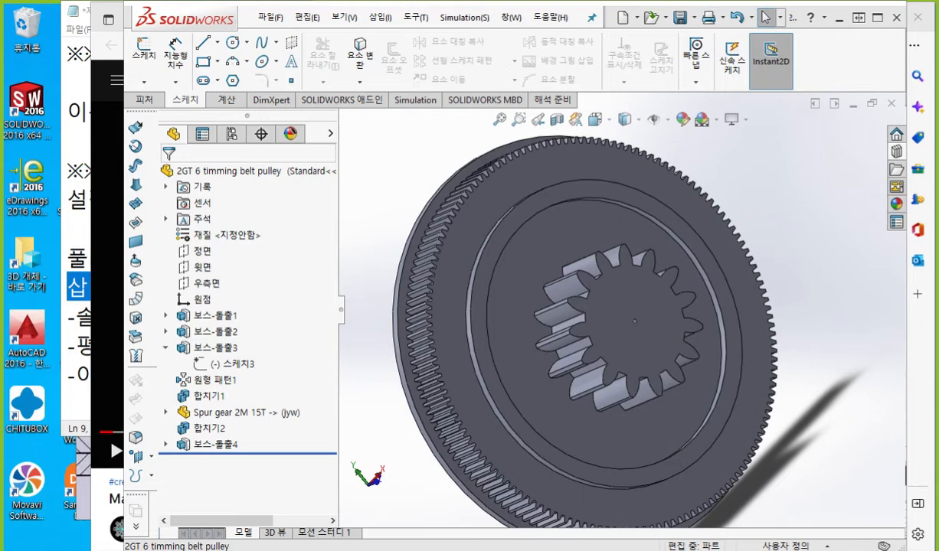
- Switch to the YouTube generator video, circle the centre hole of the yellow gear in black, and minimize the browser
{"action": "key", "text": "alt+Tab"}
{"action": "key", "text": "F12"}
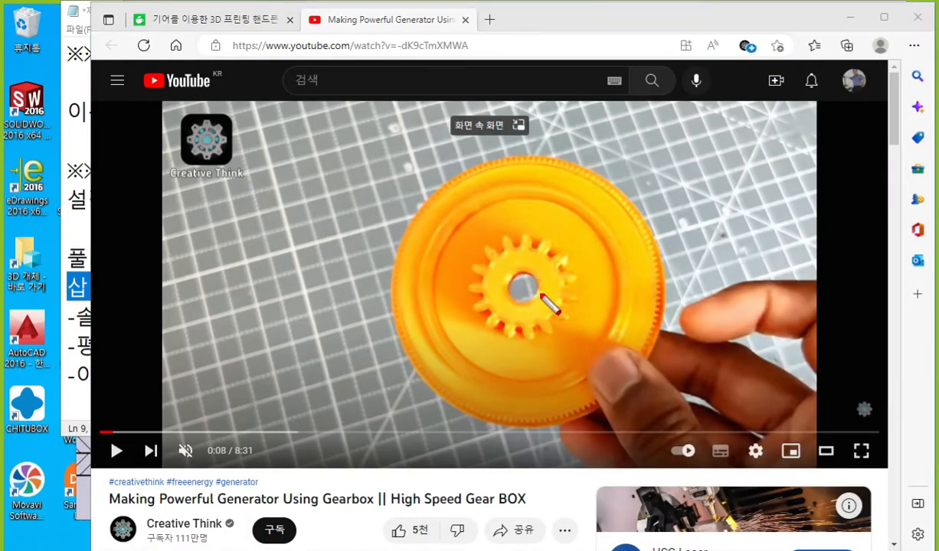
{"action": "left_click", "coordinate": [36, 417]}
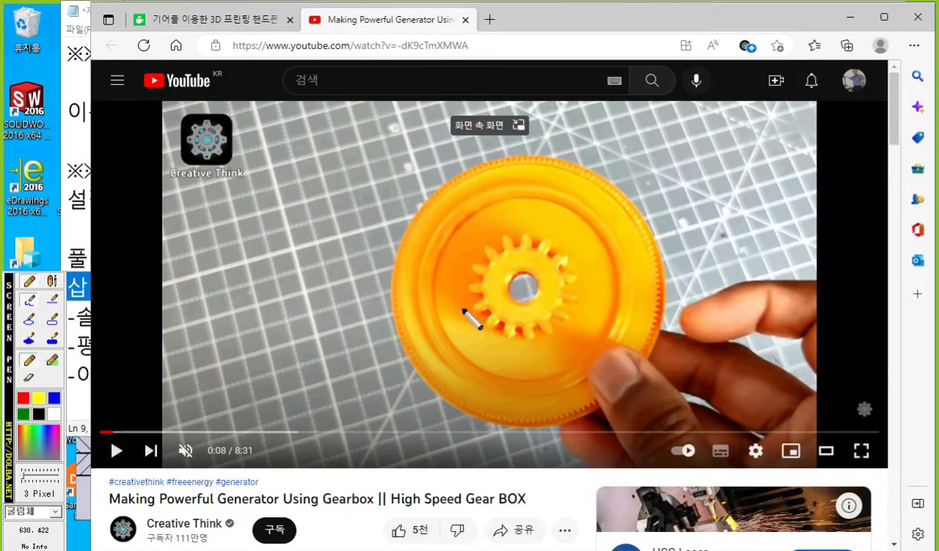
{"action": "mouse_move", "coordinate": [535, 278]}
{"action": "left_mouse_down"}
{"action": "mouse_move", "coordinate": [526, 302]}
{"action": "mouse_move", "coordinate": [510, 274]}
{"action": "mouse_move", "coordinate": [534, 294]}
{"action": "left_mouse_up"}
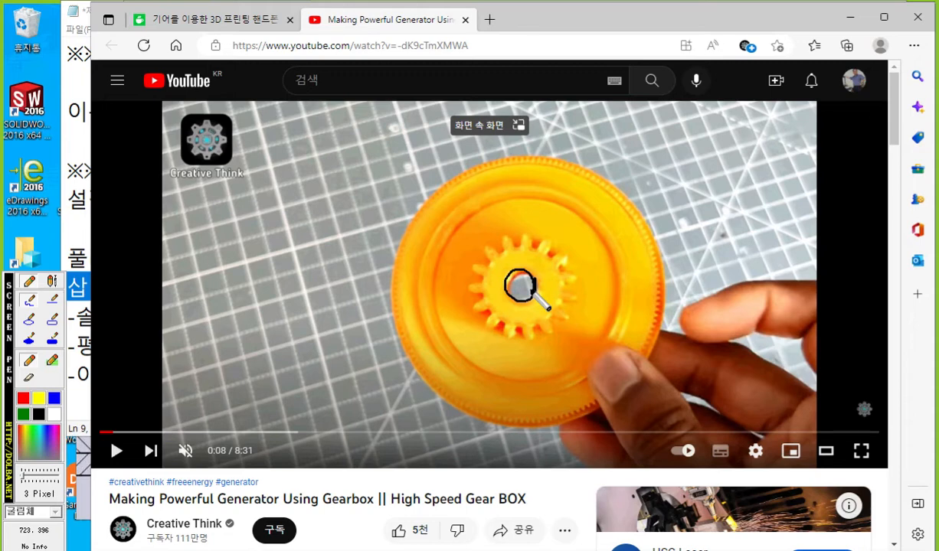
{"action": "left_click", "coordinate": [850, 16]}
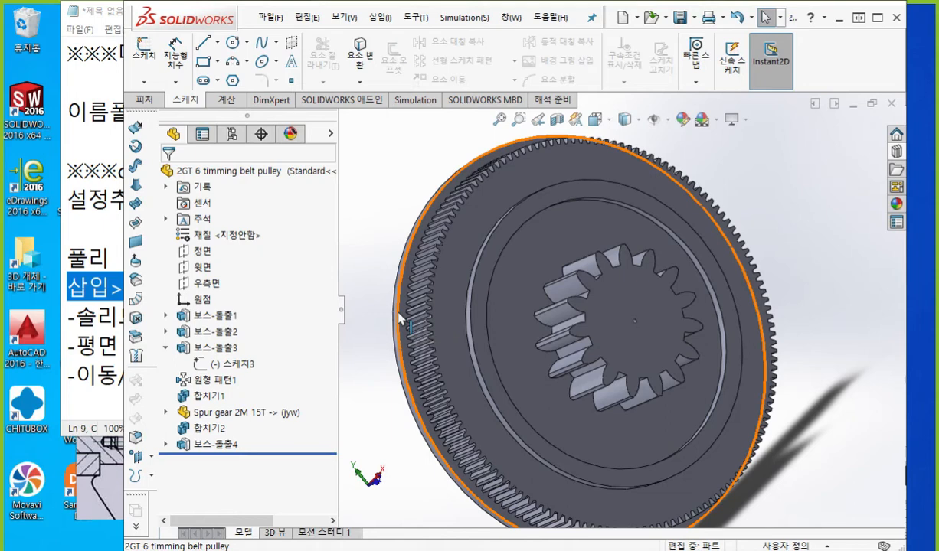
- Circle the spur gear's centre in black on the pulley model and clear the mark
{"action": "key", "text": "F9"}
{"action": "mouse_move", "coordinate": [659, 326]}
{"action": "left_mouse_down"}
{"action": "mouse_move", "coordinate": [649, 335]}
{"action": "mouse_move", "coordinate": [644, 307]}
{"action": "mouse_move", "coordinate": [656, 332]}
{"action": "left_mouse_up"}
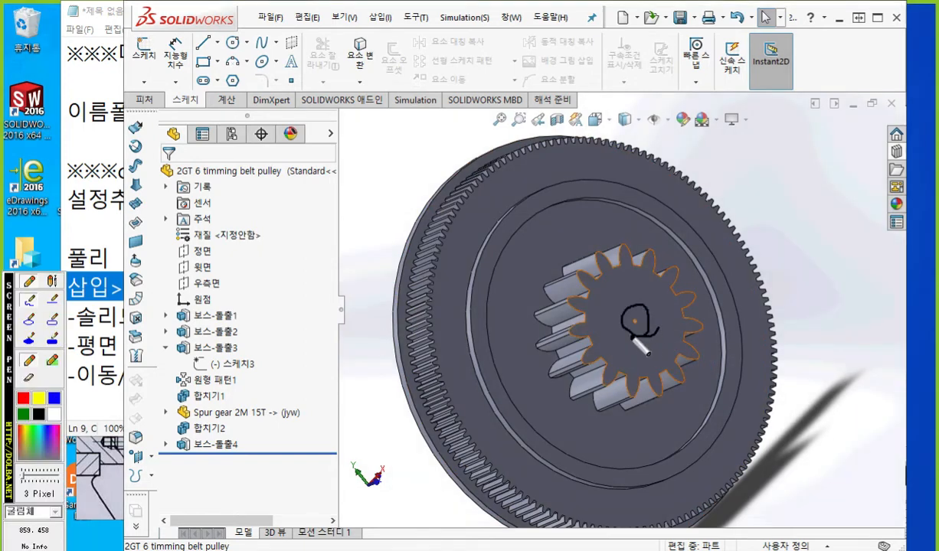
{"action": "key", "text": "F9"}
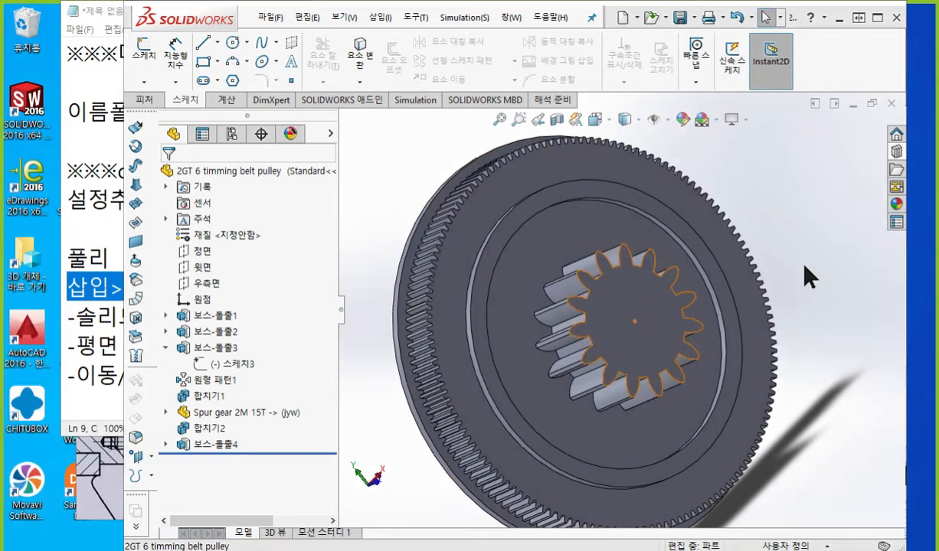
{"action": "middle_click_drag", "start_coordinate": [807, 266], "coordinate": [660, 300]}
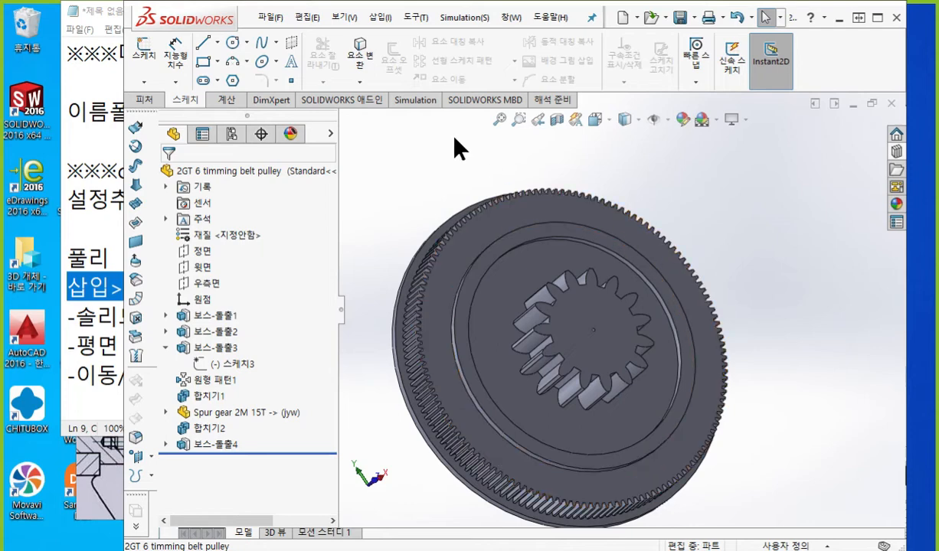
{"action": "left_click", "coordinate": [226, 99]}
{"action": "left_click", "coordinate": [175, 69]}
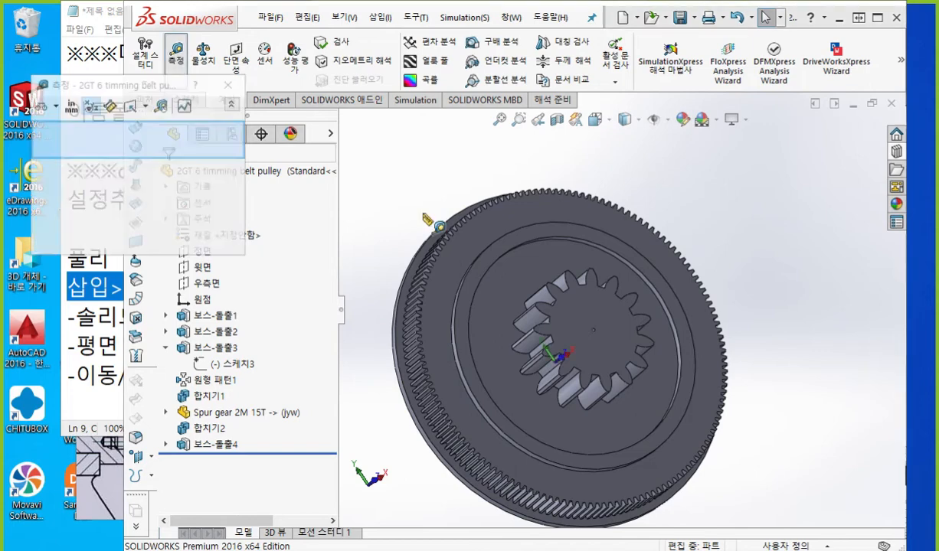
{"action": "left_click", "coordinate": [421, 342]}
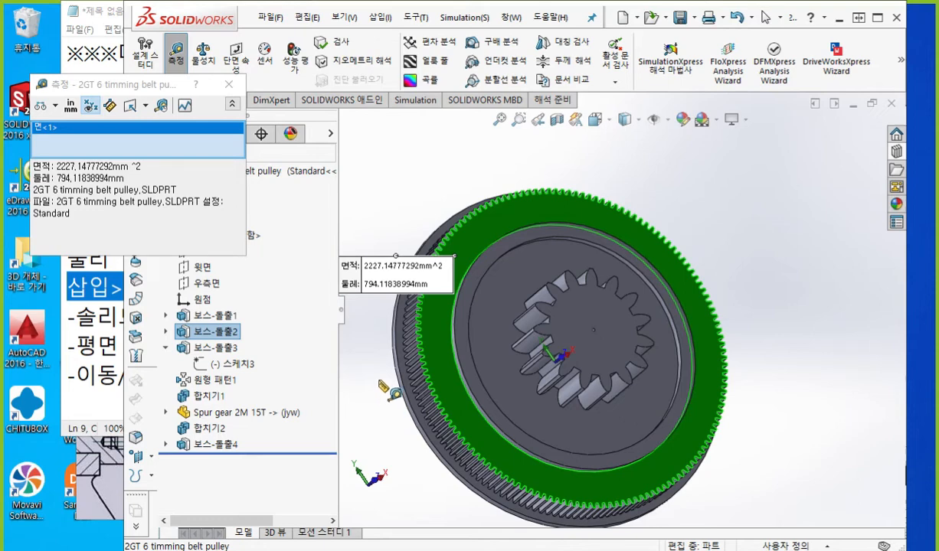
{"action": "key", "text": "Escape"}
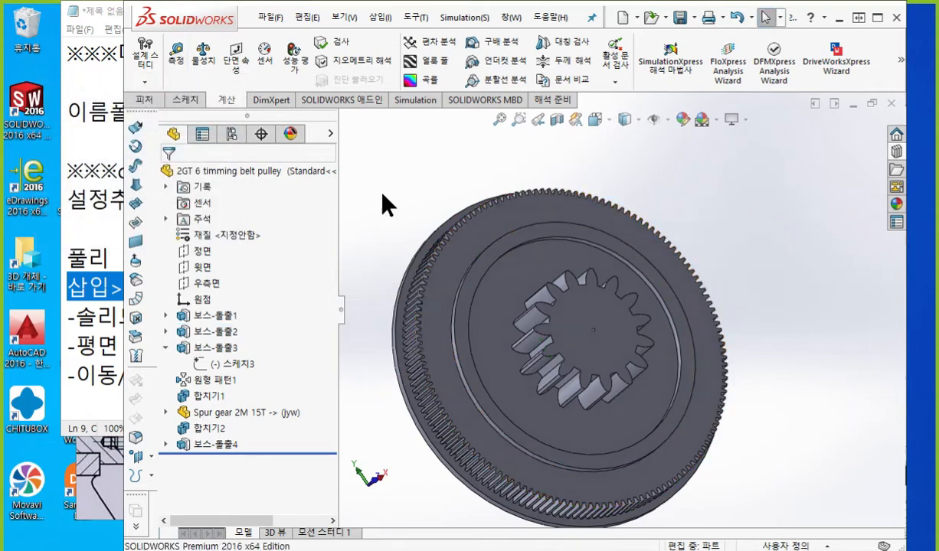
- Measure the diameters of the raised ring's outer face and of the back flange's outer rim
{"action": "left_click", "coordinate": [175, 53]}
{"action": "scroll", "coordinate": [429, 217], "scroll_direction": "down", "scroll_amount": 6}
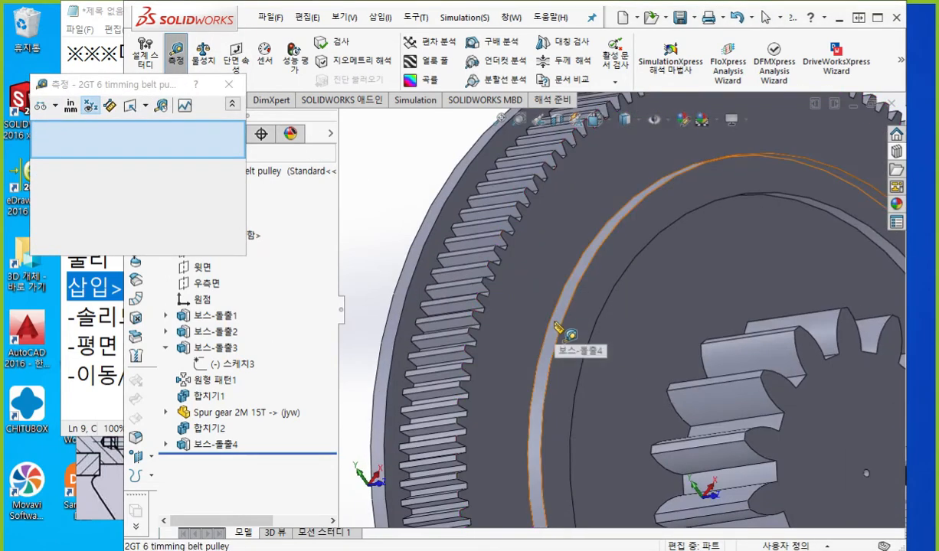
{"action": "left_click", "coordinate": [558, 325]}
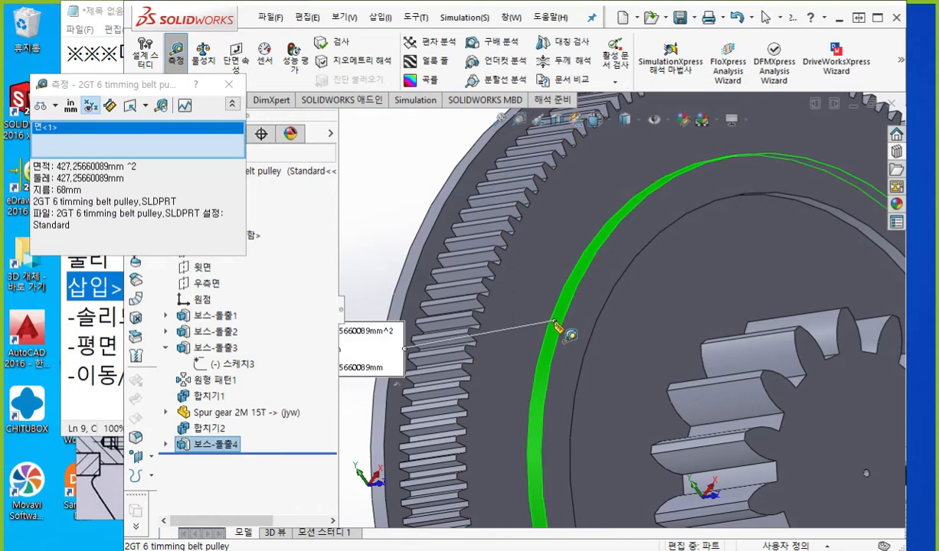
{"action": "left_click", "coordinate": [390, 190]}
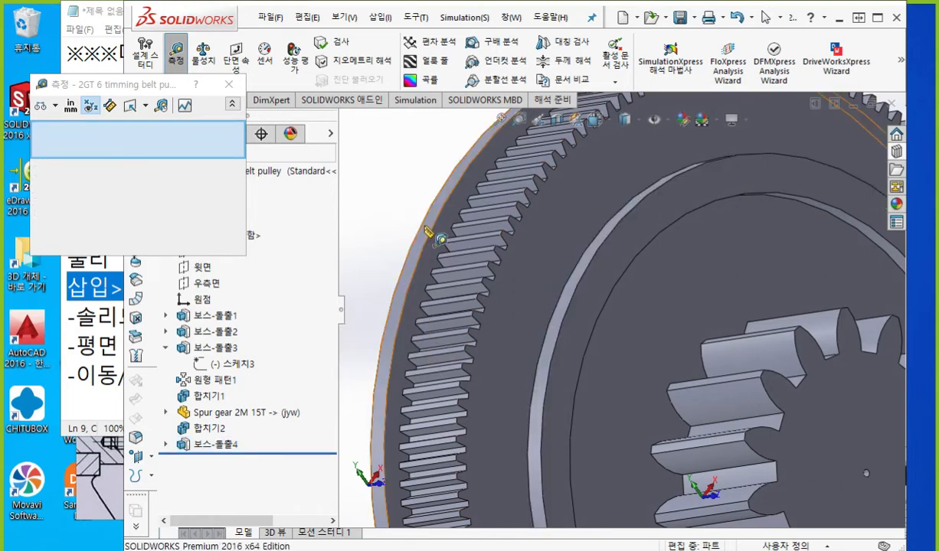
{"action": "left_click", "coordinate": [427, 232]}
{"action": "key", "text": "z"}
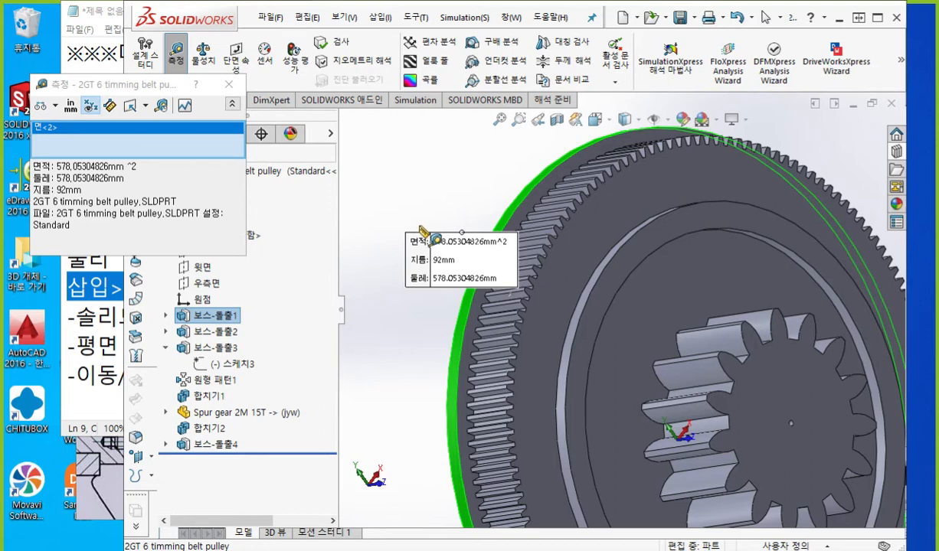
{"action": "key", "text": "Escape"}
{"action": "scroll", "coordinate": [511, 259], "scroll_direction": "up", "scroll_amount": 3}
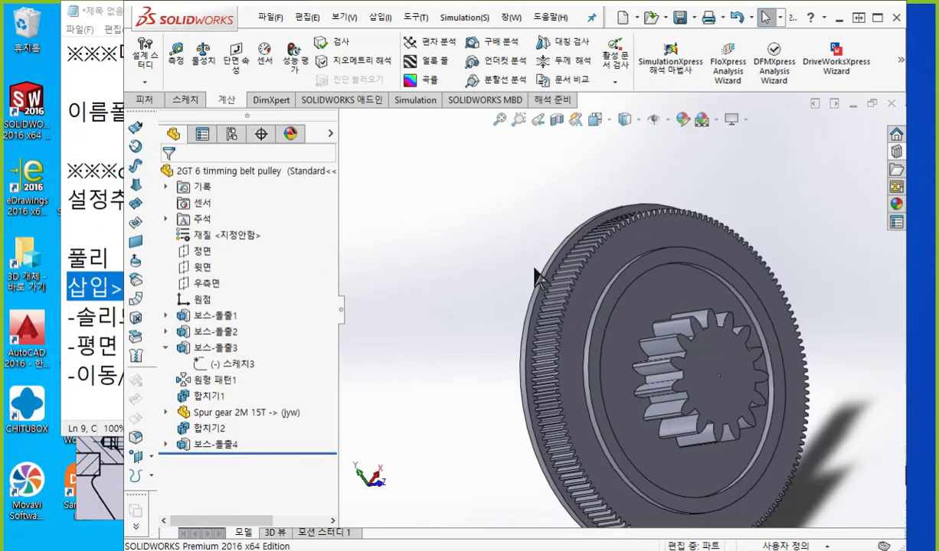
{"action": "middle_click_drag", "start_coordinate": [540, 280], "coordinate": [459, 406]}
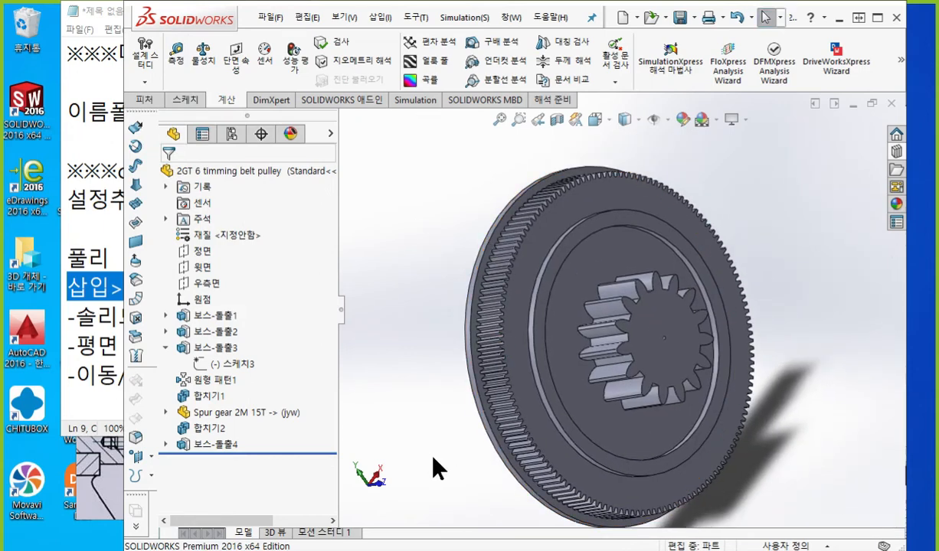
- Create a new part and start a sketch on its front plane
{"action": "key", "text": "ctrl+n"}
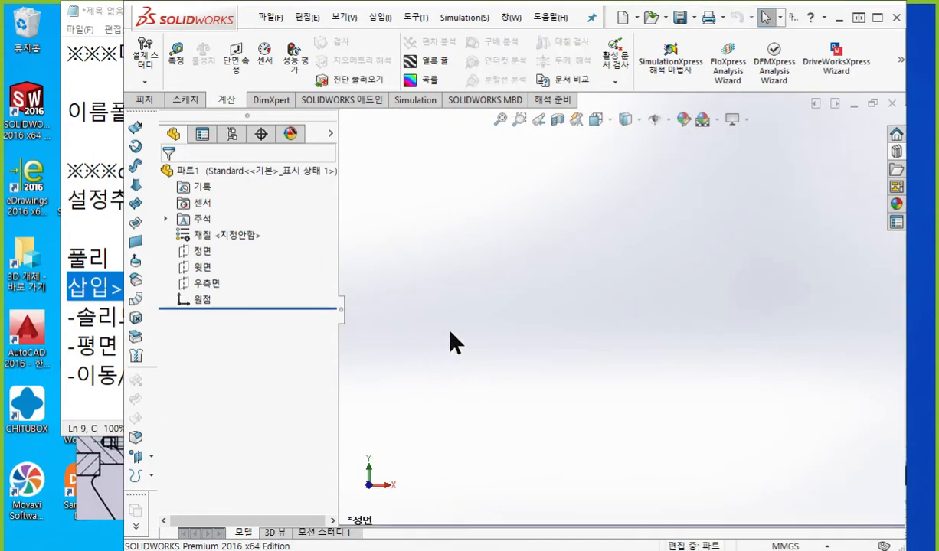
{"action": "left_click", "coordinate": [182, 251]}
{"action": "left_click", "coordinate": [213, 234]}
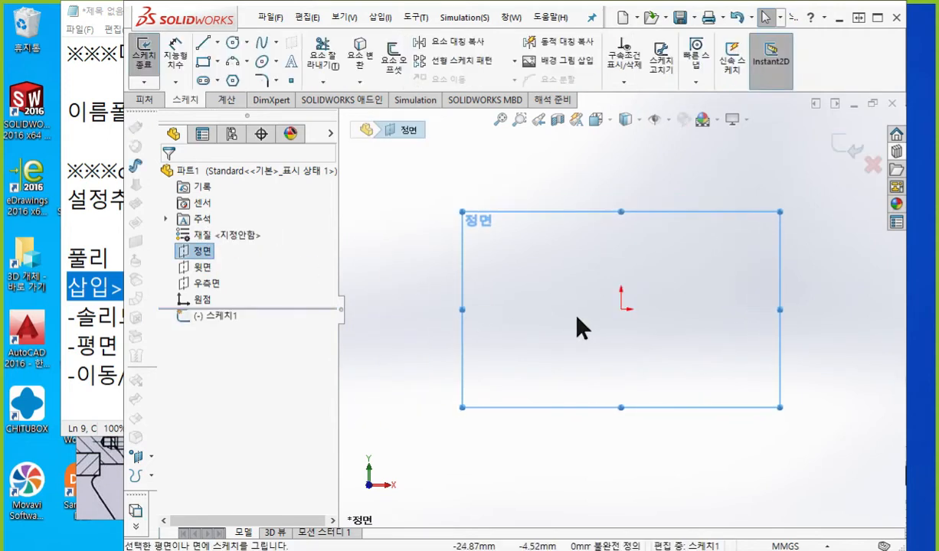
- Draw a circle centred on the origin and set its diameter to 68 mm
{"action": "middle_click_drag", "start_coordinate": [592, 326], "coordinate": [553, 332], "text": "ctrl"}
{"action": "left_click", "coordinate": [464, 290]}
{"action": "right_click_drag", "start_coordinate": [450, 291], "coordinate": [639, 325]}
{"action": "left_click", "coordinate": [582, 316]}
{"action": "left_click", "coordinate": [706, 287]}
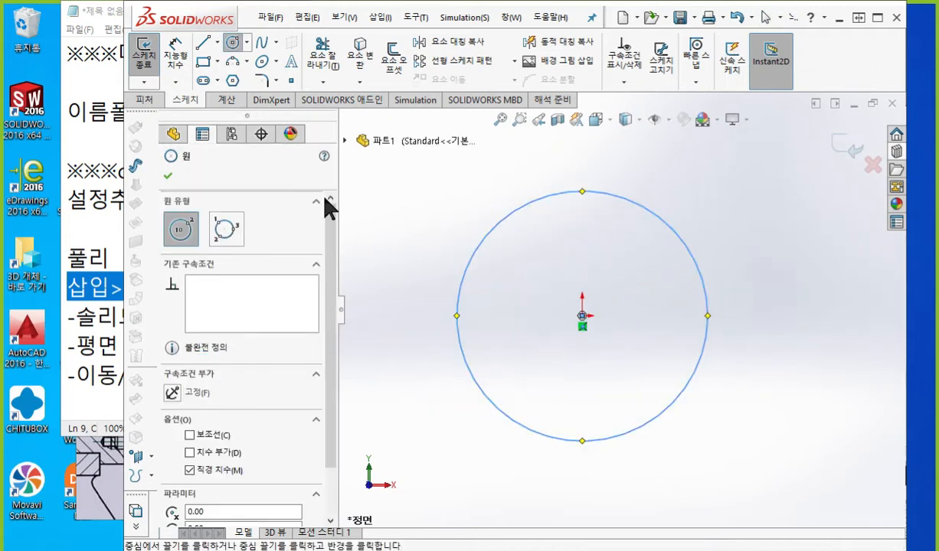
{"action": "right_click", "coordinate": [398, 230]}
{"action": "left_click", "coordinate": [549, 199]}
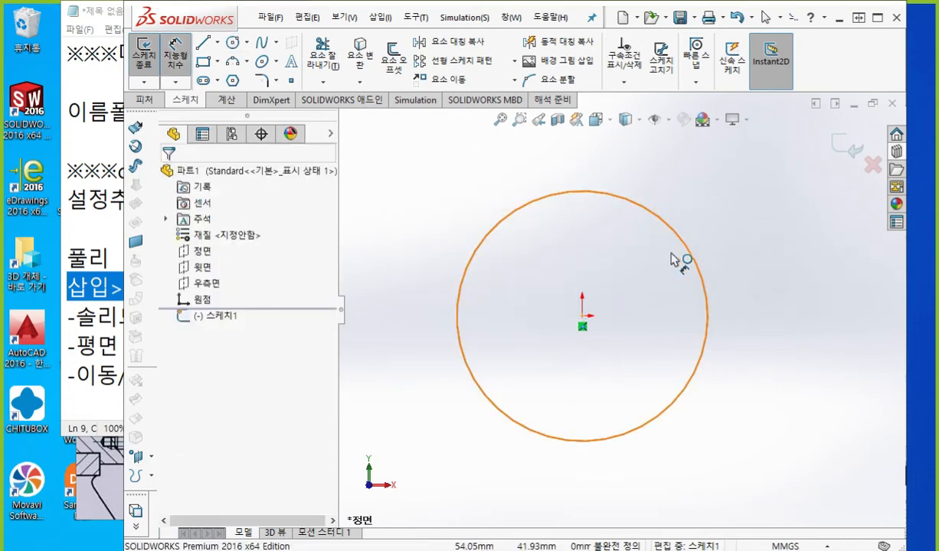
{"action": "left_click", "coordinate": [679, 247]}
{"action": "left_click", "coordinate": [673, 336]}
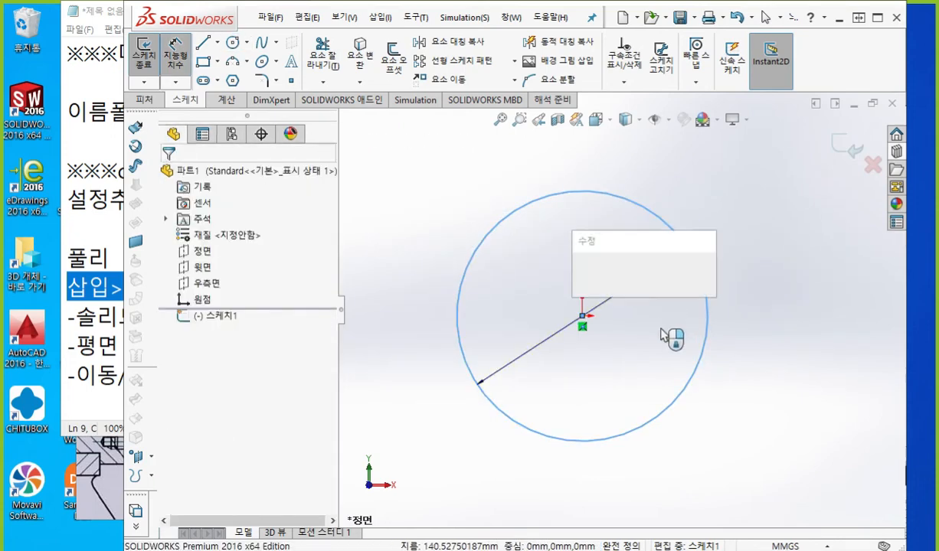
{"action": "key", "text": "Return"}
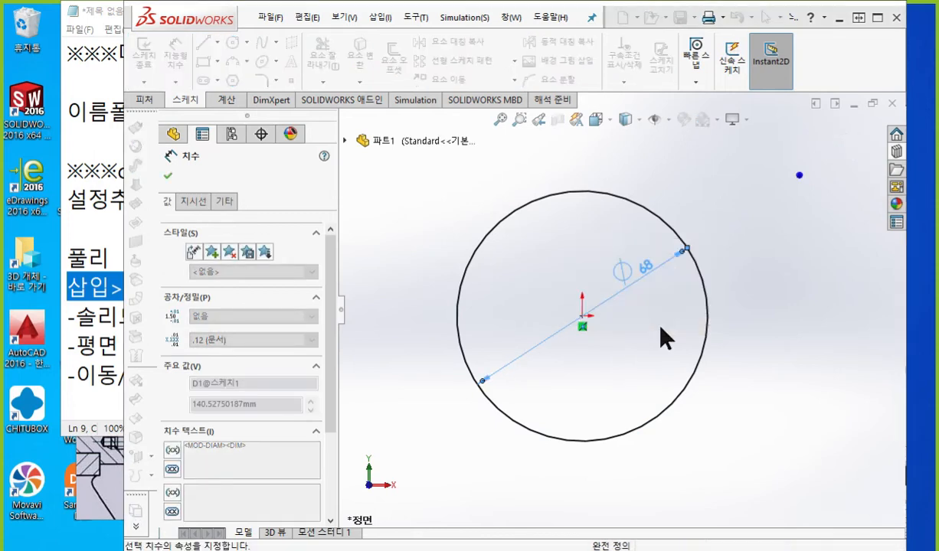
{"action": "left_click", "coordinate": [408, 221]}
- Draw a larger concentric circle around the 68 mm circle and set its diameter to 92 mm
{"action": "right_click_drag", "start_coordinate": [509, 237], "coordinate": [596, 267]}
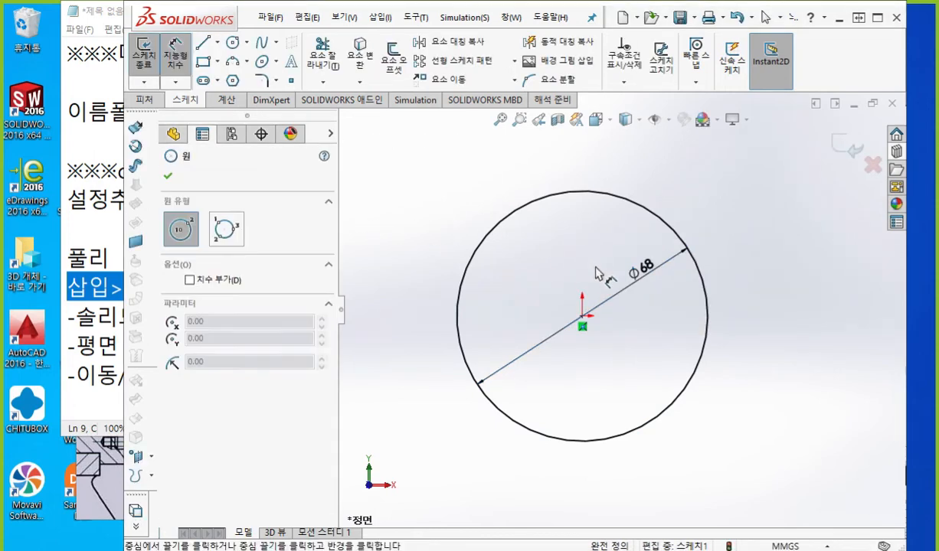
{"action": "left_click", "coordinate": [582, 315]}
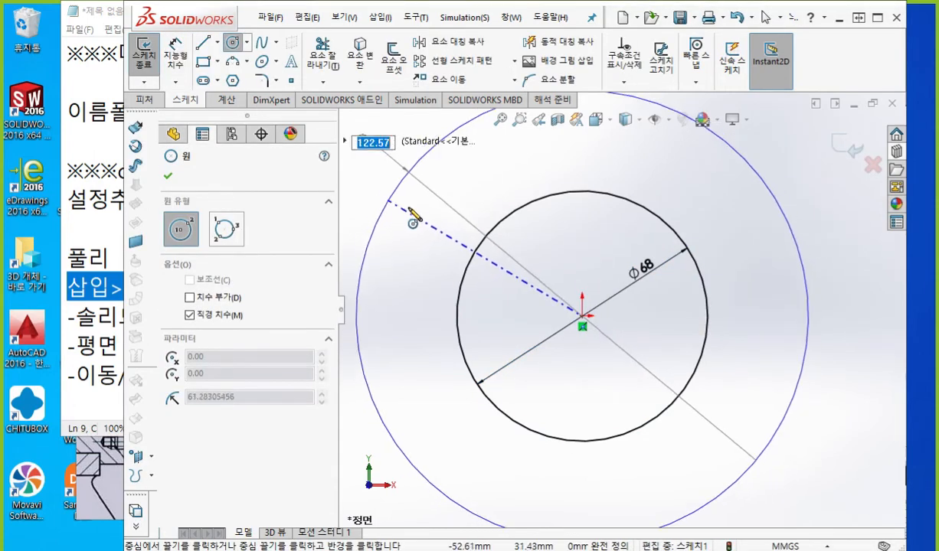
{"action": "right_click", "coordinate": [593, 254]}
{"action": "left_click", "coordinate": [745, 228]}
{"action": "left_click", "coordinate": [414, 213]}
{"action": "left_click", "coordinate": [500, 279]}
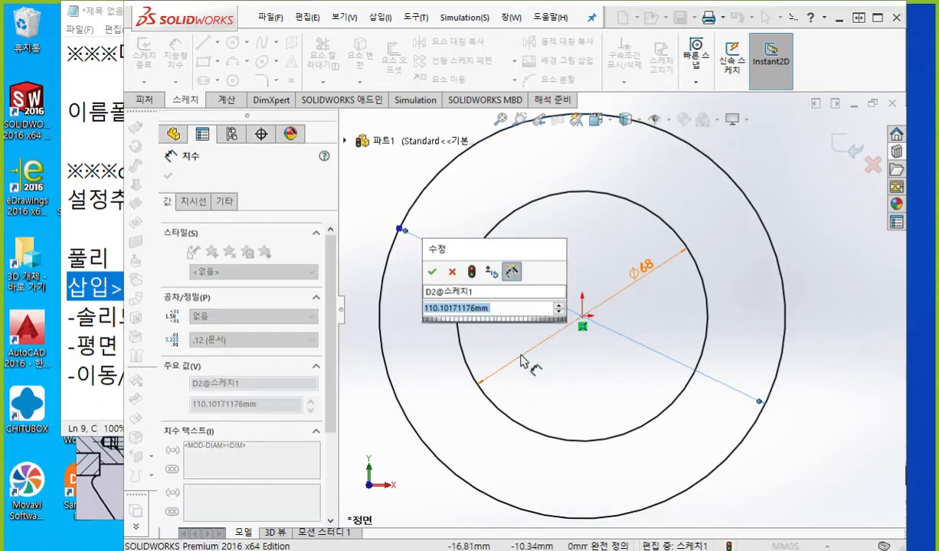
{"action": "type", "text": "92"}
{"action": "key", "text": "Return"}
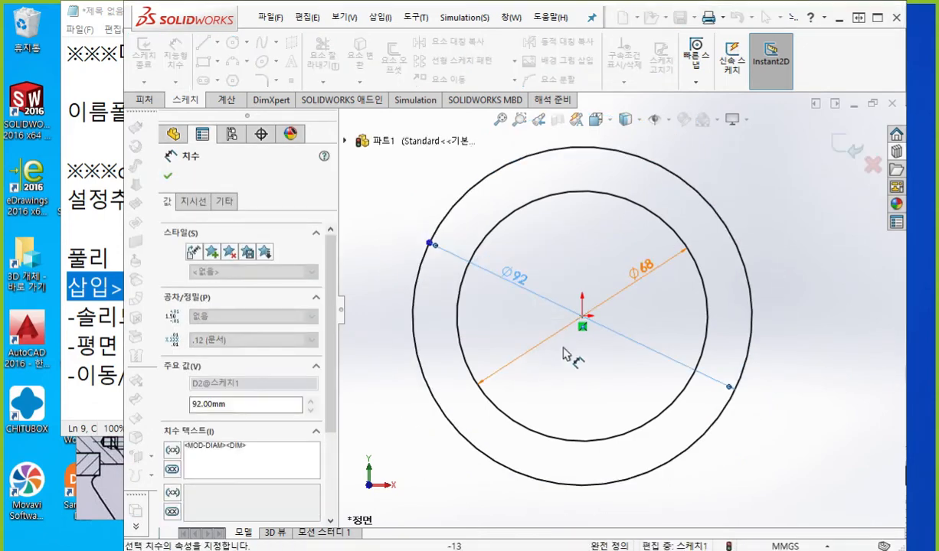
{"action": "key", "text": "Escape"}
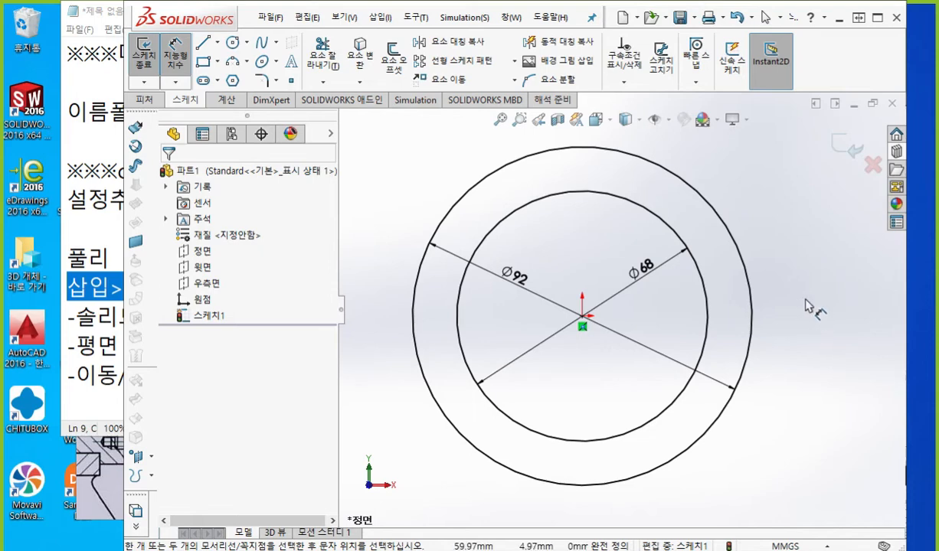
- Switch back to the timing belt pulley part and measure the diameter of the raised ring's outer face
{"action": "mouse_move", "coordinate": [450, 550]}
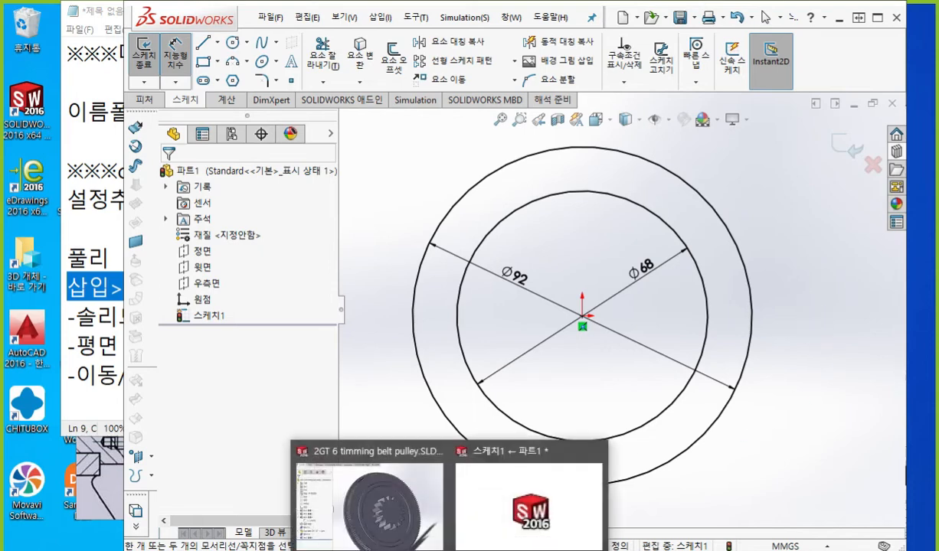
{"action": "left_click", "coordinate": [398, 505]}
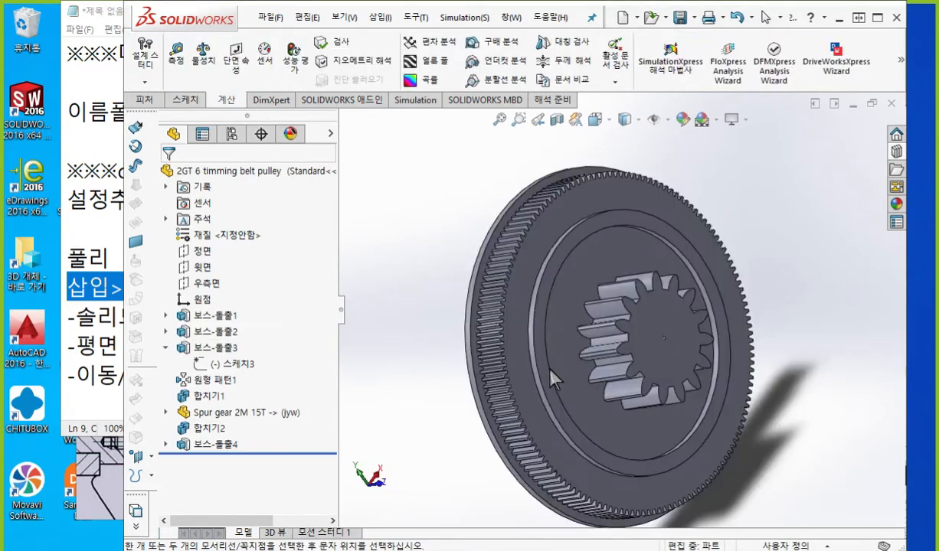
{"action": "key", "text": "Escape"}
{"action": "middle_click_drag", "start_coordinate": [666, 398], "coordinate": [611, 369]}
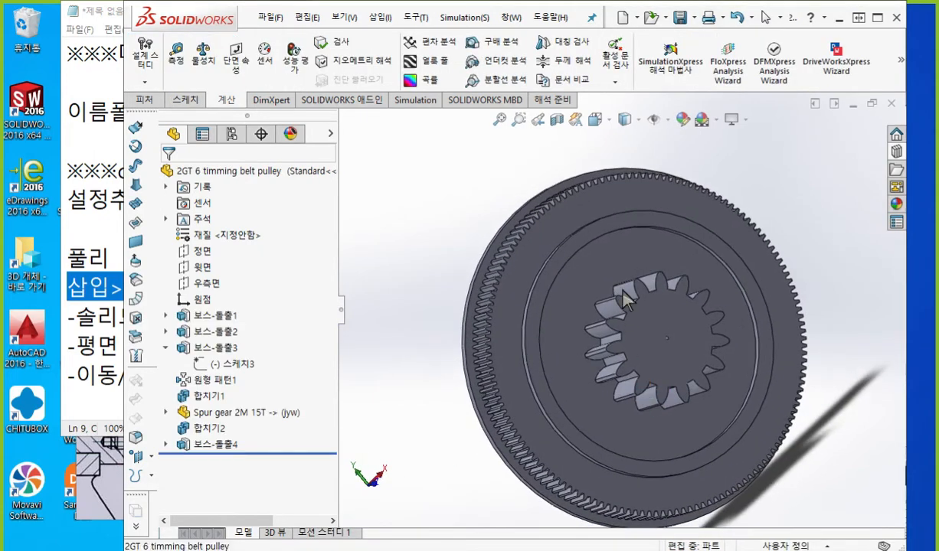
{"action": "scroll", "coordinate": [609, 299], "scroll_direction": "down", "scroll_amount": 4}
{"action": "middle_click_drag", "start_coordinate": [611, 306], "coordinate": [529, 326]}
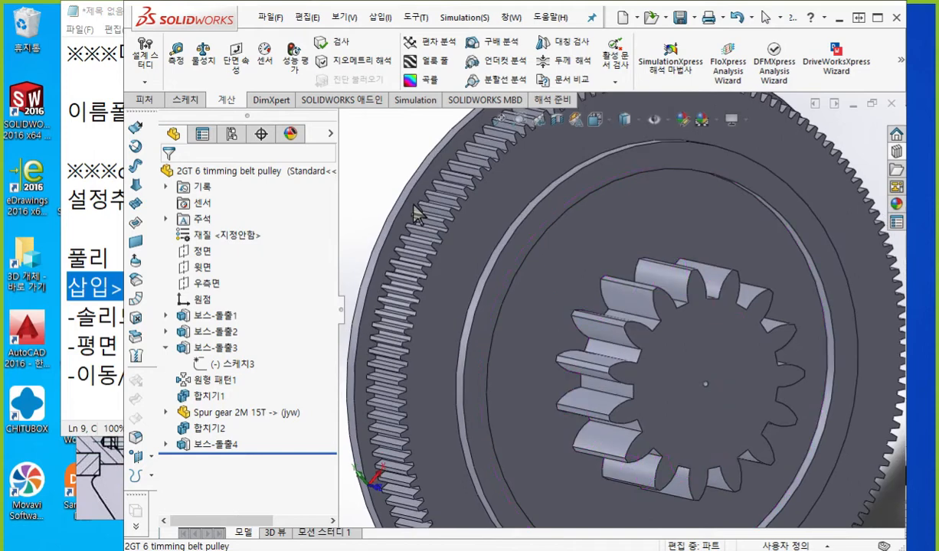
{"action": "left_click", "coordinate": [172, 54]}
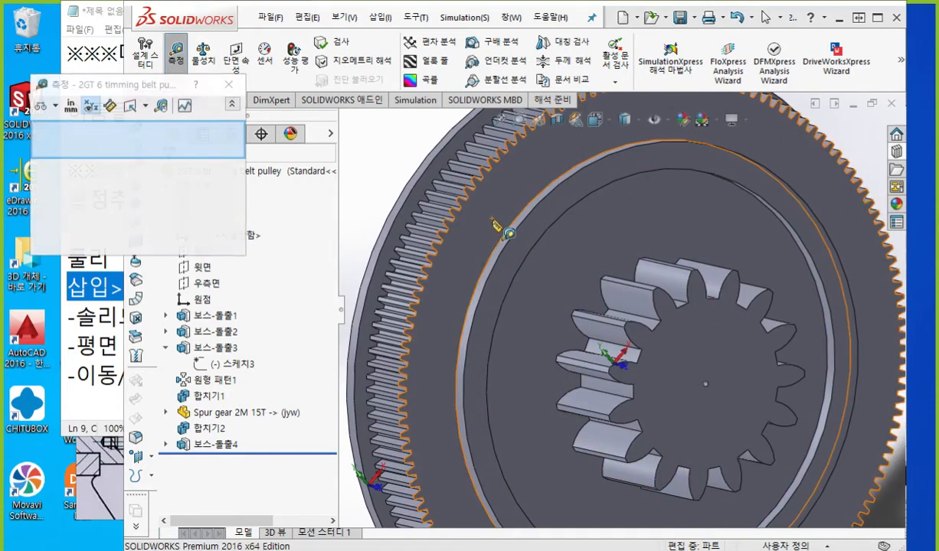
{"action": "left_click", "coordinate": [499, 265]}
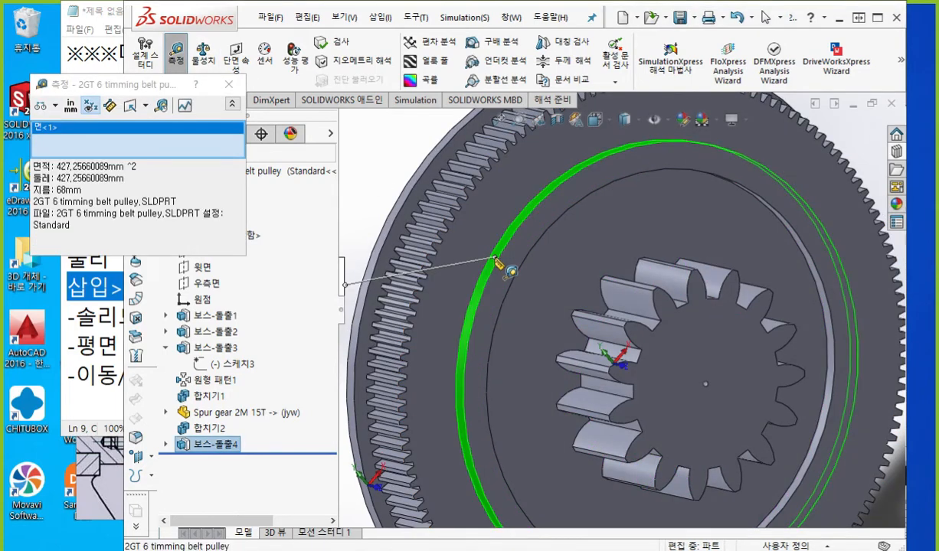
- Underline the diameter reading in black and write 68 beside the highlighted ring face
{"action": "key", "text": "F12"}
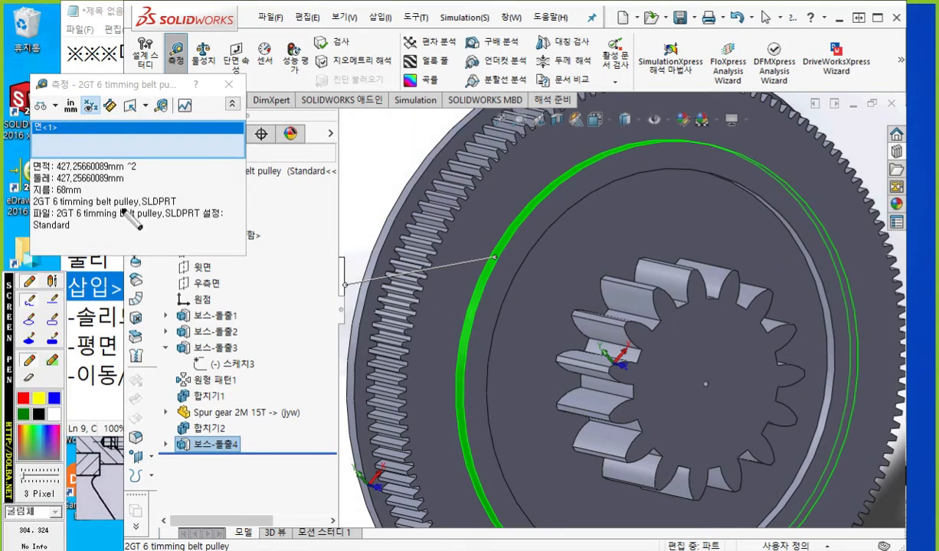
{"action": "left_click_drag", "start_coordinate": [37, 196], "coordinate": [98, 196]}
{"action": "mouse_move", "coordinate": [528, 286]}
{"action": "left_mouse_down"}
{"action": "mouse_move", "coordinate": [493, 334]}
{"action": "mouse_move", "coordinate": [494, 313]}
{"action": "mouse_move", "coordinate": [540, 337]}
{"action": "mouse_move", "coordinate": [547, 295]}
{"action": "left_mouse_up"}
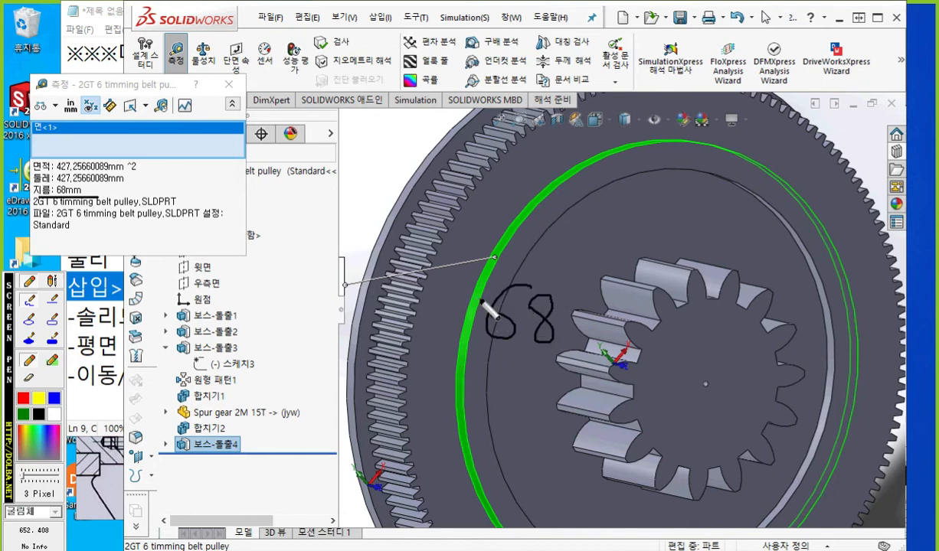
- Add an arrowhead pointing from the handwritten 68 to the ring face, clear the annotations and close the measurement
{"action": "left_click_drag", "start_coordinate": [475, 288], "coordinate": [470, 305]}
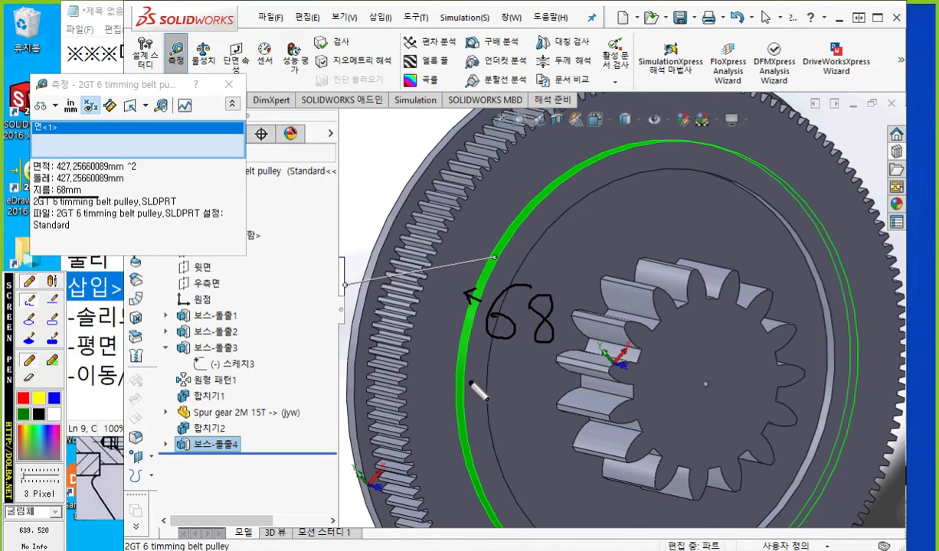
{"action": "key", "text": "Escape"}
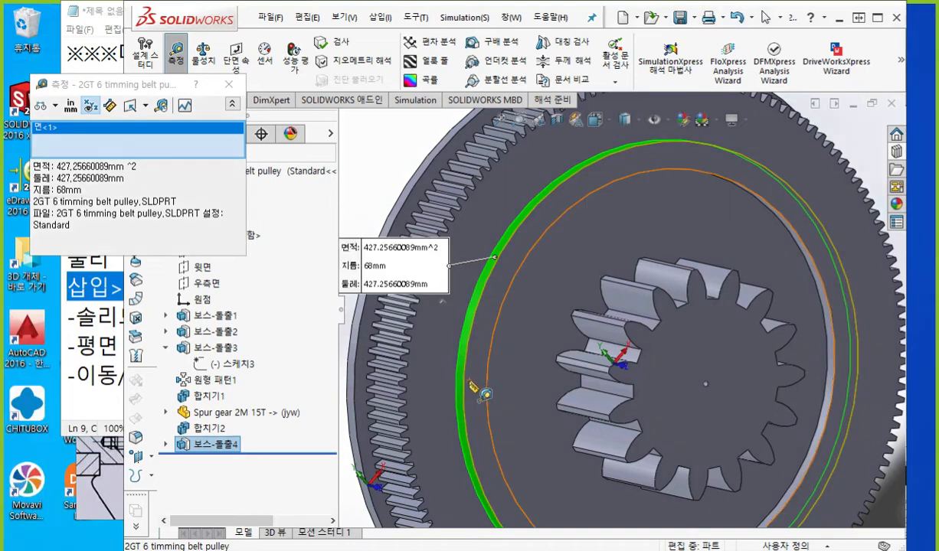
{"action": "left_click", "coordinate": [358, 141]}
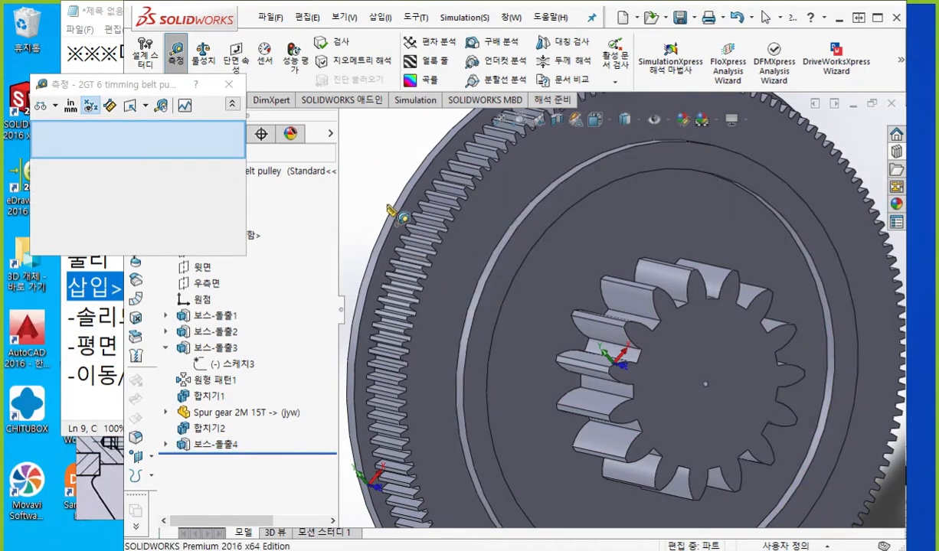
{"action": "left_click", "coordinate": [229, 84]}
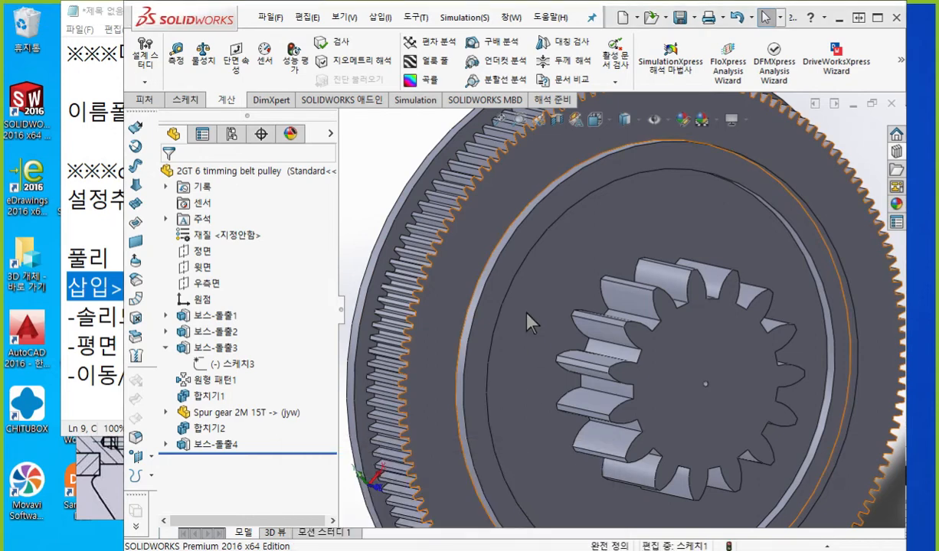
- Switch back to the flange sketch, circle the 68 mm bore dimension in black and write 68.6 beside it
{"action": "key", "text": "ctrl+Tab"}
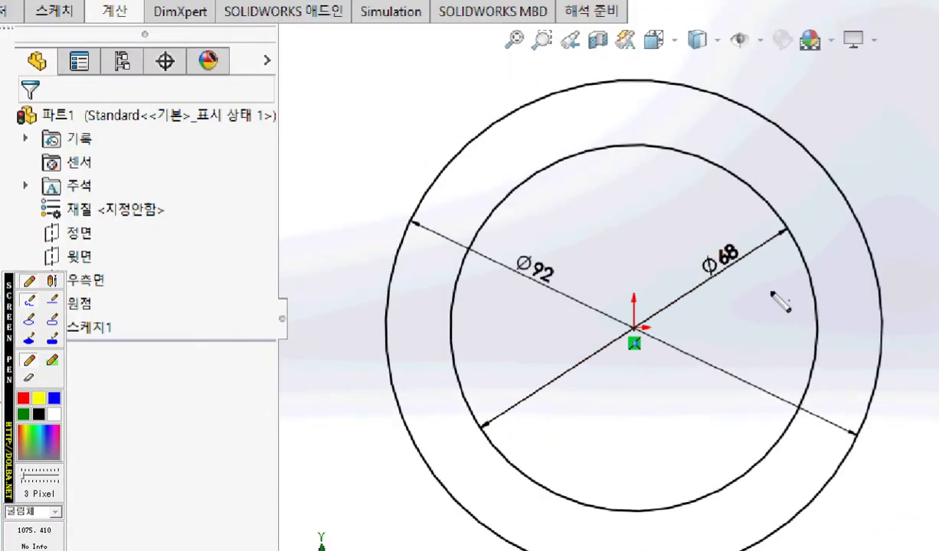
{"action": "mouse_move", "coordinate": [746, 261]}
{"action": "left_mouse_down"}
{"action": "mouse_move", "coordinate": [701, 224]}
{"action": "mouse_move", "coordinate": [743, 283]}
{"action": "left_mouse_up"}
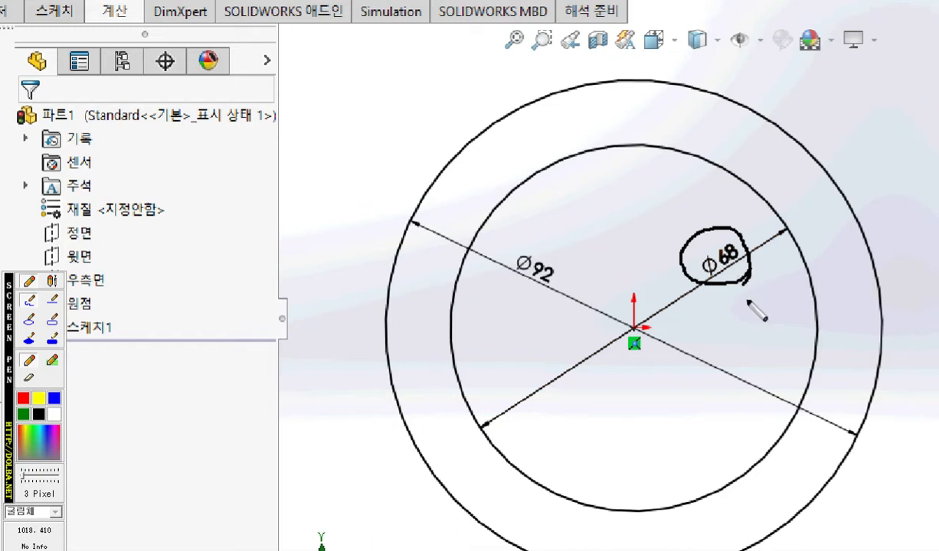
{"action": "mouse_move", "coordinate": [740, 295]}
{"action": "left_mouse_down"}
{"action": "mouse_move", "coordinate": [734, 337]}
{"action": "mouse_move", "coordinate": [738, 324]}
{"action": "left_mouse_up"}
{"action": "mouse_move", "coordinate": [772, 293]}
{"action": "left_mouse_down"}
{"action": "mouse_move", "coordinate": [772, 332]}
{"action": "mouse_move", "coordinate": [771, 295]}
{"action": "mouse_move", "coordinate": [791, 328]}
{"action": "left_mouse_up"}
{"action": "left_click_drag", "start_coordinate": [802, 268], "coordinate": [813, 320]}
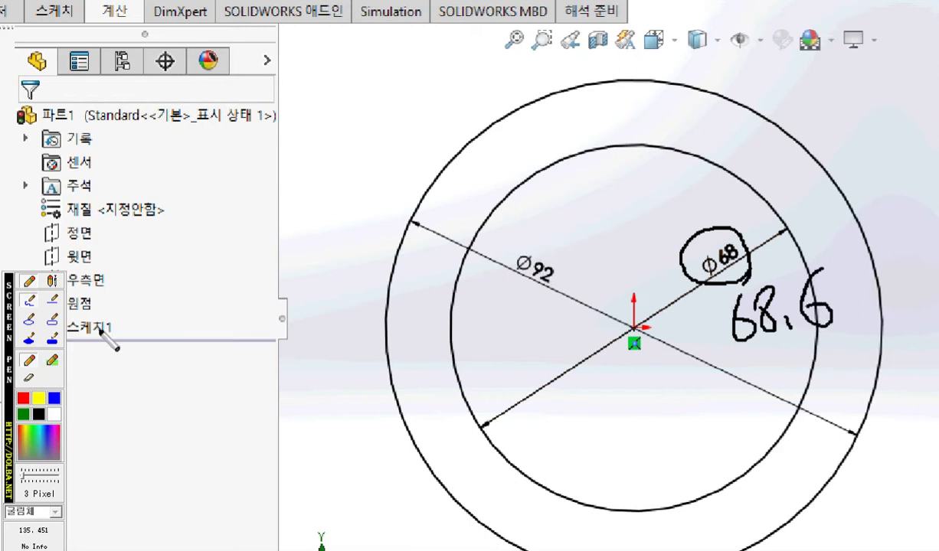
- Draw a green arc with an arrow just inside the bore circle and underline the handwritten 68.6
{"action": "left_click", "coordinate": [22, 413]}
{"action": "mouse_move", "coordinate": [566, 177]}
{"action": "left_mouse_down"}
{"action": "mouse_move", "coordinate": [533, 192]}
{"action": "mouse_move", "coordinate": [483, 369]}
{"action": "mouse_move", "coordinate": [566, 451]}
{"action": "left_mouse_up"}
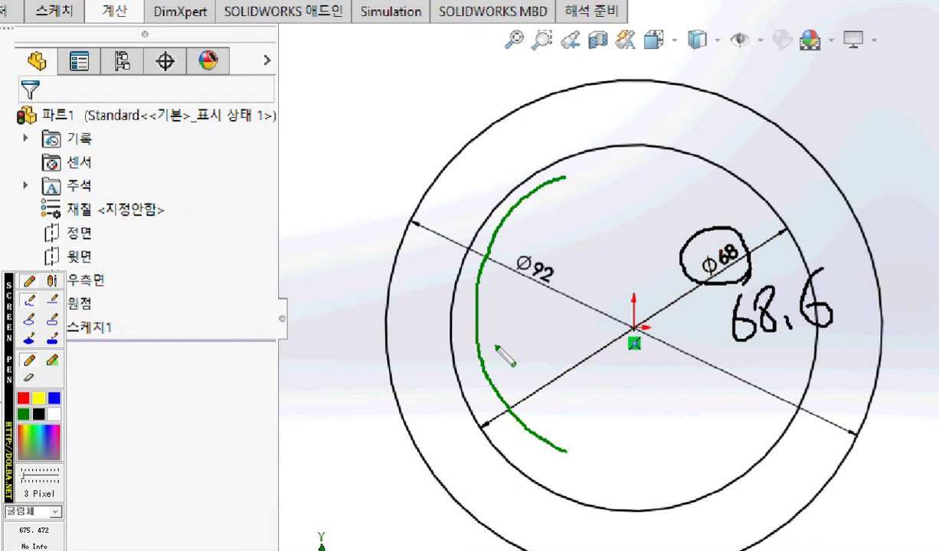
{"action": "left_click_drag", "start_coordinate": [538, 360], "coordinate": [483, 360]}
{"action": "mouse_move", "coordinate": [499, 350]}
{"action": "left_mouse_down"}
{"action": "mouse_move", "coordinate": [482, 360]}
{"action": "mouse_move", "coordinate": [514, 376]}
{"action": "left_mouse_up"}
{"action": "left_click_drag", "start_coordinate": [757, 346], "coordinate": [836, 325]}
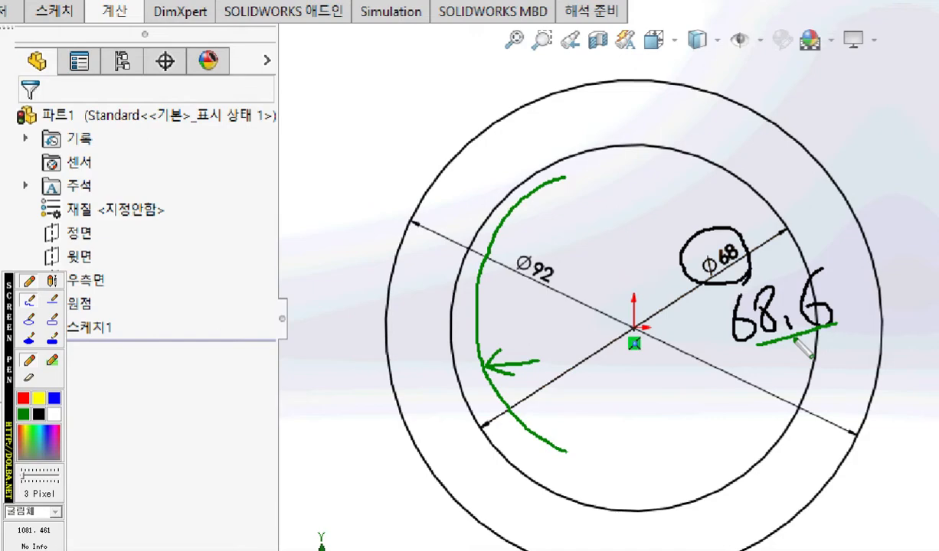
- Clear the pen annotations and set the flange's inner circle diameter to 68.6 mm
{"action": "key", "text": "Escape"}
{"action": "double_click", "coordinate": [644, 274]}
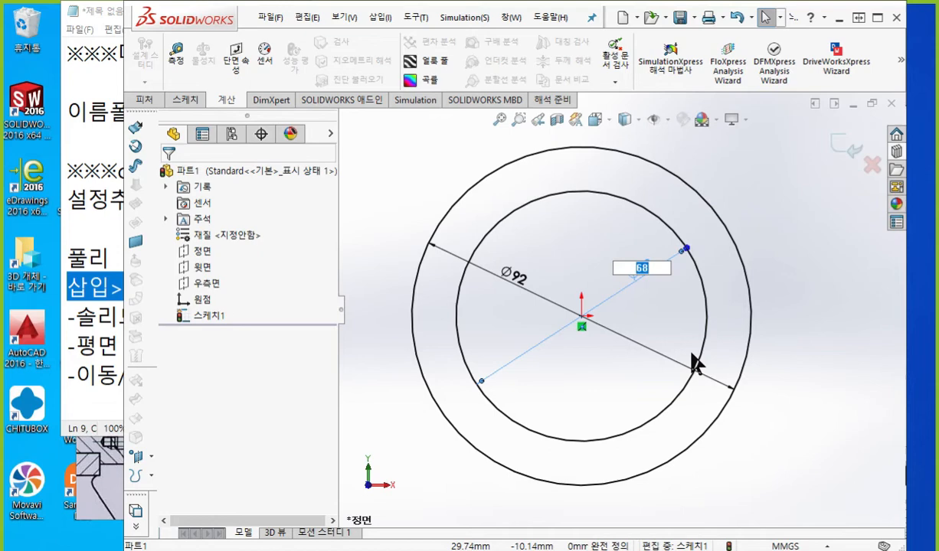
{"action": "type", "text": "68.6"}
{"action": "key", "text": "Return"}
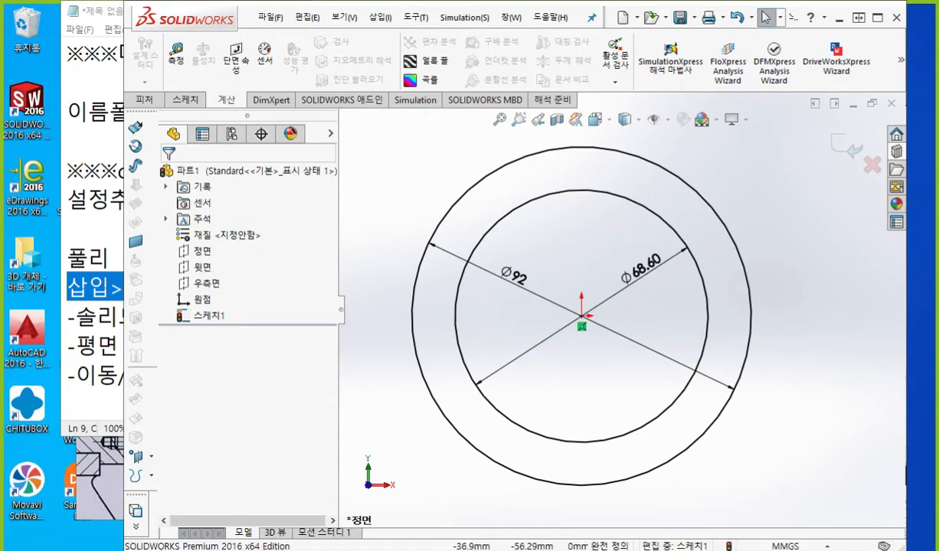
- Check the diameter of the raised ring's outer face in the timing belt pulley part, and return to the flange sketch
{"action": "mouse_move", "coordinate": [449, 550]}
{"action": "left_click", "coordinate": [397, 495]}
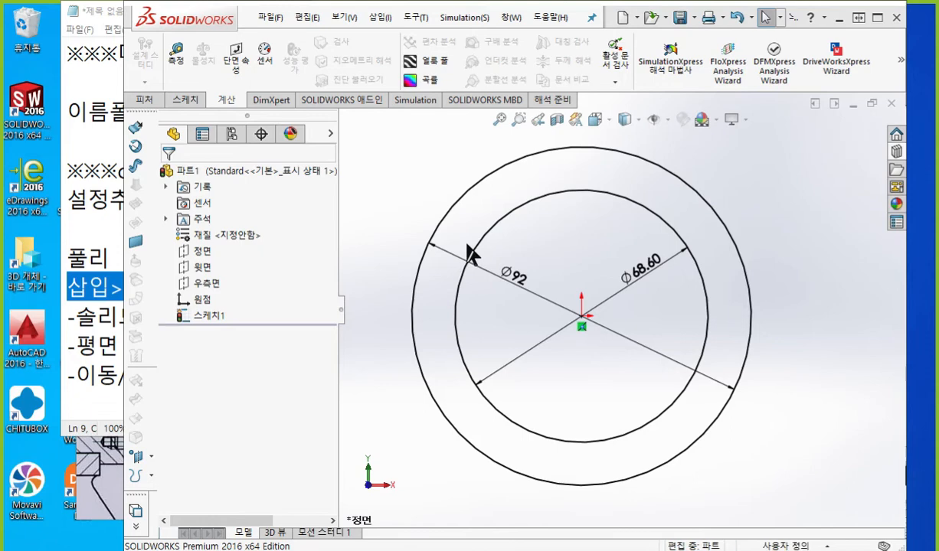
{"action": "scroll", "coordinate": [488, 270], "scroll_direction": "down", "scroll_amount": 2}
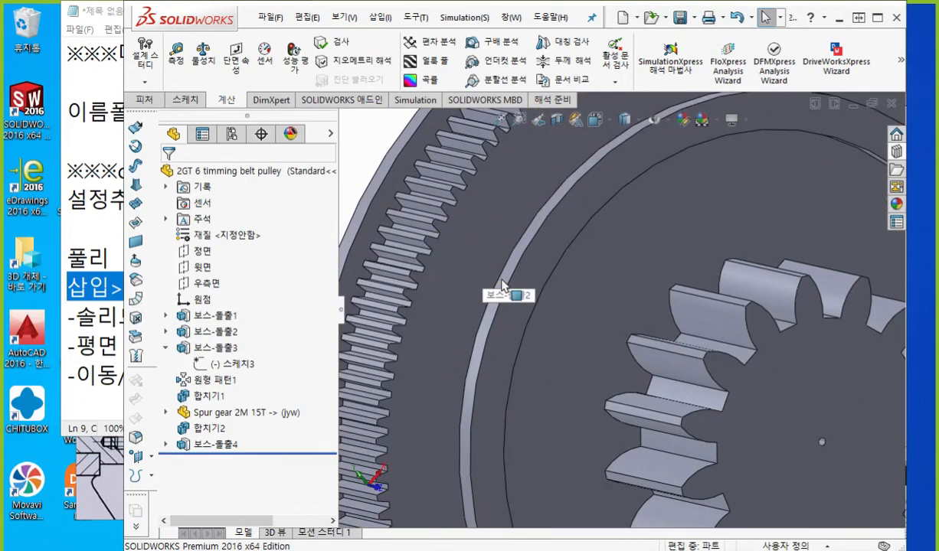
{"action": "left_click", "coordinate": [502, 285]}
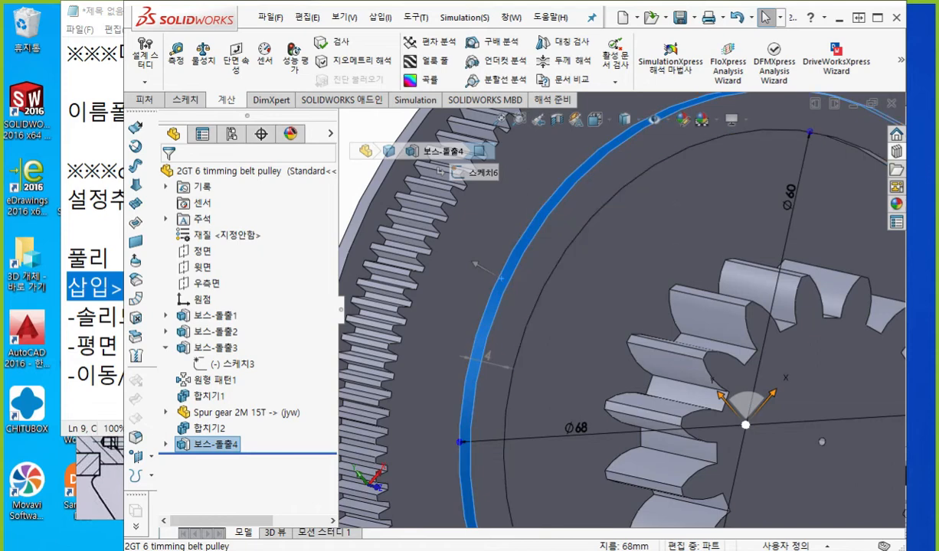
{"action": "mouse_move", "coordinate": [449, 550]}
{"action": "left_click", "coordinate": [497, 460]}
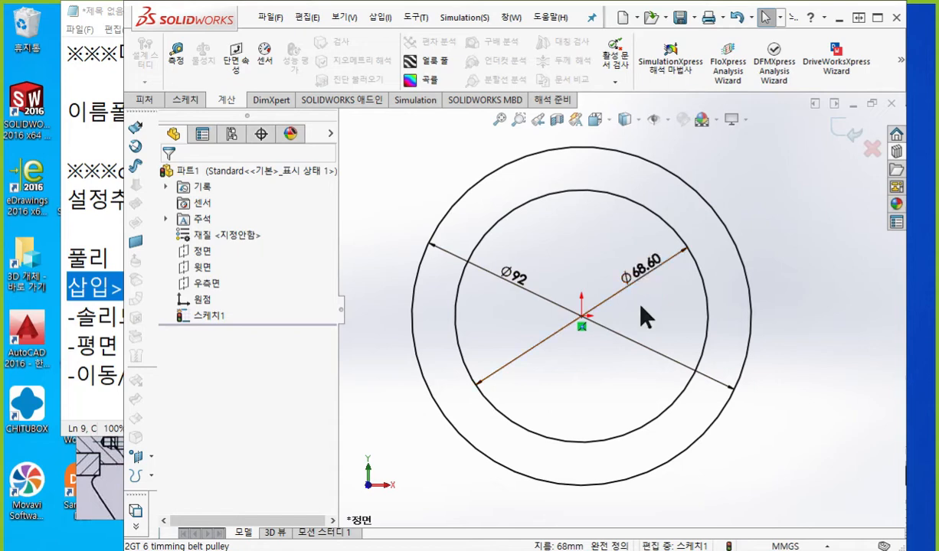
- Extrude the ring profile between the two circles to a blind depth of 2 mm
{"action": "middle_click_drag", "start_coordinate": [538, 414], "coordinate": [571, 349]}
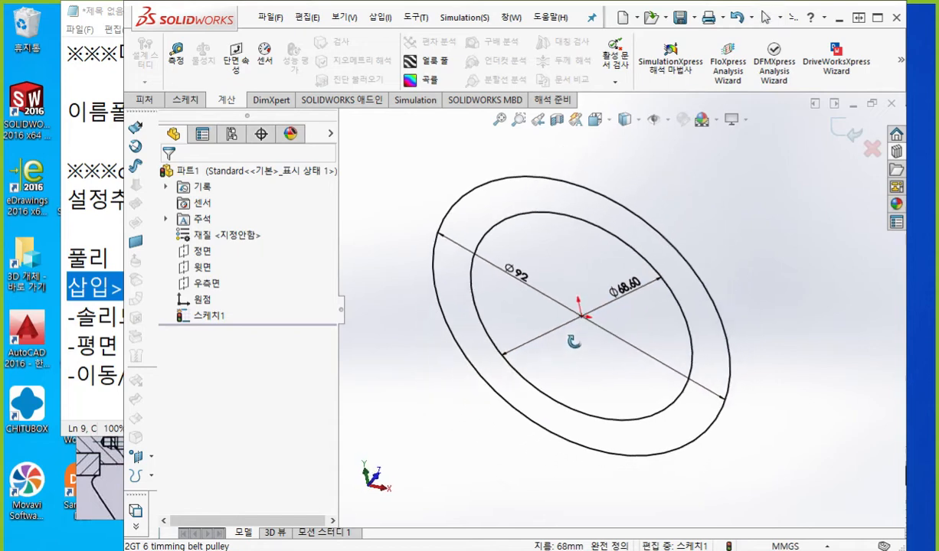
{"action": "key", "text": "s"}
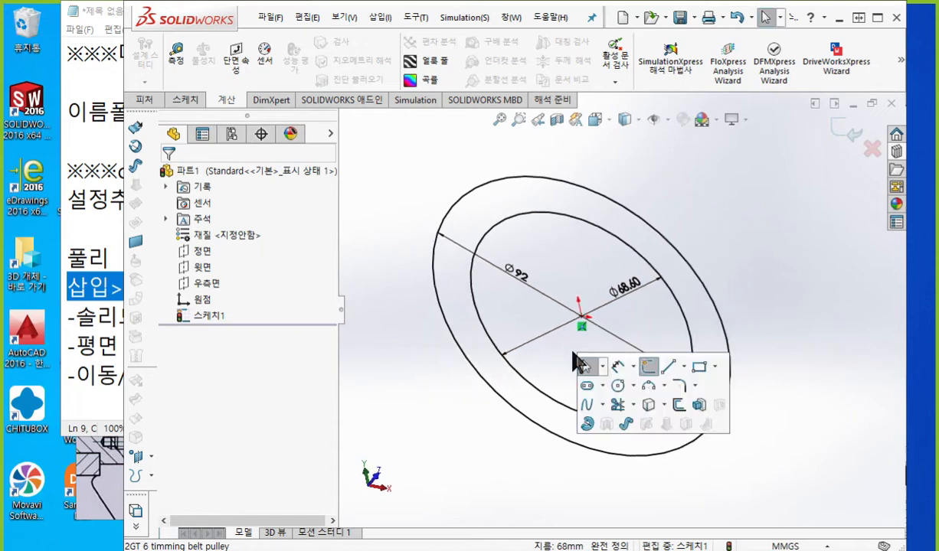
{"action": "left_click", "coordinate": [698, 404]}
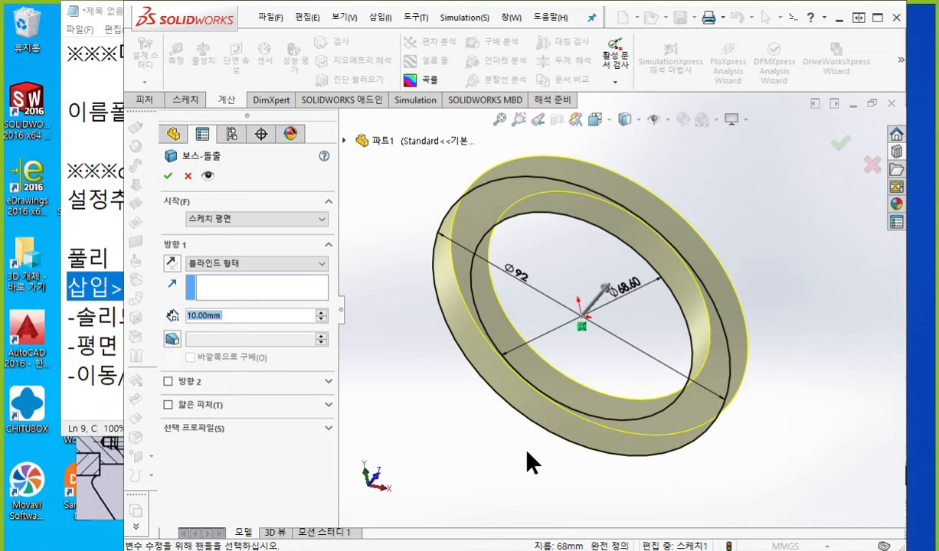
{"action": "type", "text": "2"}
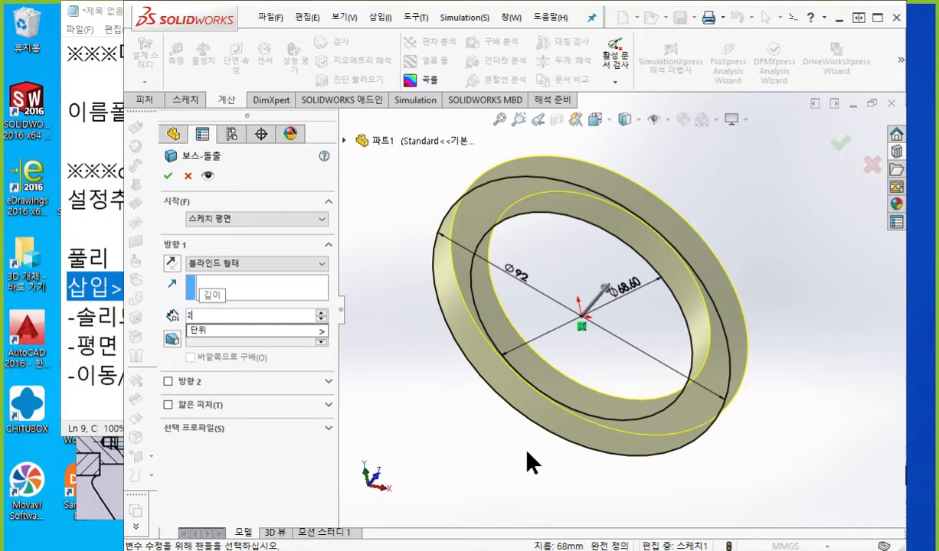
{"action": "key", "text": "Return"}
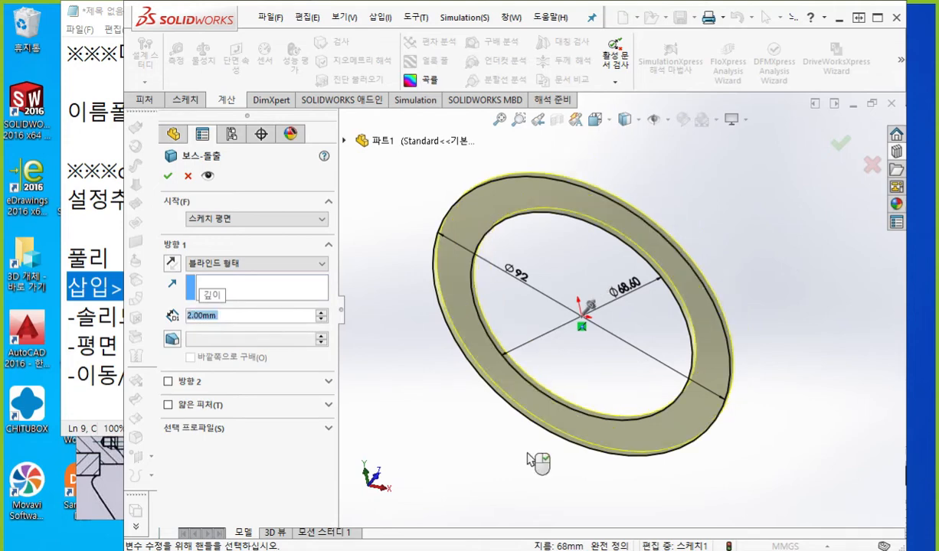
{"action": "right_click", "coordinate": [527, 459]}
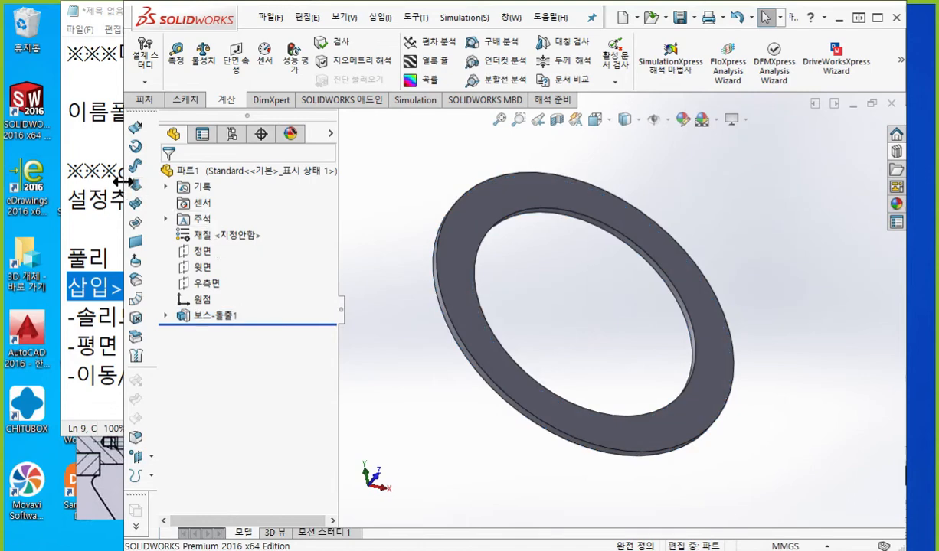
- Uncover the Notepad notes and replace everything from the configuration line to the end with "pulley mount ring"
{"action": "left_click_drag", "start_coordinate": [126, 182], "coordinate": [307, 187]}
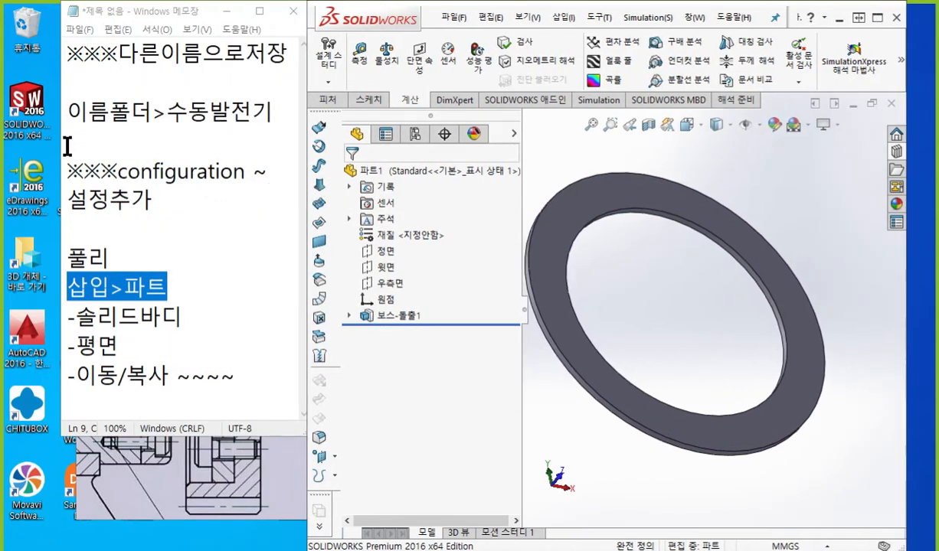
{"action": "left_click_drag", "start_coordinate": [69, 150], "coordinate": [197, 380]}
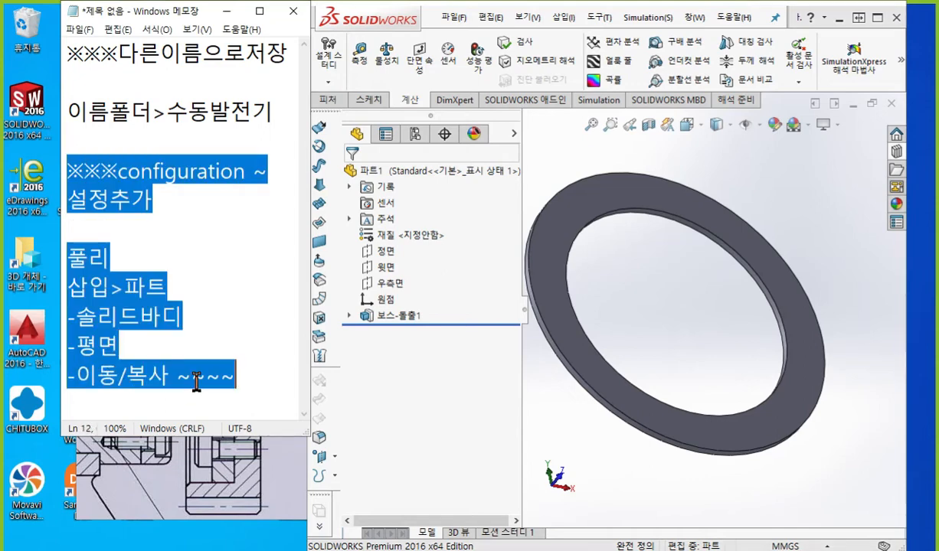
{"action": "key", "text": "BackSpace"}
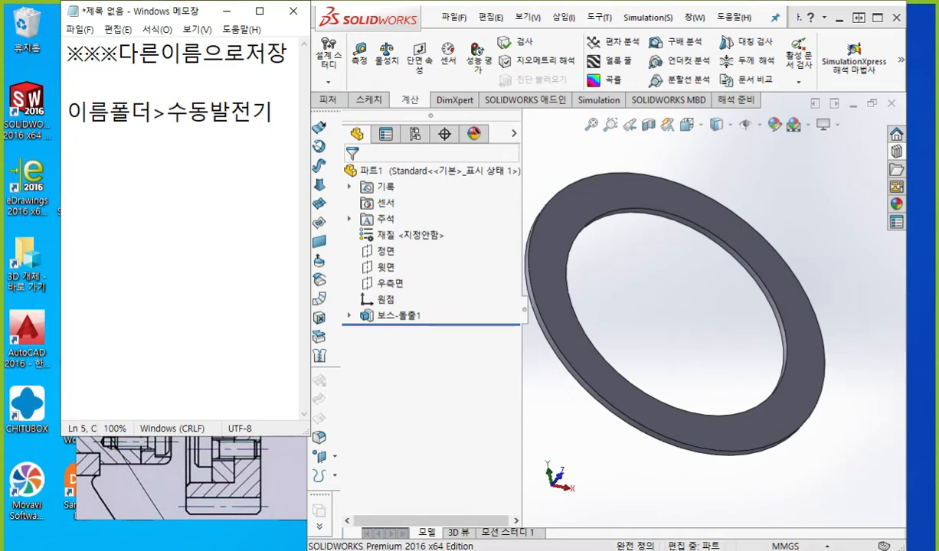
{"action": "type", "text": "pulle"}
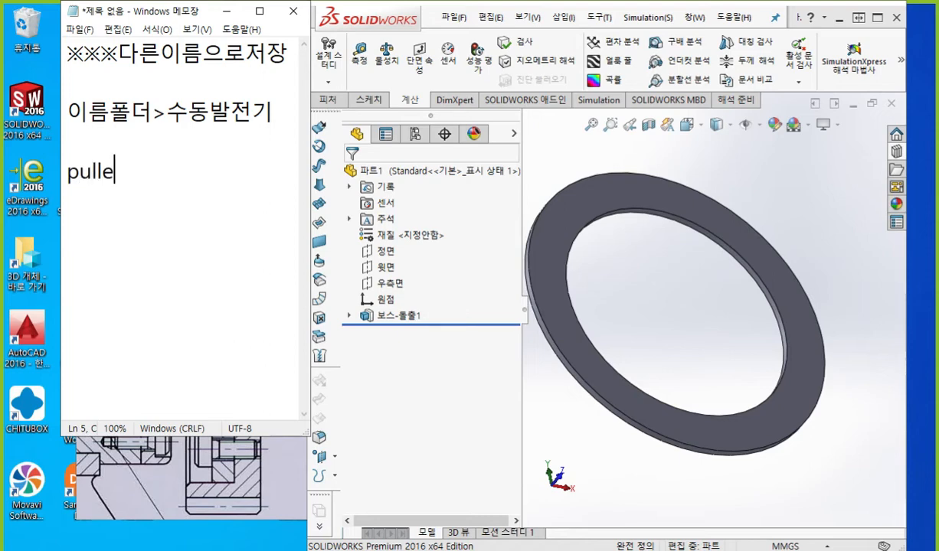
{"action": "type", "text": "y mo"}
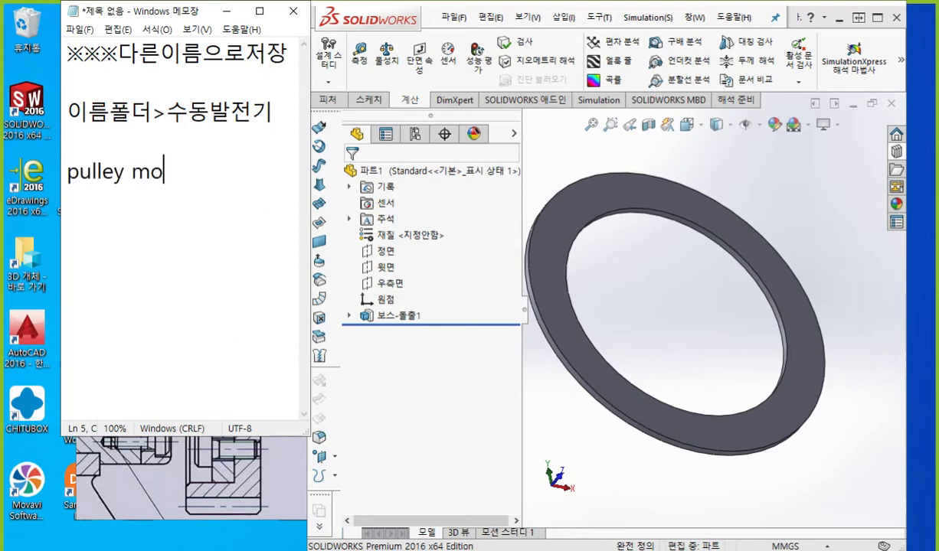
{"action": "type", "text": "unt ring"}
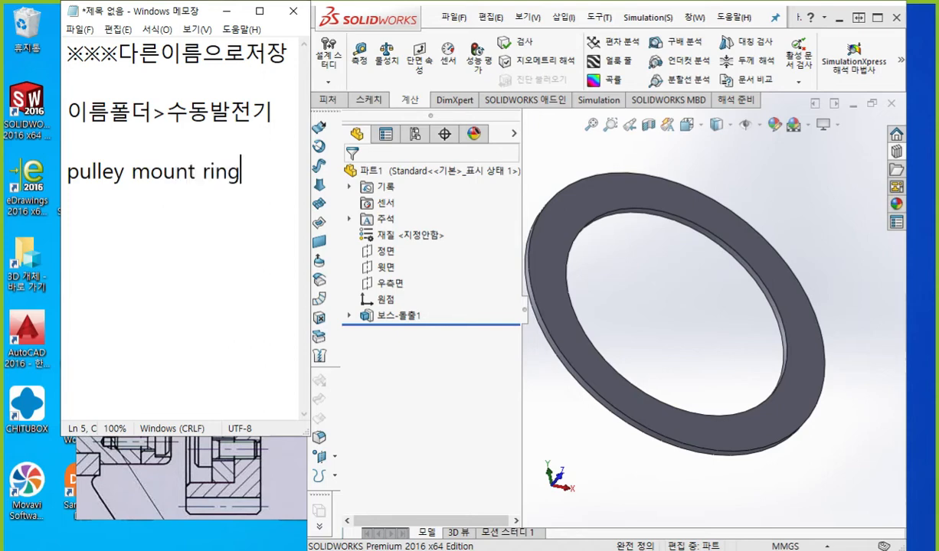
- Copy the name "pulley mount ring" from the notes and save the flange part under it in the 수동발전기 folder
{"action": "left_click_drag", "start_coordinate": [255, 172], "coordinate": [8, 173]}
{"action": "key", "text": "ctrl+c"}
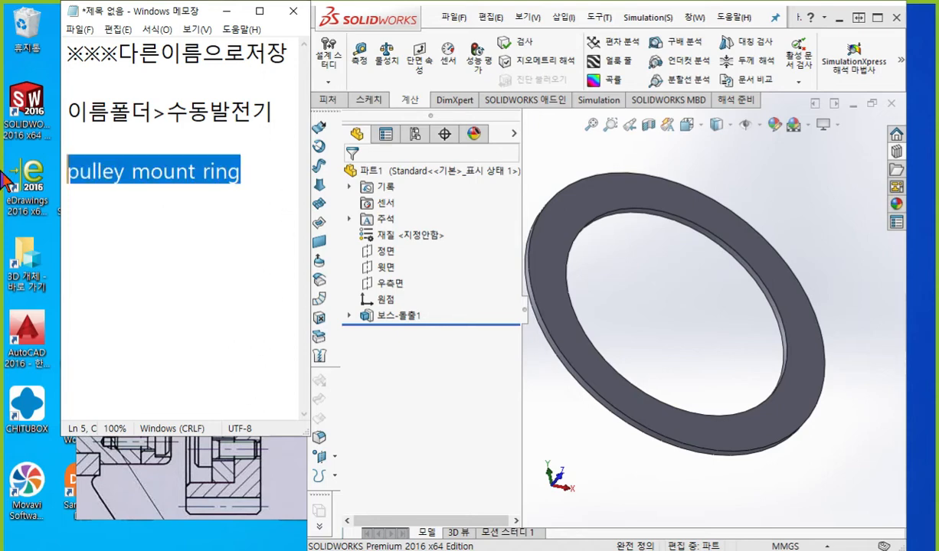
{"action": "left_click", "coordinate": [657, 238]}
{"action": "key", "text": "ctrl+s"}
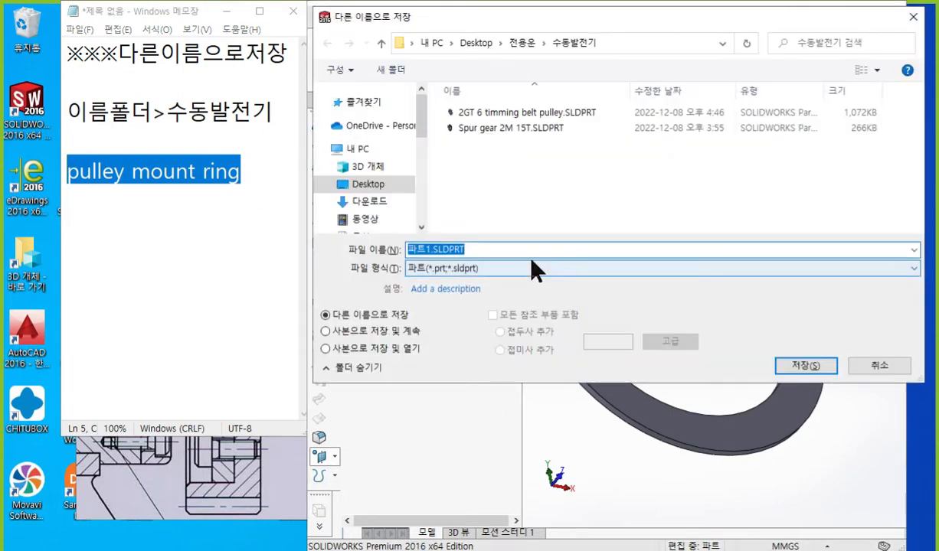
{"action": "key", "text": "ctrl+v"}
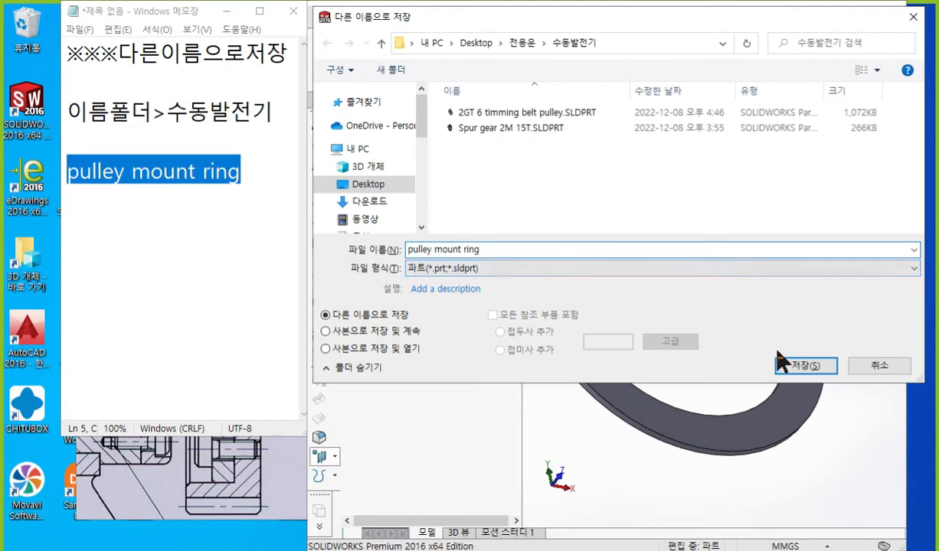
{"action": "left_click", "coordinate": [802, 365]}
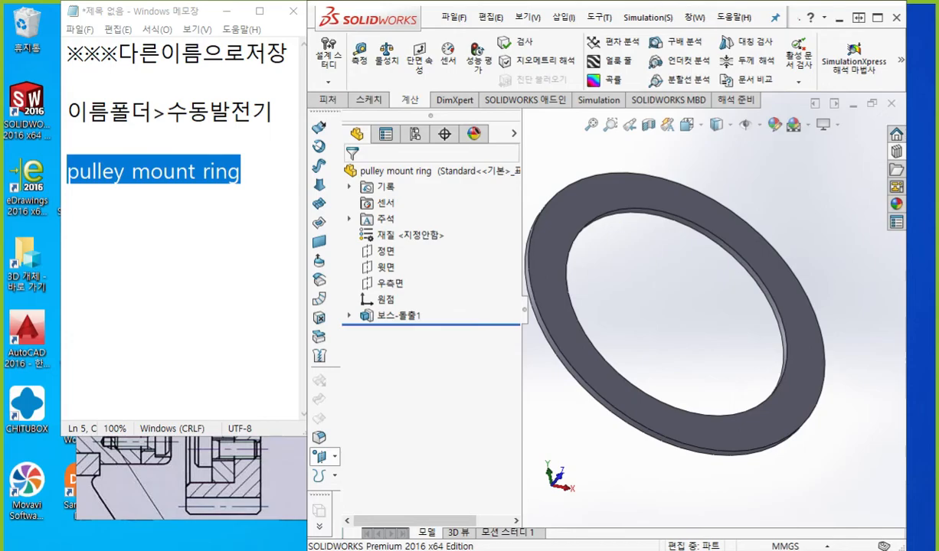
- Switch to the YouTube generator video in the browser, skip ahead to 0:40 and play the section showing the gears
{"action": "key", "text": "alt+Tab"}
{"action": "left_click", "coordinate": [260, 296]}
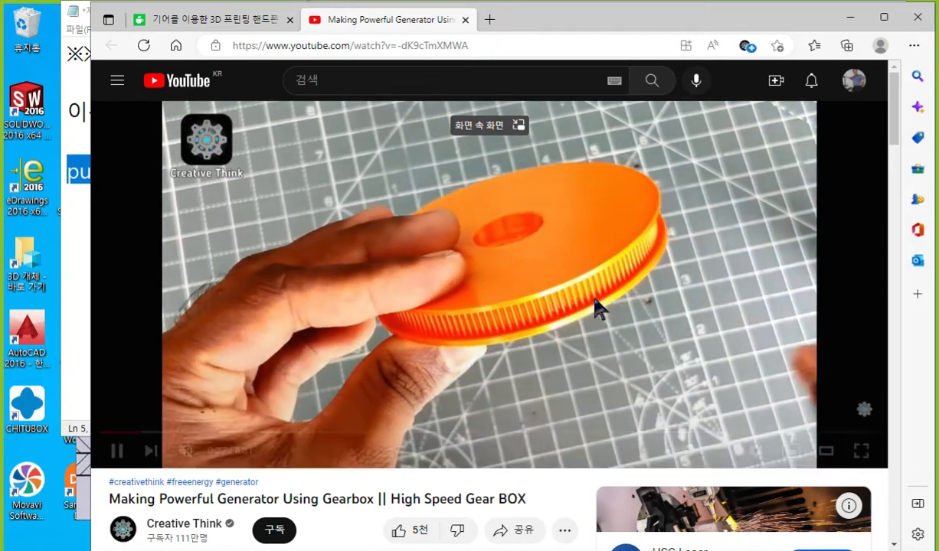
{"action": "left_click", "coordinate": [587, 314]}
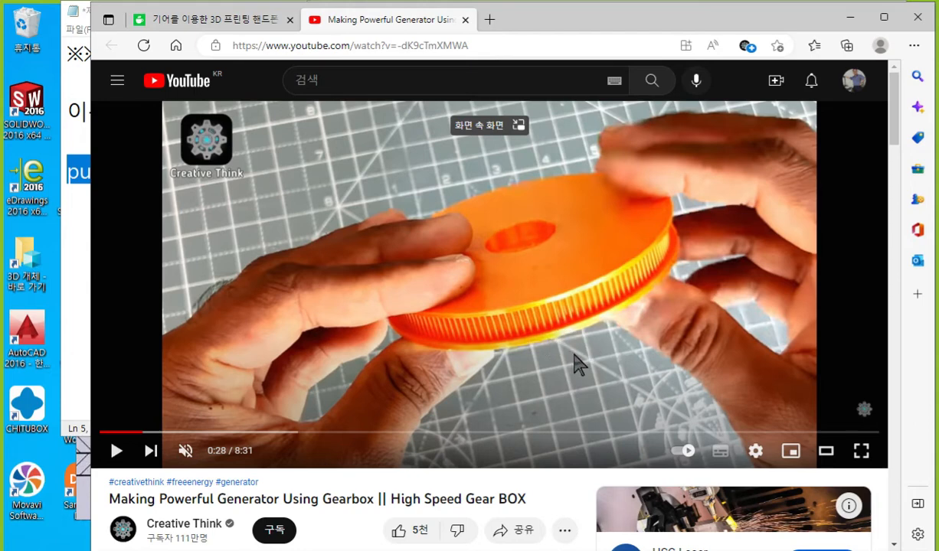
{"action": "left_click", "coordinate": [161, 434]}
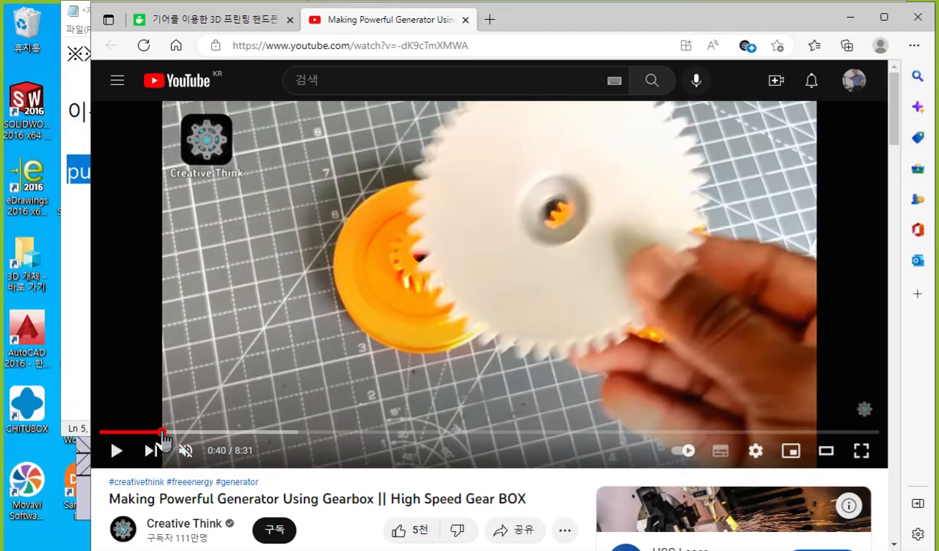
{"action": "left_click", "coordinate": [388, 389]}
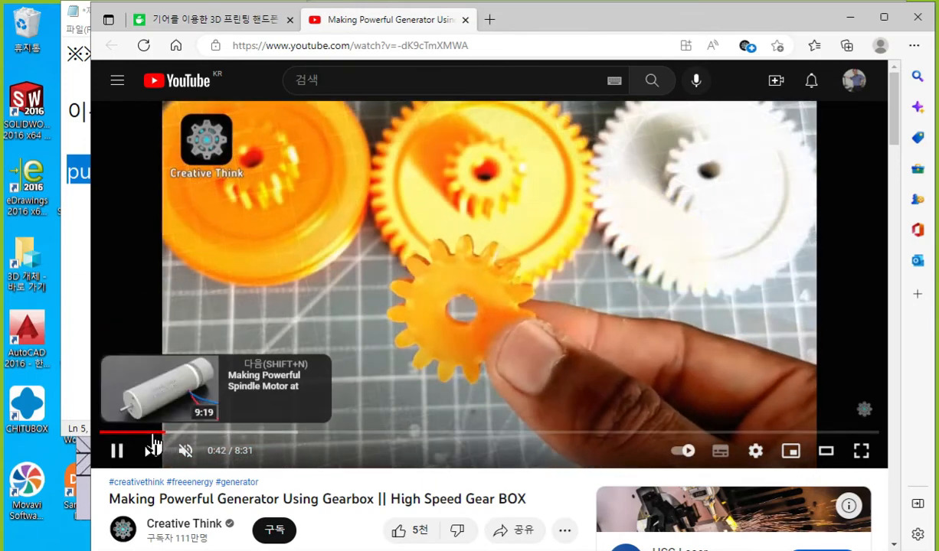
- Rewind the video, pause at 0:35 on the double gear, and temporarily mark its small gear "15" and the large gear's teeth
{"action": "left_click", "coordinate": [151, 435]}
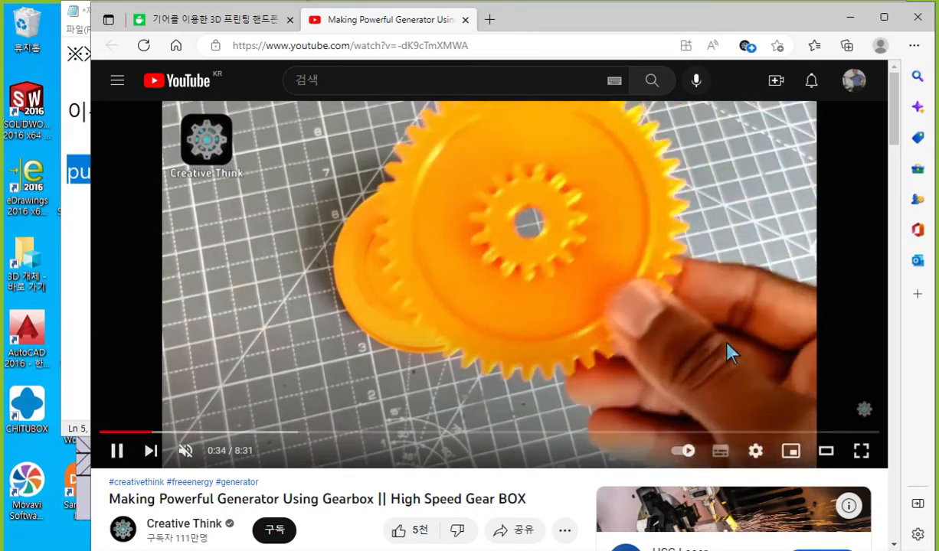
{"action": "left_click", "coordinate": [812, 347]}
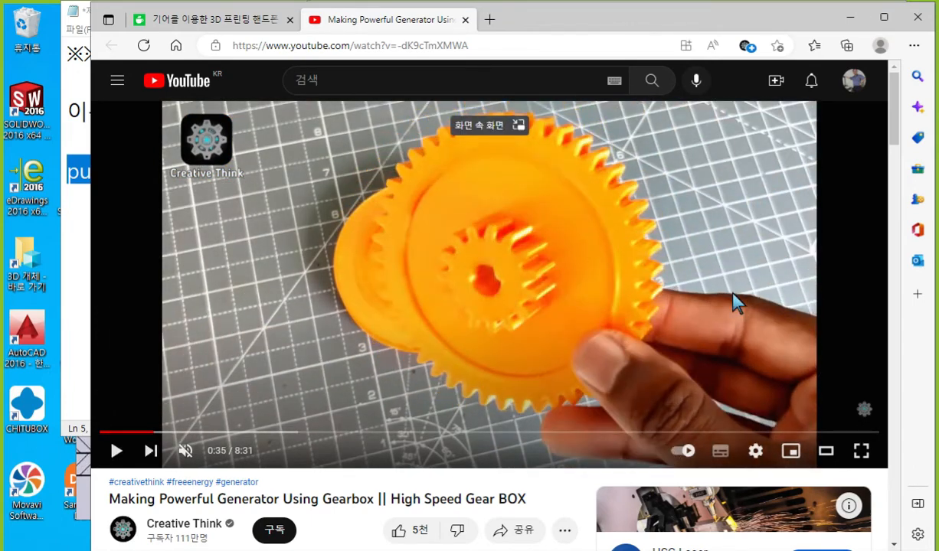
{"action": "key", "text": "F12"}
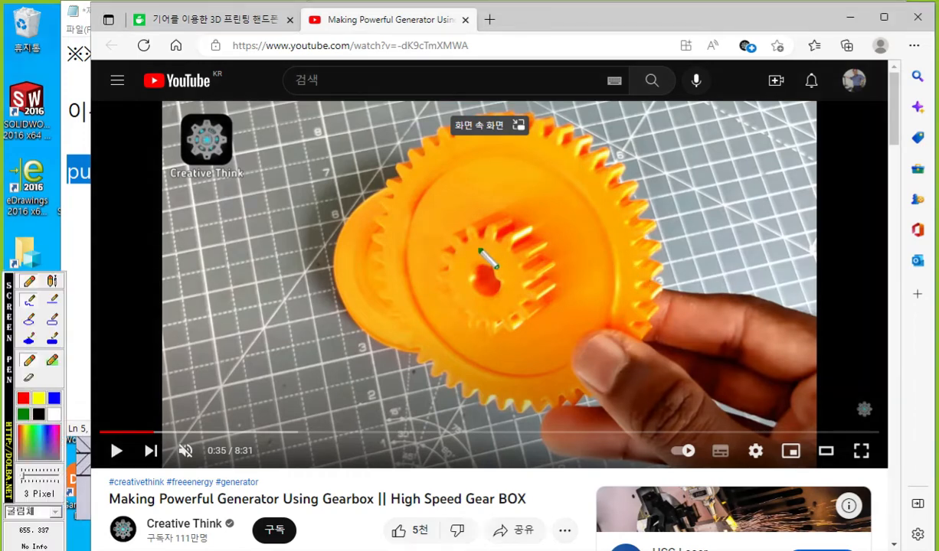
{"action": "mouse_move", "coordinate": [481, 204]}
{"action": "left_mouse_down"}
{"action": "mouse_move", "coordinate": [481, 246]}
{"action": "mouse_move", "coordinate": [506, 220]}
{"action": "left_mouse_up"}
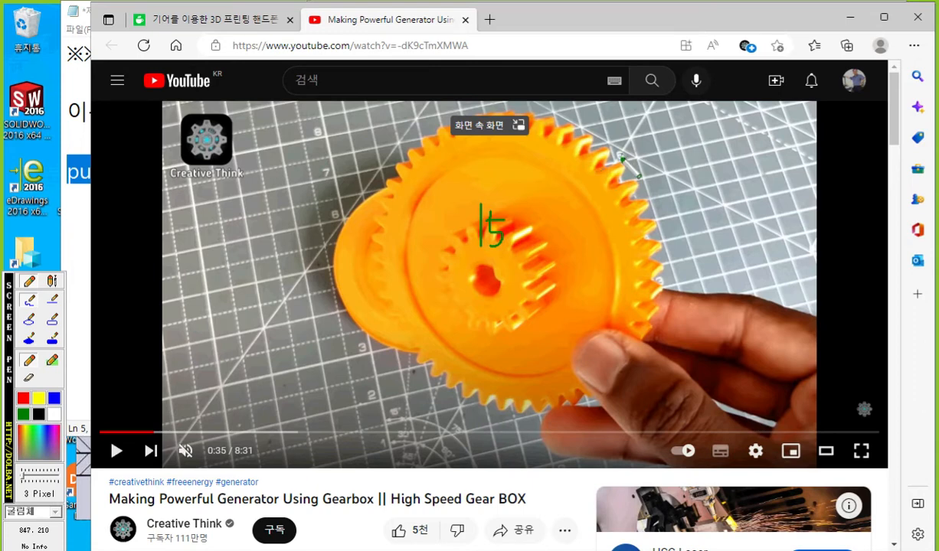
{"action": "left_click_drag", "start_coordinate": [637, 156], "coordinate": [598, 187]}
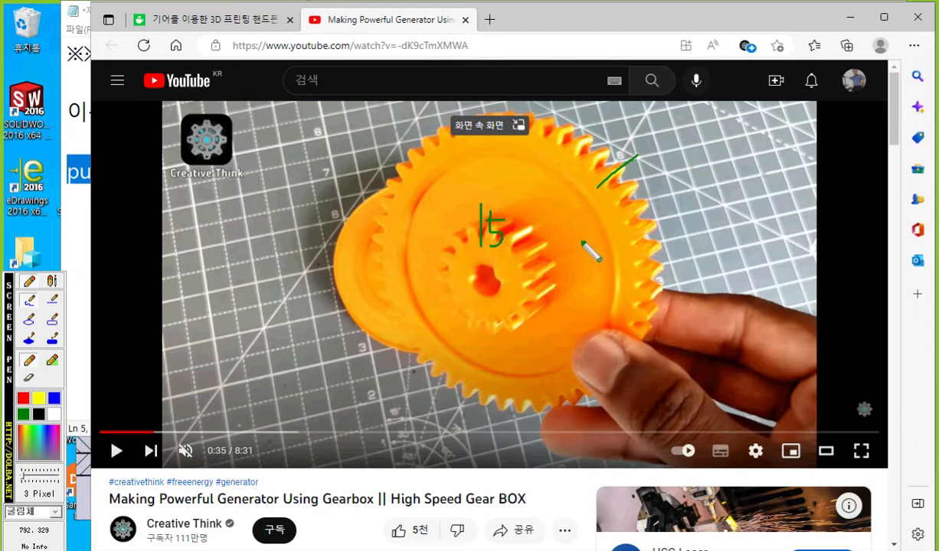
{"action": "key", "text": "Escape"}
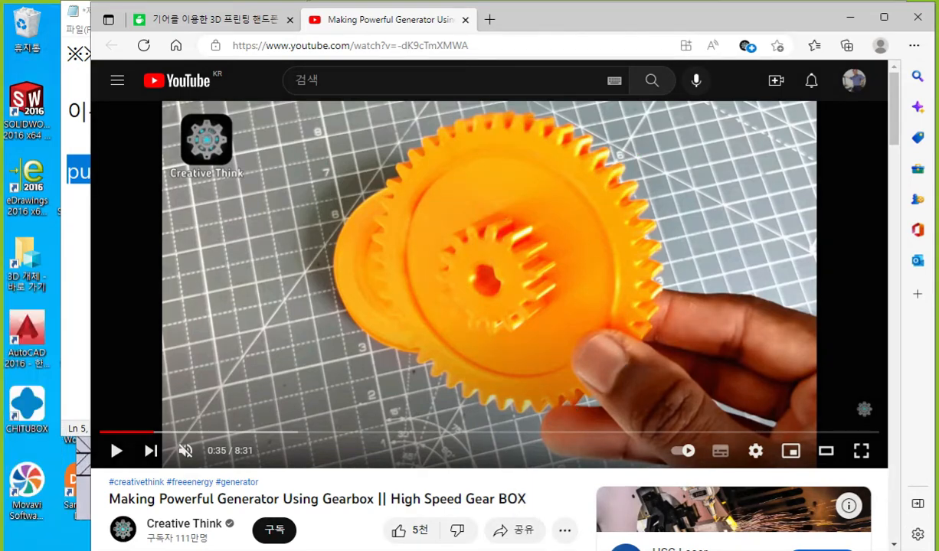
- Switch to SOLIDWORKS and open pulley mount ring.SLDPRT from the 수동발전기 folder
{"action": "key", "text": "alt+Tab"}
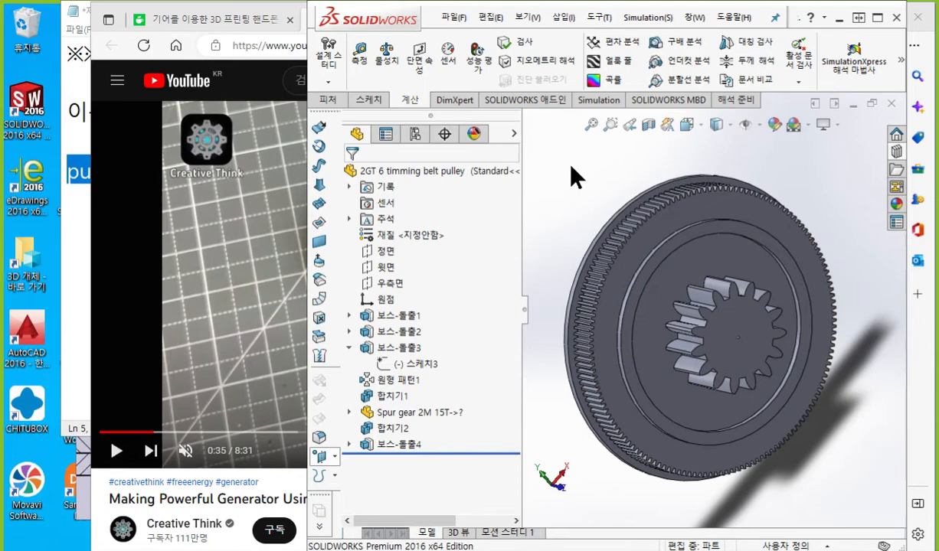
{"action": "left_click", "coordinate": [451, 17]}
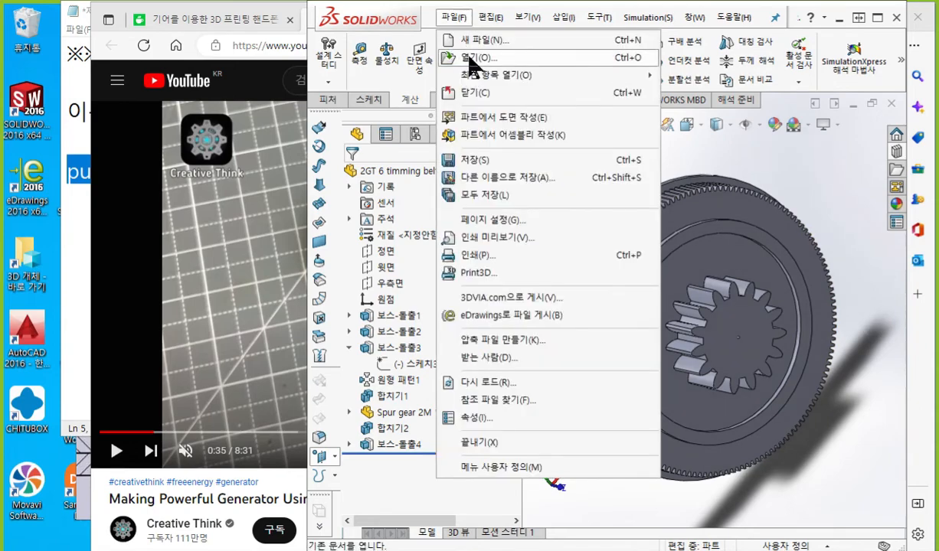
{"action": "left_click", "coordinate": [469, 58]}
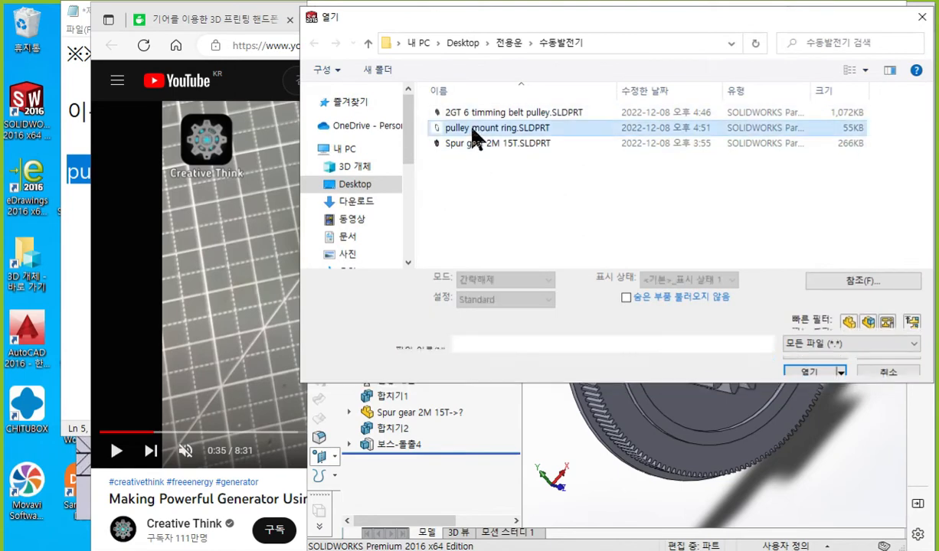
{"action": "double_click", "coordinate": [472, 130]}
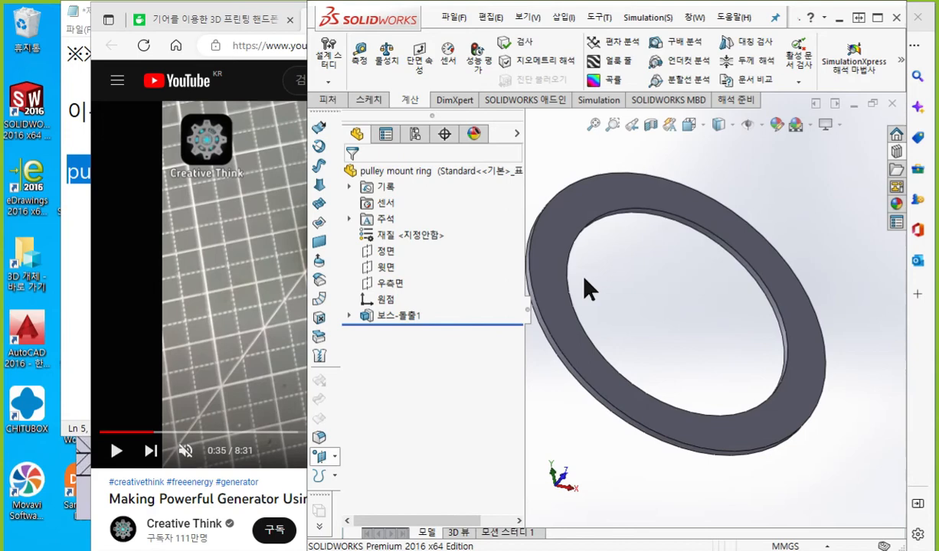
{"action": "scroll", "coordinate": [646, 283], "scroll_direction": "up", "scroll_amount": 1}
{"action": "middle_click_drag", "start_coordinate": [672, 295], "coordinate": [675, 378], "text": "ctrl"}
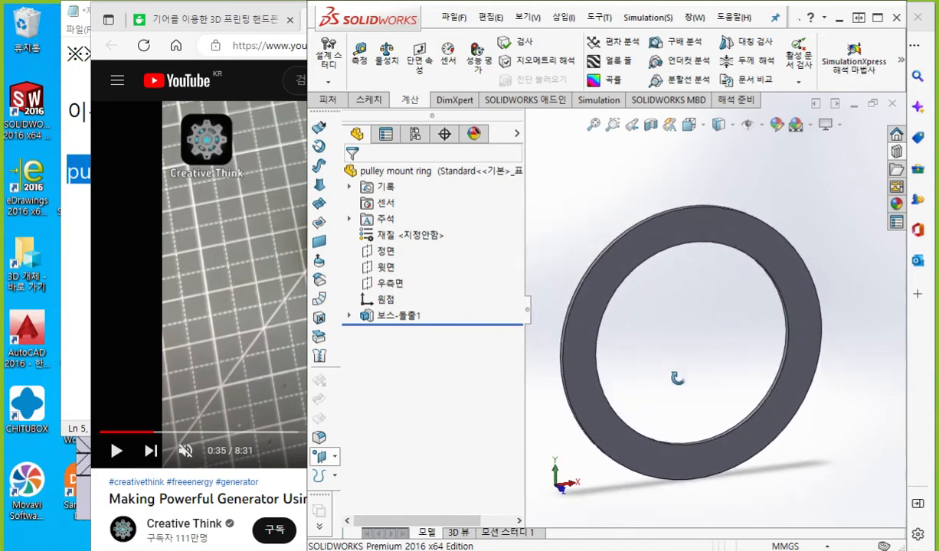
- Return to the YouTube generator video, go back to 0:22, and play the section showing the belt pulley and its flange ring
{"action": "left_click", "coordinate": [206, 18]}
{"action": "left_click", "coordinate": [331, 20]}
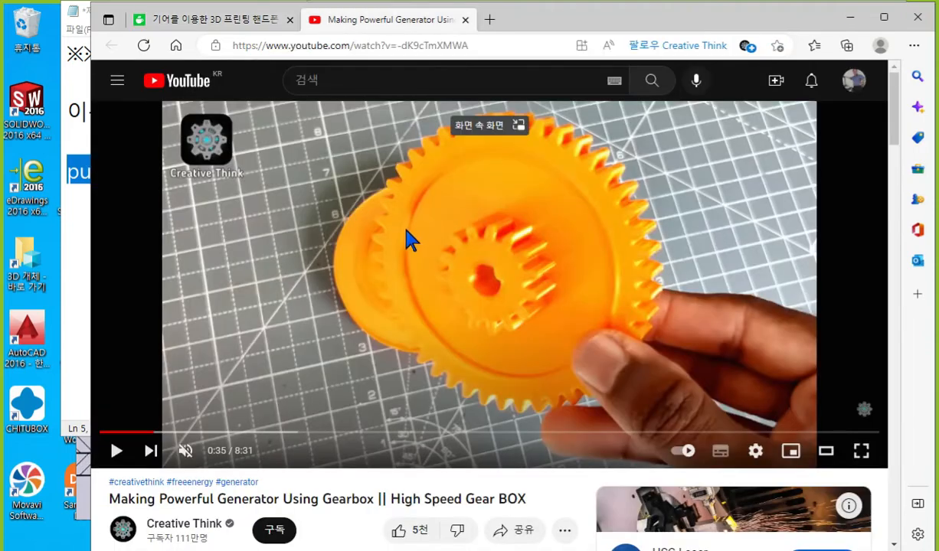
{"action": "left_click", "coordinate": [134, 434]}
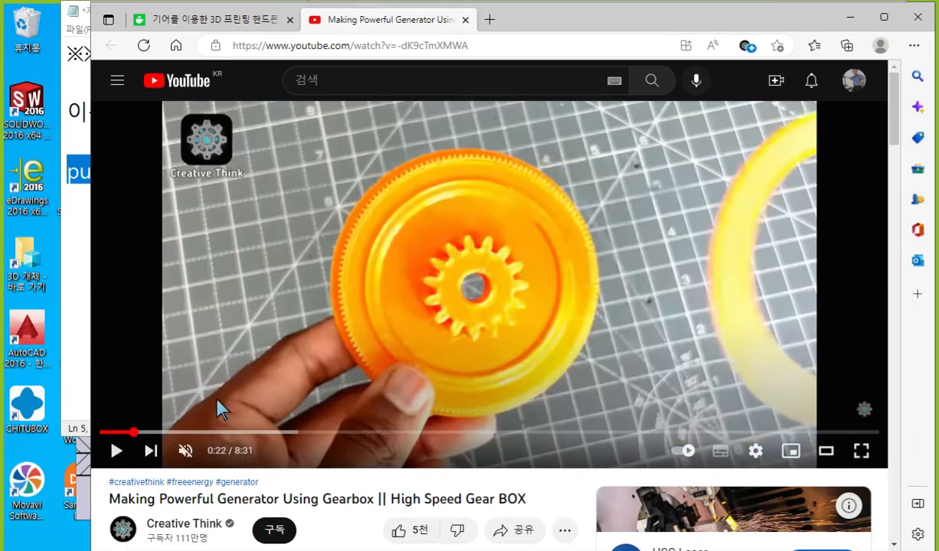
{"action": "left_click", "coordinate": [475, 356]}
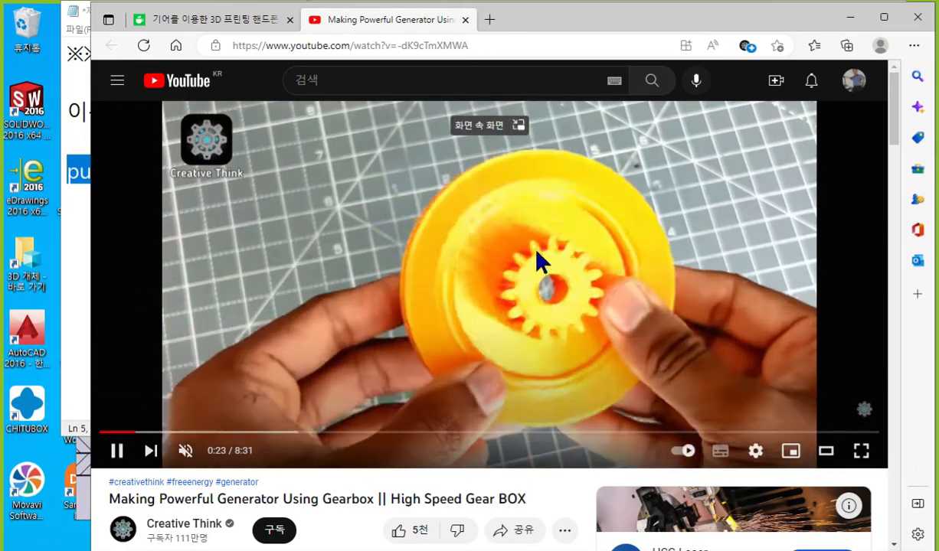
{"action": "left_click", "coordinate": [521, 295]}
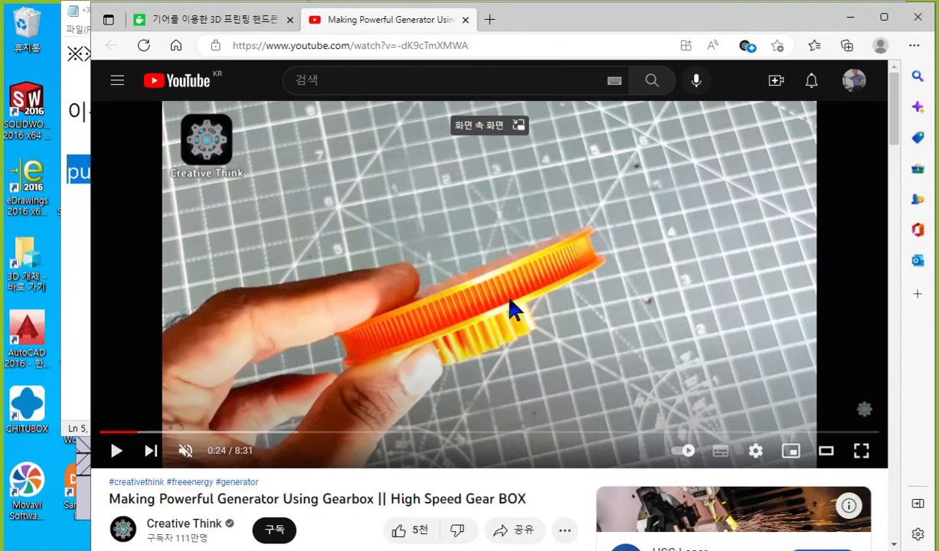
{"action": "left_click", "coordinate": [532, 324]}
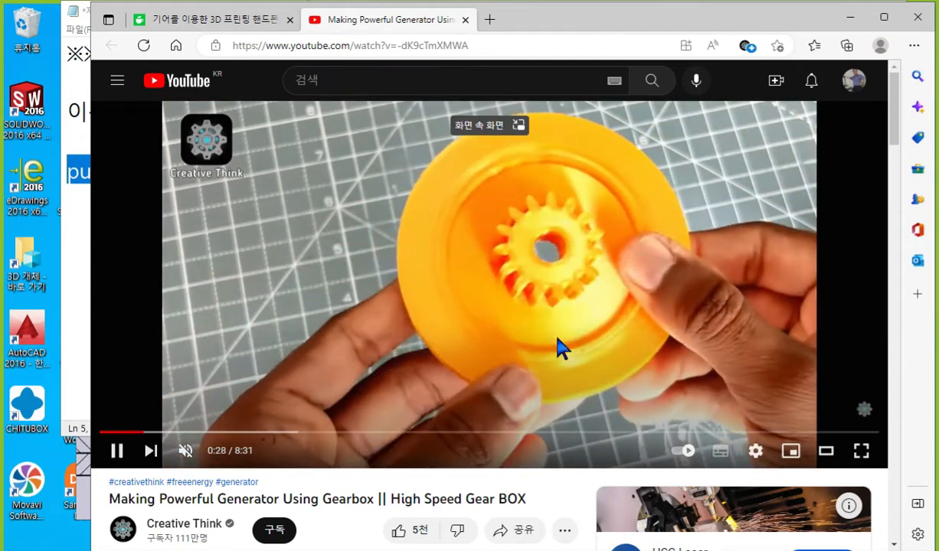
- Pause the video at 0:29 and temporarily trace the pulley ring's inner edge with two rectangular notches using the screen pen
{"action": "left_click", "coordinate": [544, 337]}
{"action": "key", "text": "F12"}
{"action": "mouse_move", "coordinate": [486, 156]}
{"action": "left_mouse_down"}
{"action": "mouse_move", "coordinate": [450, 193]}
{"action": "mouse_move", "coordinate": [436, 231]}
{"action": "mouse_move", "coordinate": [434, 268]}
{"action": "mouse_move", "coordinate": [460, 326]}
{"action": "mouse_move", "coordinate": [494, 346]}
{"action": "mouse_move", "coordinate": [582, 354]}
{"action": "left_mouse_up"}
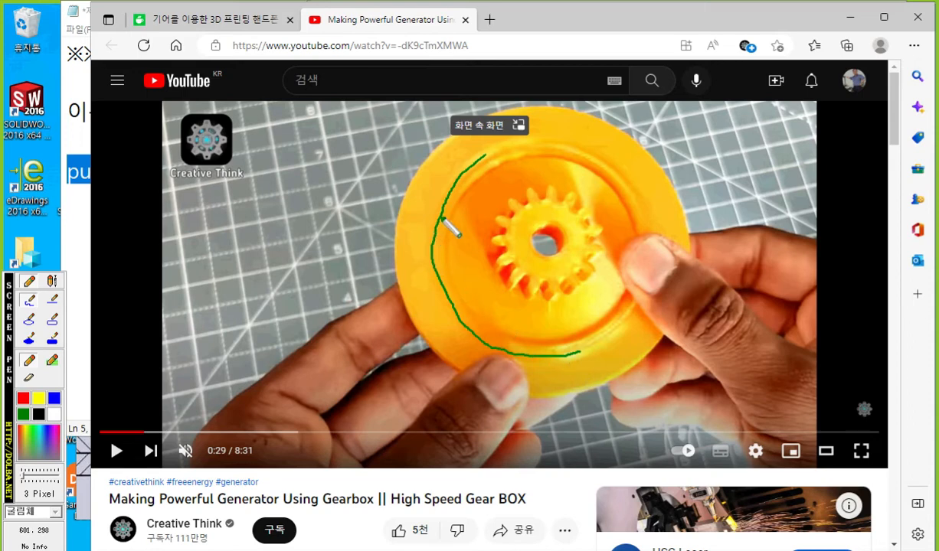
{"action": "mouse_move", "coordinate": [440, 203]}
{"action": "left_mouse_down"}
{"action": "mouse_move", "coordinate": [427, 208]}
{"action": "mouse_move", "coordinate": [431, 236]}
{"action": "left_mouse_up"}
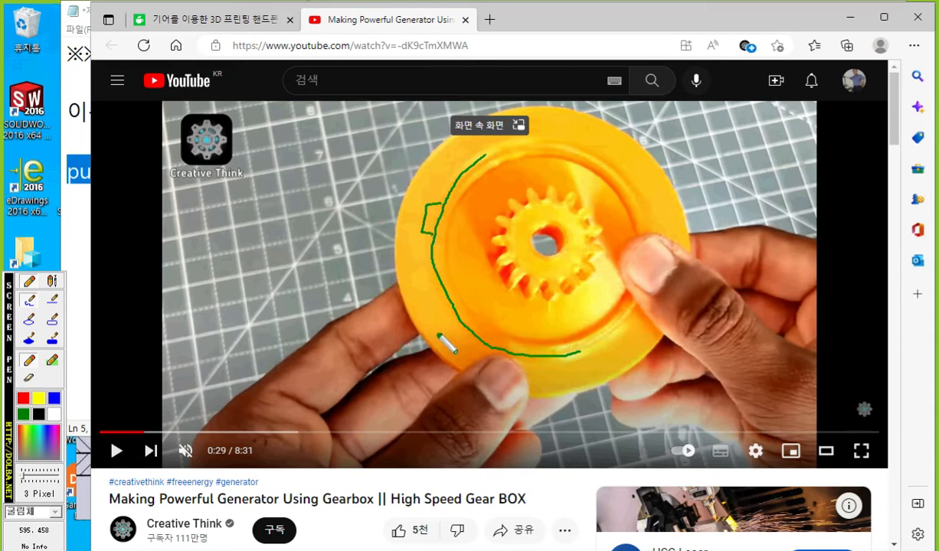
{"action": "mouse_move", "coordinate": [460, 324]}
{"action": "left_mouse_down"}
{"action": "mouse_move", "coordinate": [462, 348]}
{"action": "mouse_move", "coordinate": [492, 350]}
{"action": "left_mouse_up"}
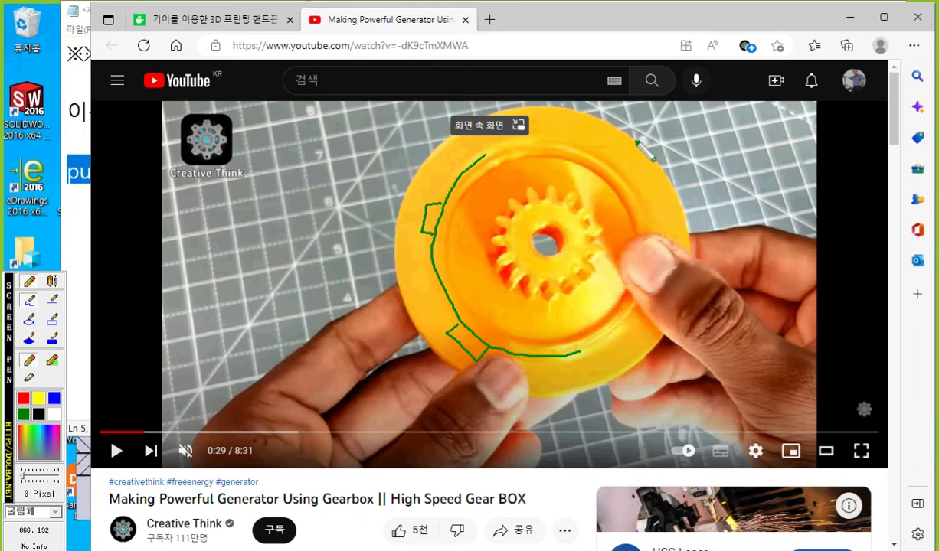
{"action": "key", "text": "Escape"}
- Minimize the browser and widen the SOLIDWORKS window over the Notepad notes
{"action": "left_click", "coordinate": [849, 17]}
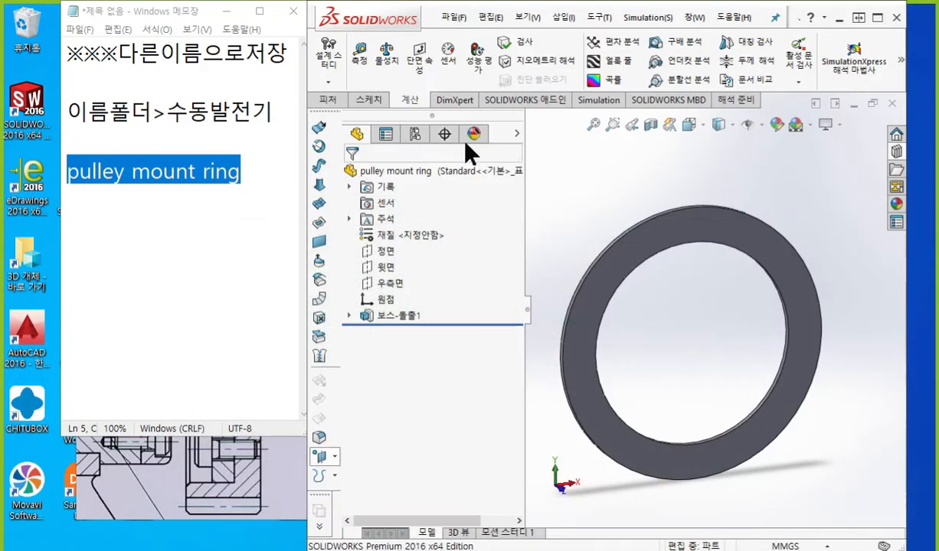
{"action": "middle_click_drag", "start_coordinate": [675, 318], "coordinate": [686, 370]}
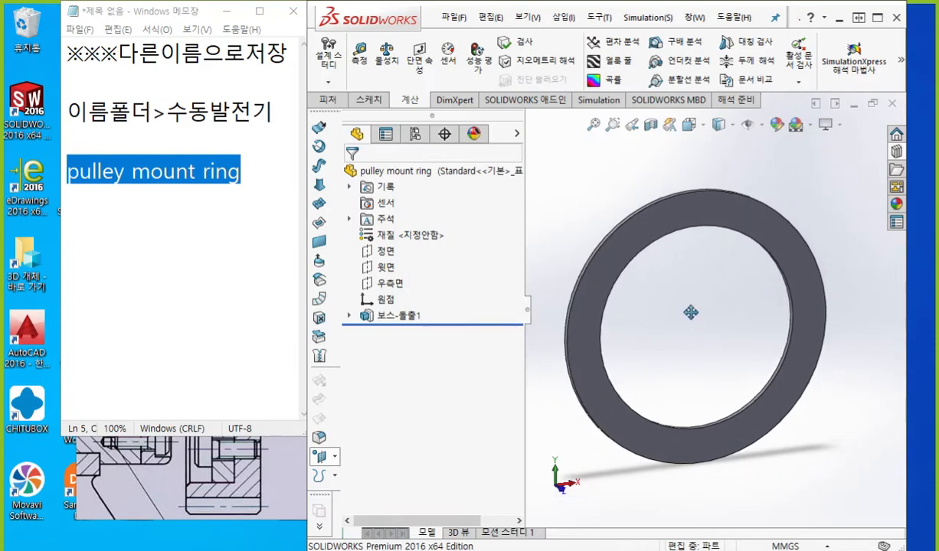
{"action": "left_click_drag", "start_coordinate": [306, 376], "coordinate": [127, 352]}
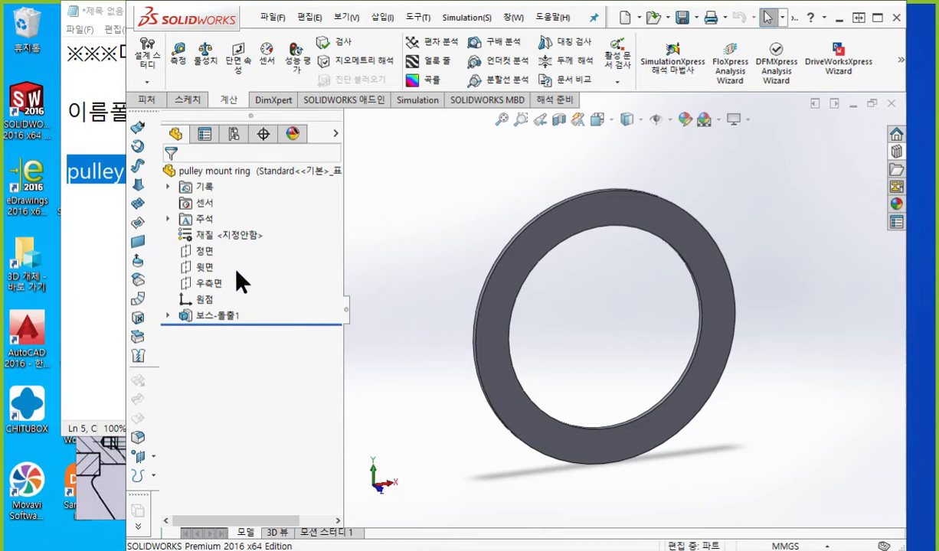
- Start a new sketch on the front plane (정면) of the pulley mount ring, viewed face-on
{"action": "left_click", "coordinate": [204, 252]}
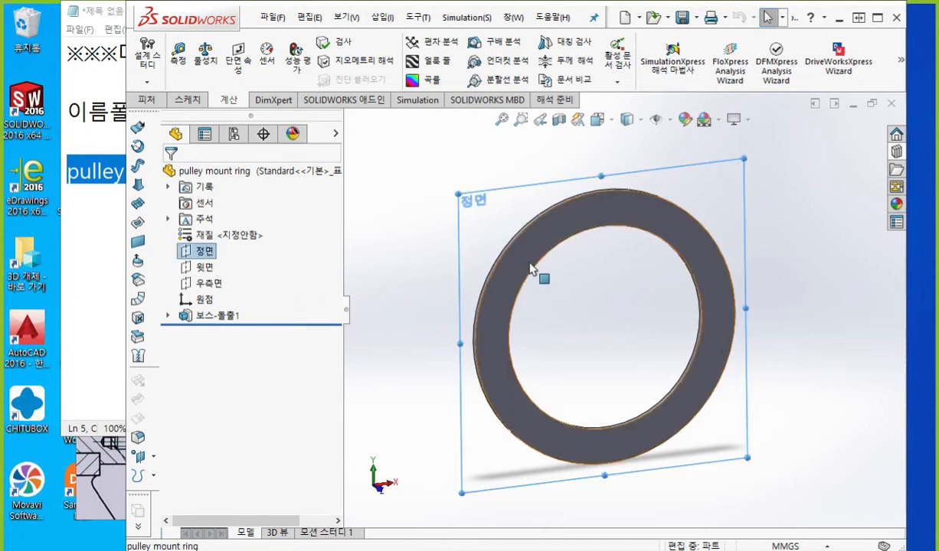
{"action": "right_click", "coordinate": [202, 256]}
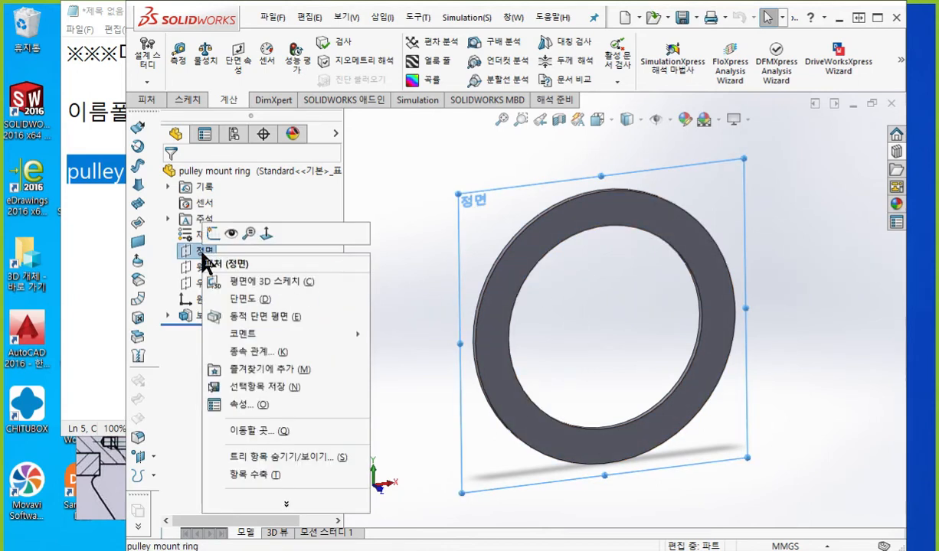
{"action": "left_click", "coordinate": [216, 232]}
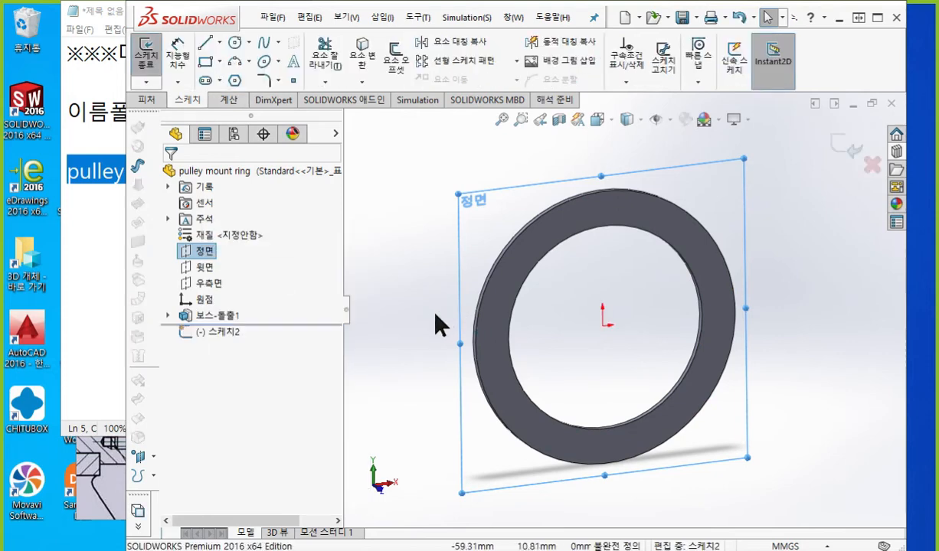
{"action": "key", "text": "ctrl+8"}
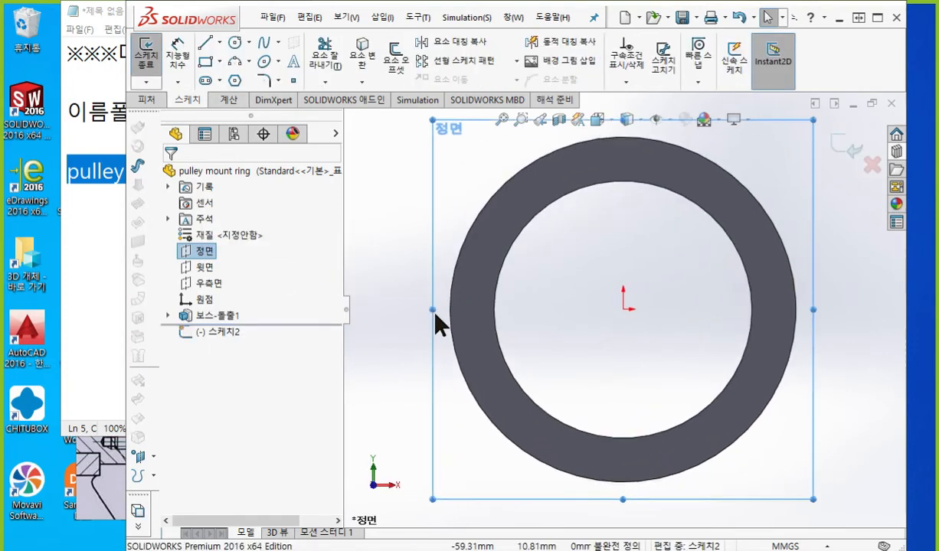
{"action": "left_click", "coordinate": [579, 318]}
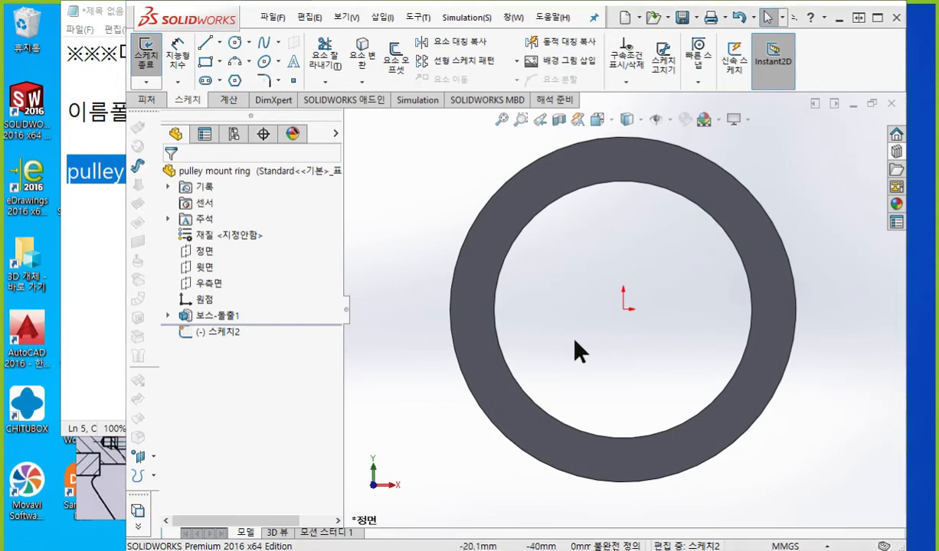
{"action": "scroll", "coordinate": [617, 249], "scroll_direction": "down", "scroll_amount": 2}
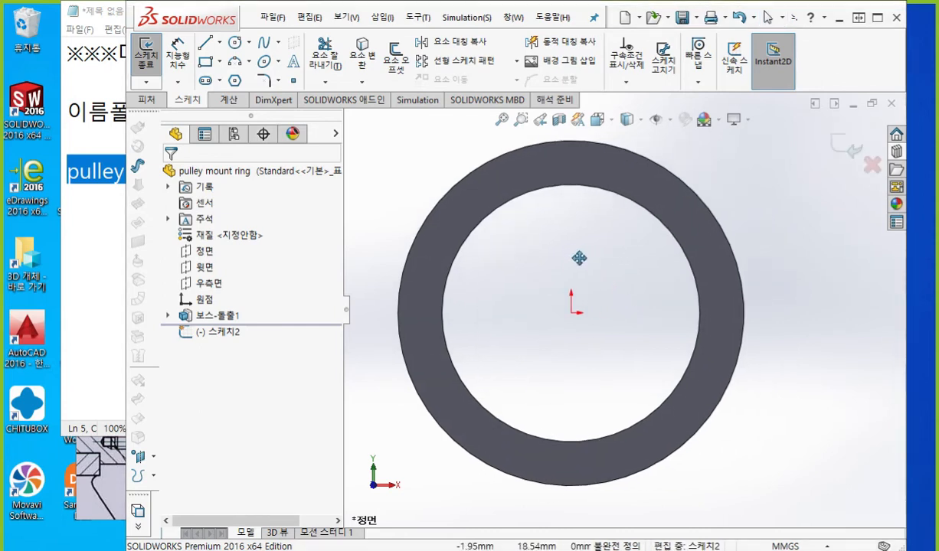
{"action": "scroll", "coordinate": [567, 247], "scroll_direction": "down", "scroll_amount": 3}
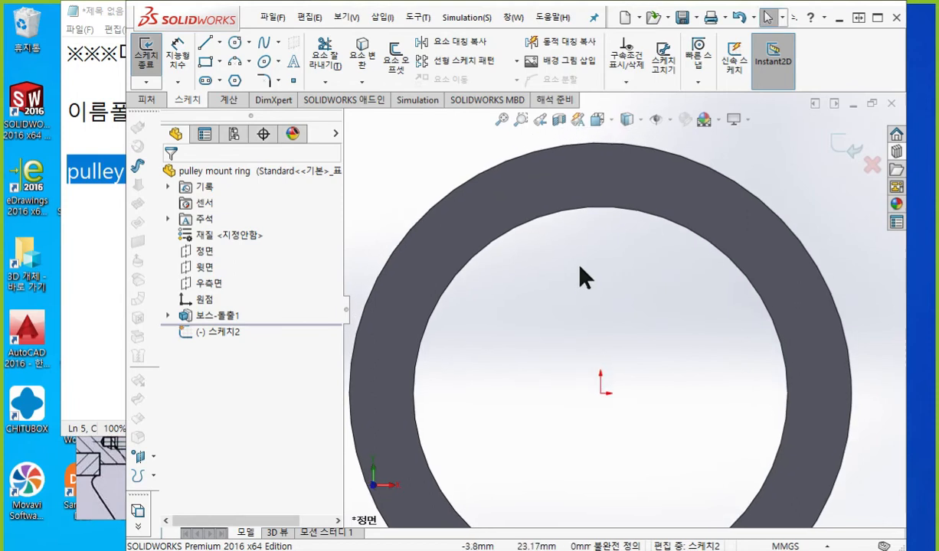
{"action": "mouse_move", "coordinate": [596, 280]}
{"action": "middle_mouse_down", "text": "ctrl"}
{"action": "mouse_move", "coordinate": [606, 281]}
{"action": "mouse_move", "coordinate": [602, 291]}
{"action": "middle_mouse_up", "text": "ctrl"}
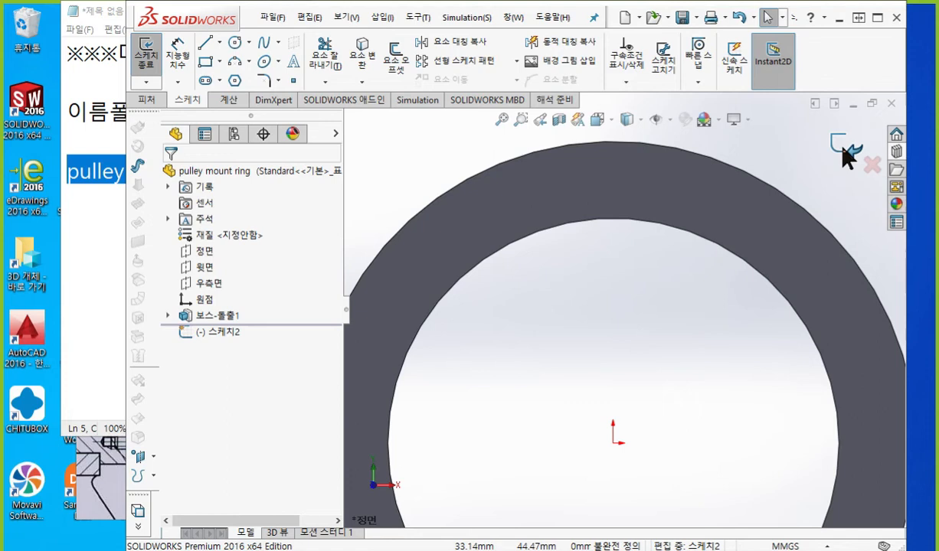
{"action": "left_click", "coordinate": [780, 203]}
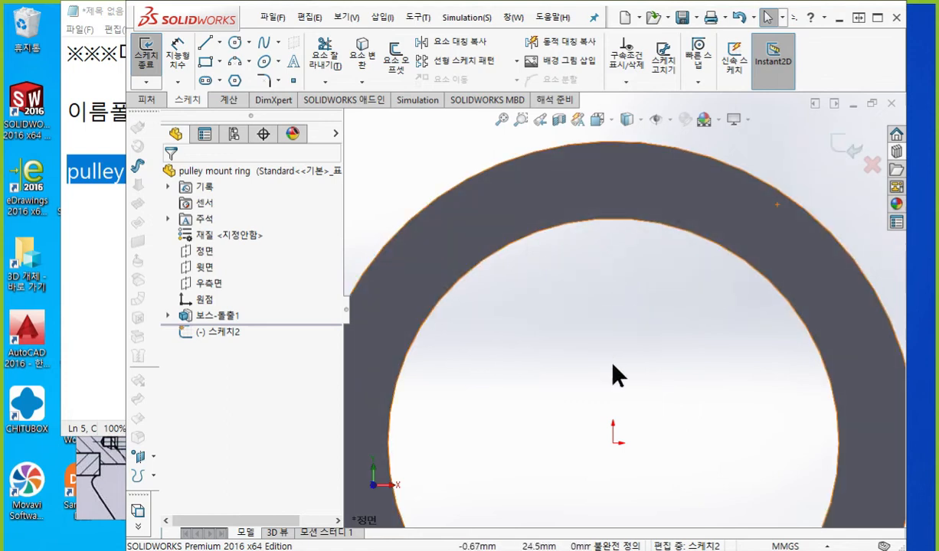
- Start a corner rectangle and temporarily mark its two corners and outline across the ring's upper inner edge with the screen pen
{"action": "right_click_drag", "start_coordinate": [612, 366], "coordinate": [618, 348]}
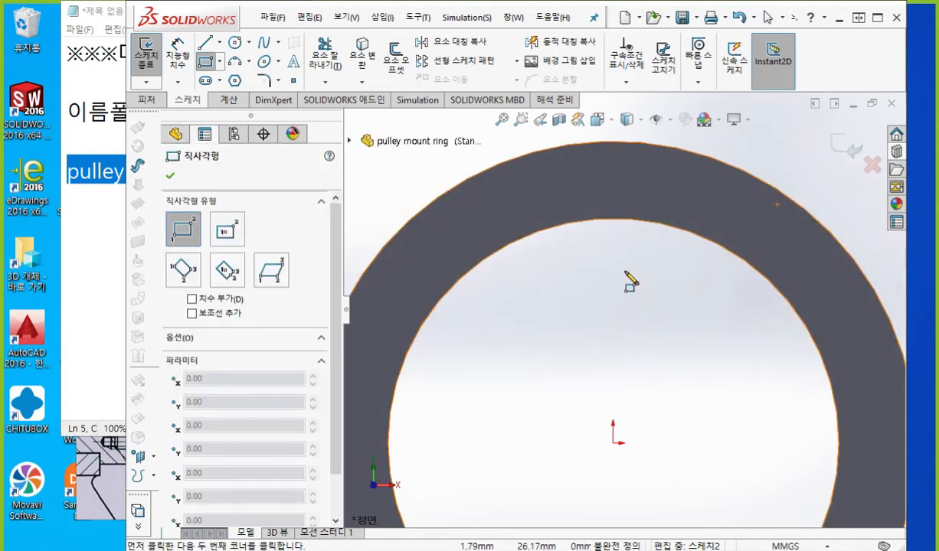
{"action": "key", "text": "F2"}
{"action": "mouse_move", "coordinate": [568, 218]}
{"action": "left_mouse_down"}
{"action": "mouse_move", "coordinate": [554, 239]}
{"action": "mouse_move", "coordinate": [569, 239]}
{"action": "mouse_move", "coordinate": [543, 268]}
{"action": "mouse_move", "coordinate": [551, 267]}
{"action": "left_mouse_up"}
{"action": "mouse_move", "coordinate": [557, 247]}
{"action": "left_mouse_down"}
{"action": "mouse_move", "coordinate": [552, 283]}
{"action": "mouse_move", "coordinate": [561, 281]}
{"action": "left_mouse_up"}
{"action": "left_click_drag", "start_coordinate": [564, 256], "coordinate": [586, 283]}
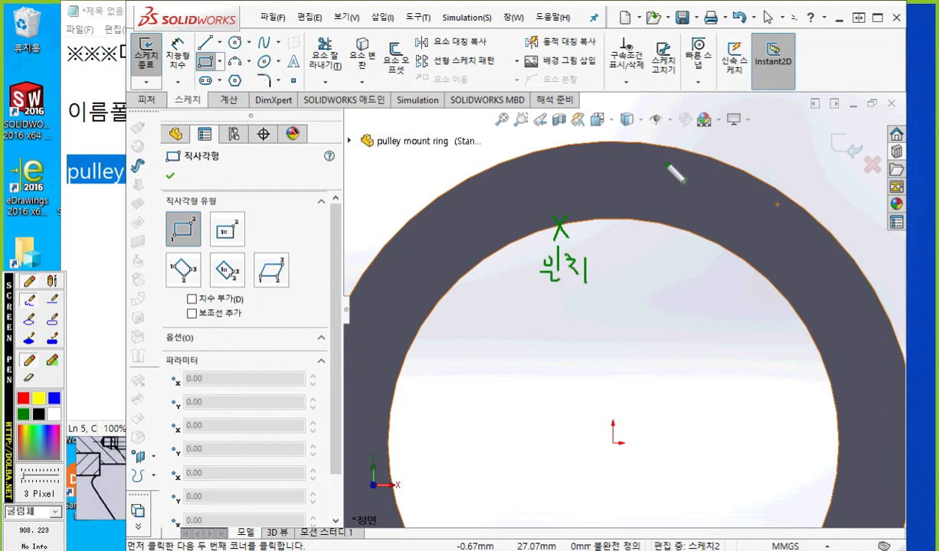
{"action": "left_click_drag", "start_coordinate": [660, 160], "coordinate": [672, 179]}
{"action": "mouse_move", "coordinate": [671, 159]}
{"action": "left_mouse_down"}
{"action": "mouse_move", "coordinate": [660, 179]}
{"action": "mouse_move", "coordinate": [693, 183]}
{"action": "left_mouse_up"}
{"action": "mouse_move", "coordinate": [573, 171]}
{"action": "left_mouse_down"}
{"action": "mouse_move", "coordinate": [663, 172]}
{"action": "mouse_move", "coordinate": [654, 232]}
{"action": "mouse_move", "coordinate": [570, 231]}
{"action": "left_mouse_up"}
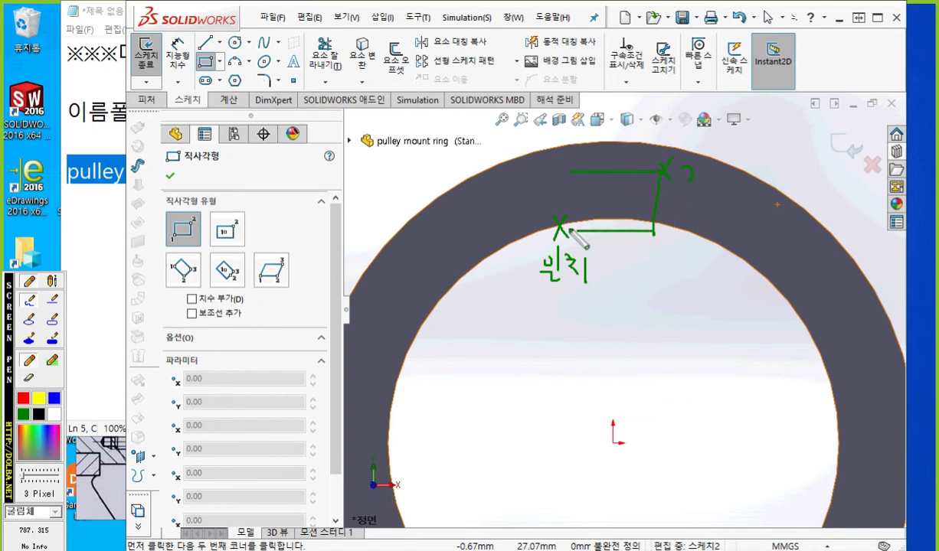
{"action": "left_click_drag", "start_coordinate": [566, 170], "coordinate": [564, 230]}
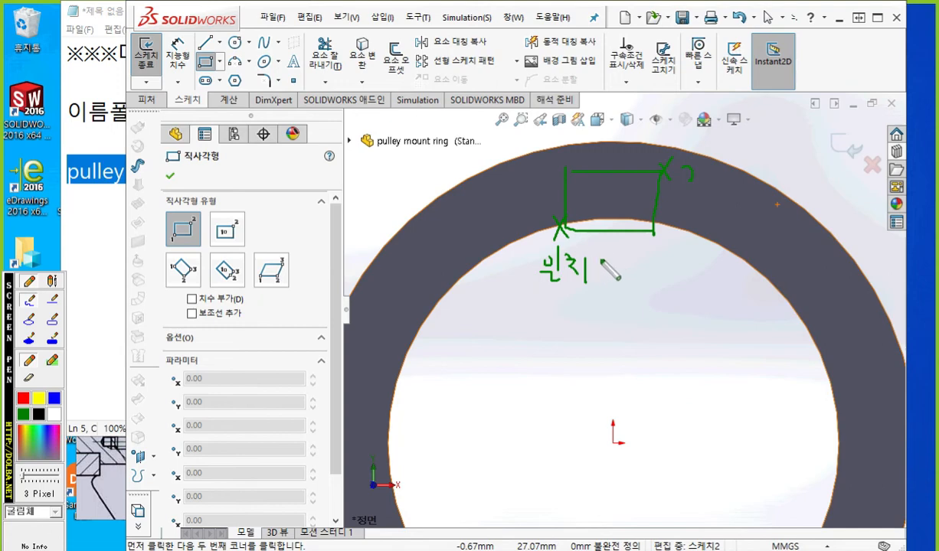
{"action": "key", "text": "Escape"}
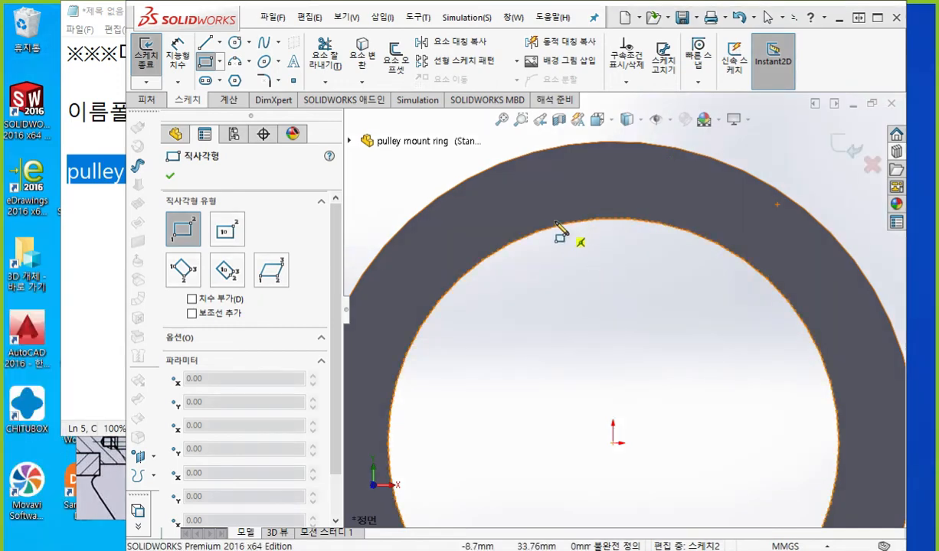
- Sketch a corner rectangle starting on the ring's upper inner edge and extending up into the ring face
{"action": "left_click", "coordinate": [559, 224]}
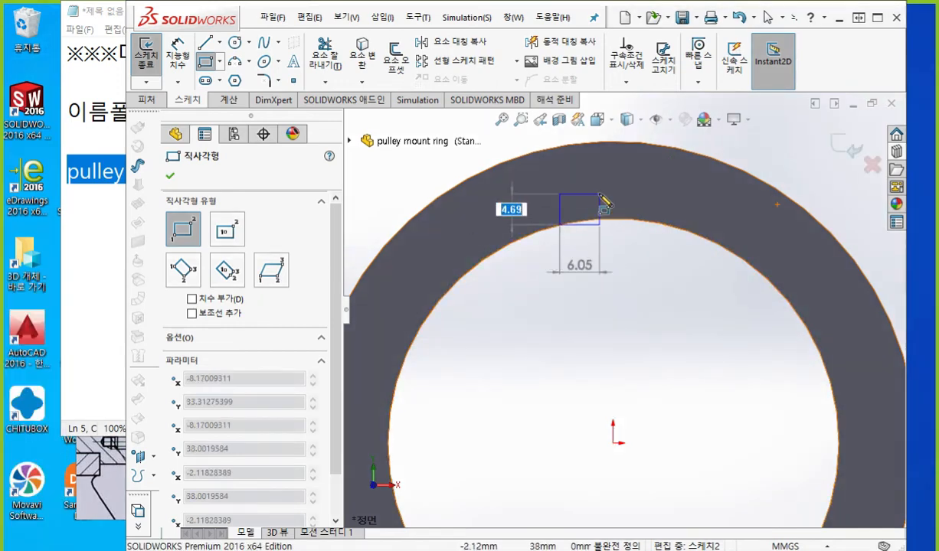
{"action": "left_click", "coordinate": [645, 172]}
{"action": "right_click", "coordinate": [733, 291]}
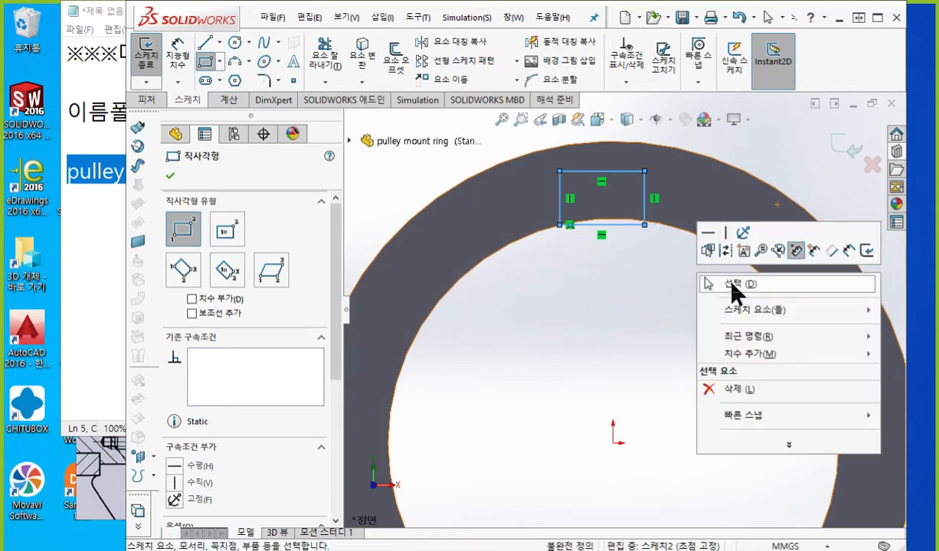
{"action": "left_click", "coordinate": [733, 284]}
- Move the rectangle's free lower corner onto the ring's inner edge, making the rectangle about 24.8 mm wide and 9.5 mm high
{"action": "key", "text": "F12"}
{"action": "mouse_move", "coordinate": [652, 231]}
{"action": "left_mouse_down"}
{"action": "mouse_move", "coordinate": [640, 227]}
{"action": "mouse_move", "coordinate": [649, 228]}
{"action": "mouse_move", "coordinate": [649, 257]}
{"action": "mouse_move", "coordinate": [679, 240]}
{"action": "mouse_move", "coordinate": [743, 258]}
{"action": "left_mouse_up"}
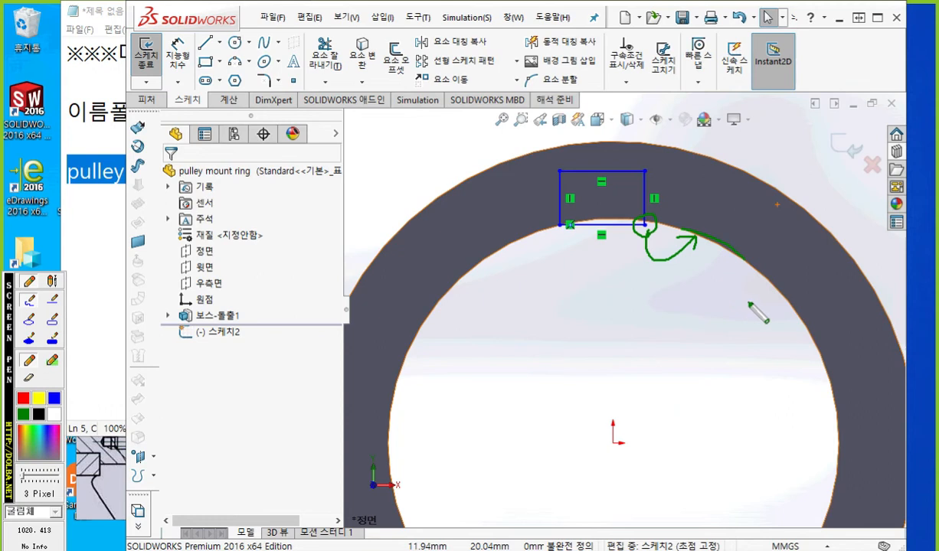
{"action": "key", "text": "Escape"}
{"action": "left_click_drag", "start_coordinate": [645, 227], "coordinate": [698, 236]}
{"action": "left_click", "coordinate": [632, 318]}
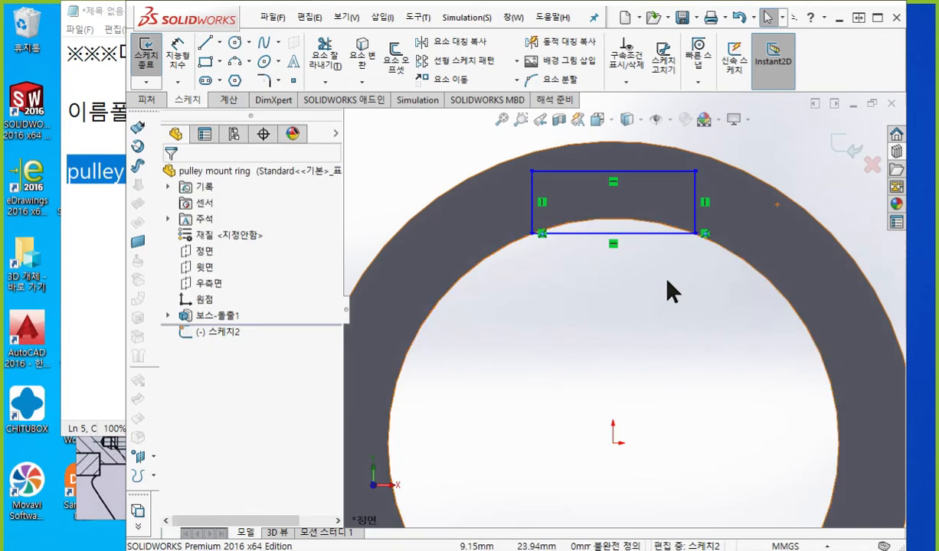
- Dimension the notch rectangle's width between its two vertical sides as 4 mm
{"action": "scroll", "coordinate": [643, 337], "scroll_direction": "down", "scroll_amount": 3}
{"action": "scroll", "coordinate": [627, 354], "scroll_direction": "down", "scroll_amount": 1}
{"action": "middle_click_drag", "start_coordinate": [641, 375], "coordinate": [645, 387], "text": "ctrl"}
{"action": "right_click", "coordinate": [623, 394]}
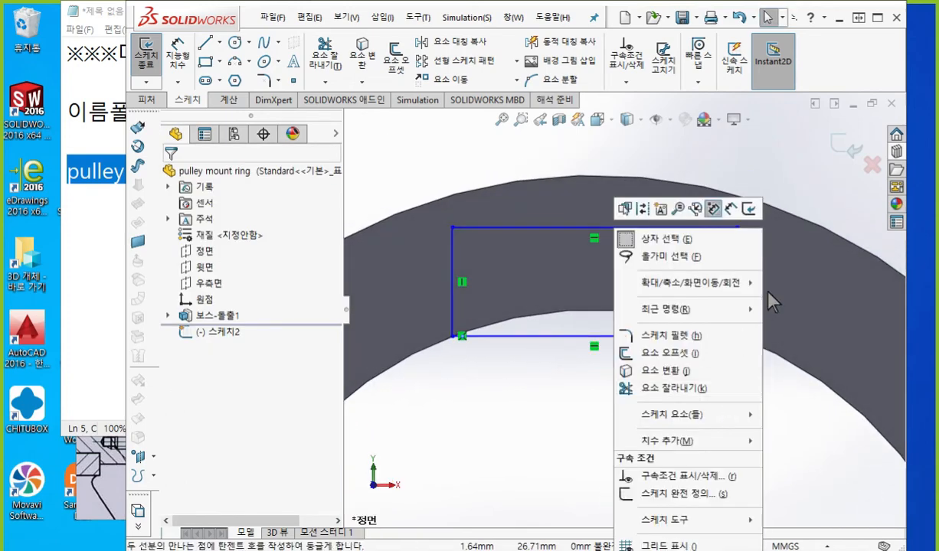
{"action": "left_click", "coordinate": [747, 208]}
{"action": "left_click", "coordinate": [736, 253]}
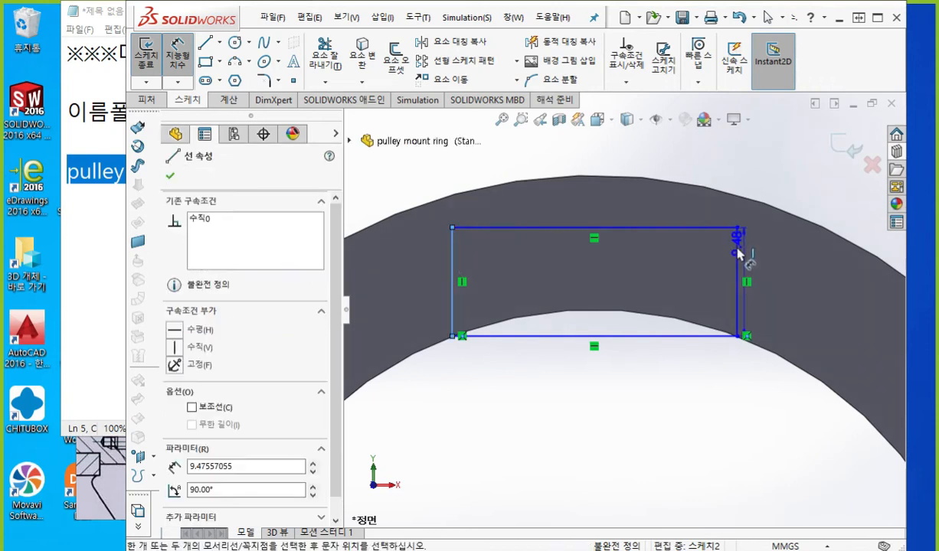
{"action": "left_click", "coordinate": [595, 400]}
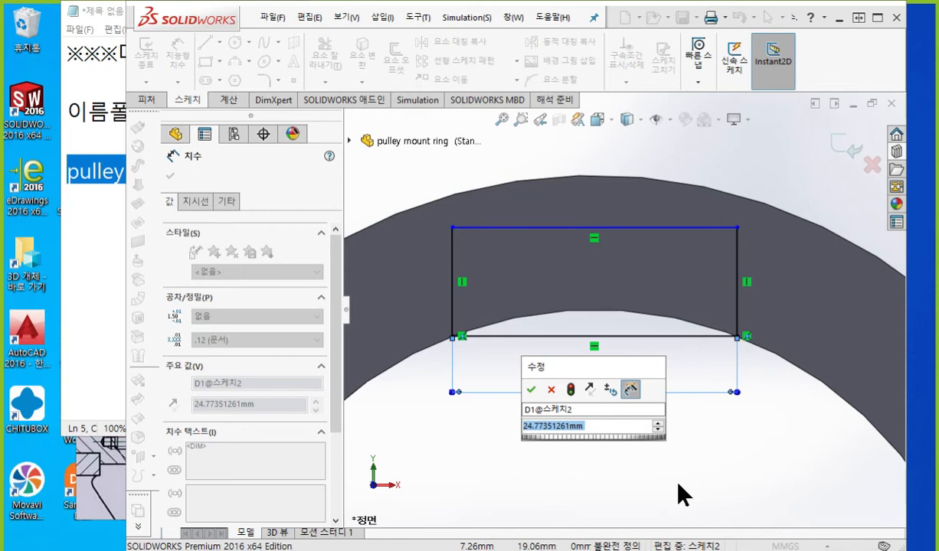
{"action": "type", "text": "4"}
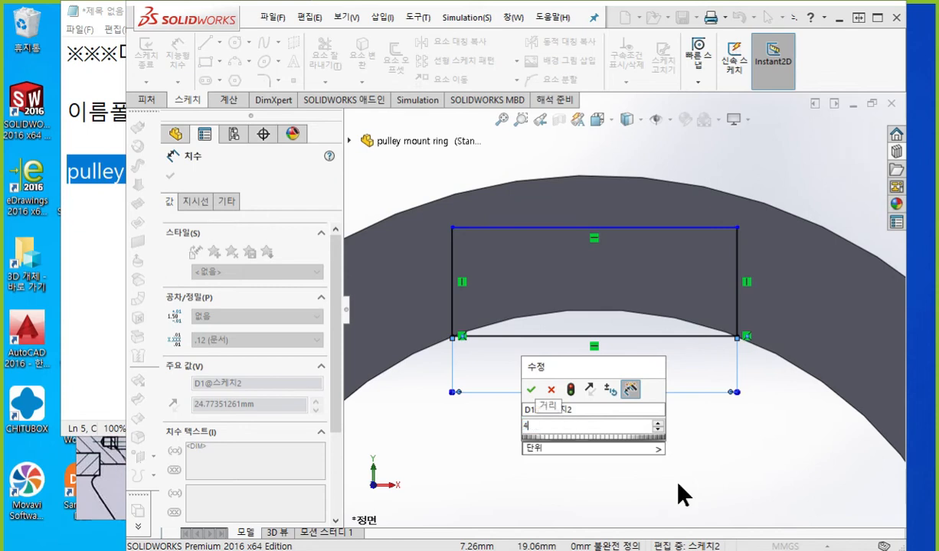
{"action": "key", "text": "Return"}
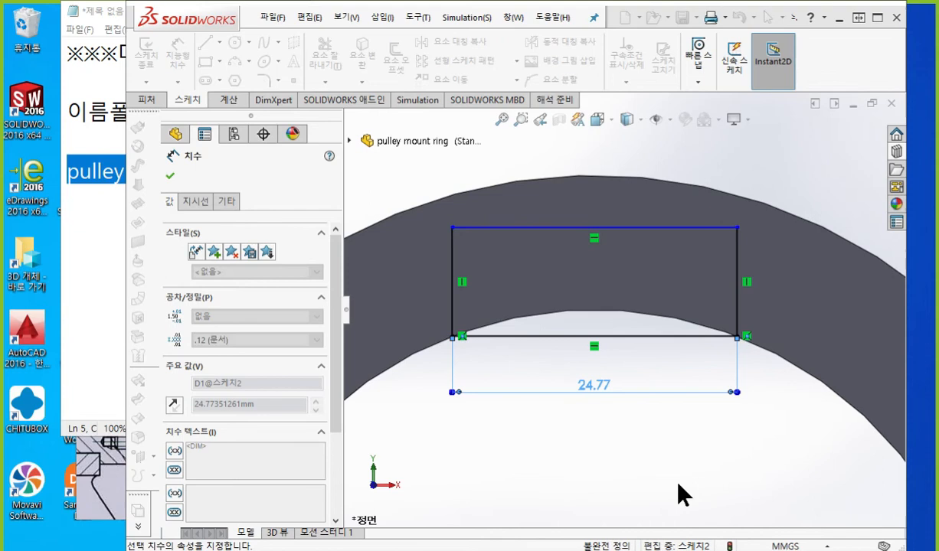
{"action": "left_click", "coordinate": [735, 392]}
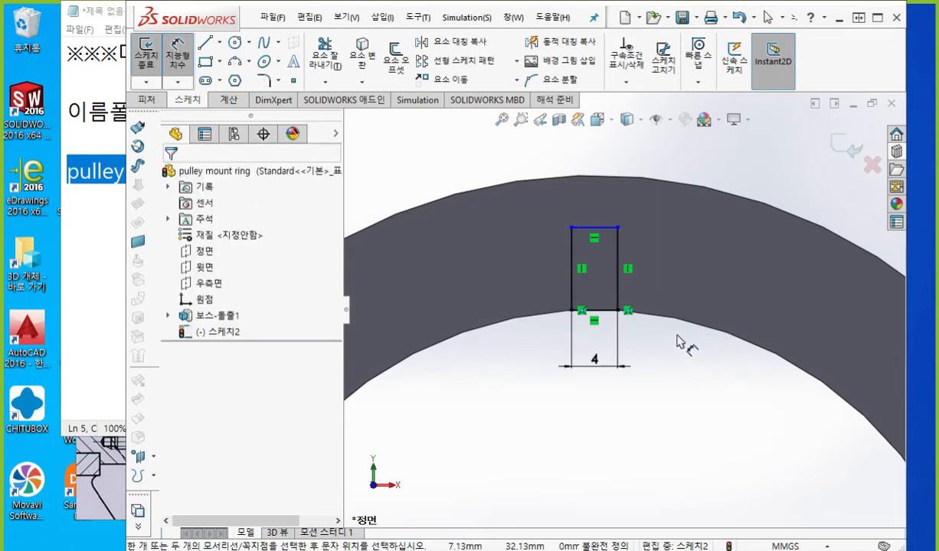
- Dimension the notch rectangle's height between its upper and lower edges as 4 mm
{"action": "scroll", "coordinate": [677, 341], "scroll_direction": "down", "scroll_amount": 3}
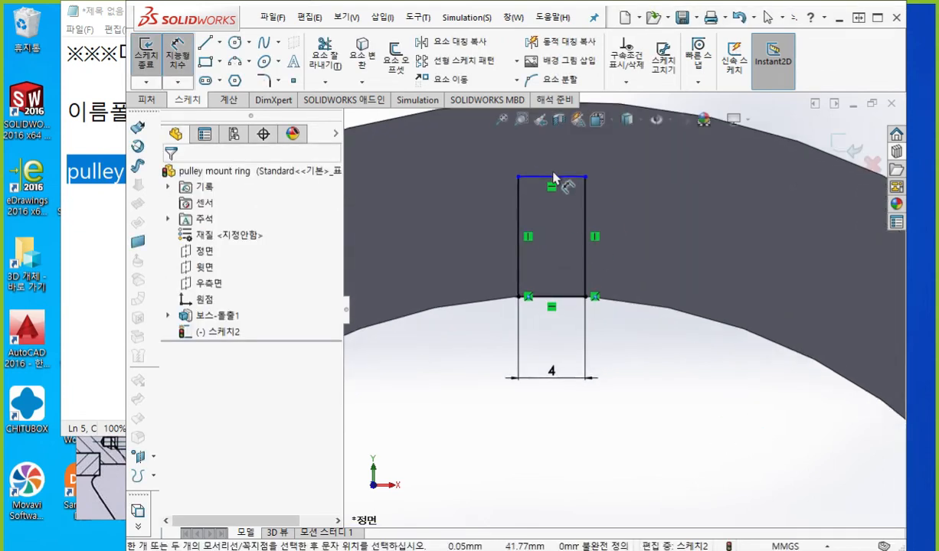
{"action": "left_click", "coordinate": [563, 179]}
{"action": "left_click", "coordinate": [567, 297]}
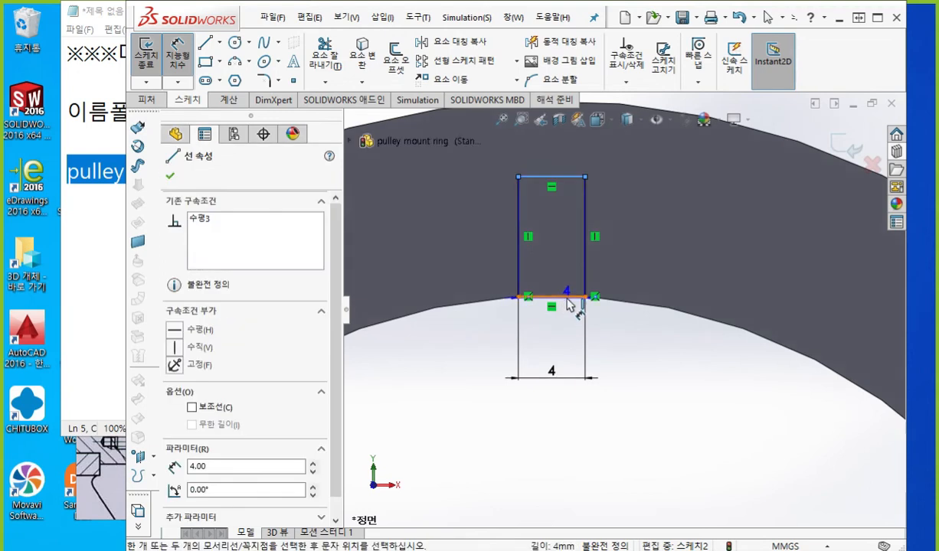
{"action": "left_click", "coordinate": [649, 249]}
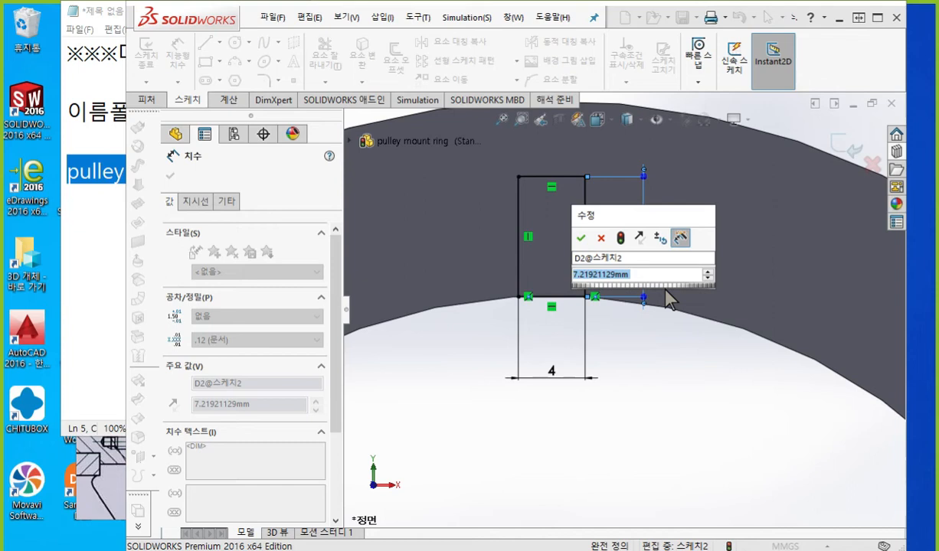
{"action": "type", "text": "4"}
{"action": "key", "text": "Return"}
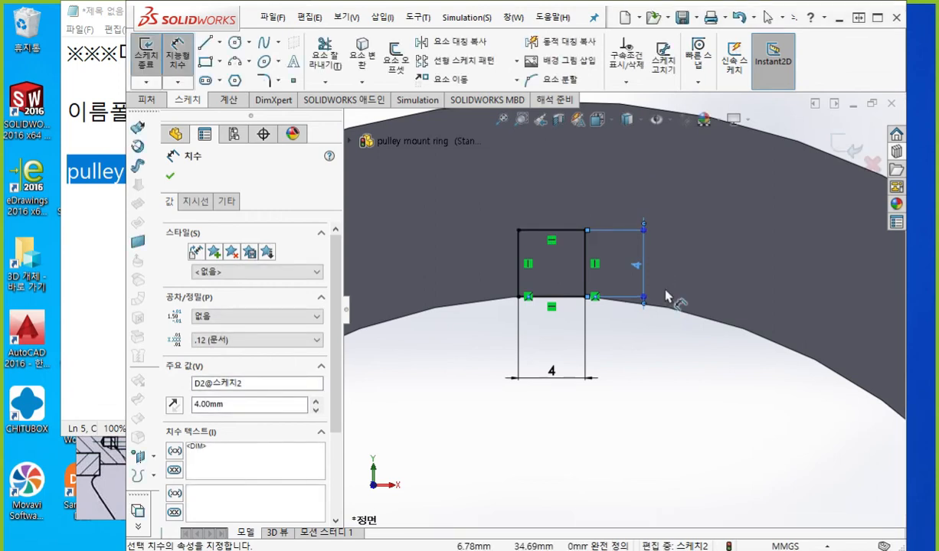
- Change the notch's height to 3 mm and reposition the width dimension closer to the rectangle
{"action": "left_click", "coordinate": [637, 265]}
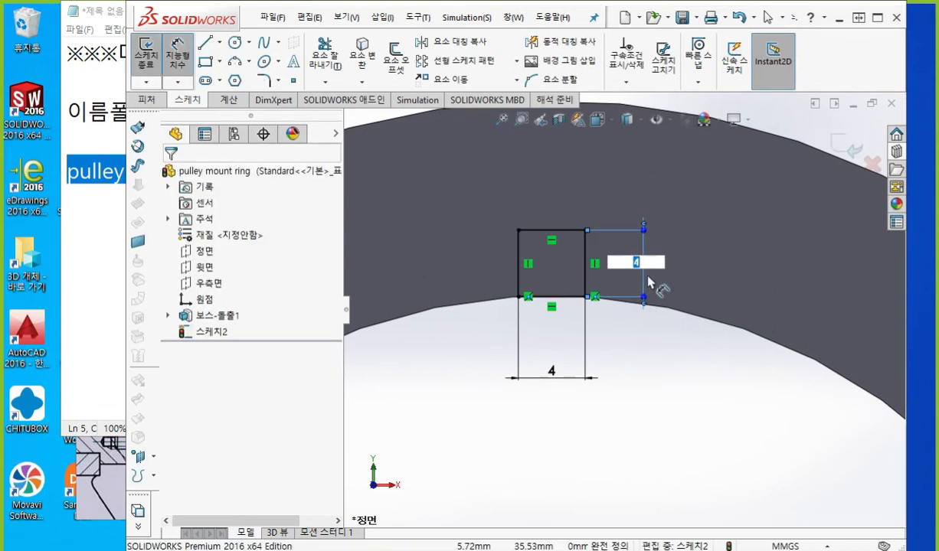
{"action": "type", "text": "3"}
{"action": "key", "text": "Return"}
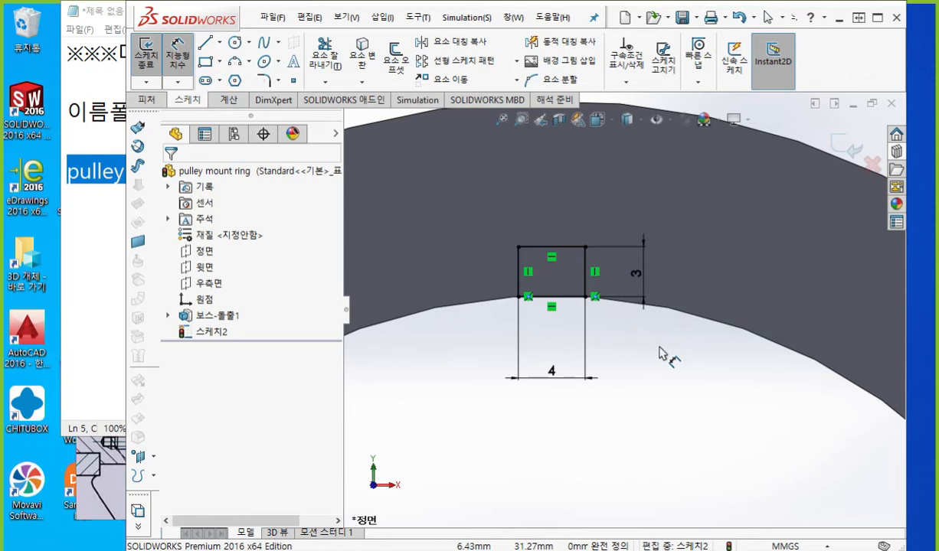
{"action": "left_click_drag", "start_coordinate": [549, 377], "coordinate": [548, 333]}
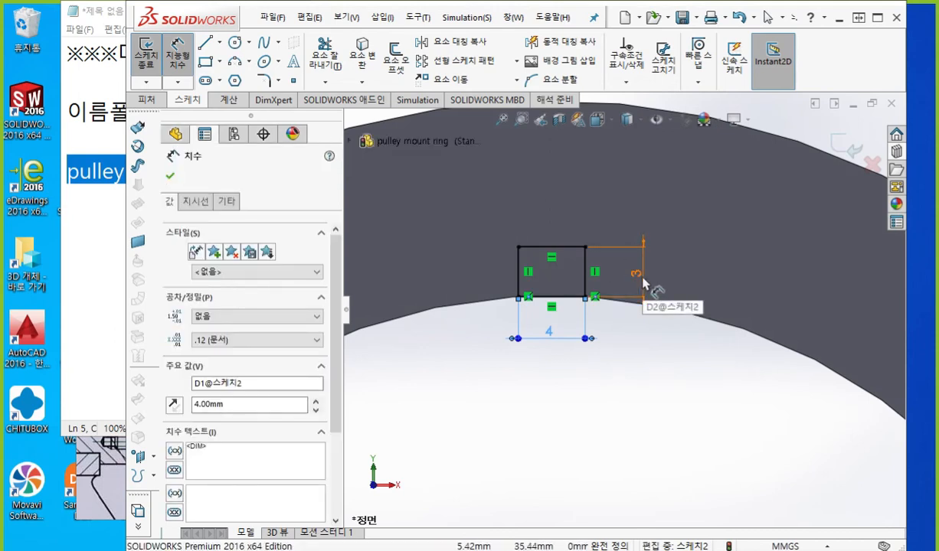
- Cut the notch profile through the ring with a 10 mm blind extruded cut in the reversed direction
{"action": "key", "text": "s"}
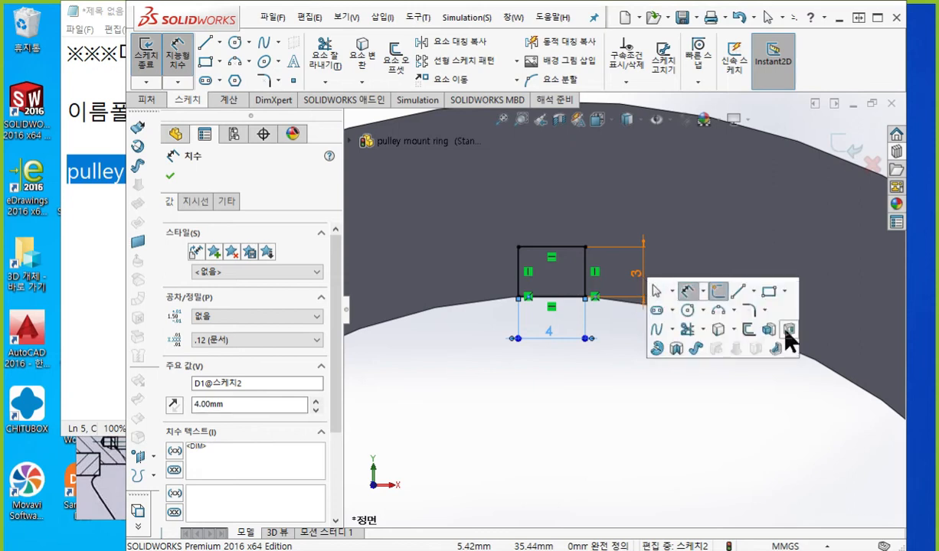
{"action": "left_click", "coordinate": [788, 331]}
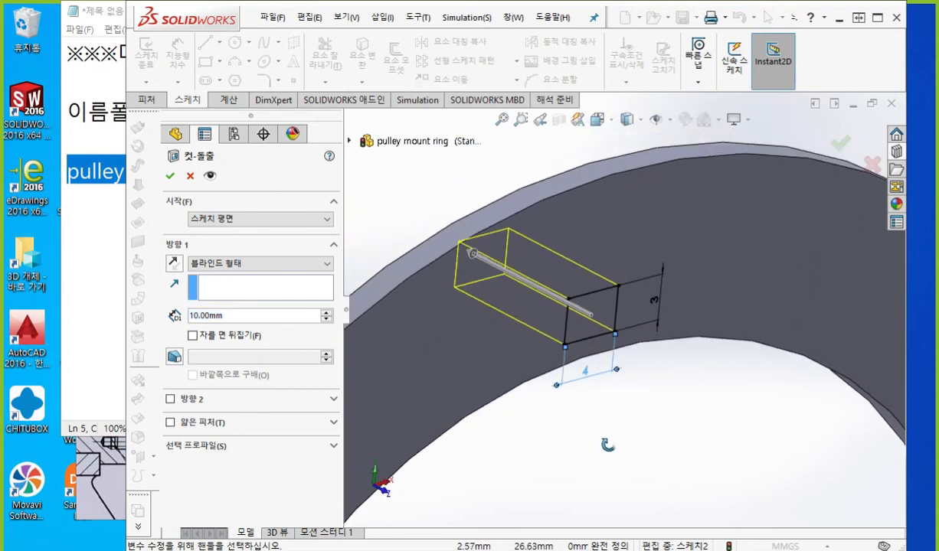
{"action": "left_click", "coordinate": [170, 262]}
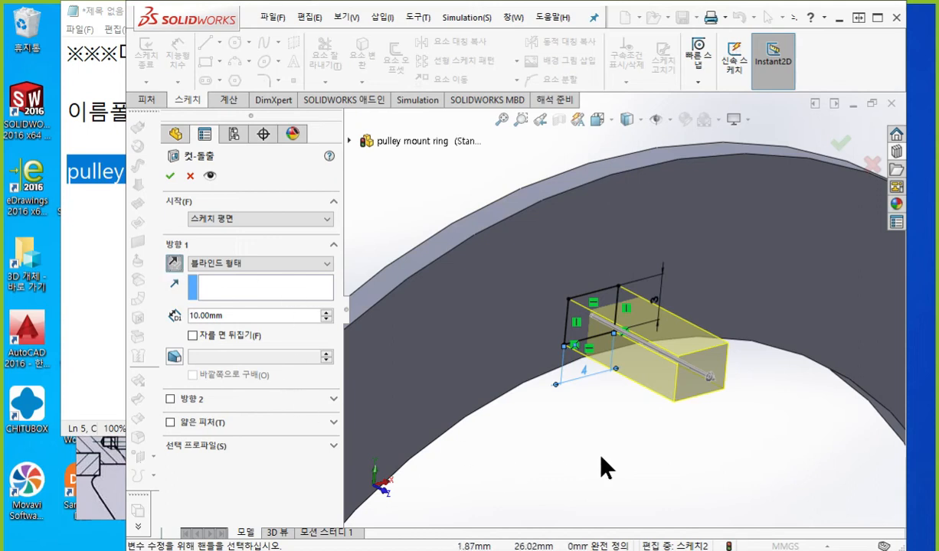
{"action": "key", "text": "Return"}
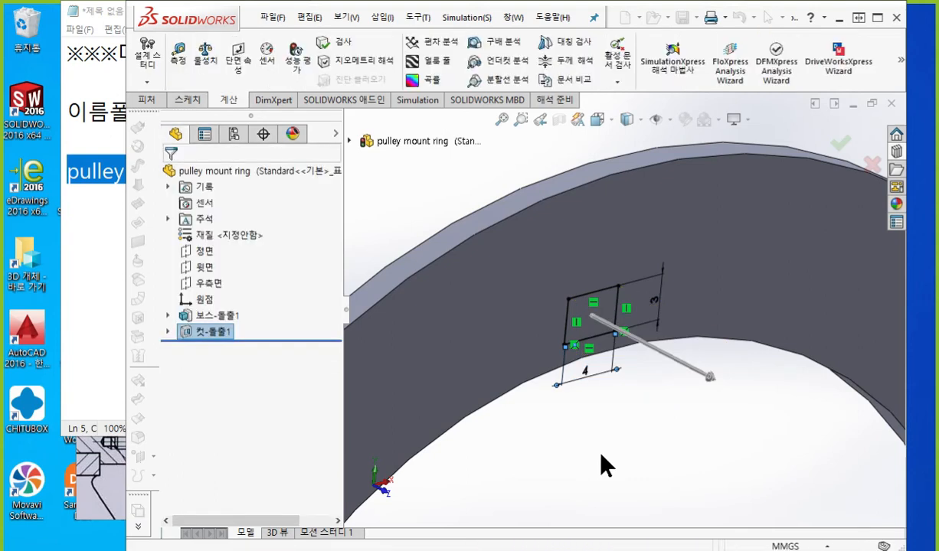
- Start a circular pattern of features with 4 equally spaced instances over 360 degrees
{"action": "scroll", "coordinate": [613, 450], "scroll_direction": "up", "scroll_amount": 3}
{"action": "middle_click_drag", "start_coordinate": [617, 444], "coordinate": [603, 348], "text": "ctrl"}
{"action": "scroll", "coordinate": [597, 346], "scroll_direction": "up", "scroll_amount": 1}
{"action": "mouse_move", "coordinate": [618, 382]}
{"action": "middle_mouse_down", "text": "ctrl"}
{"action": "mouse_move", "coordinate": [615, 366]}
{"action": "mouse_move", "coordinate": [605, 368]}
{"action": "middle_mouse_up", "text": "ctrl"}
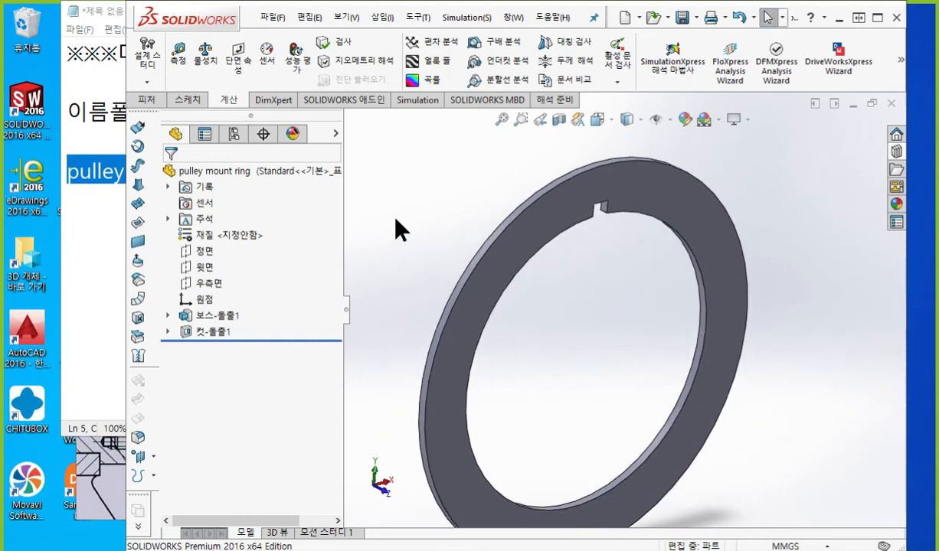
{"action": "left_click", "coordinate": [146, 98]}
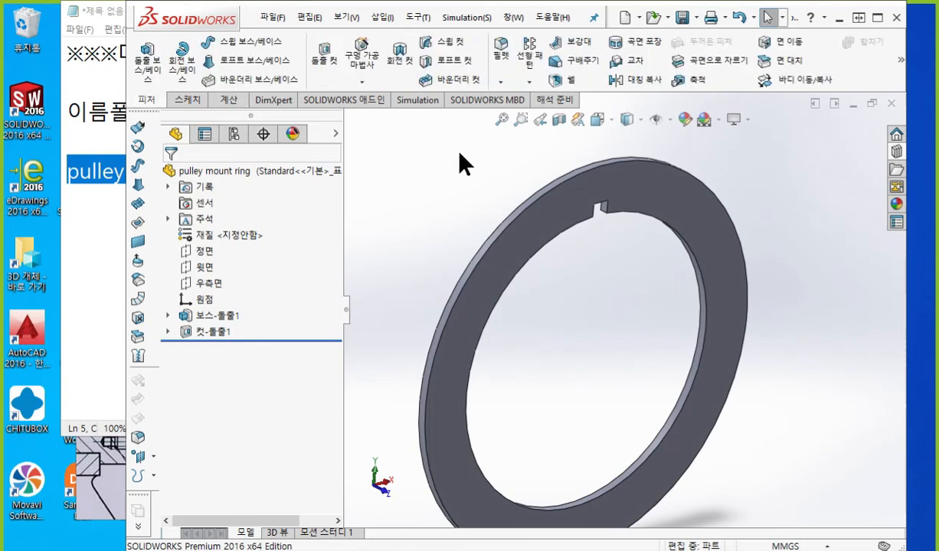
{"action": "left_click", "coordinate": [530, 83]}
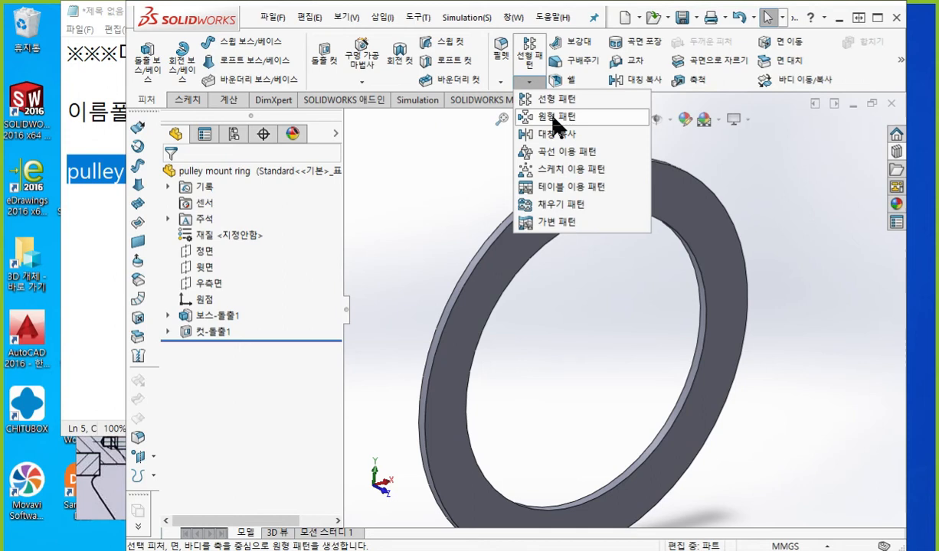
{"action": "left_click", "coordinate": [556, 119]}
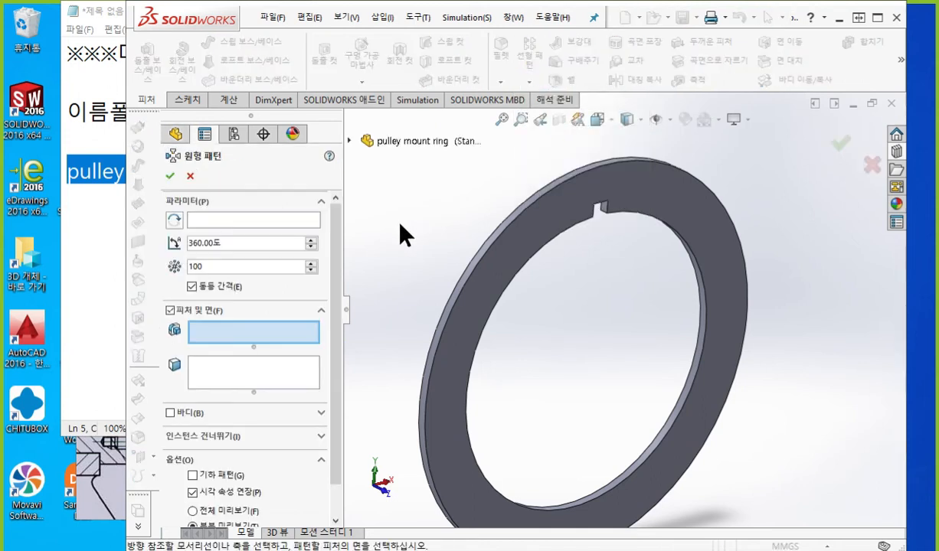
{"action": "double_click", "coordinate": [232, 267]}
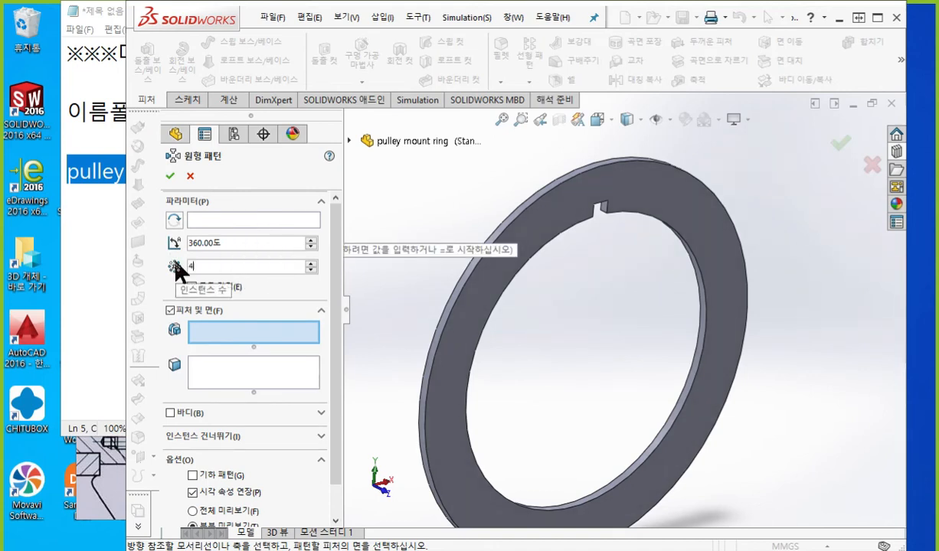
{"action": "type", "text": "4"}
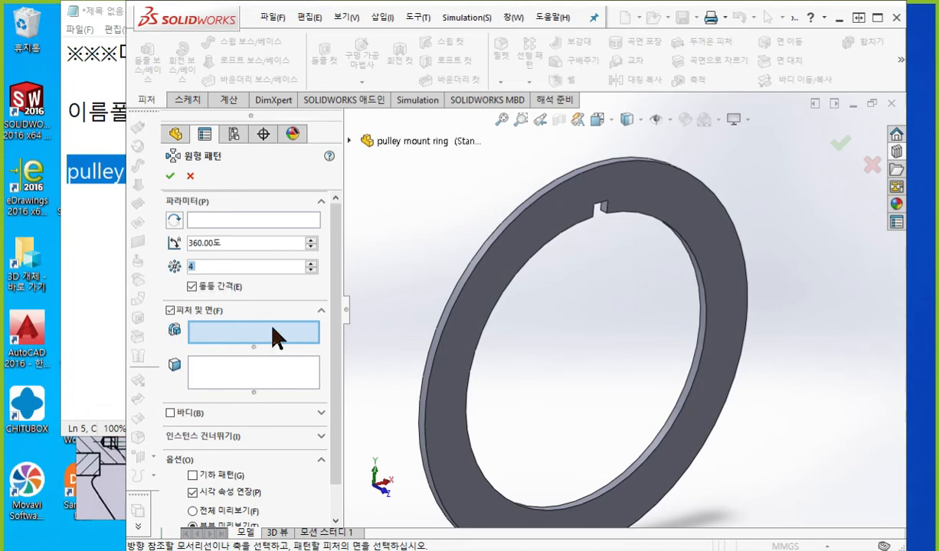
- Choose the notch cut as the feature to pattern and the ring's outer cylindrical face as the circular pattern's axis
{"action": "left_click", "coordinate": [350, 141]}
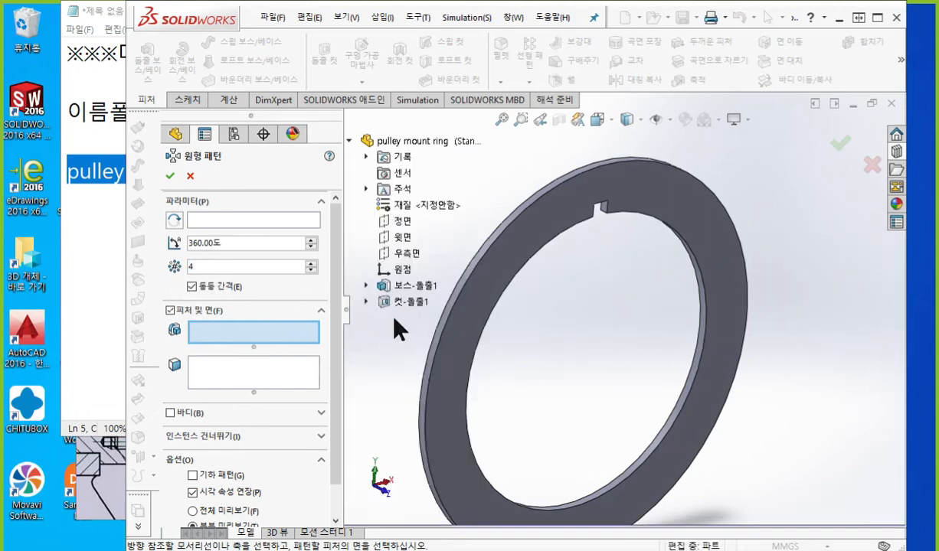
{"action": "left_click", "coordinate": [403, 304]}
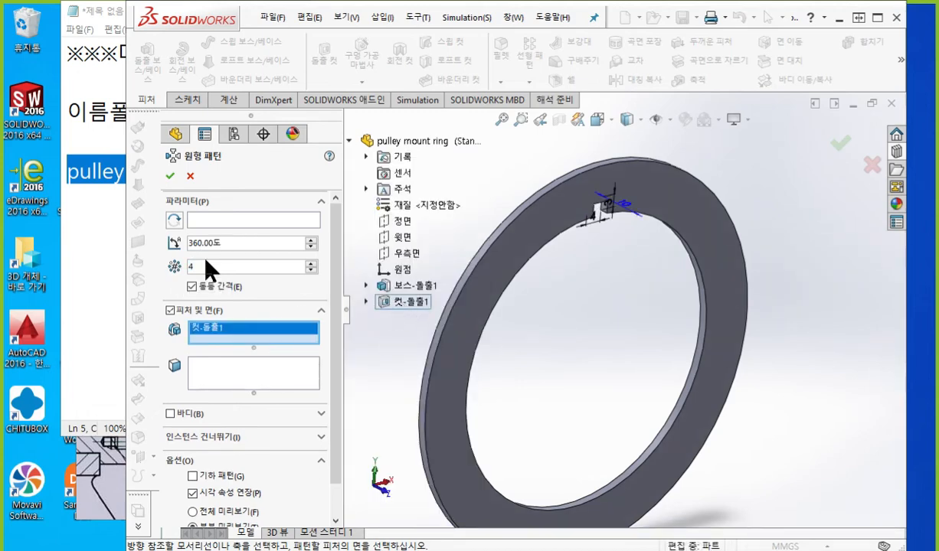
{"action": "left_click", "coordinate": [218, 218]}
{"action": "middle_click_drag", "start_coordinate": [545, 294], "coordinate": [559, 300]}
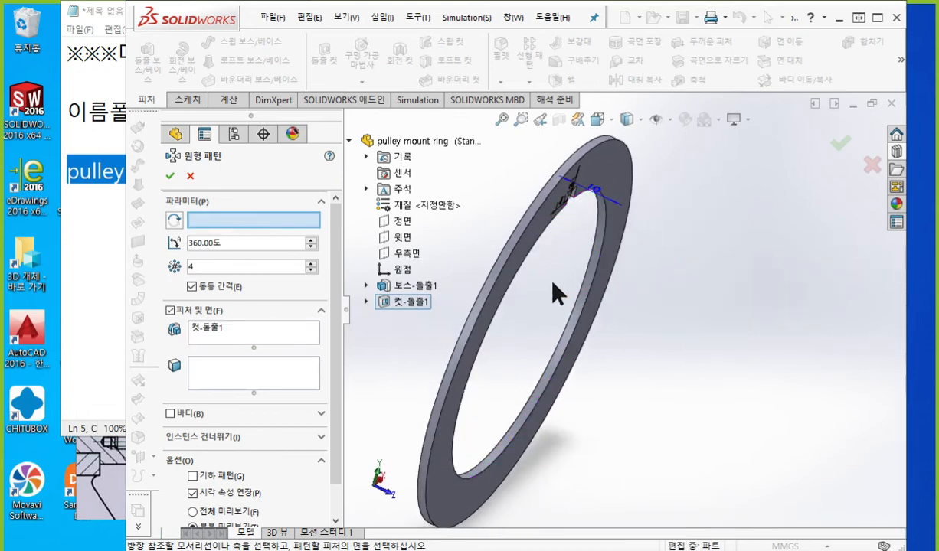
{"action": "scroll", "coordinate": [559, 300], "scroll_direction": "down", "scroll_amount": 3}
{"action": "left_click", "coordinate": [498, 243]}
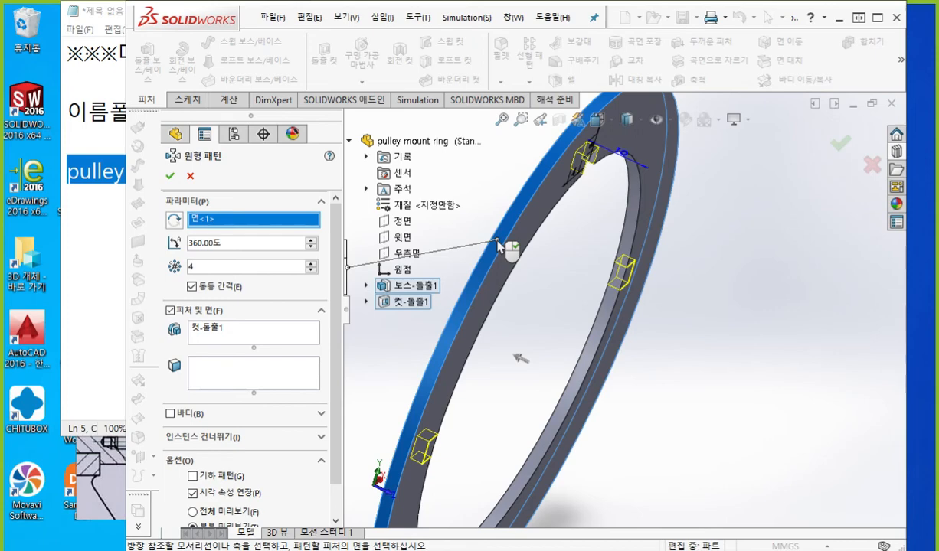
- Mark up the pattern's axis face, instance count, equal spacing and cut feature with the screen pen, then clear the markings
{"action": "key", "text": "F12"}
{"action": "scroll", "coordinate": [498, 242], "scroll_direction": "up", "scroll_amount": 1}
{"action": "scroll", "coordinate": [478, 232], "scroll_direction": "up", "scroll_amount": 1}
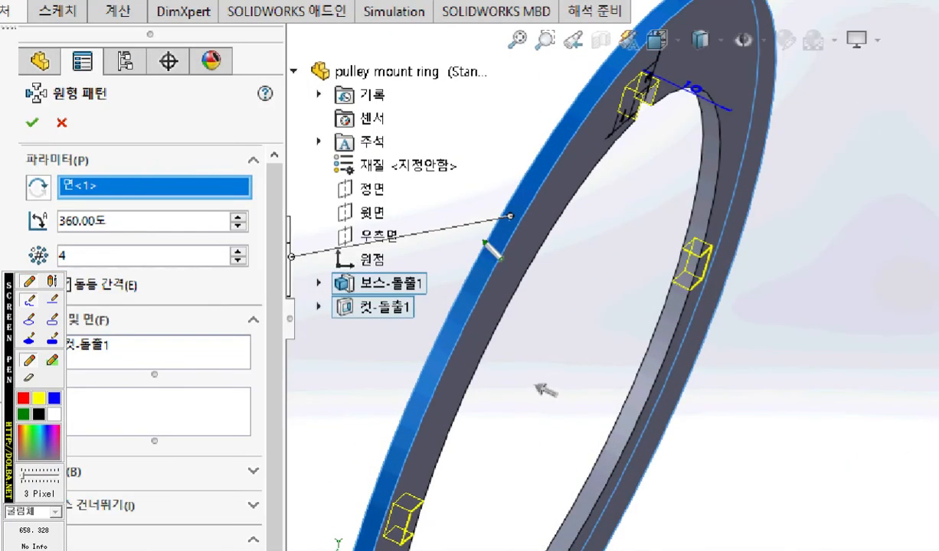
{"action": "scroll", "coordinate": [462, 230], "scroll_direction": "down", "scroll_amount": 1}
{"action": "mouse_move", "coordinate": [230, 204]}
{"action": "left_mouse_down"}
{"action": "mouse_move", "coordinate": [487, 167]}
{"action": "mouse_move", "coordinate": [503, 178]}
{"action": "mouse_move", "coordinate": [497, 201]}
{"action": "mouse_move", "coordinate": [417, 329]}
{"action": "mouse_move", "coordinate": [431, 355]}
{"action": "left_mouse_up"}
{"action": "mouse_move", "coordinate": [152, 250]}
{"action": "left_mouse_down"}
{"action": "mouse_move", "coordinate": [144, 267]}
{"action": "mouse_move", "coordinate": [163, 266]}
{"action": "mouse_move", "coordinate": [155, 274]}
{"action": "left_mouse_up"}
{"action": "left_click_drag", "start_coordinate": [112, 304], "coordinate": [181, 303]}
{"action": "left_click_drag", "start_coordinate": [163, 341], "coordinate": [352, 321]}
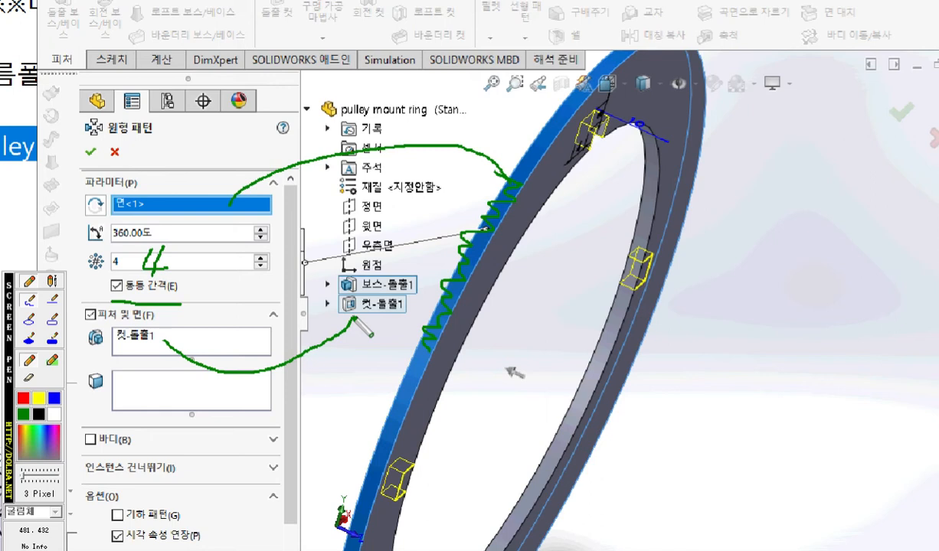
{"action": "key", "text": "Escape"}
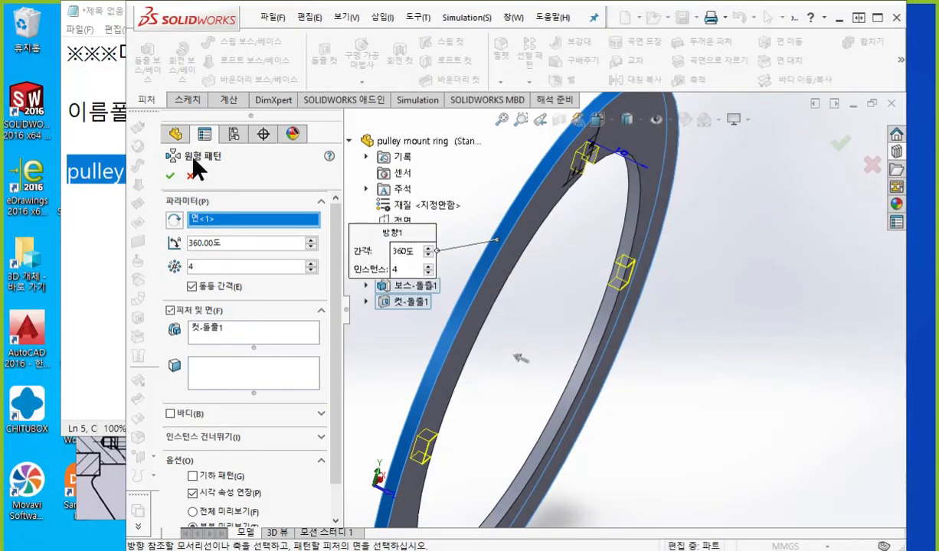
- Accept the circular pattern of the notch and close the pulley mount ring part
{"action": "left_click", "coordinate": [170, 178]}
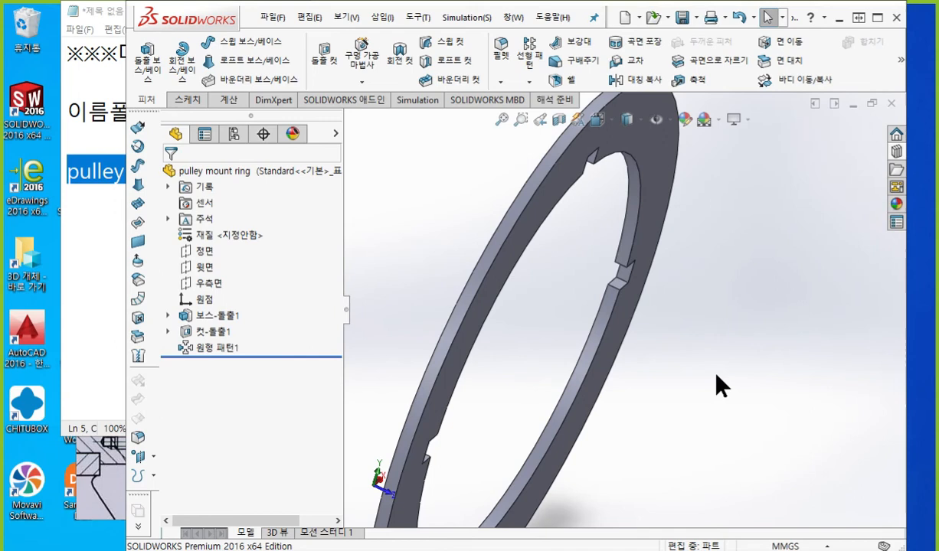
{"action": "key", "text": "ctrl+7"}
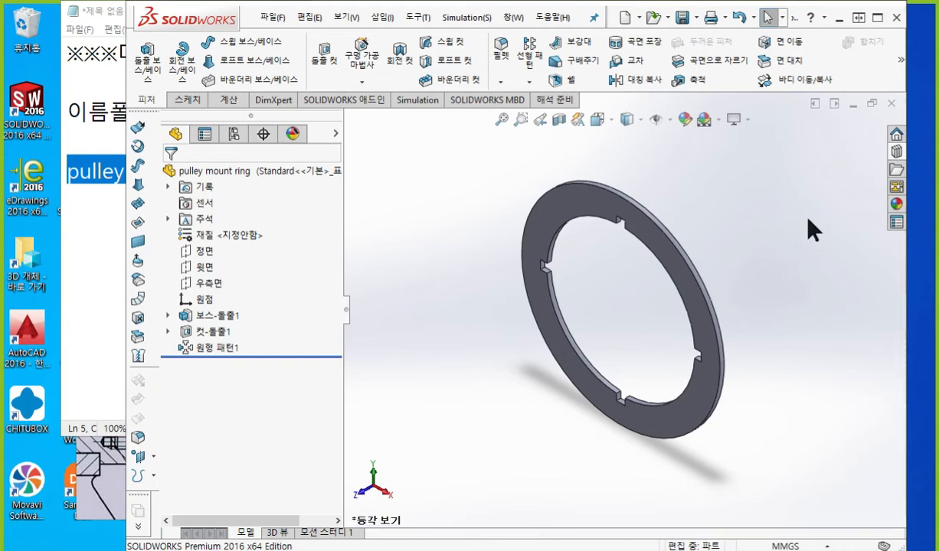
{"action": "left_click", "coordinate": [890, 104]}
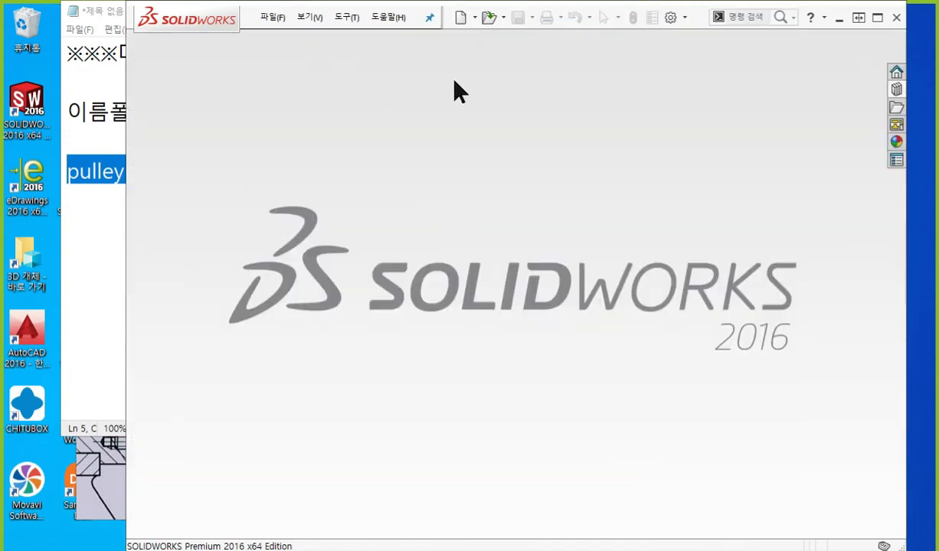
- Create a new assembly document from the assembly template
{"action": "left_click", "coordinate": [459, 18]}
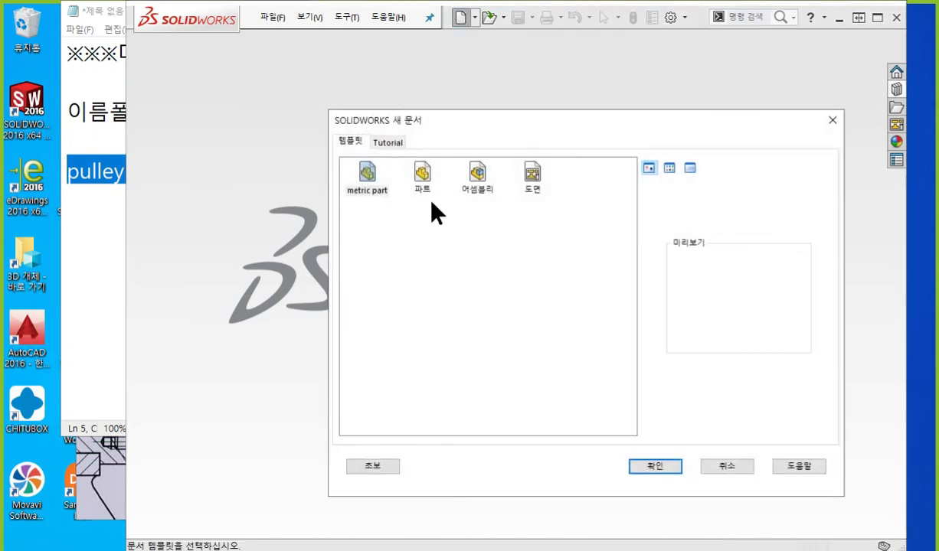
{"action": "left_click", "coordinate": [478, 176]}
{"action": "left_click", "coordinate": [654, 469]}
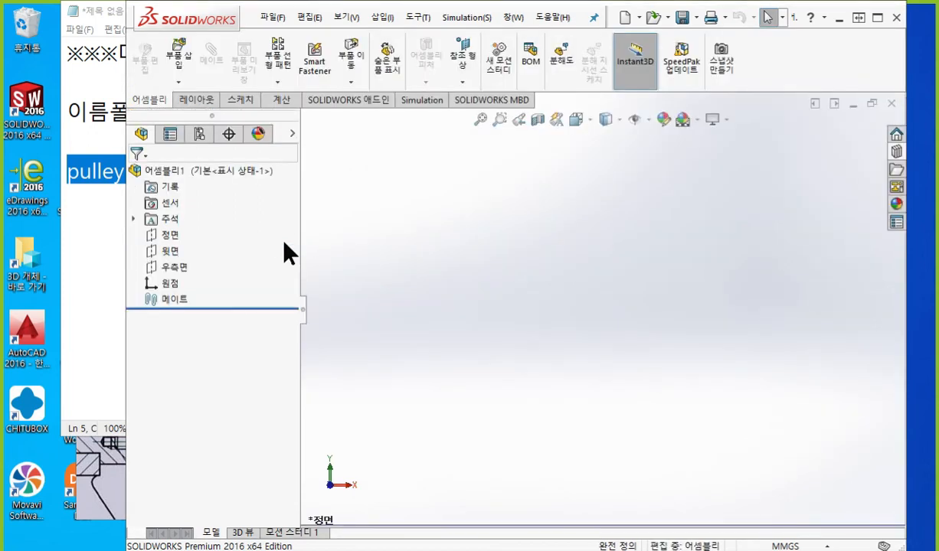
- Insert the 2GT 6 timming belt pulley part as the assembly's first component
{"action": "left_click", "coordinate": [211, 442]}
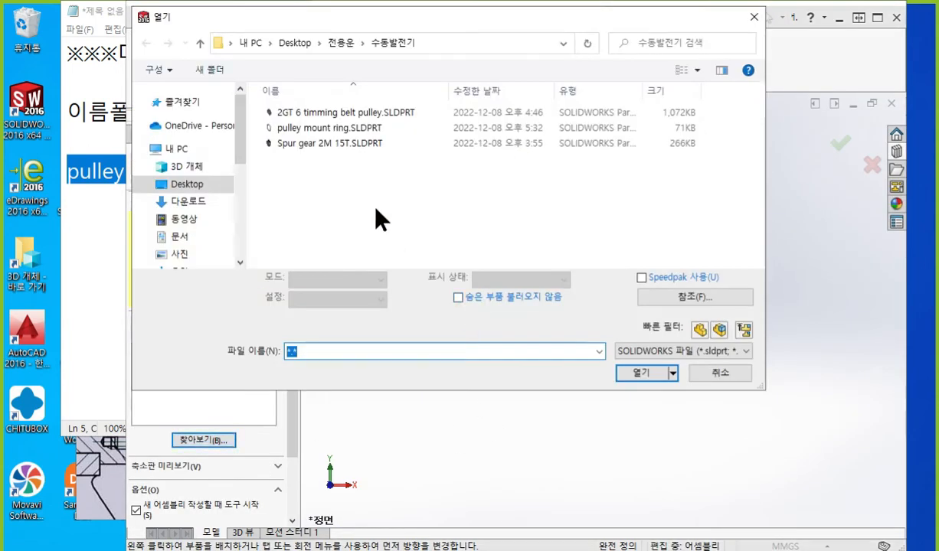
{"action": "left_click", "coordinate": [324, 114]}
{"action": "left_click", "coordinate": [648, 365]}
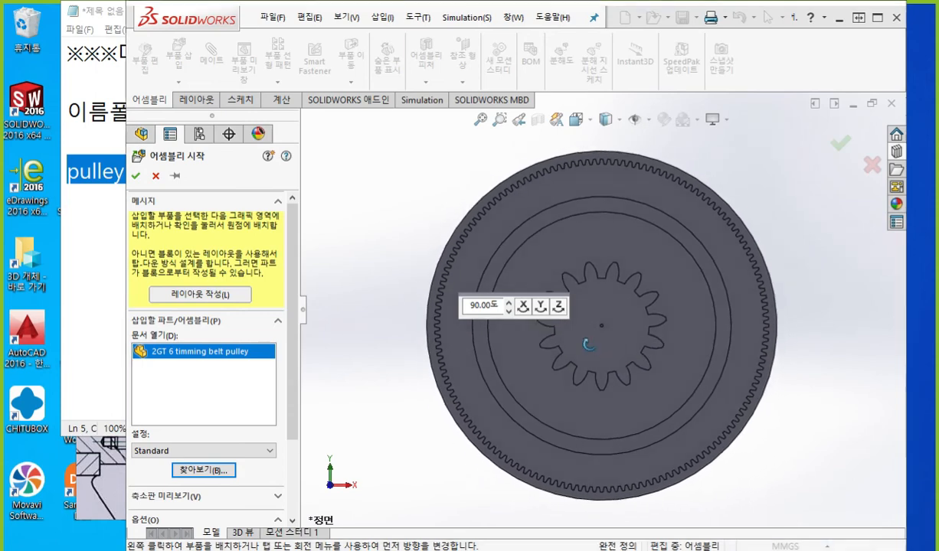
{"action": "middle_click_drag", "start_coordinate": [586, 340], "coordinate": [558, 344]}
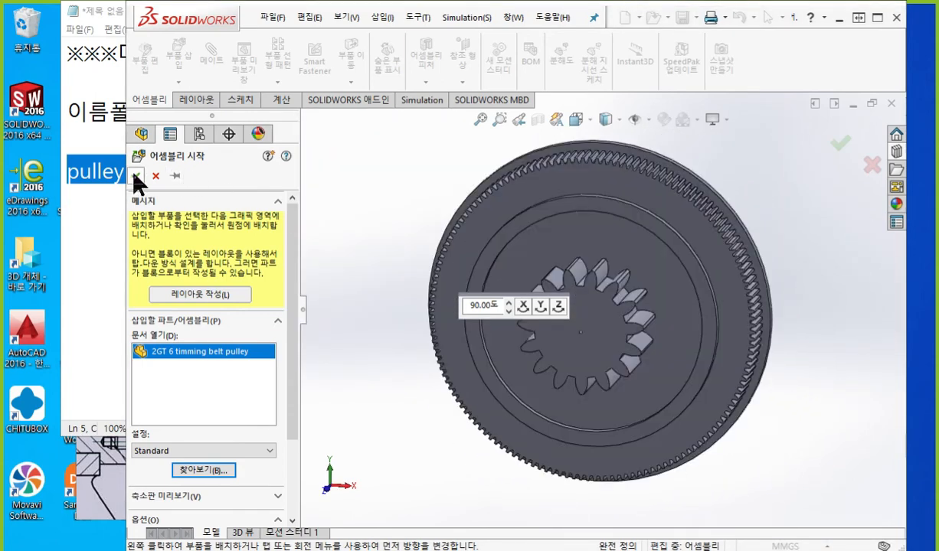
{"action": "left_click", "coordinate": [526, 354]}
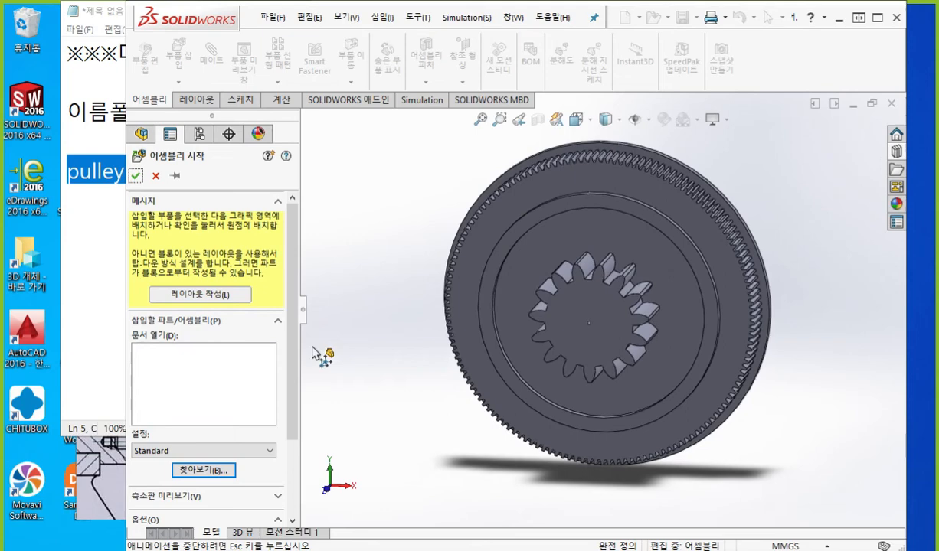
- Color the belt pulley component light orange from the standard palette, applied at component level
{"action": "left_click", "coordinate": [235, 298]}
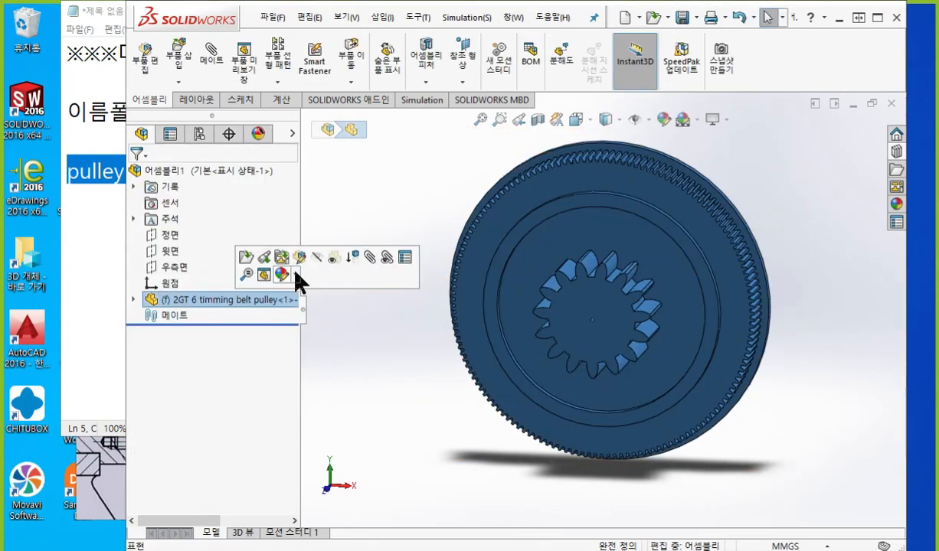
{"action": "left_click", "coordinate": [282, 274]}
{"action": "left_click", "coordinate": [299, 308]}
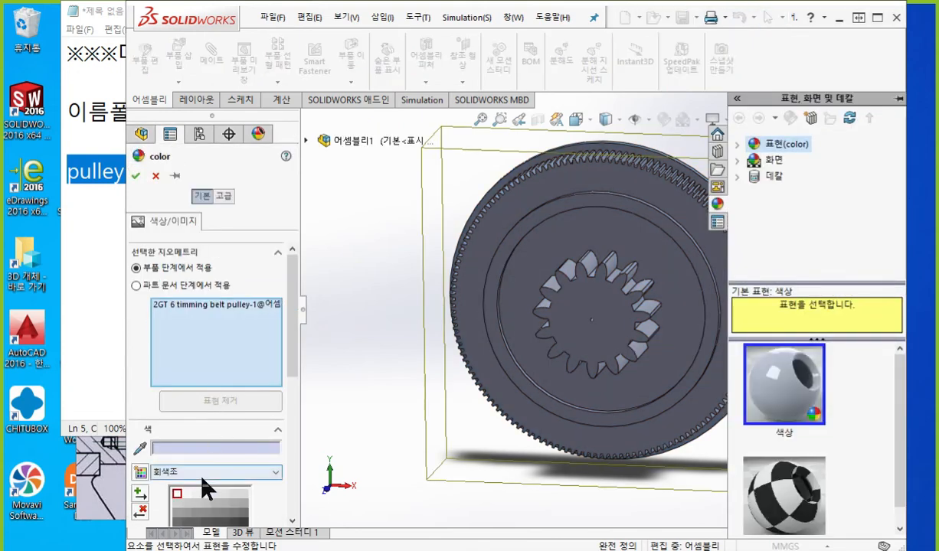
{"action": "left_click", "coordinate": [203, 476]}
{"action": "left_click", "coordinate": [183, 488]}
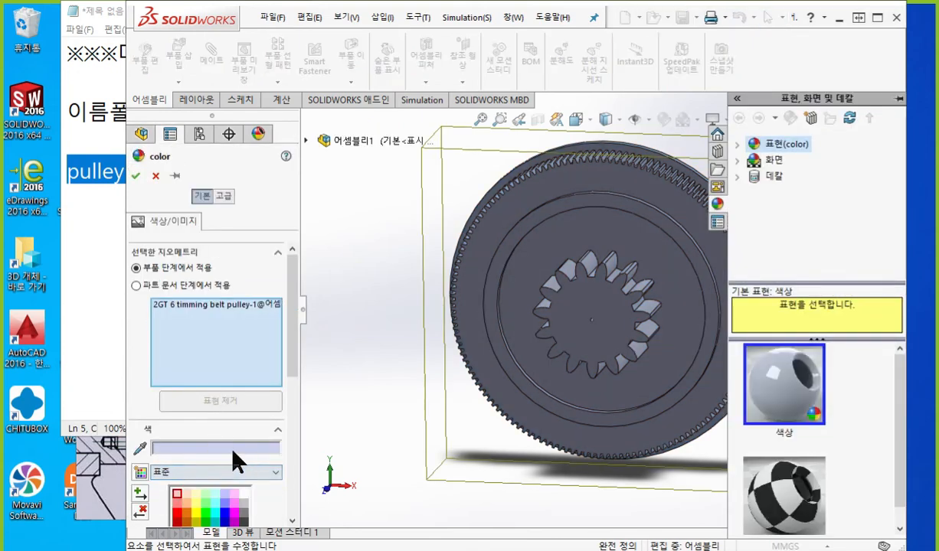
{"action": "left_click", "coordinate": [187, 503]}
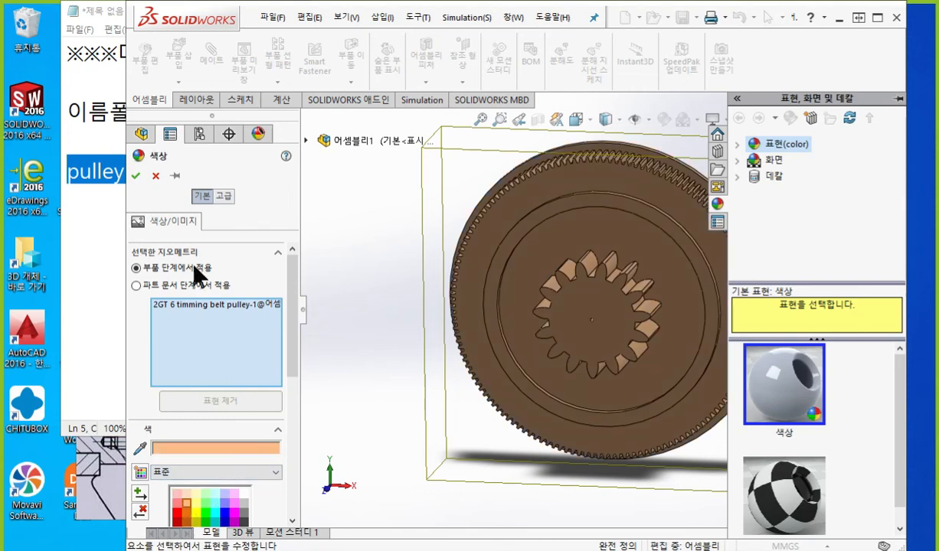
{"action": "left_click", "coordinate": [135, 176]}
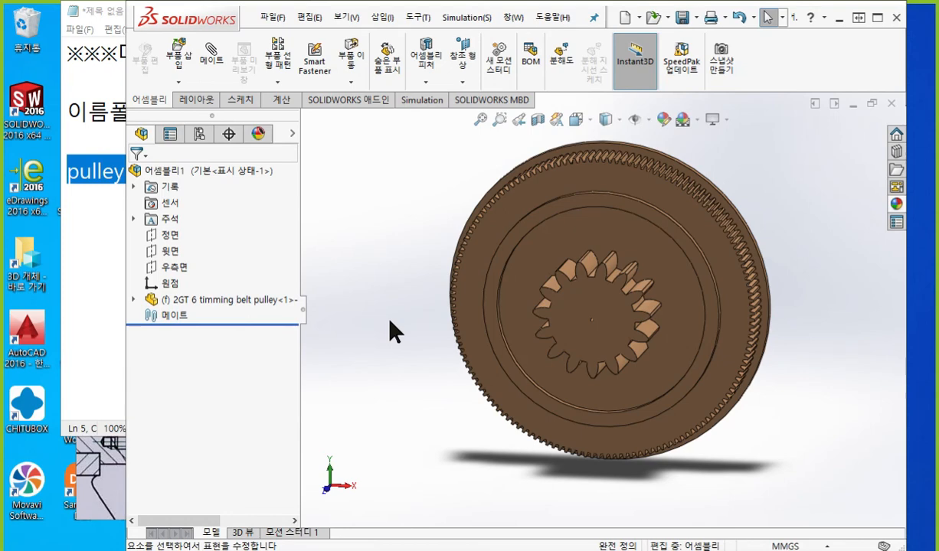
- Insert the pulley mount ring part into the assembly and place it in front of the belt pulley
{"action": "key", "text": "i"}
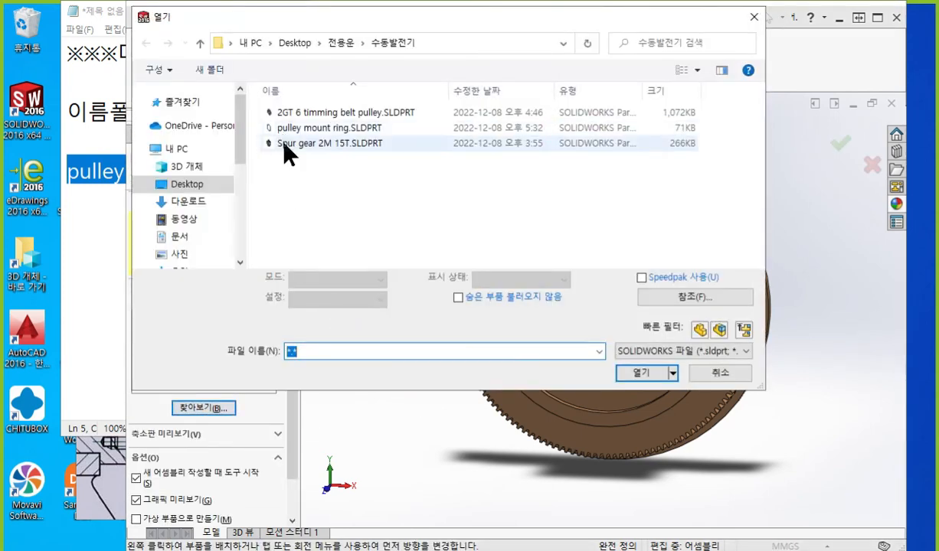
{"action": "left_click", "coordinate": [295, 131]}
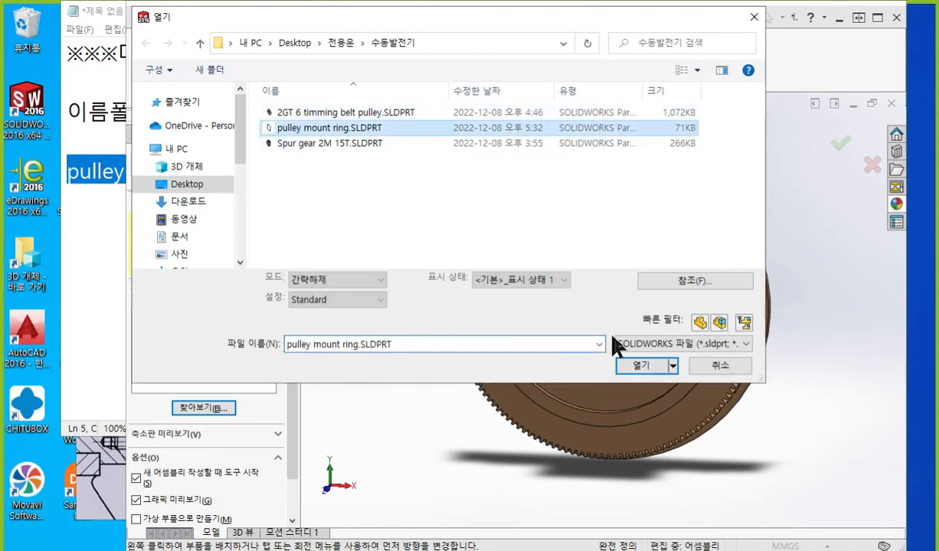
{"action": "left_click", "coordinate": [653, 366]}
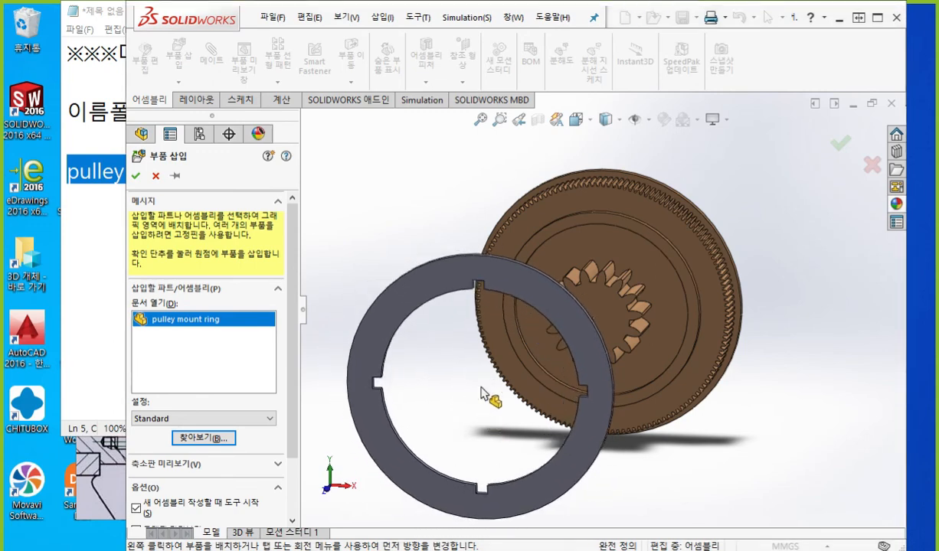
{"action": "left_click", "coordinate": [489, 384]}
- Add a coincident mate between the belt pulley's front flat face and the facing flat side of the mount ring
{"action": "middle_click_drag", "start_coordinate": [490, 384], "coordinate": [496, 411]}
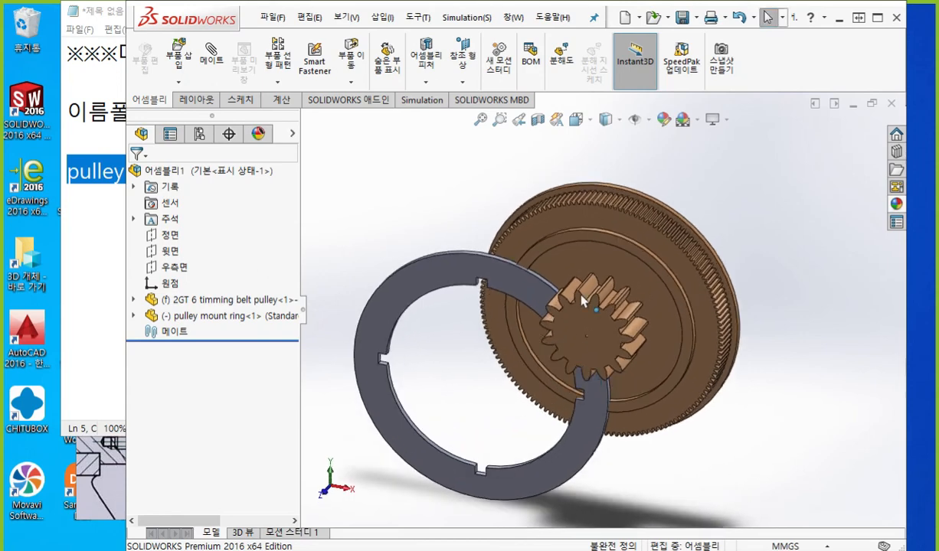
{"action": "key", "text": "m"}
{"action": "left_click", "coordinate": [558, 221]}
{"action": "middle_click_drag", "start_coordinate": [625, 300], "coordinate": [428, 303]}
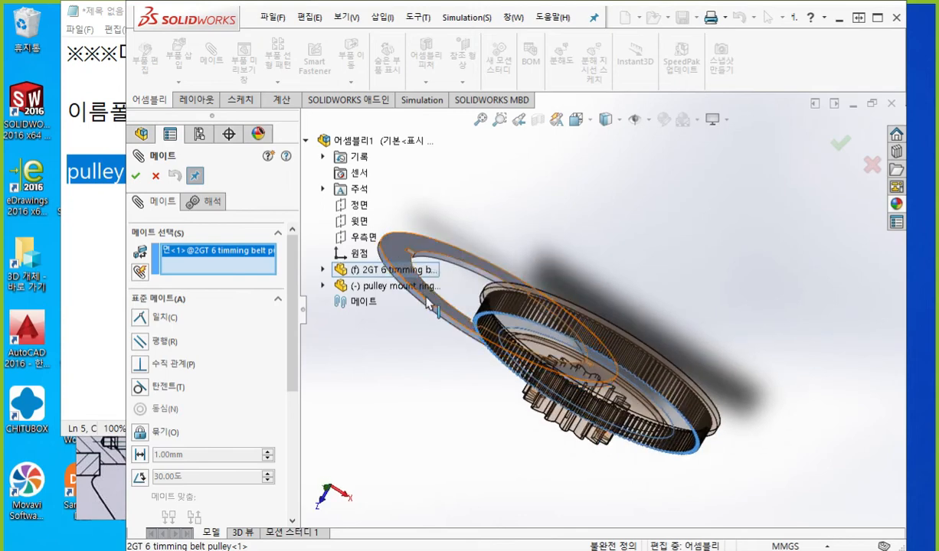
{"action": "left_click", "coordinate": [446, 320]}
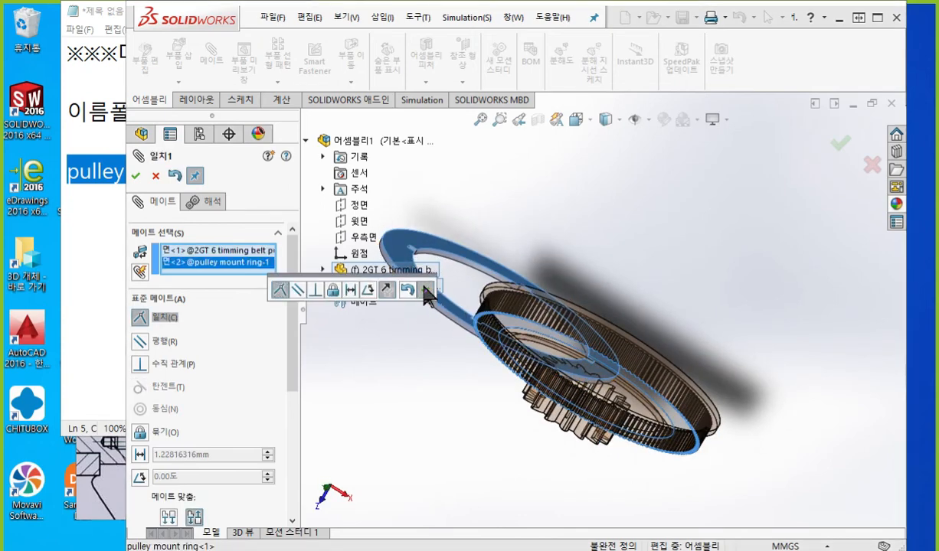
{"action": "left_click", "coordinate": [425, 291]}
- Add a concentric mate between the pulley's raised circular face and the mount ring's outer cylindrical face, and finish mating
{"action": "middle_click_drag", "start_coordinate": [591, 406], "coordinate": [633, 297]}
{"action": "scroll", "coordinate": [628, 302], "scroll_direction": "down", "scroll_amount": 4}
{"action": "left_click", "coordinate": [675, 252]}
{"action": "middle_click_drag", "start_coordinate": [517, 243], "coordinate": [769, 337], "text": "ctrl"}
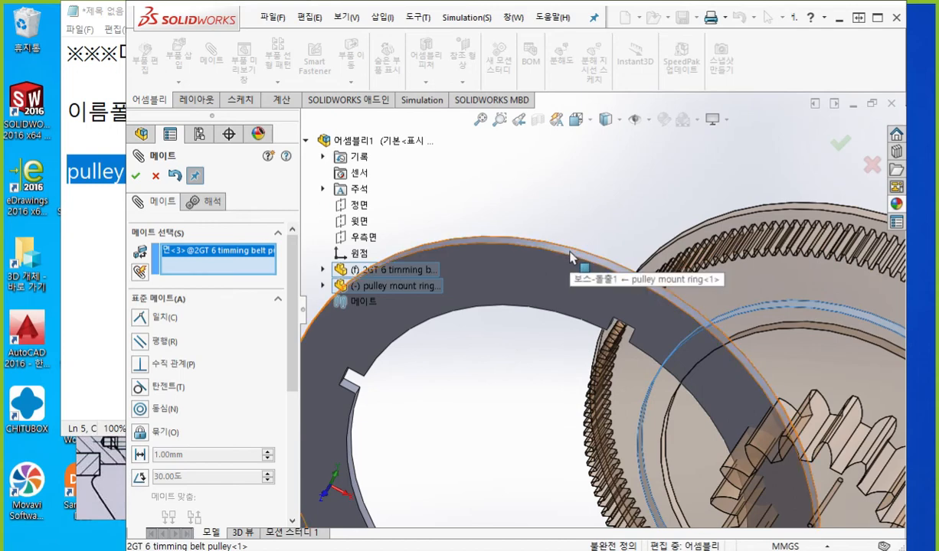
{"action": "left_click", "coordinate": [570, 257]}
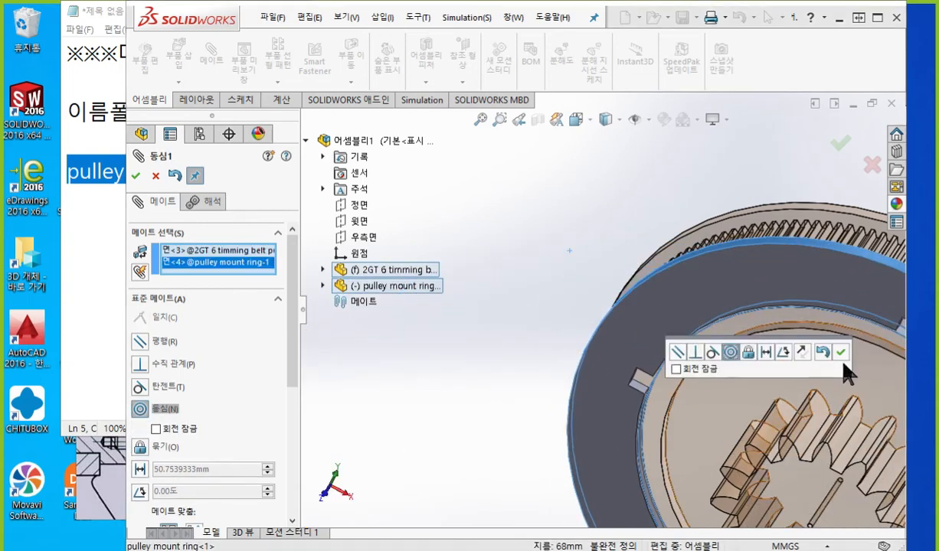
{"action": "left_click", "coordinate": [840, 352]}
{"action": "middle_click_drag", "start_coordinate": [796, 360], "coordinate": [766, 230]}
{"action": "left_click", "coordinate": [840, 143]}
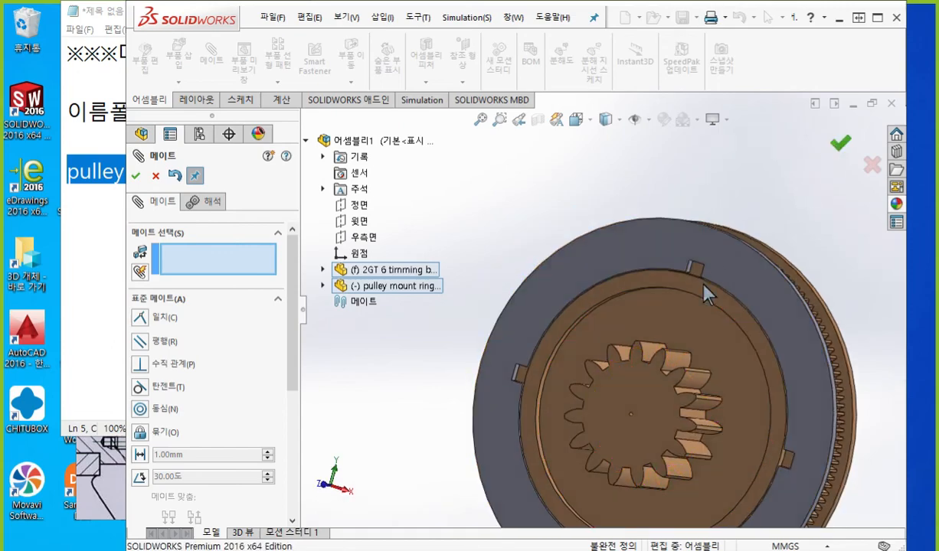
- Point out the ring's four notches with screen pen arrows, then clear the markings
{"action": "middle_click_drag", "start_coordinate": [696, 341], "coordinate": [693, 273]}
{"action": "key", "text": "F12"}
{"action": "mouse_move", "coordinate": [641, 138]}
{"action": "left_mouse_down"}
{"action": "mouse_move", "coordinate": [543, 204]}
{"action": "mouse_move", "coordinate": [536, 187]}
{"action": "mouse_move", "coordinate": [542, 178]}
{"action": "mouse_move", "coordinate": [589, 201]}
{"action": "left_mouse_up"}
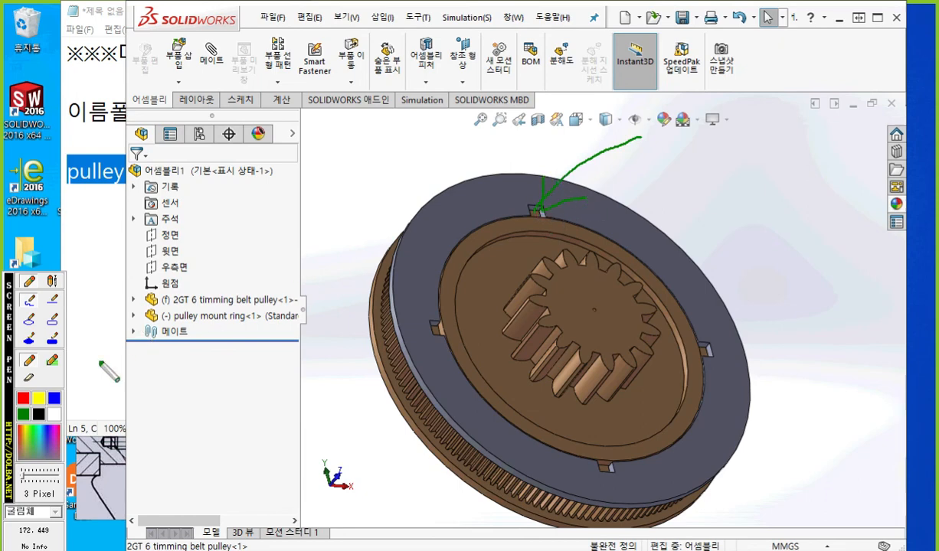
{"action": "mouse_move", "coordinate": [640, 137]}
{"action": "left_mouse_down"}
{"action": "mouse_move", "coordinate": [553, 197]}
{"action": "mouse_move", "coordinate": [587, 203]}
{"action": "left_mouse_up"}
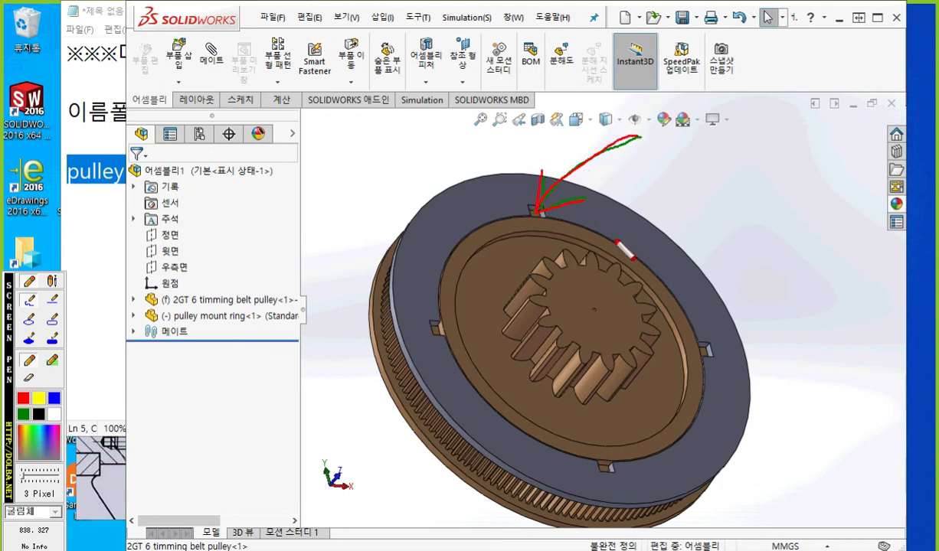
{"action": "mouse_move", "coordinate": [464, 293]}
{"action": "left_mouse_down"}
{"action": "mouse_move", "coordinate": [444, 333]}
{"action": "mouse_move", "coordinate": [468, 325]}
{"action": "left_mouse_up"}
{"action": "mouse_move", "coordinate": [727, 322]}
{"action": "left_mouse_down"}
{"action": "mouse_move", "coordinate": [706, 351]}
{"action": "mouse_move", "coordinate": [740, 346]}
{"action": "left_mouse_up"}
{"action": "left_click_drag", "start_coordinate": [629, 429], "coordinate": [605, 463]}
{"action": "left_click_drag", "start_coordinate": [607, 463], "coordinate": [647, 458]}
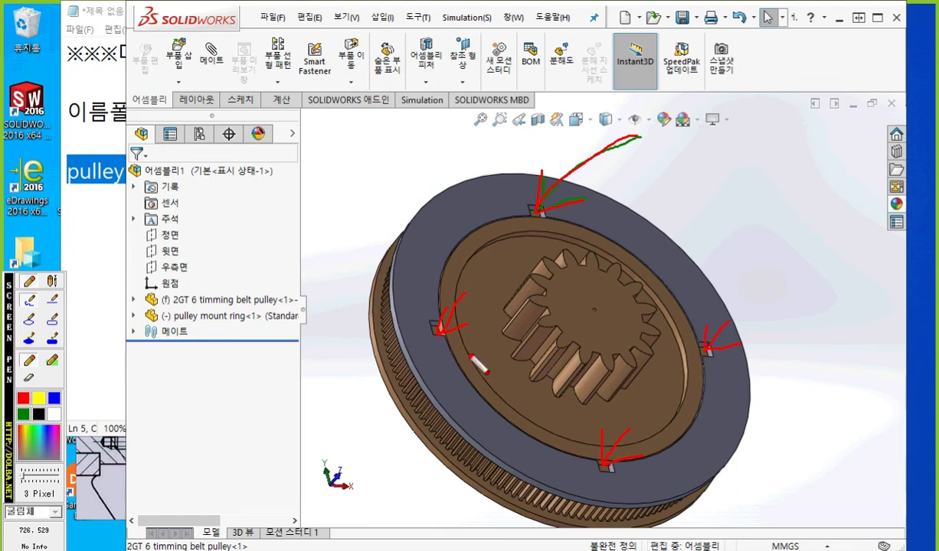
{"action": "key", "text": "Escape"}
- Examine the gap between the mount ring's inner edge and the pulley's raised face beside a notch
{"action": "mouse_move", "coordinate": [484, 349]}
{"action": "middle_mouse_down"}
{"action": "mouse_move", "coordinate": [450, 356]}
{"action": "mouse_move", "coordinate": [444, 345]}
{"action": "middle_mouse_up"}
{"action": "scroll", "coordinate": [421, 333], "scroll_direction": "down", "scroll_amount": 4}
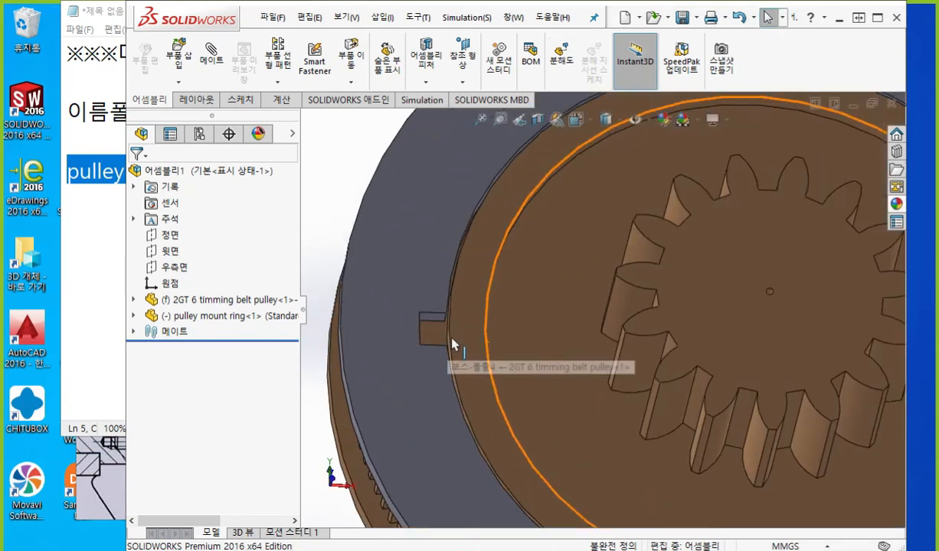
{"action": "scroll", "coordinate": [452, 346], "scroll_direction": "down", "scroll_amount": 5}
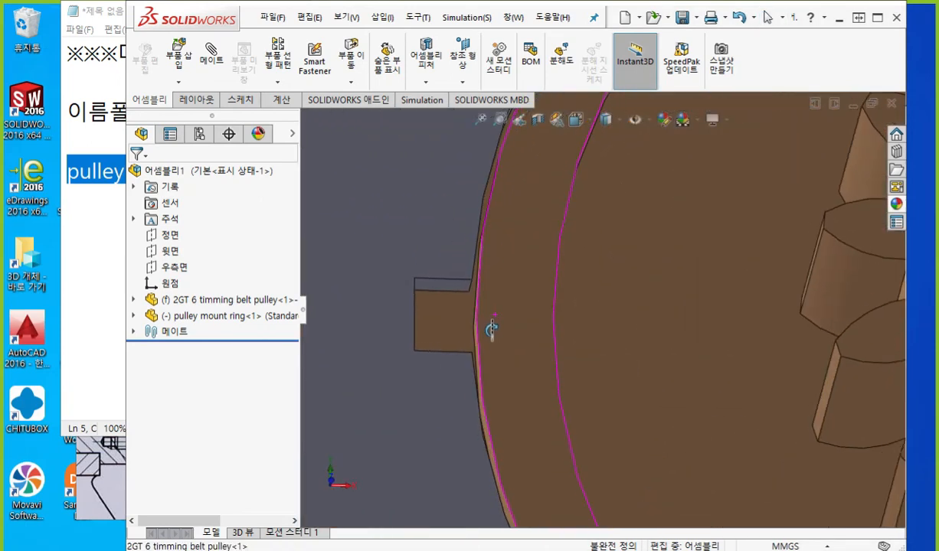
{"action": "key", "text": "F9"}
{"action": "left_click_drag", "start_coordinate": [488, 162], "coordinate": [474, 275]}
{"action": "left_click_drag", "start_coordinate": [493, 178], "coordinate": [484, 260]}
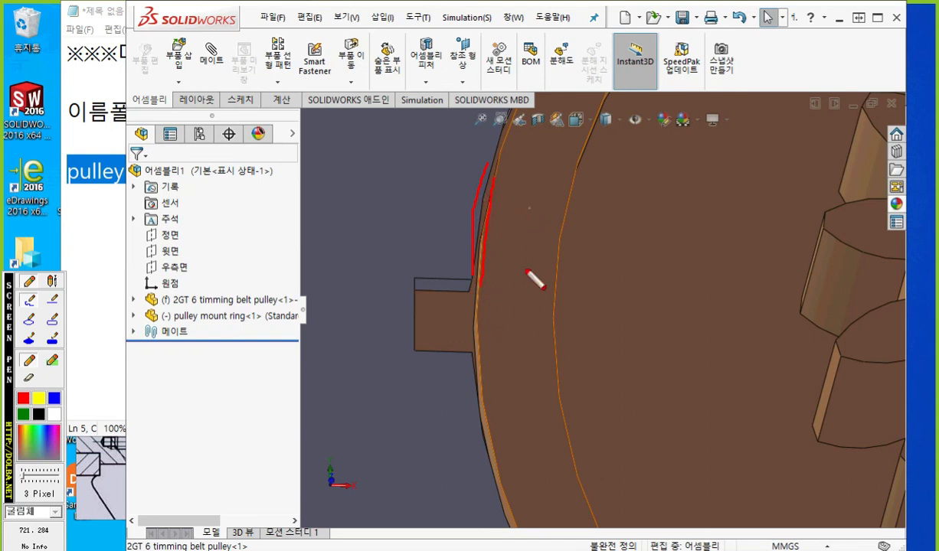
{"action": "key", "text": "Escape"}
{"action": "scroll", "coordinate": [569, 319], "scroll_direction": "up", "scroll_amount": 7}
{"action": "mouse_move", "coordinate": [700, 314]}
{"action": "middle_mouse_down", "text": "ctrl"}
{"action": "mouse_move", "coordinate": [568, 336]}
{"action": "mouse_move", "coordinate": [570, 321]}
{"action": "mouse_move", "coordinate": [604, 381]}
{"action": "mouse_move", "coordinate": [797, 352]}
{"action": "middle_mouse_up", "text": "ctrl"}
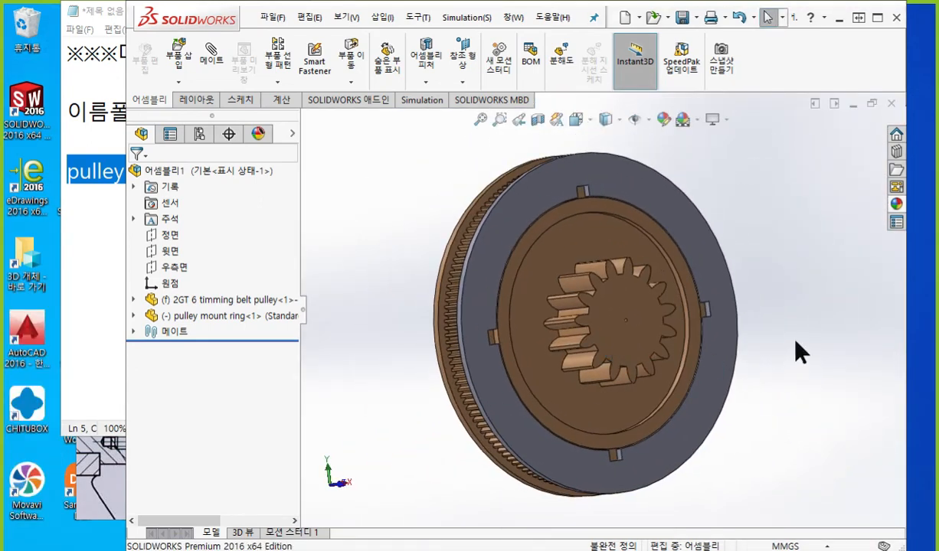